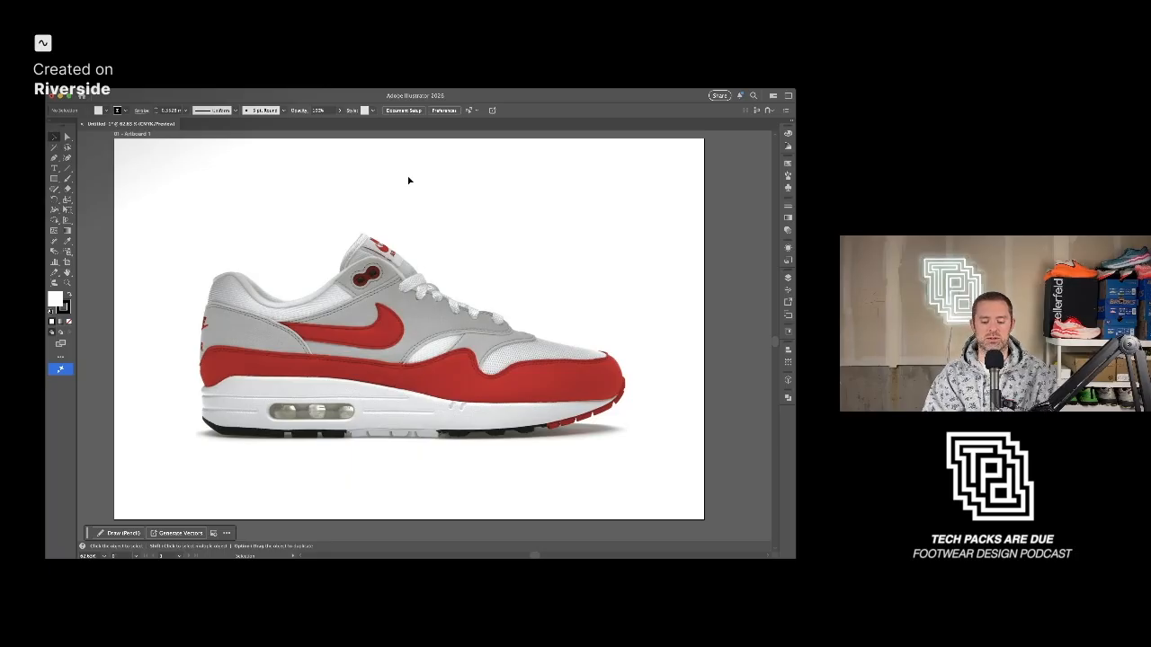
left_click(470, 291)
left_click(657, 323)
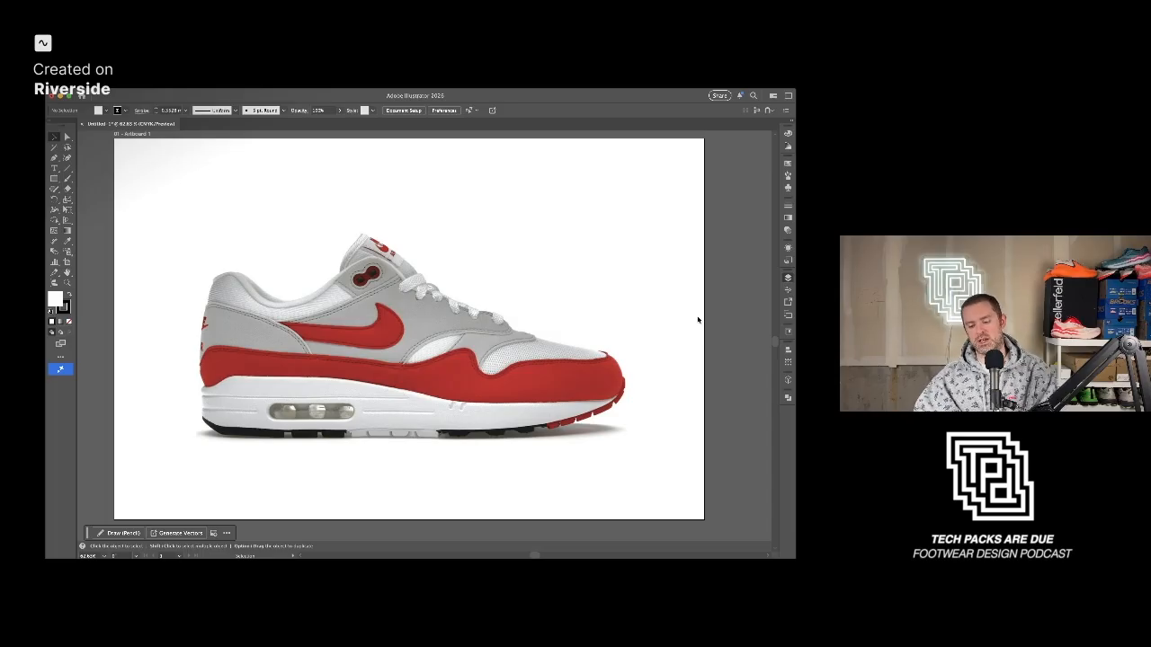
left_click(461, 303)
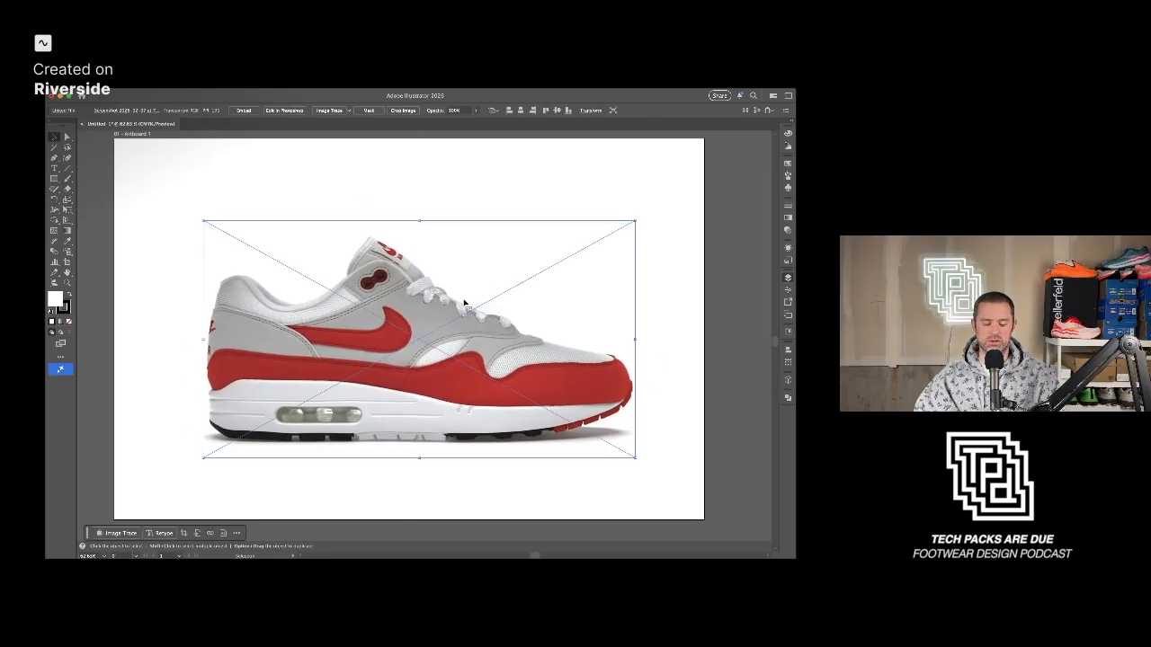
left_click(690, 307)
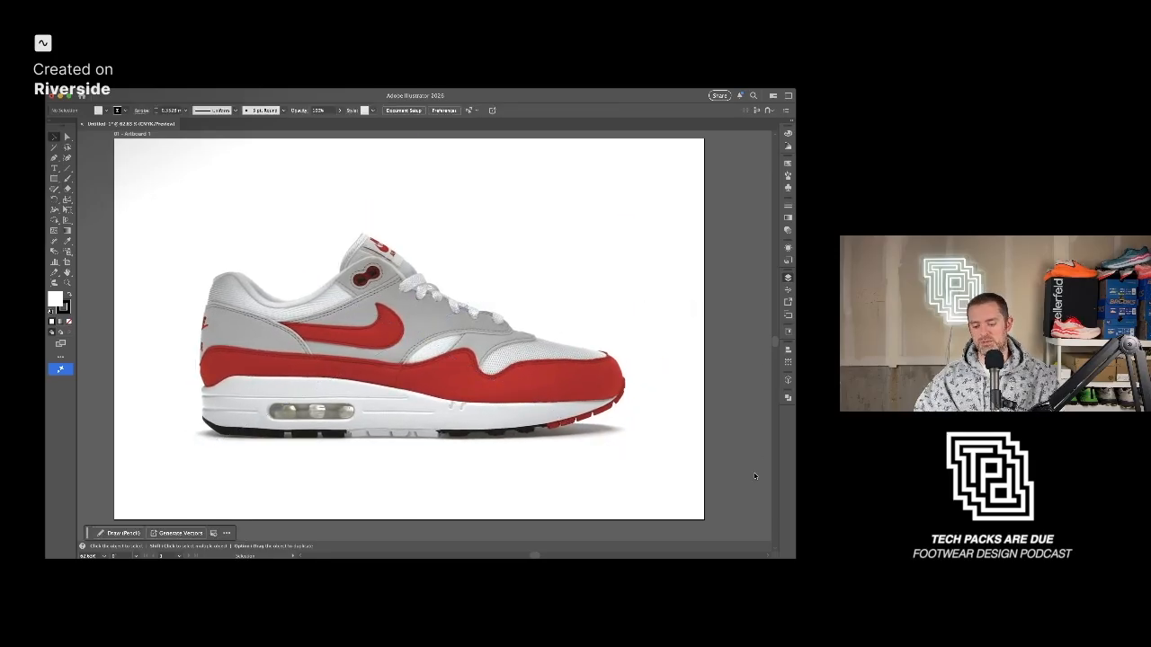
Draw a white rectangle covering the whole shoe photo and lower its opacity so the photo becomes a faint tracing guide.
key("m")
mouse_move(170, 193)
left_mouse_down()
mouse_move(206, 266)
mouse_move(589, 473)
mouse_move(656, 474)
left_mouse_up()
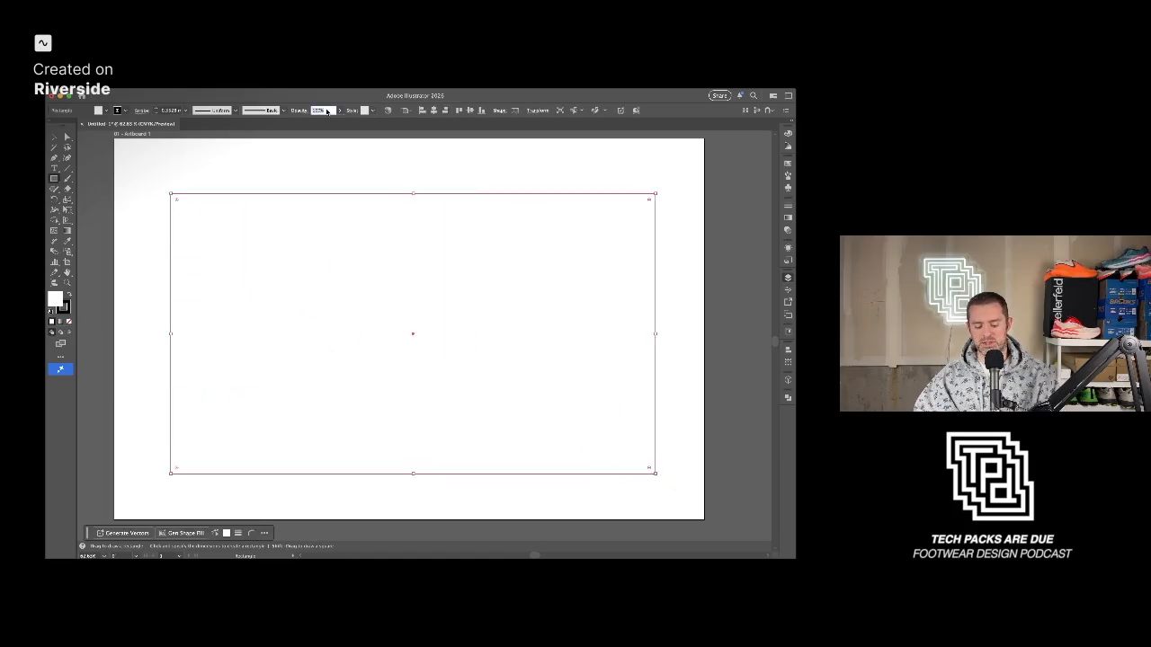
type("15")
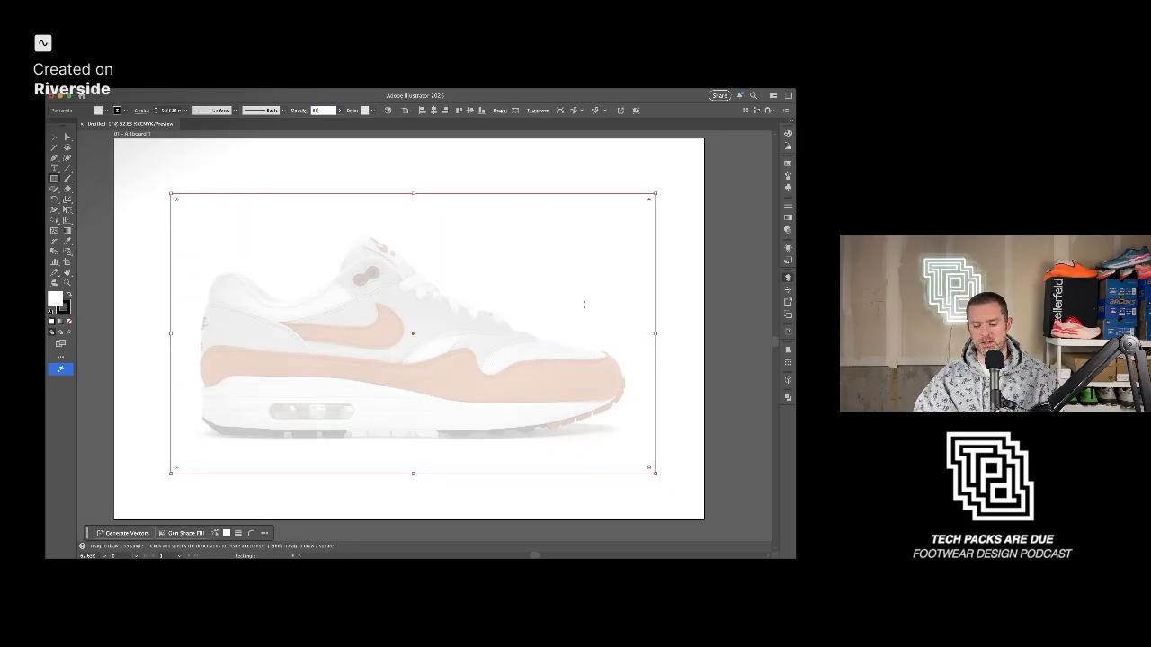
left_click(693, 303)
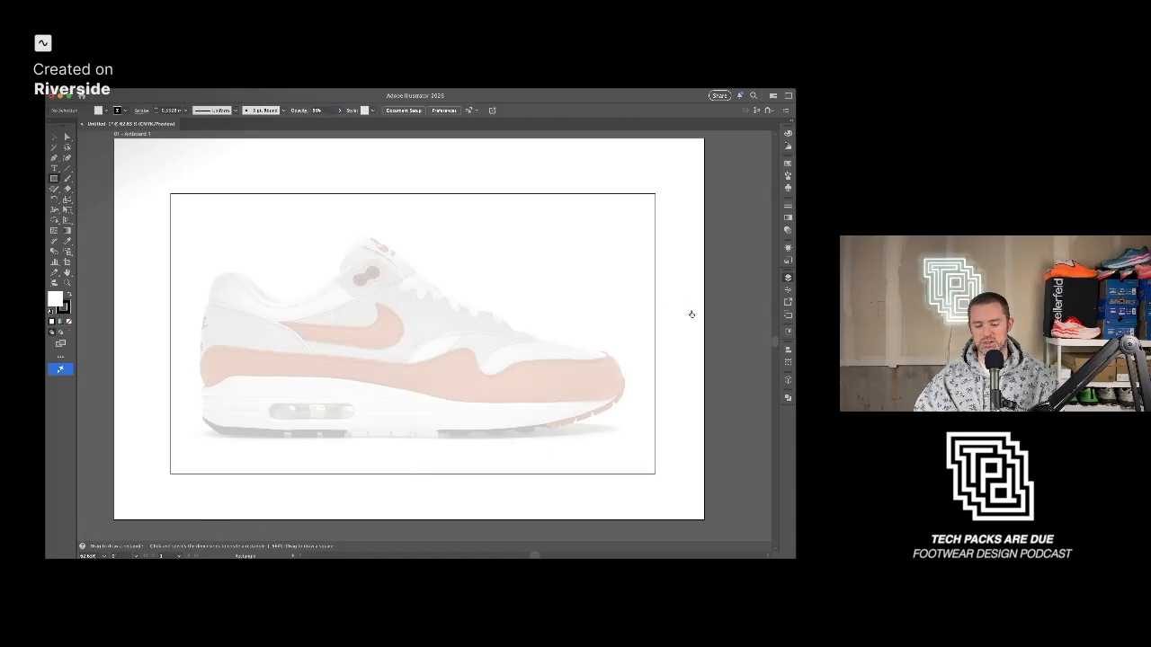
Remove the stroke from the translucent white rectangle over the shoe photo.
key("v")
left_click(620, 268)
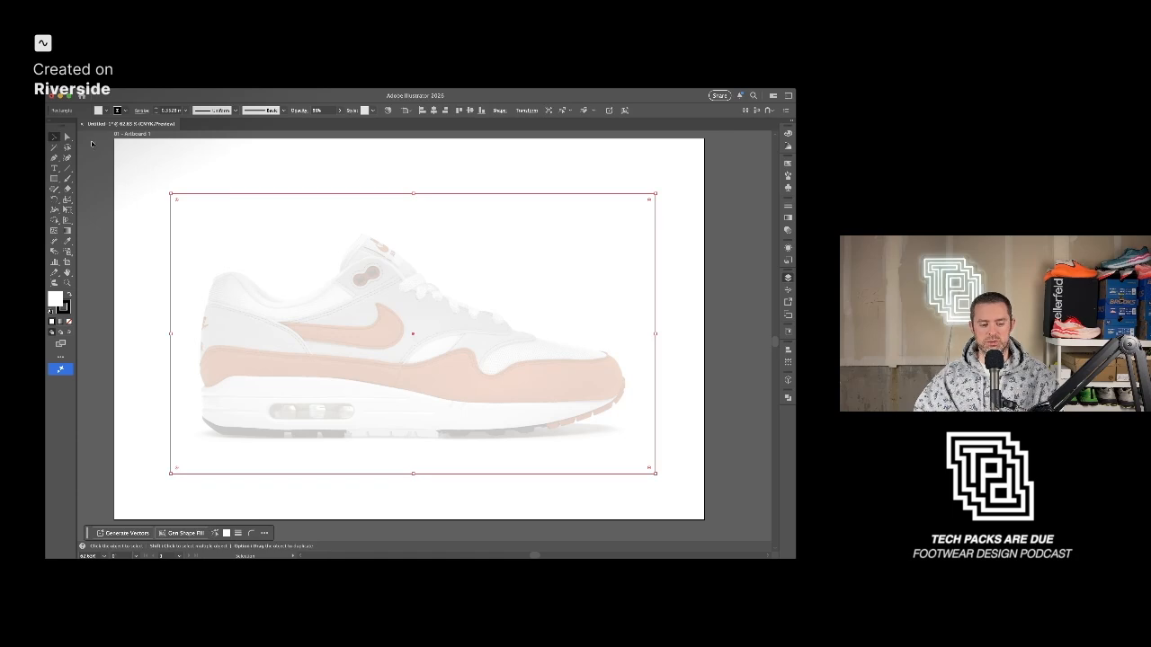
key("/")
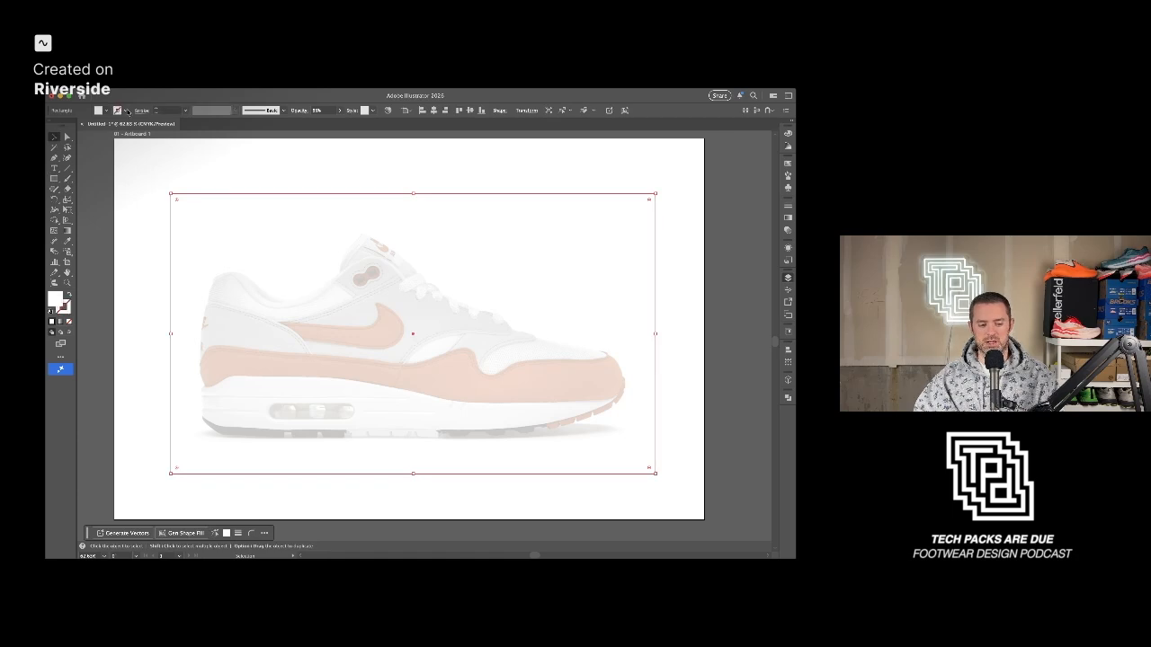
left_click(253, 159)
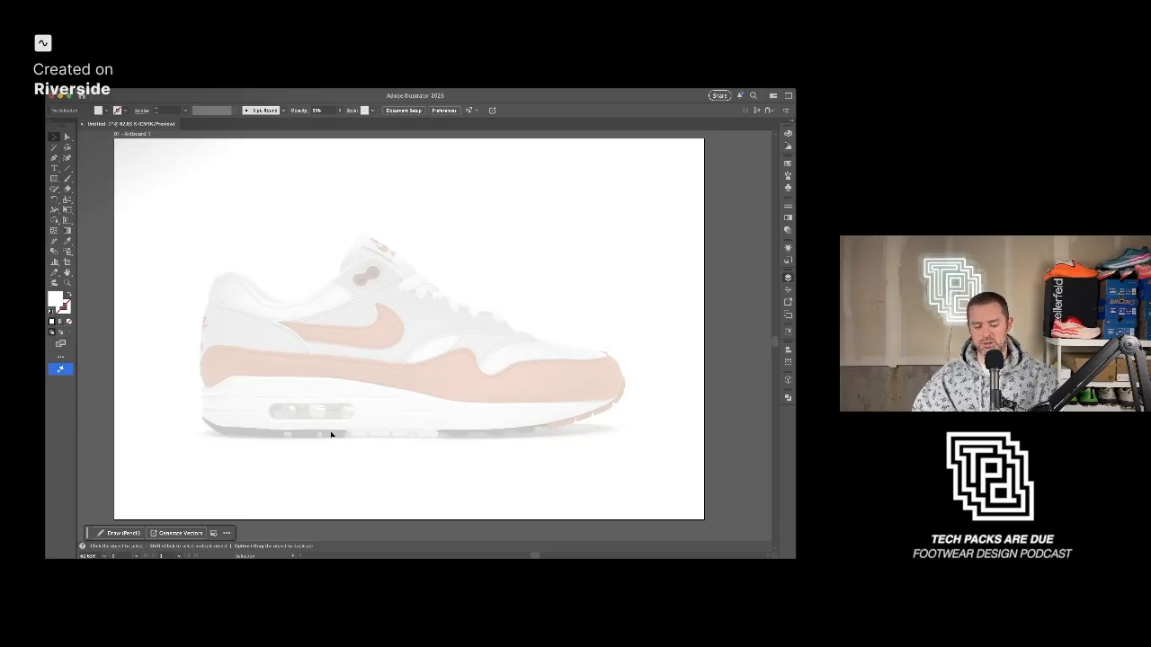
Restore the default black stroke and draw a straight horizontal ground line under the outsole from heel to forefoot.
scroll(327, 432, "up", 3)
scroll(437, 419, "right", 1)
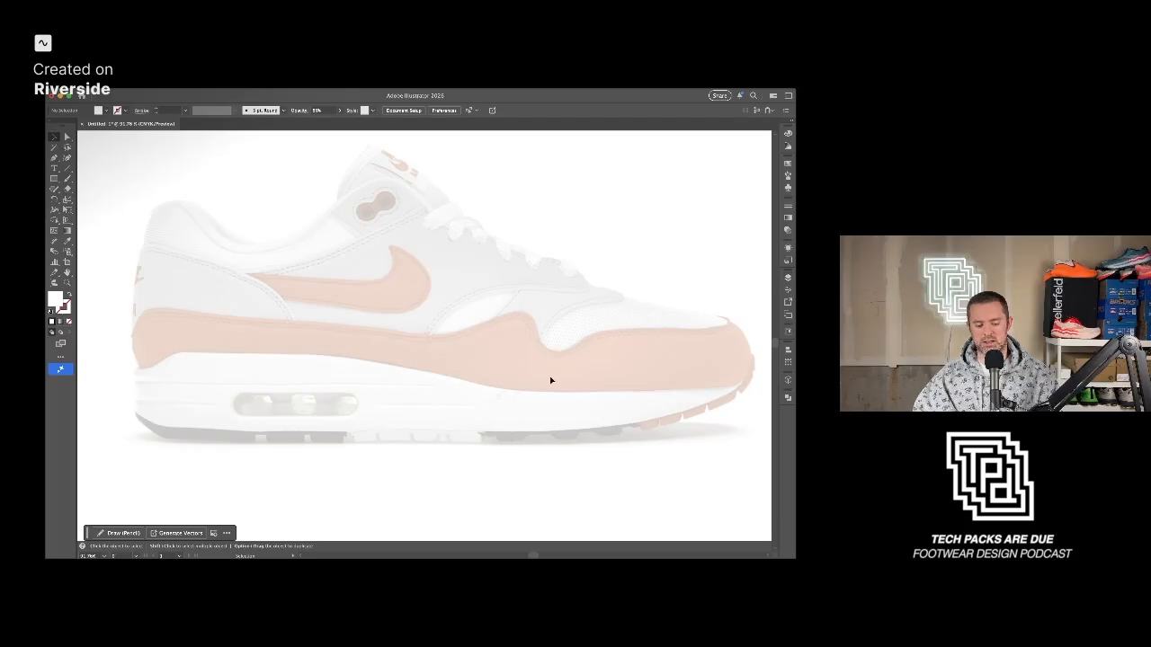
scroll(392, 360, "down", 2)
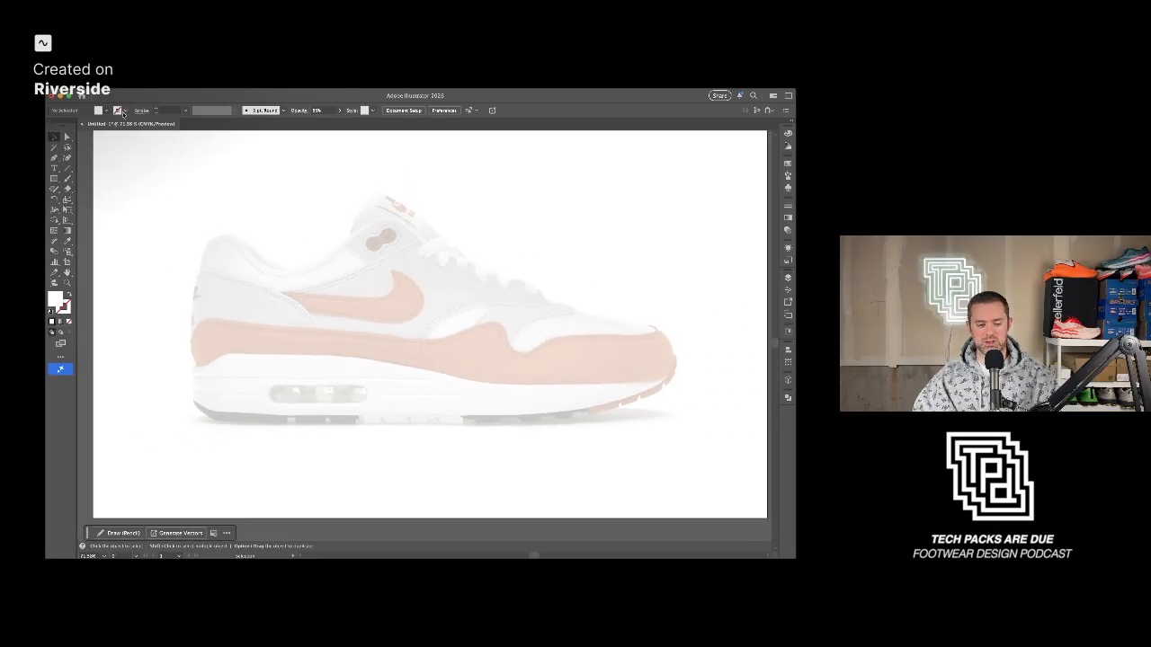
key("d")
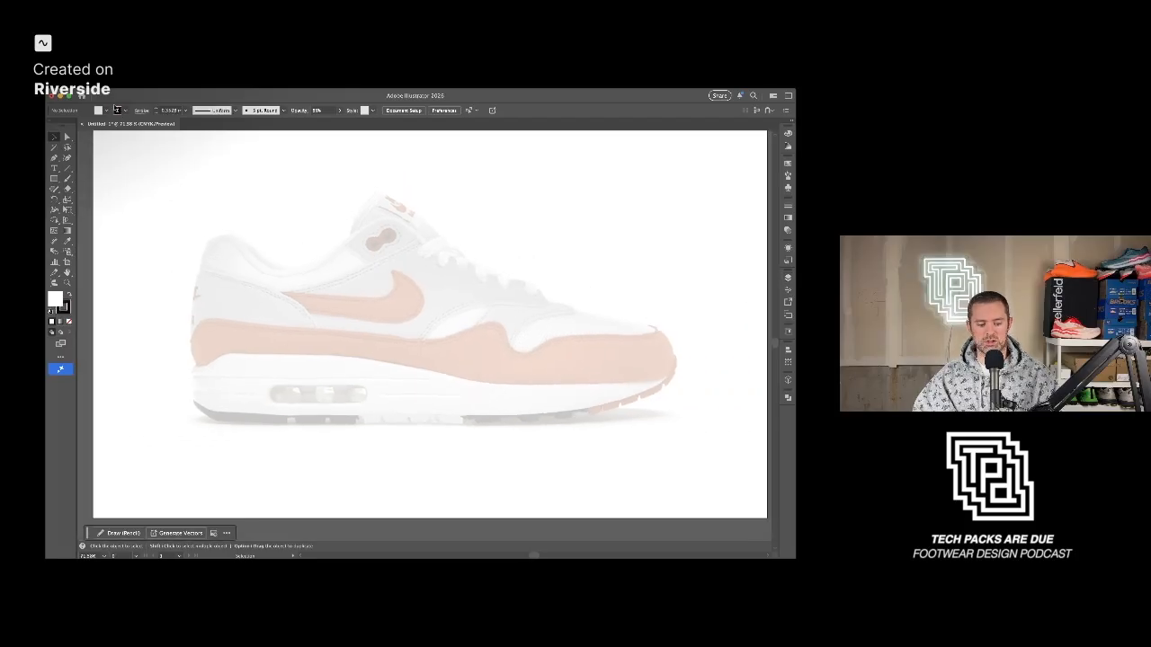
key("backslash")
mouse_move(204, 423)
left_mouse_down()
mouse_move(652, 422)
mouse_move(641, 423)
left_mouse_up()
key("v")
left_click(294, 195)
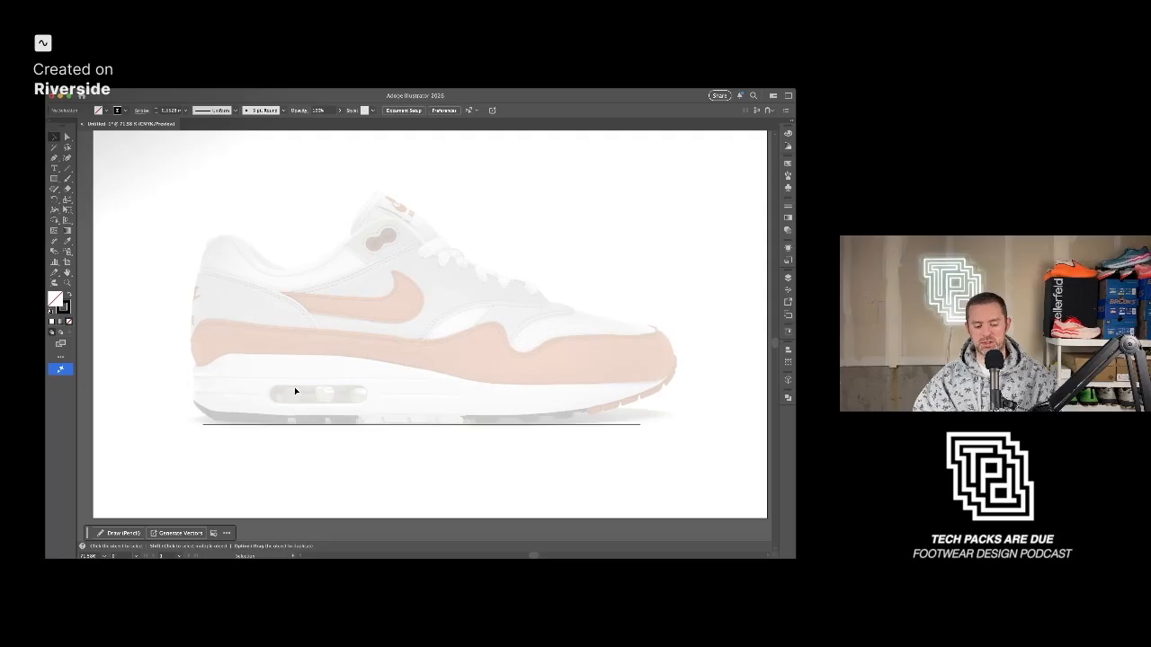
Start a Pen path at the midsole's lower heel corner and trace up the heel and over its sloped step.
key("p")
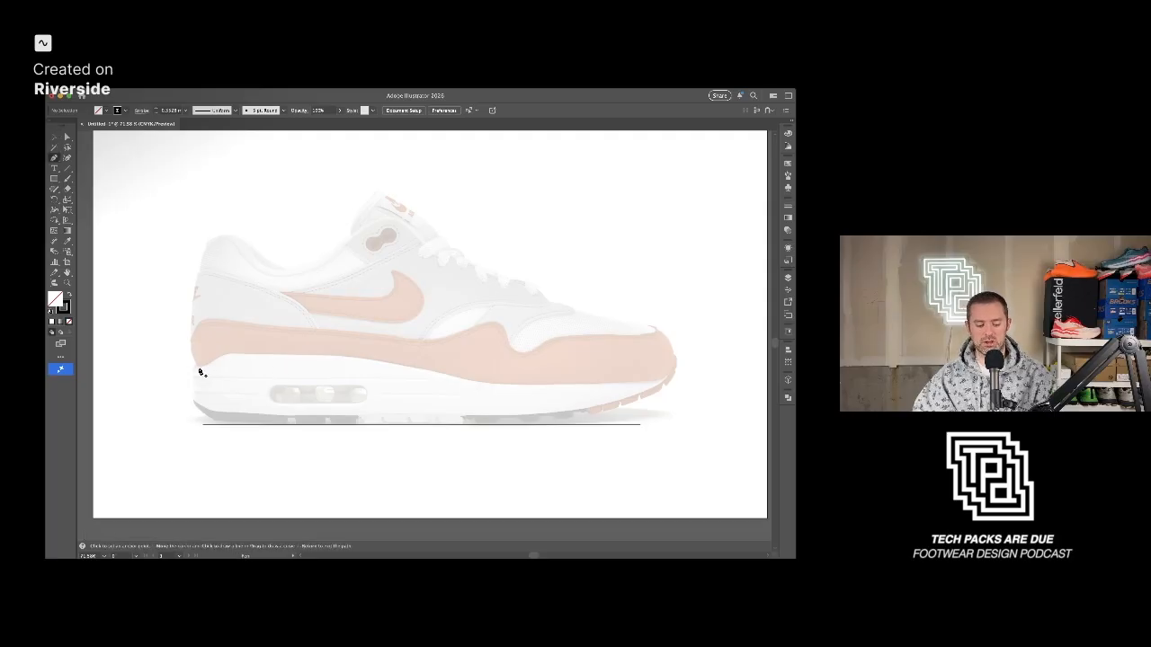
scroll(196, 369, "up", 5)
left_click_drag(339, 376, 274, 366)
left_click_drag(147, 367, 196, 365)
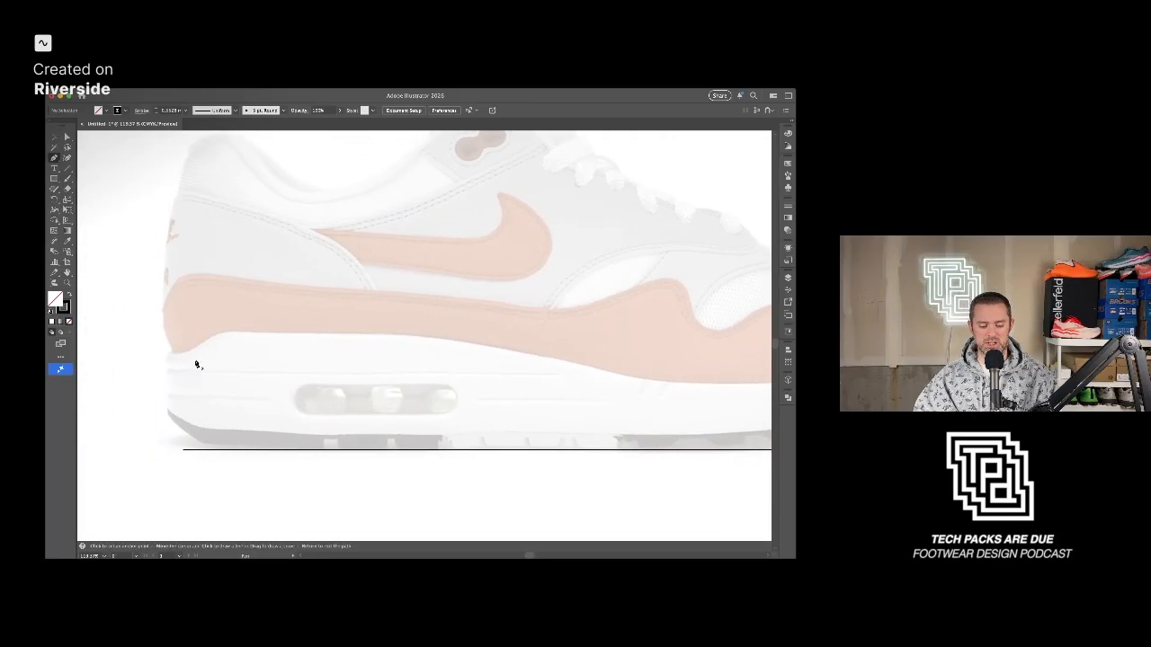
left_click(170, 410)
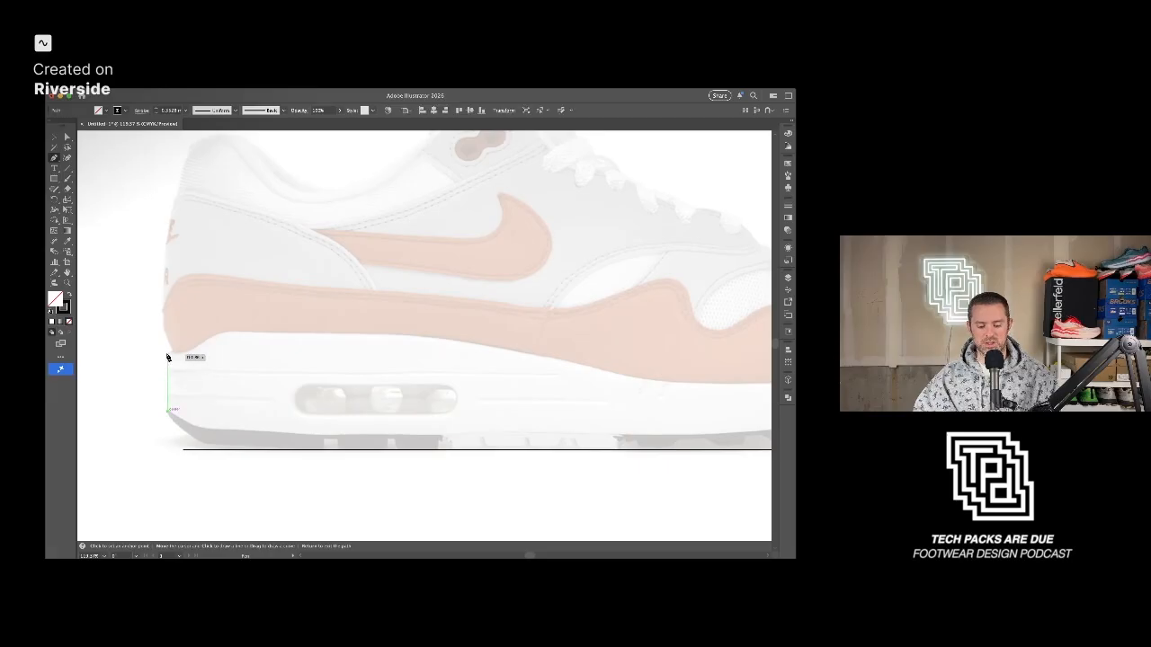
left_click(168, 351)
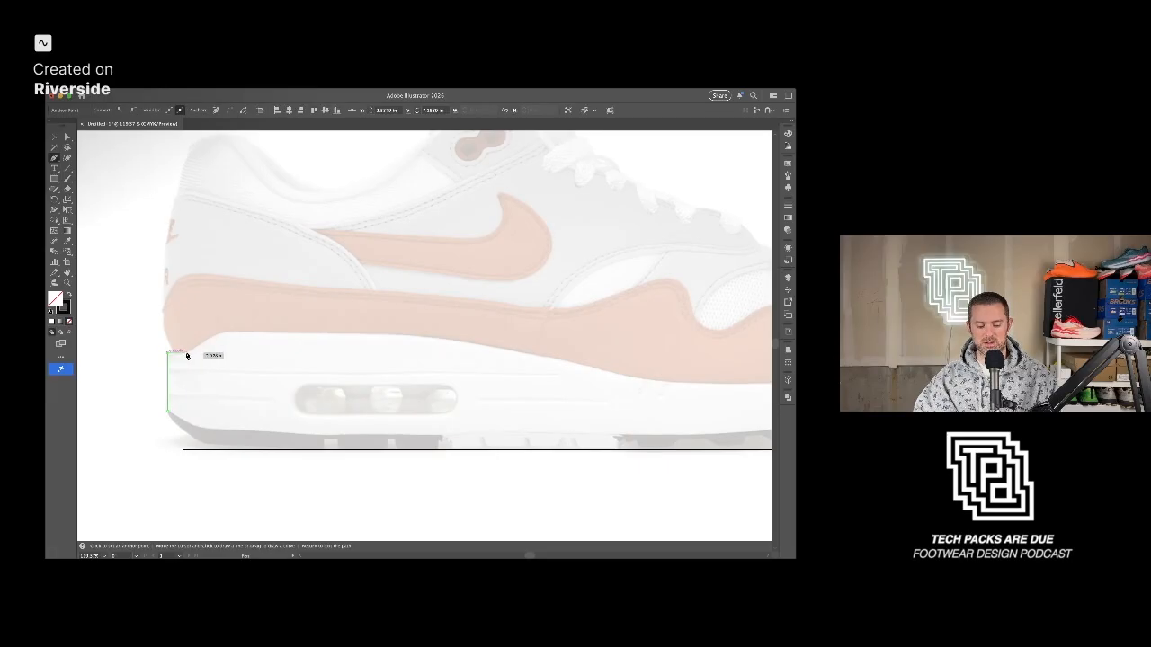
left_click(223, 334)
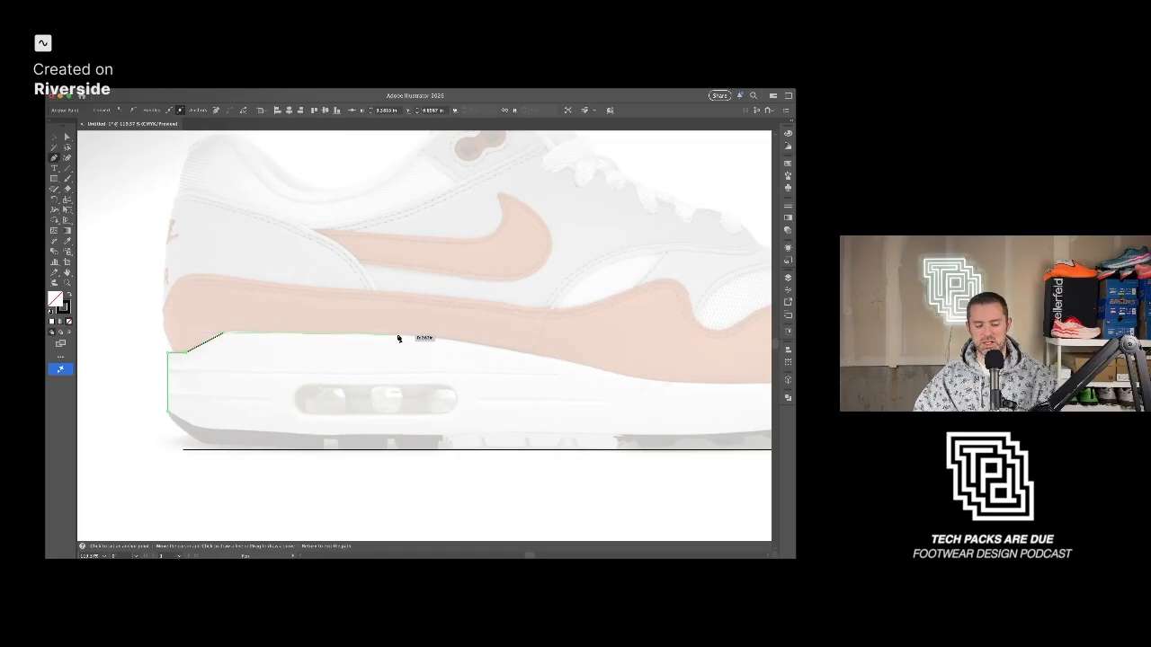
Continue the Pen path along the midsole's upper edge, down through the forefoot and up to the toe tip.
left_click_drag(480, 347, 308, 341)
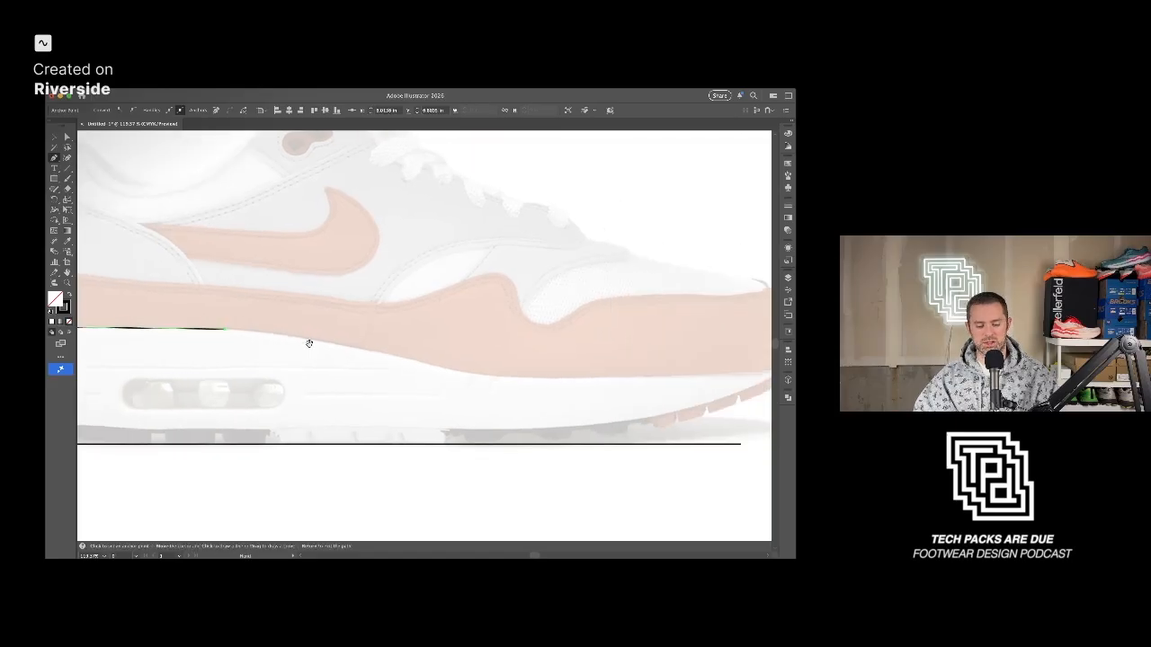
left_click(460, 374)
left_click_drag(513, 378, 355, 390)
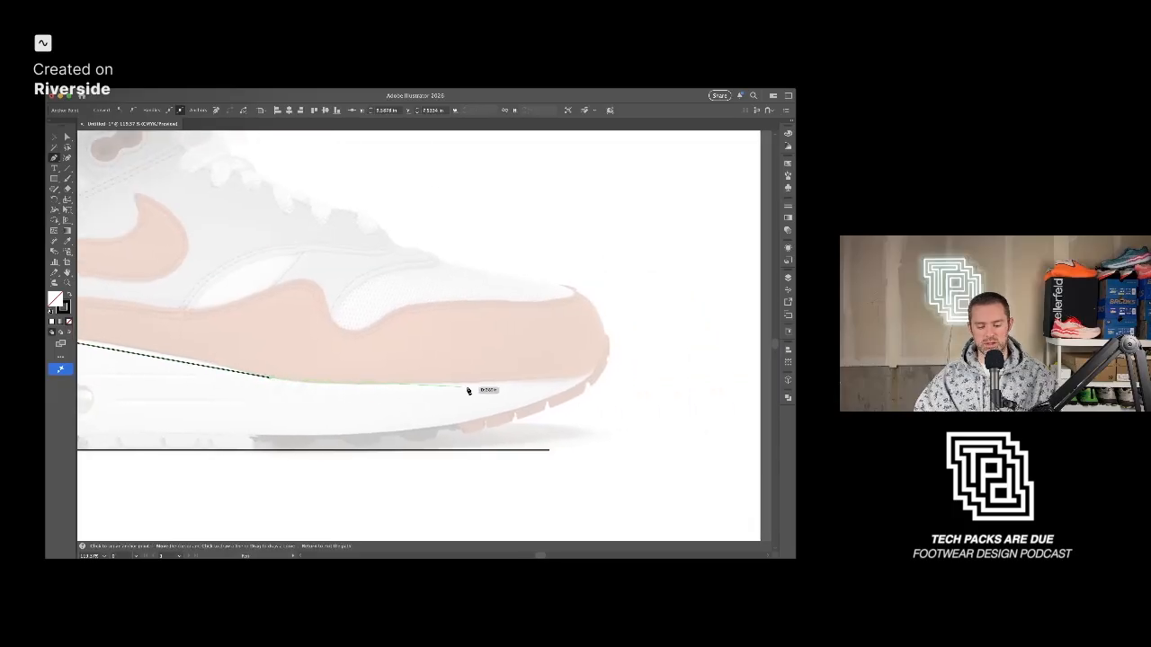
left_click(387, 384)
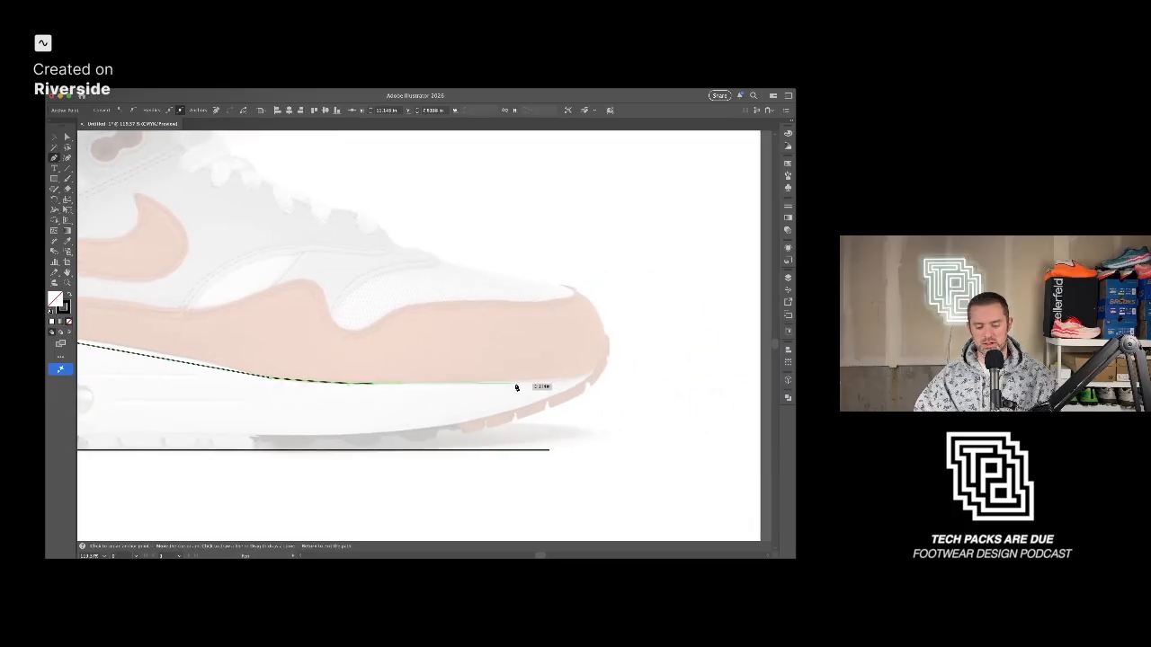
left_click(566, 380)
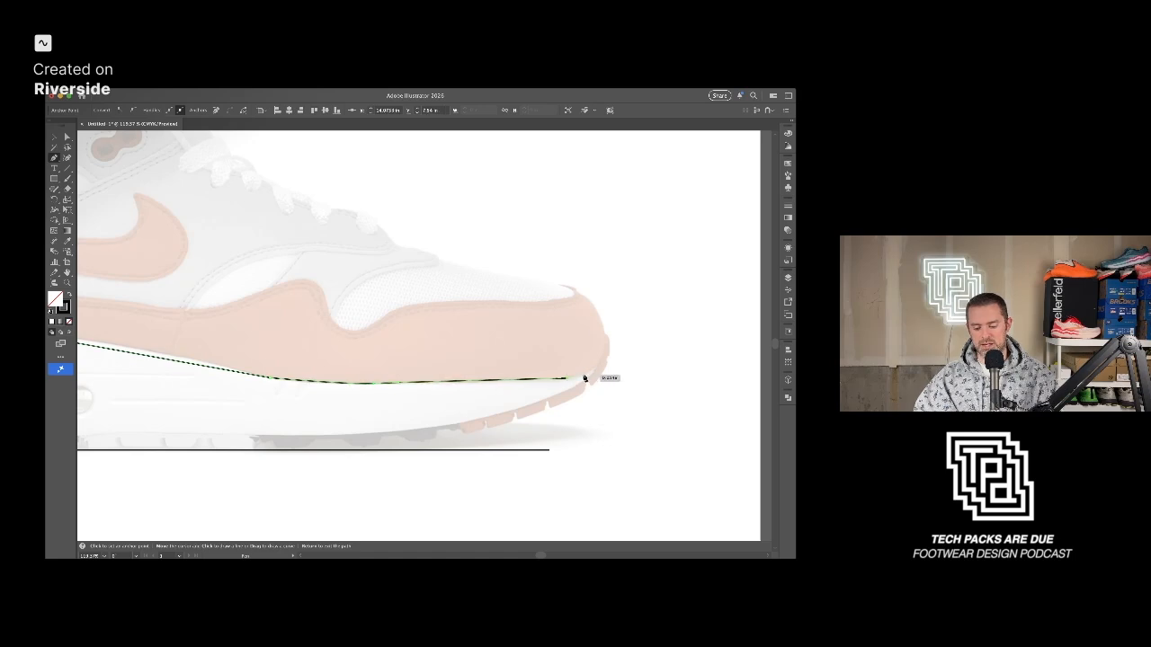
left_click_drag(595, 370, 601, 366)
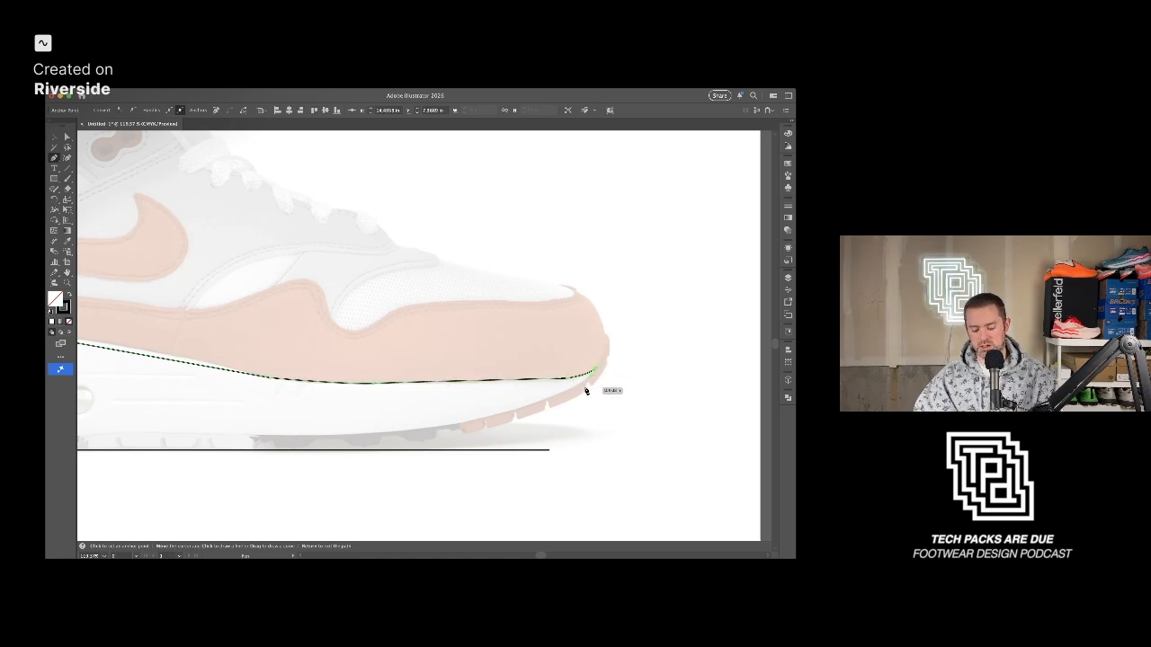
Trace the midsole's lower edge from the toe back to the heel and close the outline at its starting point.
key("space")
left_click_drag(413, 457, 527, 424)
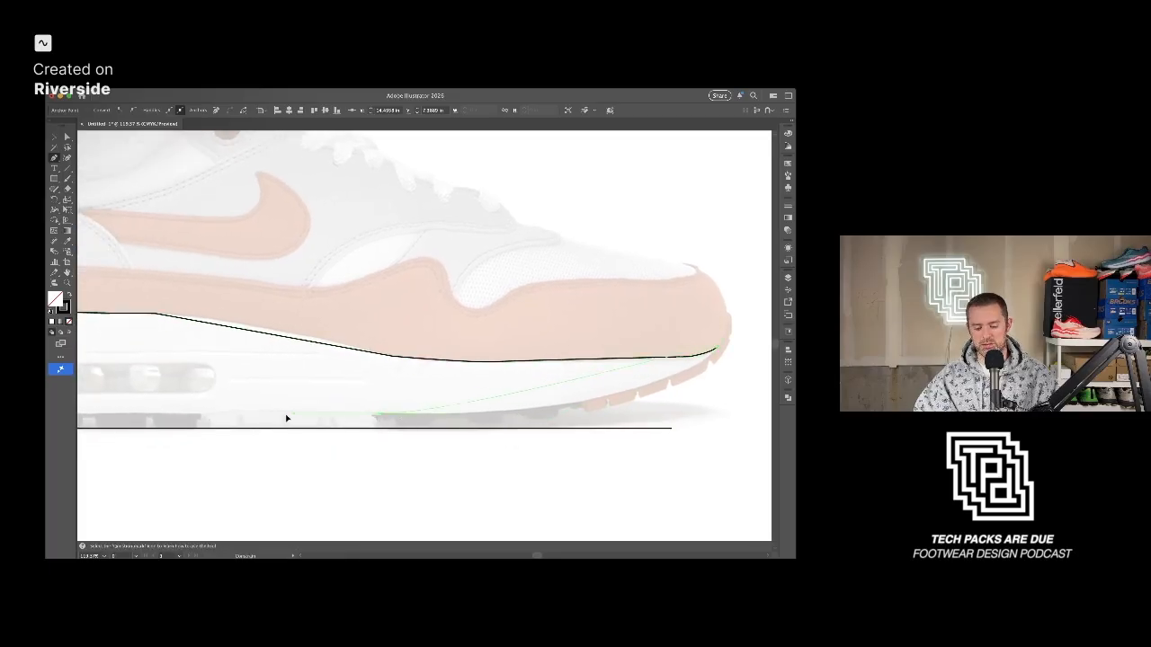
left_click_drag(197, 419, 197, 419)
key("space")
left_click_drag(334, 430, 550, 423)
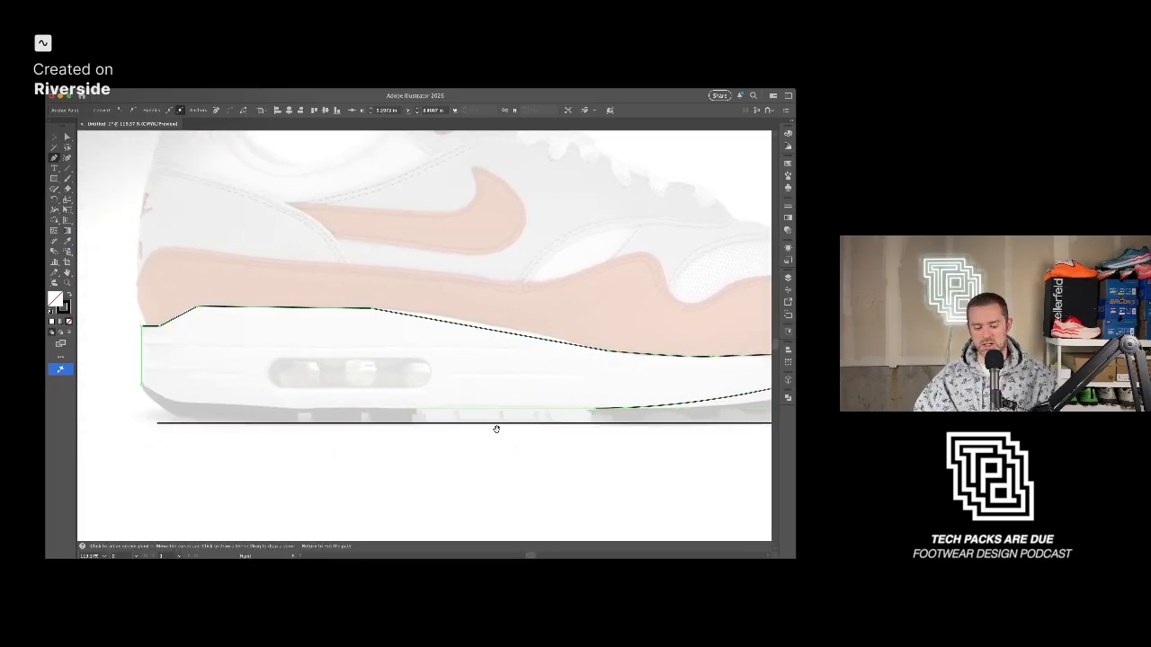
left_click(317, 410)
key("space")
left_click_drag(235, 402, 327, 405)
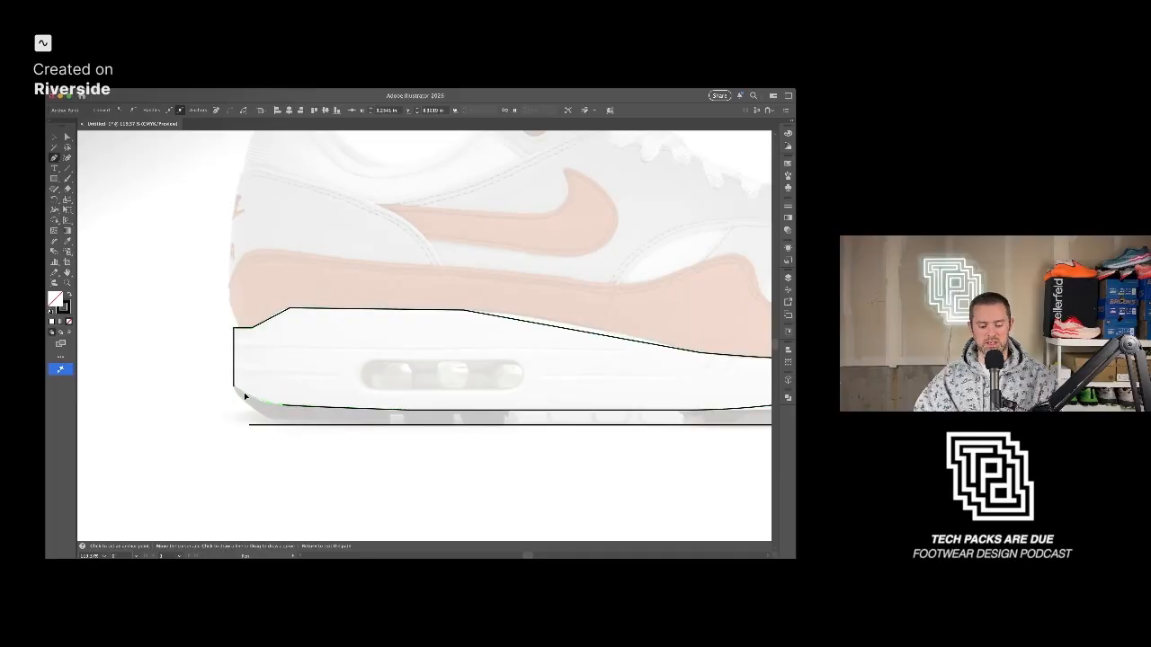
left_click(235, 388)
key("a")
left_click(279, 441)
Reshape the toe-tip anchor of the midsole outline so the lower edge curves along the toe.
scroll(322, 415, "down", 3)
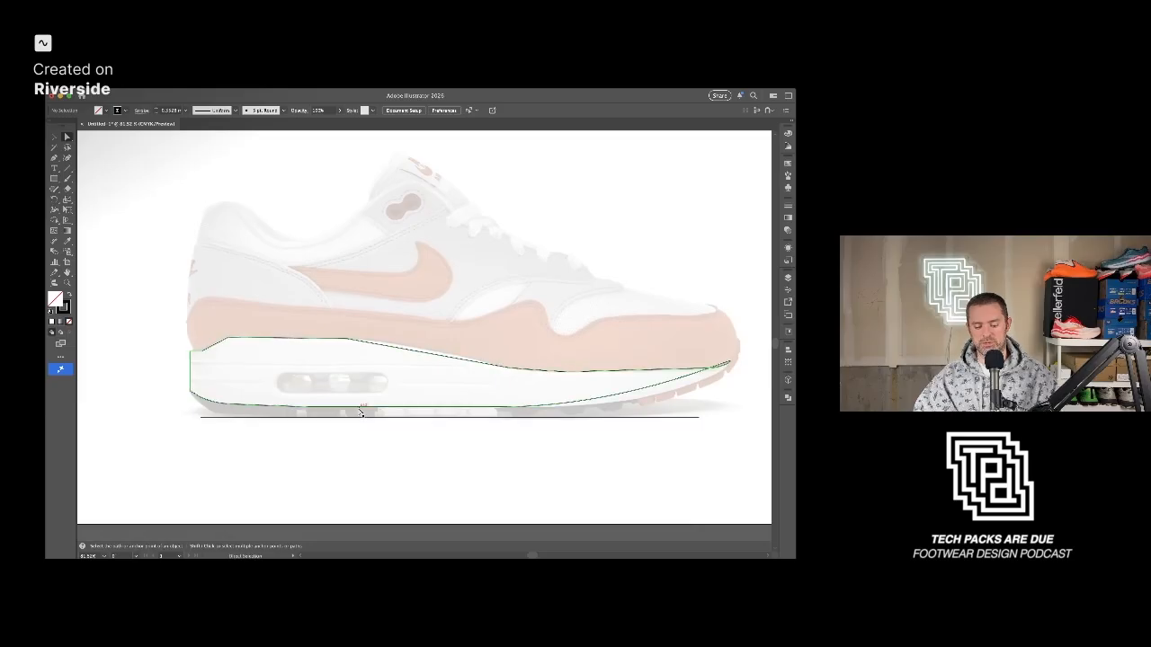
scroll(414, 360, "up", 4)
scroll(418, 362, "down", 3)
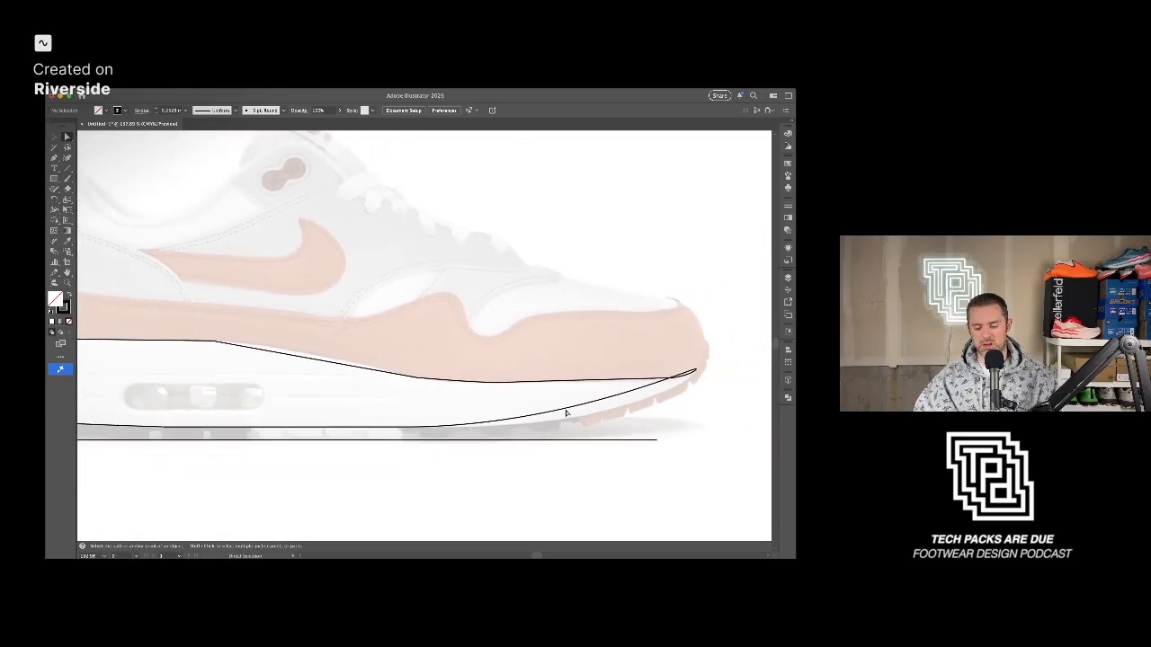
left_click(697, 371)
left_click(700, 369)
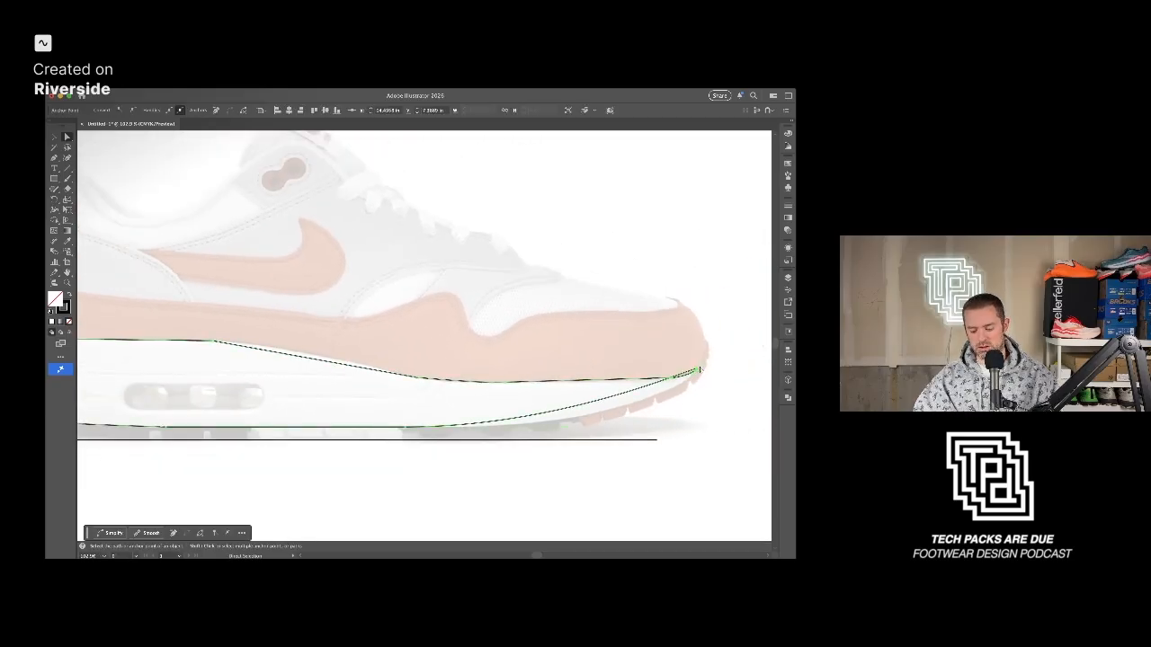
key("shift+c")
left_click_drag(700, 369, 647, 416)
key("v")
left_click(532, 435)
Examine the anchor points and corners of the traced midsole outline from the heel to the toe tip.
left_click_drag(404, 431, 523, 429)
left_click_drag(285, 378, 336, 382)
scroll(251, 364, "up", 7)
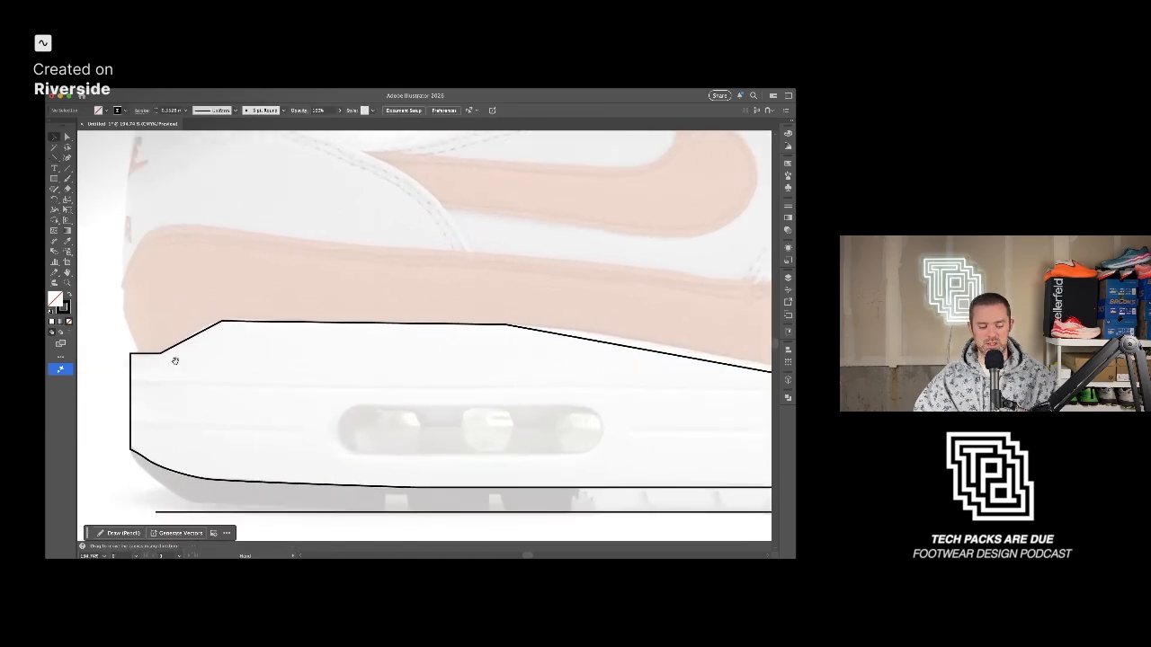
left_click_drag(180, 358, 187, 363)
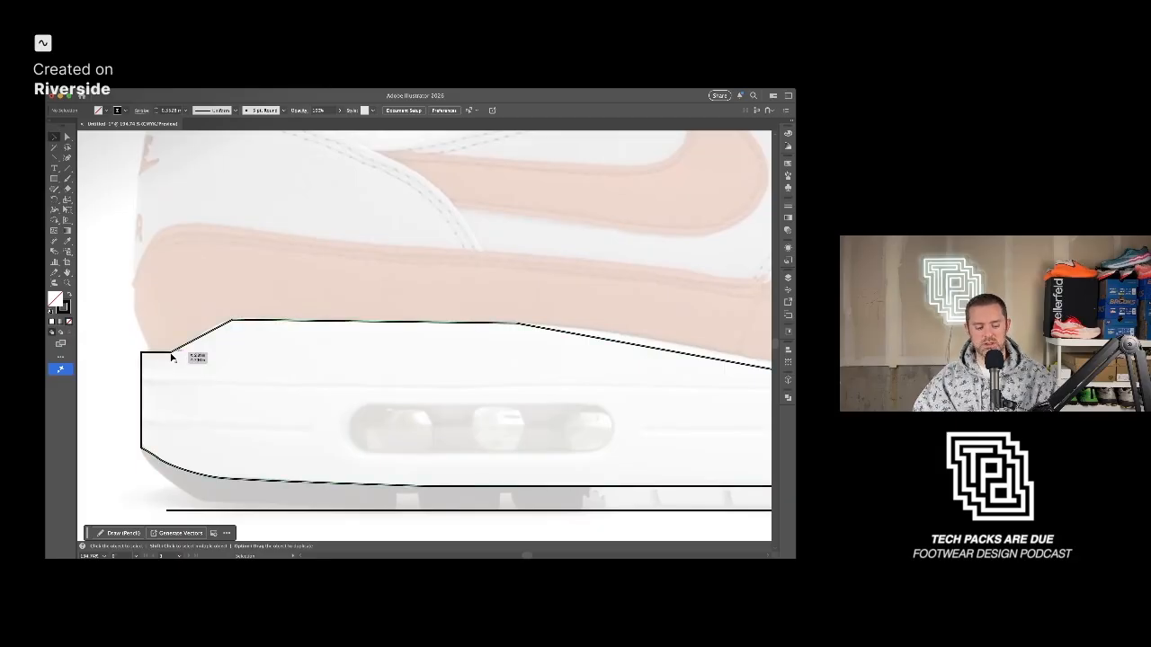
key("p")
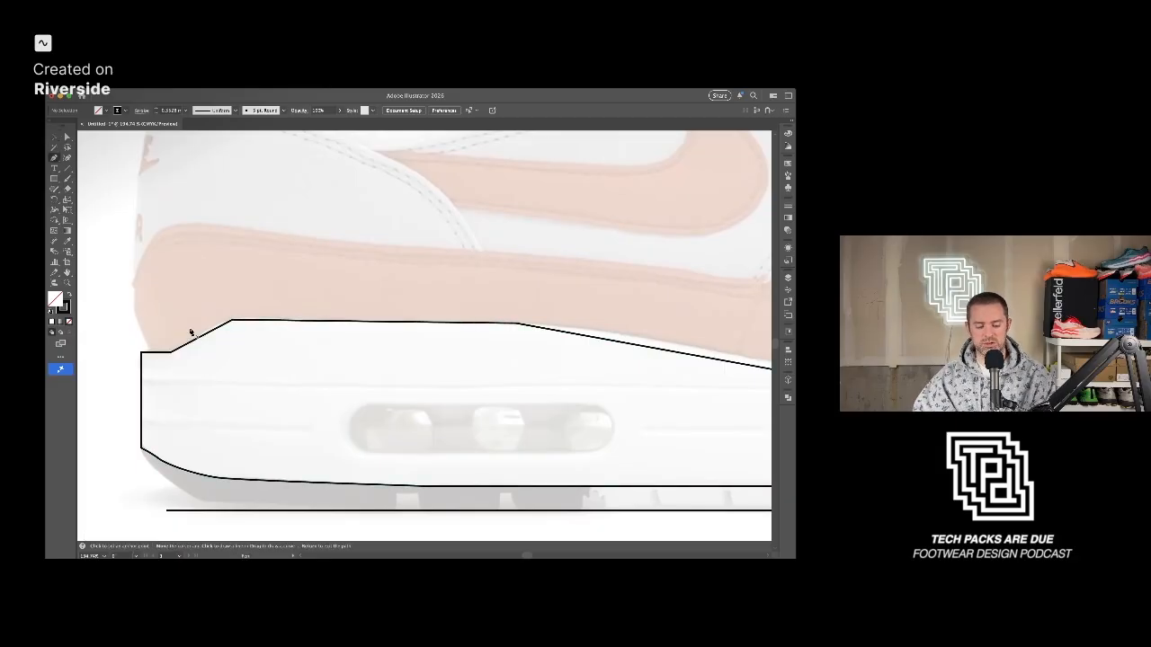
key("v")
left_click(185, 359)
key("minus")
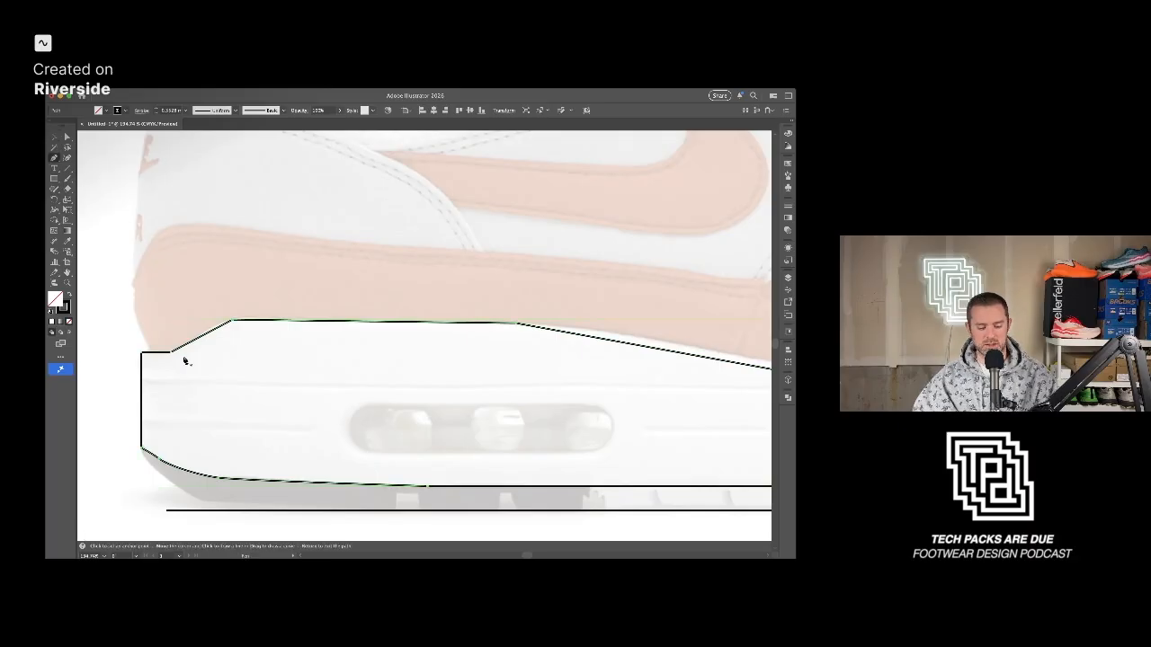
key("p")
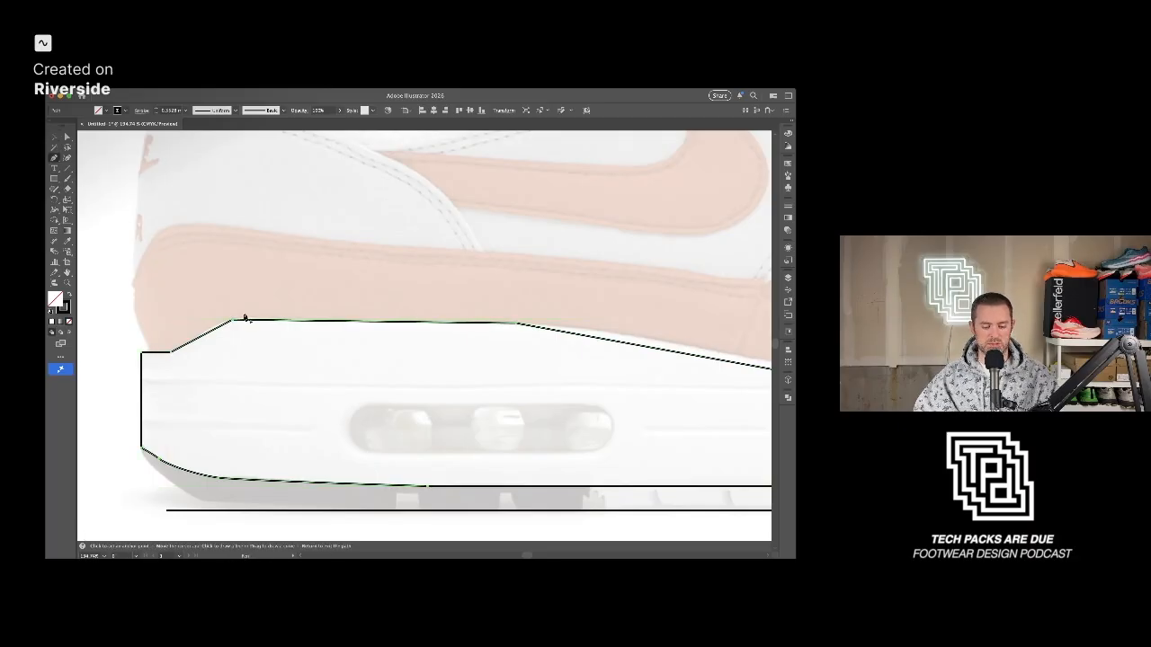
key("space")
left_click_drag(607, 353, 270, 317)
left_click_drag(604, 313, 361, 308)
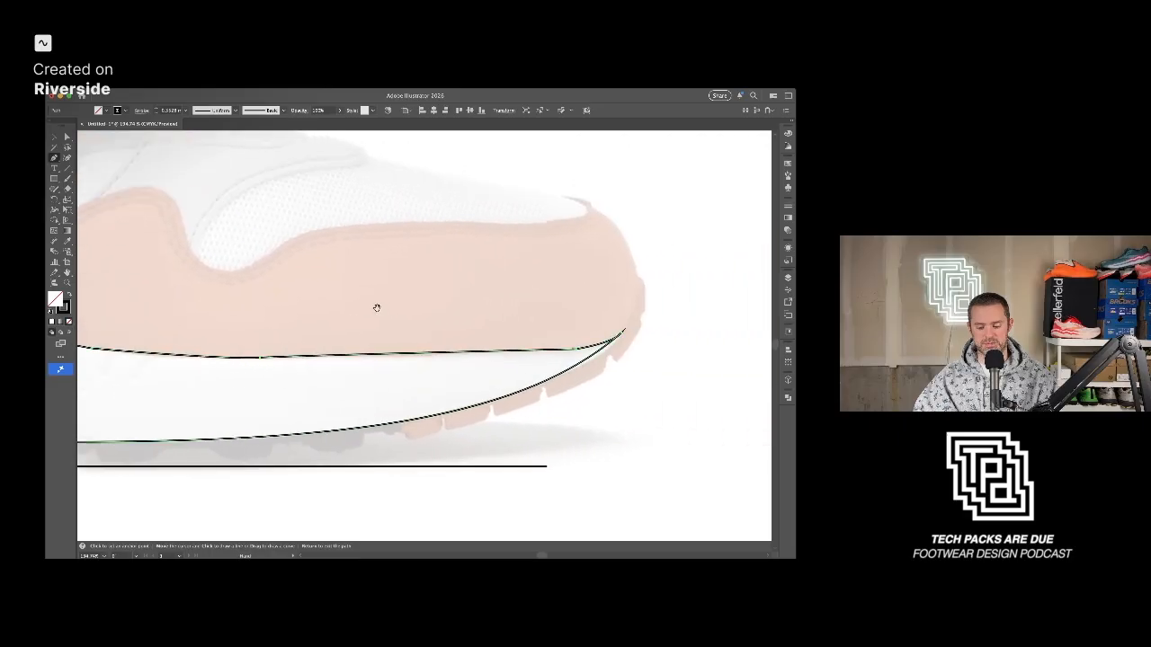
Inspect the traced midsole outline along its full length, from the toe back to the heel and forward again.
key("space")
left_click_drag(476, 394, 583, 384)
mouse_move(349, 398)
left_mouse_down()
mouse_move(550, 386)
mouse_move(336, 392)
mouse_move(579, 384)
left_mouse_up()
left_click_drag(282, 376, 539, 368)
left_click_drag(277, 378, 294, 383)
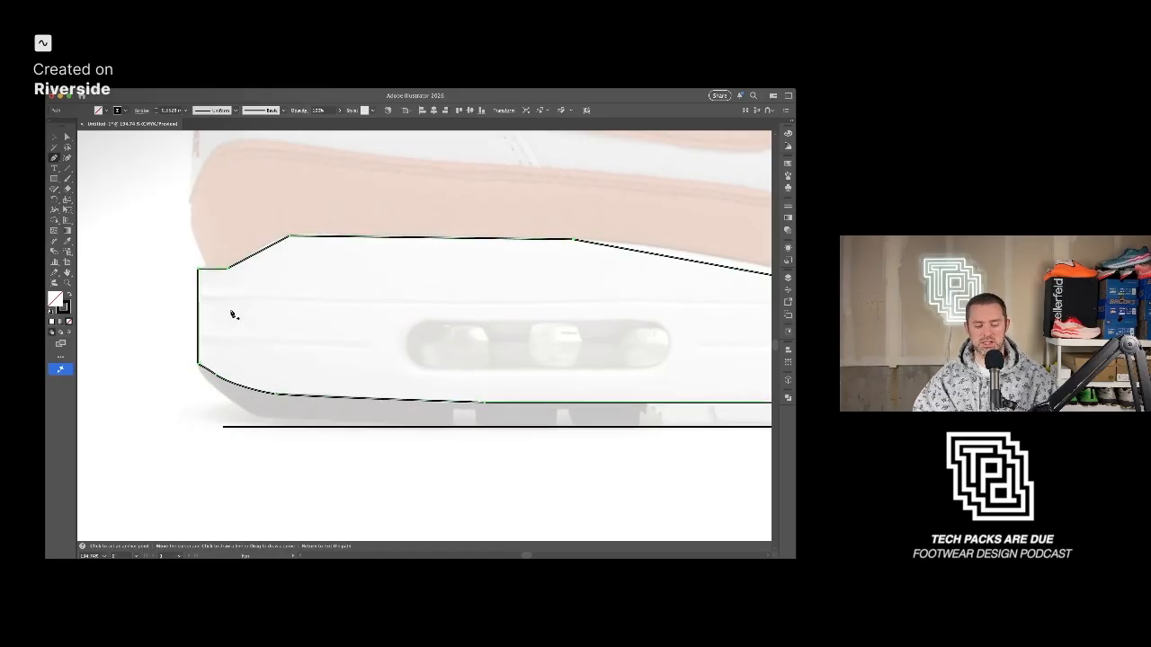
key("space")
left_click_drag(480, 299, 142, 281)
left_click_drag(537, 311, 212, 296)
key("space")
left_click_drag(473, 316, 270, 362)
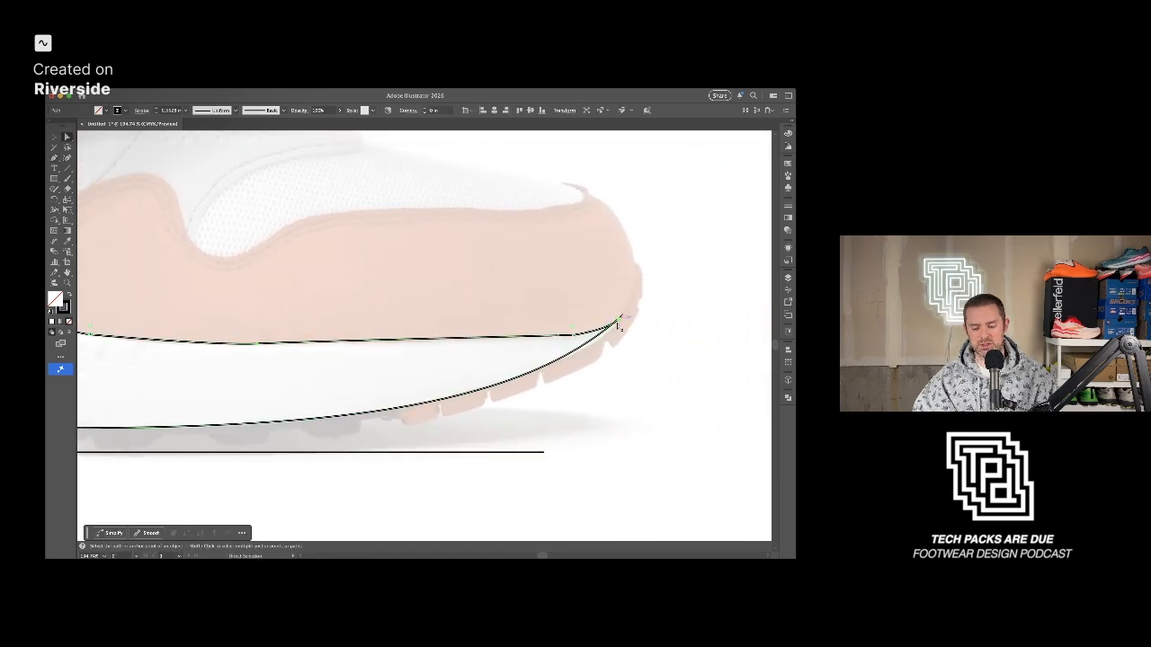
Reposition the midsole outline's toe-tip anchor and adjust its handle so the lower edge follows the photo at the toe.
key("a")
left_click_drag(612, 330, 610, 321)
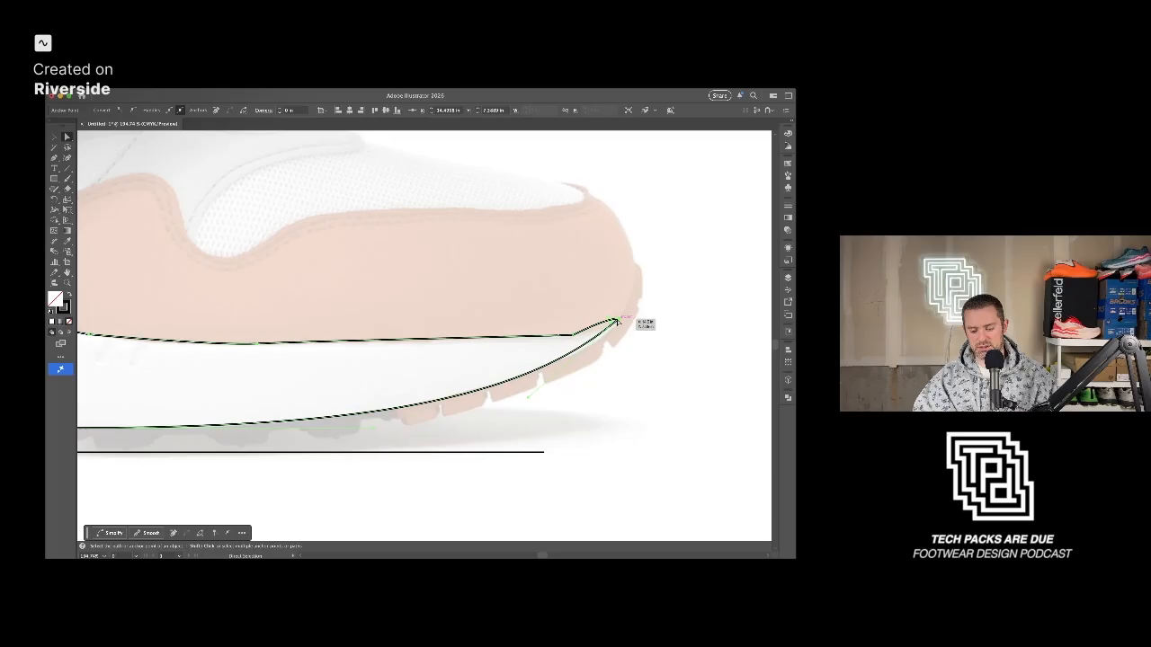
scroll(549, 386, "up", 2)
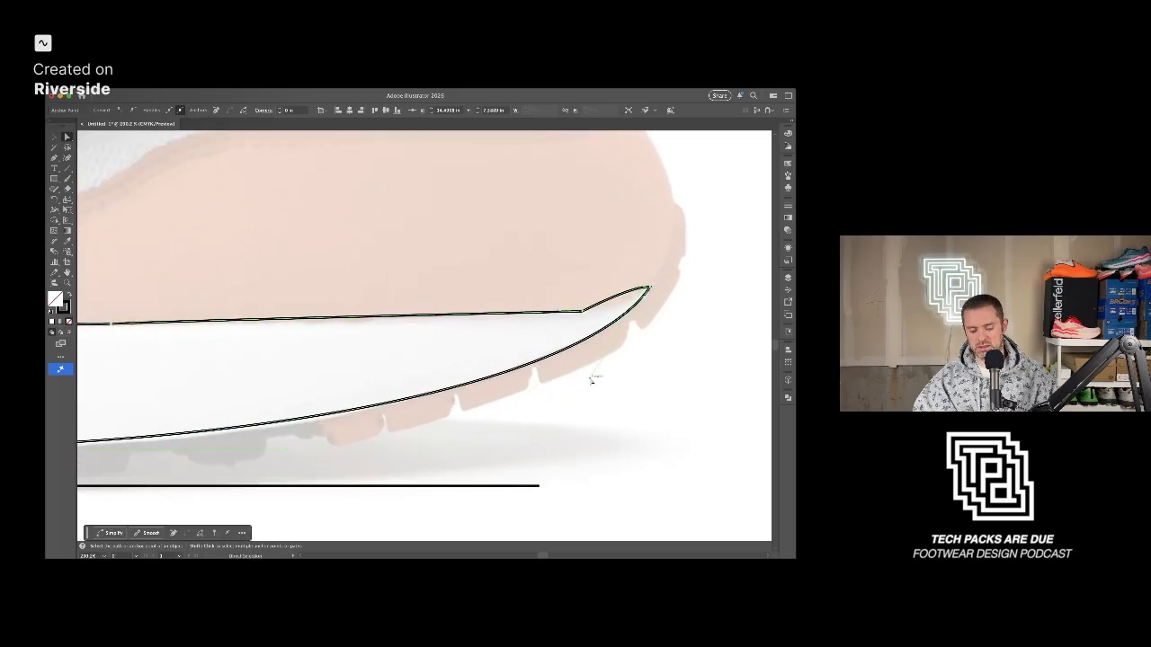
left_click_drag(347, 457, 460, 414)
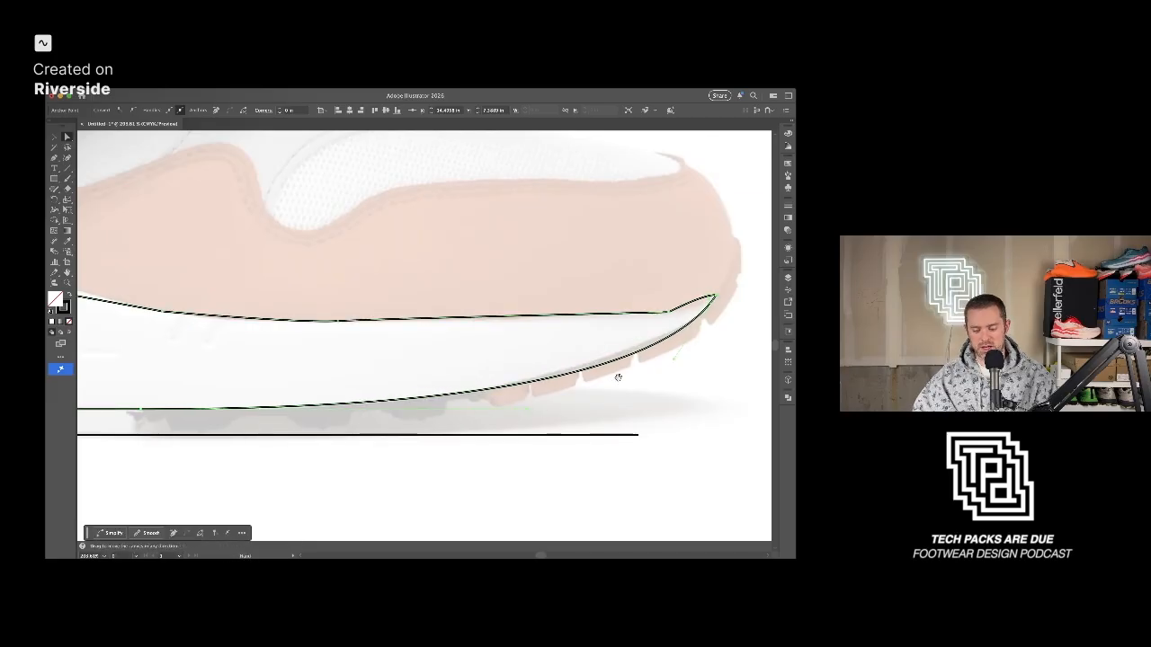
left_click_drag(673, 361, 674, 353)
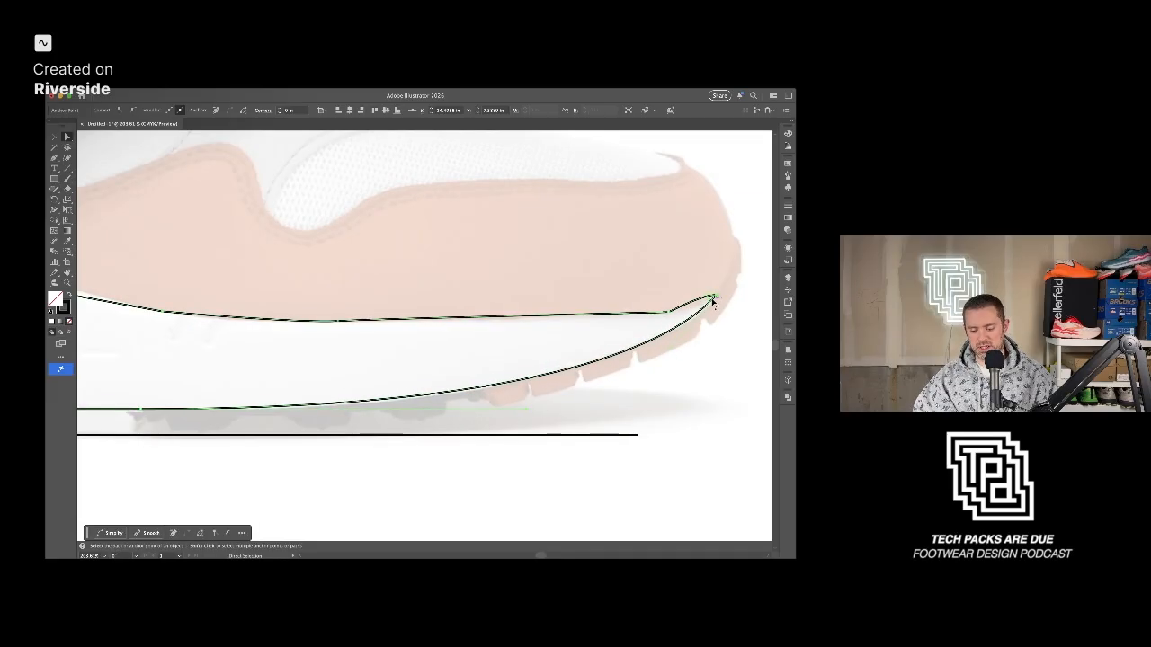
left_click_drag(716, 296, 718, 297)
Adjust the direction handle of the lower-edge anchor under the forefoot to refine the curve rising towards the toe.
left_click_drag(172, 444, 225, 399)
left_click_drag(612, 399, 605, 398)
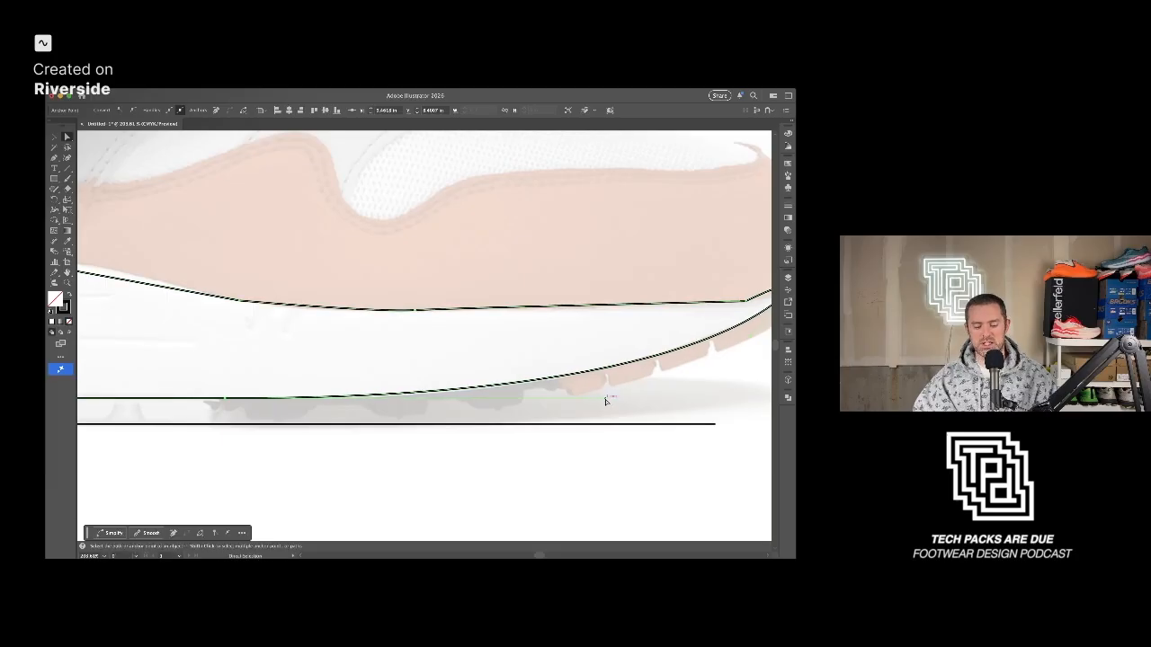
scroll(605, 402, "down", 3)
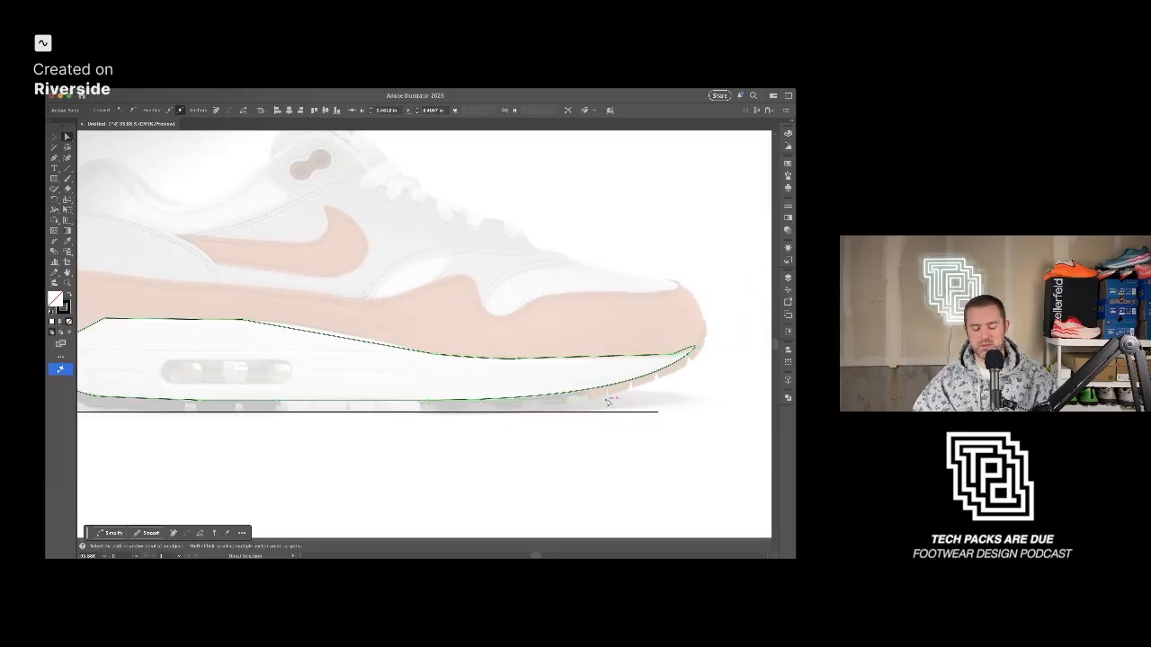
scroll(653, 370, "up", 4)
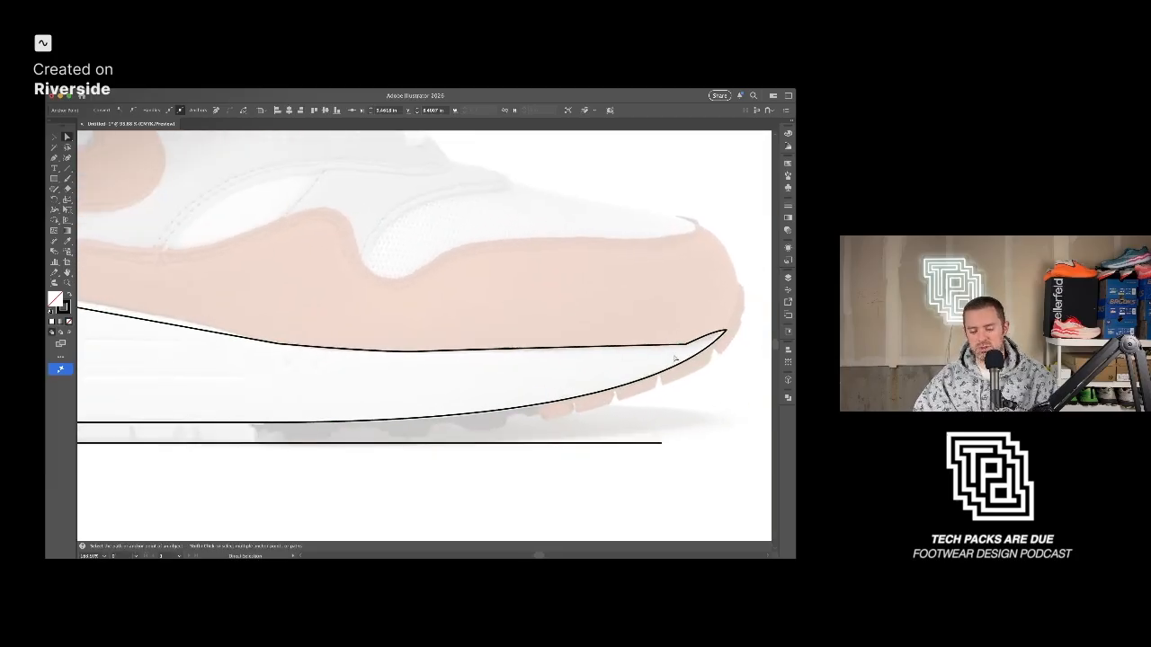
Convert the upper-edge corner just behind the toe tip into a smooth anchor with curve handles.
scroll(576, 361, "up", 2)
left_click(577, 360)
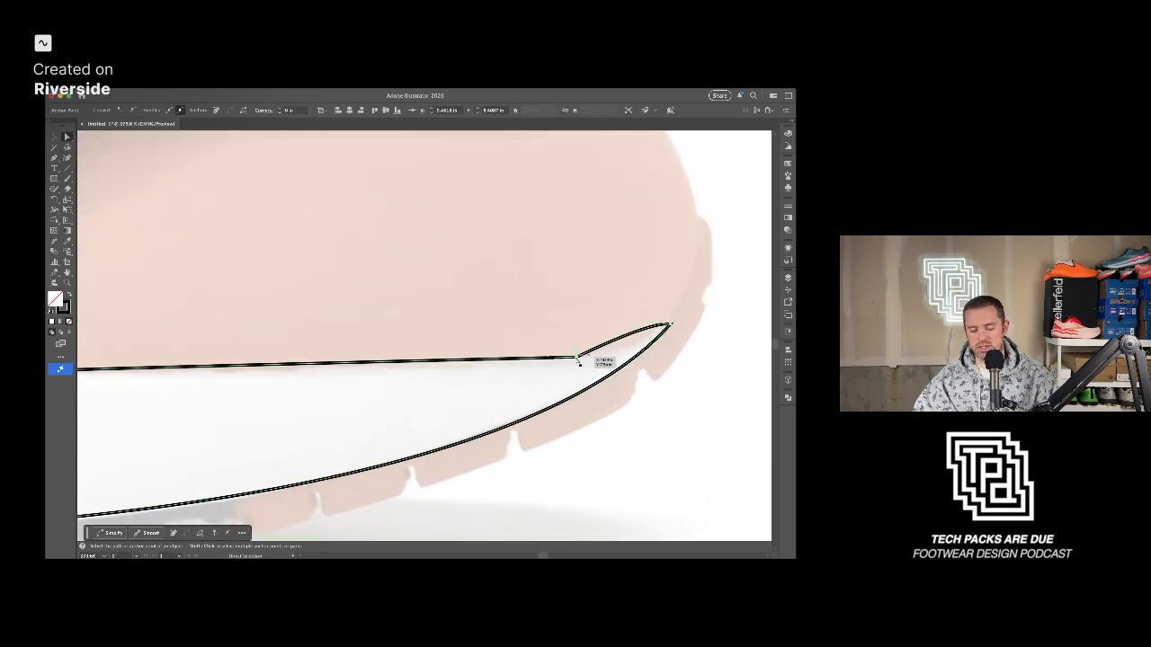
key("shift+c")
left_click_drag(577, 359, 457, 374)
key("a")
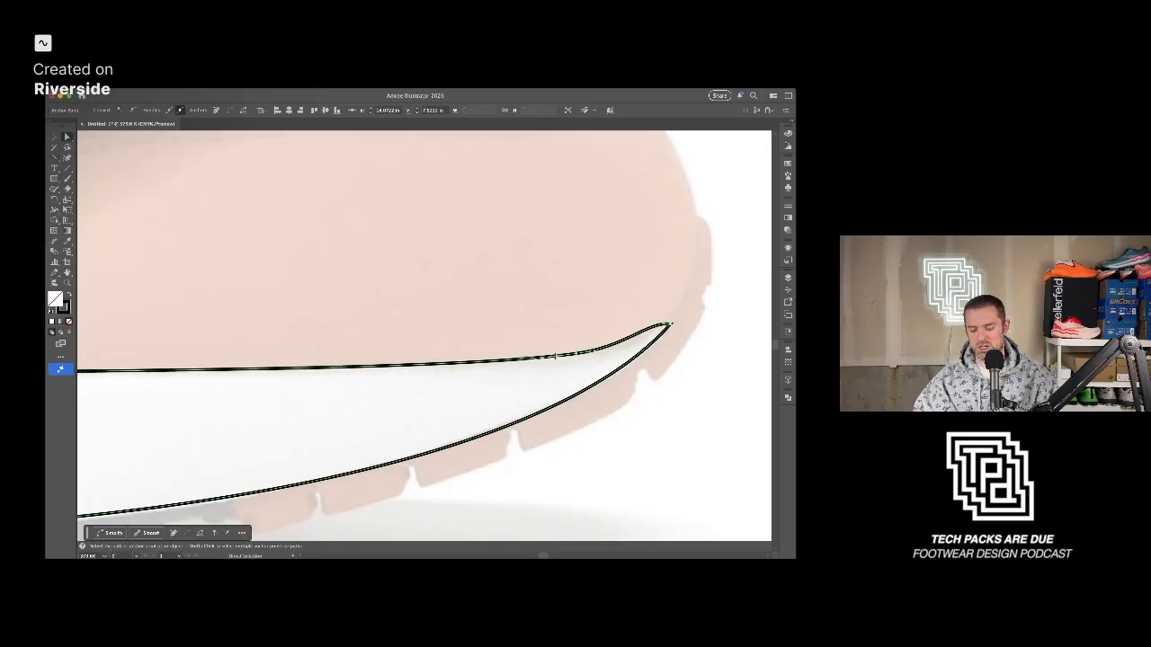
Fine-tune the toe-tip anchor and the handles around it so the upper edge sweeps up evenly into the tip.
left_click_drag(647, 326, 644, 336)
left_click(673, 324)
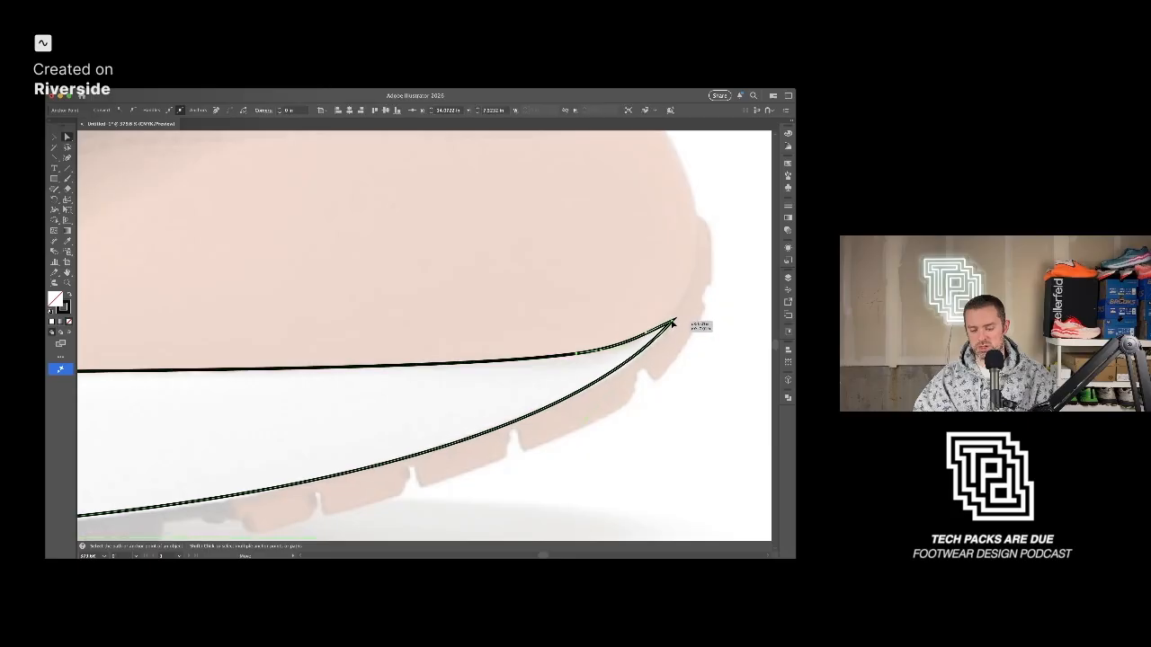
mouse_move(646, 334)
left_mouse_down()
mouse_move(641, 358)
mouse_move(641, 337)
left_mouse_up()
mouse_move(586, 419)
left_mouse_down()
mouse_move(598, 415)
mouse_move(589, 423)
left_mouse_up()
scroll(590, 423, "down", 5)
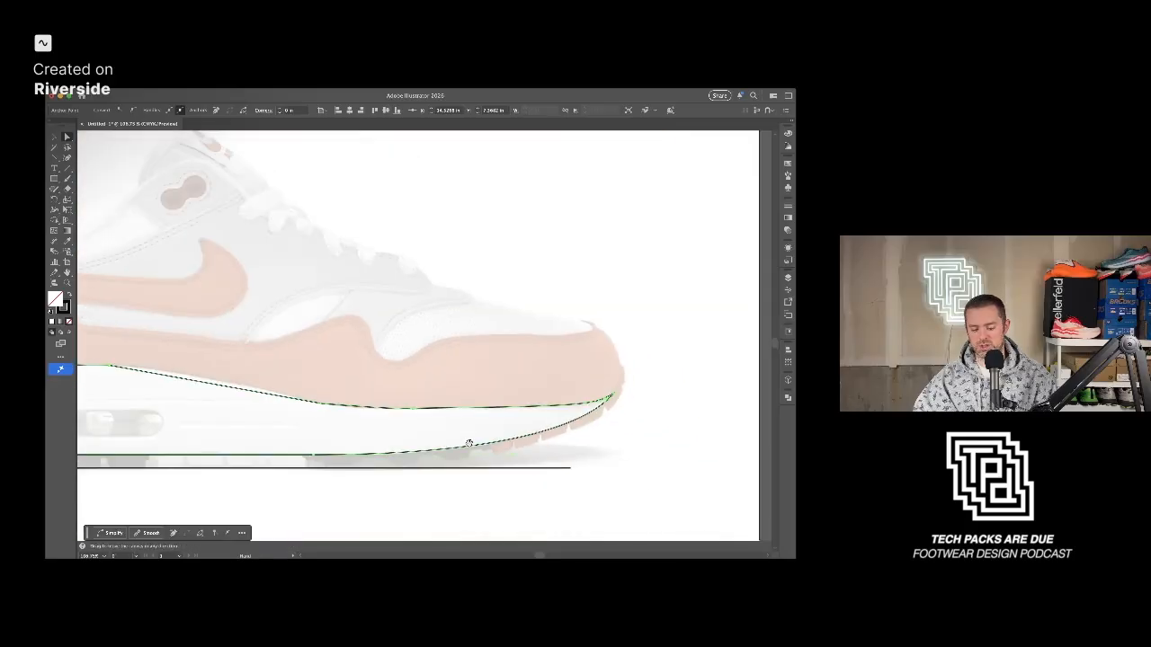
Check how the midsole outline fits the photo from the forefoot back to the heel and forward again.
left_click_drag(468, 439, 586, 432)
scroll(564, 406, "up", 3)
scroll(564, 408, "up", 3)
left_click_drag(398, 408, 453, 415)
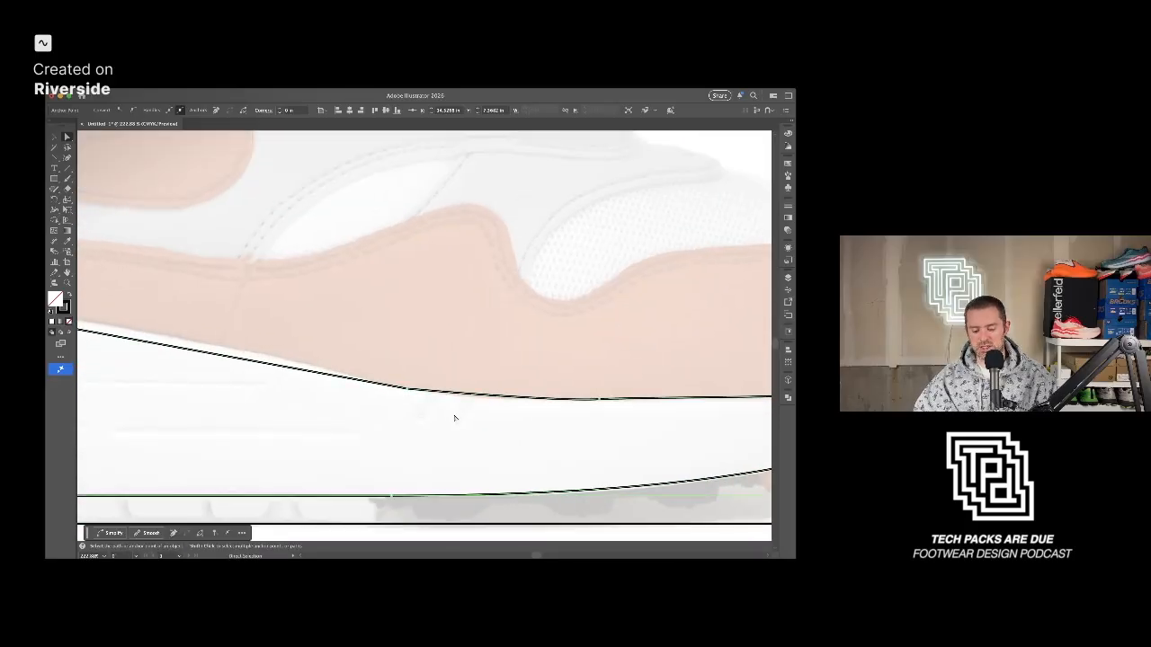
scroll(455, 416, "down", 4)
mouse_move(539, 447)
left_mouse_down()
mouse_move(386, 377)
mouse_move(606, 357)
left_mouse_up()
mouse_move(426, 346)
left_mouse_down()
mouse_move(707, 355)
mouse_move(370, 340)
left_mouse_up()
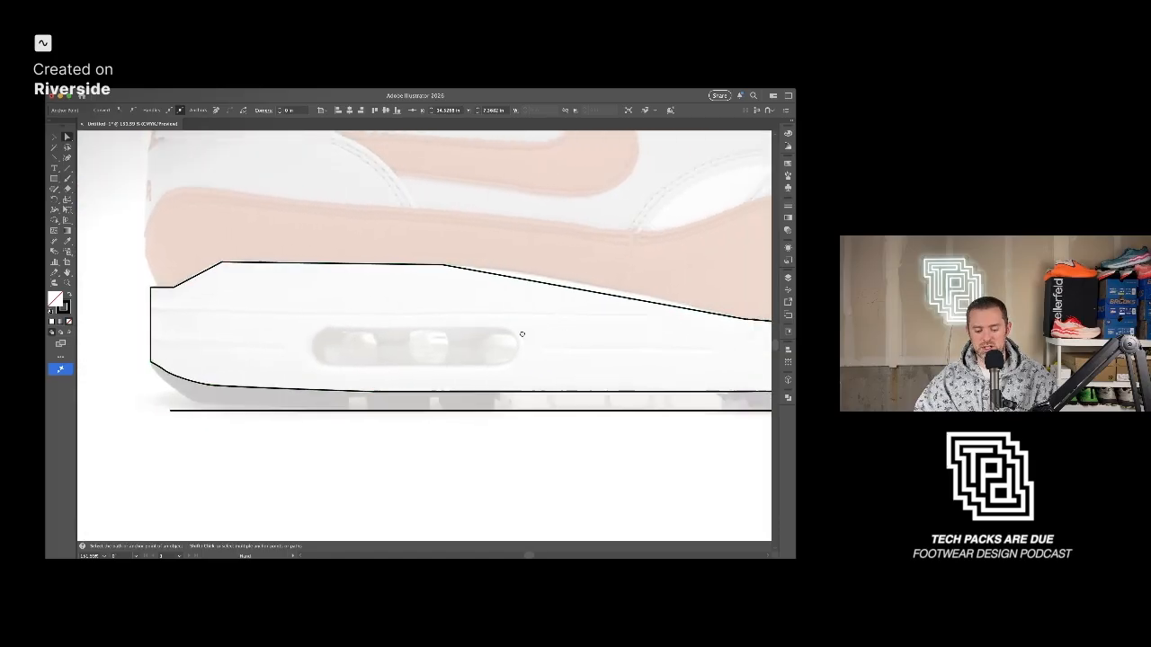
left_click_drag(562, 334, 360, 329)
left_click_drag(599, 339, 431, 336)
scroll(445, 368, "up", 4)
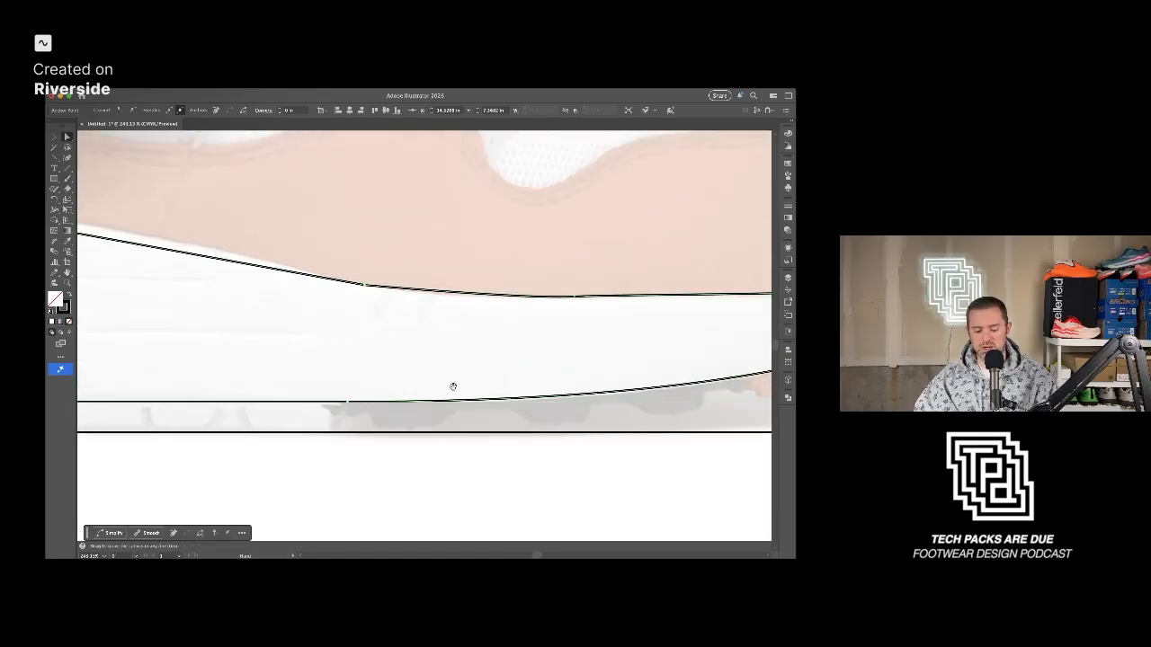
Refine the midsole's lower-edge curve from the flat section under the forefoot up to the toe.
left_click_drag(261, 398, 280, 400)
scroll(280, 401, "down", 3)
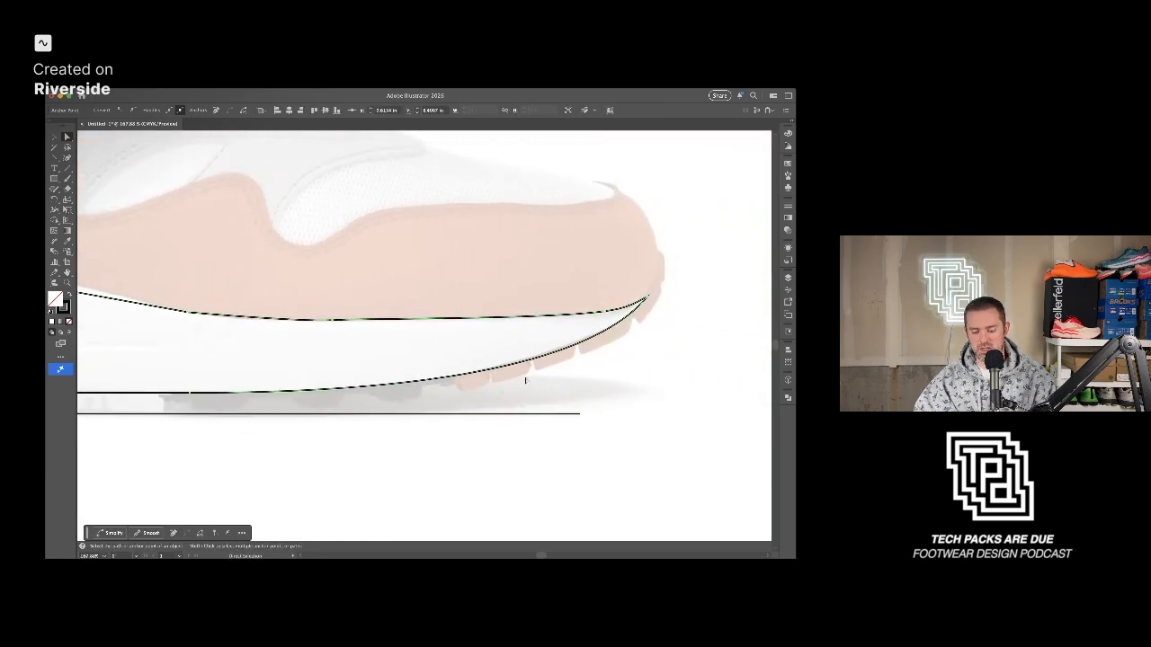
left_click_drag(609, 343, 602, 333)
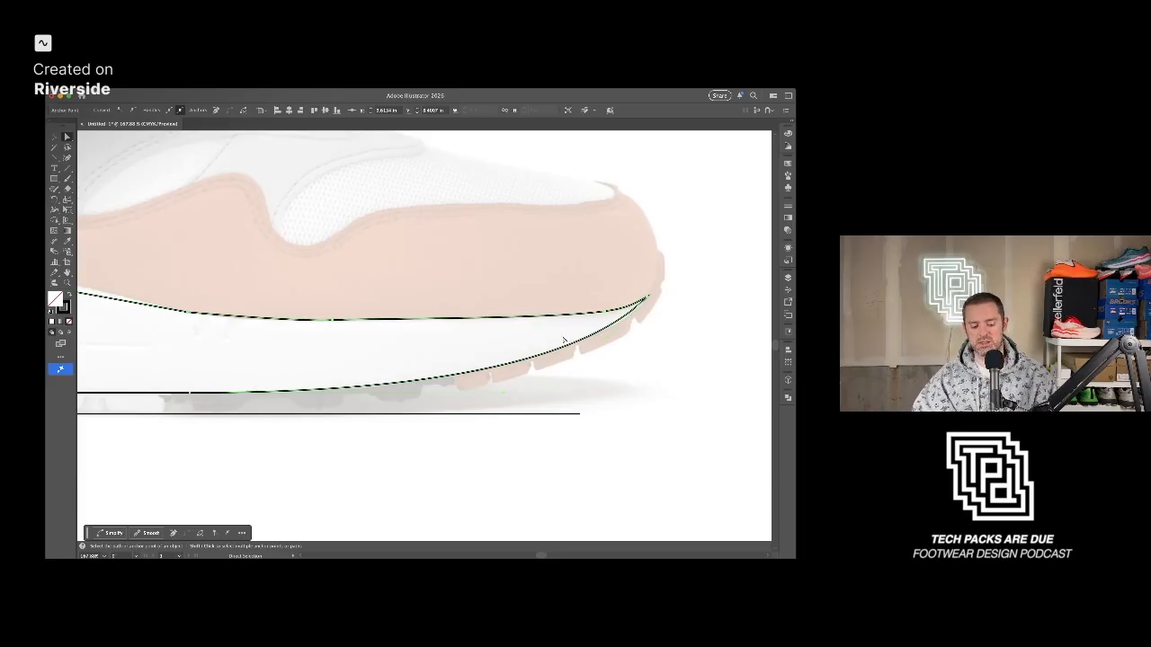
scroll(567, 350, "down", 2)
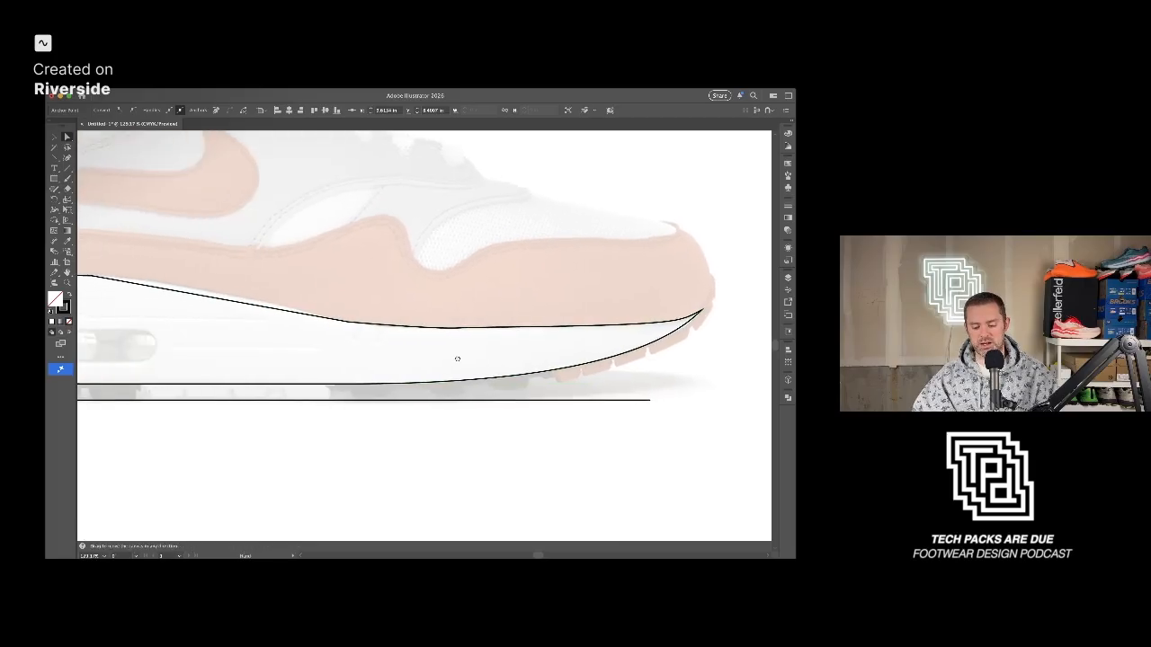
scroll(503, 356, "left", 1)
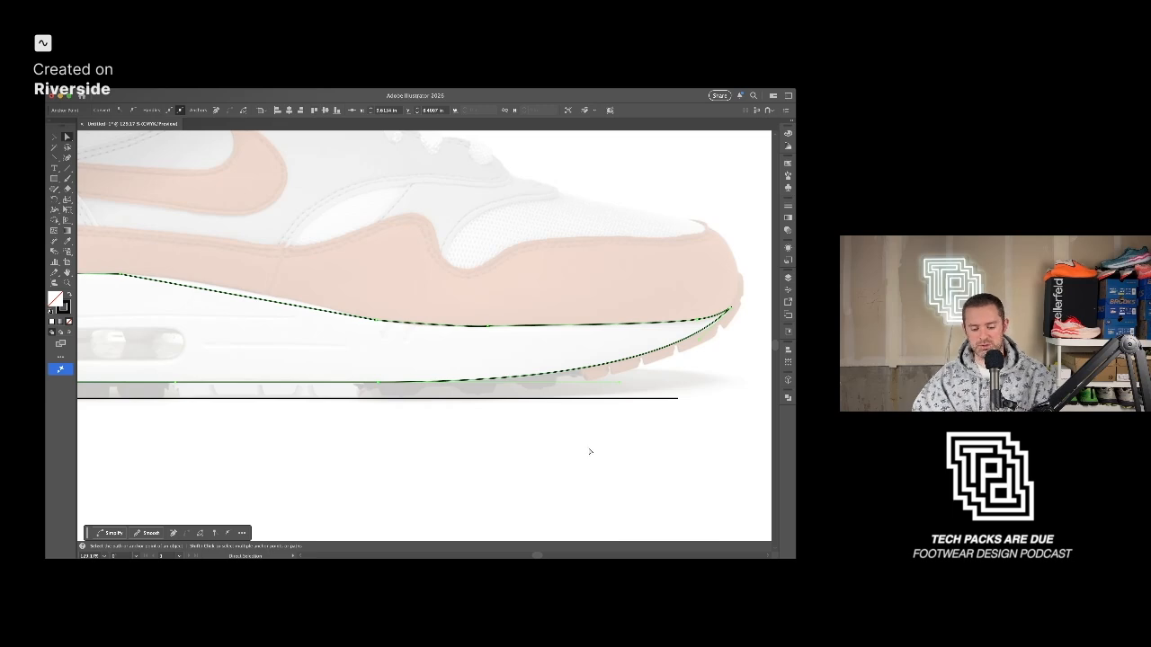
Move the upper-edge anchor at the start of the forefoot back and up along the slope towards the heel.
scroll(603, 444, "up", 4)
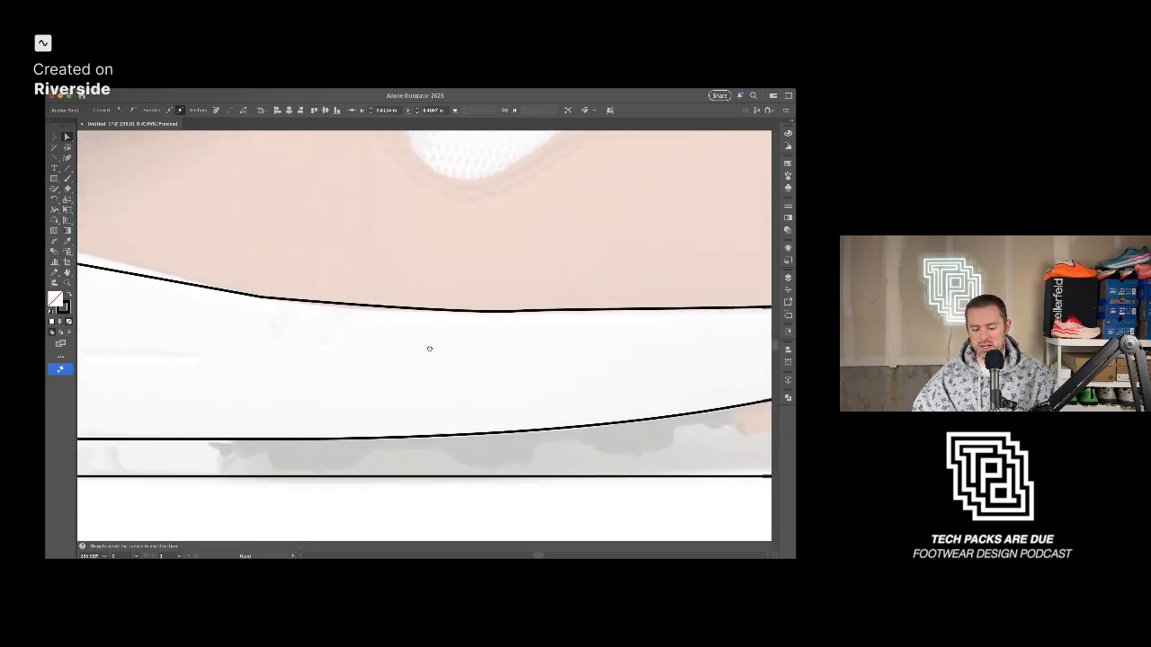
left_click_drag(430, 349, 602, 397)
scroll(381, 351, "down", 2)
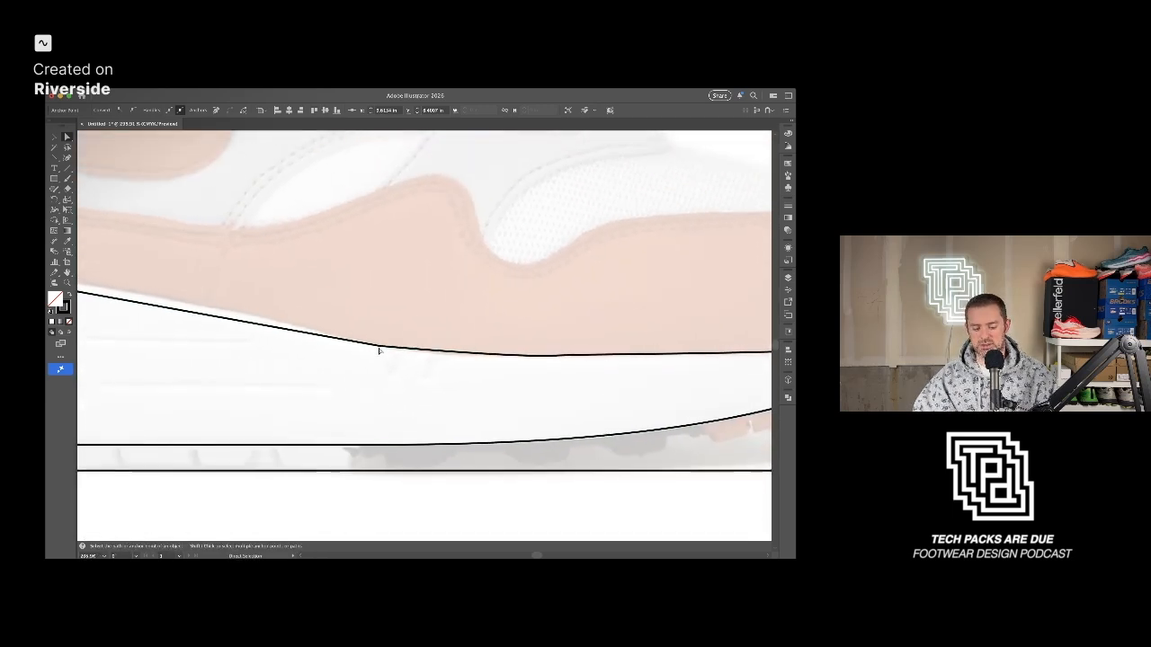
left_click_drag(380, 347, 353, 348)
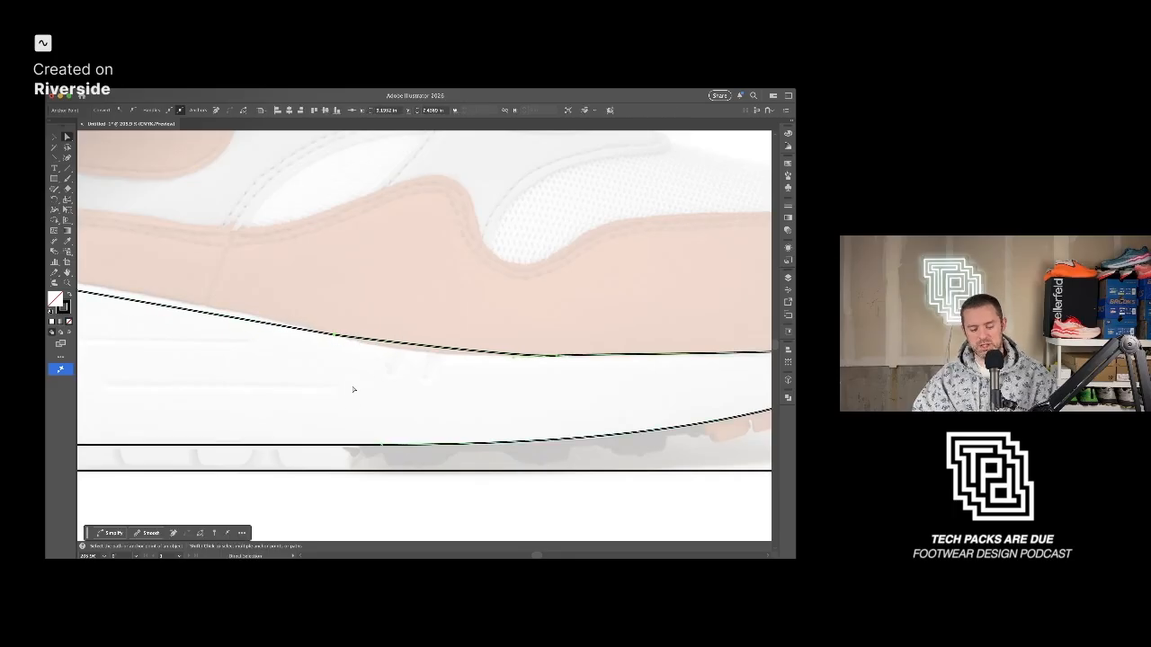
scroll(375, 396, "down", 3)
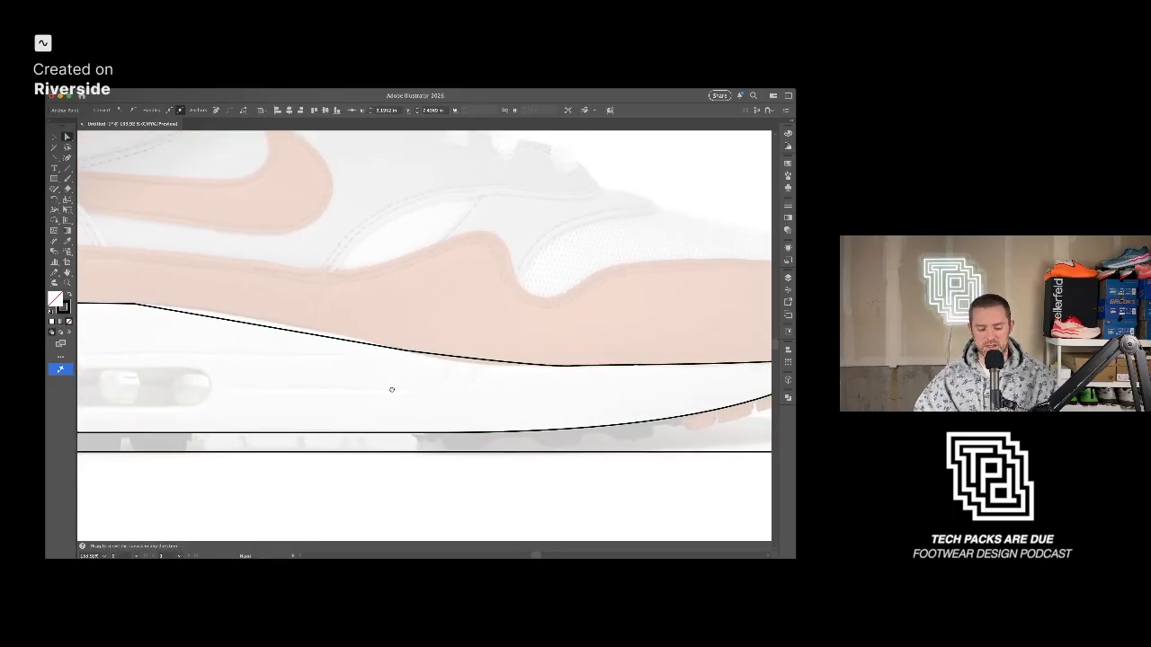
left_click_drag(390, 388, 403, 394)
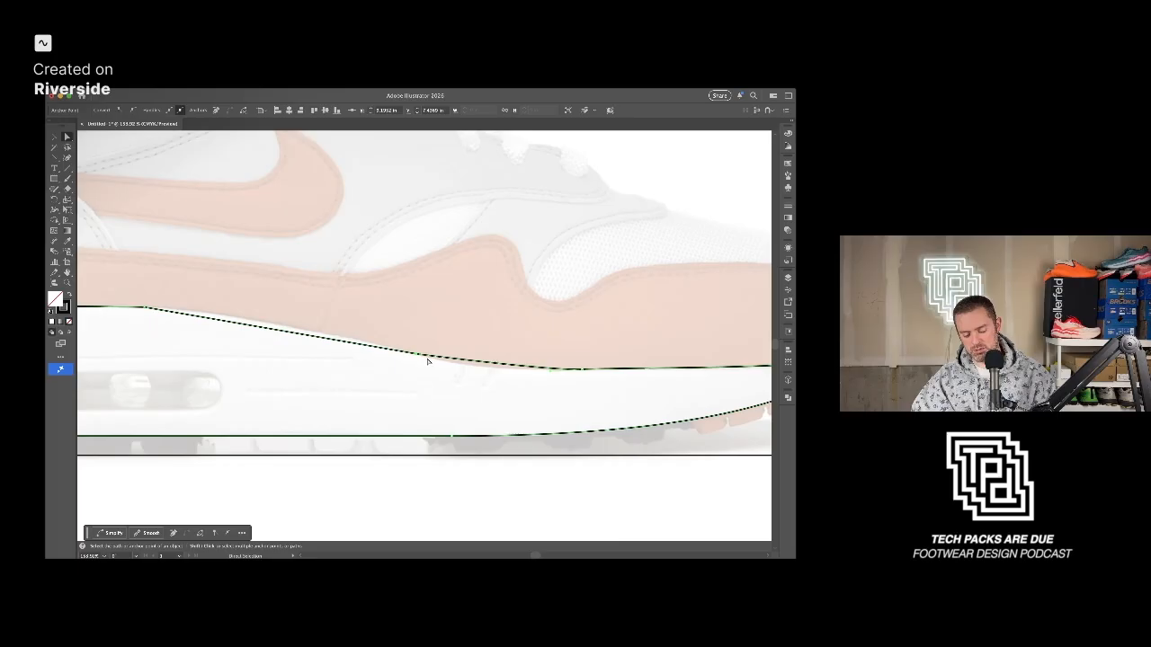
Convert the moved upper-edge anchor to a smooth point and shape its curve into the forefoot along the photo.
key("shift+c")
left_click_drag(426, 357, 459, 368)
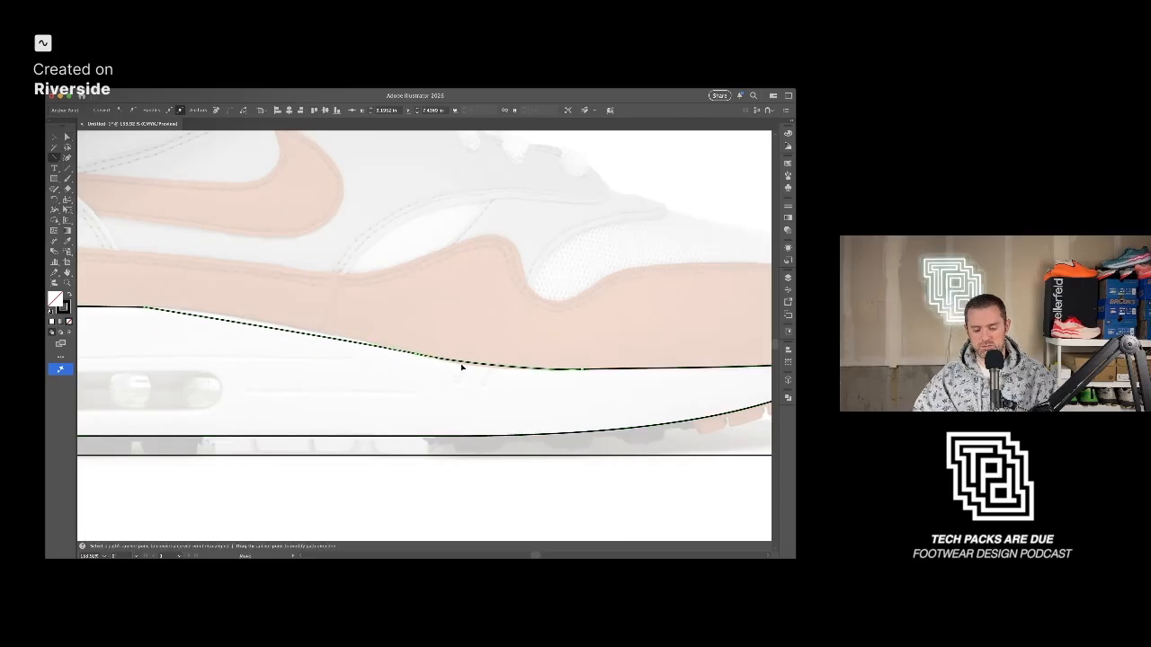
key("a")
left_click(551, 374)
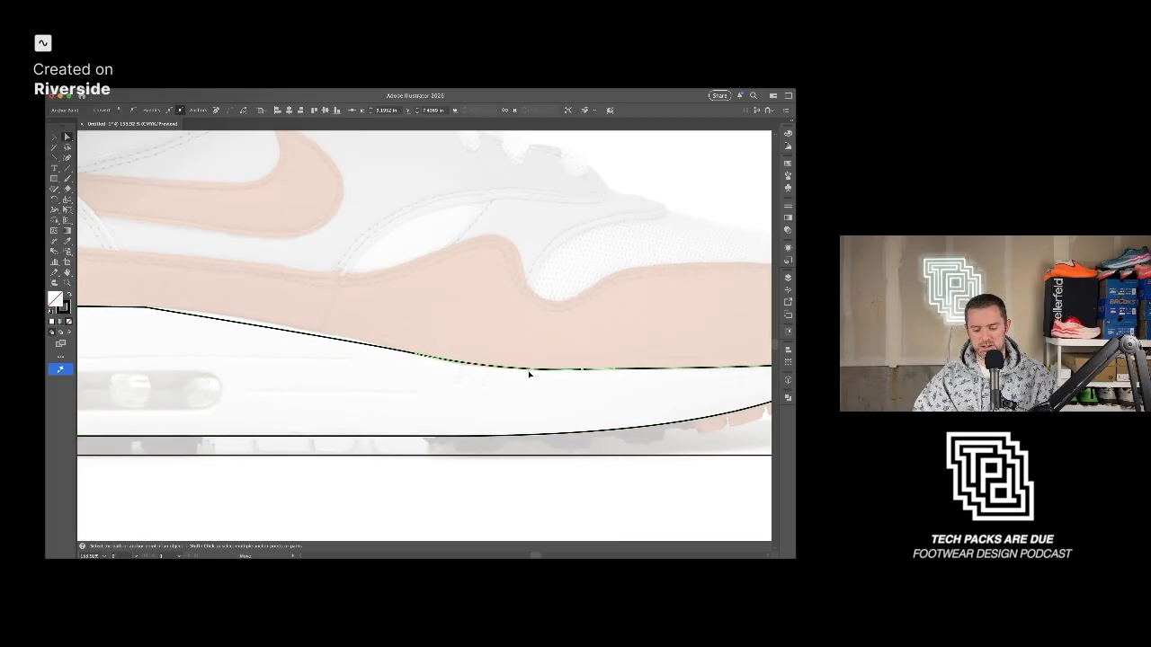
left_click(524, 374)
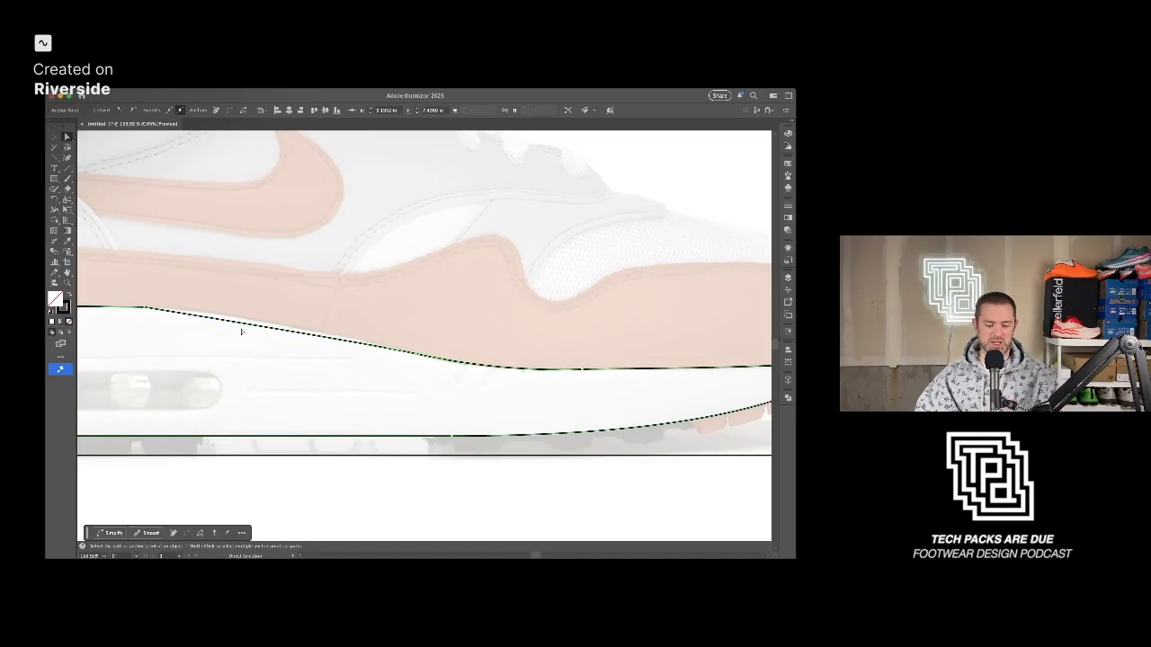
Curve the straight upper-edge slope between the air window and the forefoot so it follows the photo's midsole line.
left_click_drag(225, 331, 351, 334)
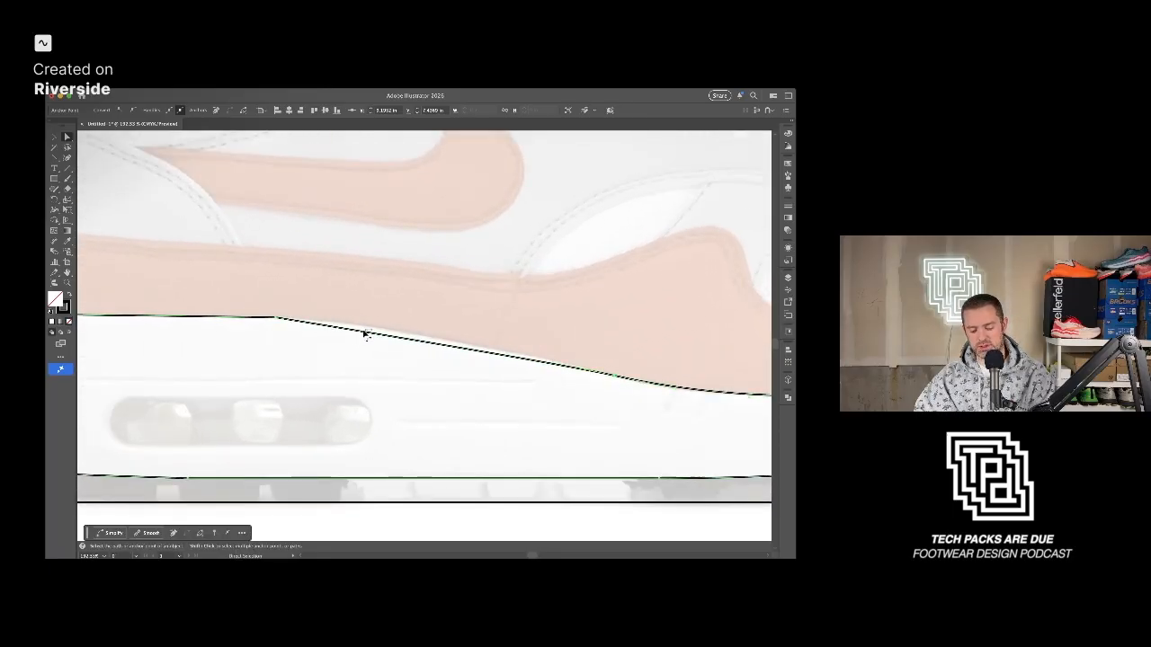
key("p")
key("a")
left_click_drag(384, 335, 393, 332)
key("p")
left_click(478, 346)
key("a")
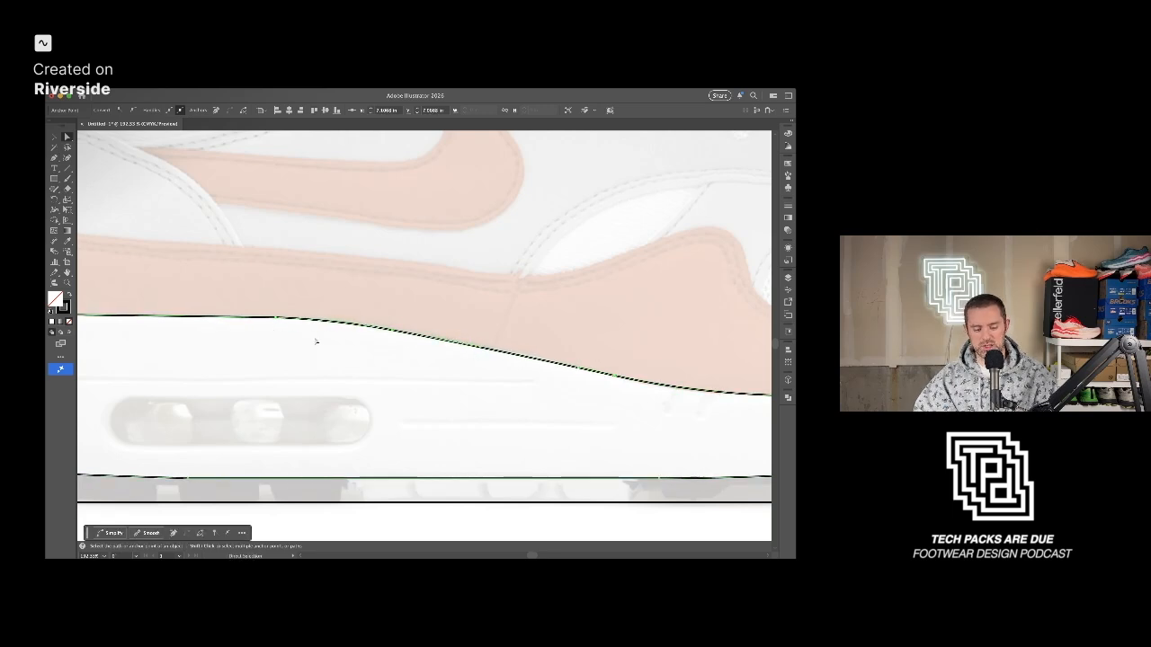
Refine the upper-edge anchor above the air window, where the flat heel section turns into the downward slope.
scroll(318, 342, "down", 4)
left_click_drag(310, 351, 408, 355)
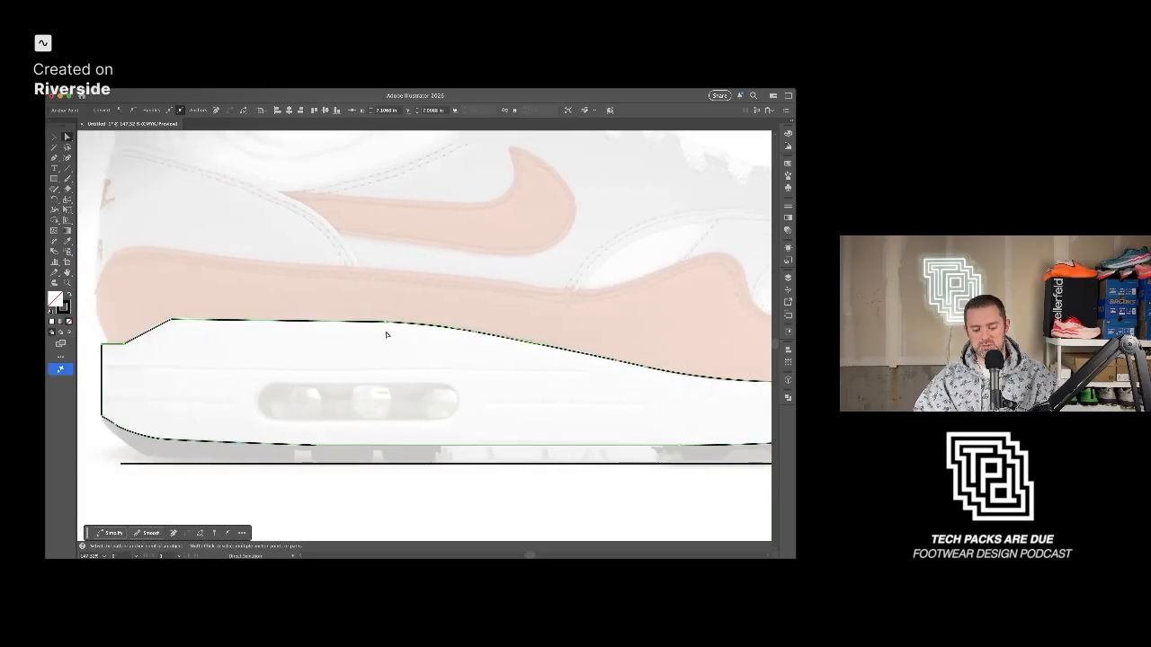
key("p")
left_click(380, 323)
key("a")
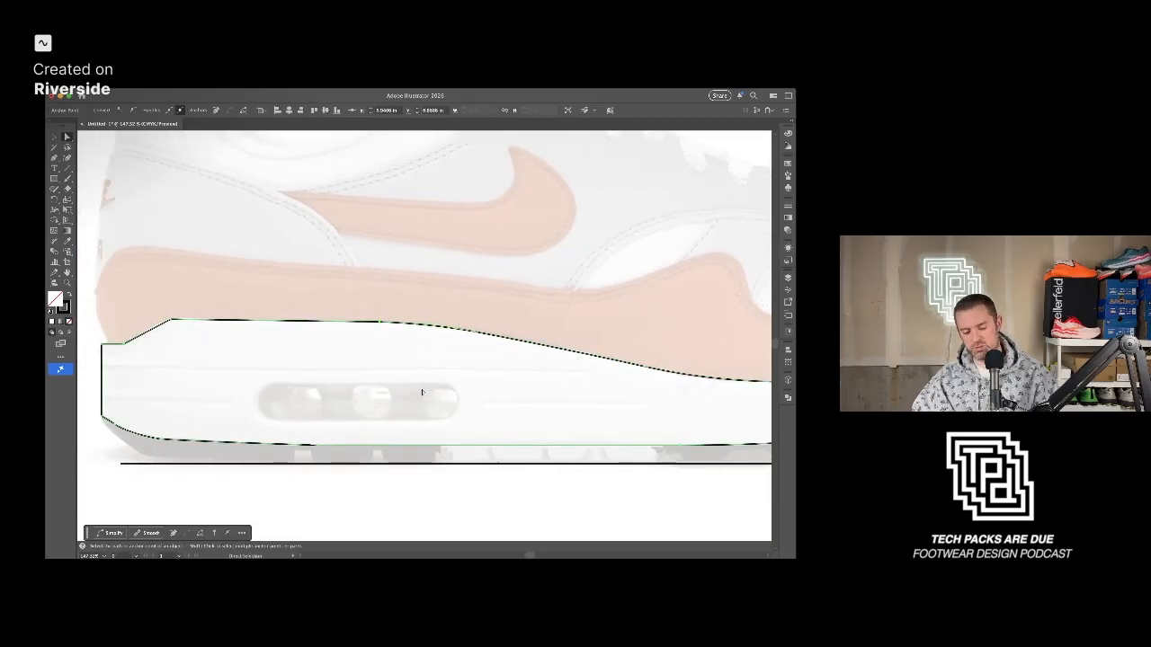
Review the reshaped midsole outline against the photo around the heel, the air window and the arch.
scroll(466, 374, "down", 2)
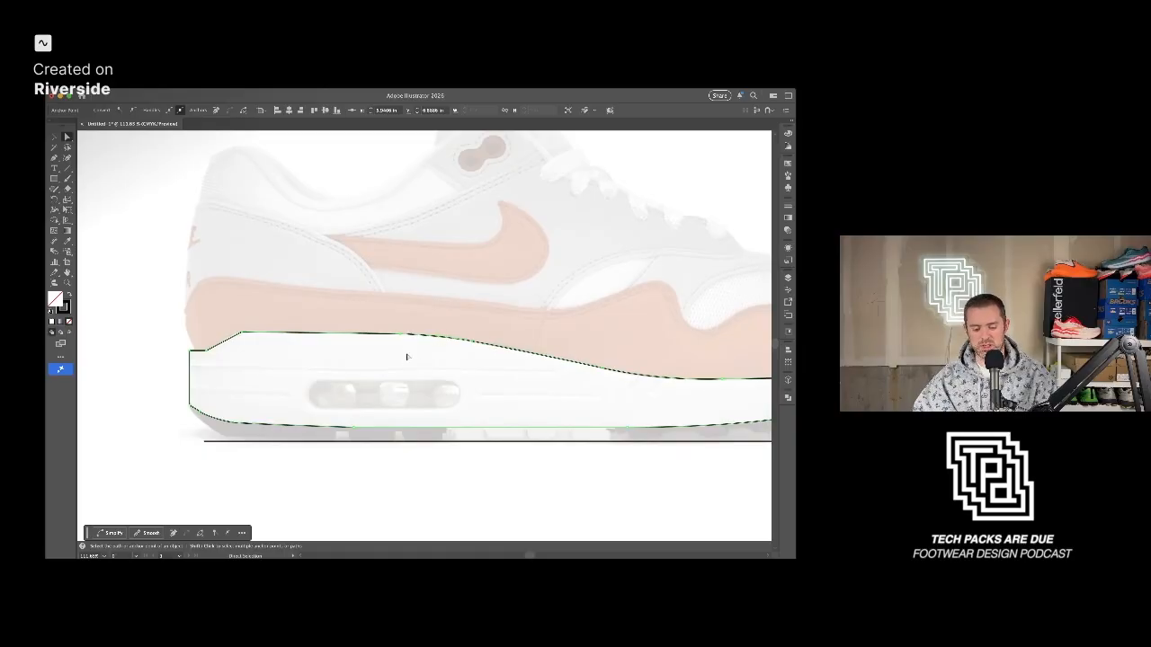
scroll(406, 357, "up", 3)
scroll(415, 358, "down", 1)
scroll(414, 359, "up", 2)
scroll(417, 356, "down", 1)
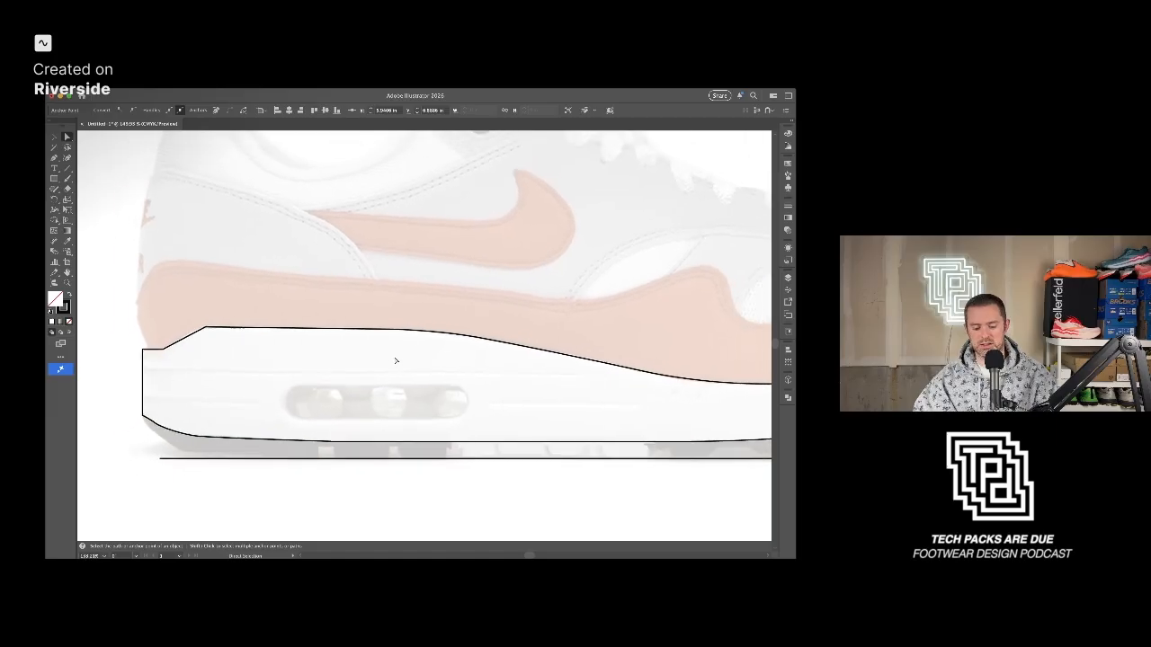
scroll(393, 361, "down", 2)
left_click(397, 363)
scroll(397, 363, "left", 3)
scroll(401, 373, "up", 1)
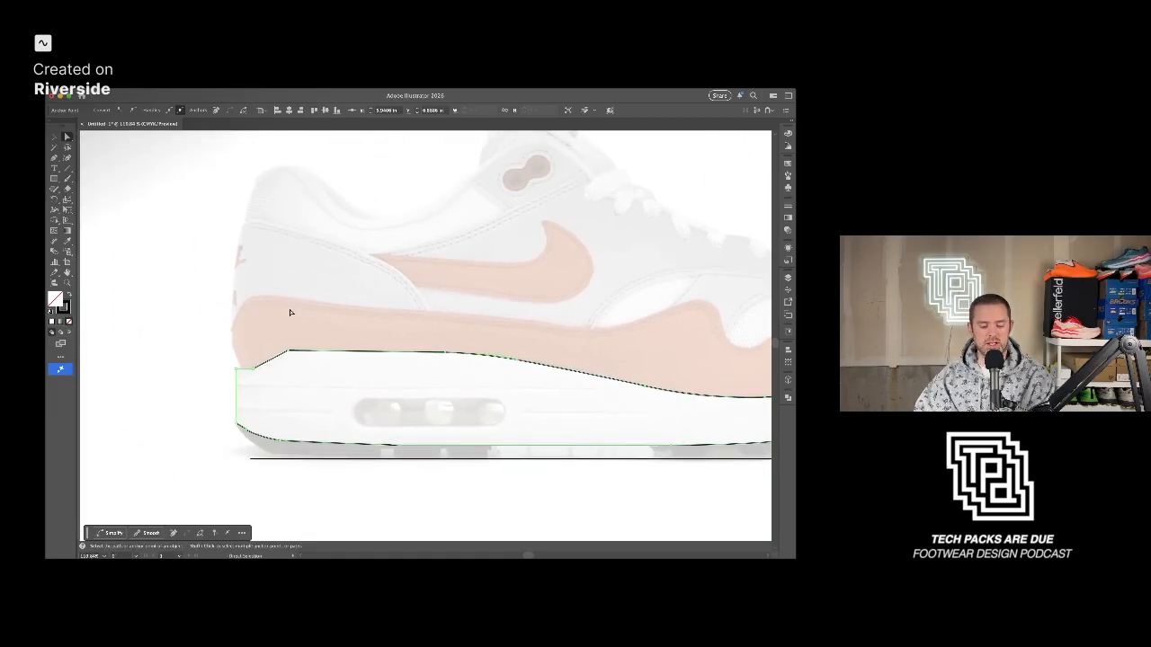
Draw a trial zigzag path of straight segments with the Pen tool above the midsole's heel half, and undo its segments.
key("p")
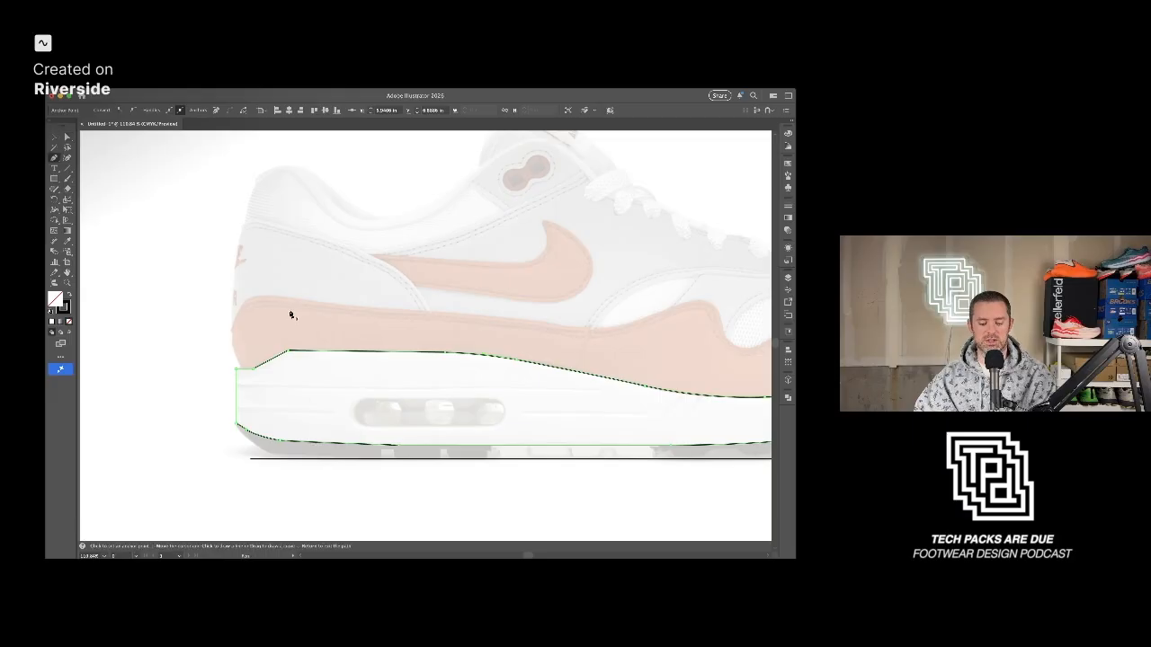
left_click(288, 317)
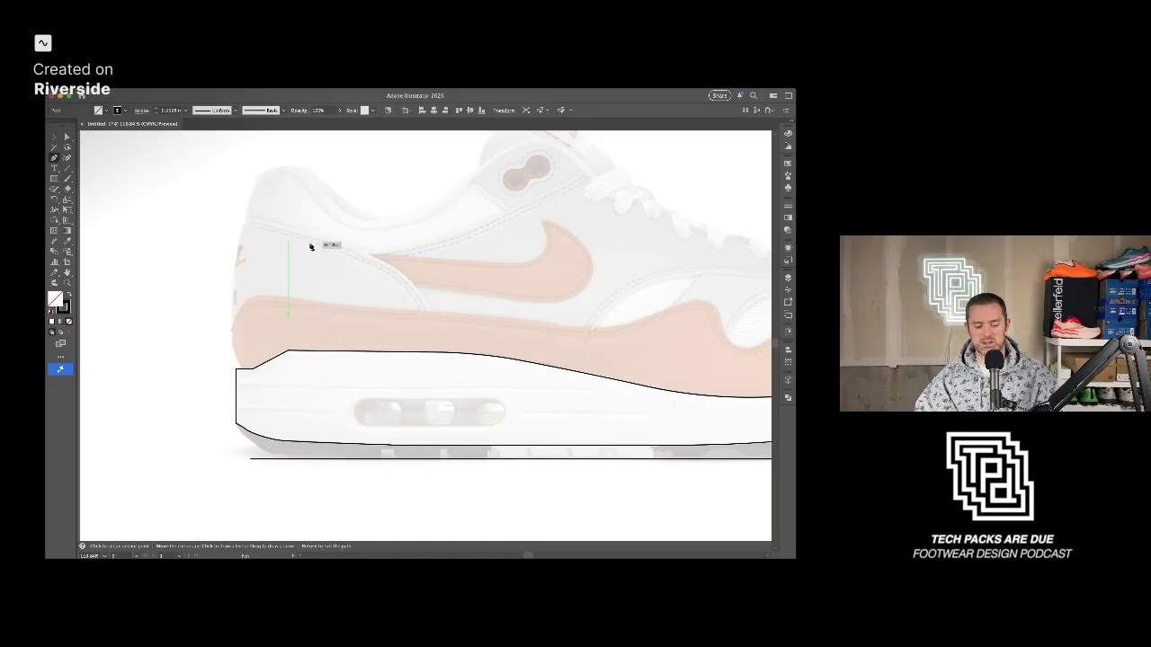
left_click(410, 316)
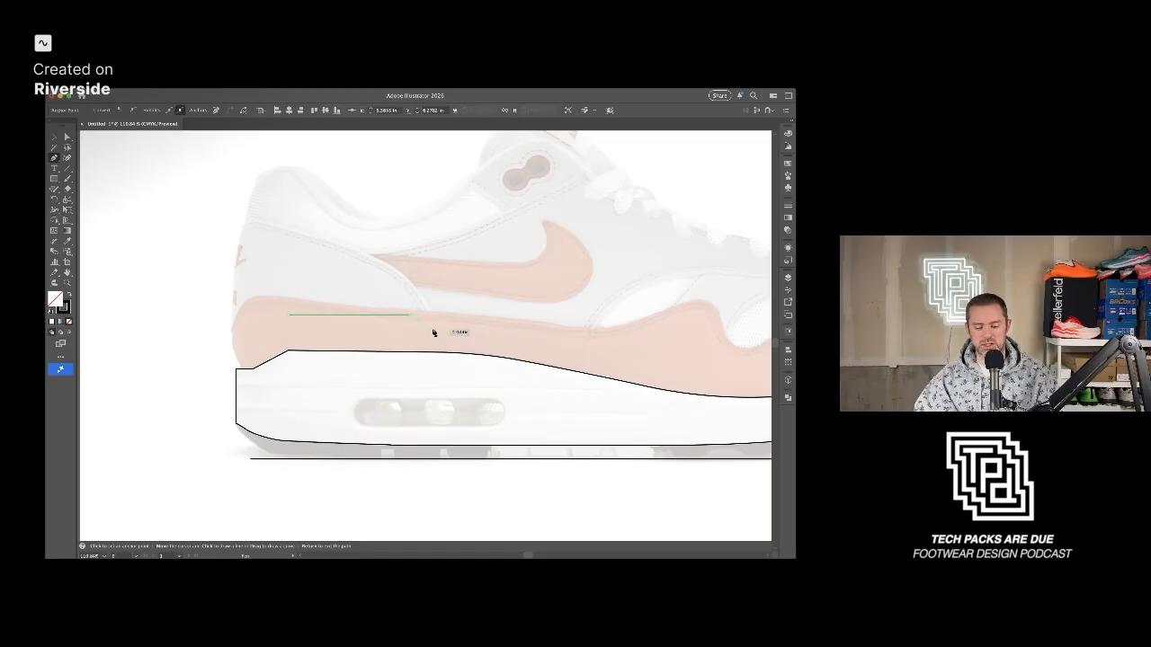
left_click(419, 254)
left_click(490, 218)
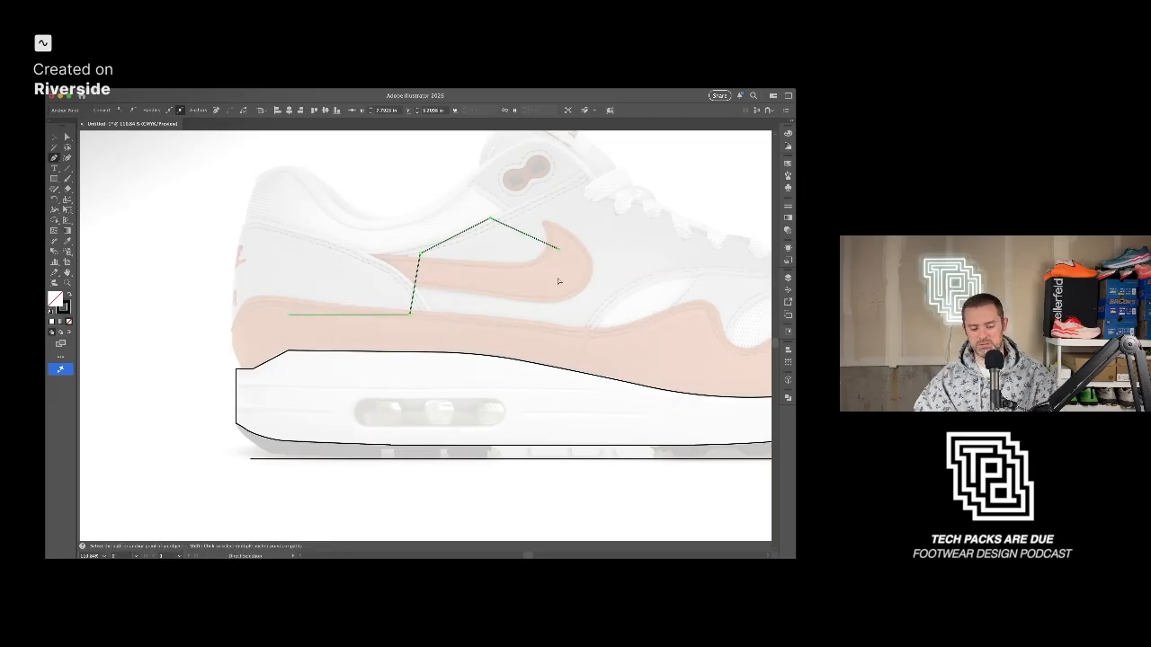
key("ctrl+z")
key("ctrl+z")
key("ctrl+z")
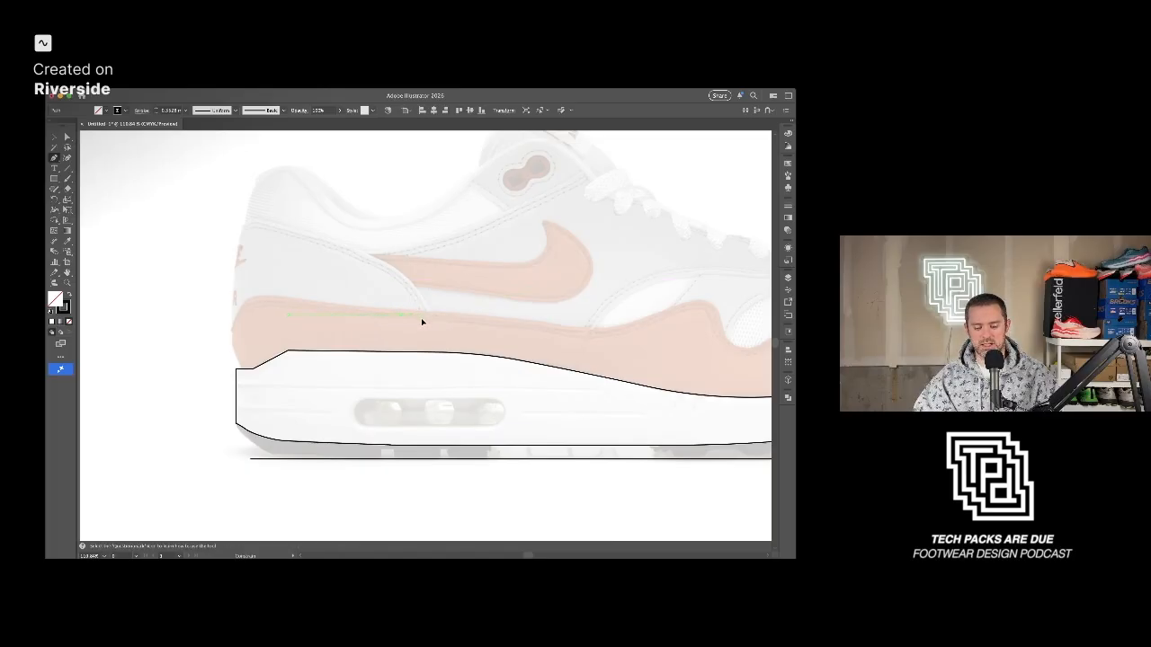
Try a curved Pen path from the heel overlay down towards the air window, pulling handles at each anchor, and undo it.
left_click_drag(420, 321, 463, 333)
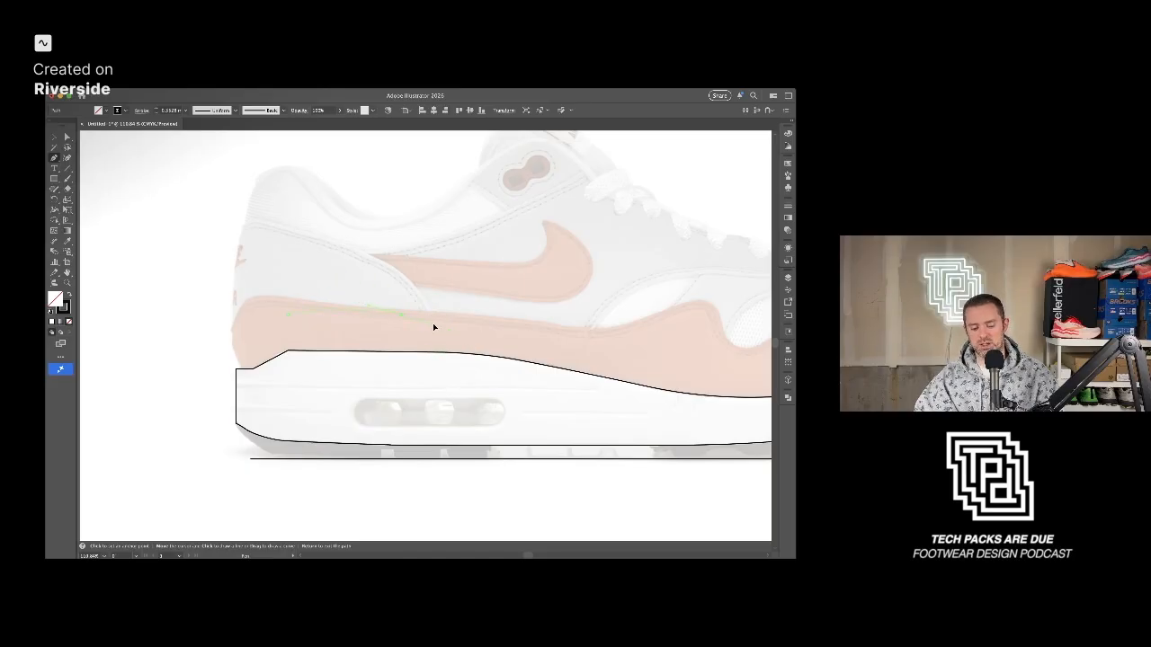
left_click(449, 333)
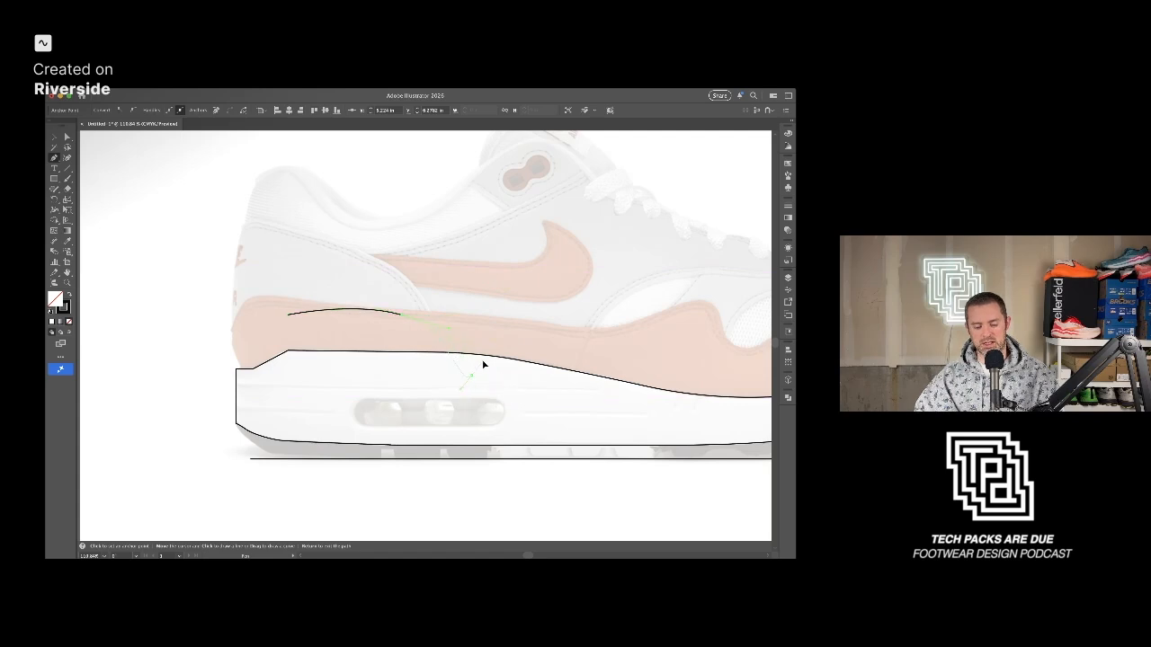
left_click_drag(566, 369, 570, 403)
left_click_drag(577, 382, 491, 412)
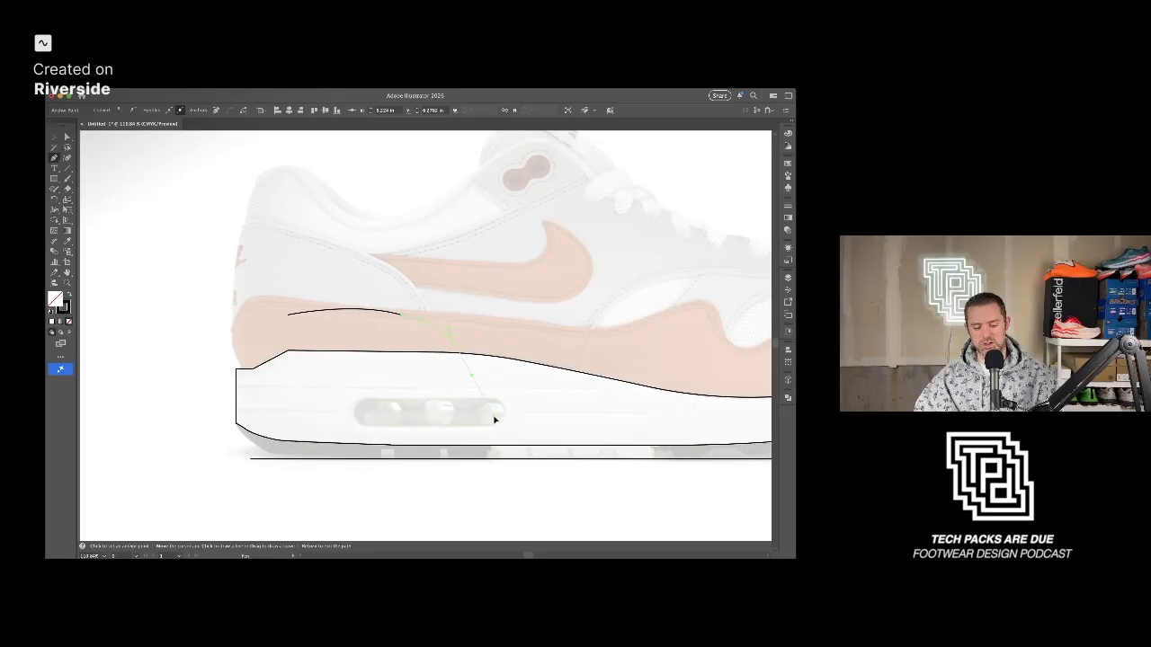
left_click_drag(484, 418, 488, 412)
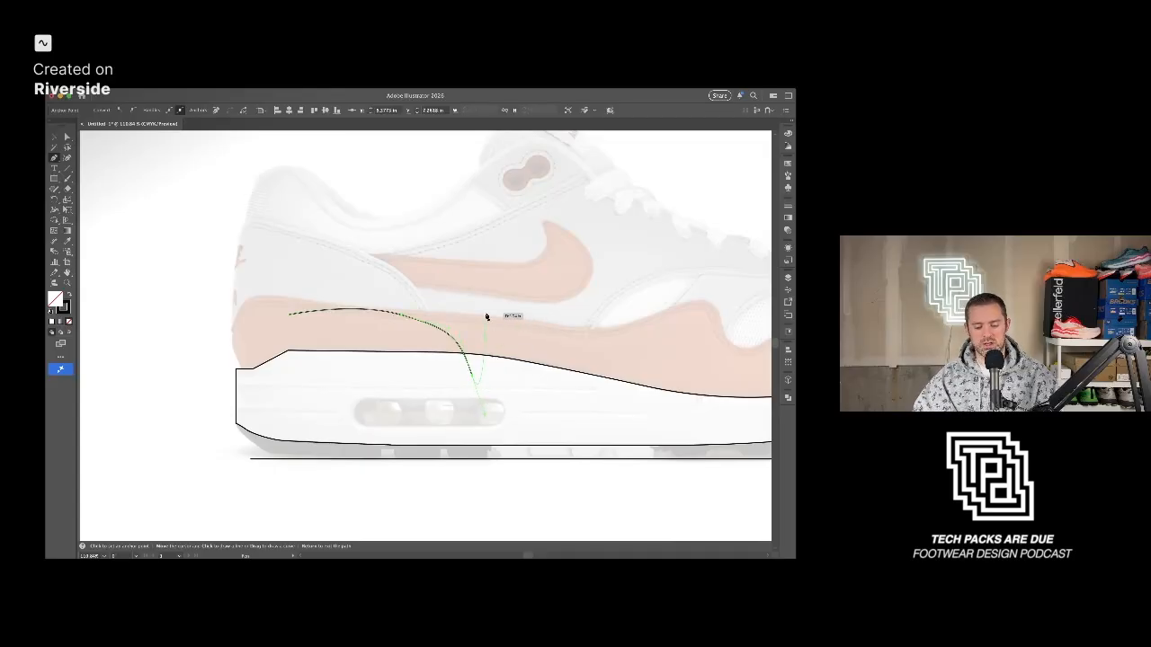
key("ctrl+z")
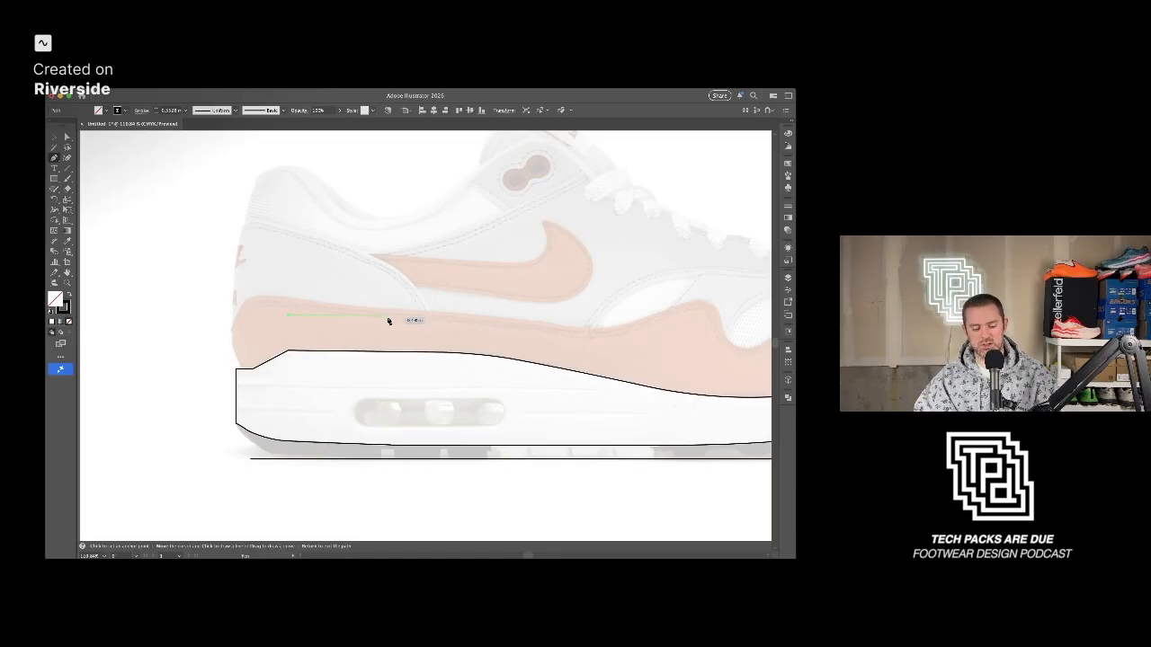
Draw a trial path with a flat segment and an upward diagonal above the midsole, and round the corner between them.
left_click(388, 316)
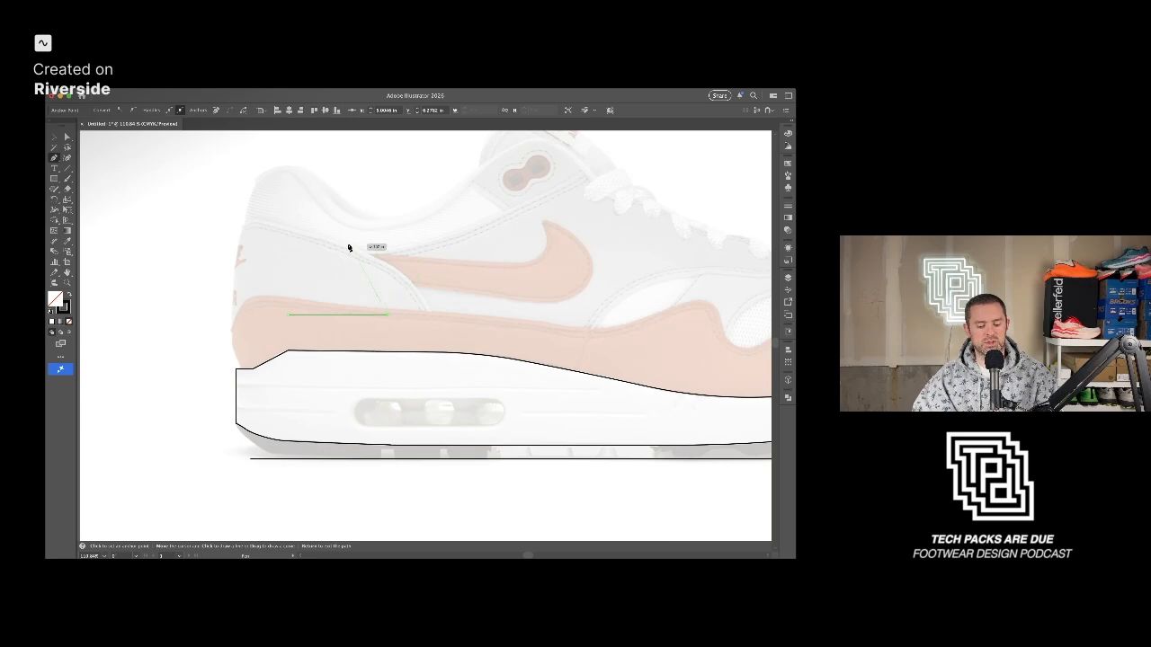
left_click(428, 273)
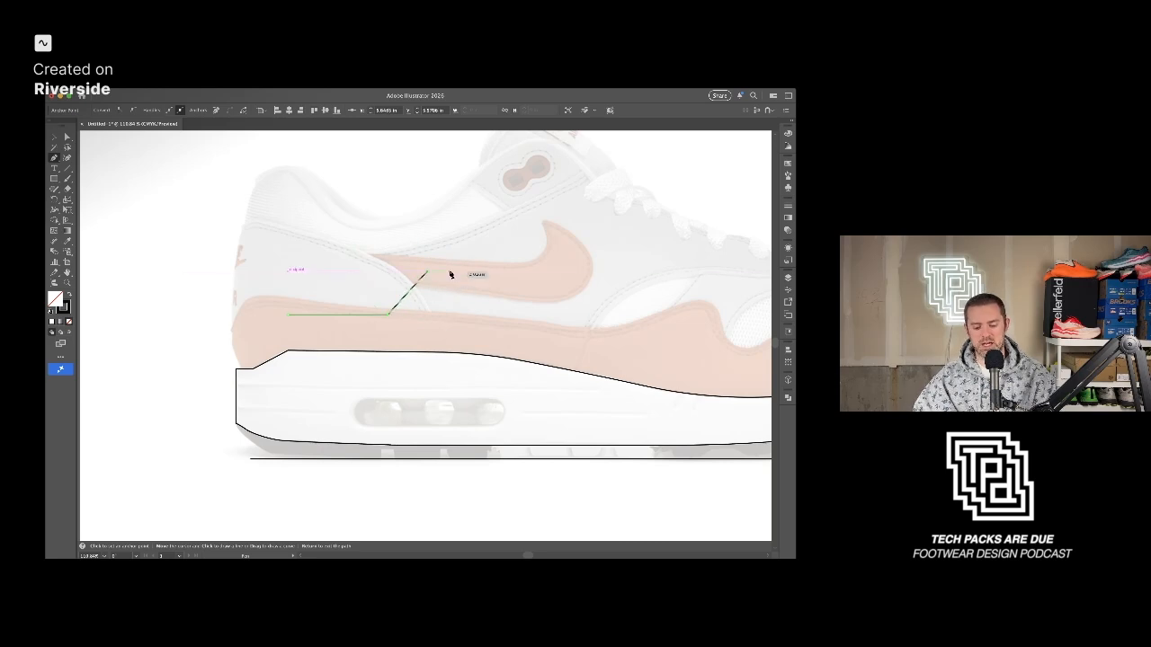
key("a")
left_click(388, 315)
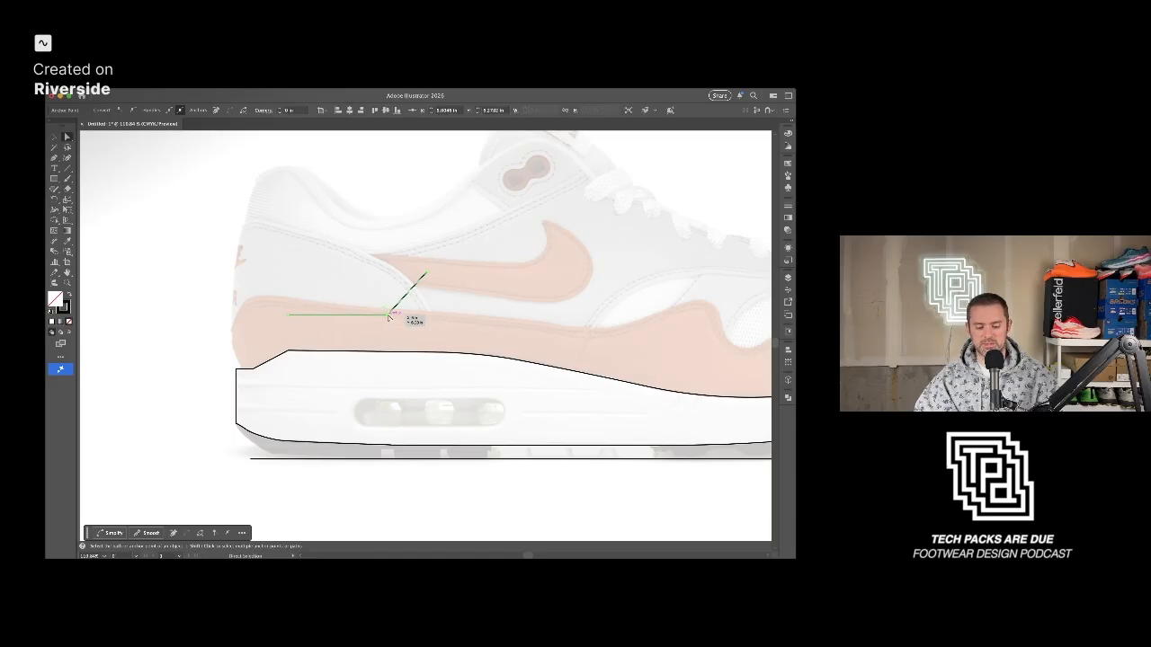
scroll(388, 316, "up", 5)
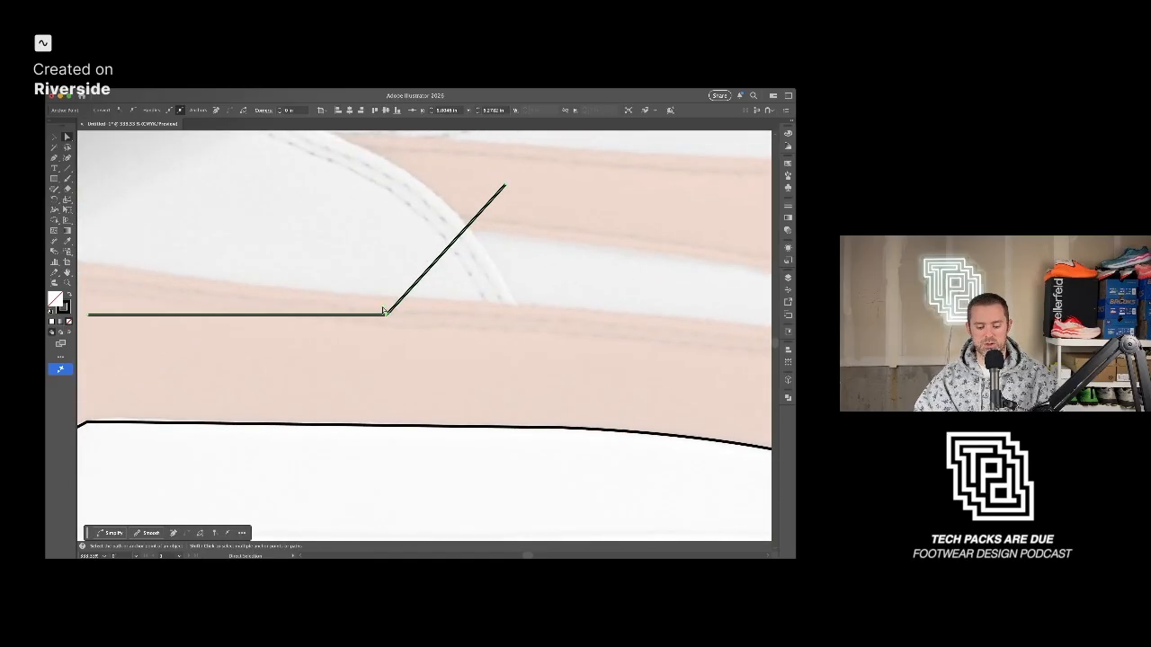
left_click_drag(386, 314, 304, 233)
Try reshaping the trial path's rounded corner through its anchor handle, and undo the distortion.
left_click(417, 284)
left_click_drag(419, 284, 419, 317)
left_click_drag(355, 344, 415, 308)
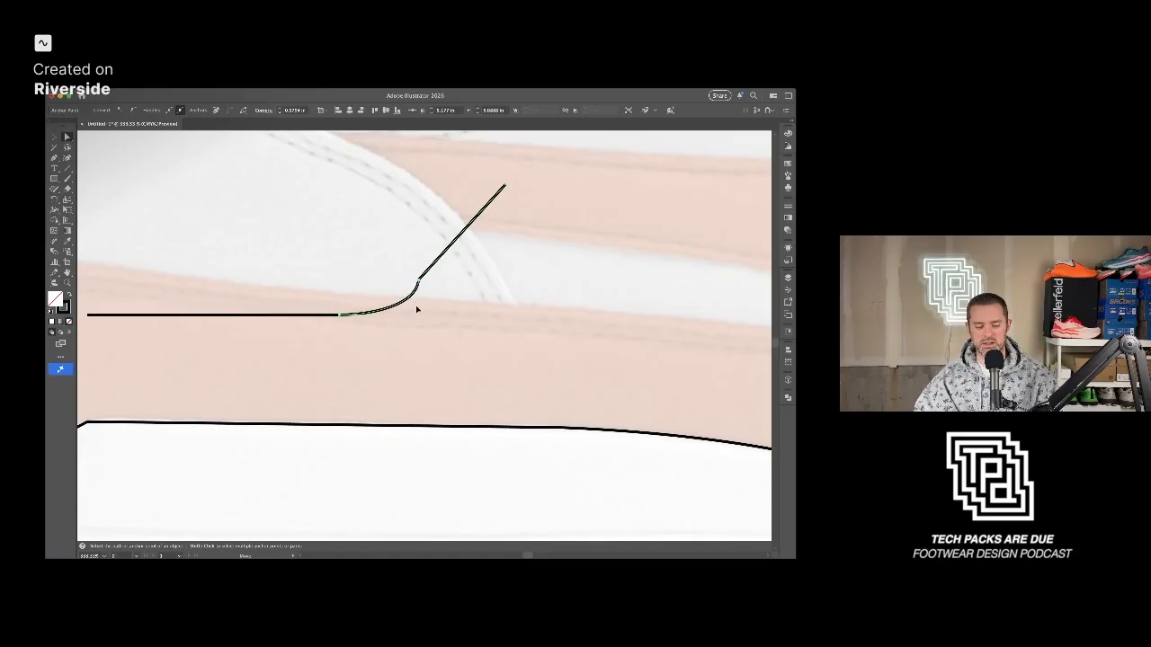
key("super+z")
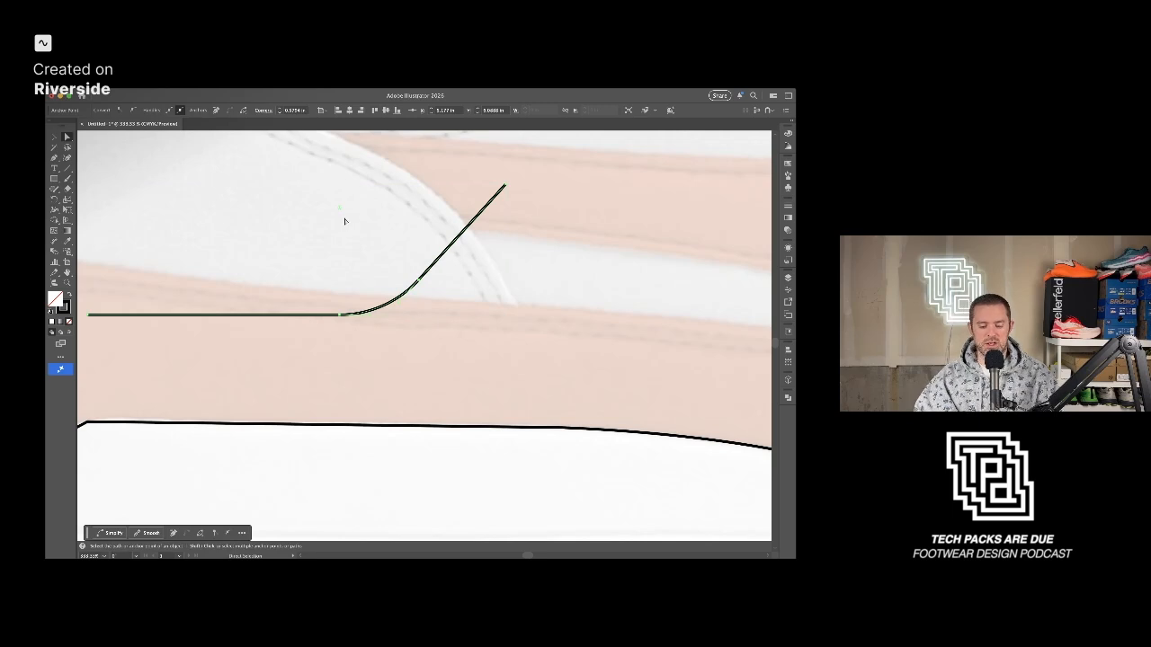
Tighten the trial path's rounded corner, set its corner radius to 0.25 in, and delete the whole trial path.
left_click_drag(339, 207, 364, 267)
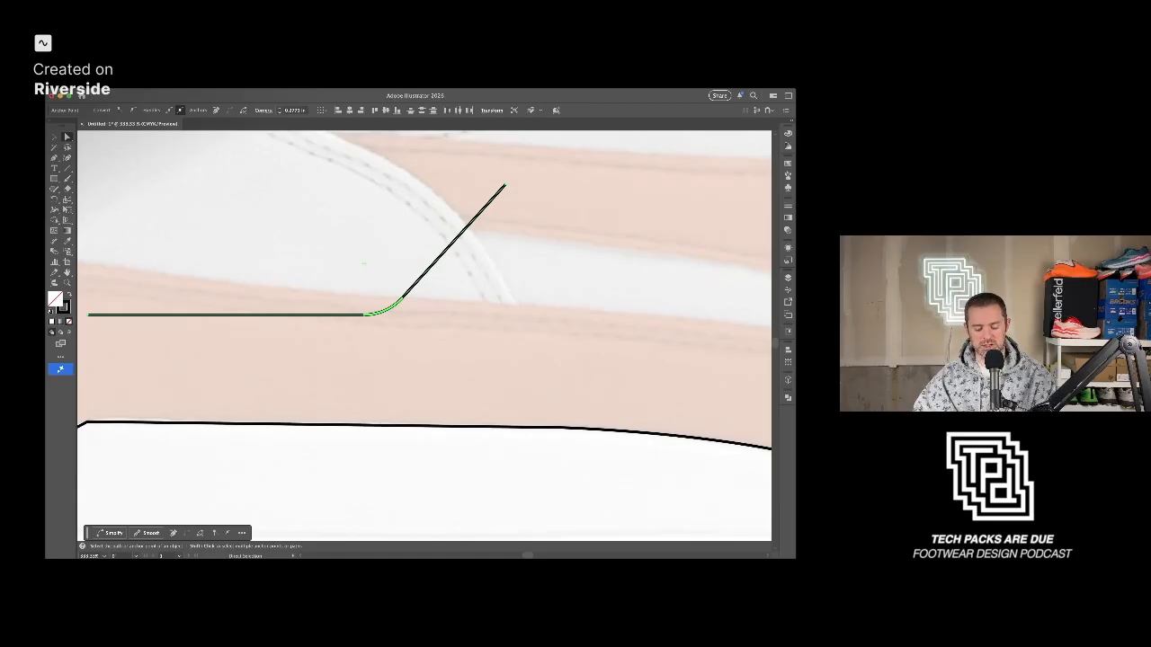
left_click(279, 112)
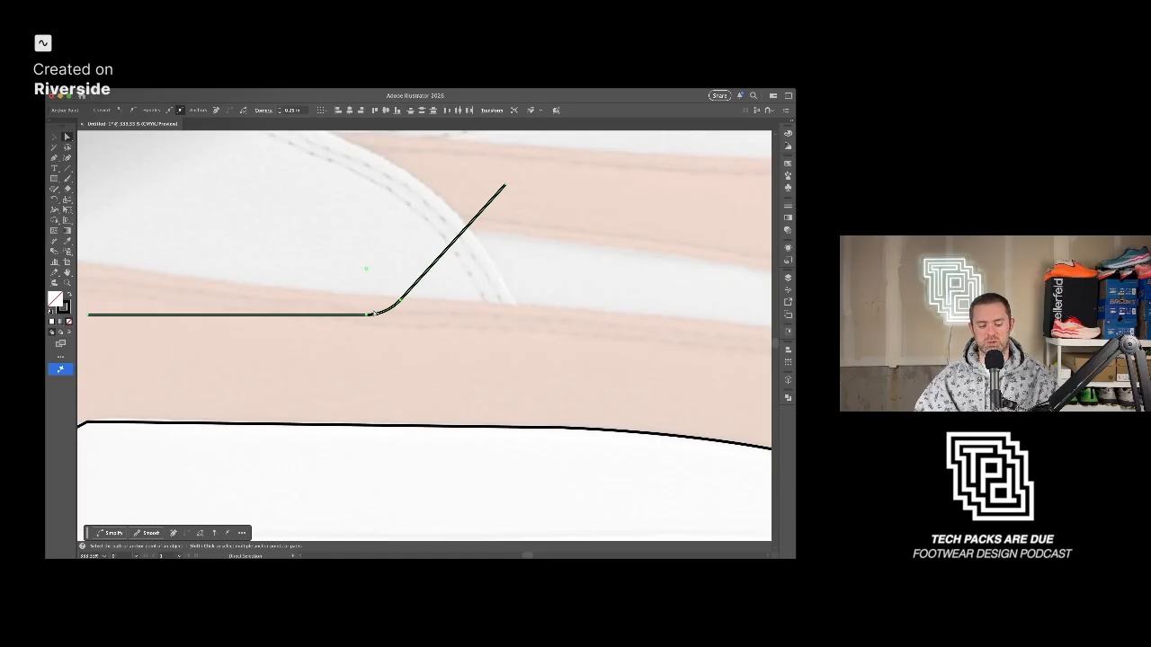
key("v")
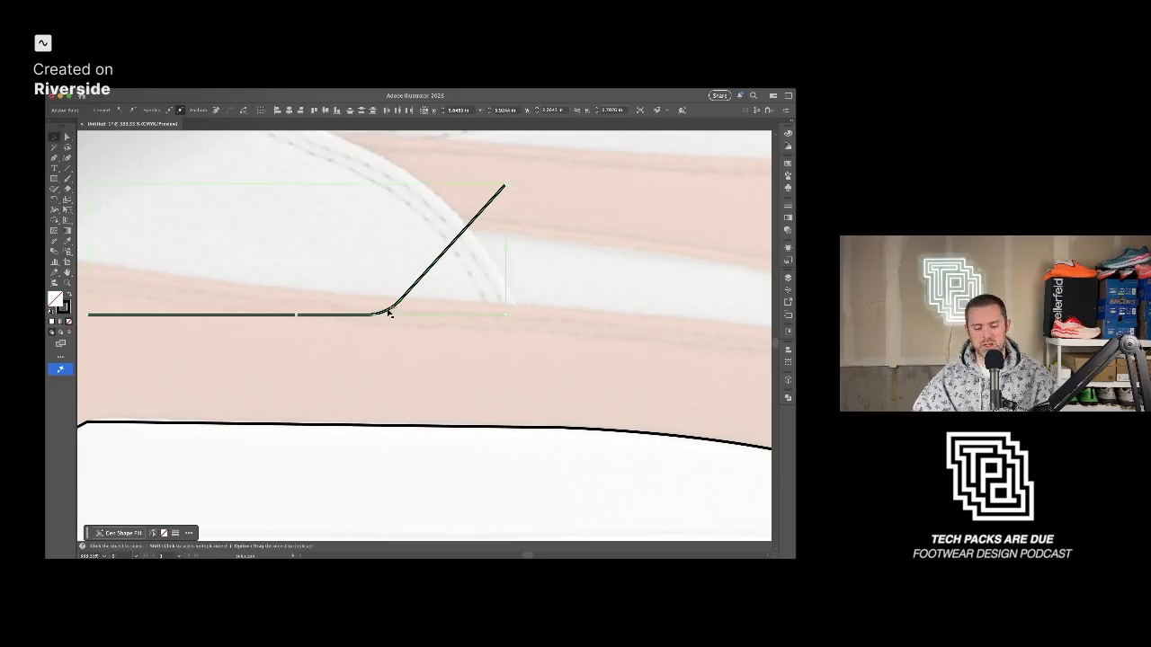
left_click(389, 314)
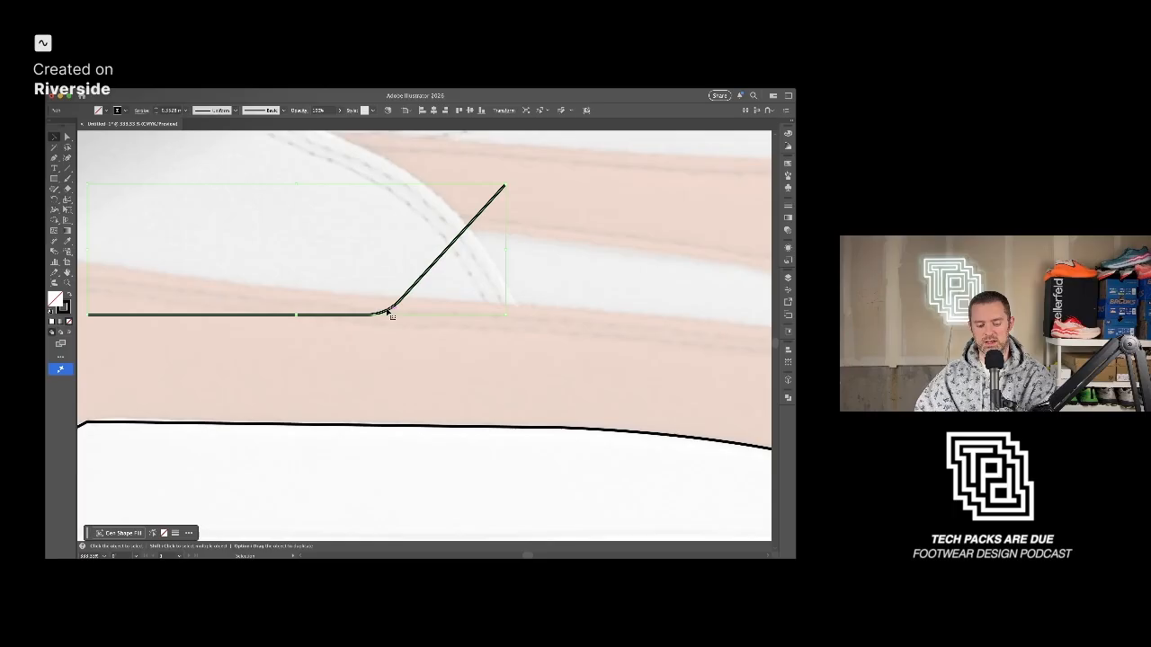
key("Delete")
Round the midsole outline's upper heel corner where the slanted ramp meets the long flat top edge.
scroll(388, 377, "down", 5)
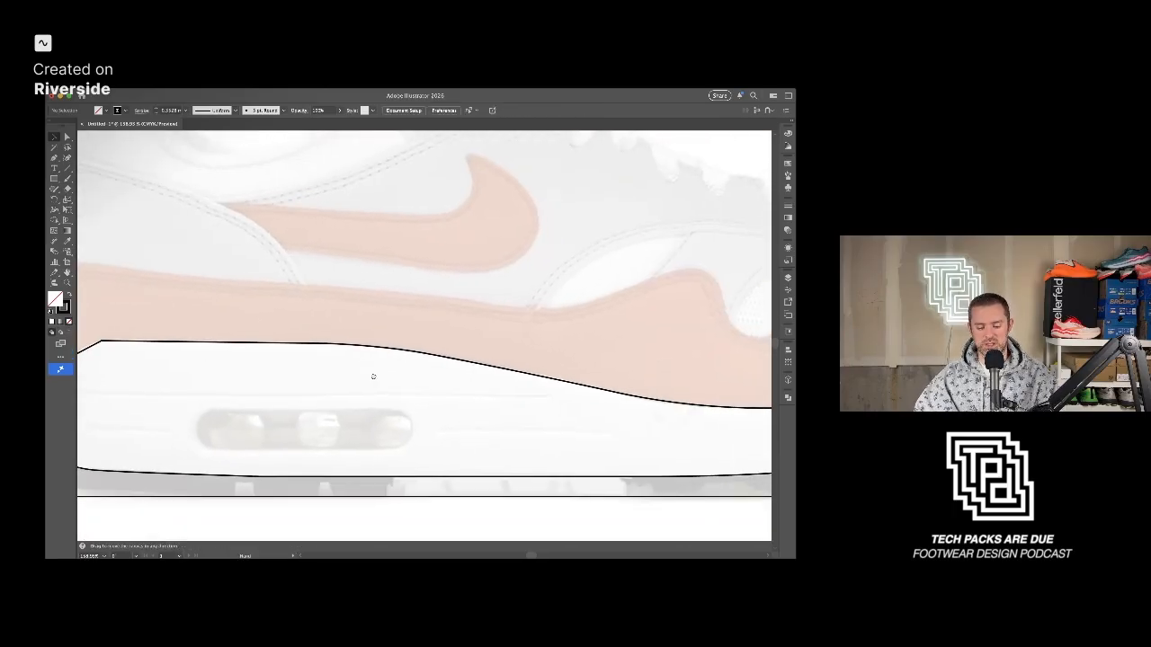
scroll(373, 377, "up", 3)
left_click_drag(265, 380, 516, 375)
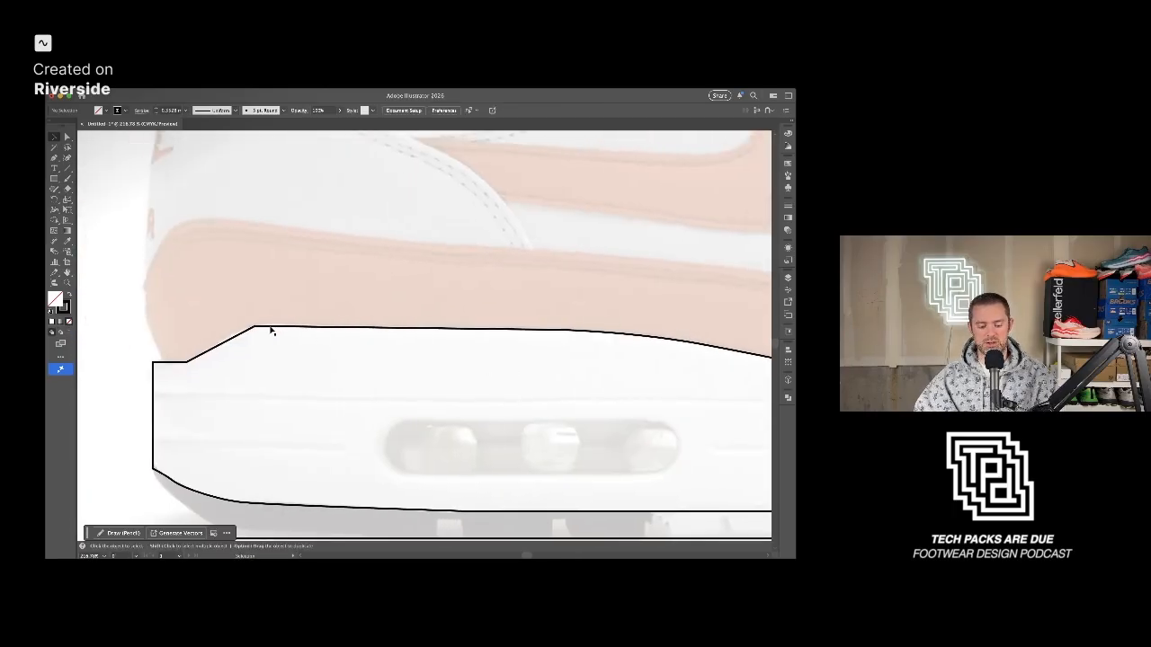
scroll(280, 334, "up", 3)
key("a")
left_click(254, 330)
left_click_drag(254, 331, 438, 507)
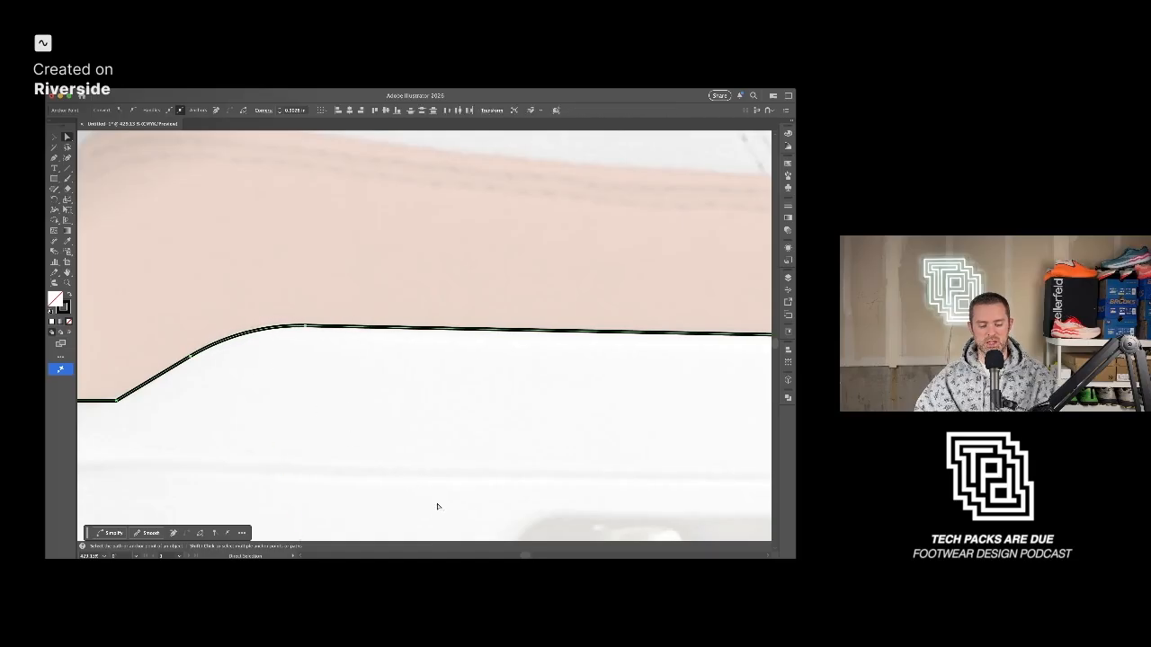
Round the inner corner at the foot of the heel ramp, where it meets the short flat ledge.
scroll(297, 405, "down", 4)
left_click_drag(275, 414, 386, 381)
scroll(305, 369, "up", 9)
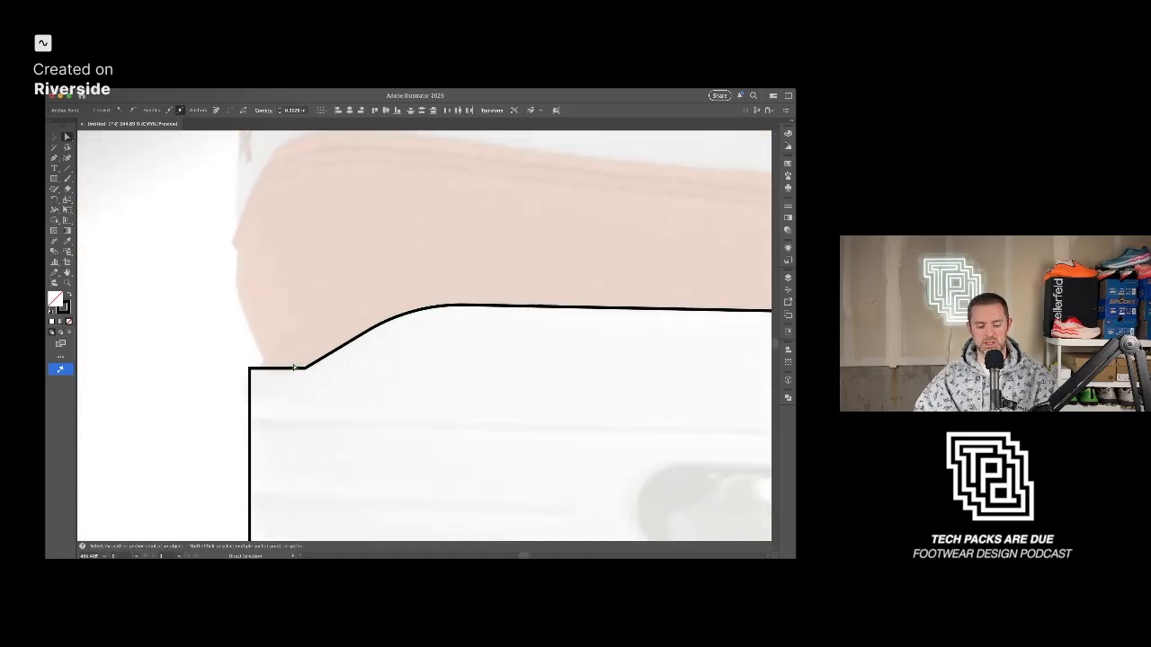
left_click(325, 374)
left_click_drag(321, 369, 281, 224)
left_click_drag(253, 406, 237, 409)
left_click_drag(321, 460, 259, 400)
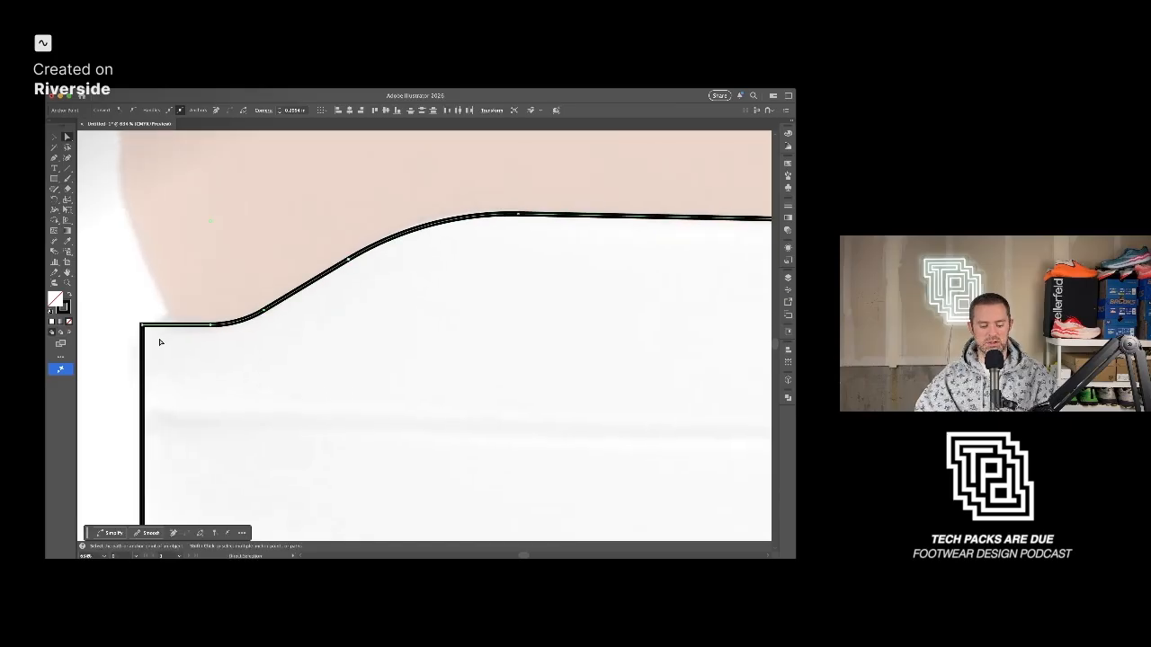
Round the midsole outline's outermost top corner at the back of the heel.
left_click(146, 325)
left_click_drag(149, 331, 173, 361)
scroll(188, 406, "down", 4)
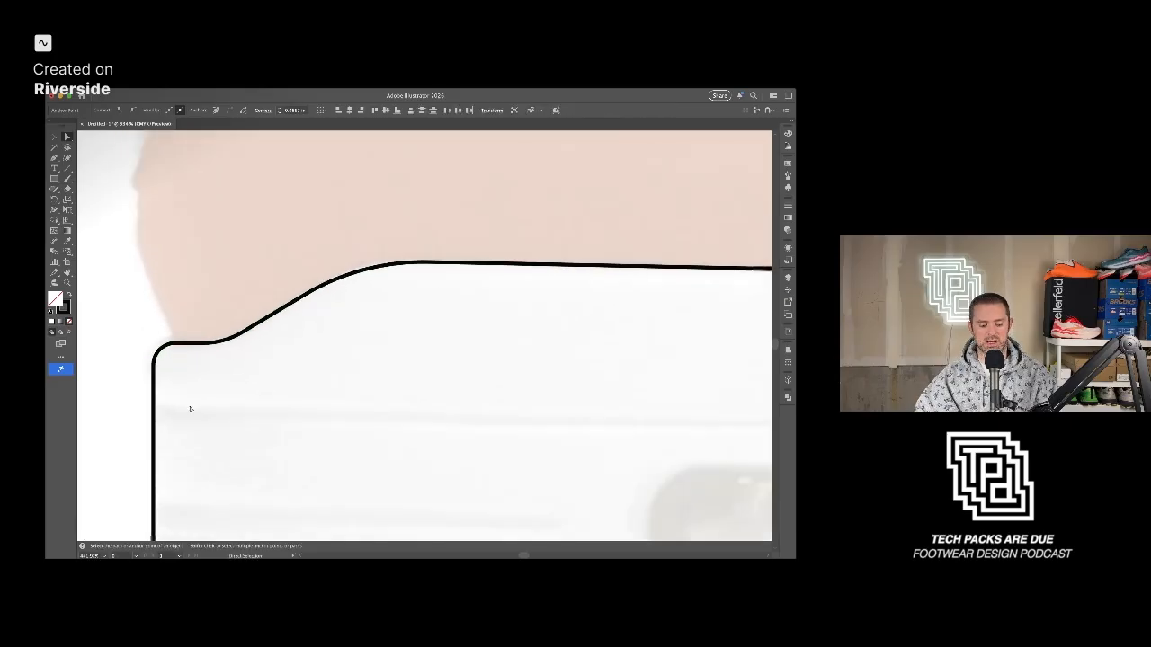
Delete the extra anchor point on the lower heel curve, just below the back corner of the midsole outline.
left_click_drag(242, 484, 228, 379)
scroll(143, 395, "up", 4)
left_click_drag(153, 387, 154, 380)
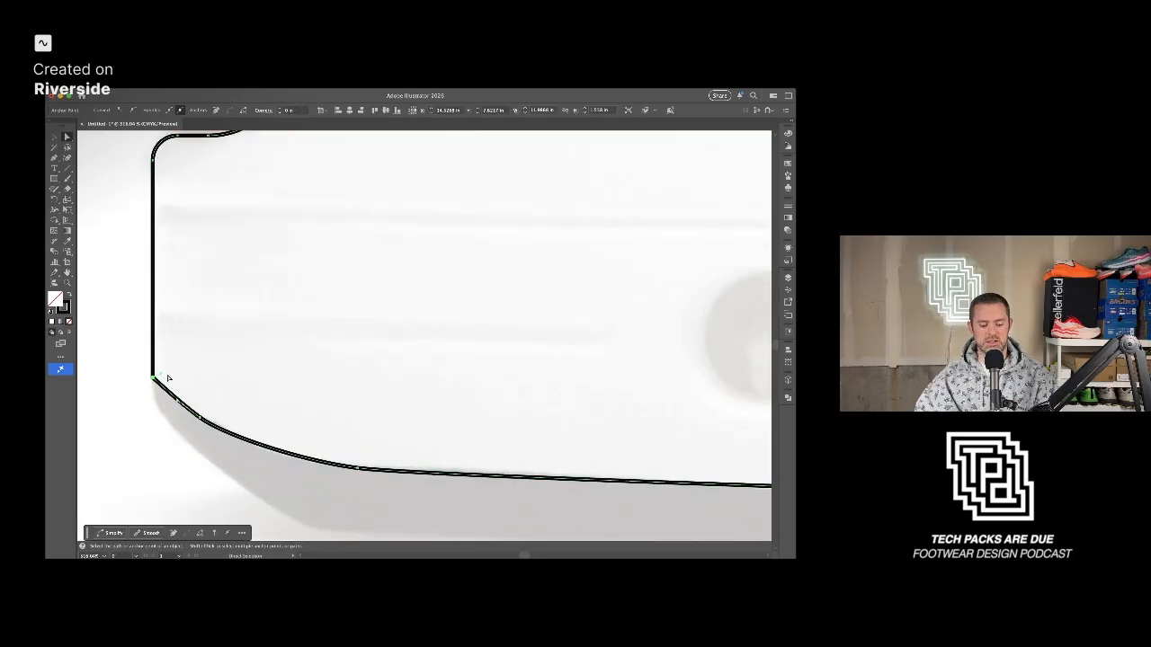
scroll(198, 368, "down", 3)
scroll(199, 368, "down", 3)
left_click(200, 396)
scroll(200, 396, "up", 5)
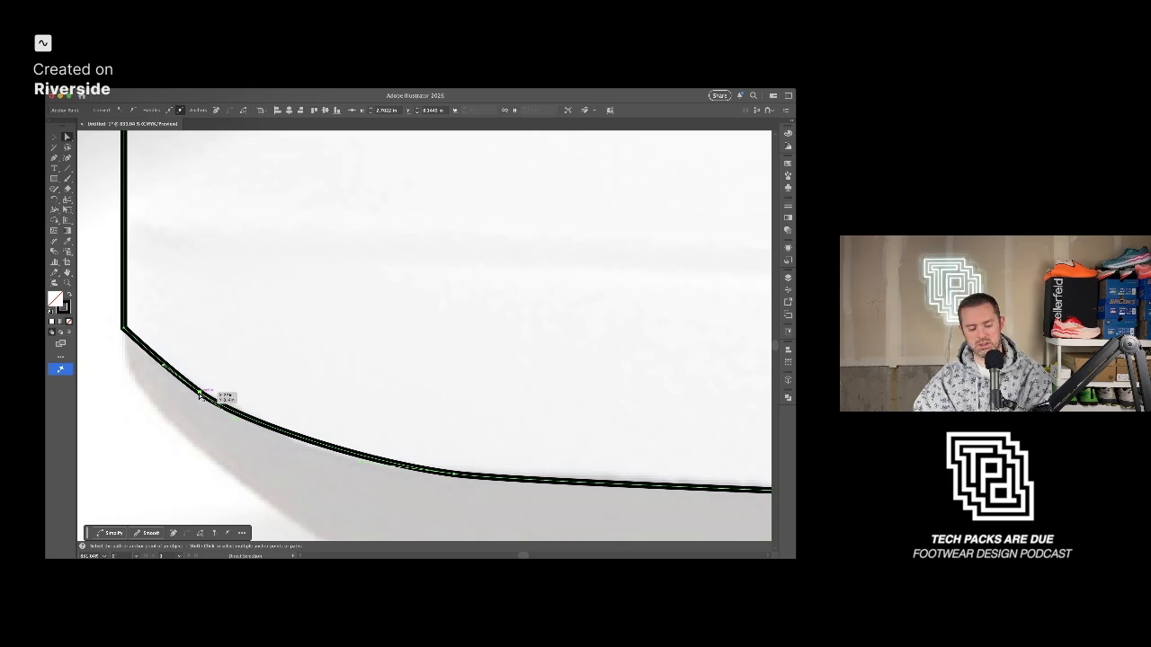
left_click_drag(201, 395, 203, 390)
key("minus")
left_click(204, 392)
Pull a curve handle from the lower heel corner and bend the bottom bevel along the photo, keeping the back edge straight.
key("shift+c")
left_click_drag(130, 339, 115, 311)
key("super+z")
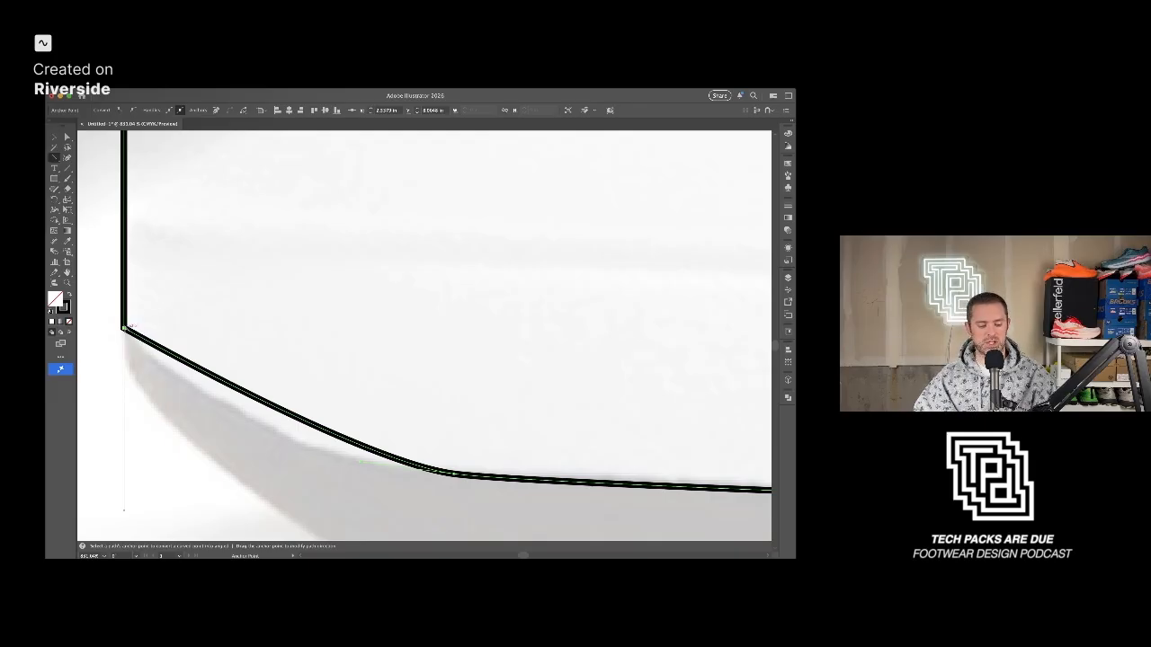
left_click_drag(124, 329, 111, 302)
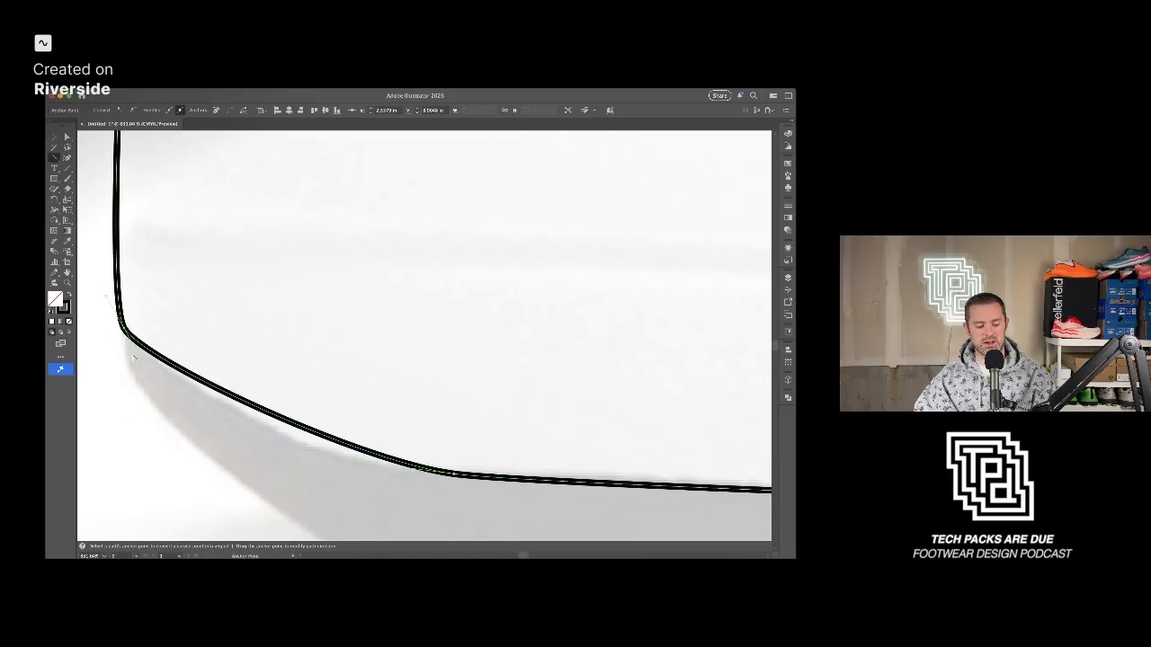
key("ctrl+z")
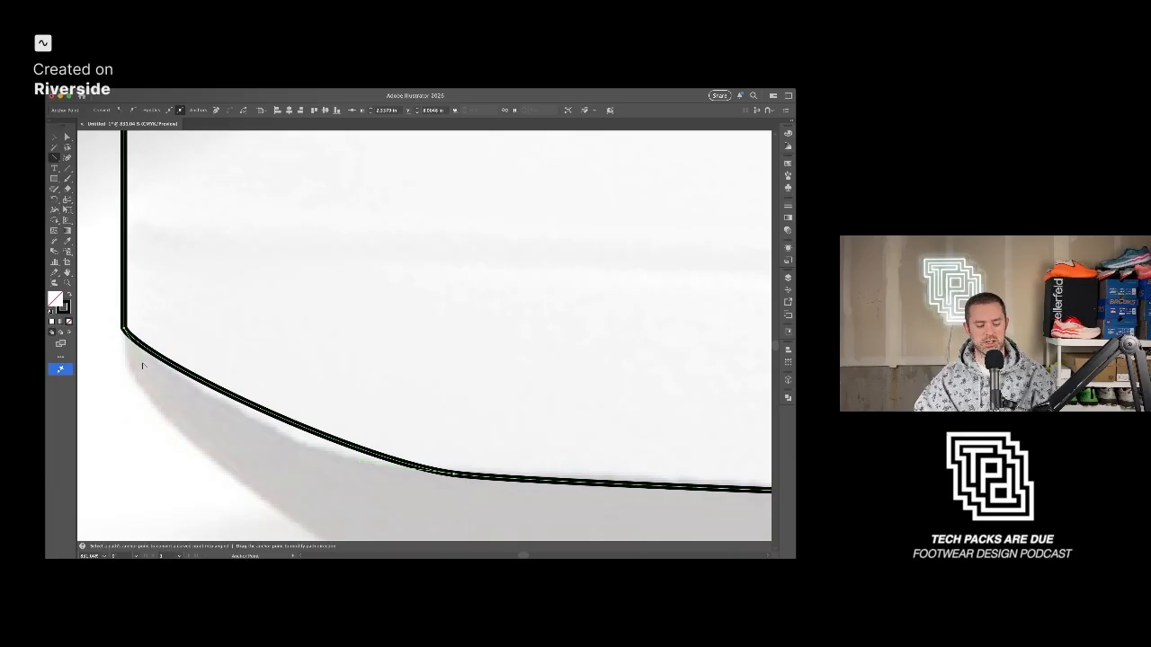
key("a")
left_click_drag(143, 363, 237, 418)
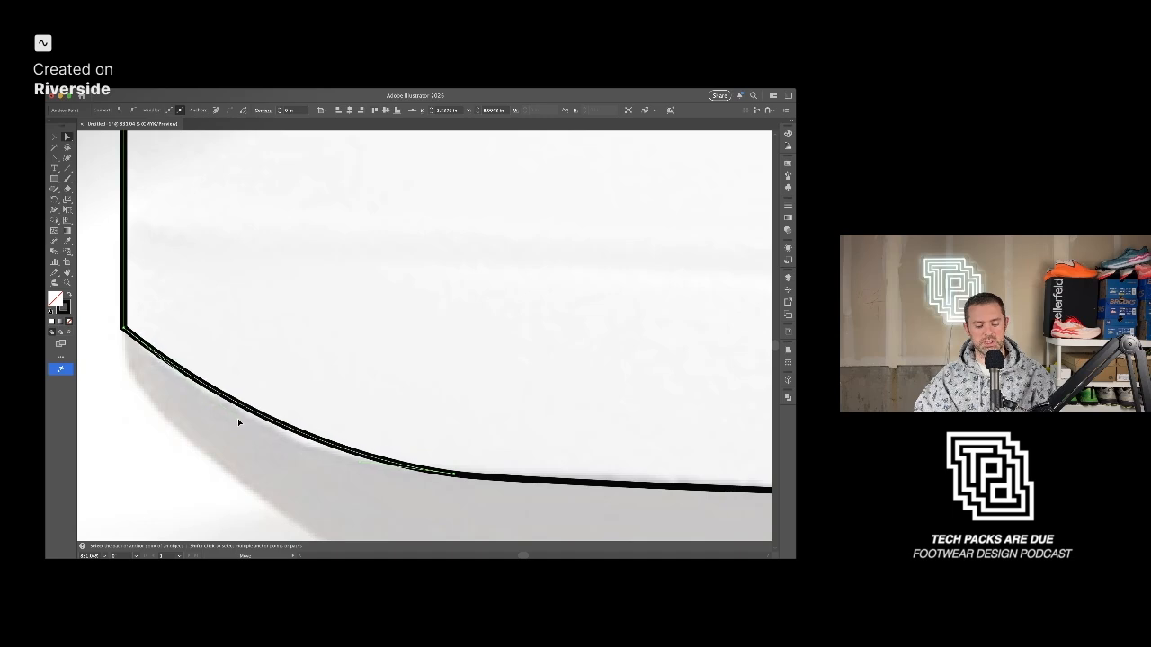
left_click(436, 369)
Fine-tune the position of the anchor point at the midsole outline's pointed toe tip to match the photo.
scroll(437, 367, "down", 5)
left_click_drag(526, 328, 182, 332)
scroll(182, 330, "down", 5)
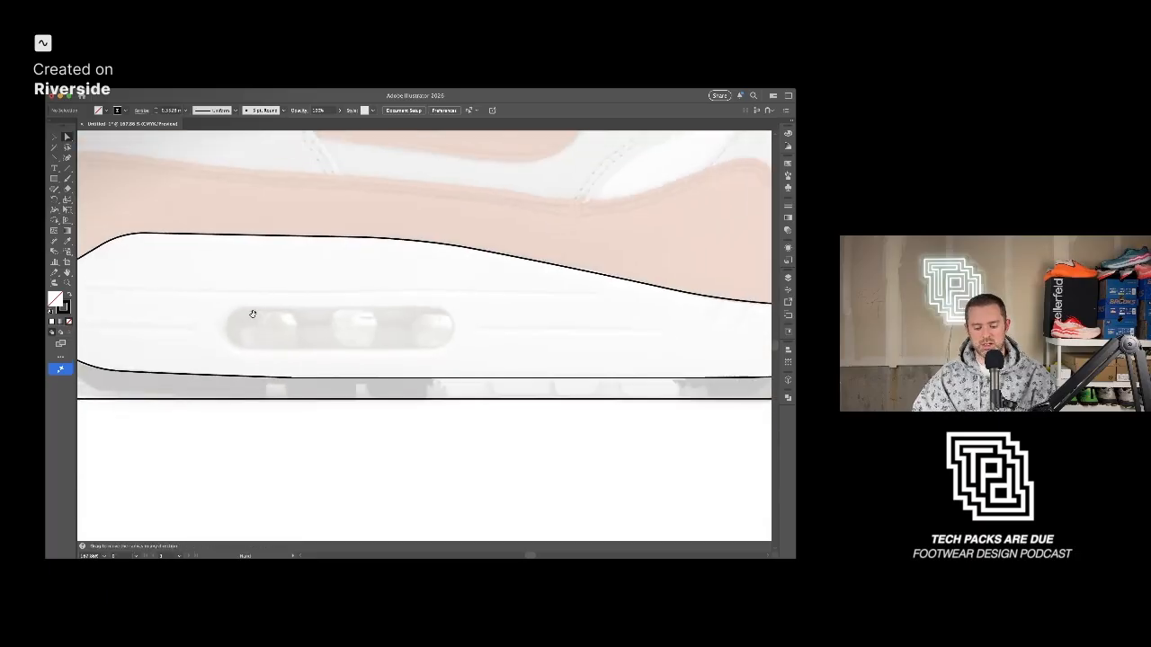
left_click_drag(252, 313, 302, 319)
scroll(305, 320, "down", 2)
left_click_drag(500, 321, 157, 320)
left_click_drag(581, 315, 503, 317)
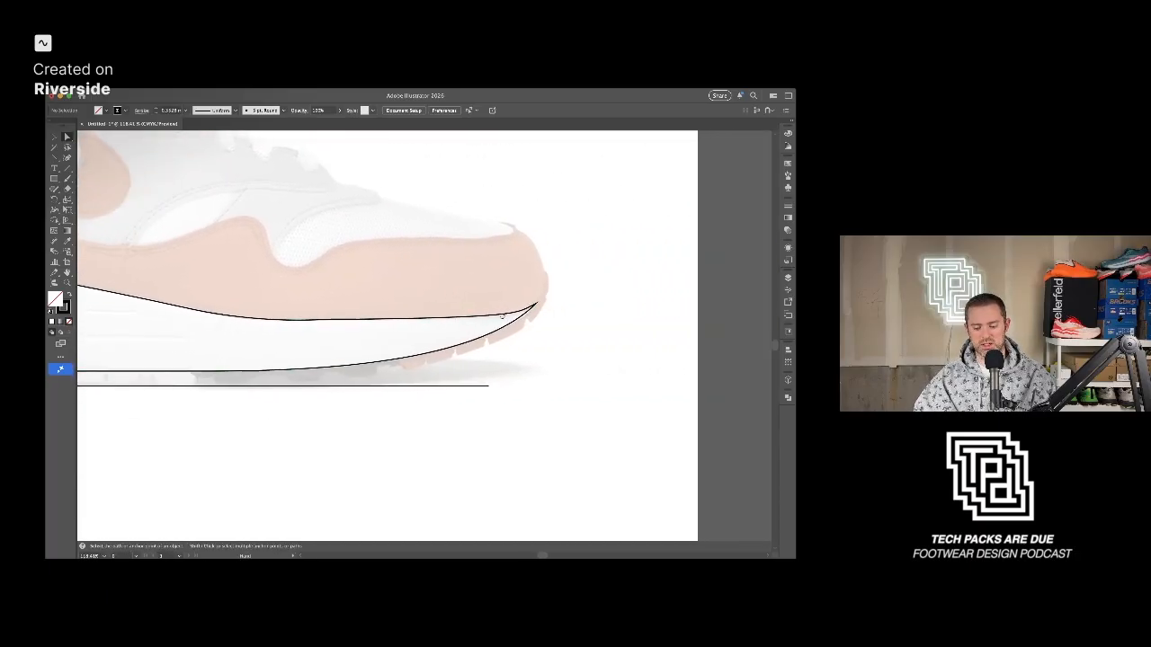
scroll(539, 308, "up", 4)
left_click(501, 295)
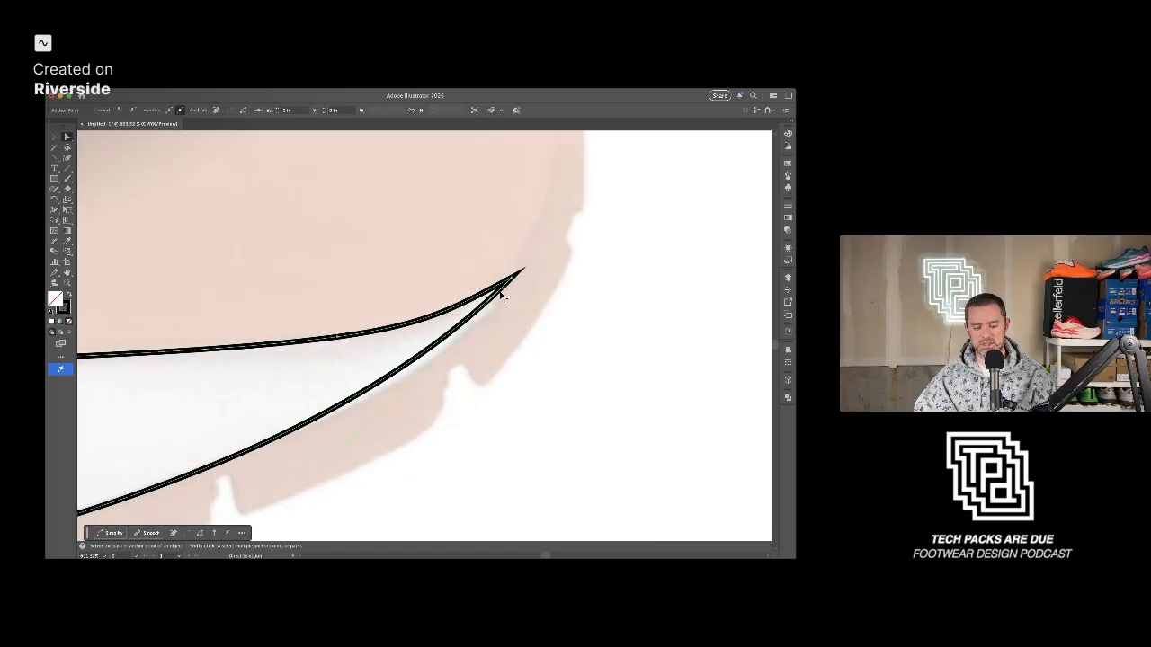
left_click(510, 281)
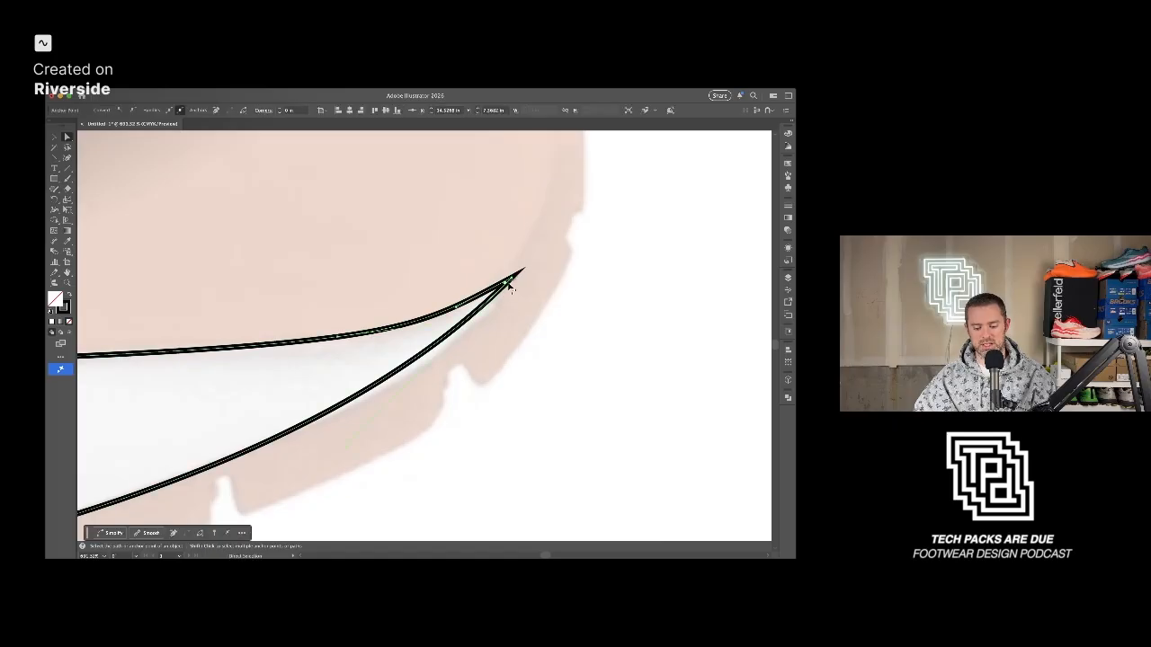
left_click_drag(508, 289, 509, 292)
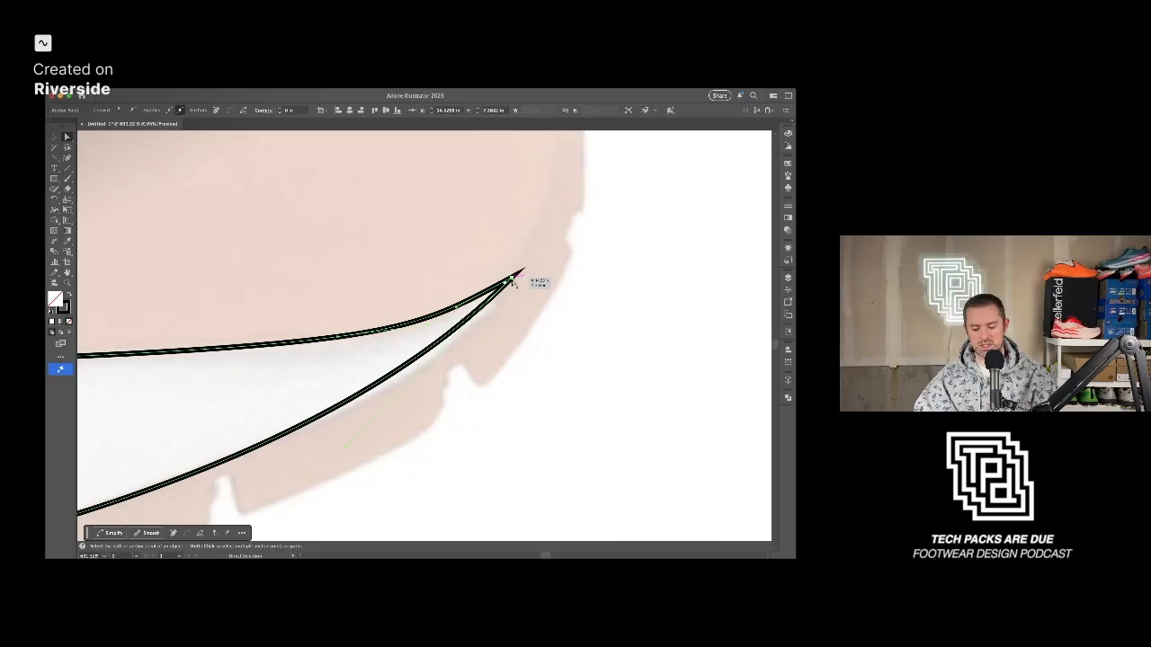
scroll(508, 306, "down", 3)
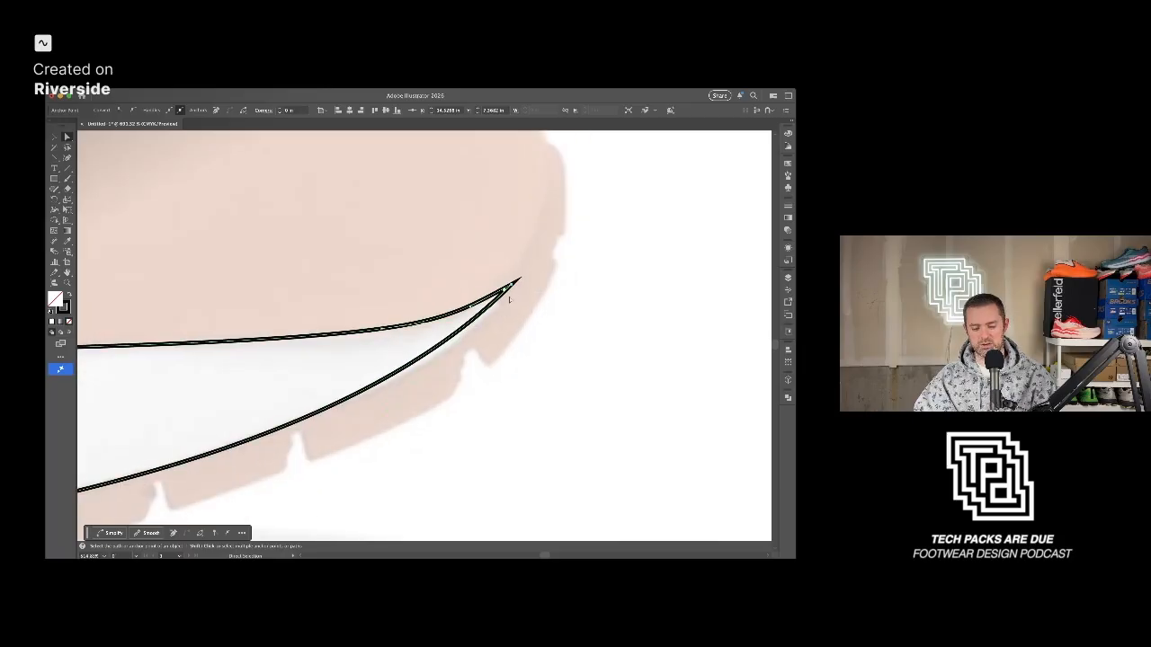
scroll(508, 306, "up", 3)
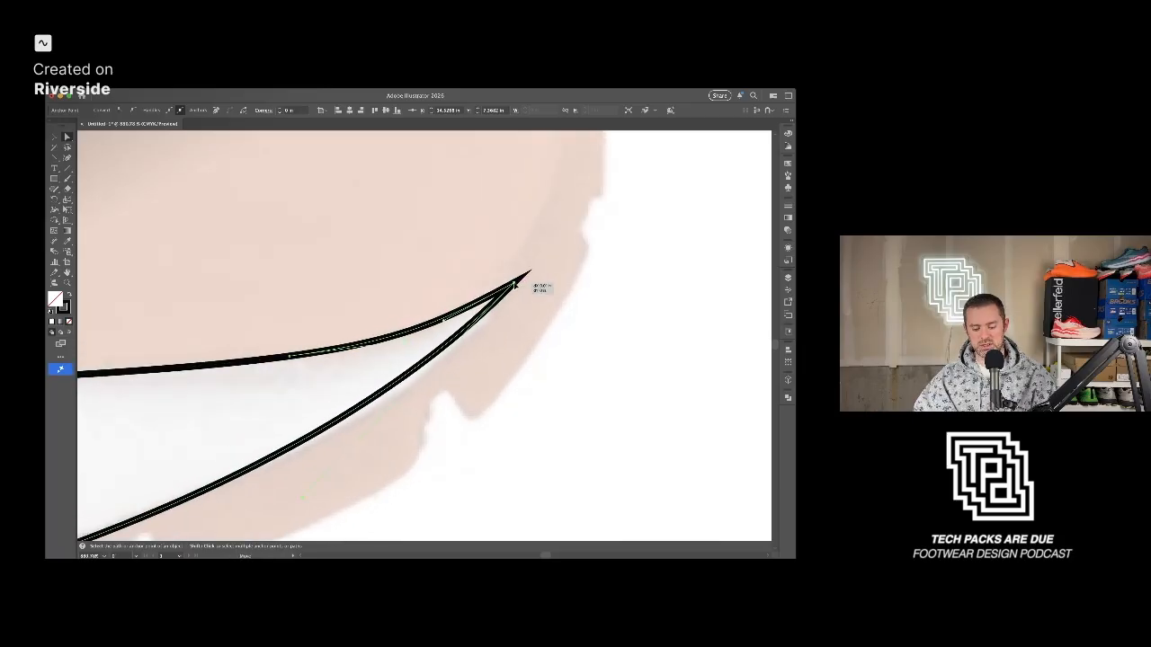
left_click_drag(514, 284, 515, 283)
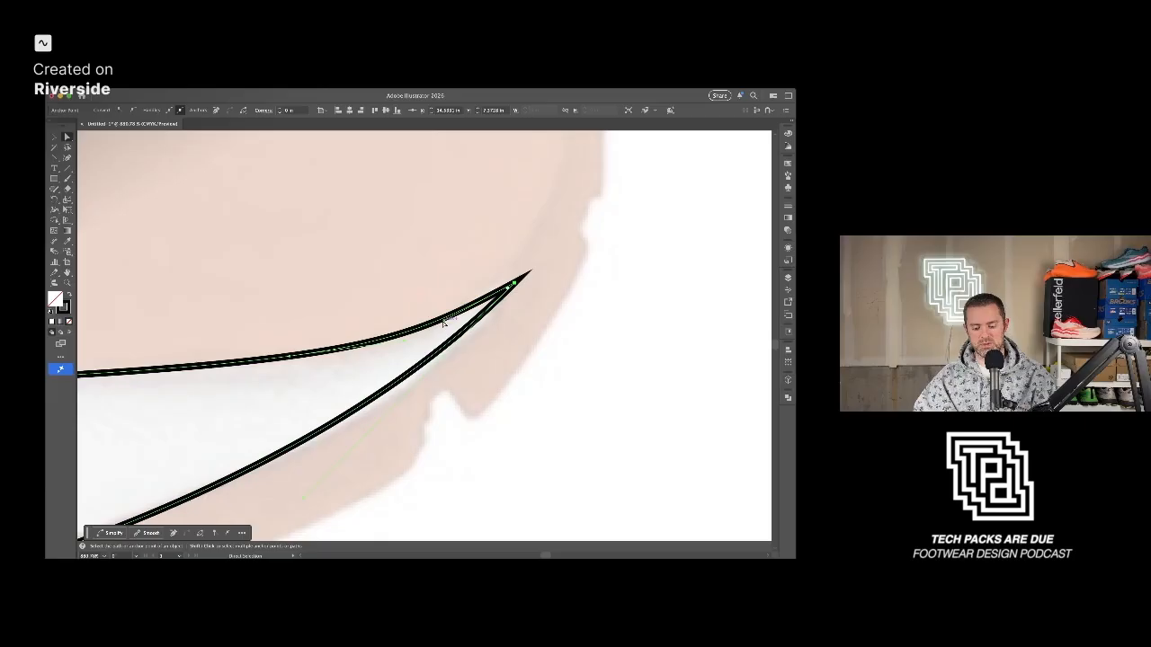
scroll(445, 324, "down", 10)
left_click_drag(442, 374, 593, 354)
left_click(631, 350)
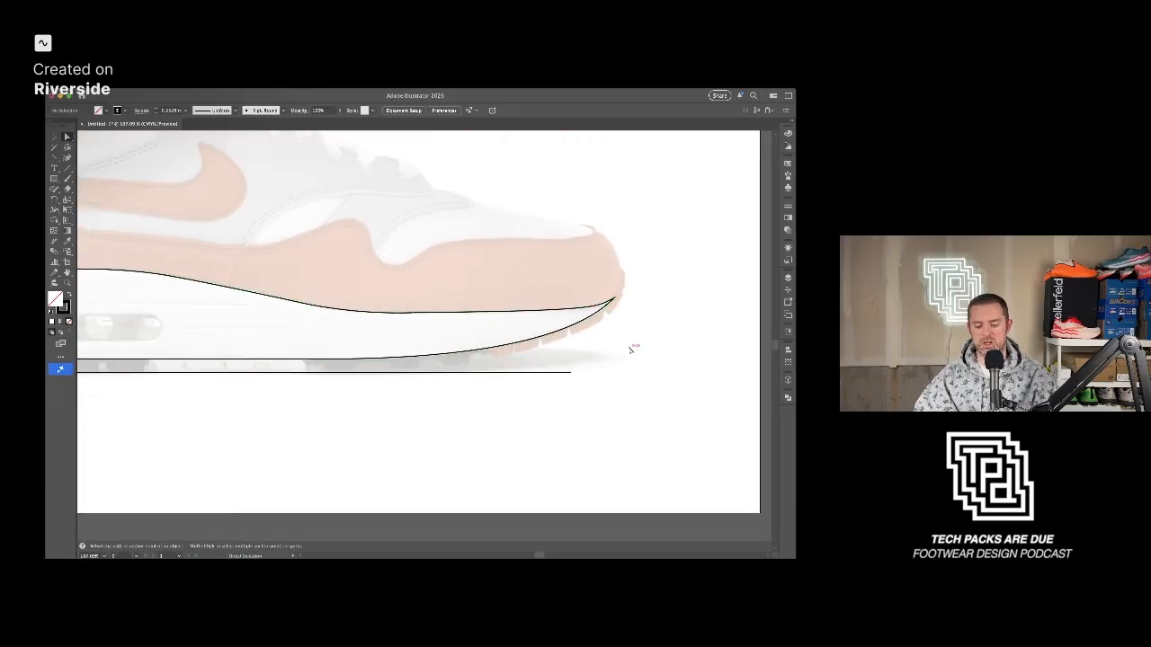
scroll(630, 352, "down", 3)
scroll(432, 386, "up", 2)
scroll(431, 386, "up", 2)
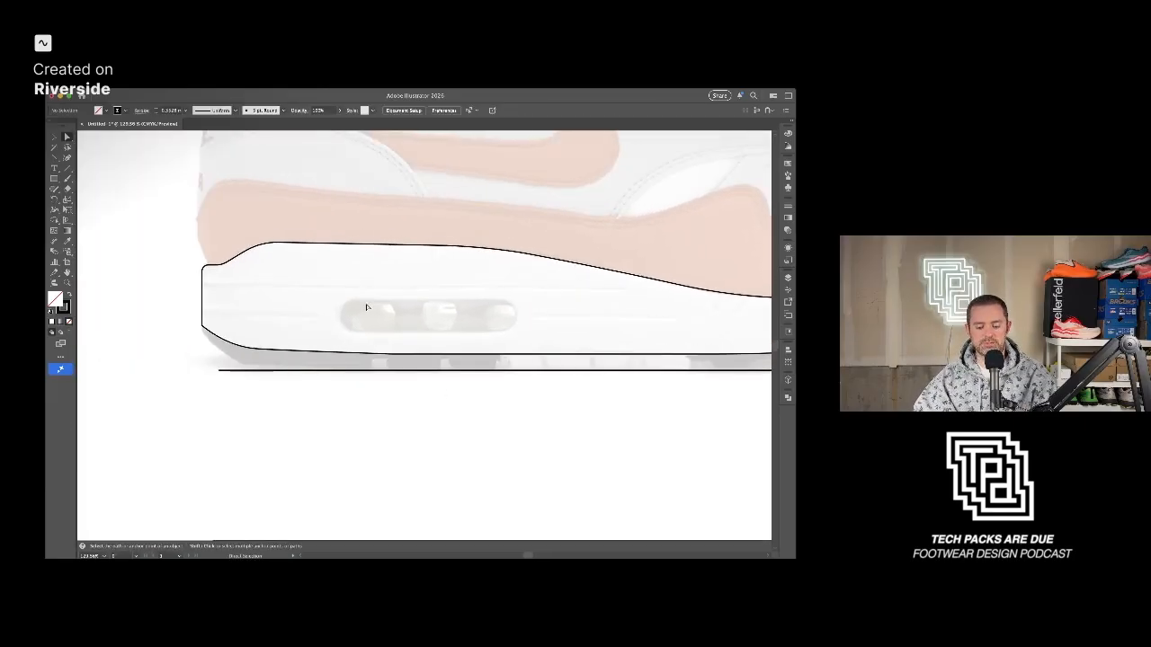
scroll(340, 317, "up", 5)
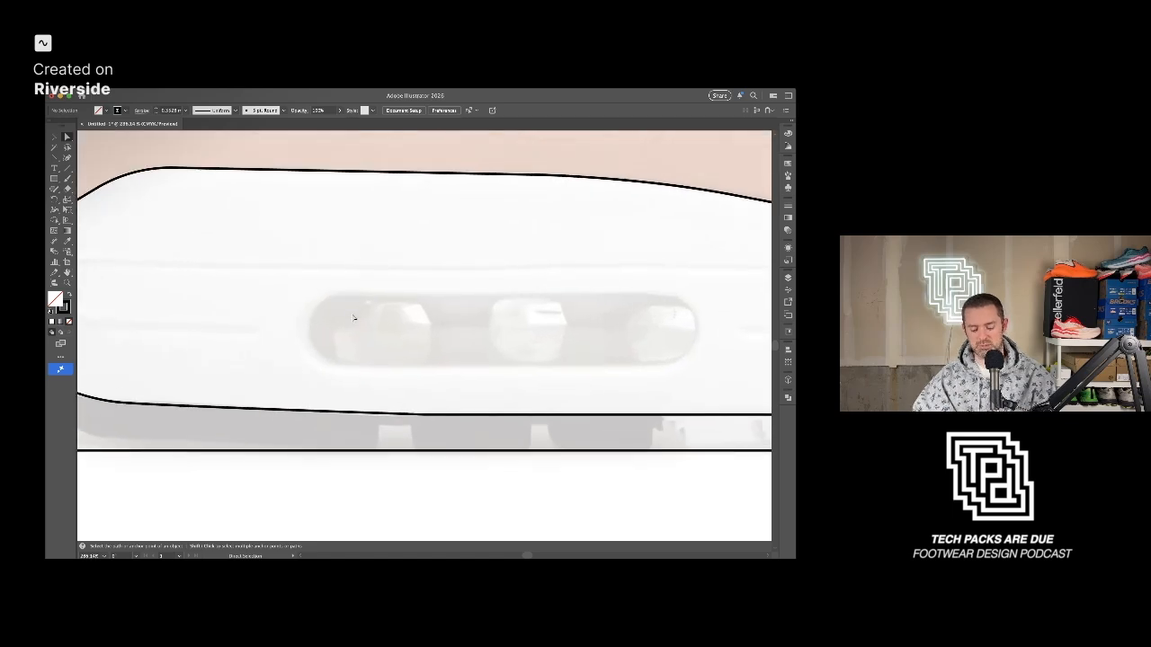
key("m")
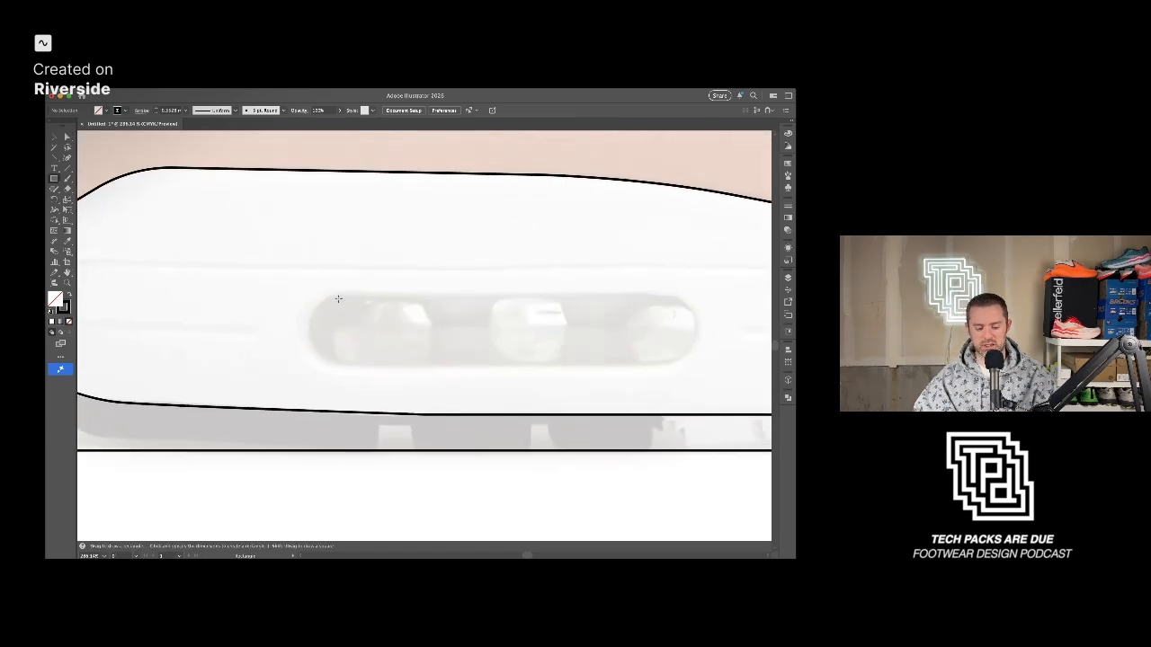
left_click_drag(337, 293, 660, 364)
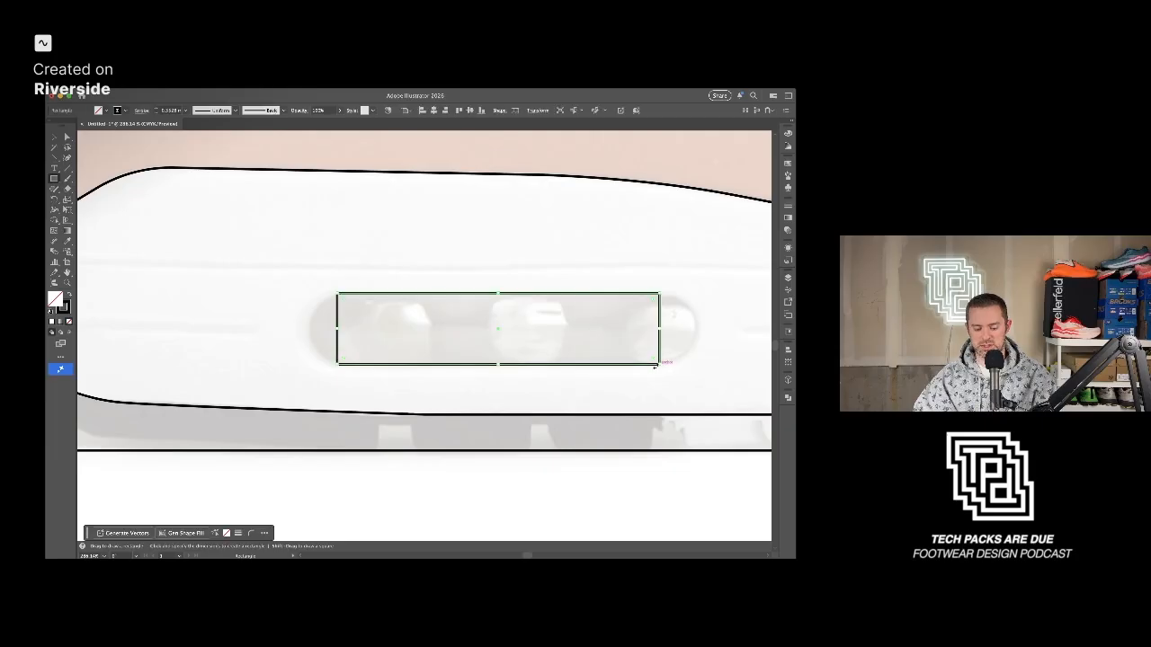
key("l")
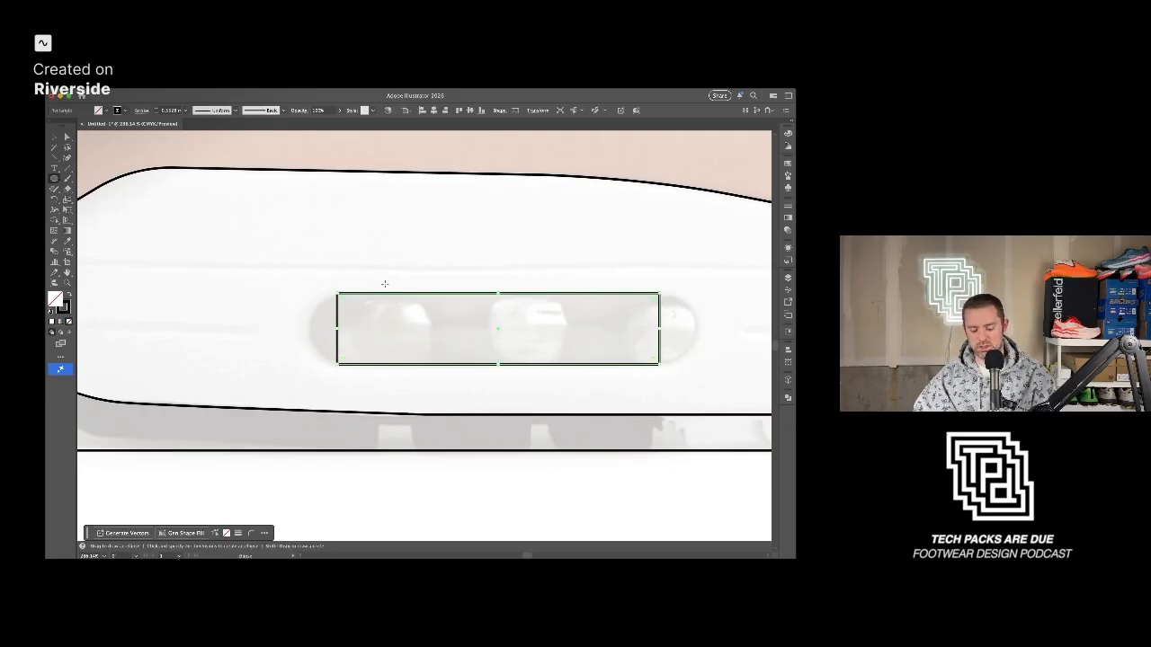
key("v")
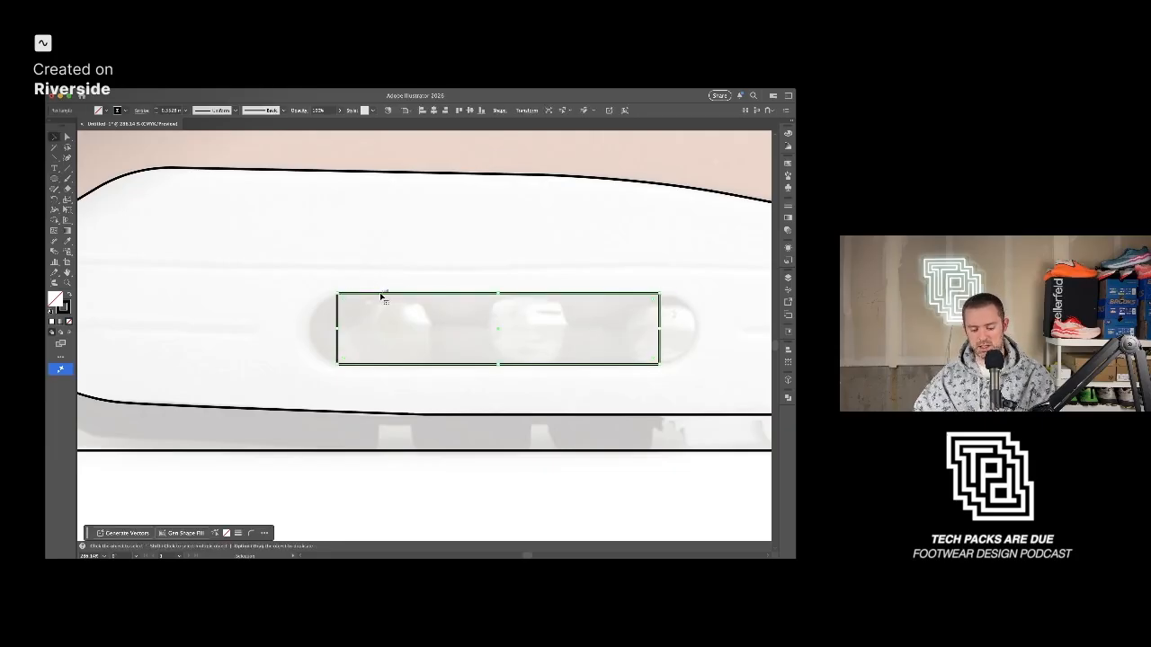
key("Delete")
Draw a white-filled rectangle over the middle of the heel air window, and centre a circle of the same height on its rear edge.
key("m")
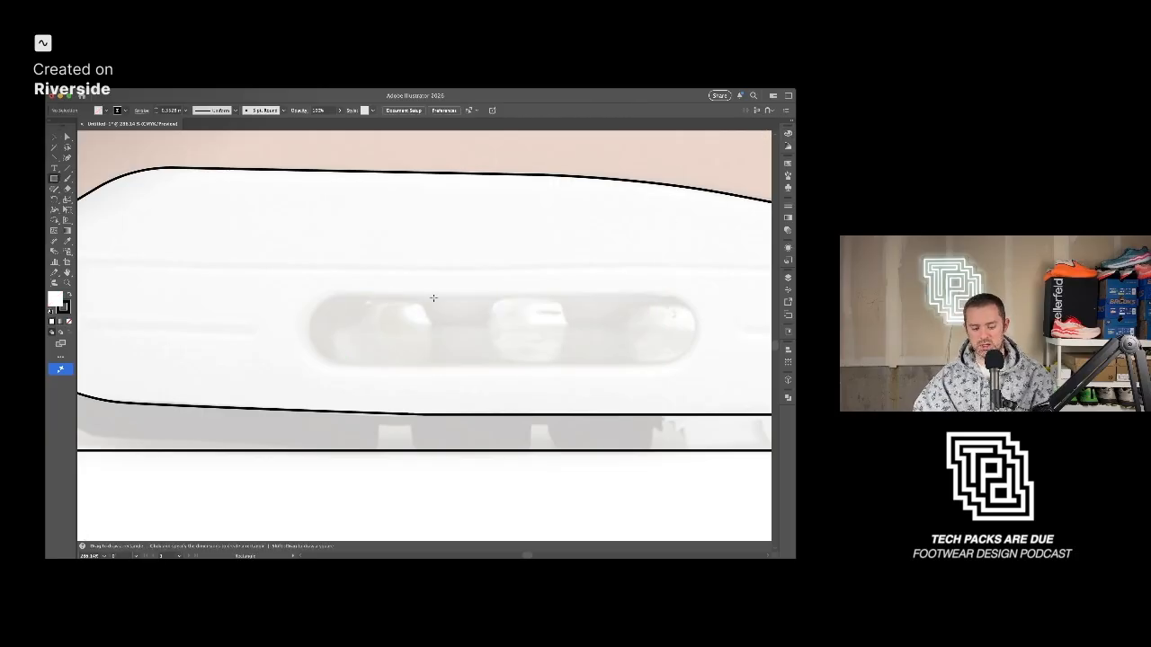
left_click_drag(333, 290, 667, 365)
key("l")
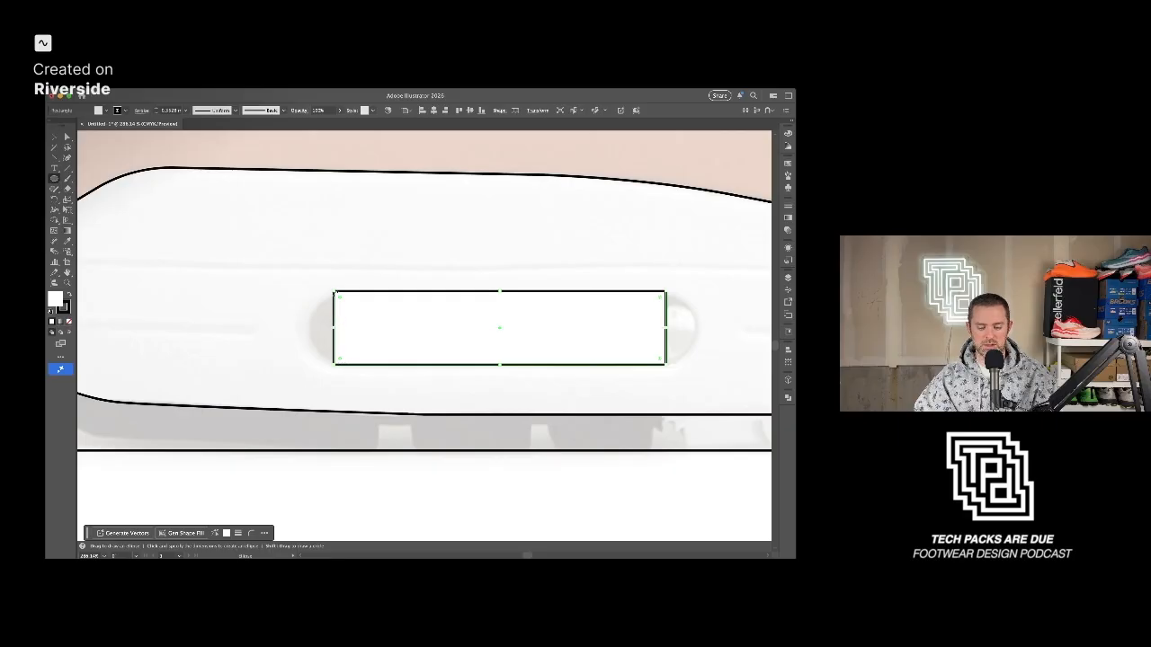
key("ctrl+shift+a")
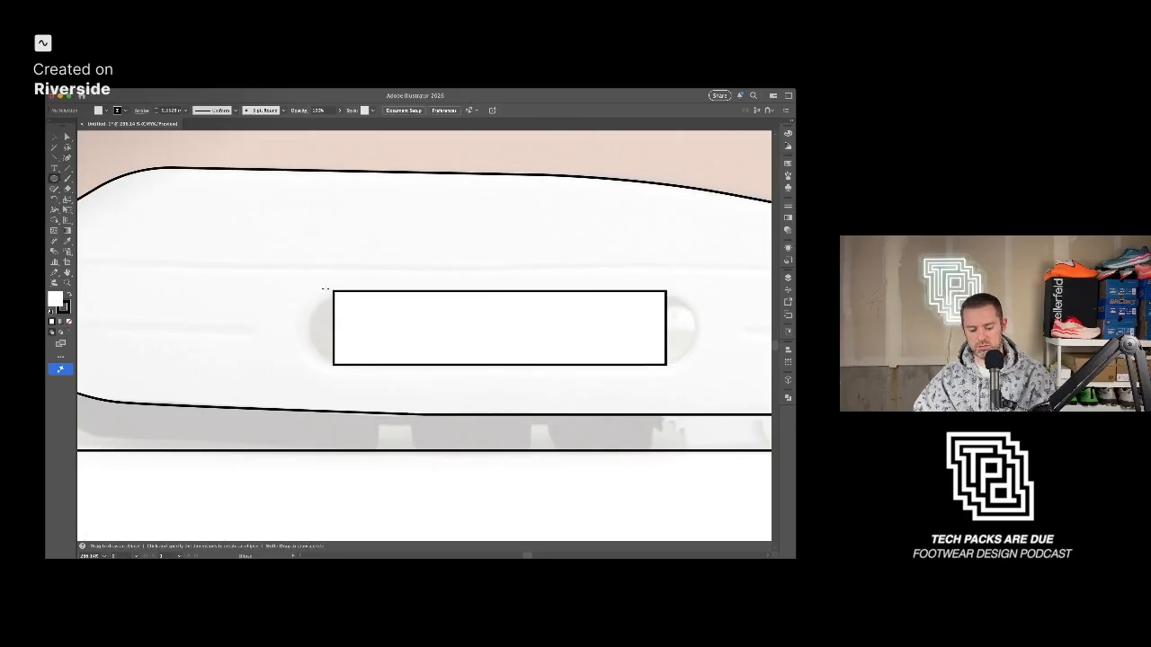
left_click_drag(333, 291, 332, 365)
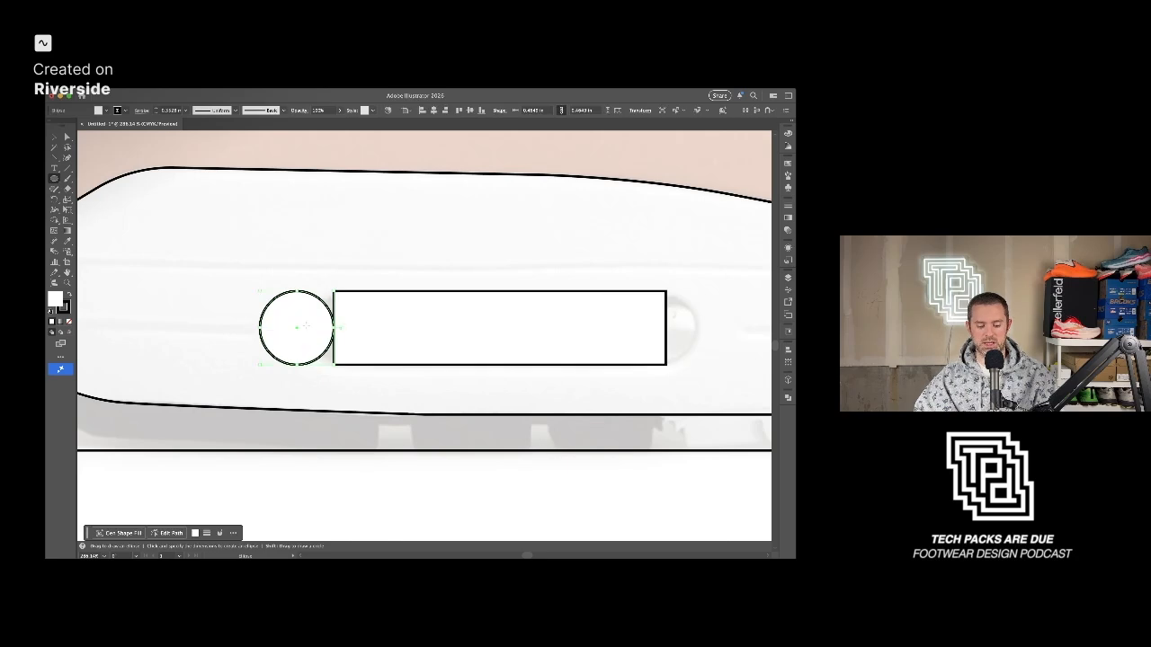
key("v")
left_click_drag(311, 326, 347, 331)
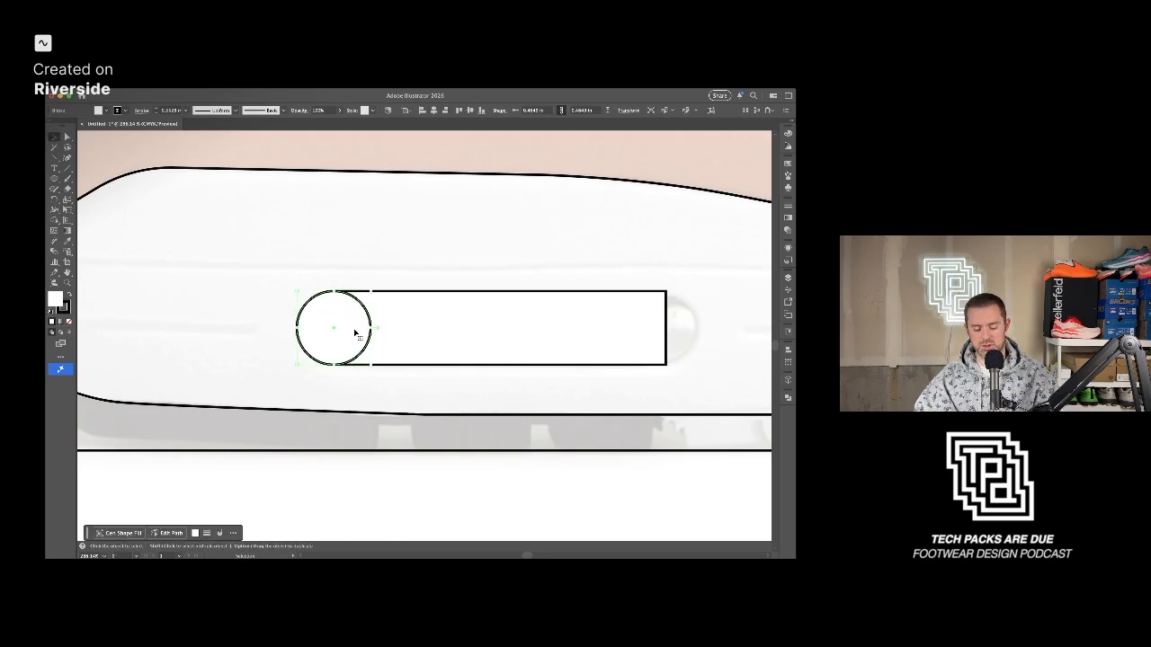
Copy the circle onto the rectangle's front edge and unite the three shapes into one pill-shaped air window outline.
left_click_drag(355, 334, 688, 334)
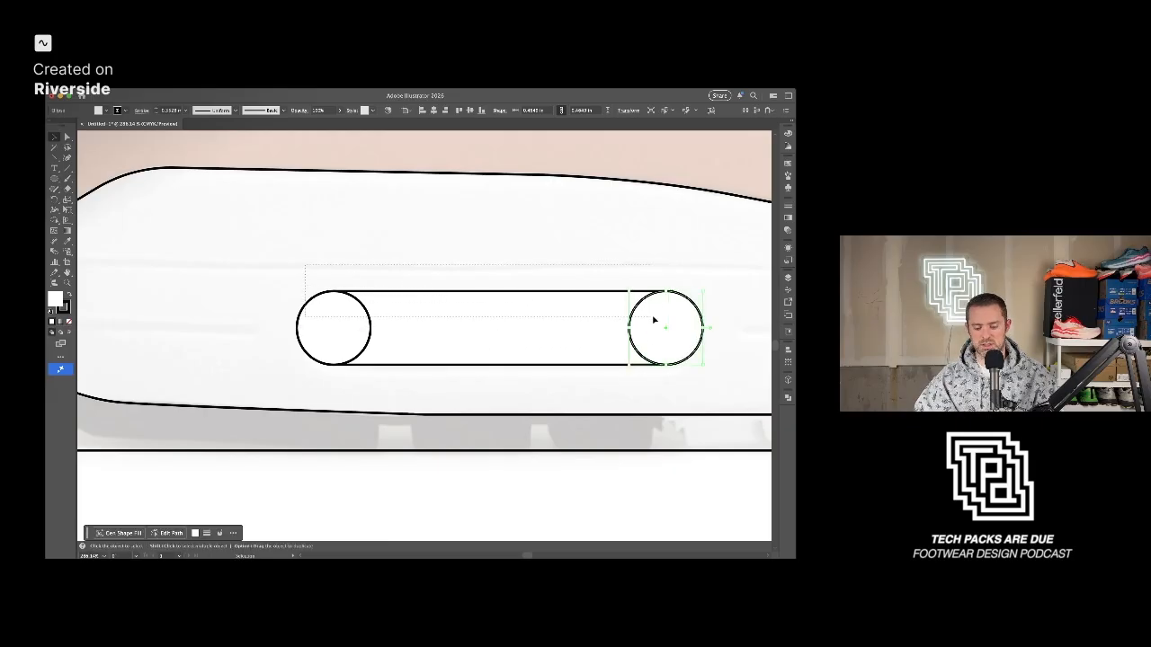
key("ctrl+a")
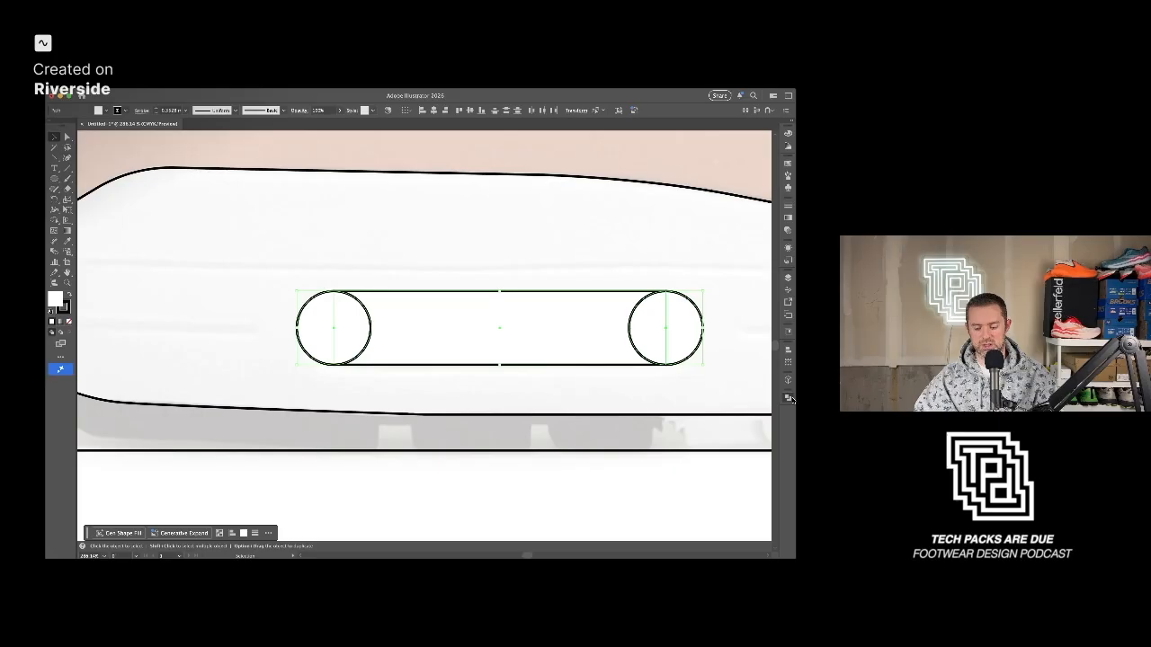
left_click(681, 419)
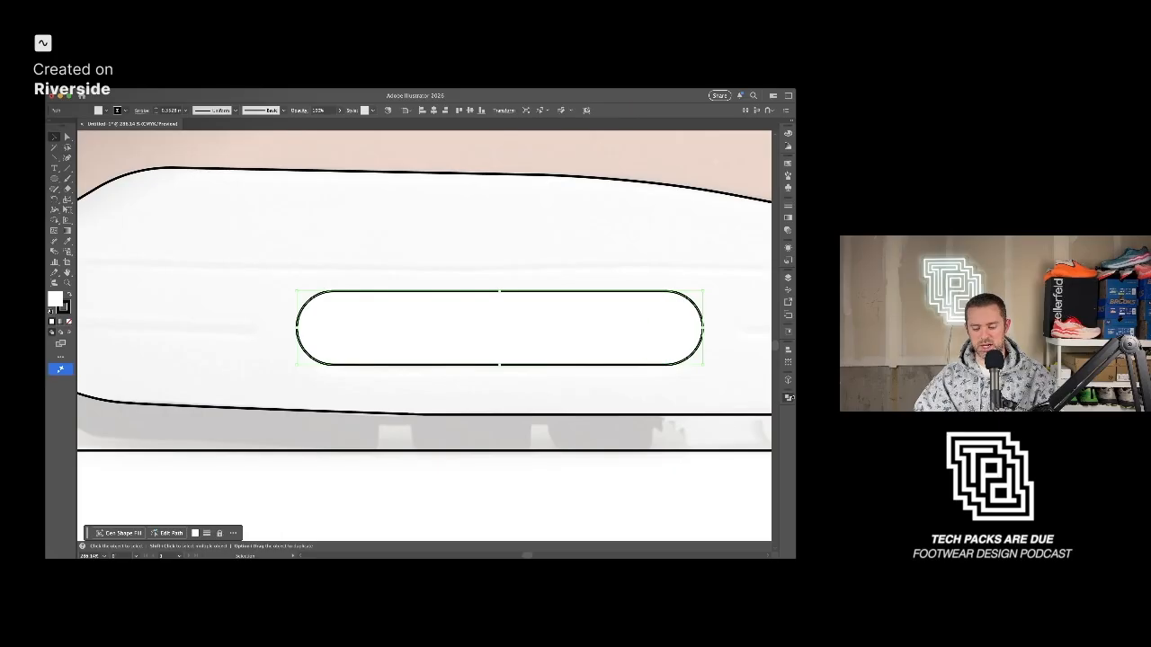
left_click(660, 387)
Remove the fill from the pill-shaped air window, keeping only its black outline.
scroll(660, 387, "down", 3)
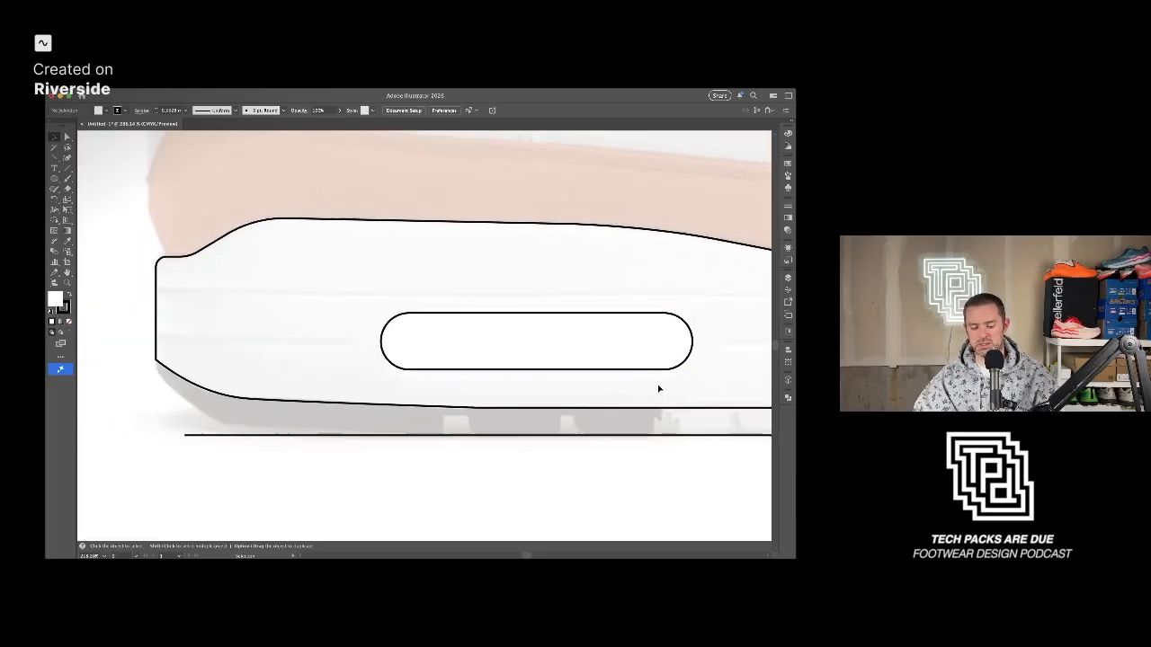
left_click_drag(683, 375, 596, 389)
left_click(537, 365)
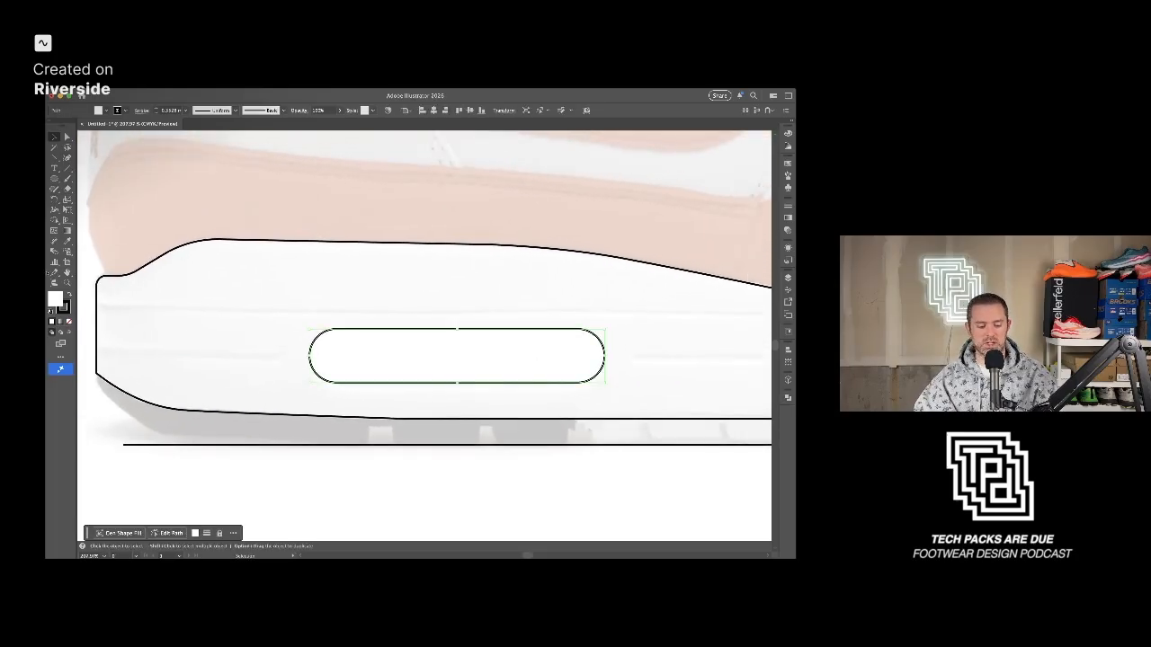
left_click(70, 321)
left_click(329, 314)
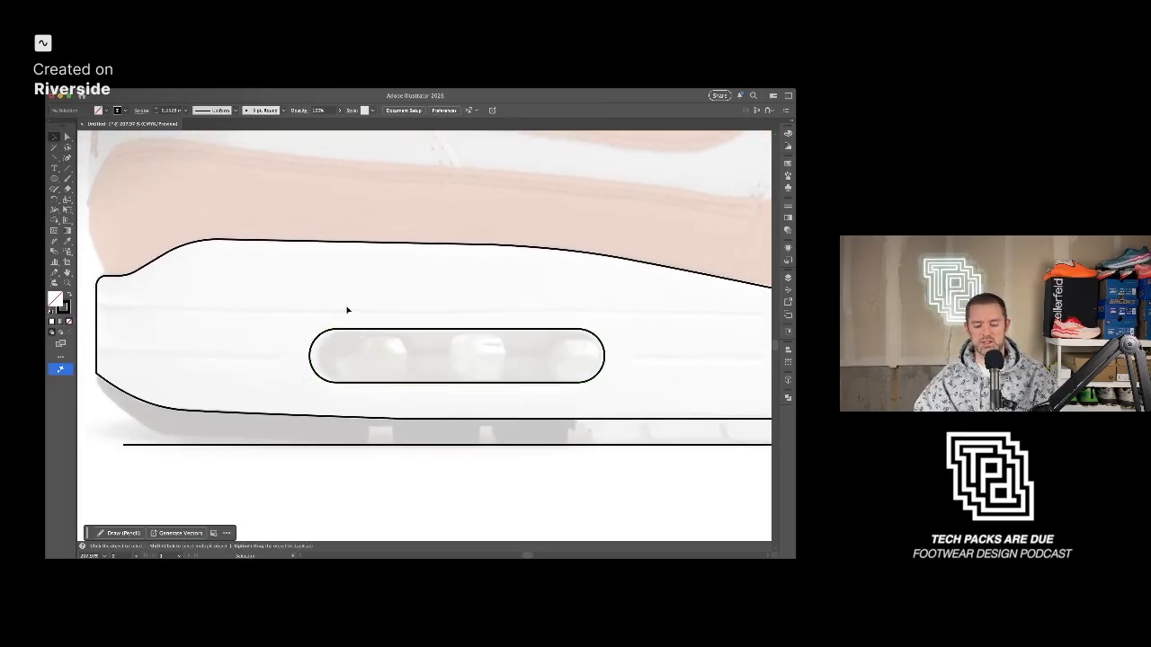
Shorten the air window outline by moving its rounded rear end inward to fit the window in the photo.
scroll(387, 298, "down", 5)
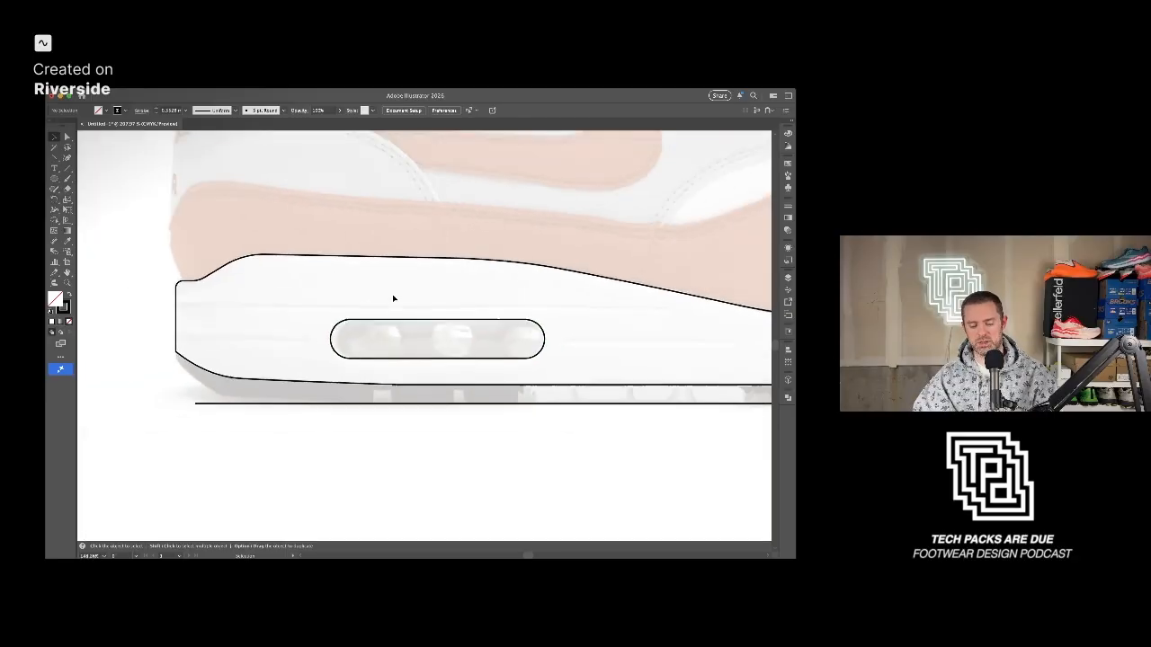
left_click_drag(491, 311, 432, 312)
scroll(407, 315, "up", 5)
scroll(407, 314, "up", 2)
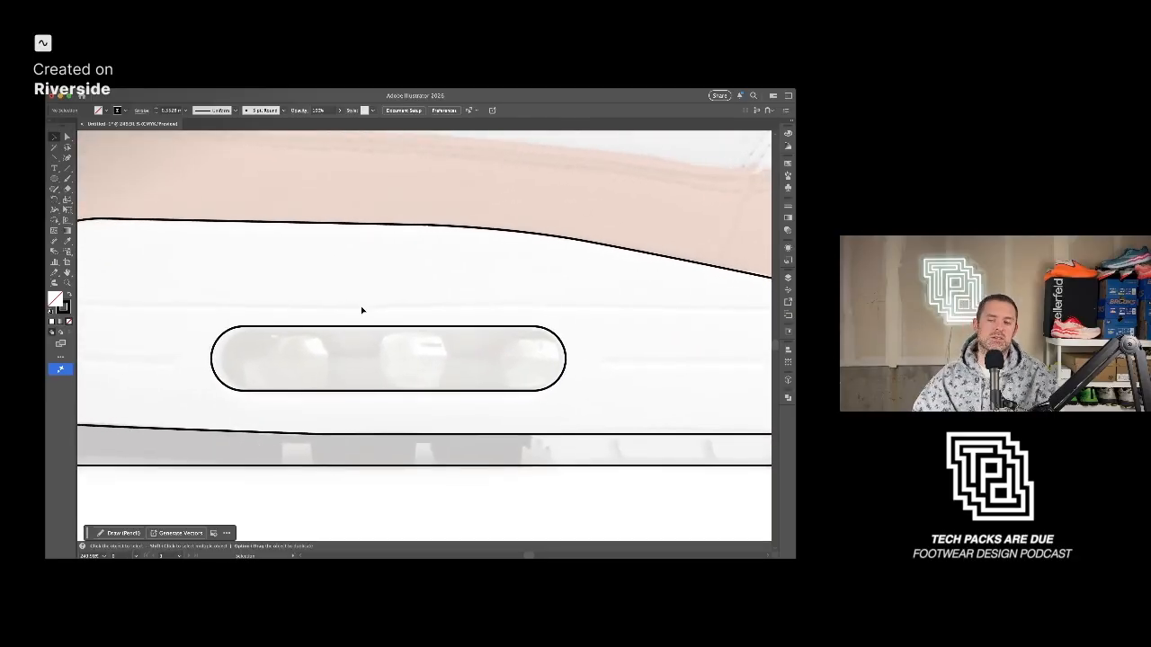
key("a")
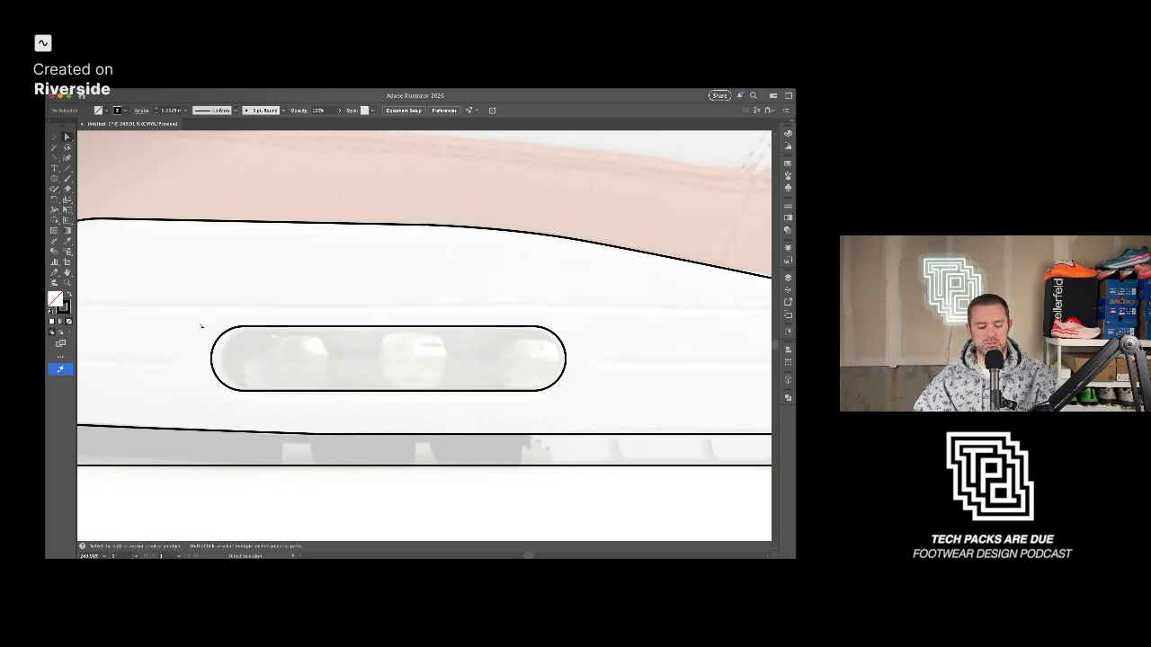
left_click_drag(278, 406, 279, 406)
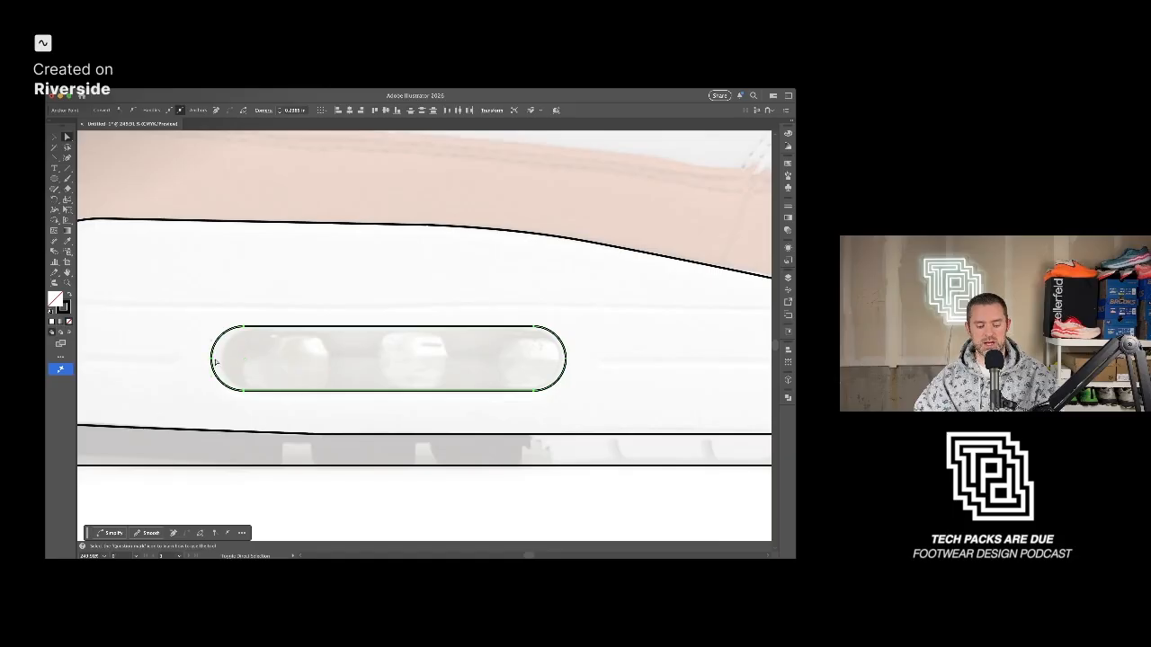
left_click_drag(214, 370, 220, 359)
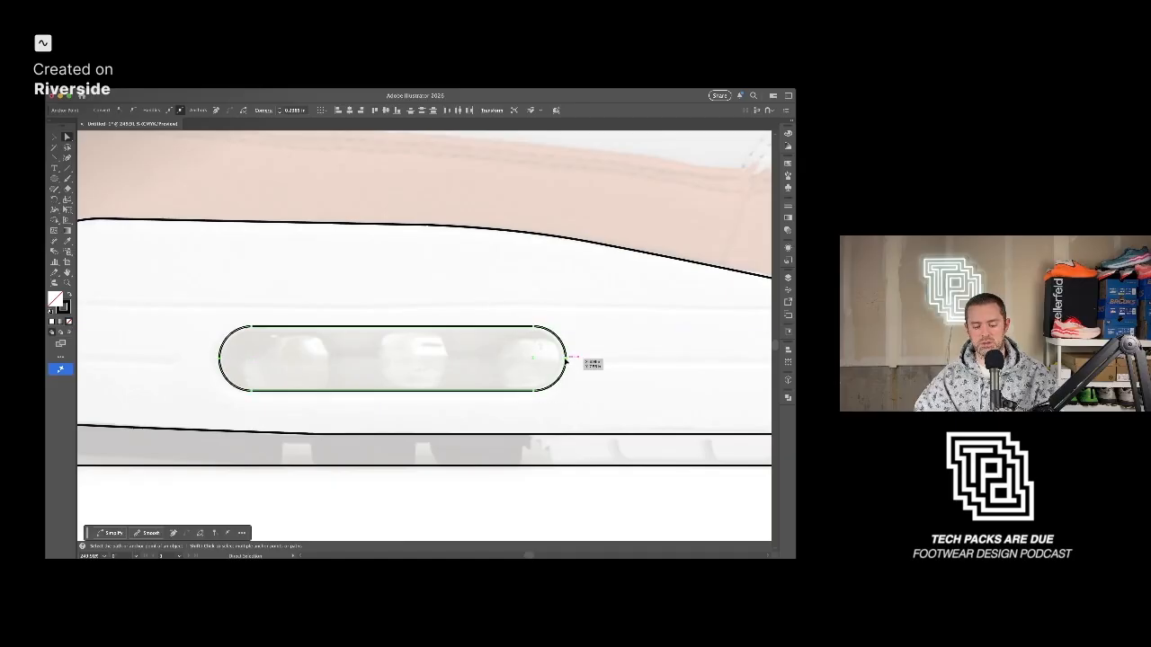
left_click(606, 348)
Draw a long, thin rectangle along the upper midsole groove above the air window, from just behind the heel edge to the midfoot.
scroll(609, 353, "down", 1)
scroll(609, 353, "down", 2)
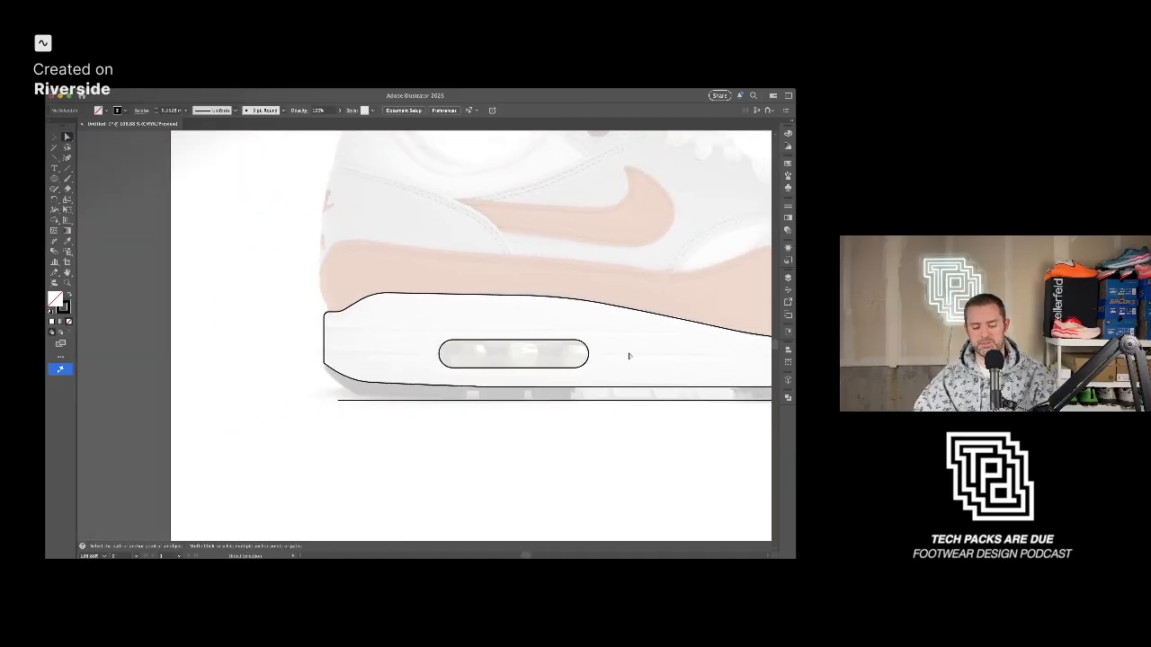
key("m")
scroll(347, 334, "up", 3)
left_click_drag(391, 339, 313, 341)
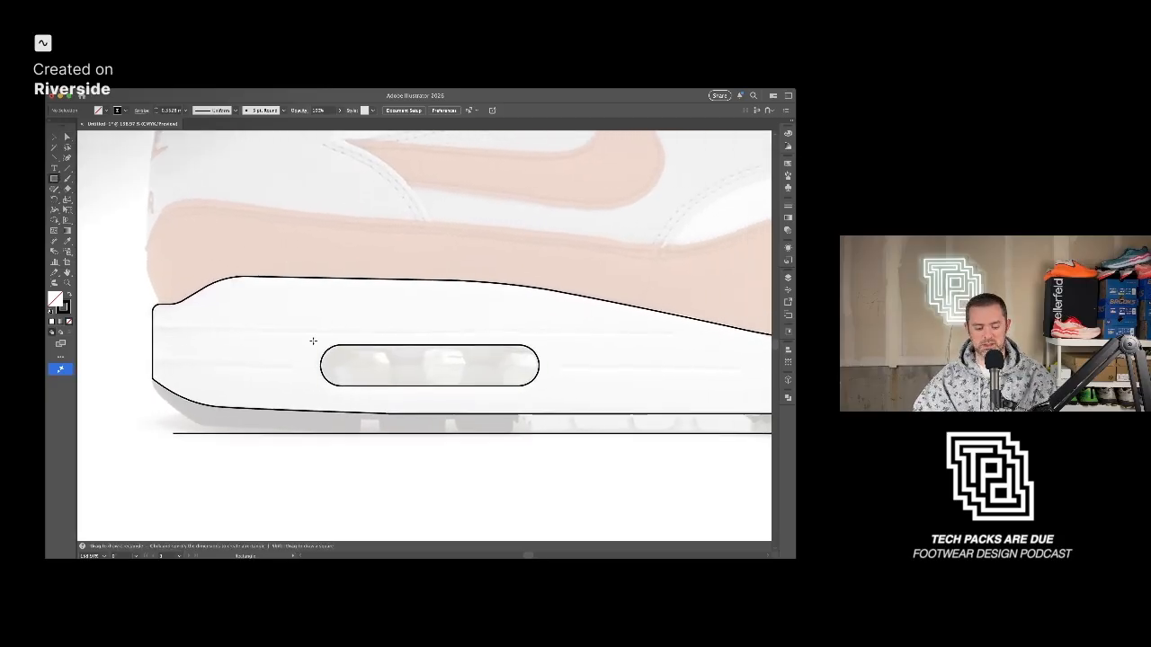
left_click_drag(142, 322, 667, 331)
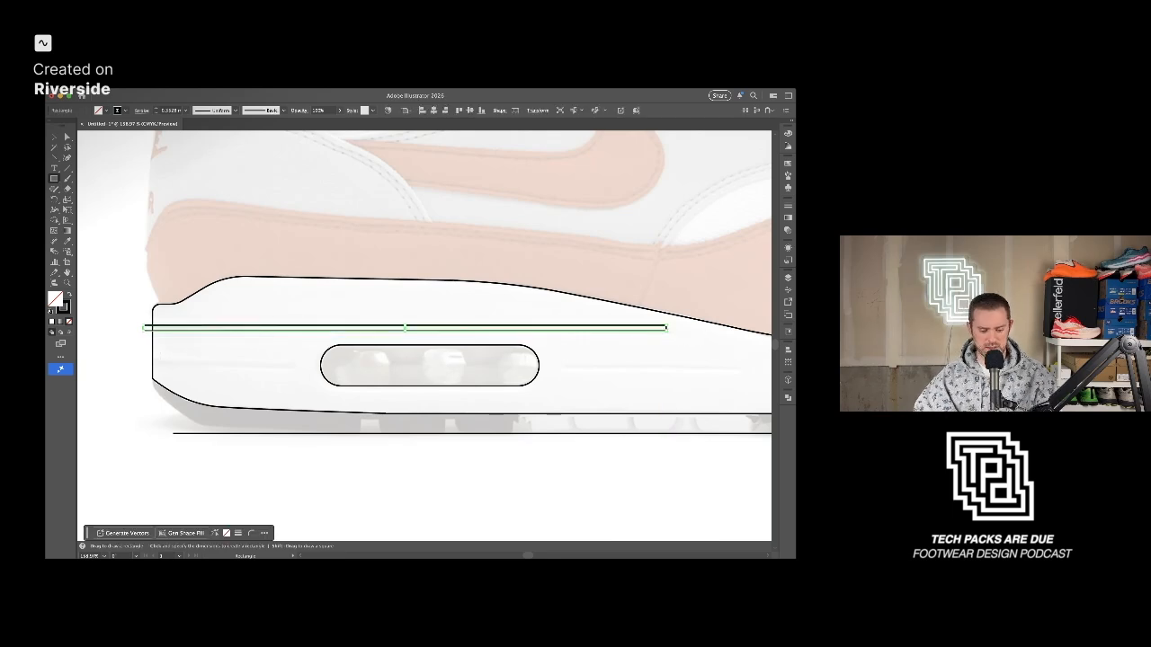
left_click_drag(148, 360, 304, 364)
key("Delete")
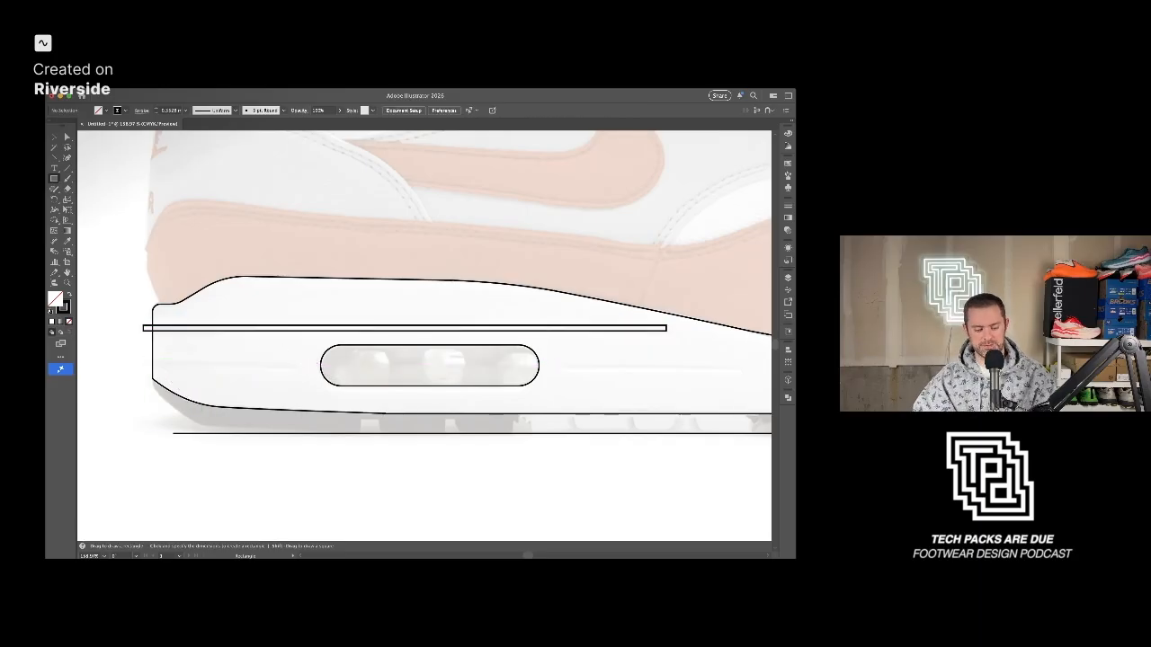
Copy the thin groove rectangle down to air-window height, shorten it behind the window, and place a matching piece in front of the window.
key("v")
left_click(255, 329)
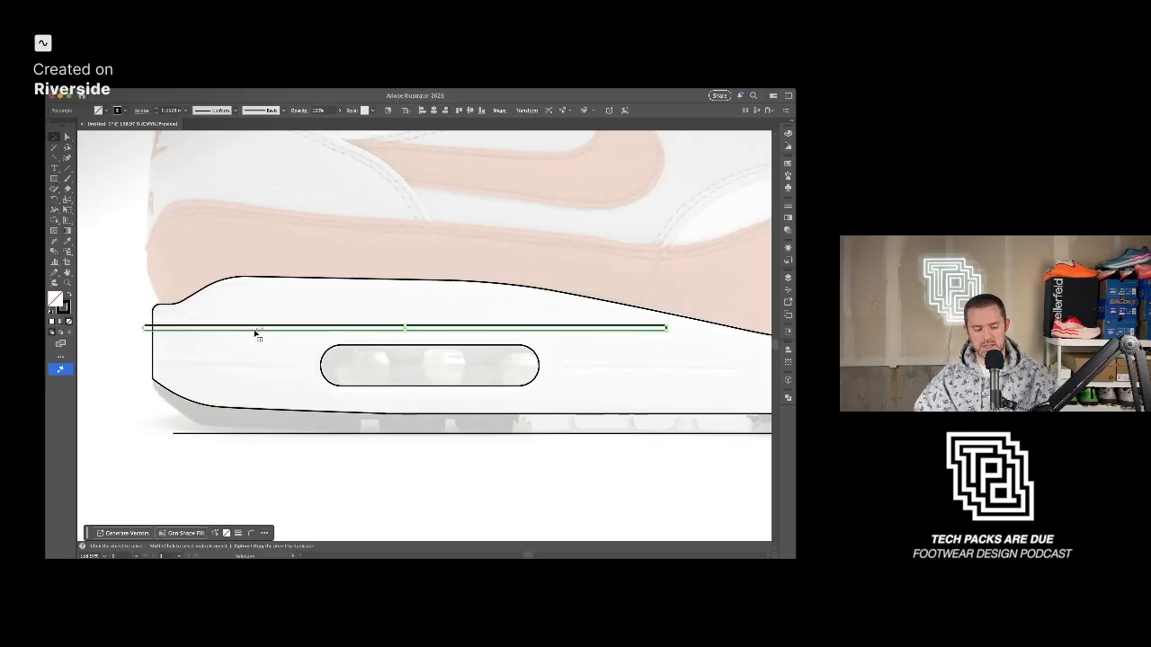
left_click_drag(253, 333, 253, 368)
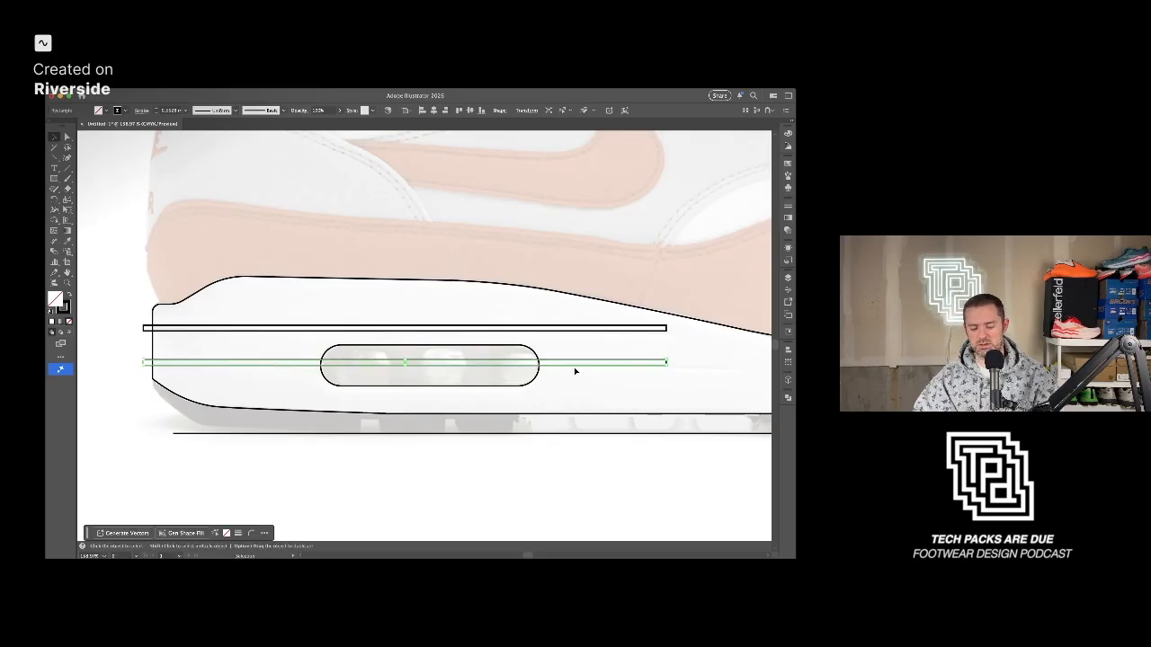
key("a")
scroll(626, 381, "right", 3)
mouse_move(616, 365)
left_mouse_down()
mouse_move(225, 371)
mouse_move(634, 376)
mouse_move(623, 374)
left_mouse_up()
key("v")
left_click(643, 395)
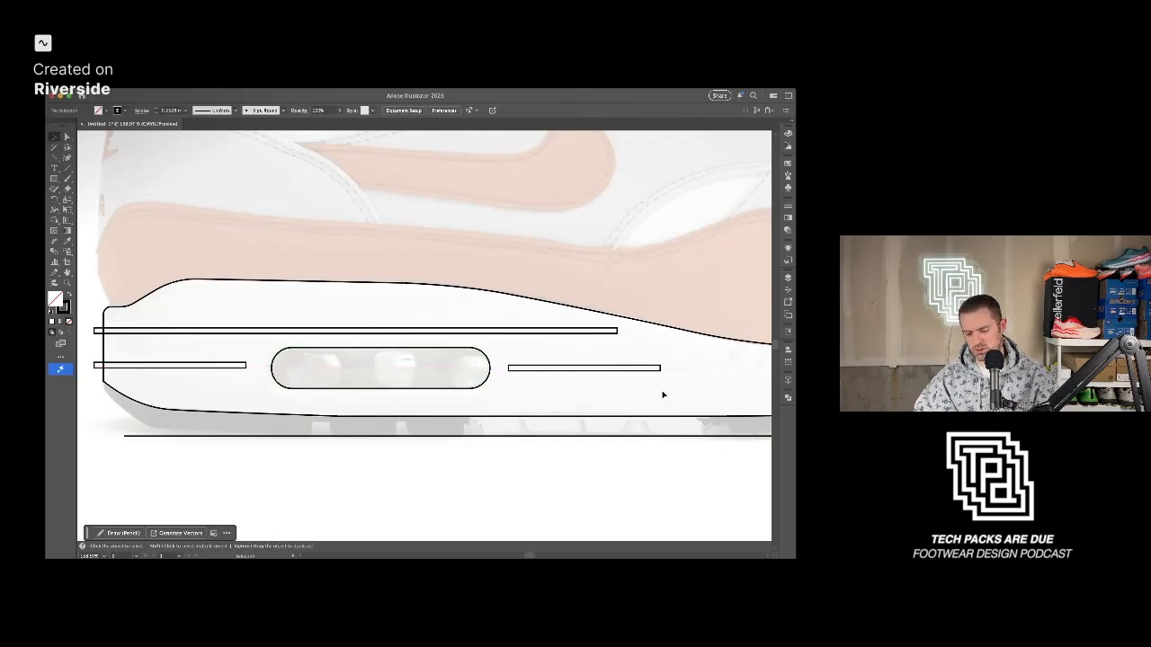
Fully round both ends of the groove in front of the air window and the front end of the long upper groove.
scroll(663, 395, "up", 5)
left_click_drag(620, 353, 675, 357)
key("a")
left_click_drag(359, 336, 362, 361)
left_click(354, 364)
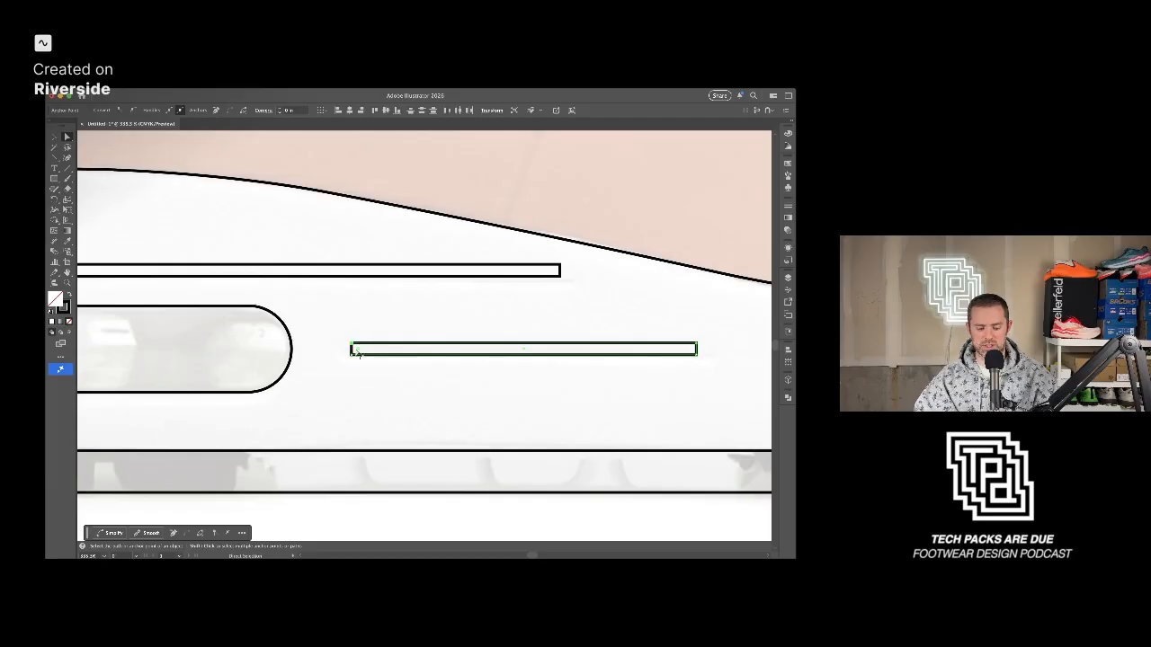
left_click_drag(357, 349, 454, 361)
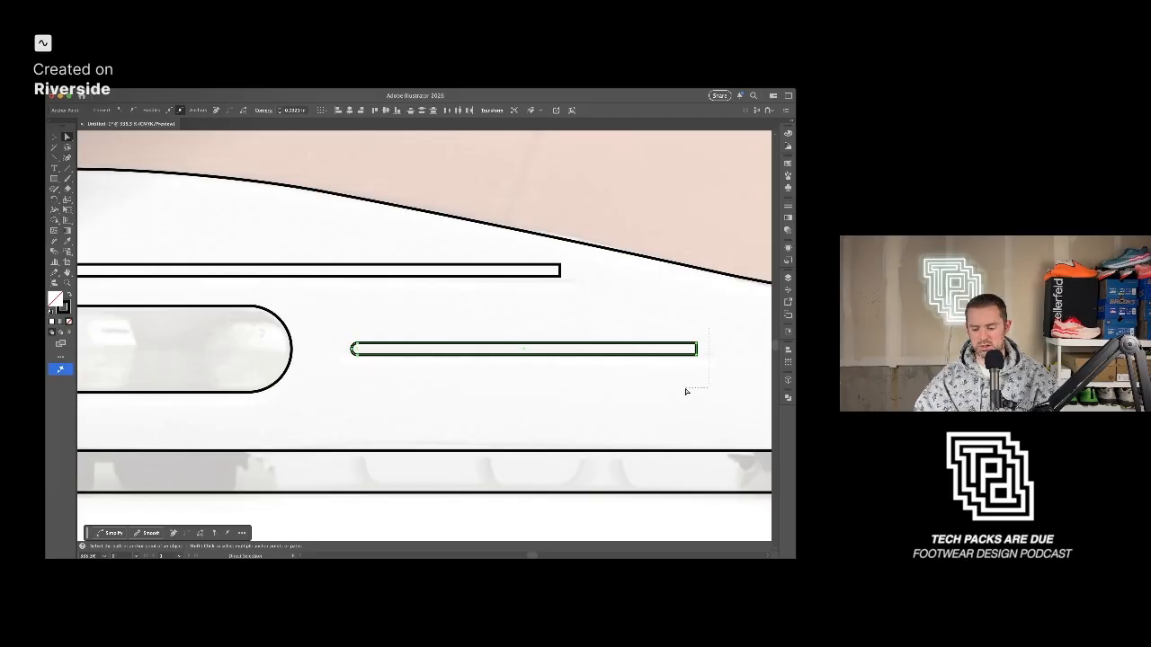
left_click_drag(692, 350, 660, 359)
left_click(558, 269)
left_click_drag(554, 269, 521, 276)
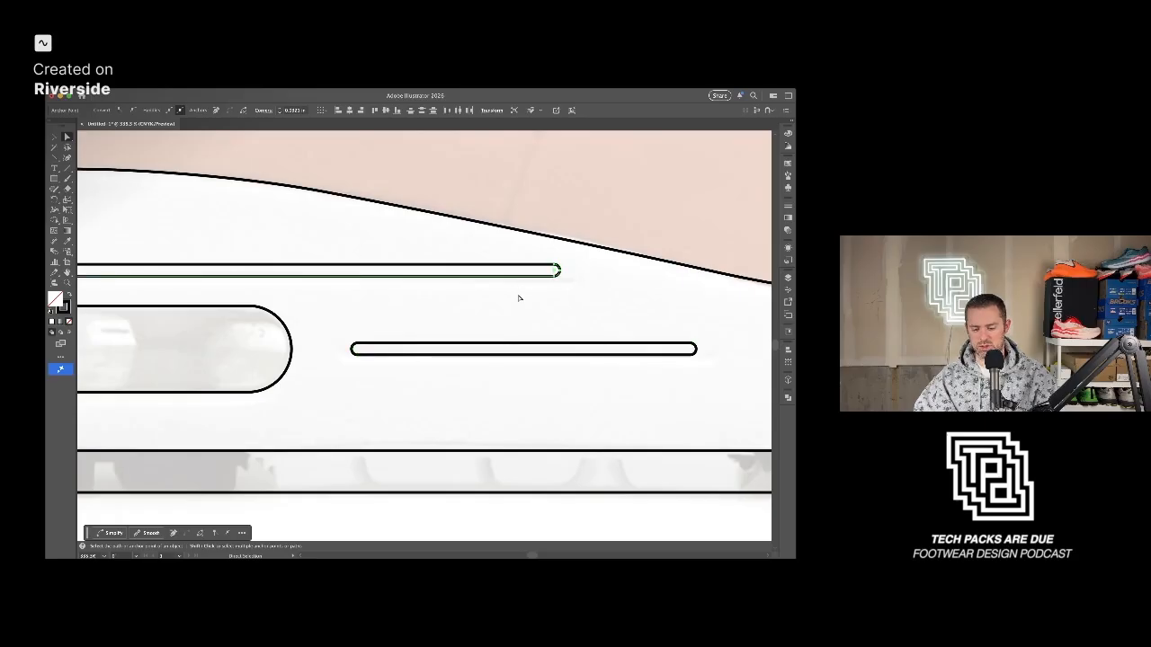
Fully round the front end of the short groove behind the air window.
scroll(518, 297, "down", 4)
left_click(285, 320)
scroll(286, 318, "up", 3)
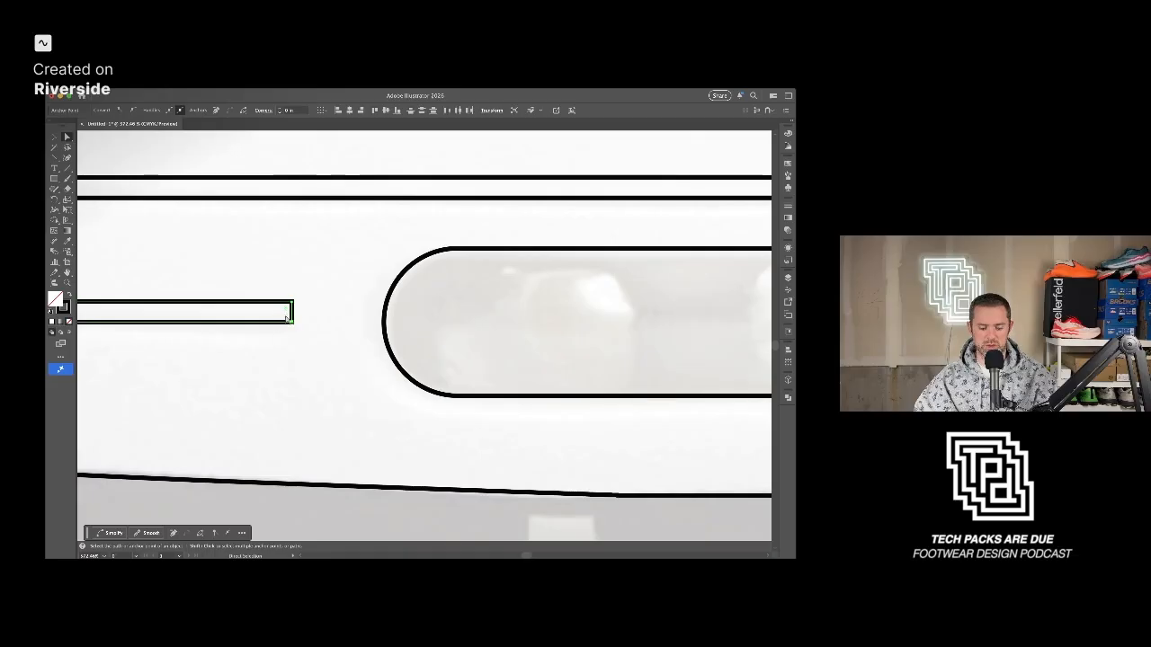
scroll(270, 316, "down", 5)
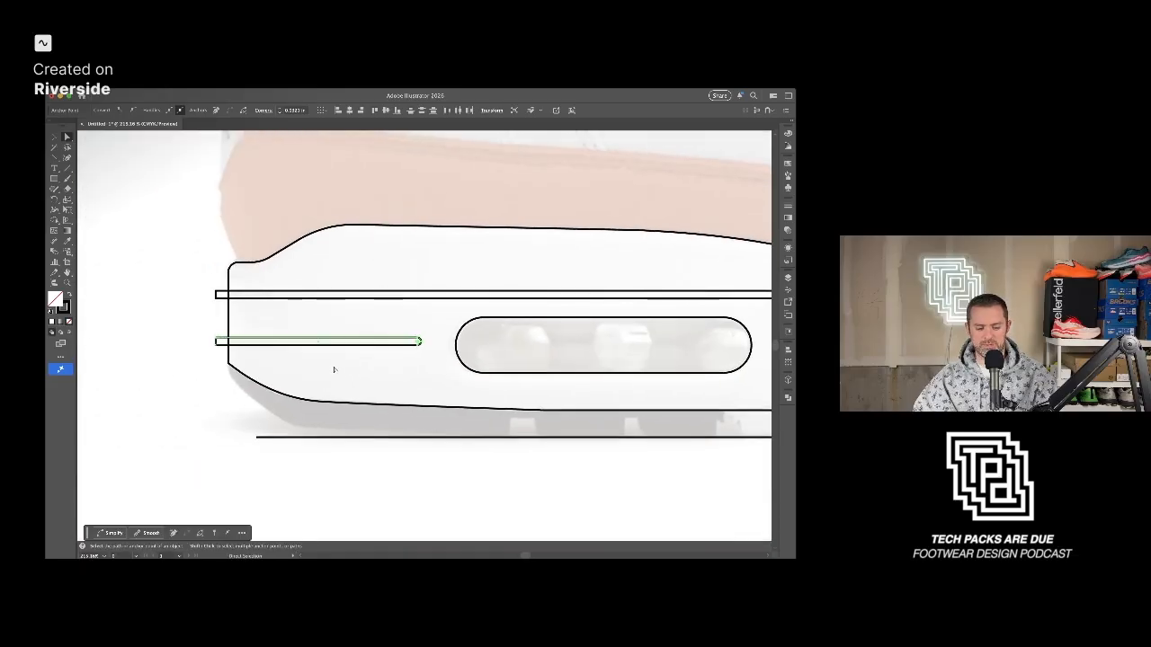
Pull the rear ends of the upper and lower grooves in to line up with the midsole's heel edge.
scroll(237, 369, "up", 3)
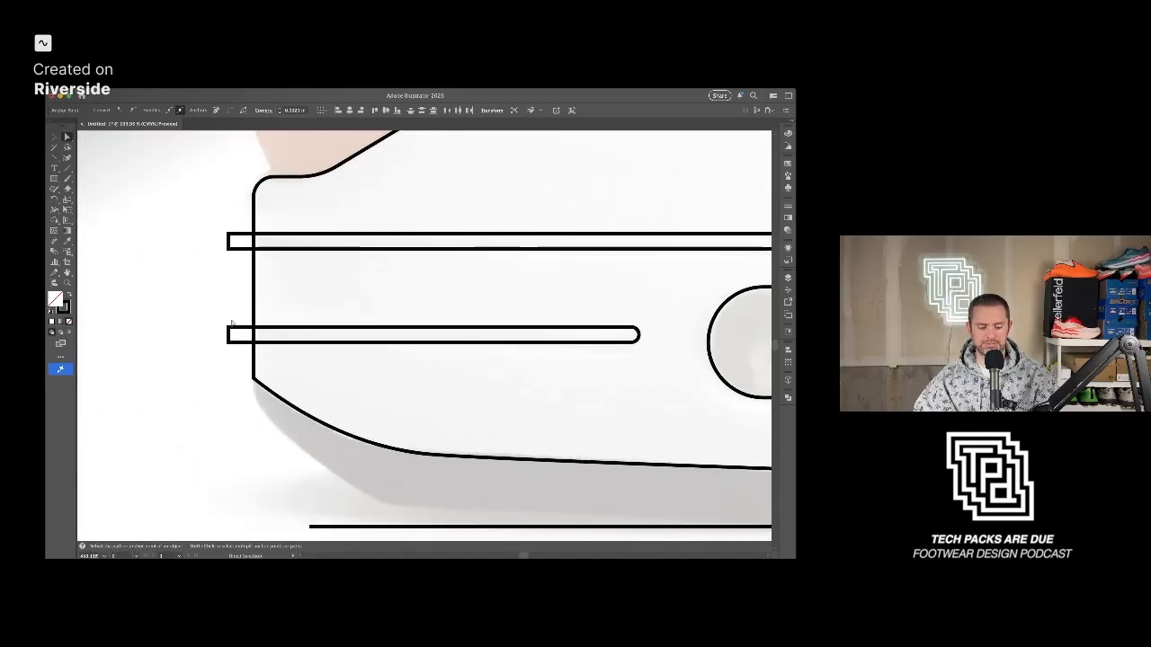
left_click_drag(229, 343, 255, 344)
left_click_drag(212, 221, 256, 254)
left_click(294, 282)
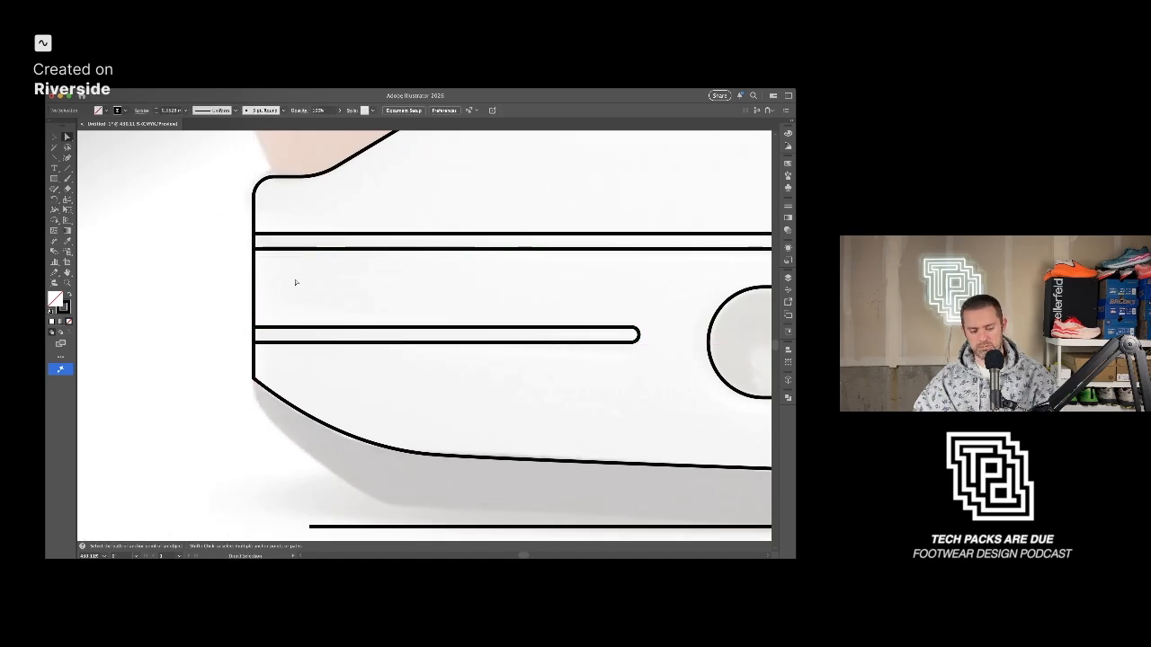
Draw a small rectangle matching the upper groove's height at its rear end, straddling the midsole's heel edge.
scroll(303, 285, "down", 5)
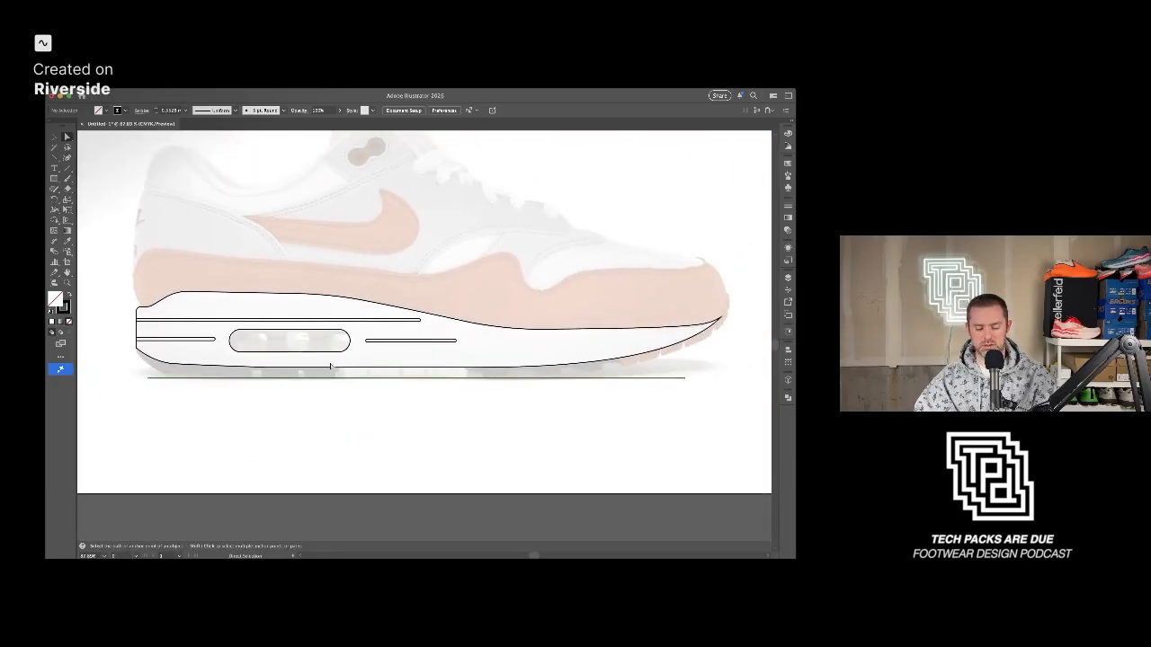
key("v")
left_click(324, 362)
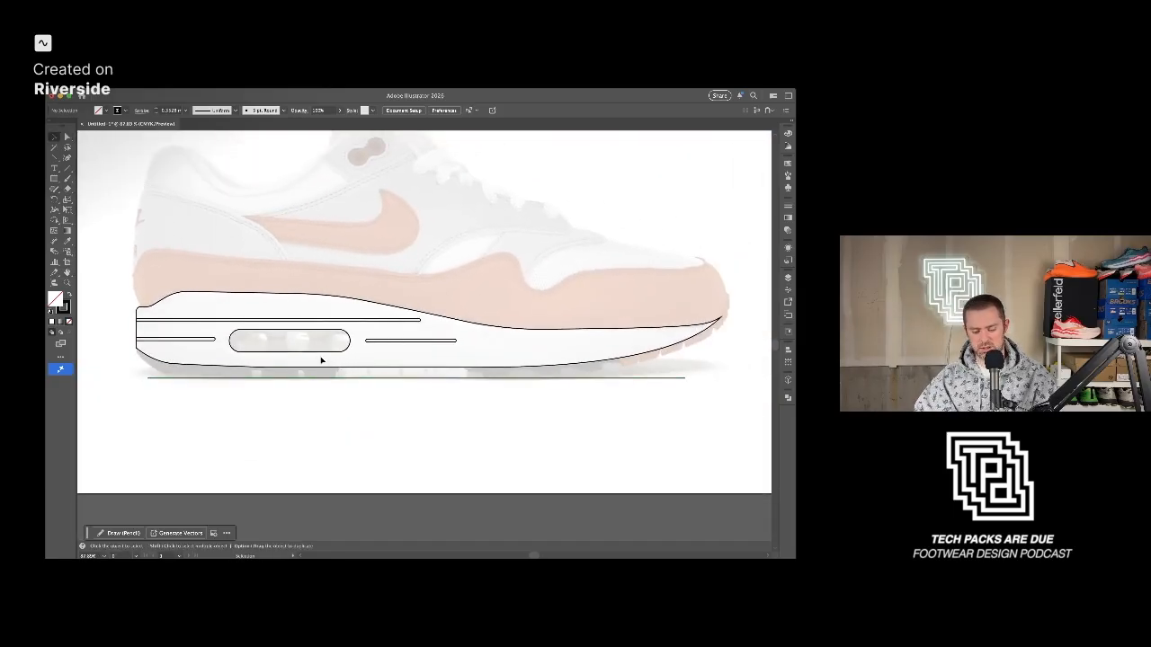
left_click(251, 406)
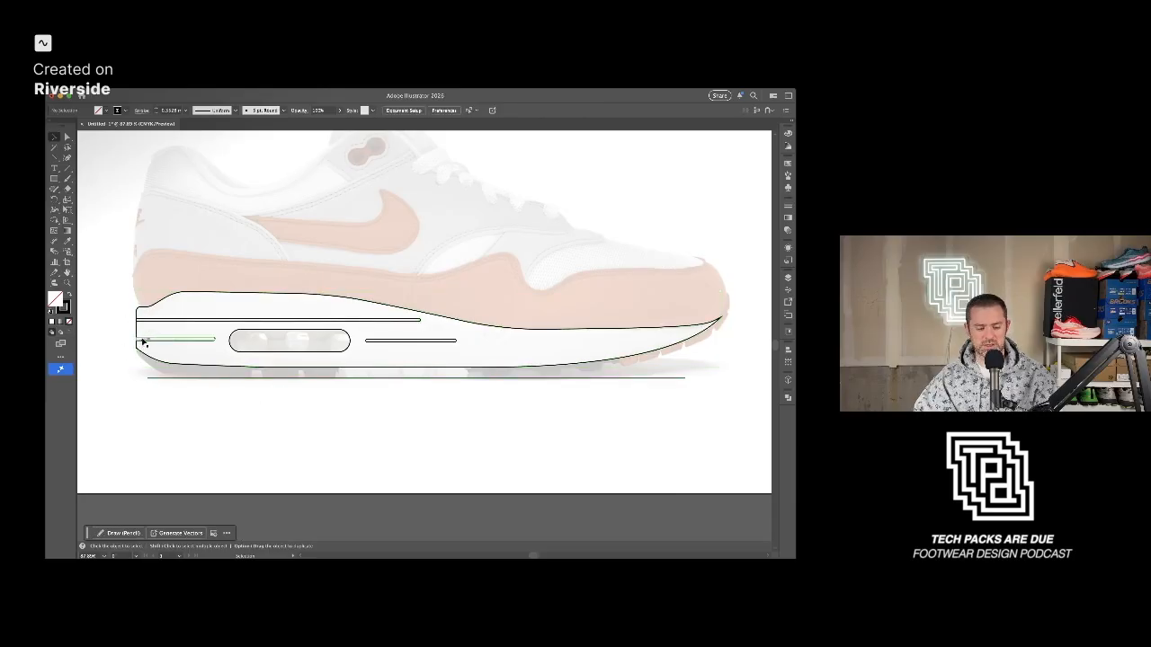
scroll(140, 337, "up", 10)
left_click_drag(146, 331, 268, 331)
key("m")
left_click_drag(240, 265, 261, 280)
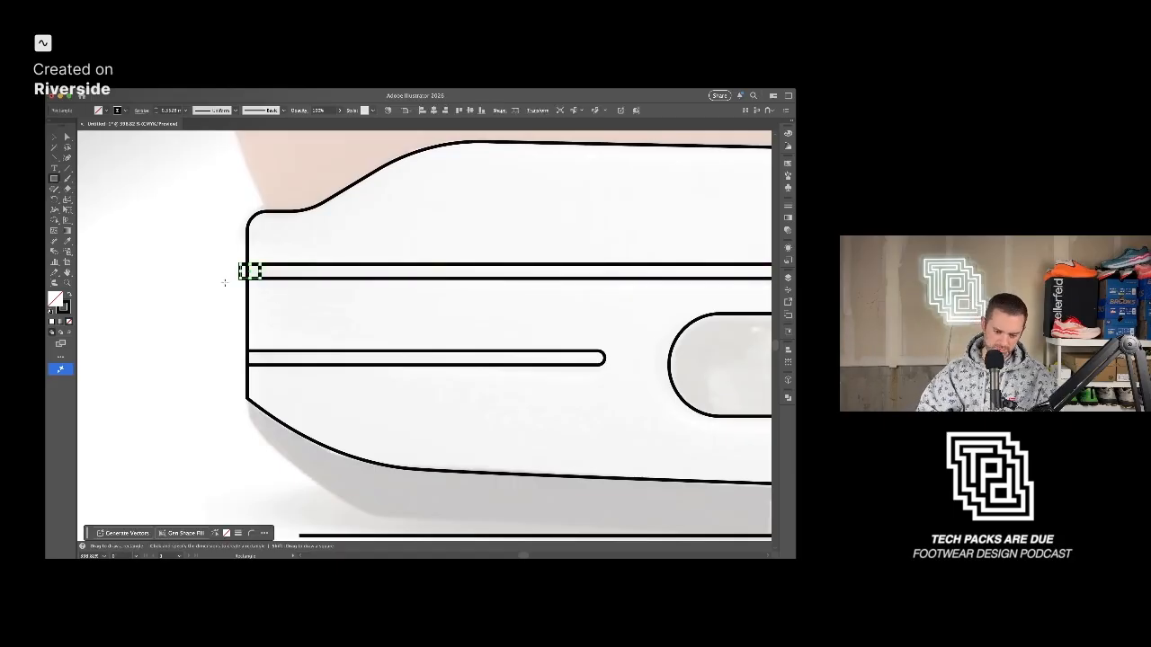
Copy the small rectangle onto the lower groove's rear end and subtract both from the midsole outline to cut two heel notches.
key("v")
left_click(229, 338)
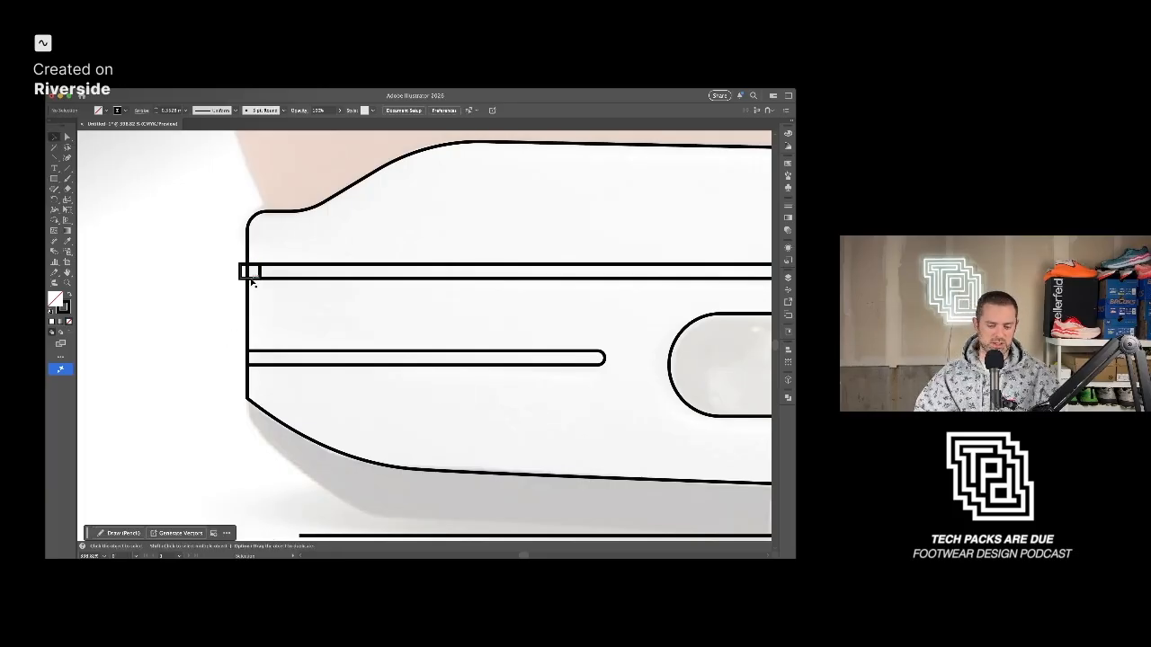
left_click_drag(252, 282, 254, 365)
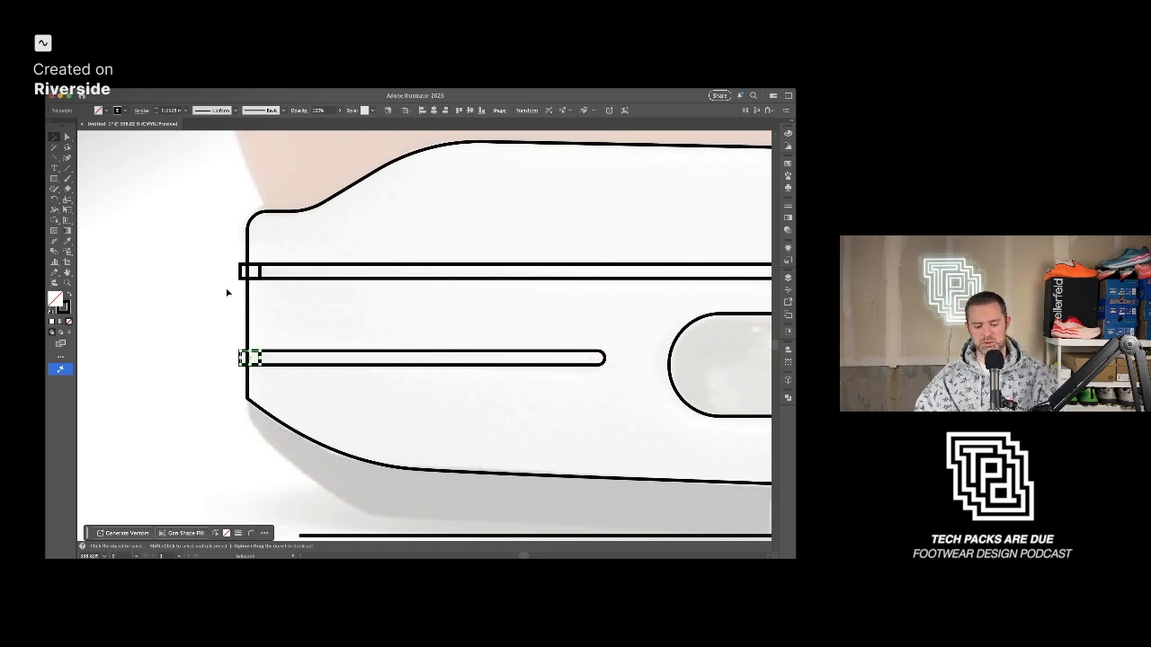
left_click(247, 263)
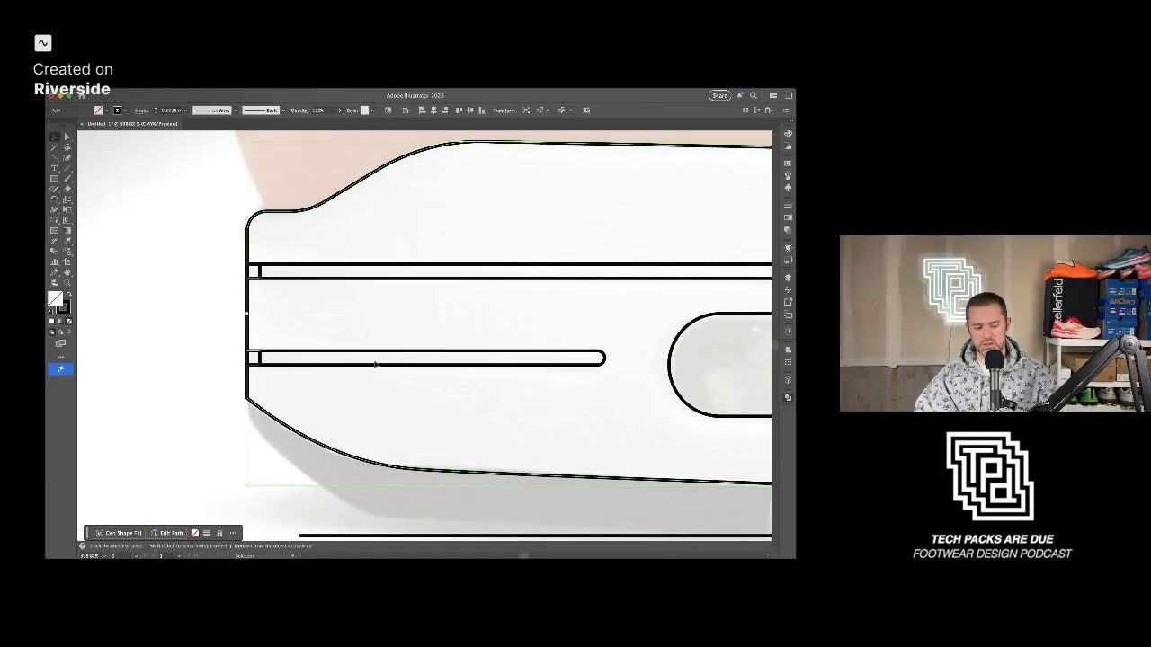
left_click(393, 332)
Move the upper groove's two rear anchor points forward to the inner edge of its heel notch.
left_click(262, 284)
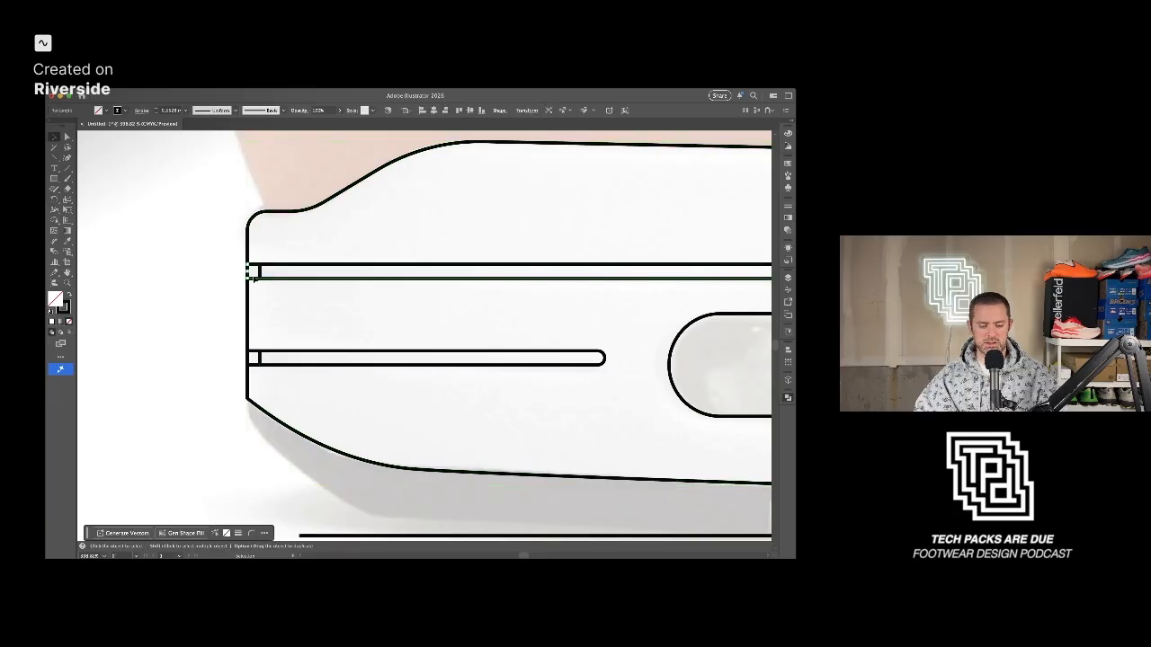
key("a")
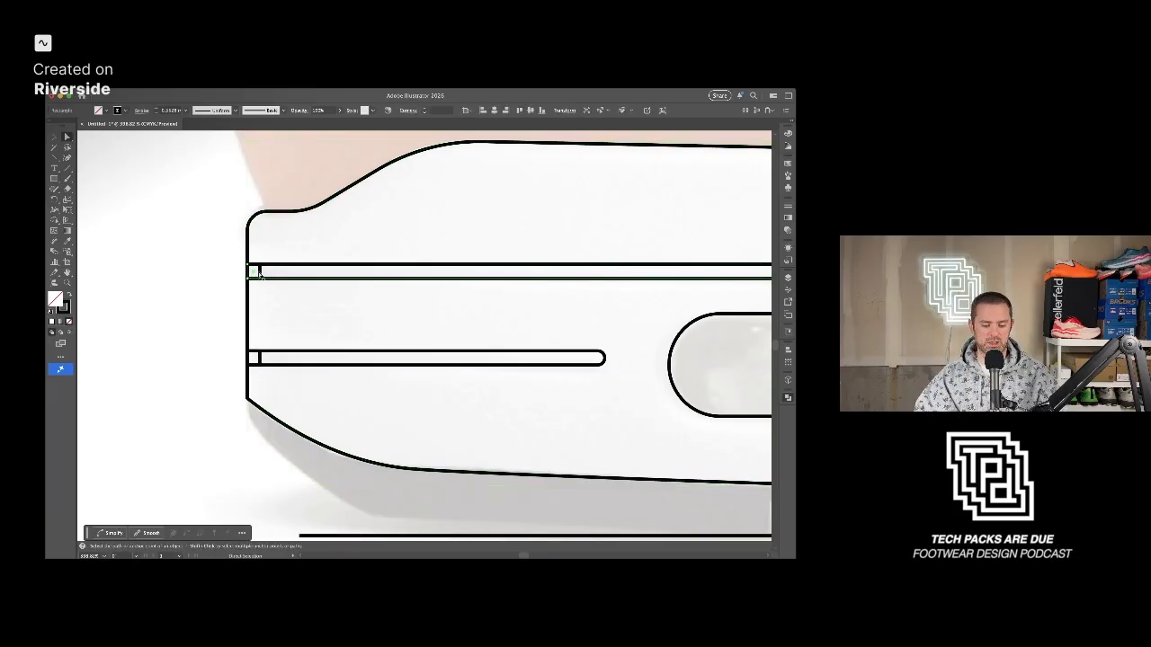
left_click(247, 265)
left_click(248, 278, "shift")
left_click_drag(247, 279, 257, 280)
Move the lower groove's two rear anchor points forward to the inner edge of its heel notch.
left_click(252, 357)
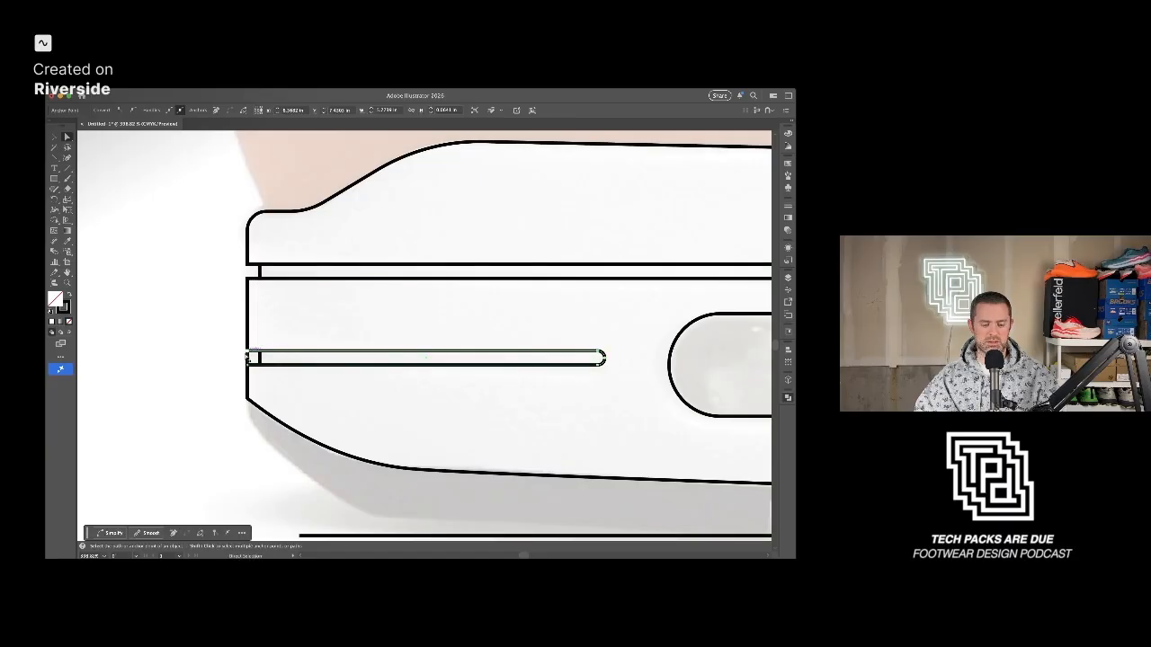
left_click(247, 352)
left_click(247, 365, "shift")
left_click_drag(247, 365, 261, 367)
left_click(219, 366)
Examine the midsole outline and grooves against the photo from heel to toe, including the bottom edge.
scroll(221, 367, "down", 5)
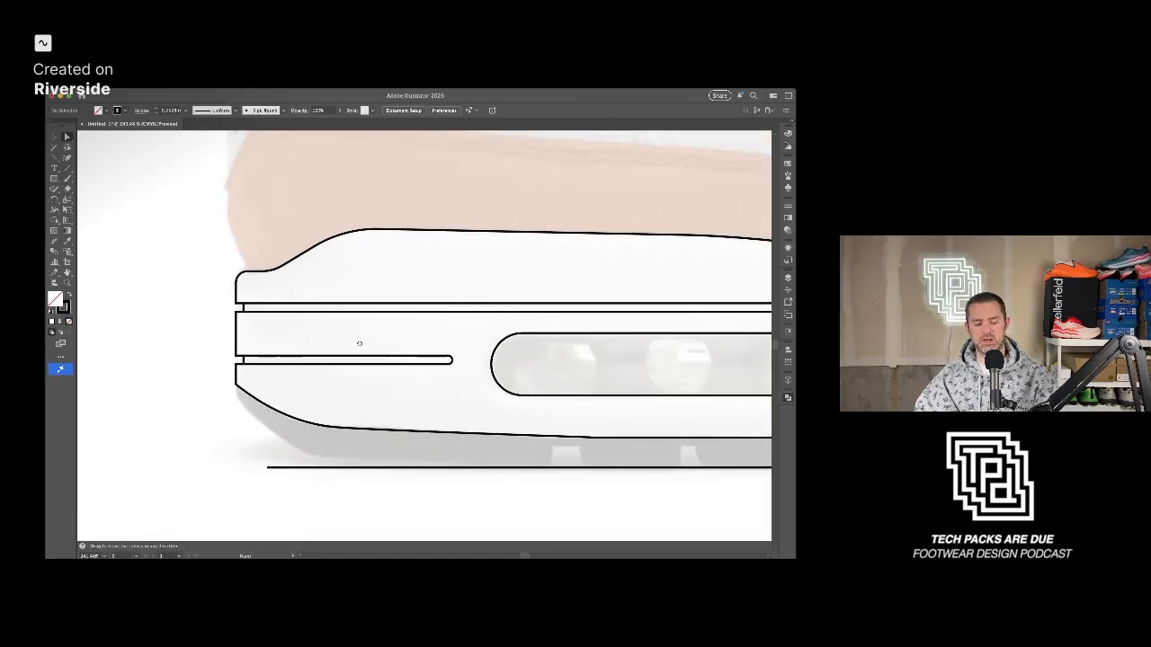
left_click_drag(362, 341, 298, 345)
scroll(297, 344, "down", 1)
scroll(298, 344, "down", 5)
left_click_drag(496, 363, 279, 359)
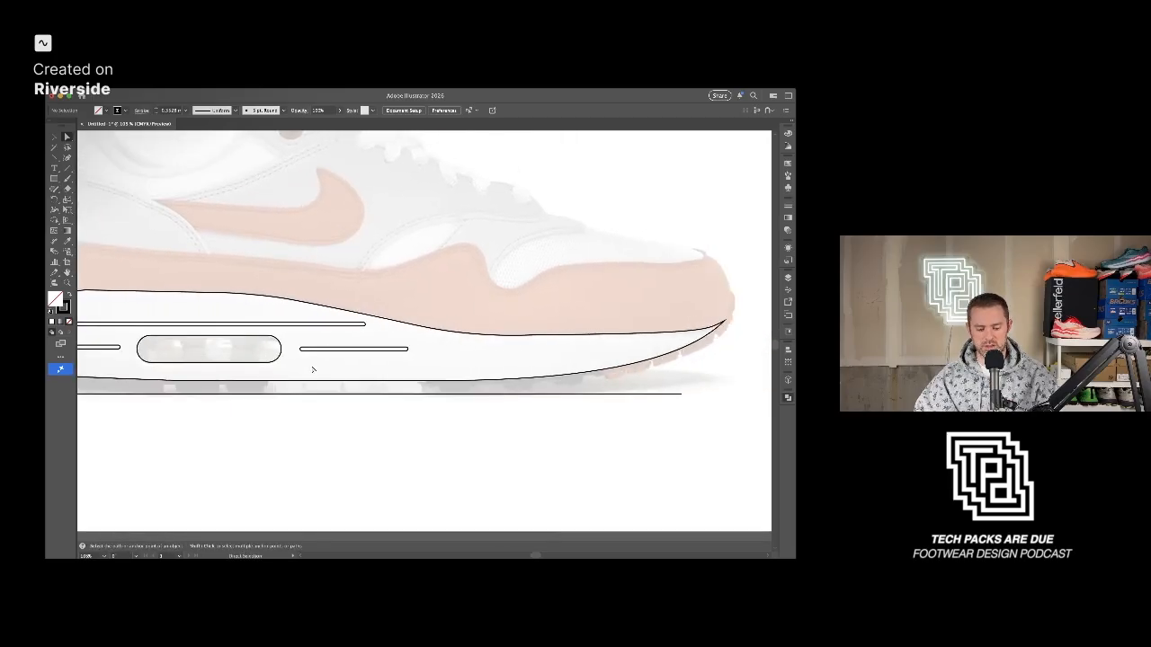
key("v")
left_click_drag(267, 440, 374, 443)
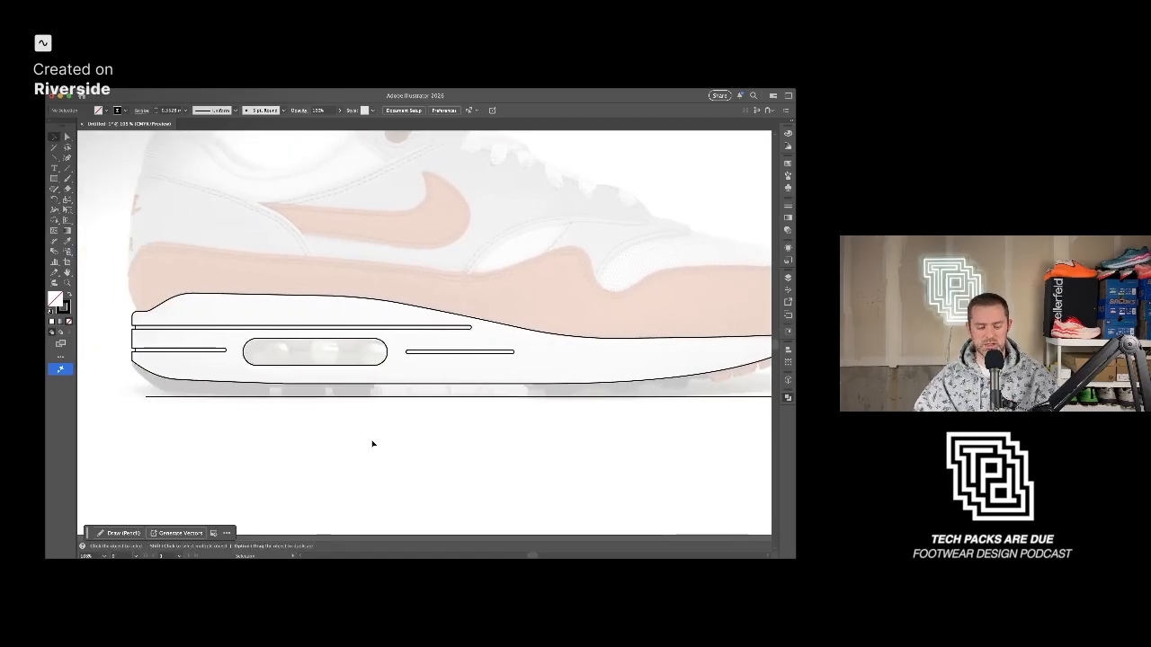
left_click_drag(442, 388, 389, 373)
scroll(250, 375, "up", 5)
scroll(380, 365, "down", 3)
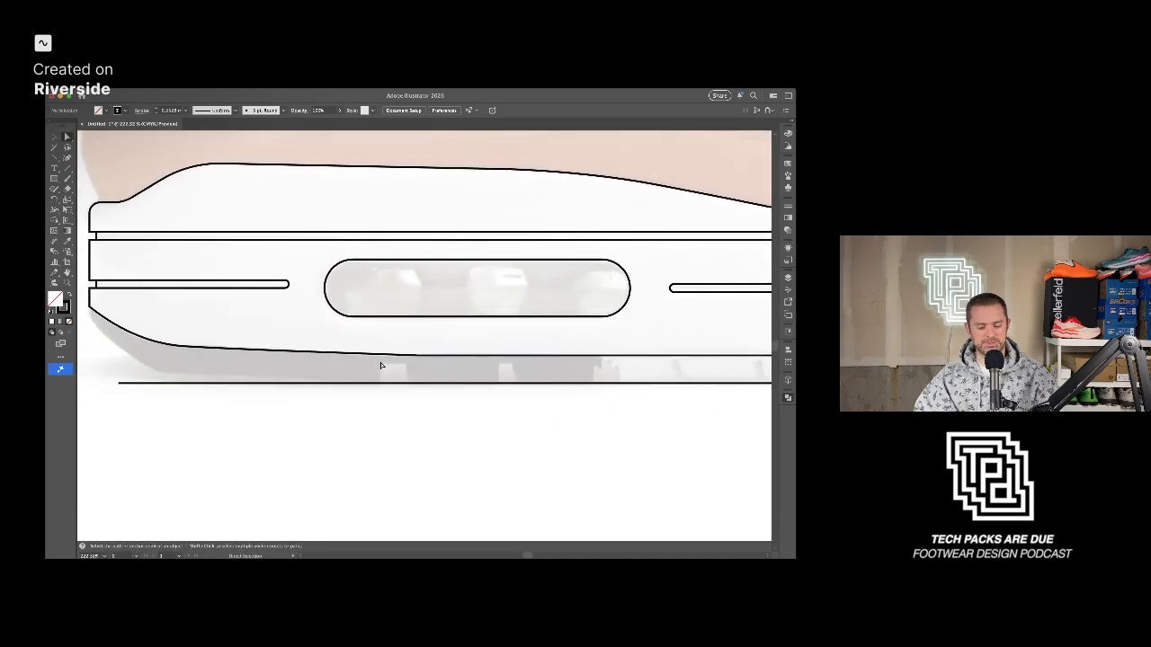
Try to flatten the midsole's rear bottom edge by moving the anchor point at the end of the heel curve.
key("a")
scroll(427, 367, "down", 2)
scroll(427, 367, "down", 1)
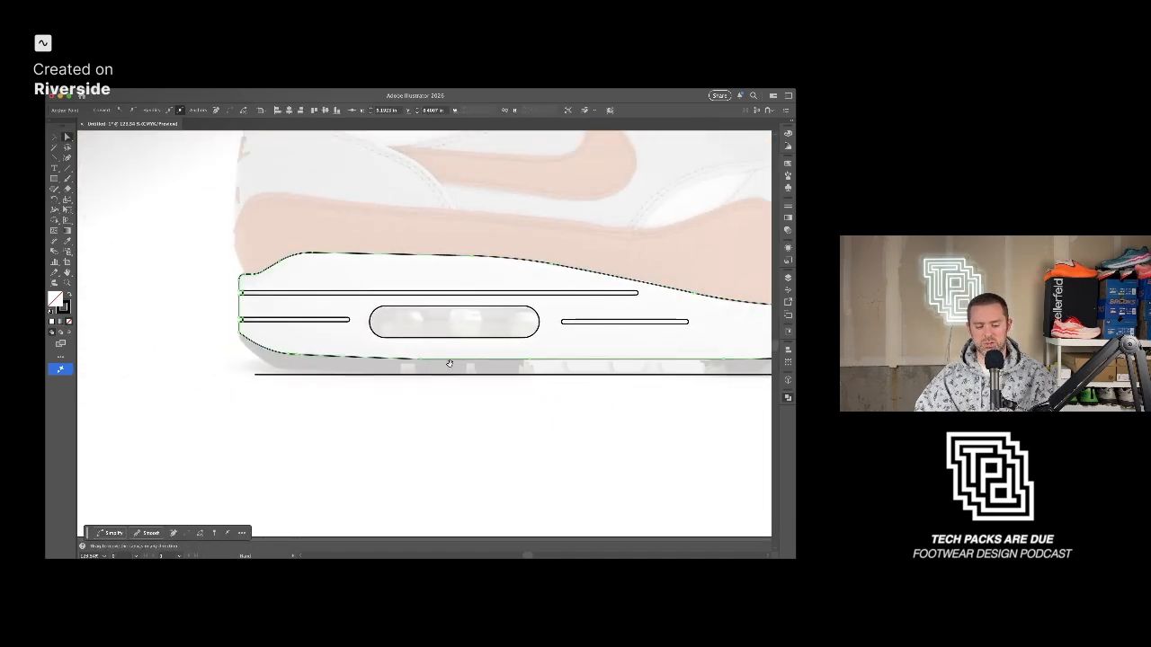
left_click_drag(427, 366, 374, 362)
scroll(356, 360, "up", 4)
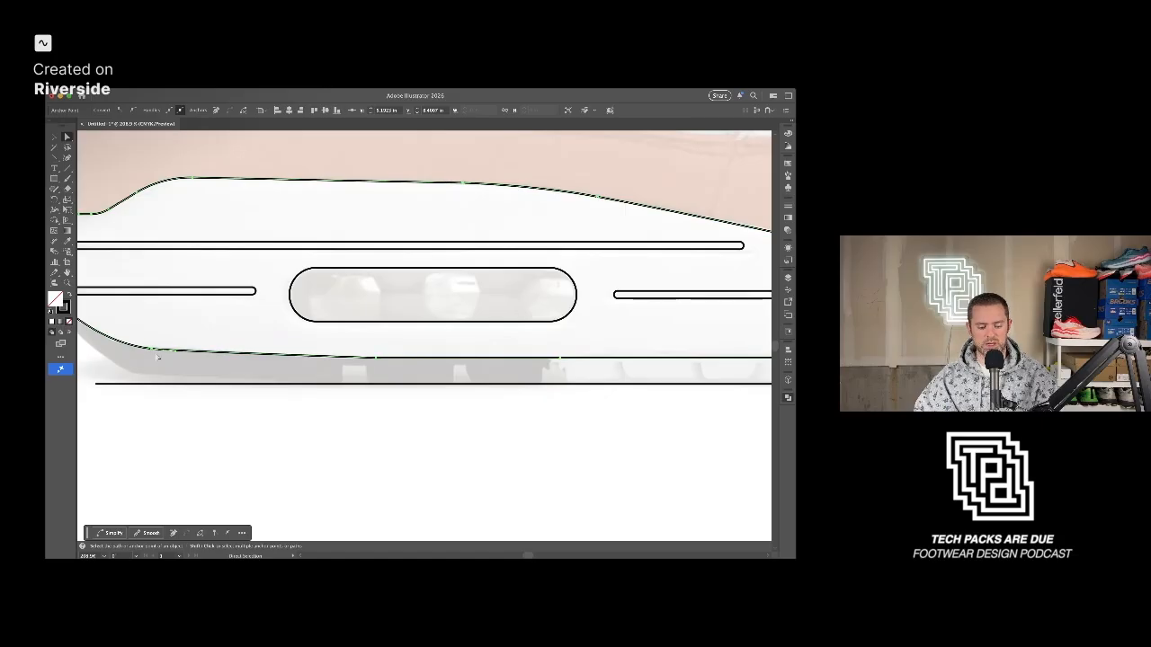
left_click_drag(156, 358, 194, 348)
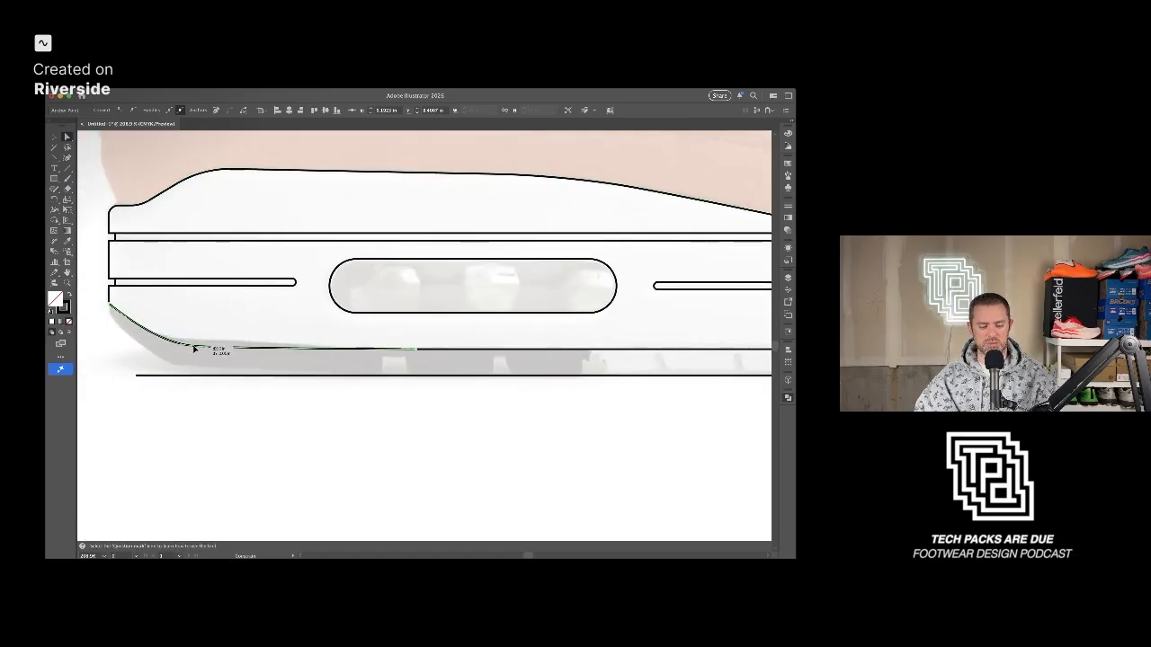
left_click(214, 347)
mouse_move(221, 349)
left_mouse_down()
mouse_move(173, 349)
mouse_move(223, 351)
left_mouse_up()
scroll(381, 366, "up", 1)
scroll(381, 366, "up", 2)
scroll(382, 366, "left", 2)
Delete the anchor point at the end of the lower heel curve and slide the next bottom-edge anchor back towards the heel.
key("minus")
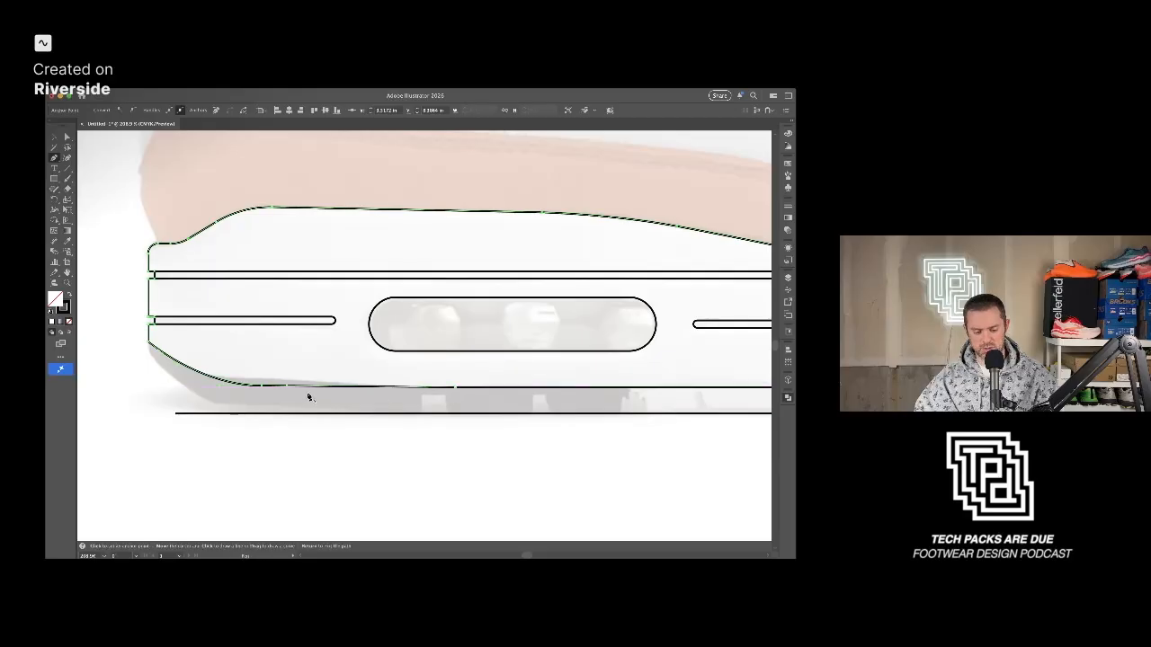
left_click(262, 388)
key("a")
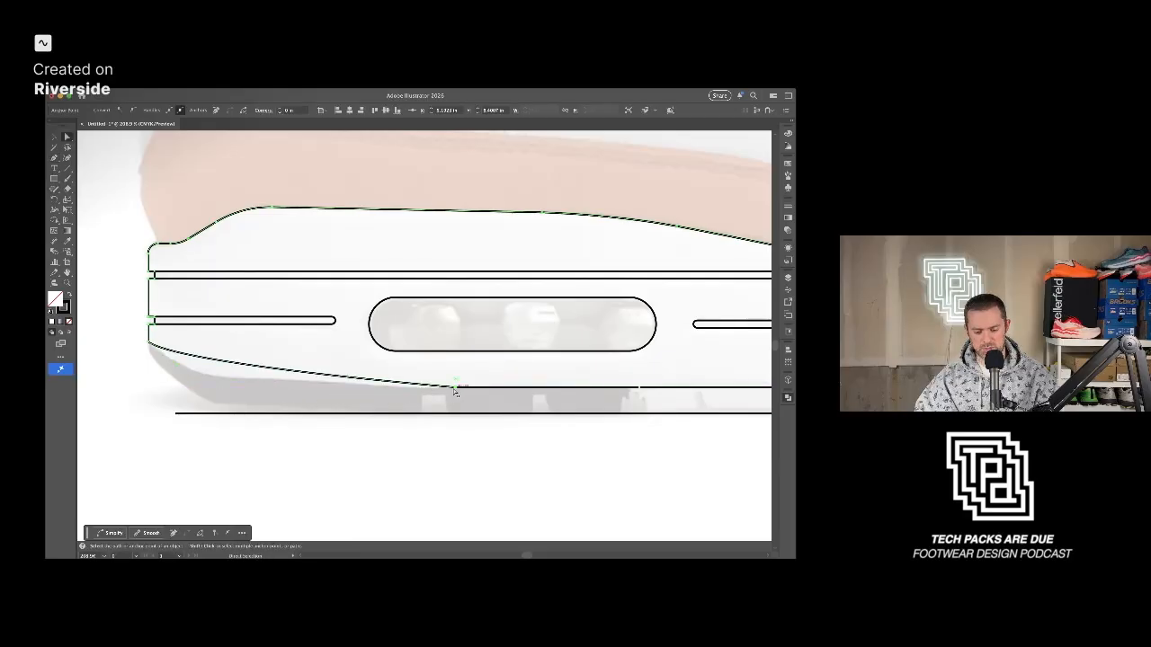
left_click_drag(455, 389, 276, 389)
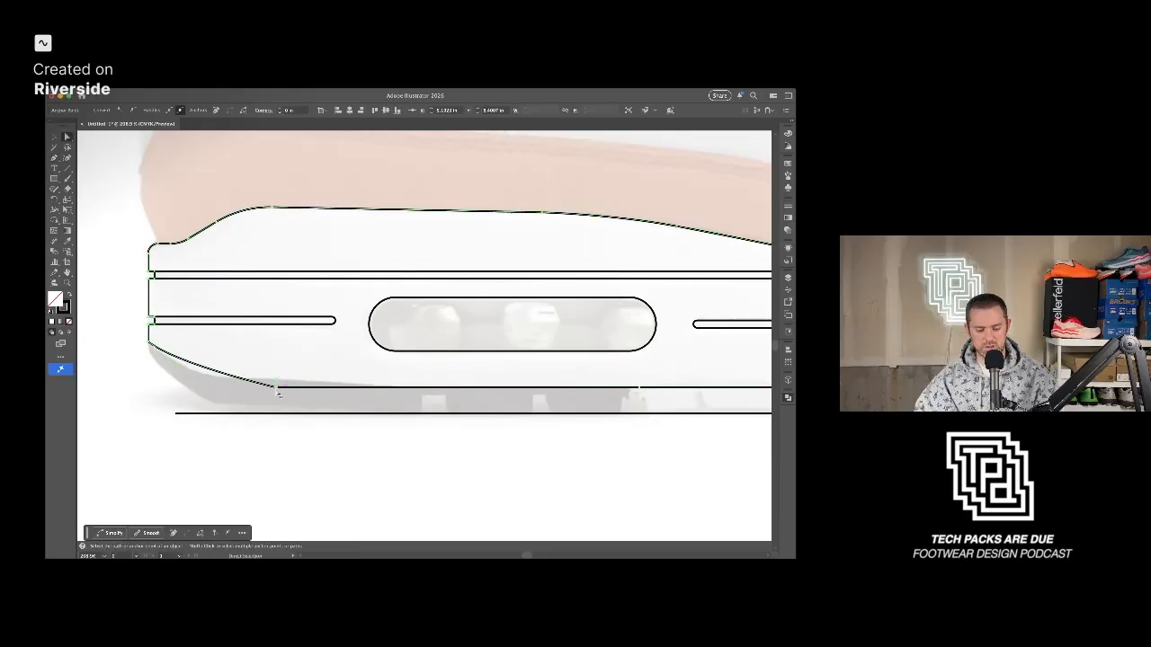
Bend the lower heel segment of the midsole into a smooth curve that runs into the flat bottom edge.
key("p")
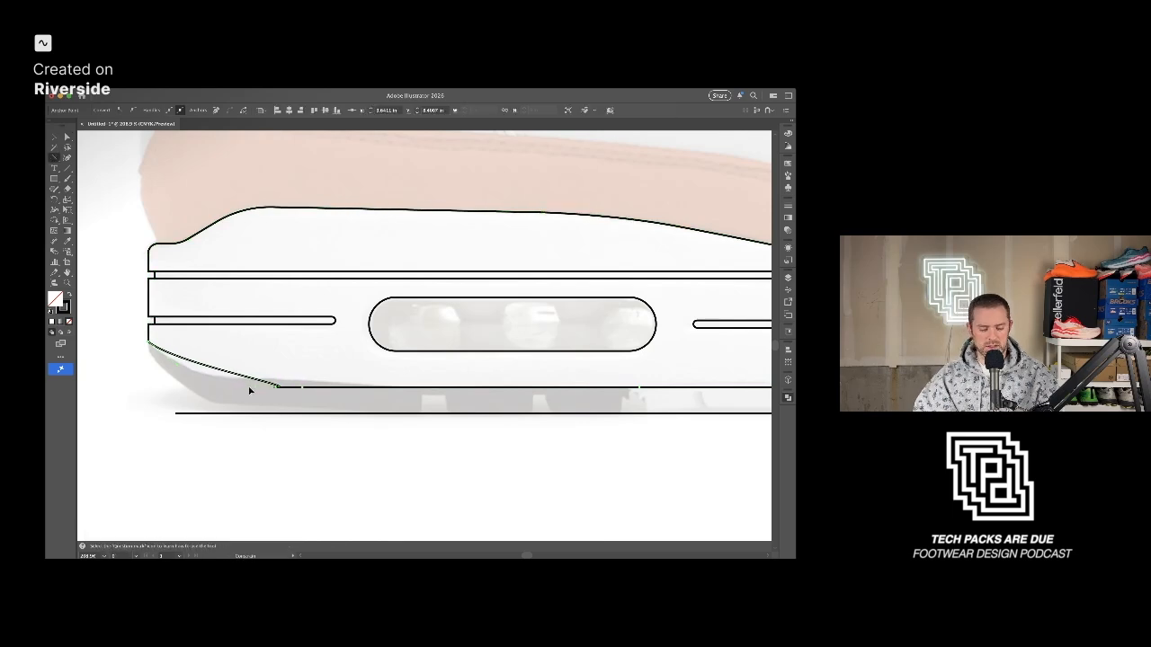
left_click_drag(298, 388, 335, 390)
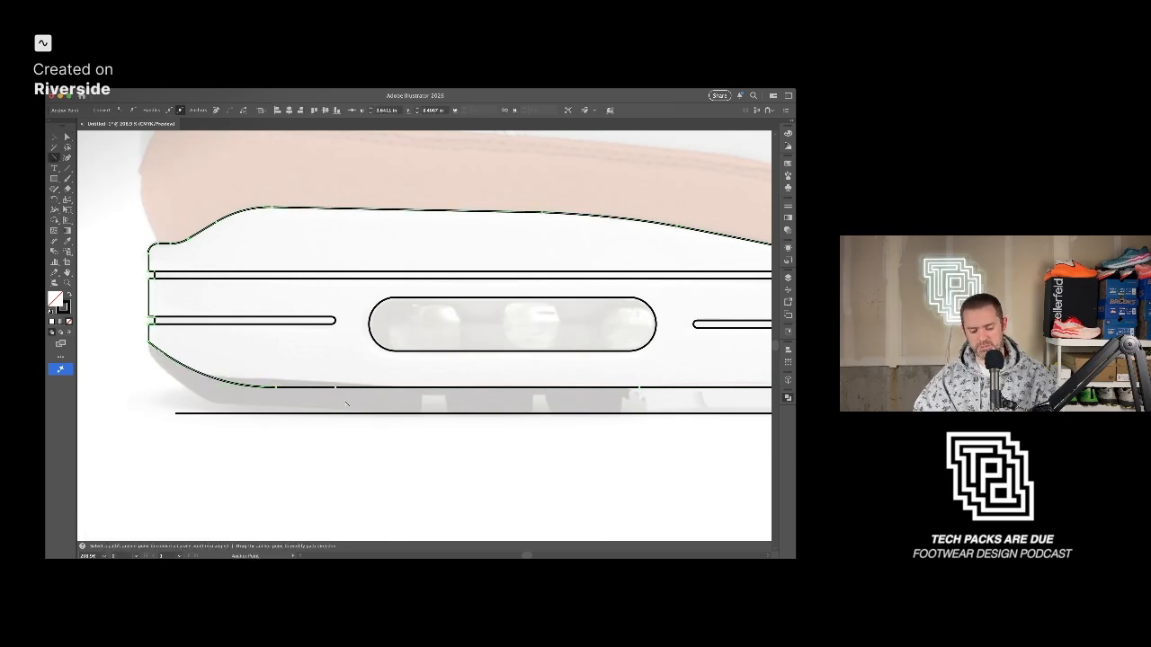
key("v")
left_click(347, 404)
scroll(348, 405, "down", 3)
scroll(387, 391, "right", 3)
scroll(393, 391, "down", 3)
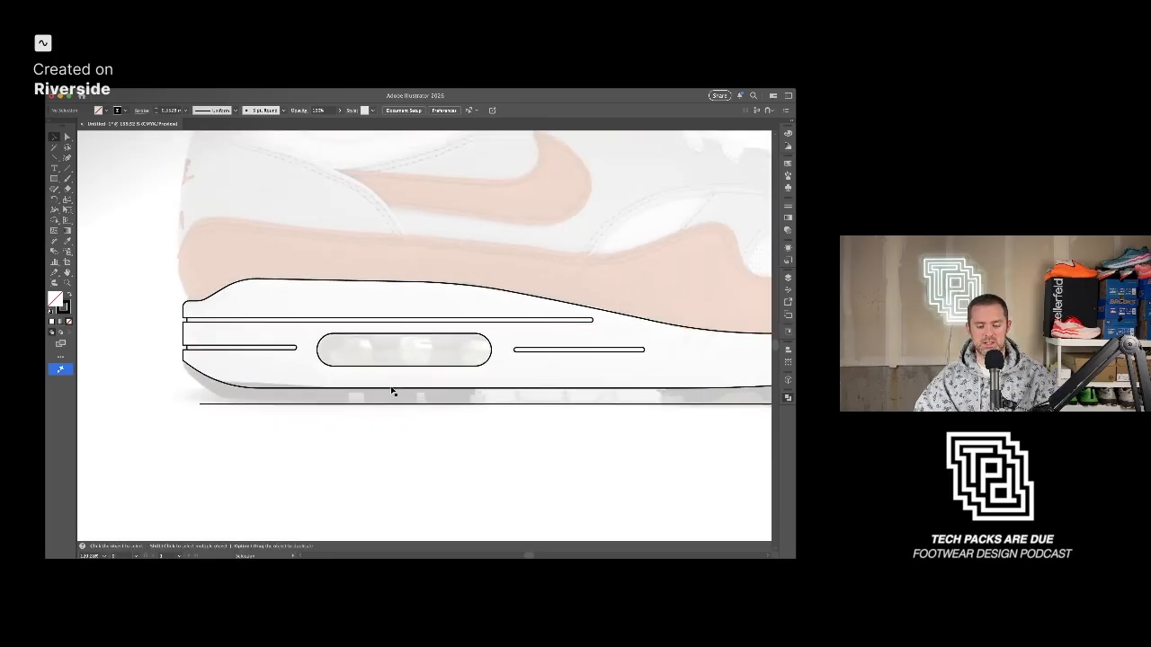
scroll(393, 391, "down", 5)
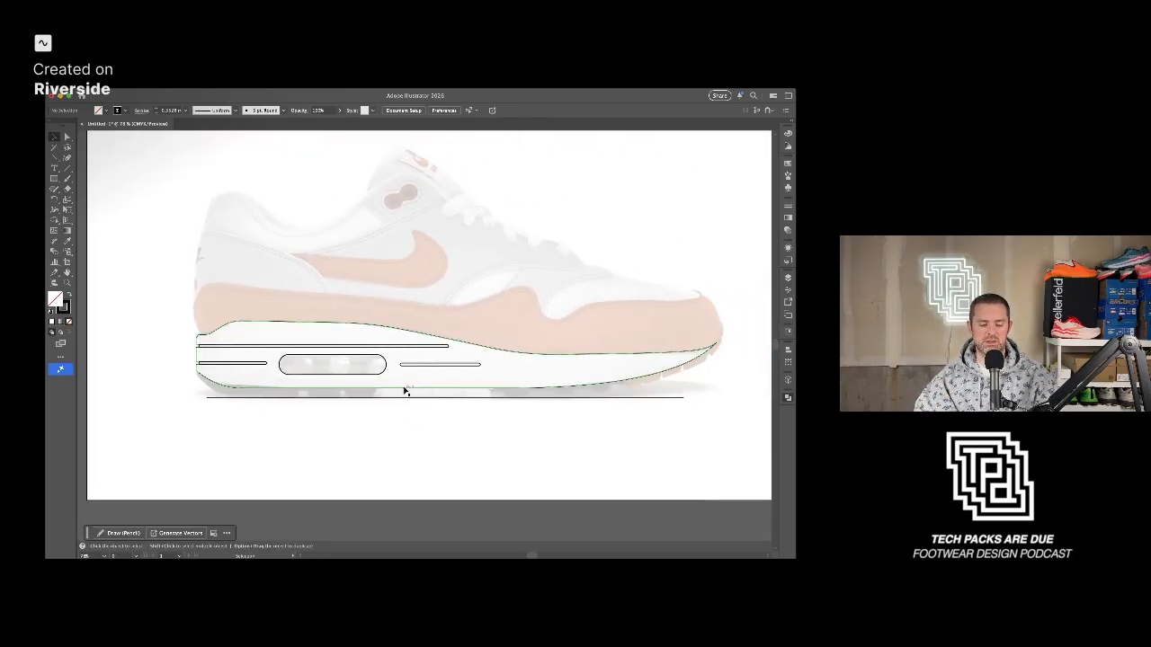
scroll(216, 378, "up", 4)
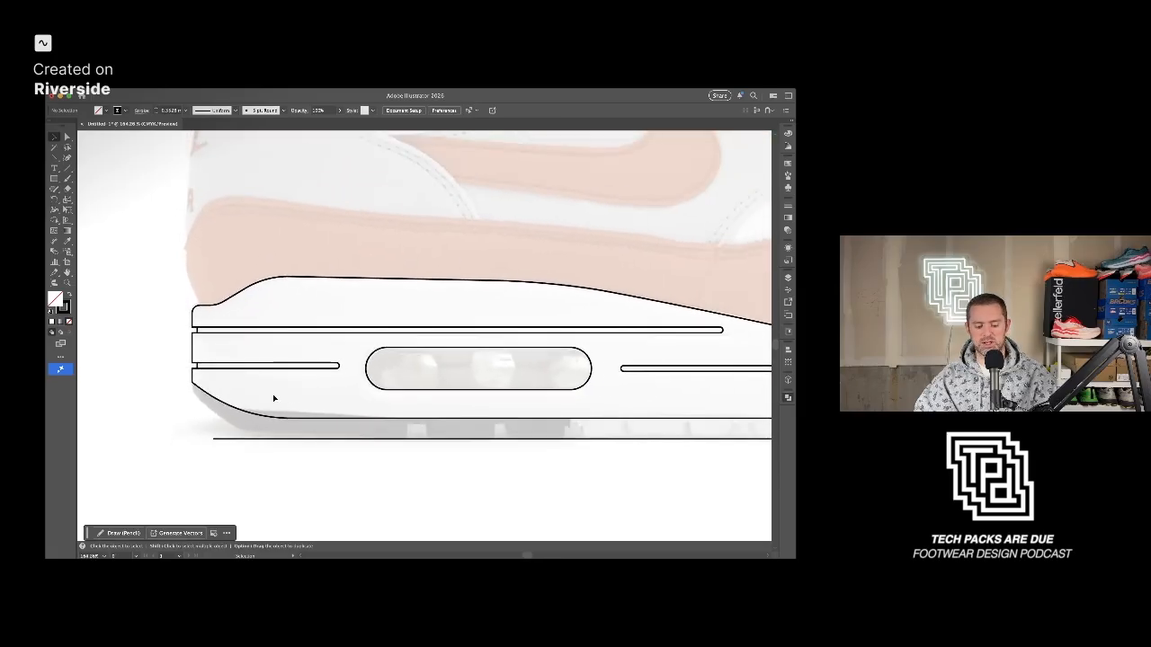
Examine the midsole outline, grooves and air window against the reference photo from heel to toe.
scroll(260, 396, "down", 2)
scroll(323, 406, "down", 4)
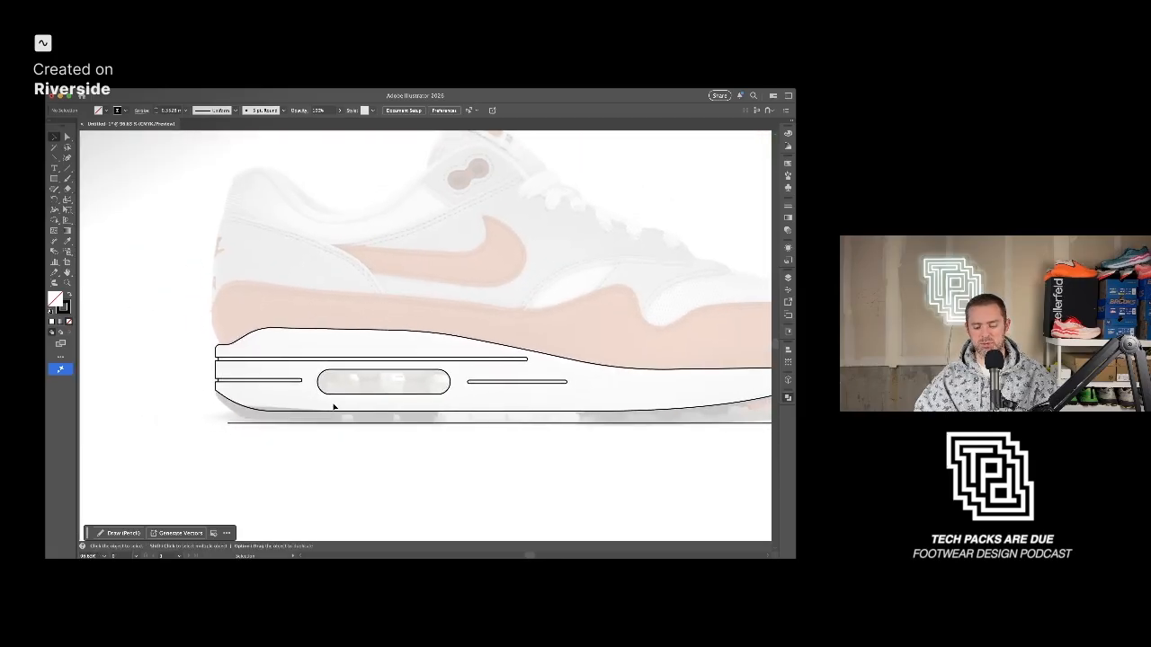
mouse_move(380, 400)
left_mouse_down()
mouse_move(201, 396)
mouse_move(380, 407)
left_mouse_up()
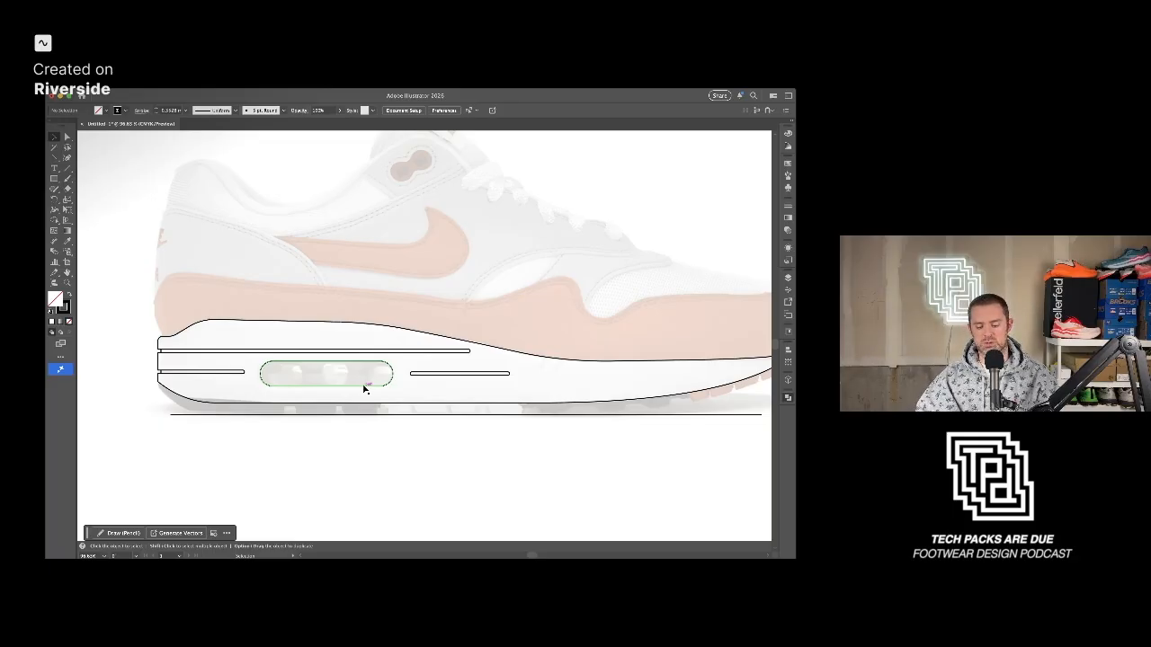
scroll(331, 420, "up", 5)
scroll(325, 415, "left", 4)
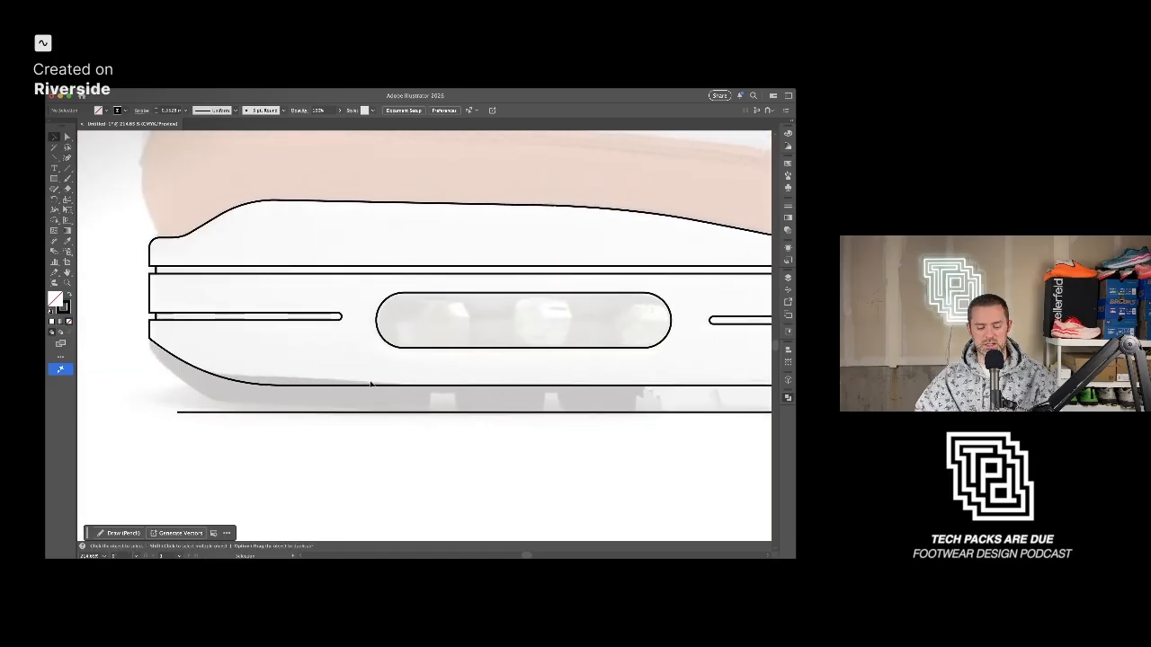
scroll(306, 400, "down", 4)
scroll(334, 390, "right", 5)
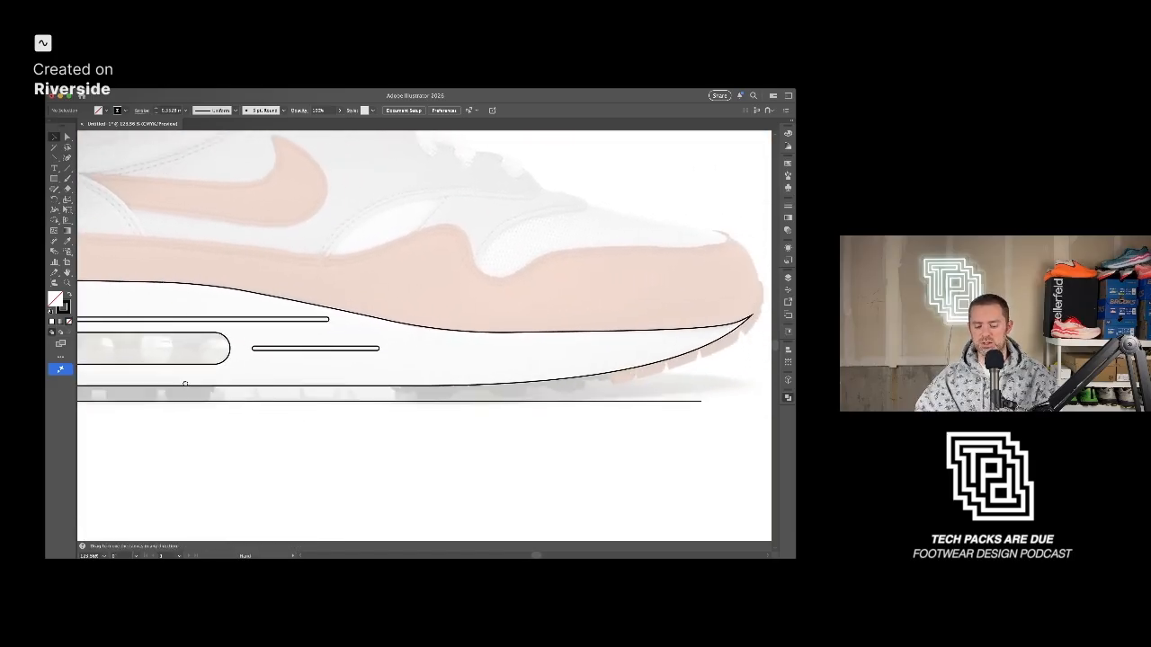
left_click_drag(478, 359, 411, 362)
scroll(411, 361, "left", 6)
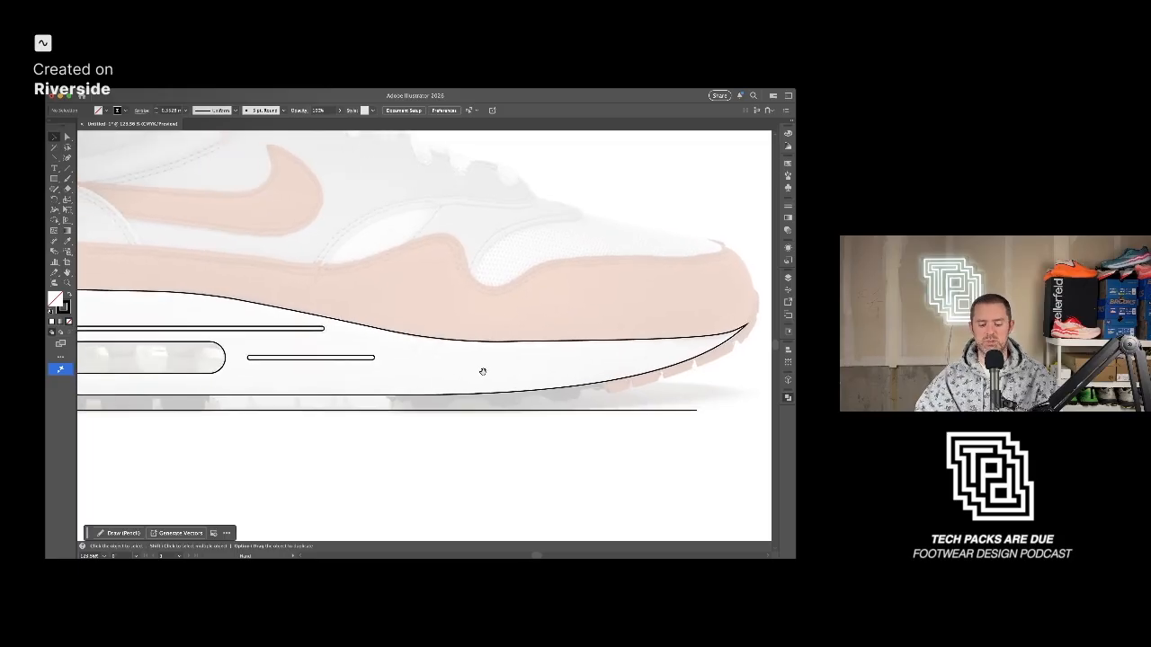
scroll(371, 340, "down", 5)
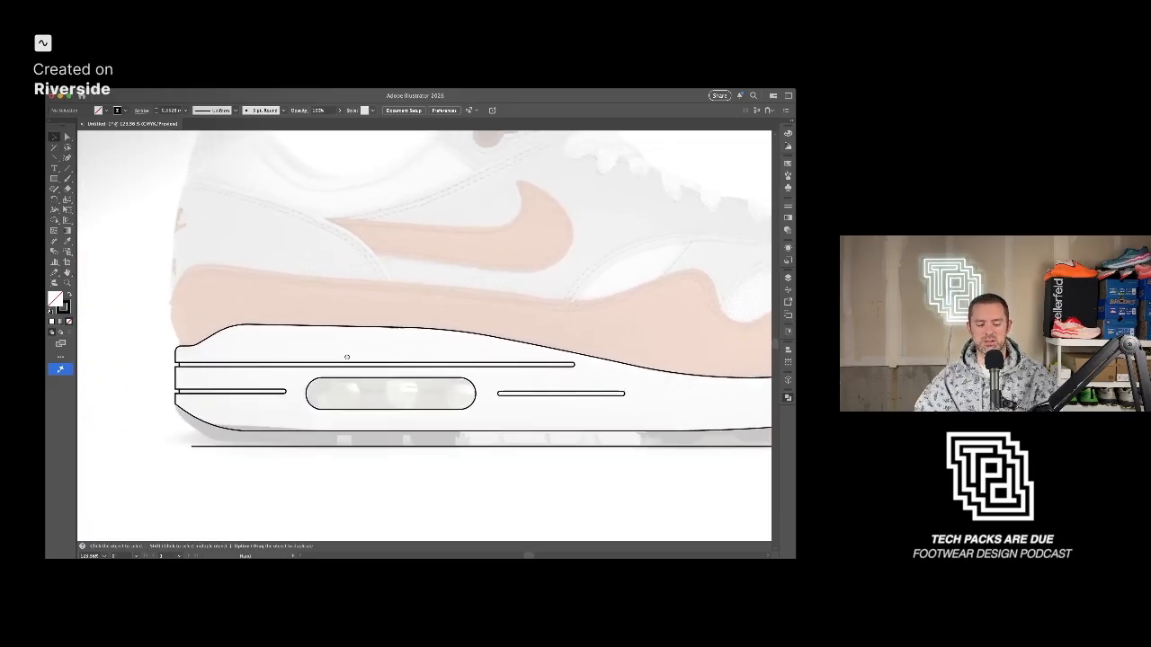
scroll(335, 366, "right", 2)
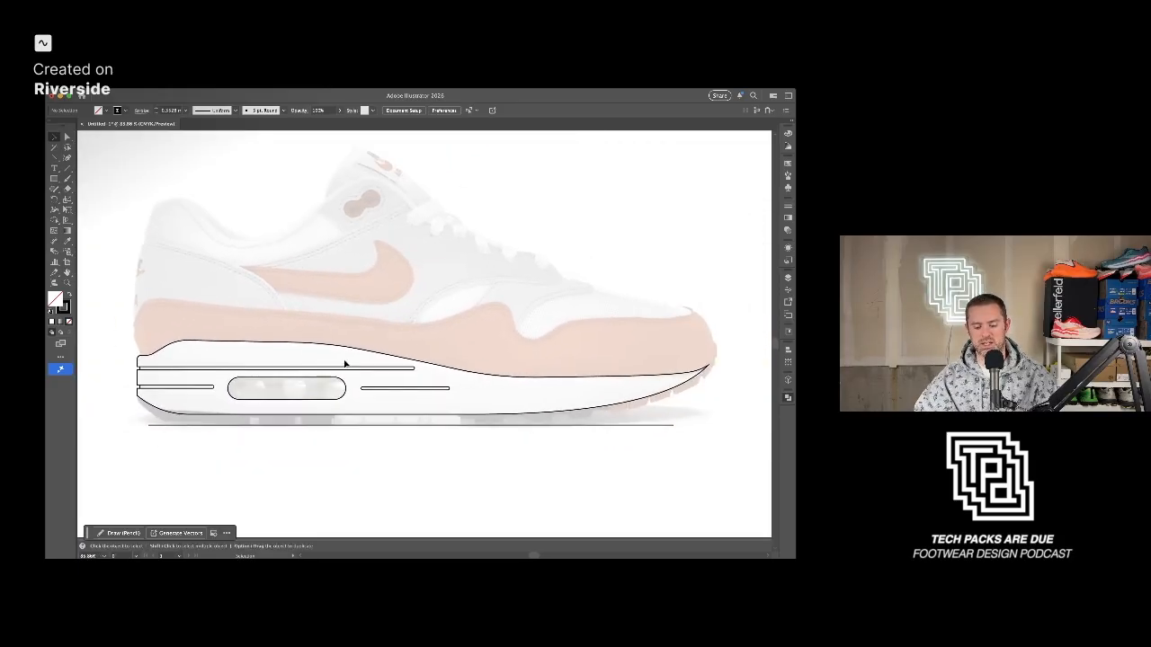
scroll(350, 366, "left", 2)
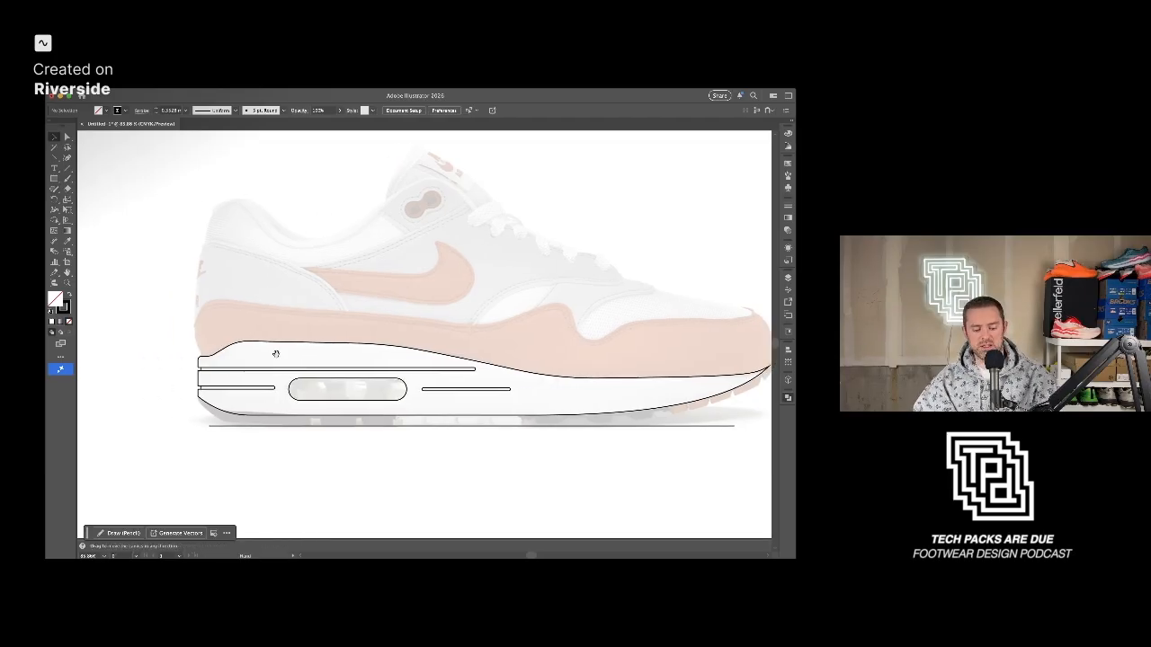
scroll(223, 351, "up", 2)
scroll(223, 351, "up", 1)
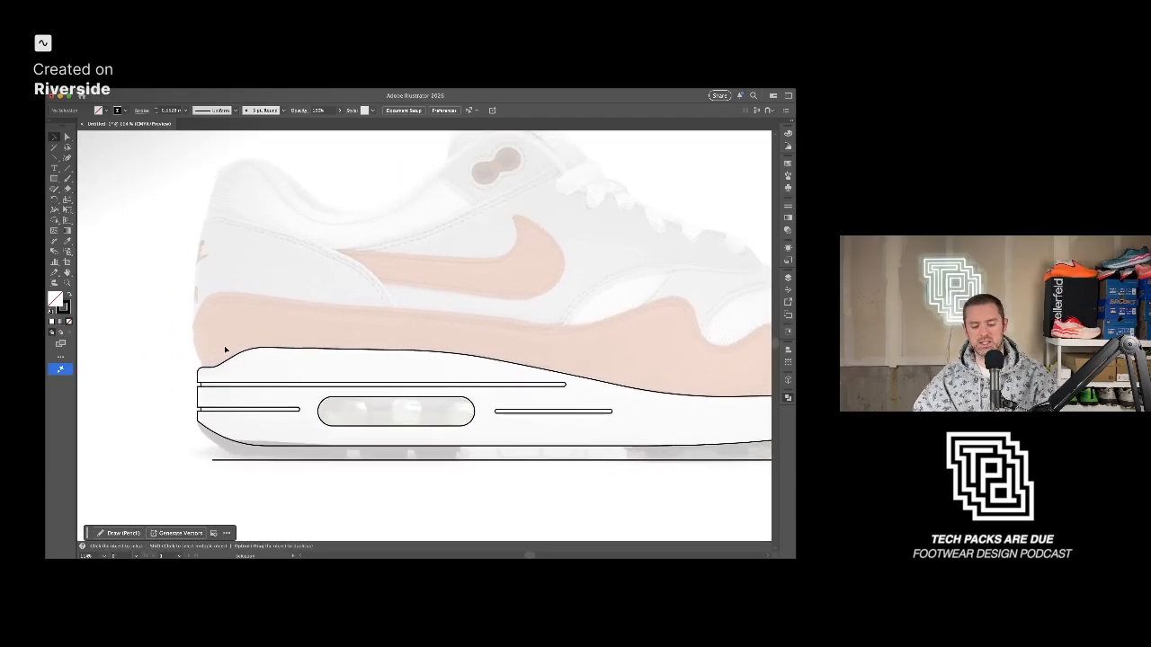
left_click_drag(322, 350, 272, 363)
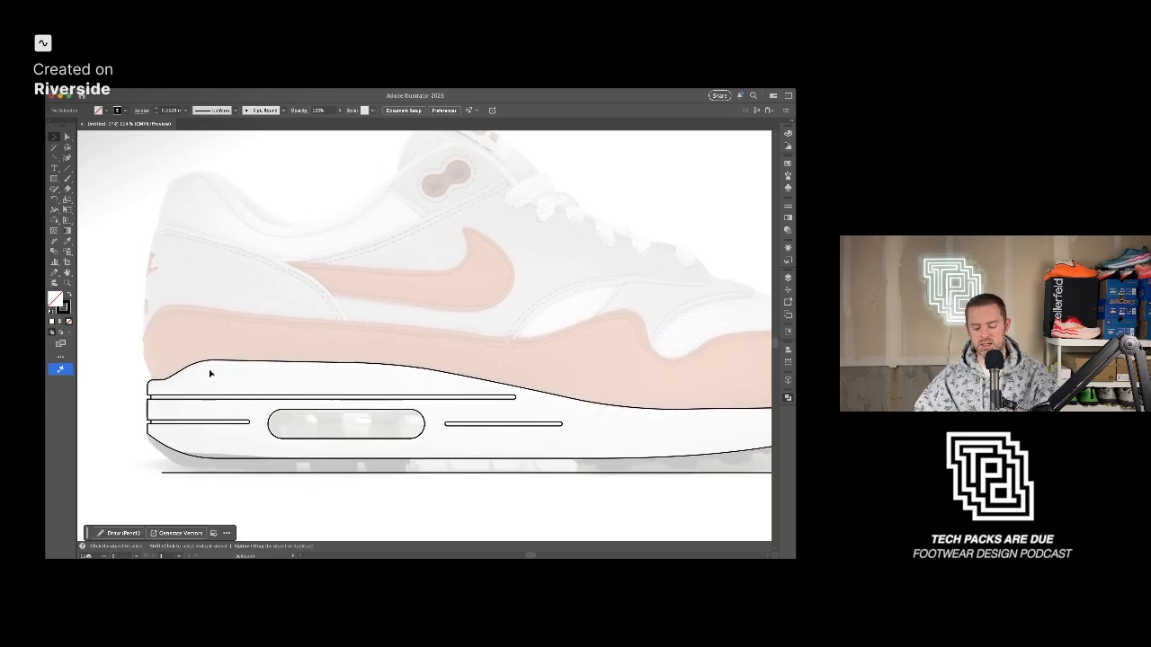
Draw the upper's rear heel line from the midsole's top heel corner up to the collar, curving its lower end outwards to follow the photo.
key("p")
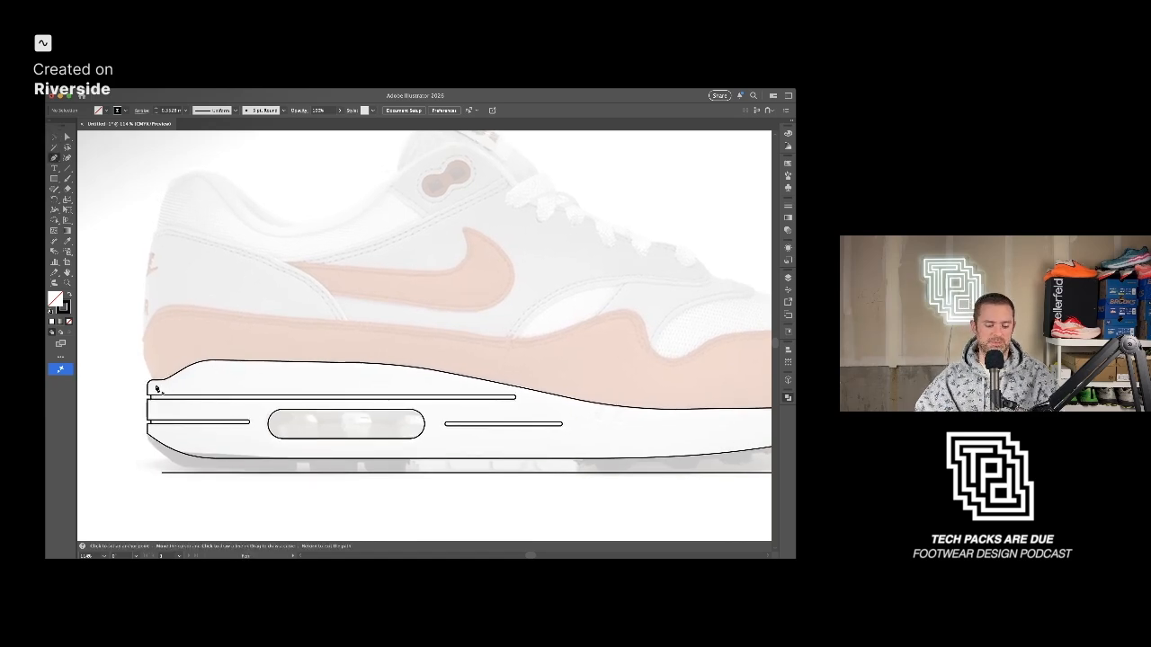
left_click(159, 385)
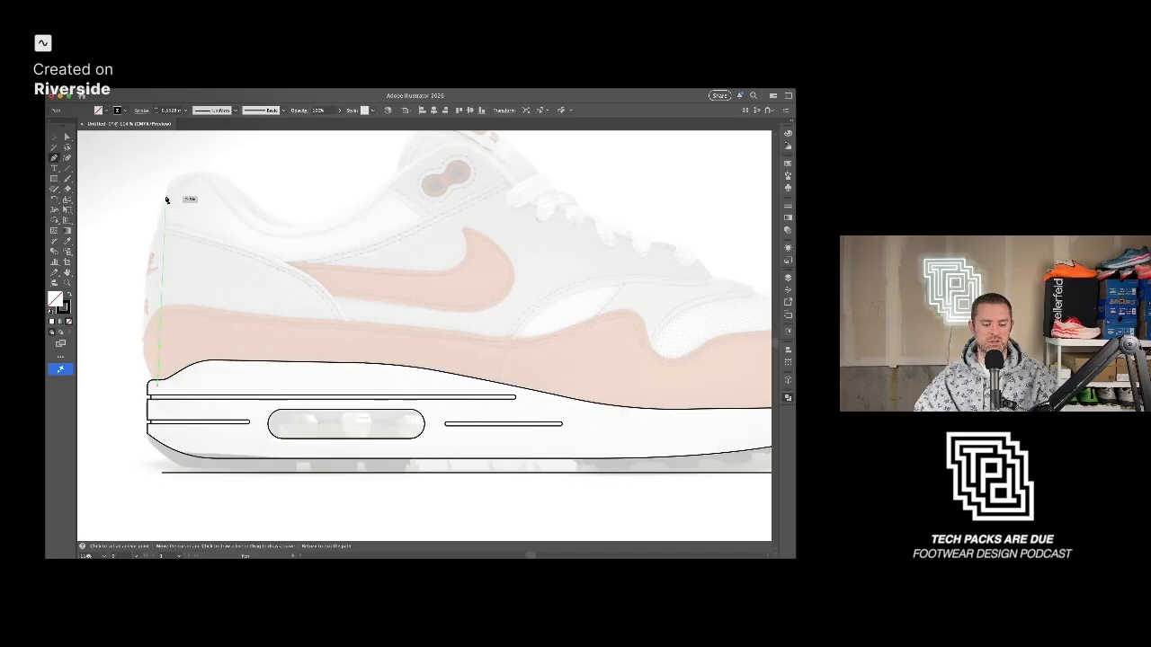
left_click_drag(187, 170, 193, 163)
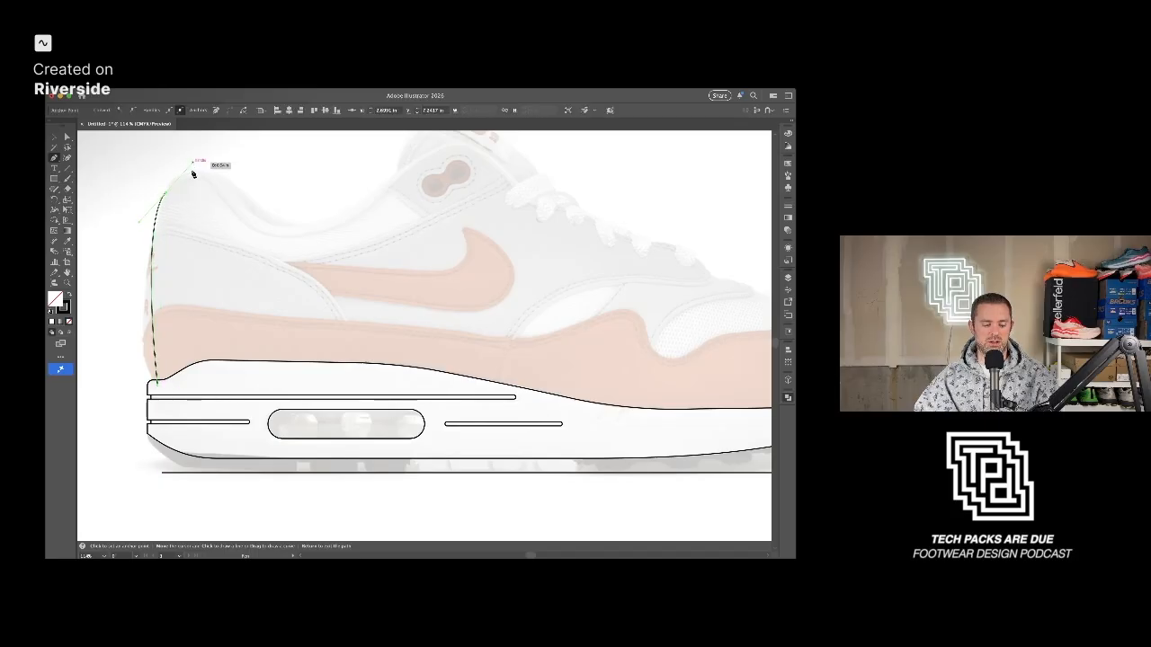
key("a")
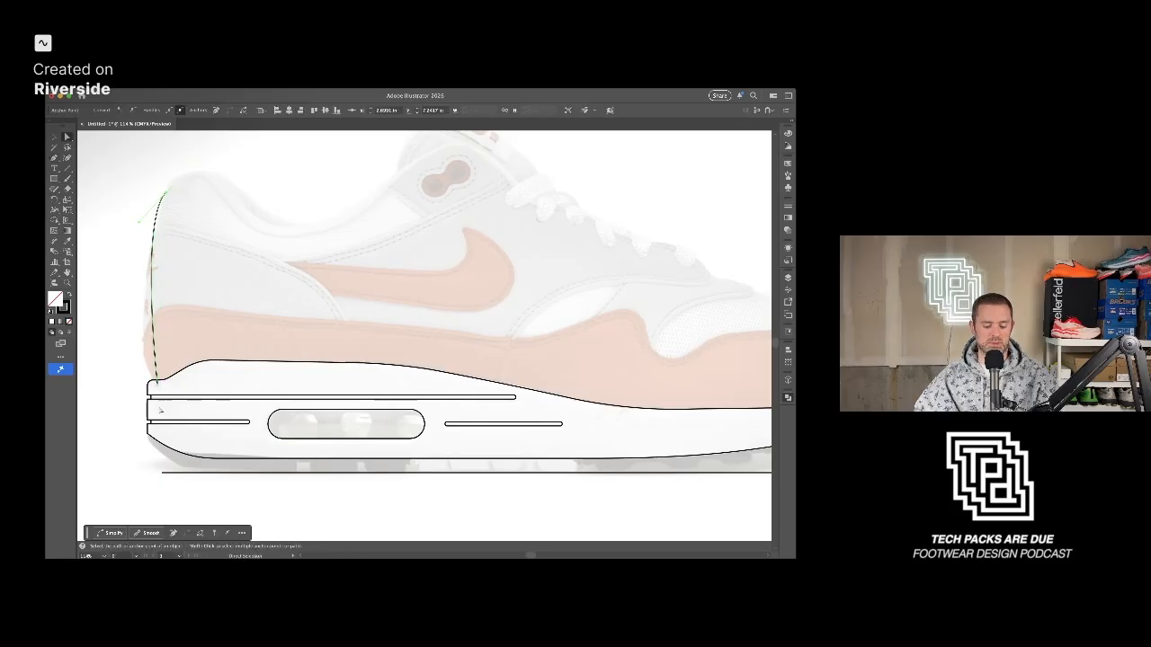
key("shift+c")
left_click_drag(157, 384, 136, 360)
key("a")
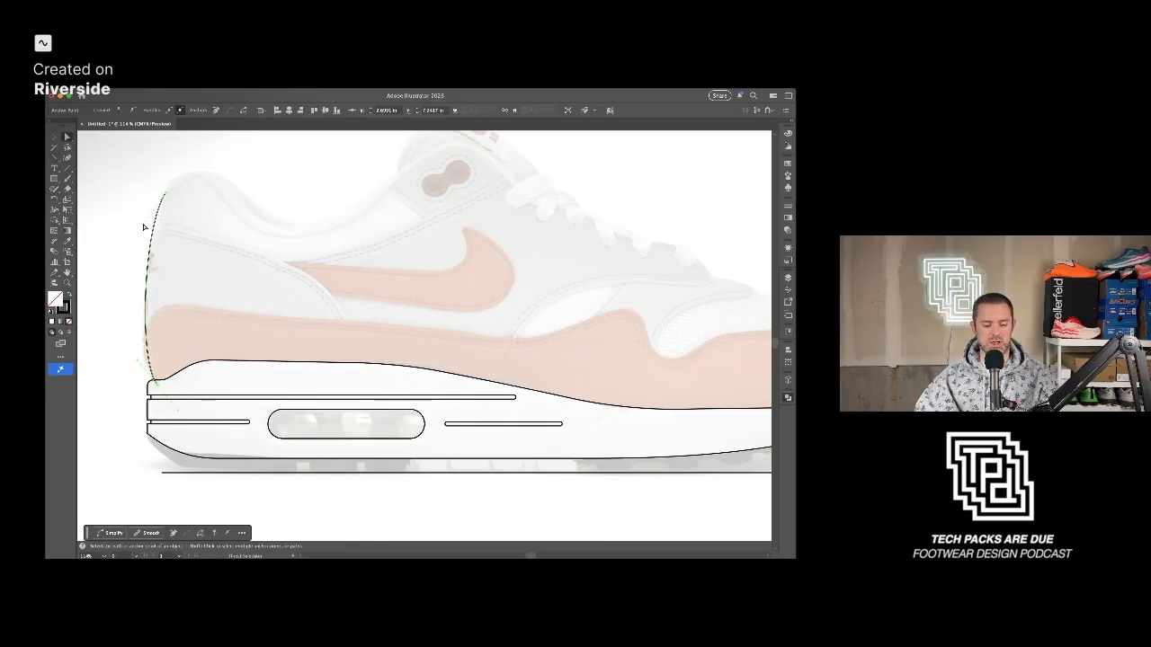
Continue the upper outline with the Pen tool from the heel line over the collar peak and through the dip of the ankle opening.
scroll(180, 197, "up", 2)
key("p")
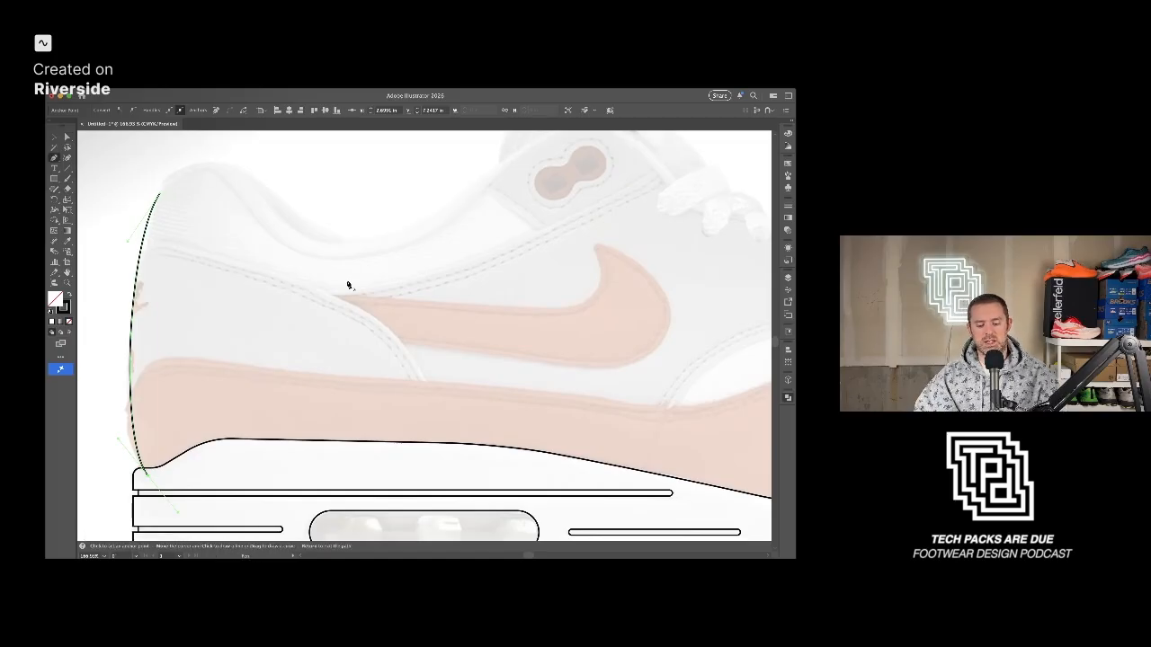
scroll(491, 237, "down", 4)
left_click_drag(577, 256, 431, 286)
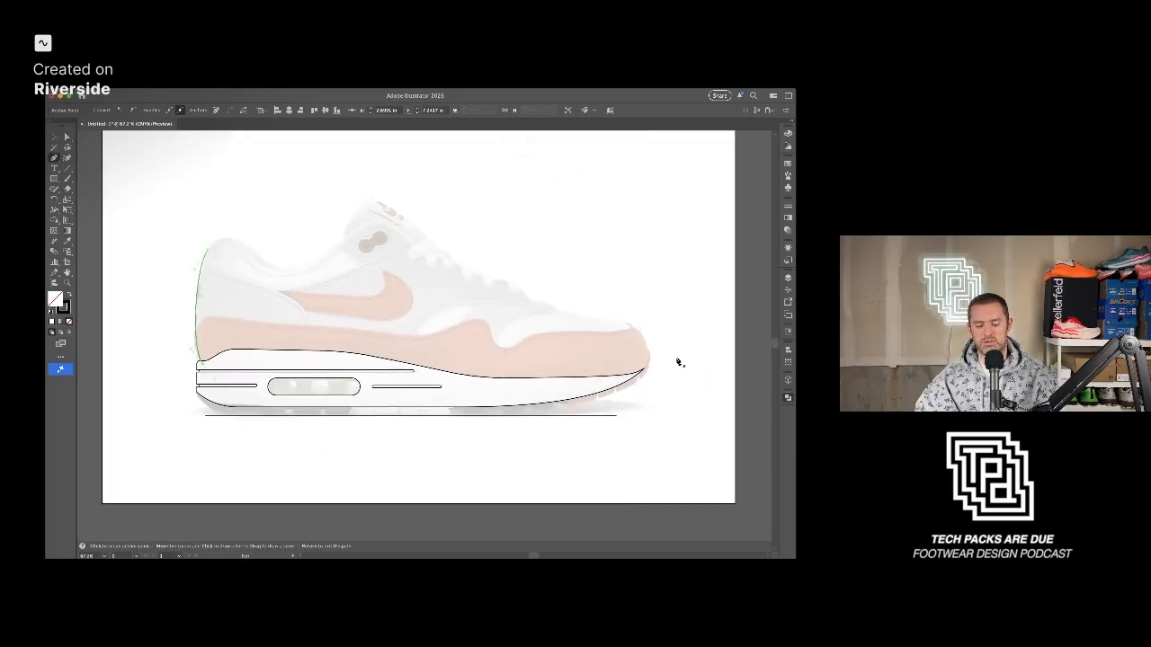
scroll(227, 263, "up", 4)
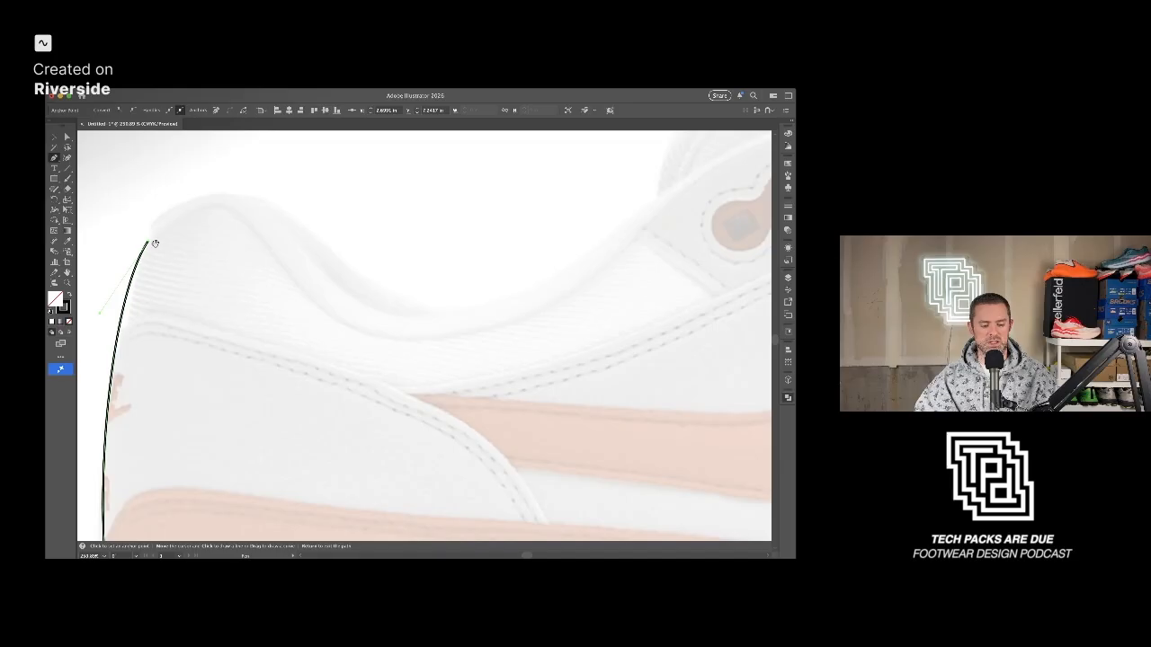
left_click(154, 242)
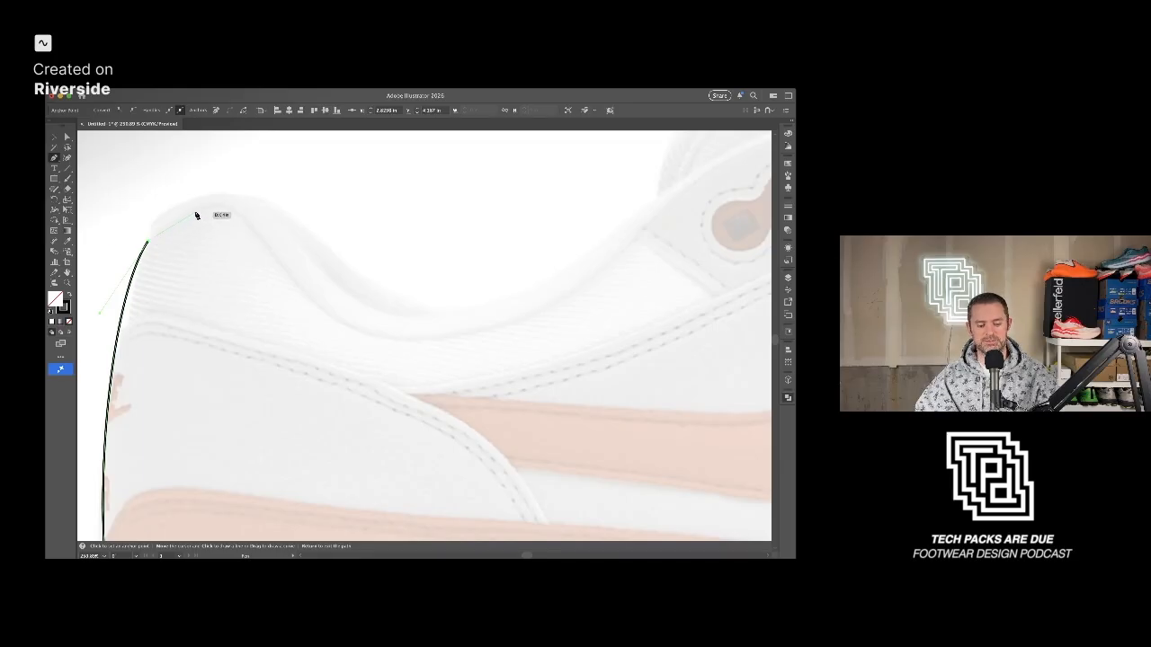
left_click(223, 201)
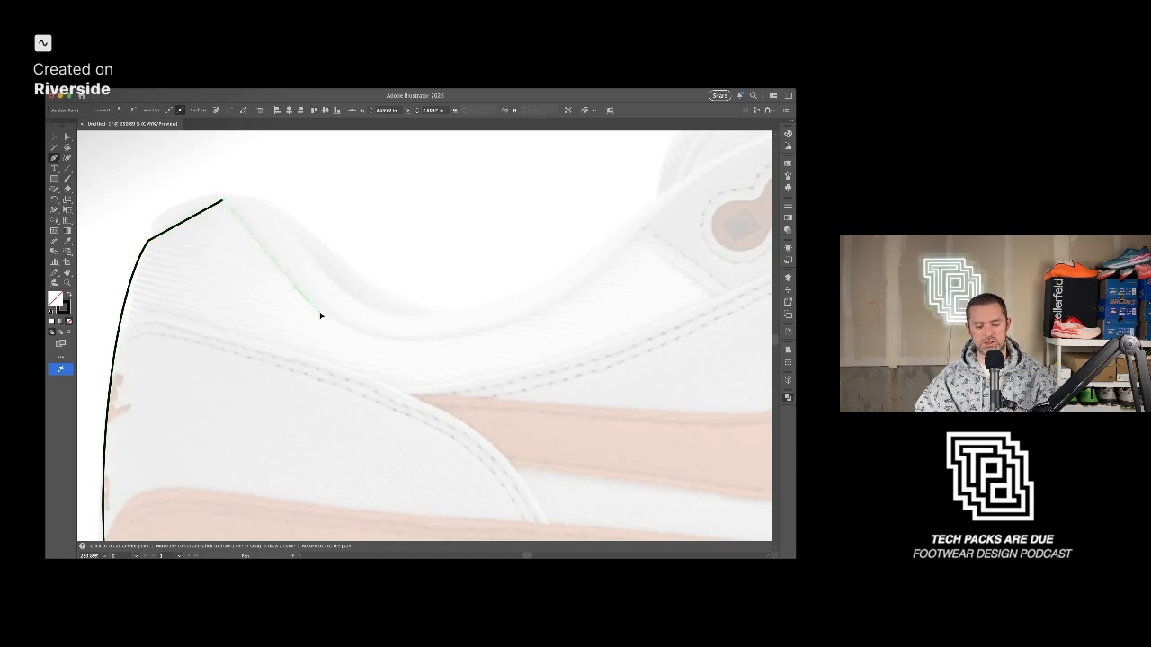
left_click_drag(329, 324, 331, 324)
left_click_drag(561, 353, 429, 370)
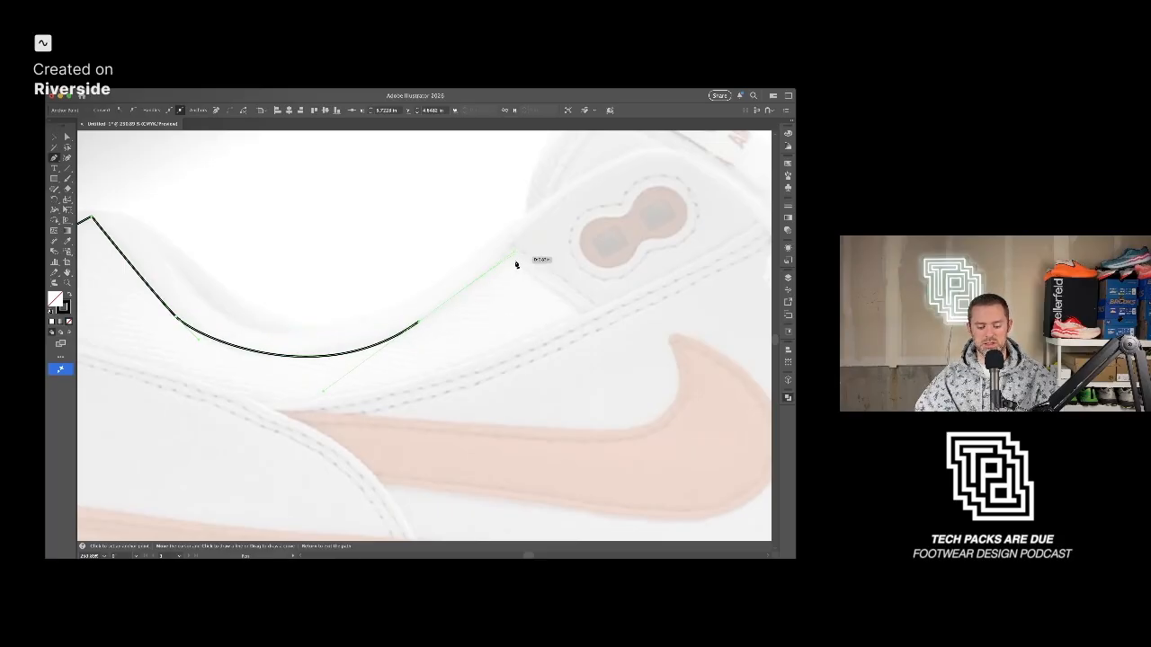
Extend the upper outline up the collar's front slope and around the rounded corner above the top eyelet.
left_click_drag(516, 260, 427, 365)
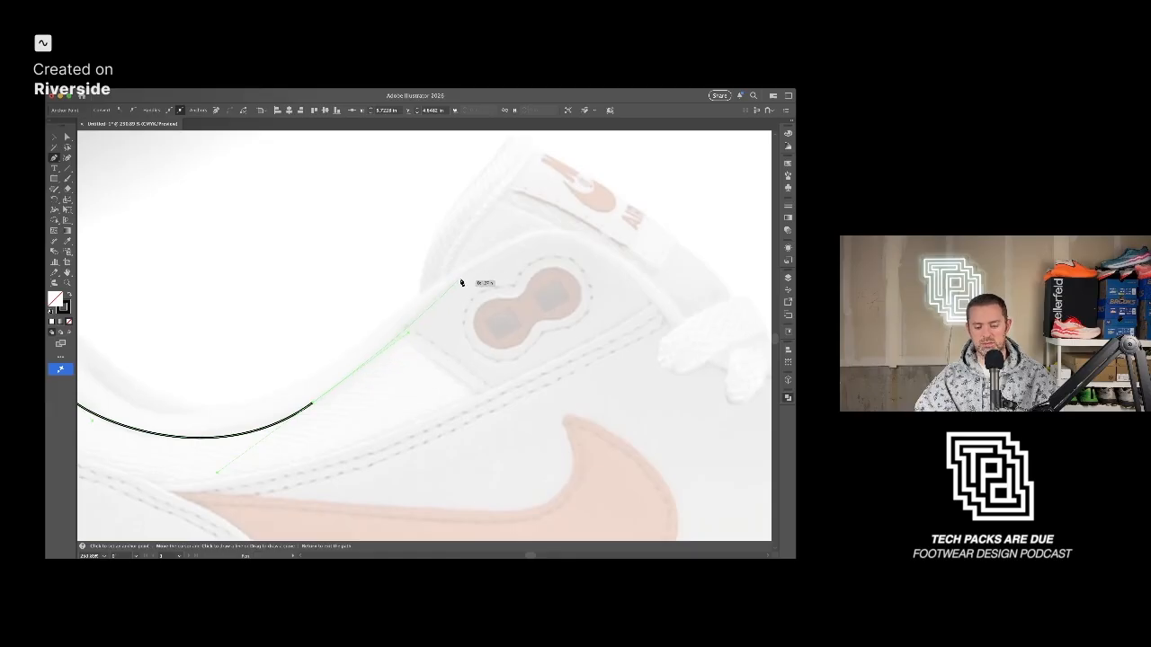
left_click(530, 237)
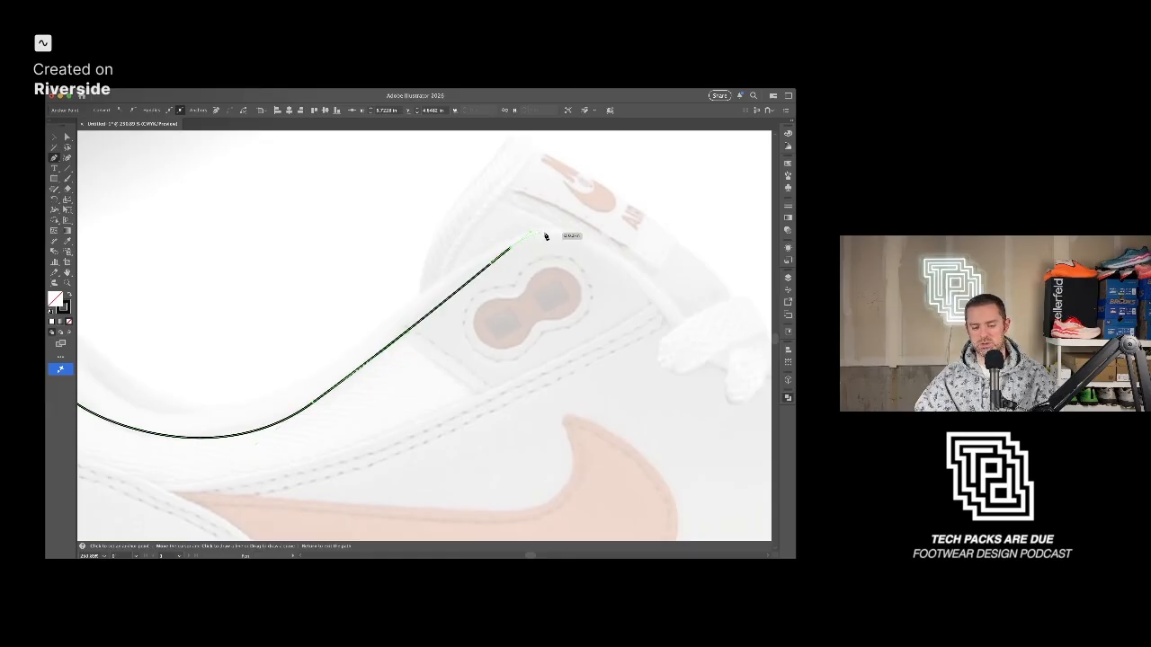
left_click(610, 261)
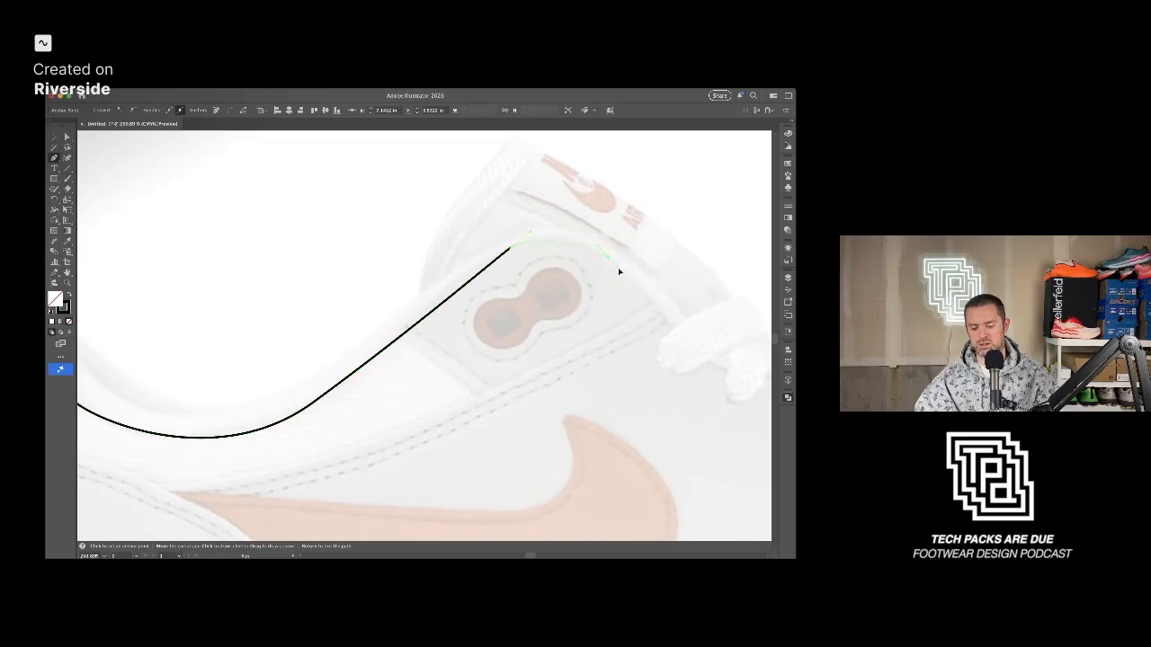
left_click_drag(637, 283, 353, 206)
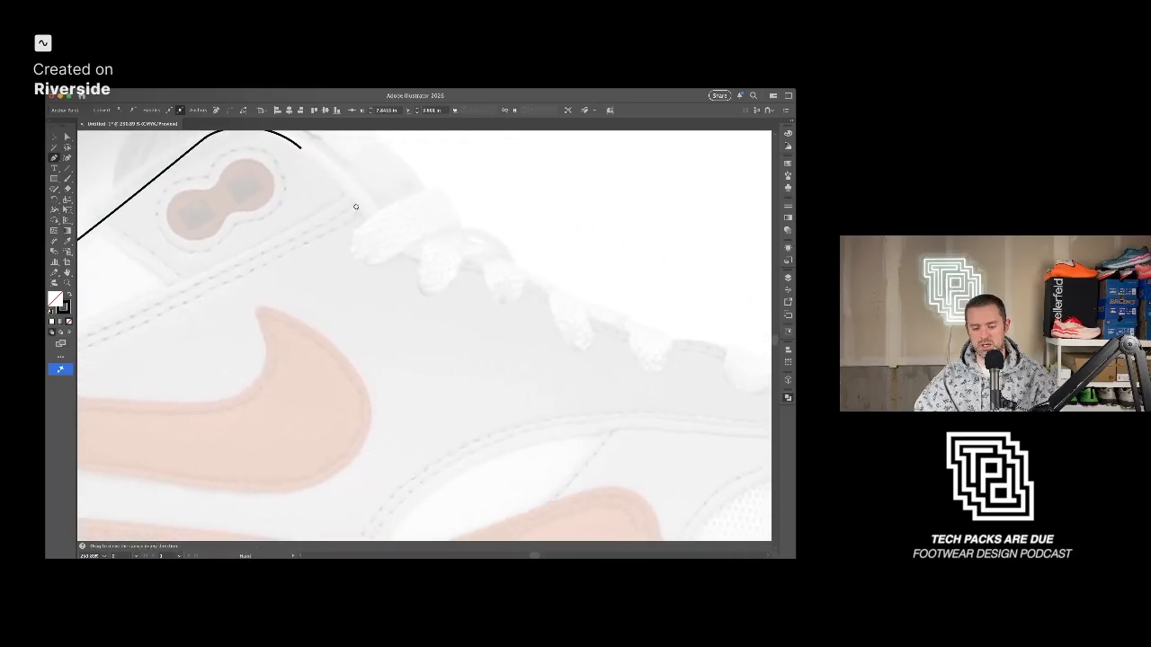
Trace the upper outline down from the top eyelet corner in smooth curves past the first laces.
left_click(368, 226)
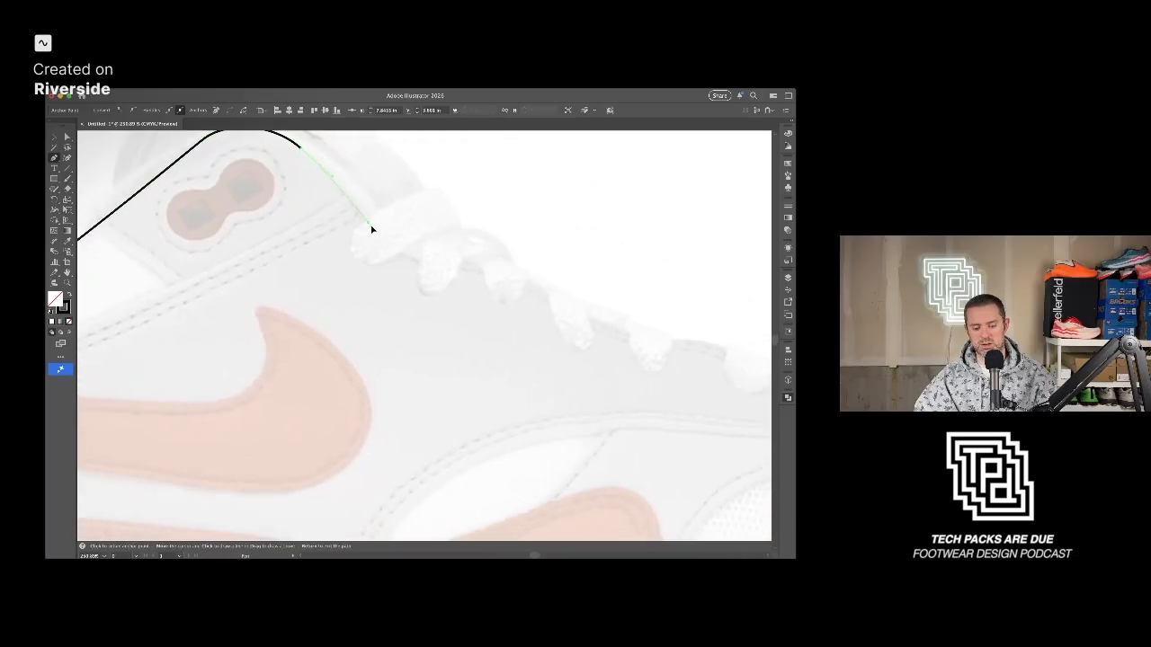
left_click(437, 267)
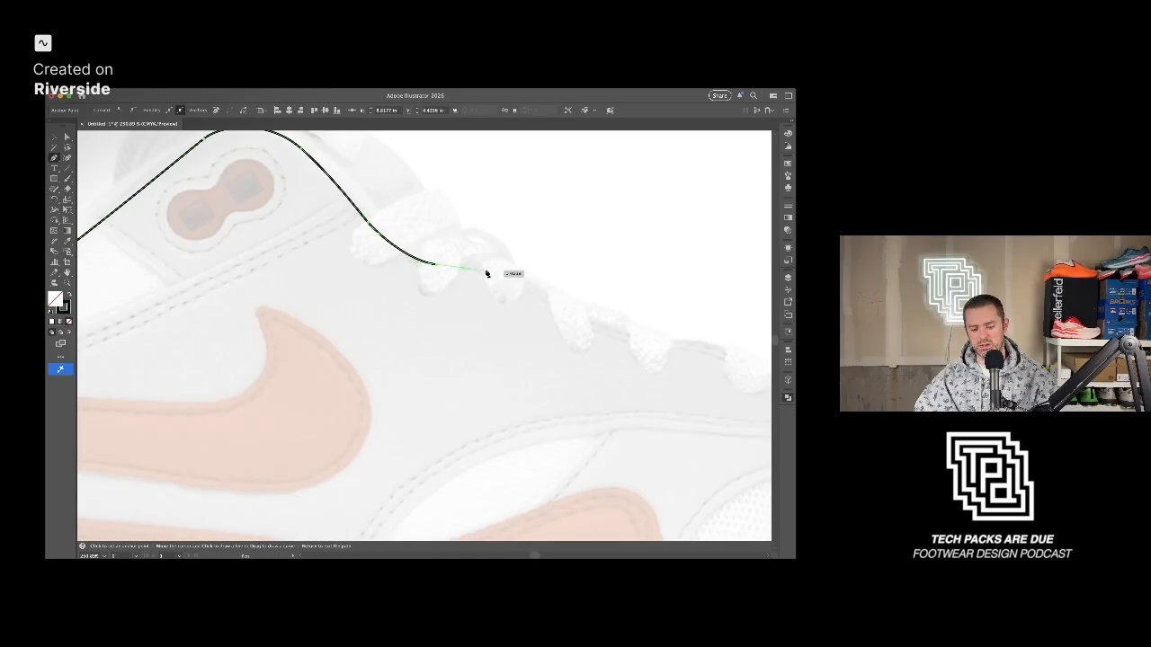
left_click(483, 268)
left_click(524, 288)
left_click_drag(530, 293, 378, 287)
left_click(371, 284)
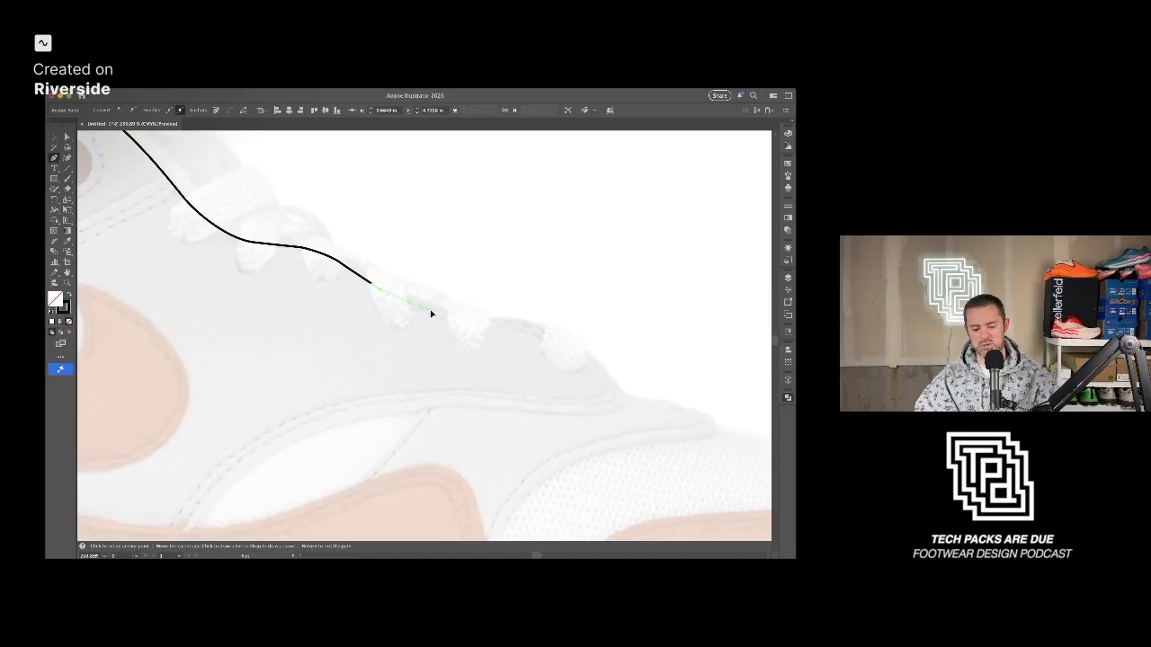
Carry the upper outline past the lower laces and down to the start of the toe box.
left_click(418, 306)
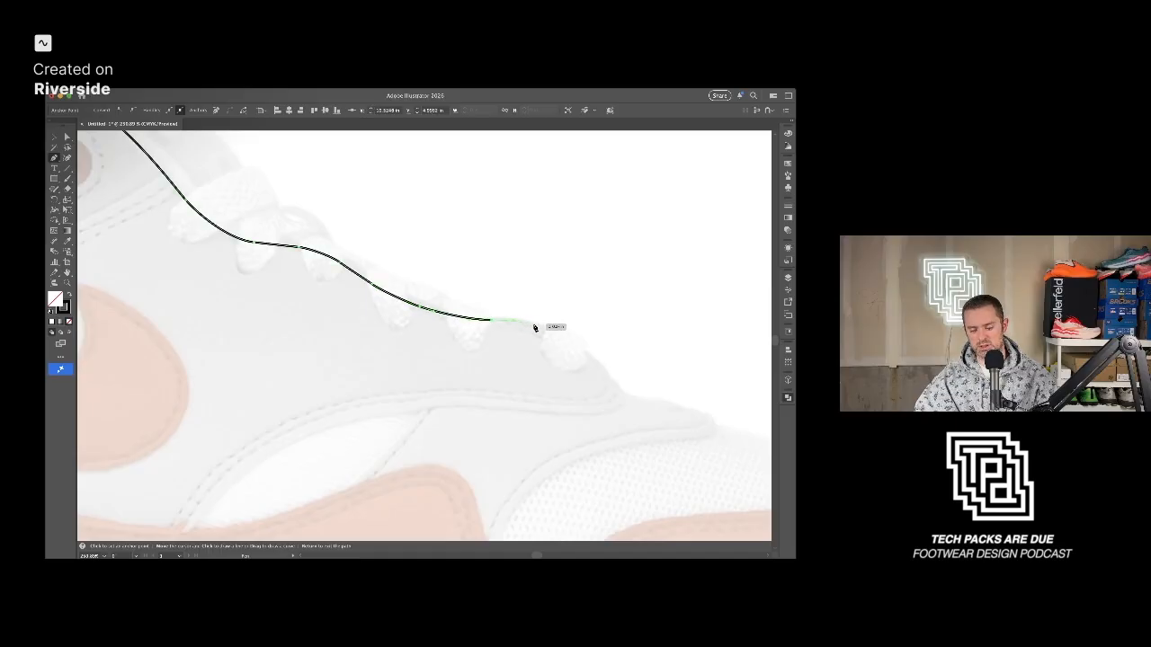
left_click(472, 318)
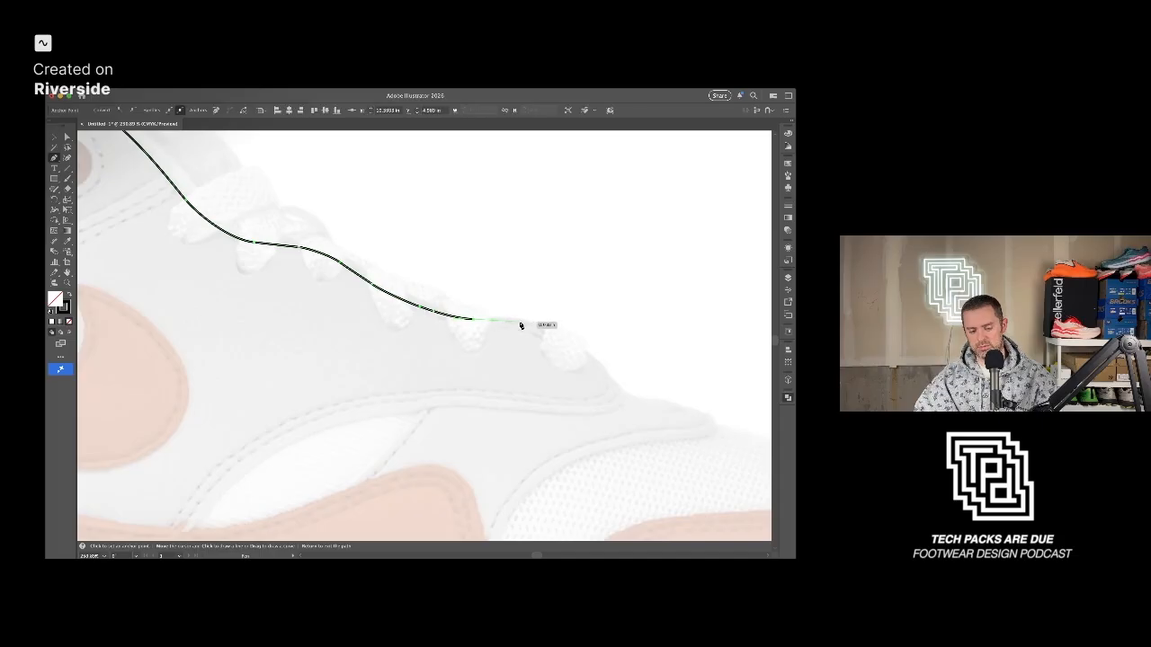
left_click(510, 320)
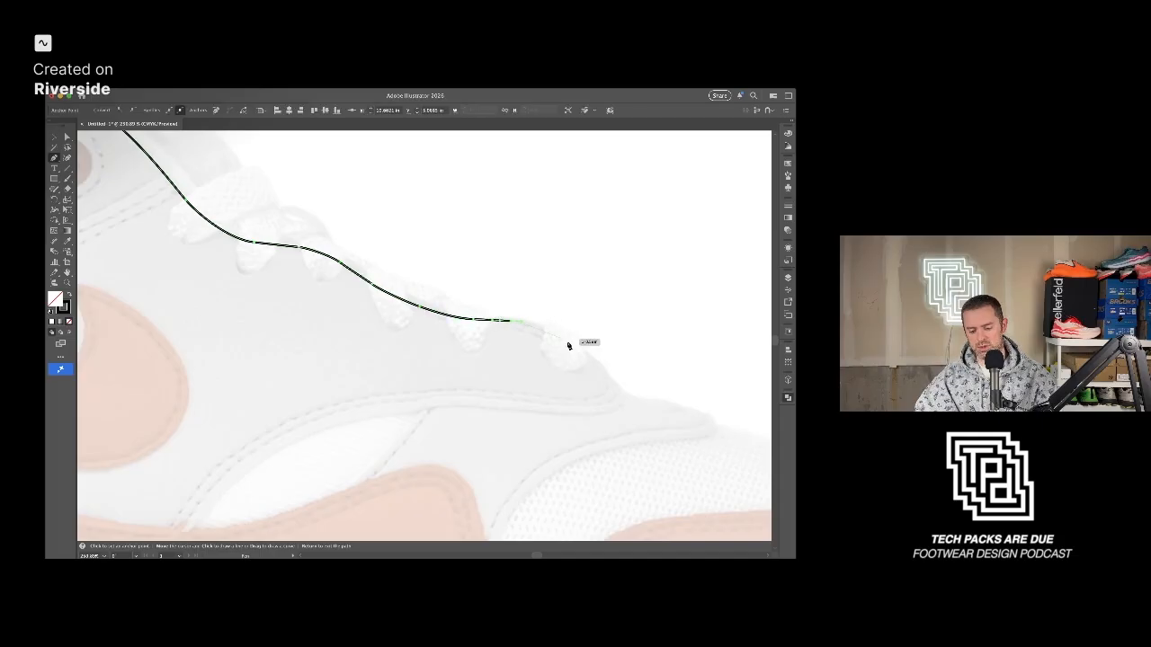
left_click_drag(582, 349, 402, 284)
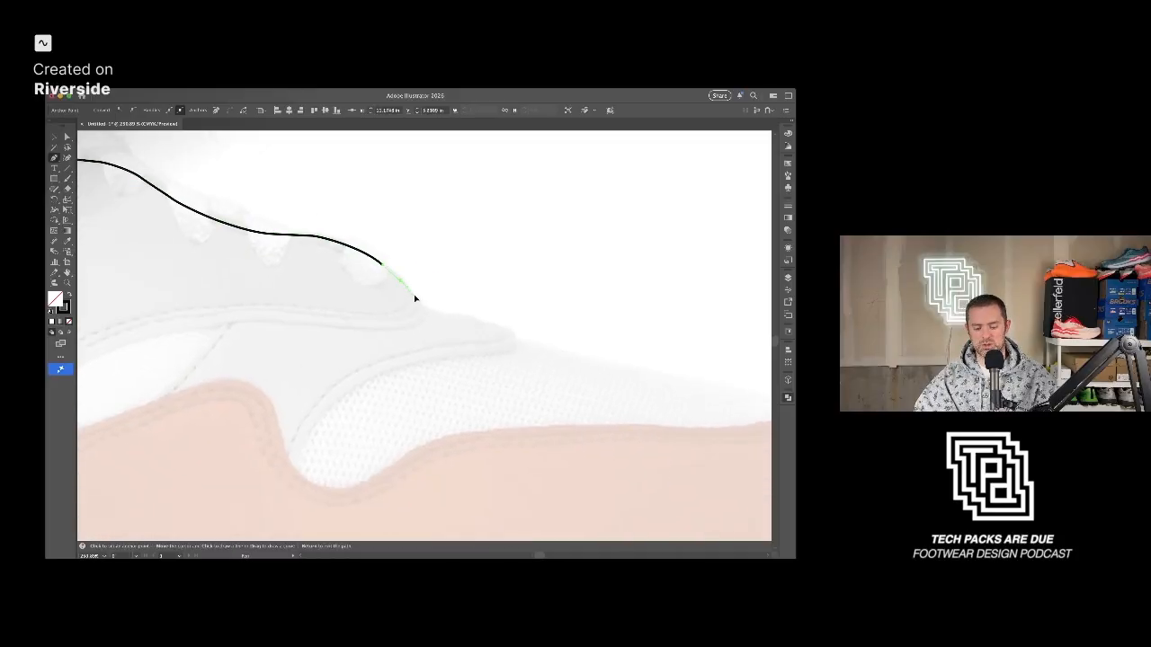
left_click_drag(449, 314, 475, 320)
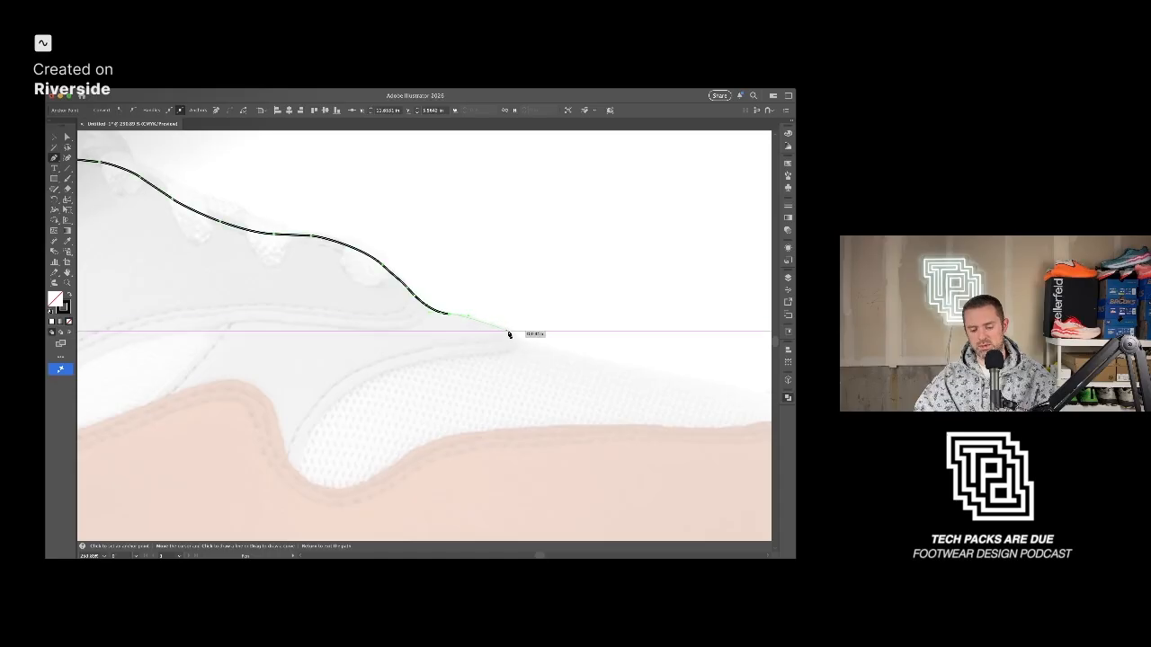
Trace the upper outline along the toe box and around the toe curve to the front tip of the midsole line.
scroll(519, 333, "down", 4)
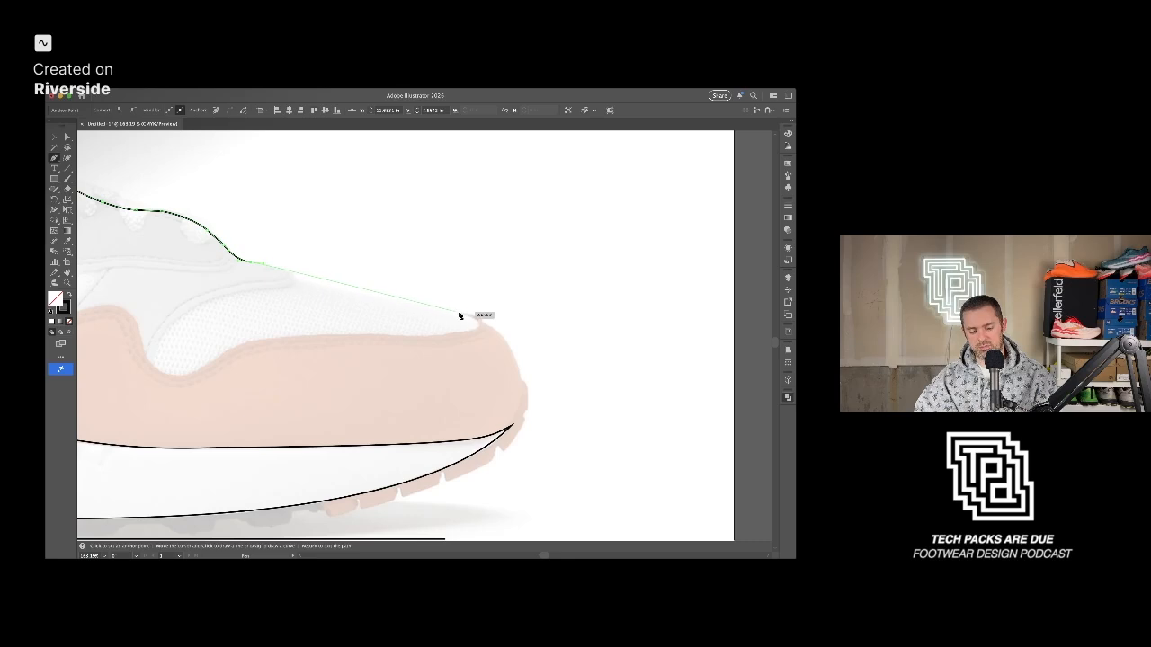
left_click(472, 320)
left_click(509, 344)
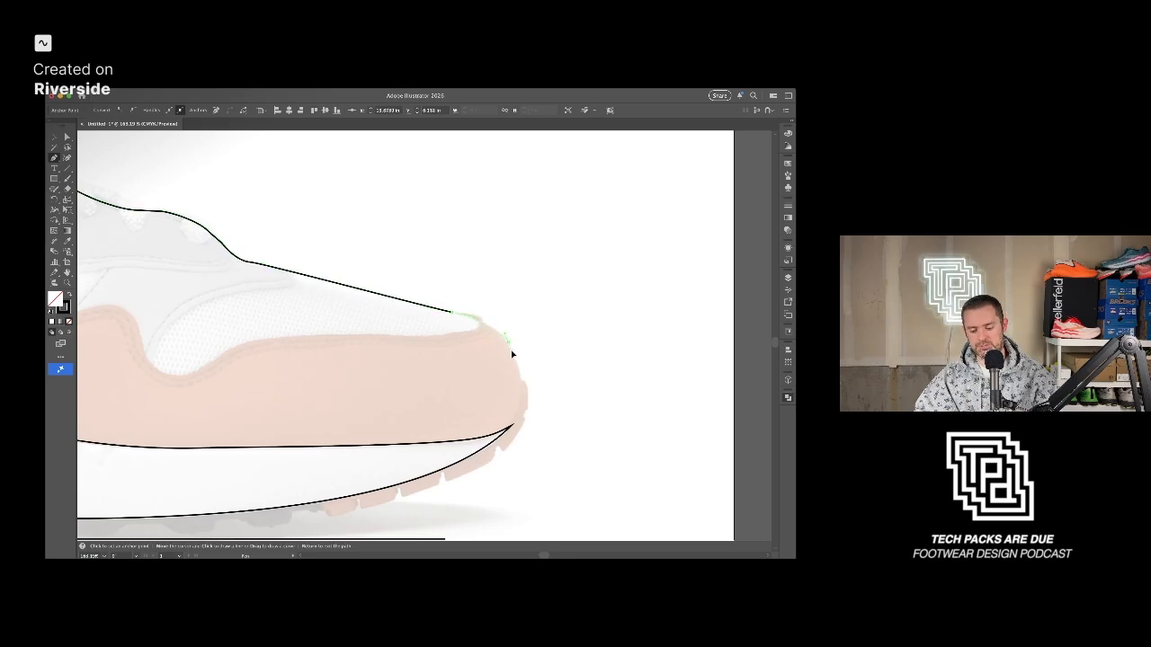
left_click(513, 428)
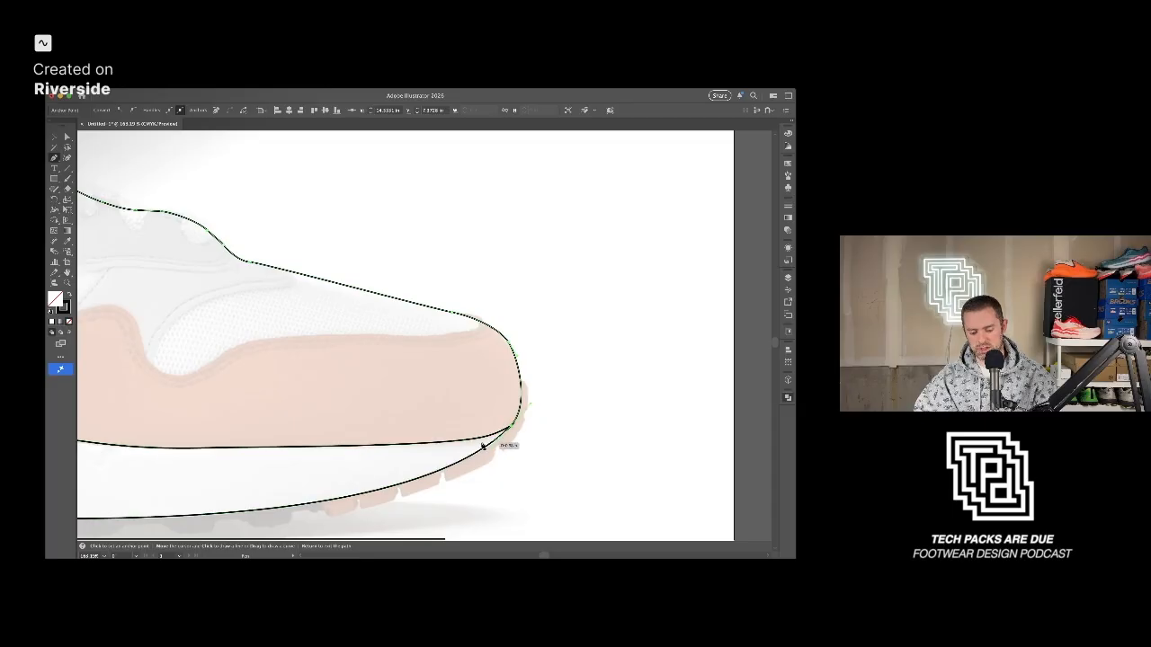
Turn the upper path back at the toe tip and run it inside the midsole, below the midsole's top line, through the forefoot.
scroll(486, 440, "up", 3)
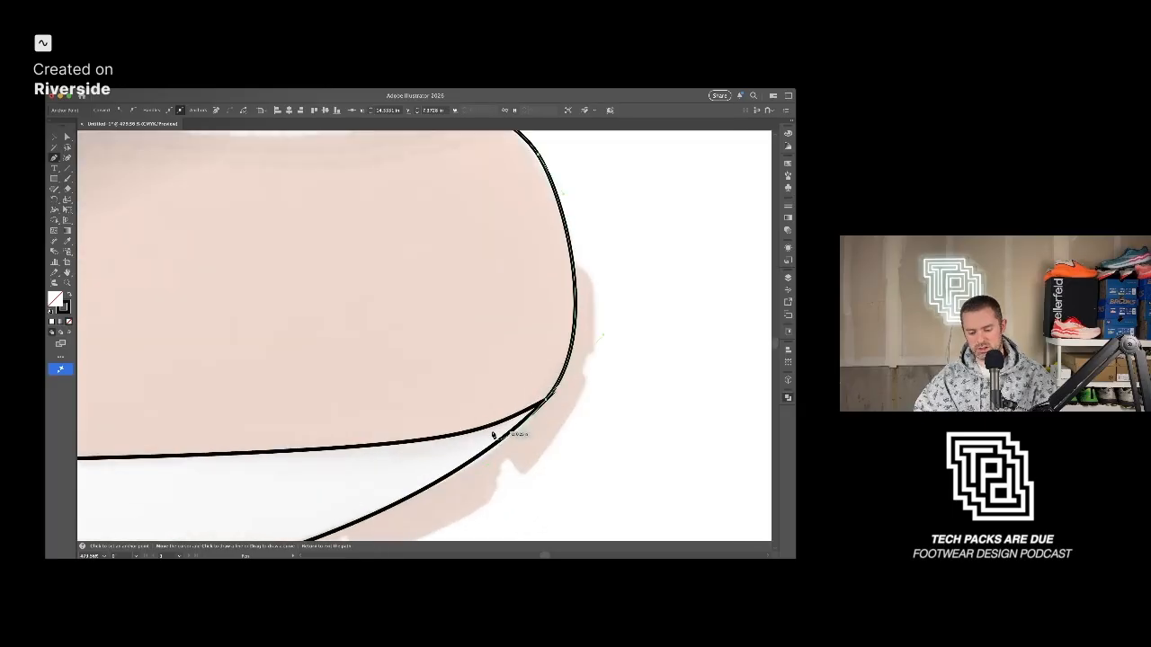
left_click(423, 448)
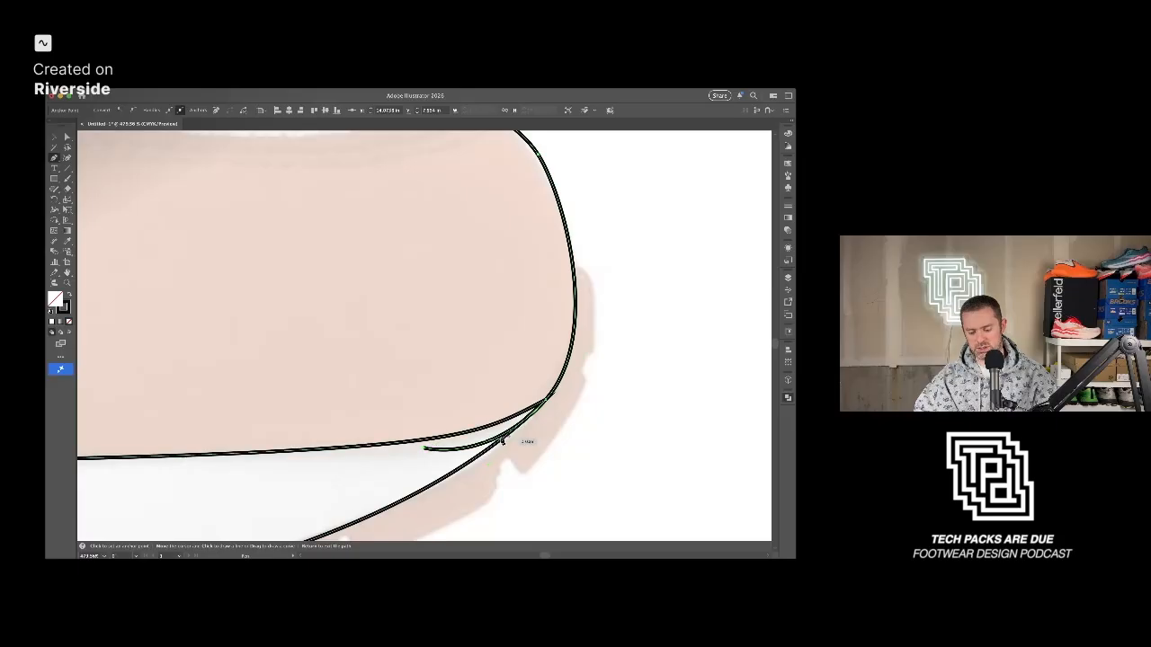
scroll(425, 461, "down", 2)
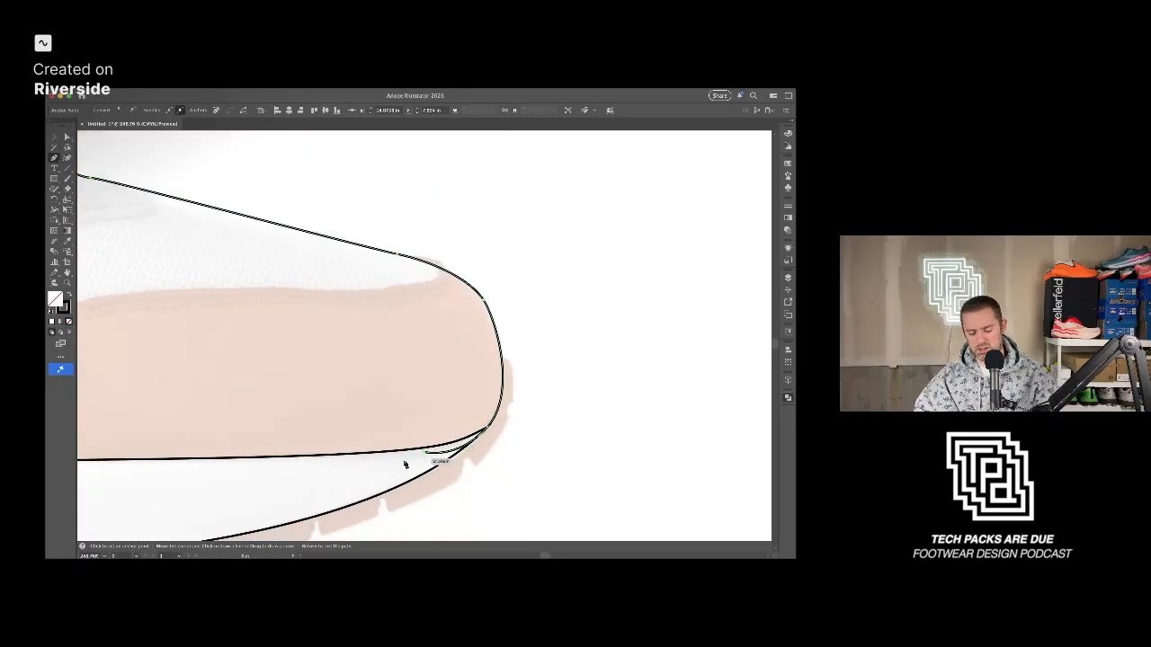
scroll(404, 466, "down", 3)
left_click_drag(378, 467, 577, 400)
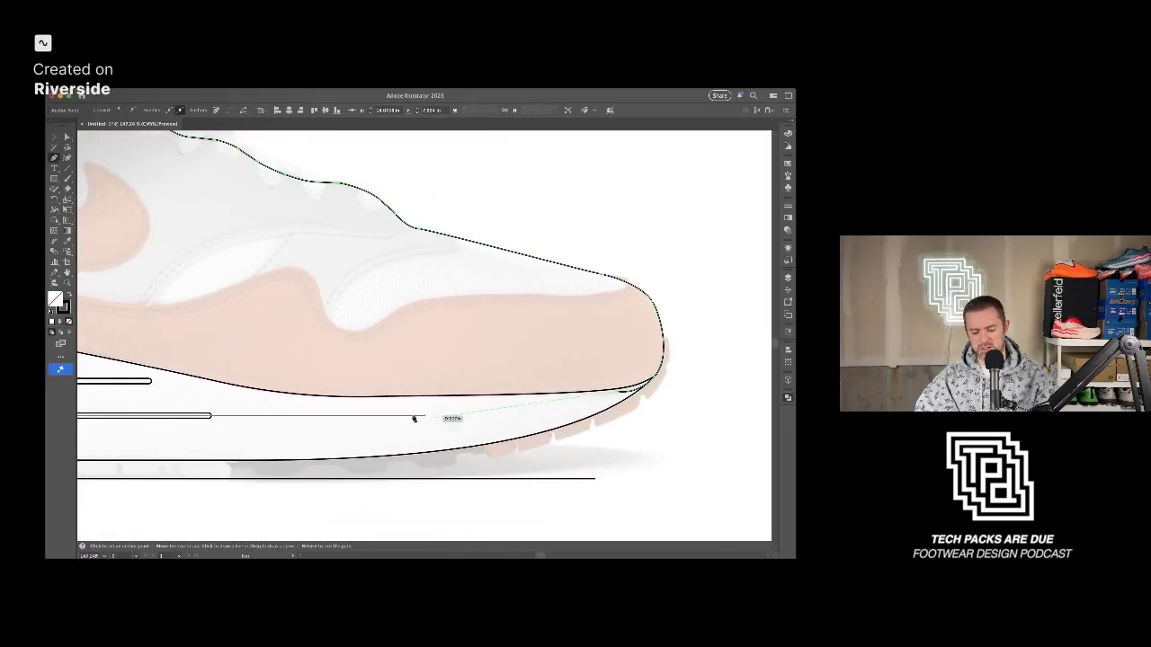
left_click_drag(257, 419, 464, 413)
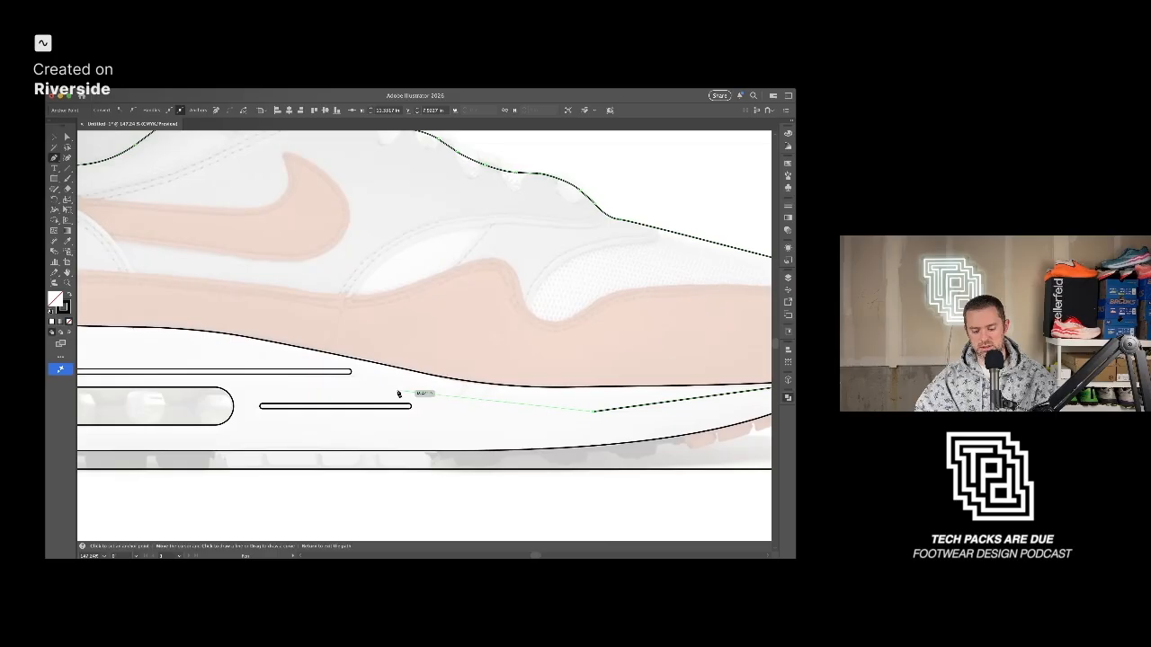
Carry the path through the midsole back to the heel, close it at its starting point and deselect it.
left_click_drag(249, 375, 368, 365)
left_click_drag(230, 368, 436, 364)
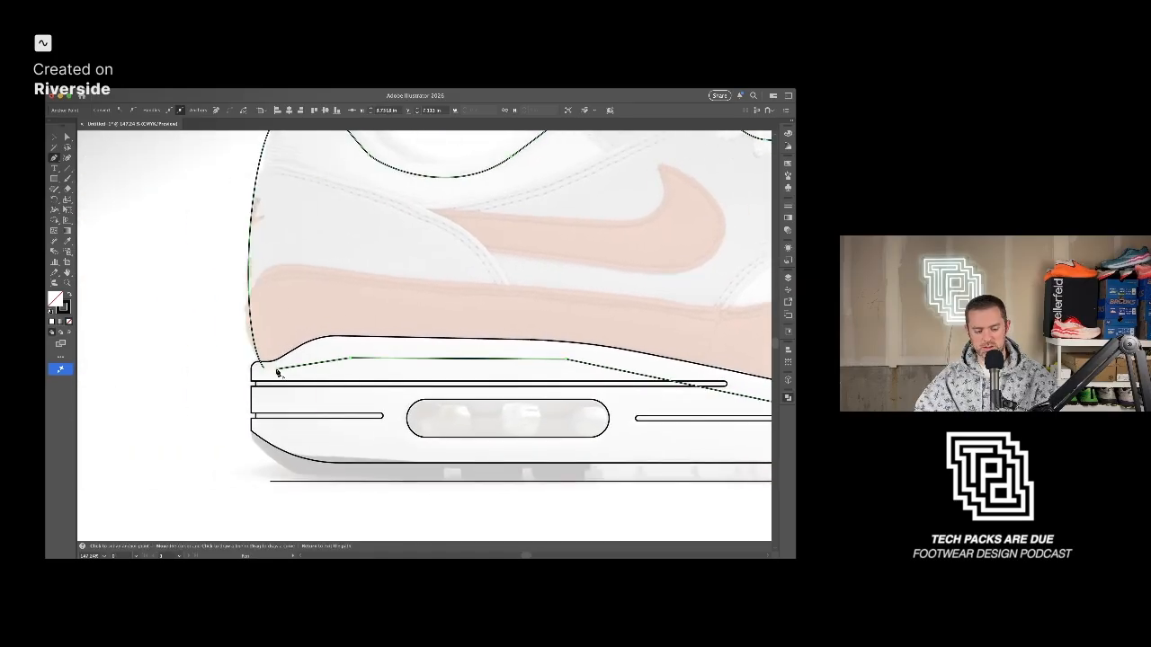
scroll(383, 378, "down", 4)
left_click_drag(476, 378, 303, 365)
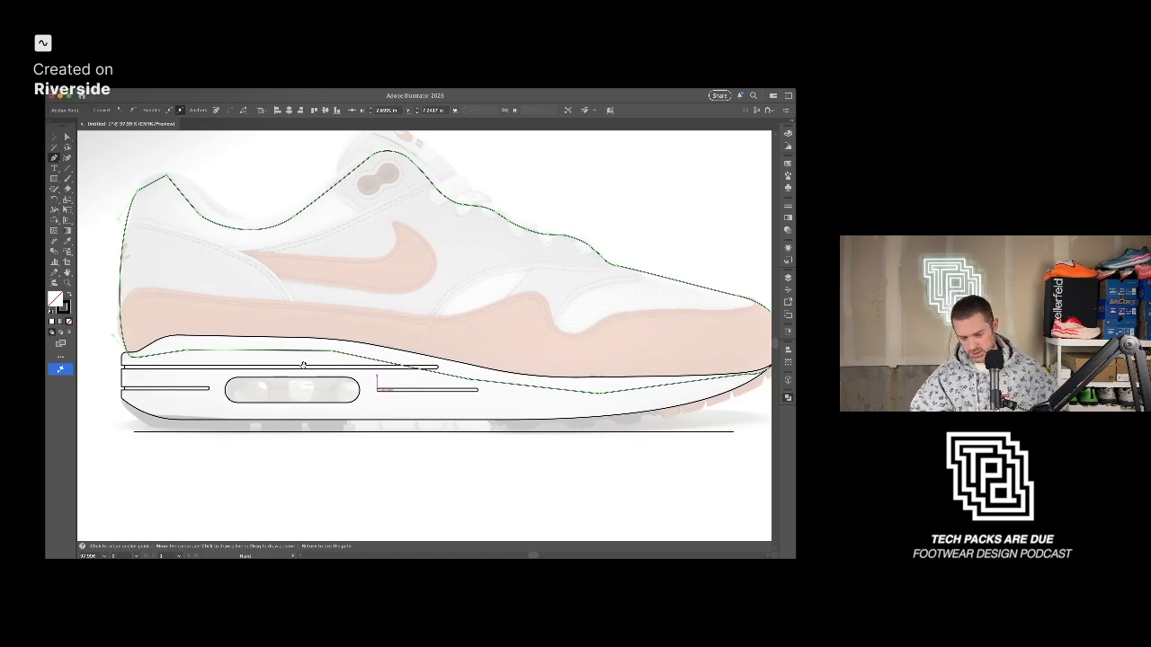
left_click_drag(476, 359, 437, 378)
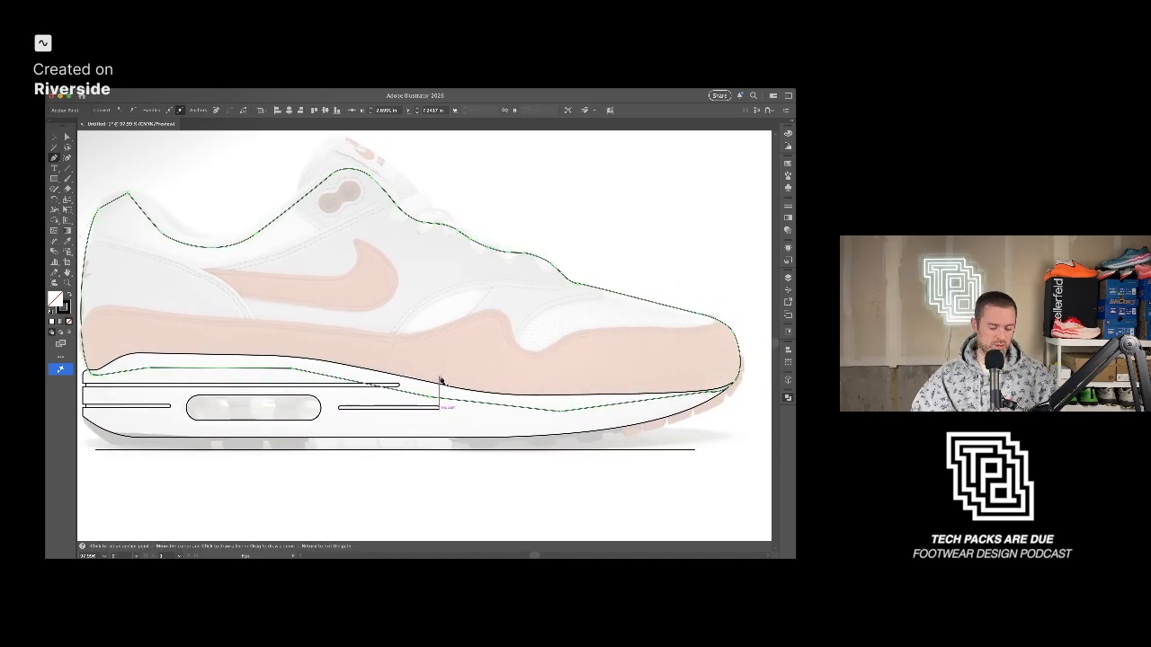
key("v")
left_click(418, 334)
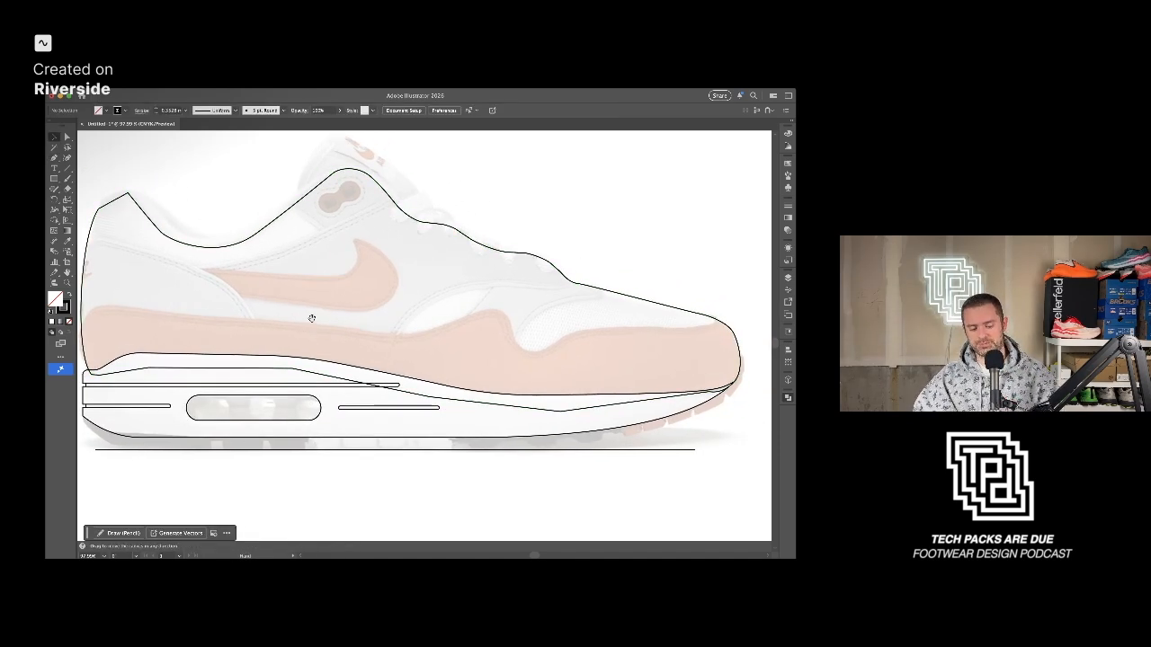
Lower the pointed collar peak at the heel slightly and round its corner with Direct Selection.
left_click_drag(388, 326, 634, 343)
scroll(430, 238, "up", 10)
left_click_drag(257, 201, 314, 262)
key("a")
left_click(319, 241)
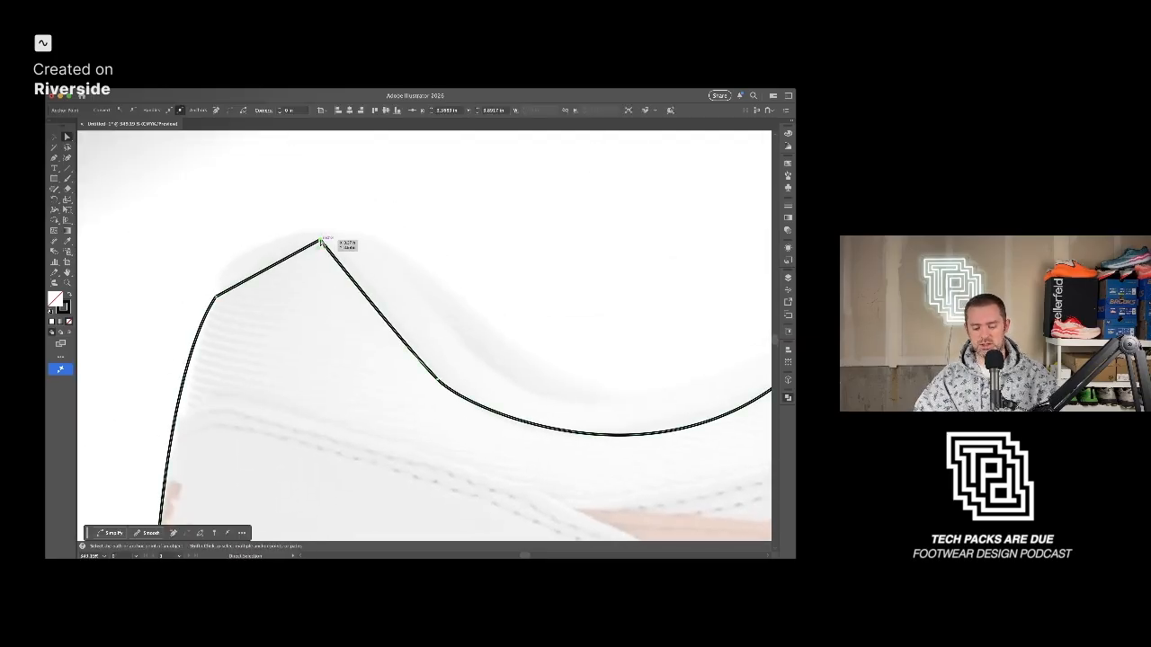
mouse_move(321, 251)
left_mouse_down()
mouse_move(295, 296)
mouse_move(353, 272)
mouse_move(316, 248)
left_mouse_up()
left_click(292, 261)
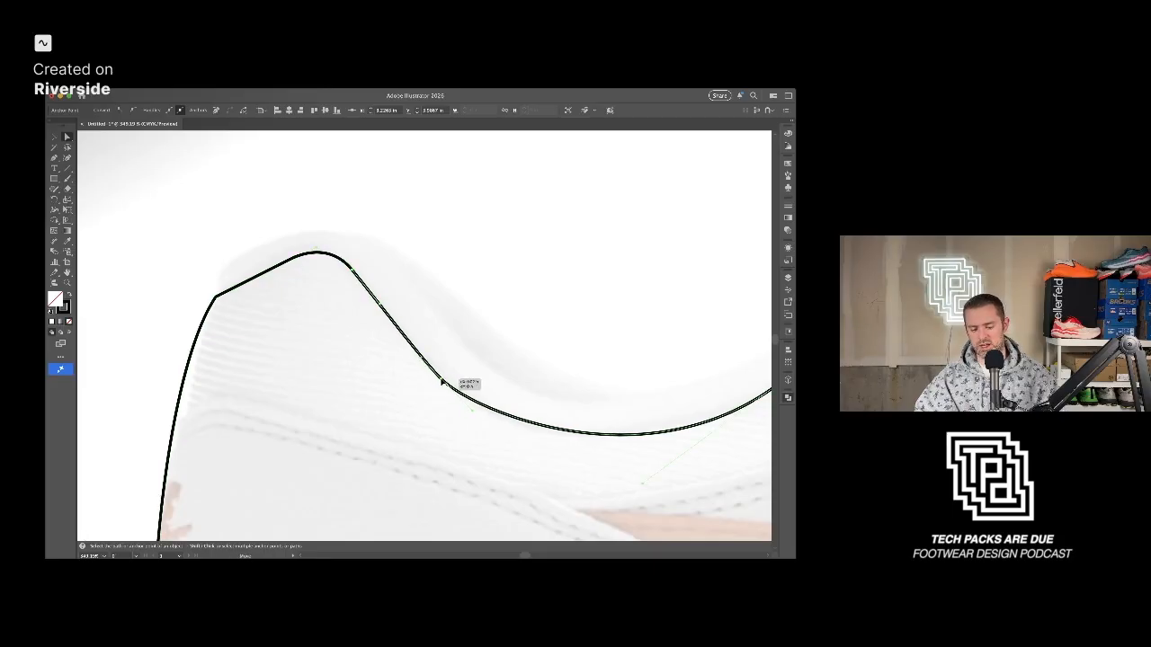
Smooth the curve where the back collar slope runs into the dip of the ankle opening.
scroll(414, 369, "down", 3)
scroll(414, 369, "right", 5)
left_click_drag(342, 346, 369, 375)
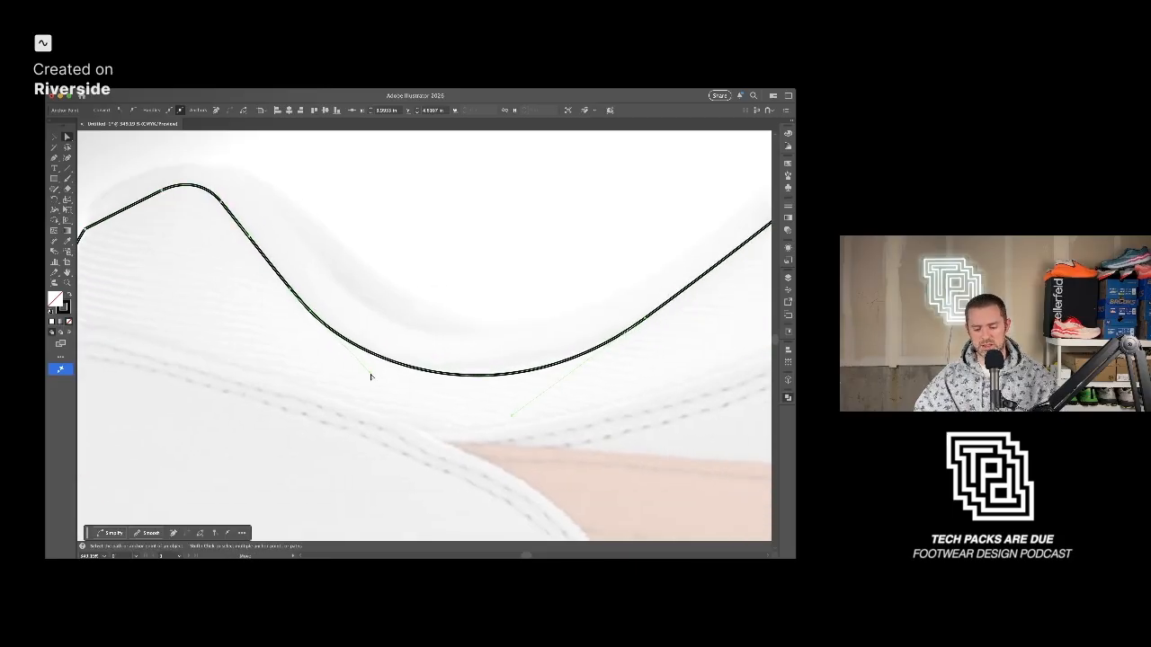
scroll(378, 379, "down", 5)
Refine the outline's curve over the top eyelet corner and down the slope in front of it.
left_click_drag(524, 375, 307, 328)
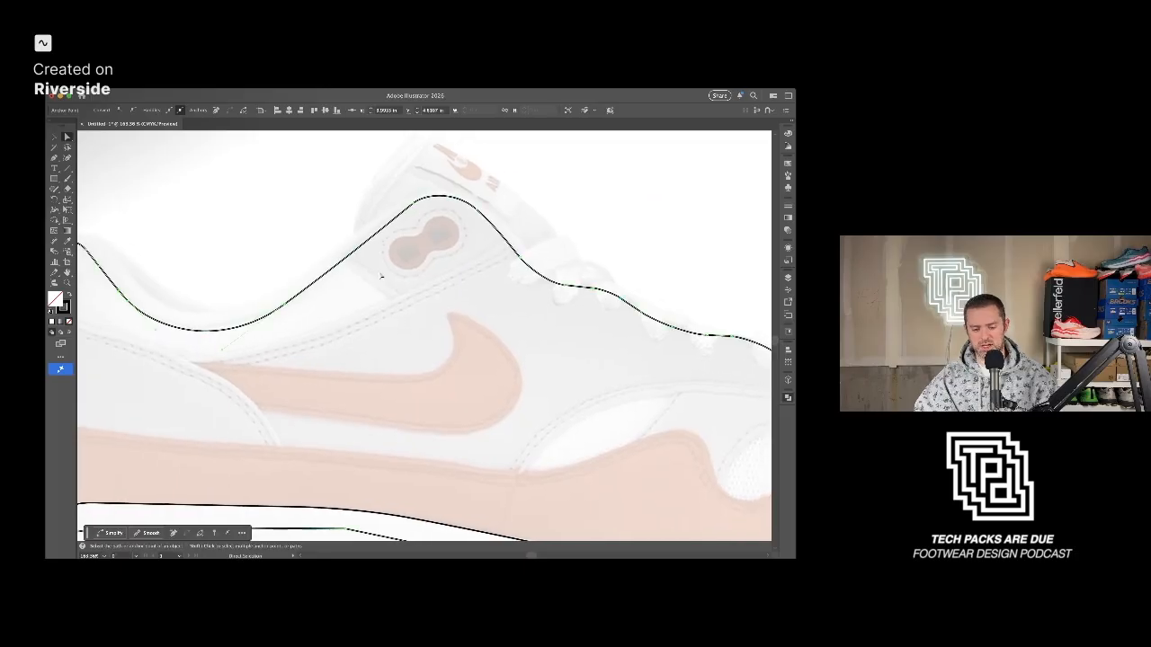
left_click(413, 206)
left_click_drag(424, 197, 428, 196)
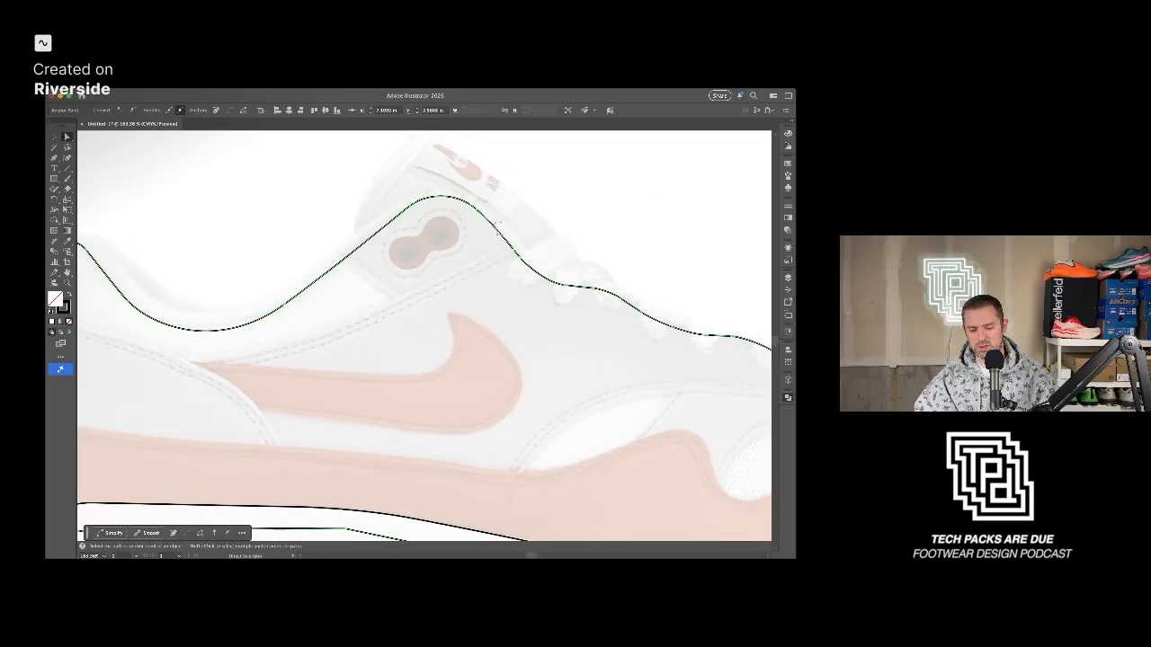
scroll(521, 263, "up", 3)
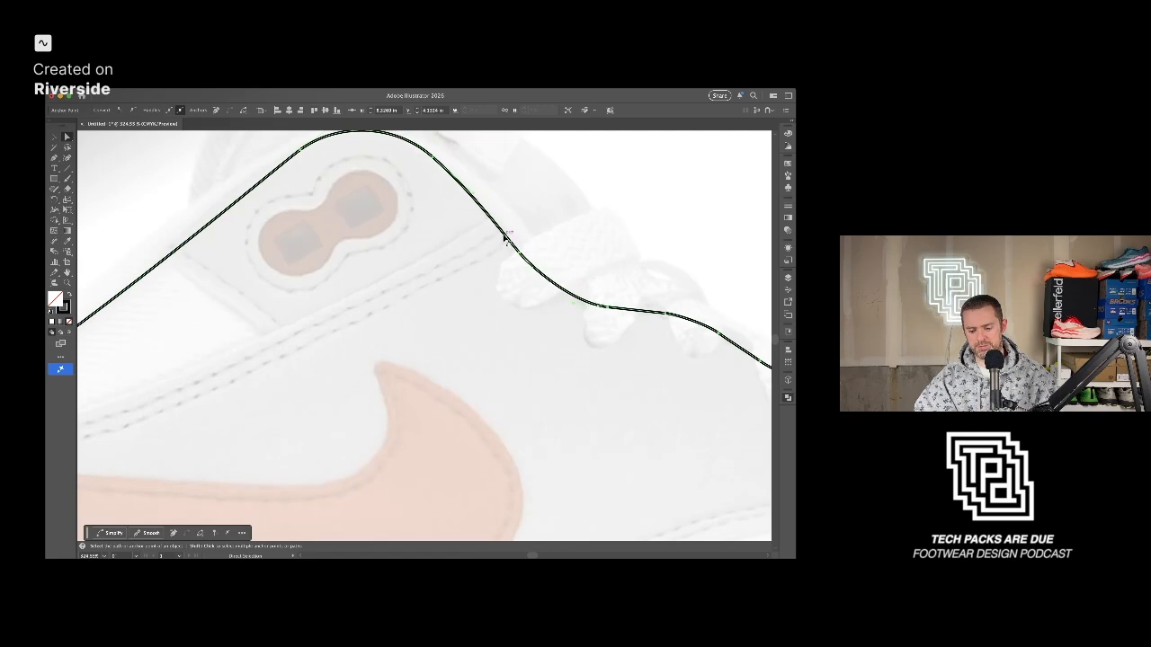
left_click(509, 240)
left_click_drag(473, 195, 478, 196)
Adjust the anchors and curves beside the upper laces so the outline flows smoothly down the lacing area.
scroll(524, 259, "down", 2)
scroll(526, 268, "up", 2)
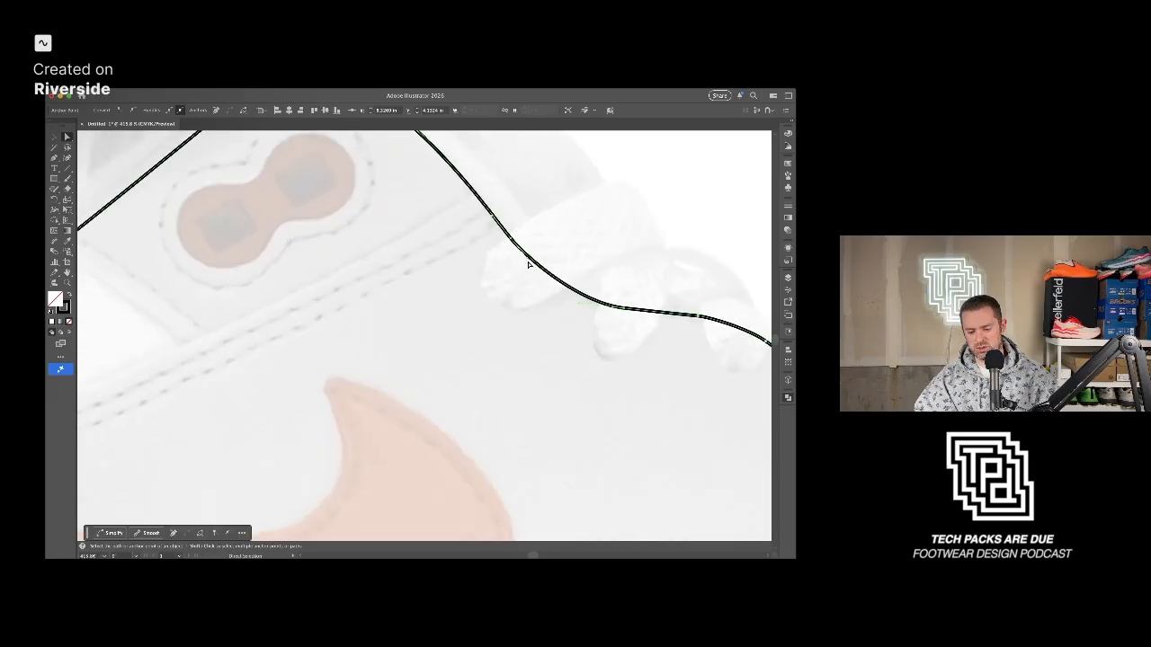
mouse_move(526, 260)
left_mouse_down()
mouse_move(537, 266)
mouse_move(510, 245)
left_mouse_up()
left_click_drag(627, 310, 469, 330)
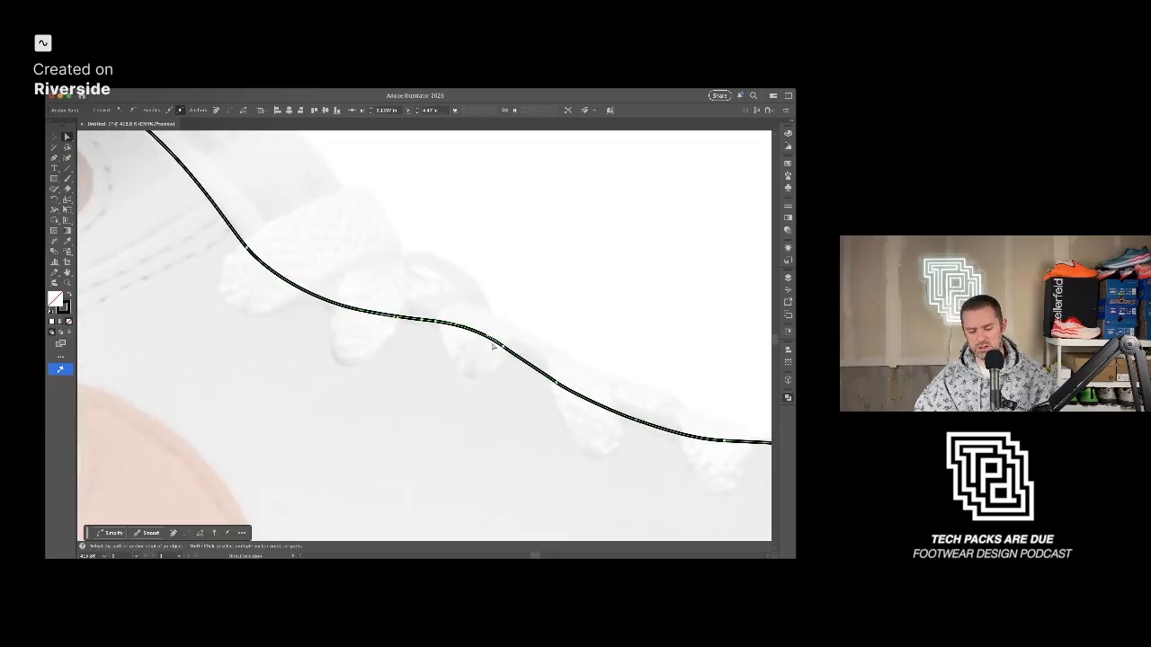
left_click_drag(530, 376, 488, 356)
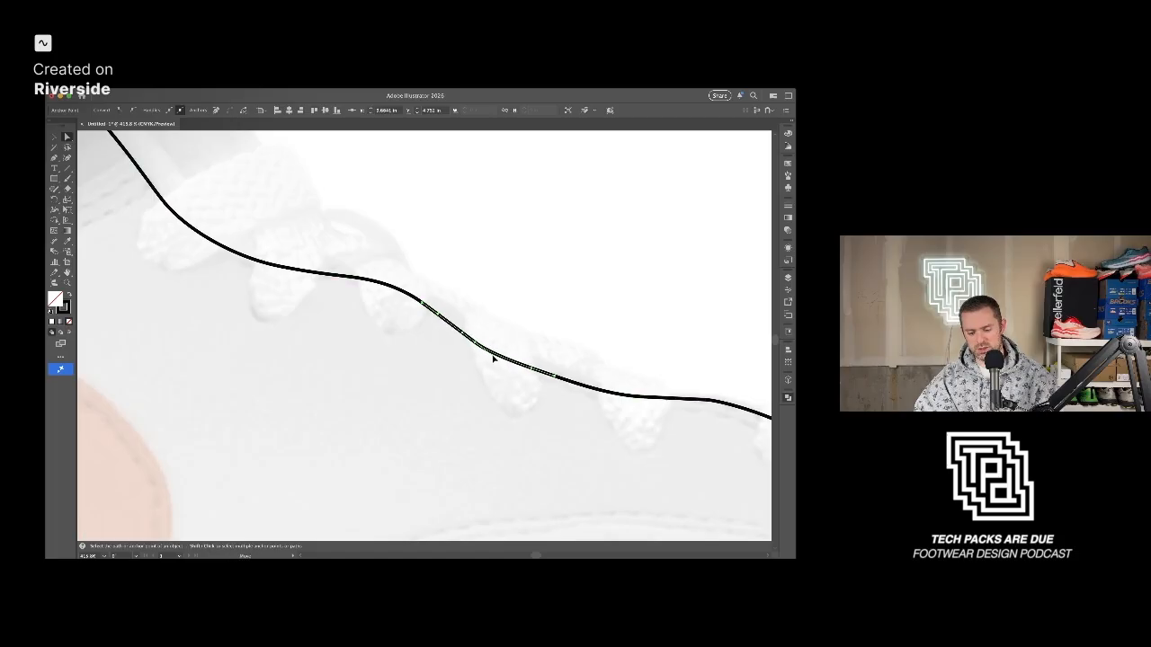
Reshape the outline between the middle laces, lowering the curve slightly to even out the slope.
left_click_drag(549, 377, 384, 343)
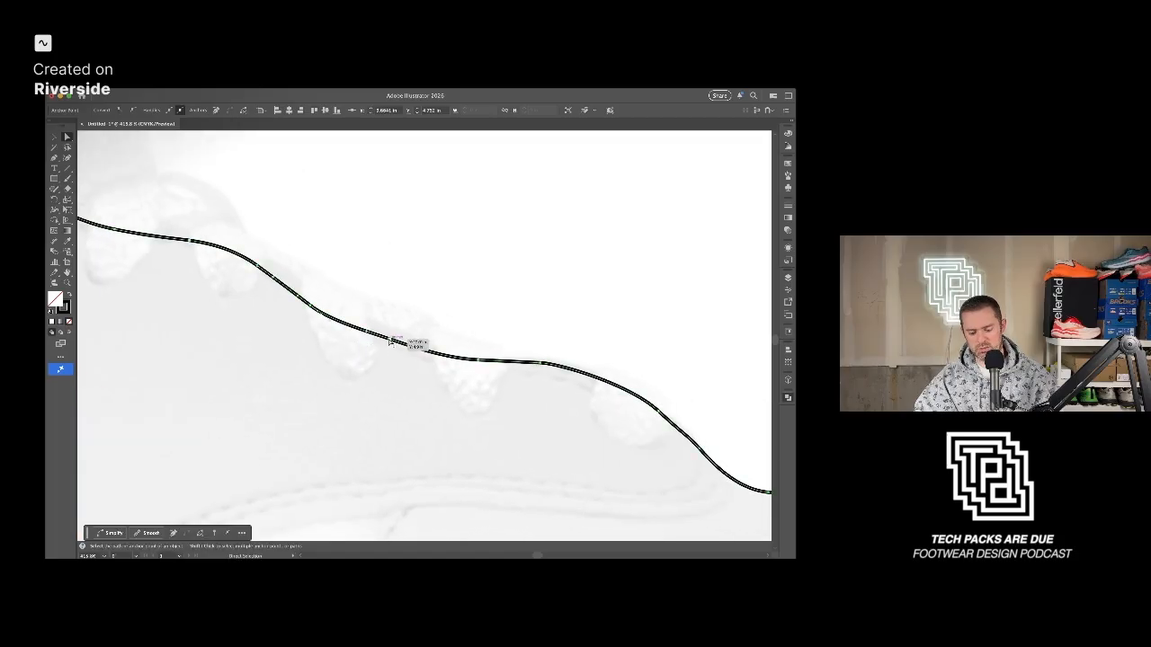
mouse_move(393, 342)
left_mouse_down()
mouse_move(393, 326)
mouse_move(378, 333)
mouse_move(398, 342)
mouse_move(389, 348)
left_mouse_up()
scroll(391, 349, "down", 8)
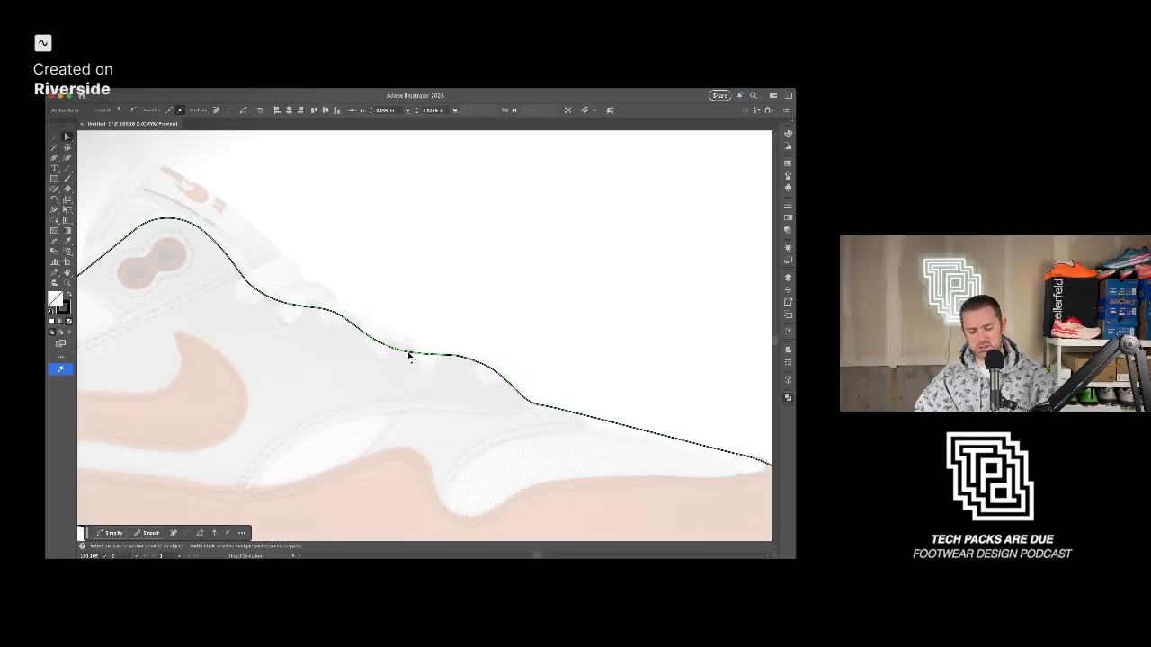
left_click_drag(454, 370, 370, 315)
scroll(402, 342, "up", 7)
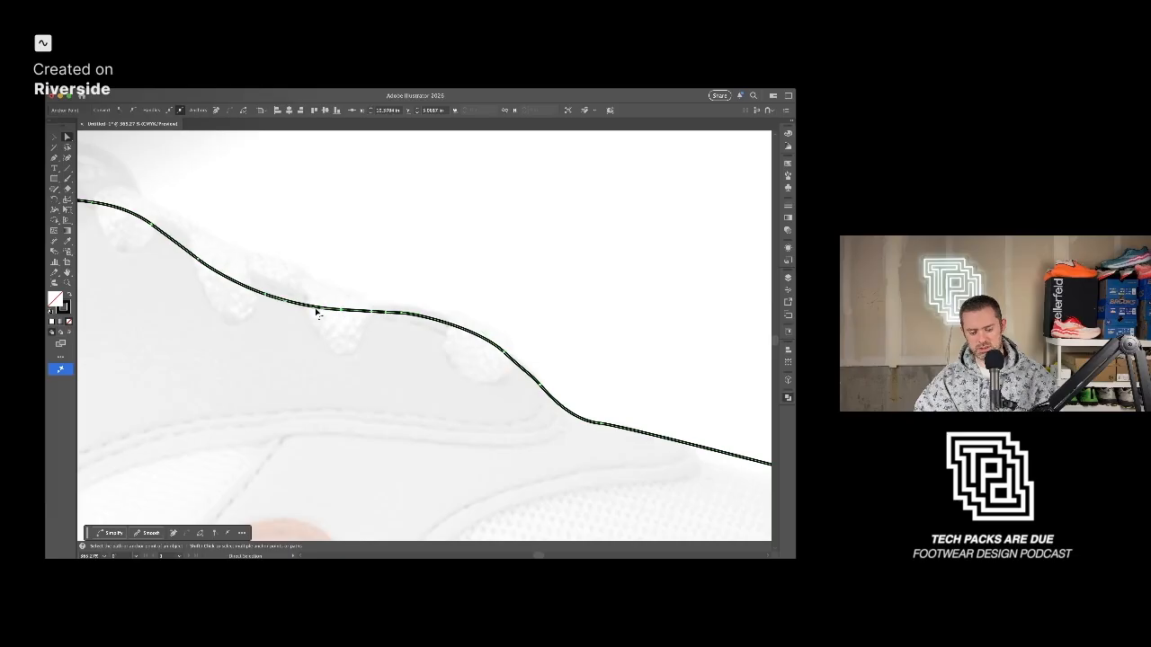
left_click_drag(314, 309, 312, 310)
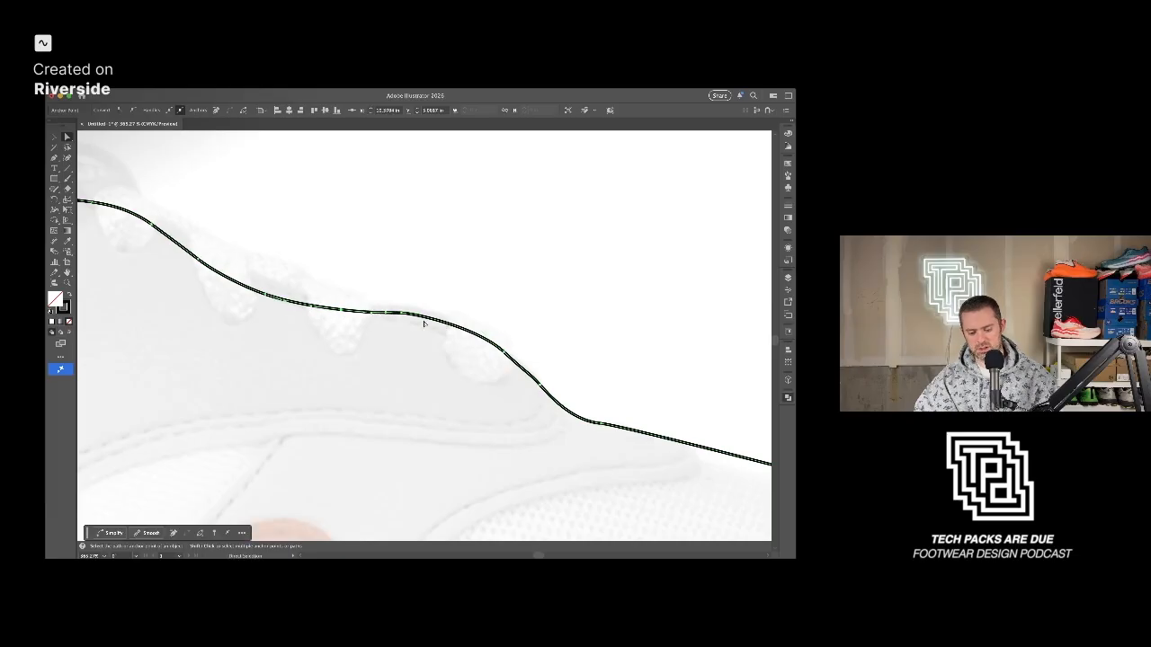
Adjust the anchors and handles of the hump over the lowest lace to smooth its curve.
left_click(402, 314)
mouse_move(420, 315)
left_mouse_down()
mouse_move(401, 316)
mouse_move(436, 313)
left_mouse_up()
left_click(539, 385)
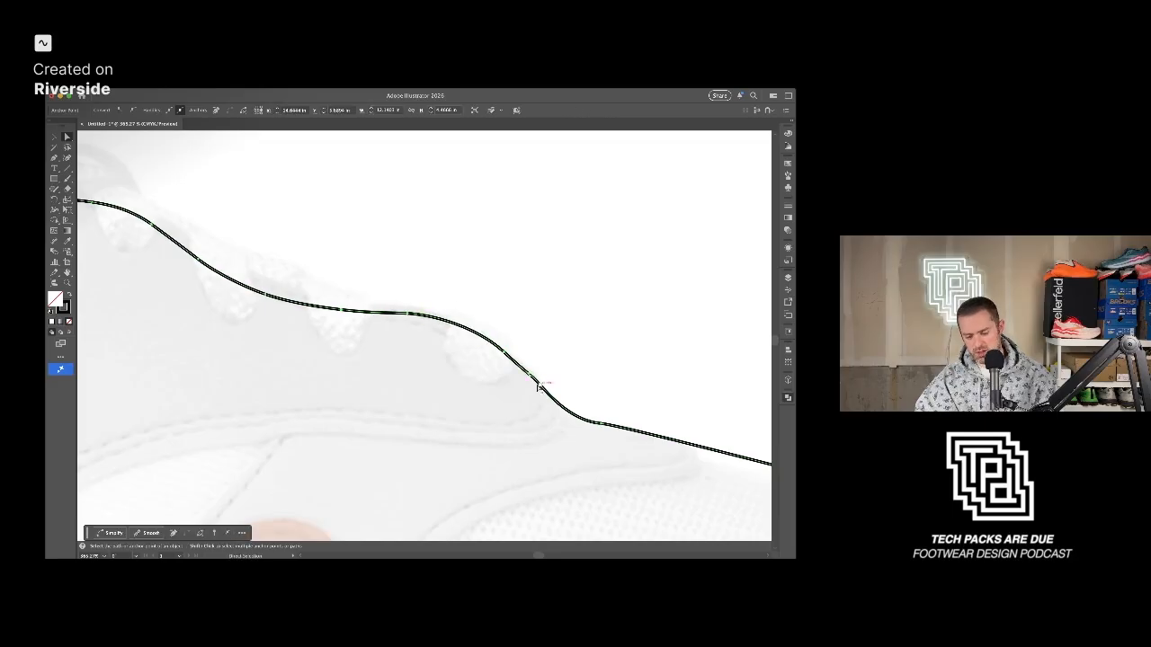
left_click(501, 350)
left_click_drag(502, 352, 502, 348)
Soften the curve where the lowest lace hump meets the toe box, then deselect the outline.
left_click_drag(540, 389, 426, 332)
scroll(505, 400, "down", 5)
left_click_drag(471, 375, 481, 384)
left_click_drag(567, 423, 446, 390)
left_click(575, 368)
scroll(578, 357, "down", 15)
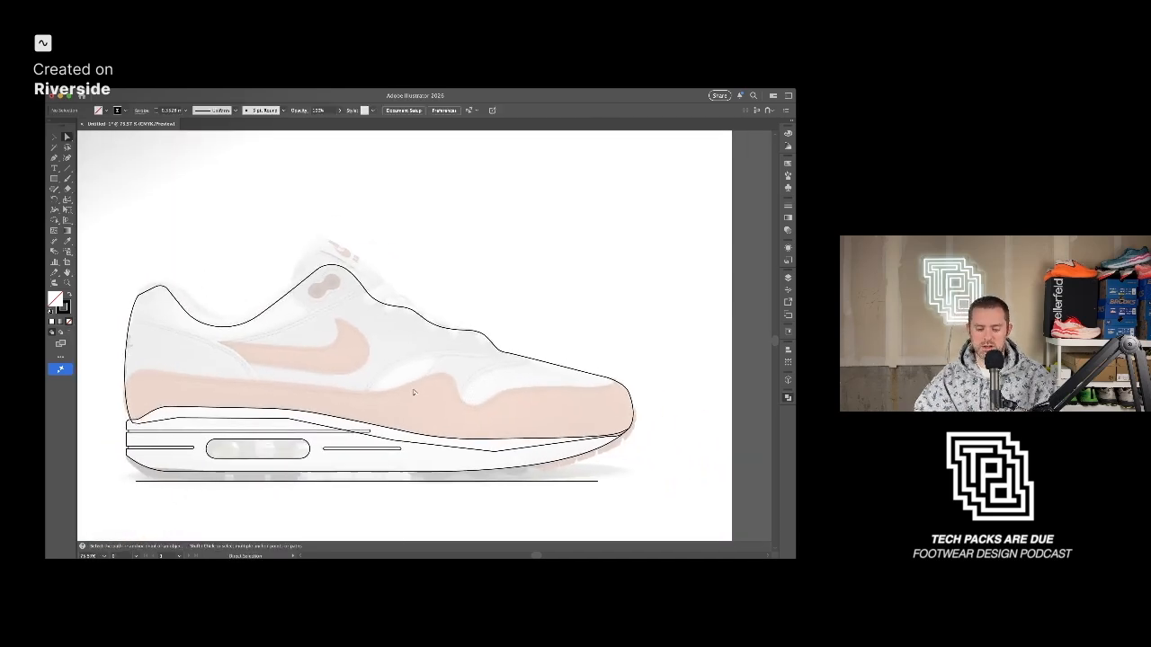
Examine the upper outline along the laces against the reference photo, both close up and as a whole.
scroll(450, 308, "up", 5)
scroll(451, 307, "up", 1)
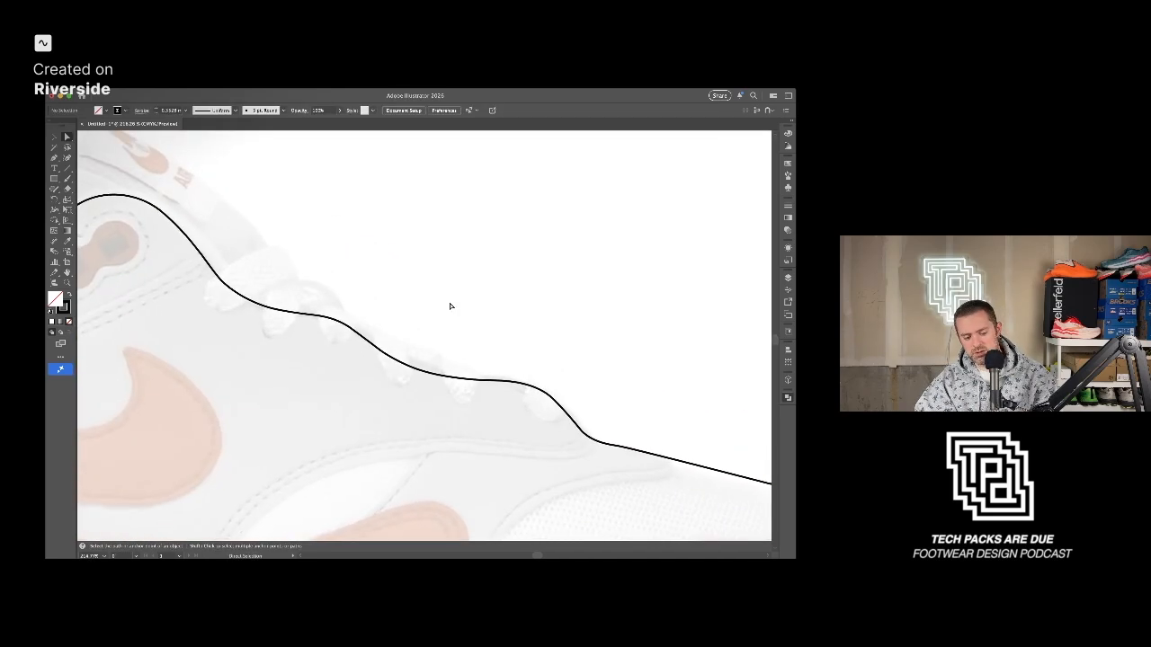
scroll(452, 307, "down", 5)
left_click_drag(462, 377, 414, 384)
scroll(395, 355, "up", 5)
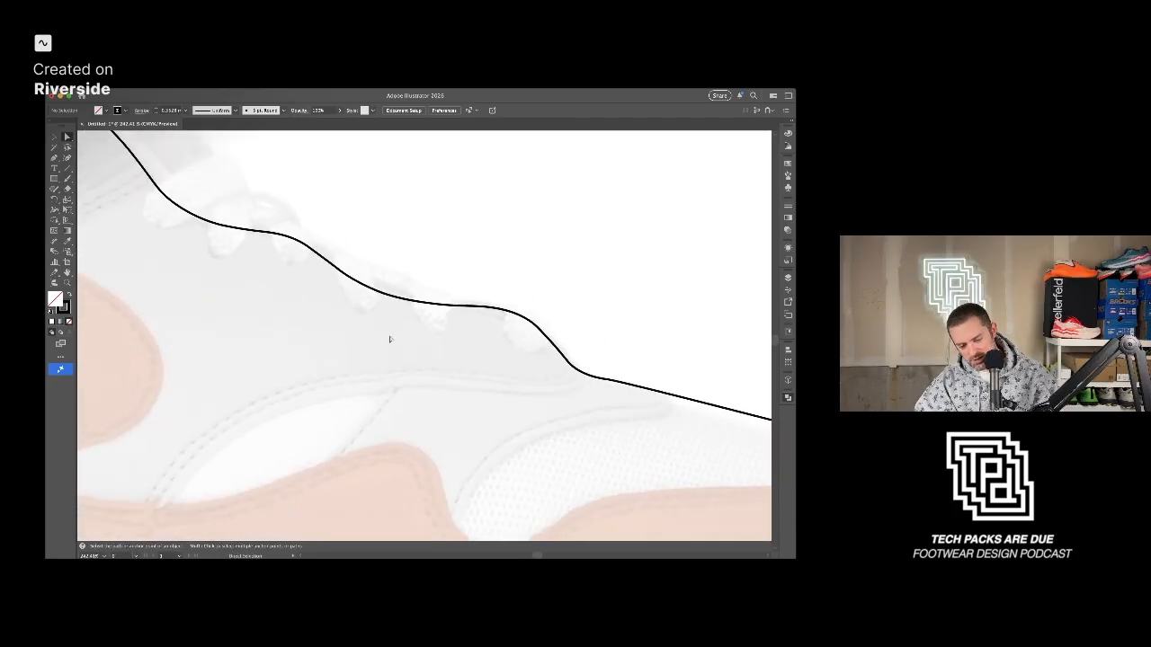
scroll(388, 338, "down", 3)
scroll(401, 308, "down", 3)
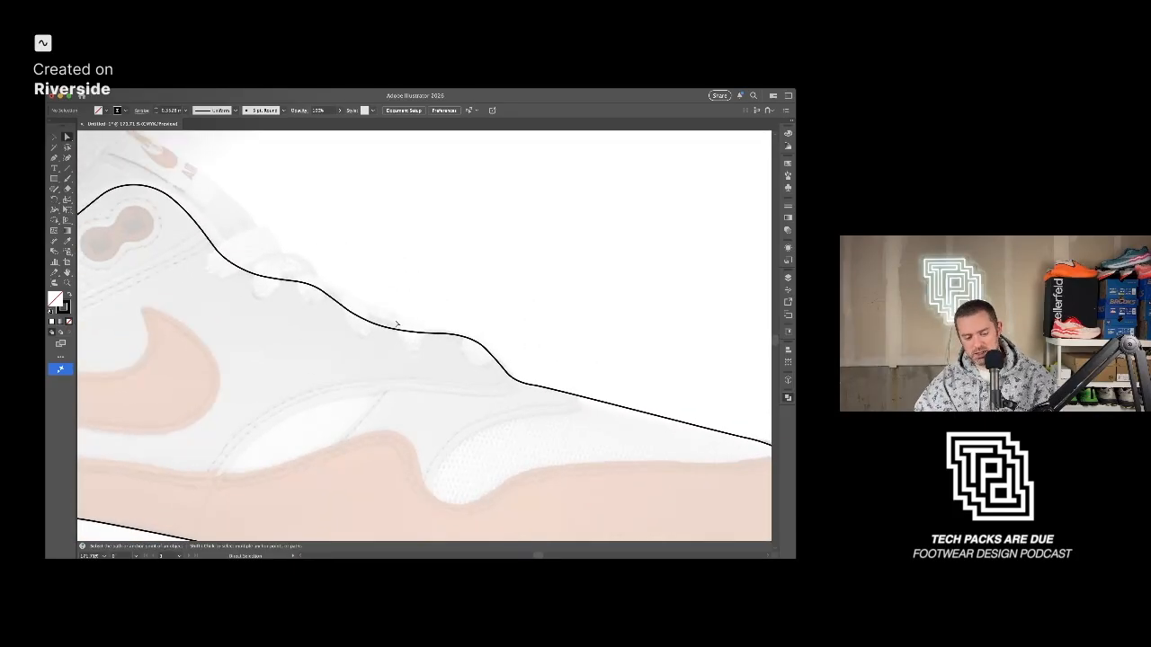
left_click(404, 335)
scroll(395, 333, "up", 5)
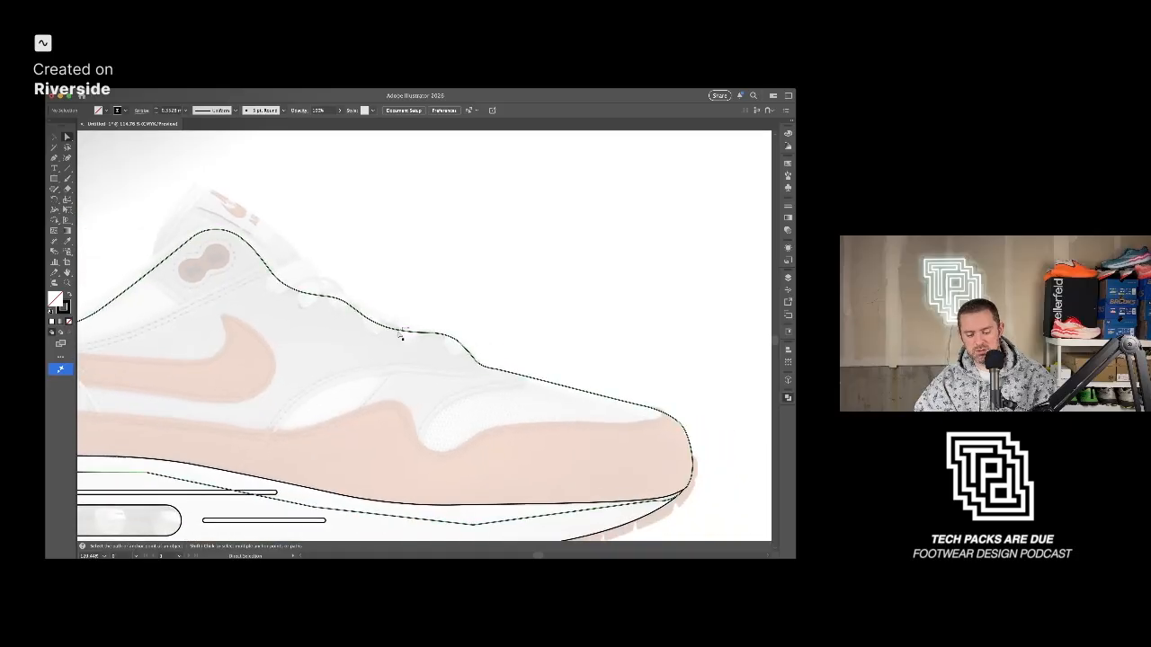
scroll(372, 330, "up", 3)
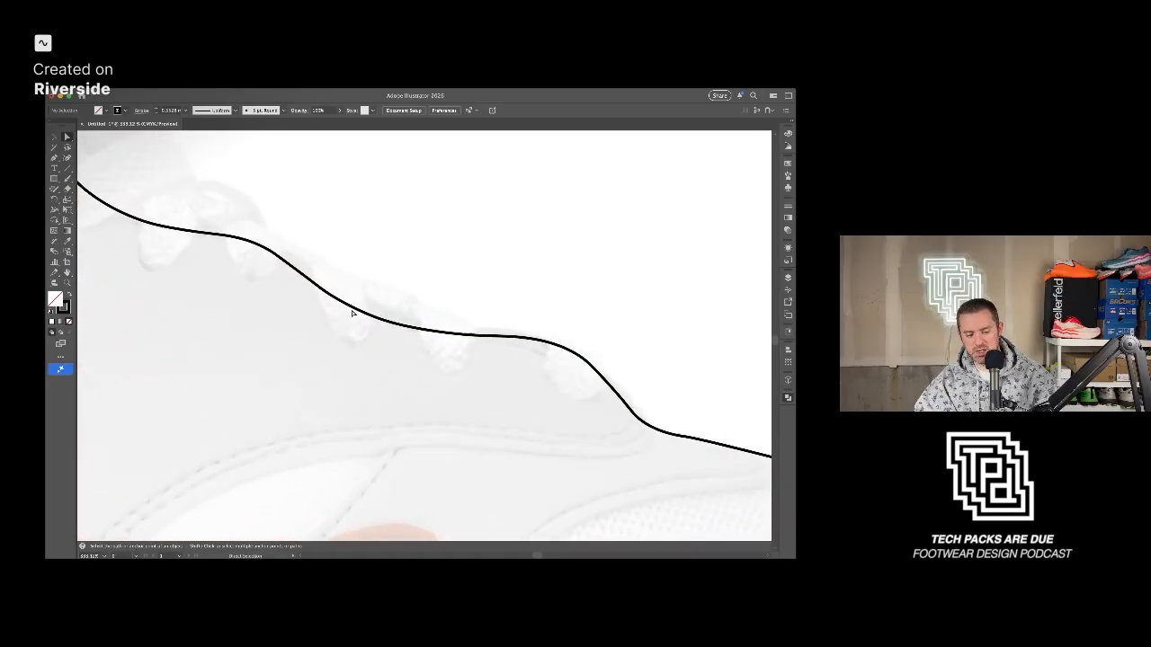
Raise the outline between the two middle laces into a small hump and adjust the curve beside the lowest lace.
left_click(358, 311)
left_click_drag(386, 321, 382, 309)
mouse_move(603, 364)
left_mouse_down()
mouse_move(611, 377)
mouse_move(592, 373)
left_mouse_up()
left_click(388, 310)
Add an anchor point on the hump between the middle laces and adjust the neighbouring anchors to smooth both of its slopes.
key("plus")
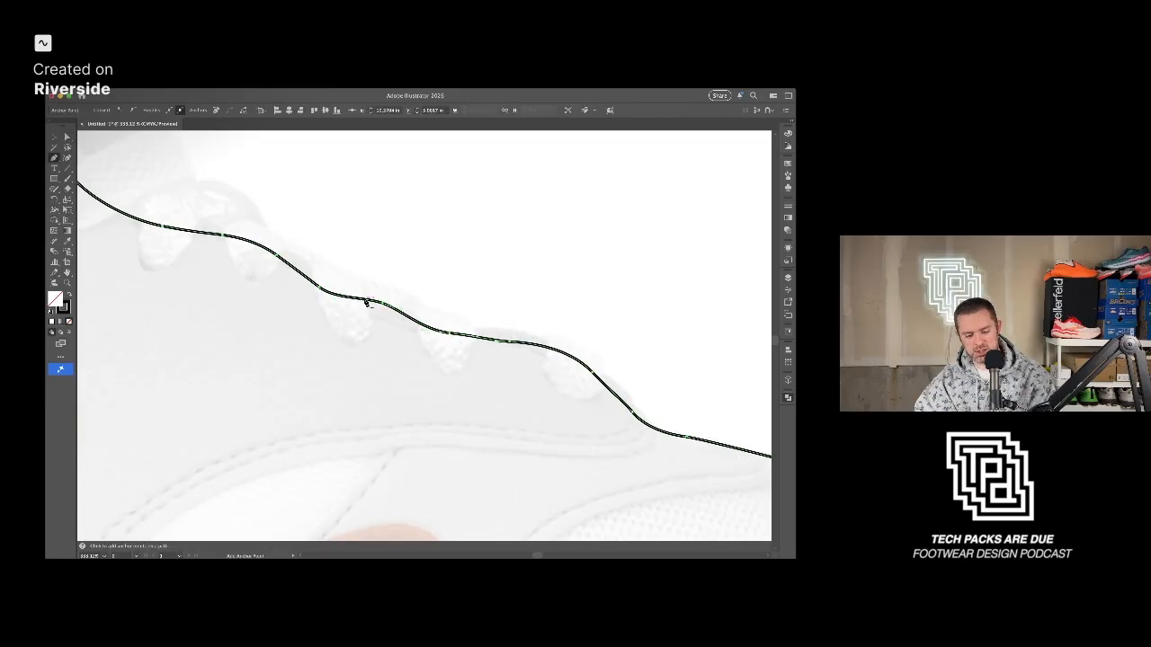
left_click(365, 299)
left_click(386, 307)
key("a")
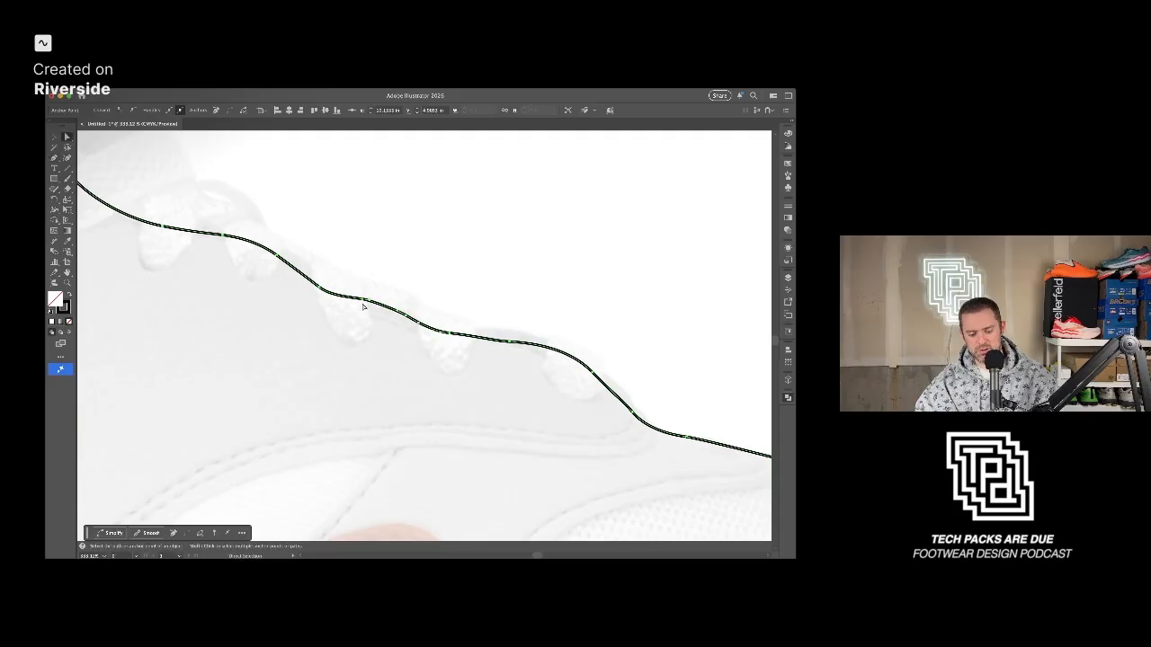
left_click_drag(321, 289, 404, 314)
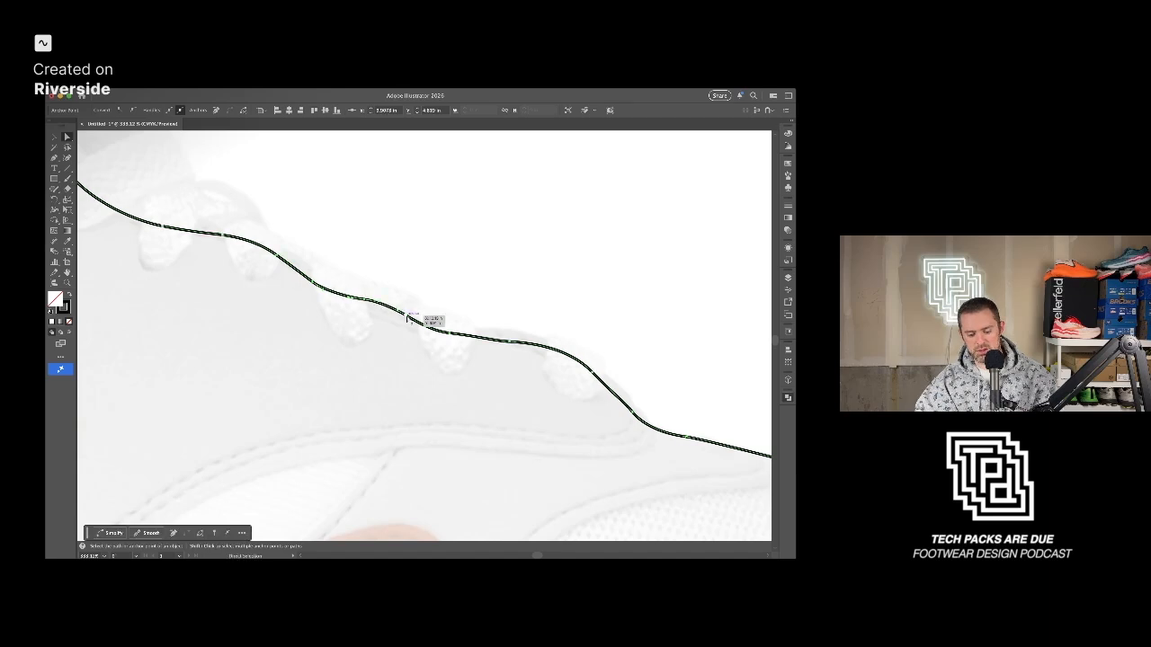
Shift the anchor points on the slope below the hump between the middle laces to refine its curve.
scroll(453, 337, "up", 2)
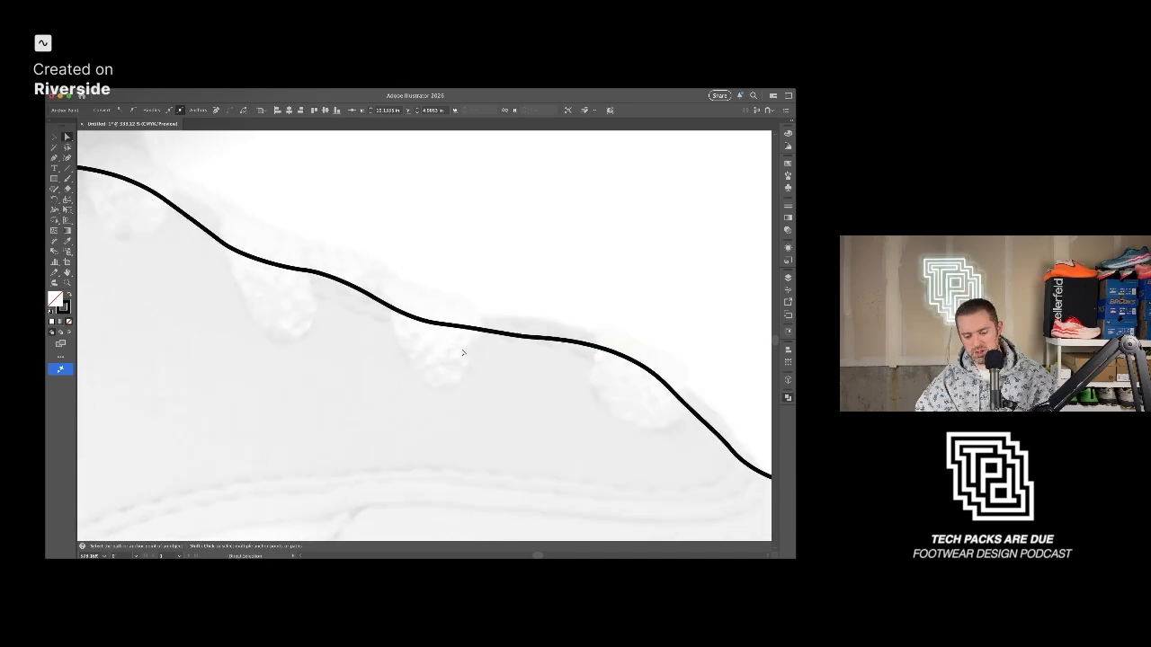
left_click_drag(434, 318, 438, 322)
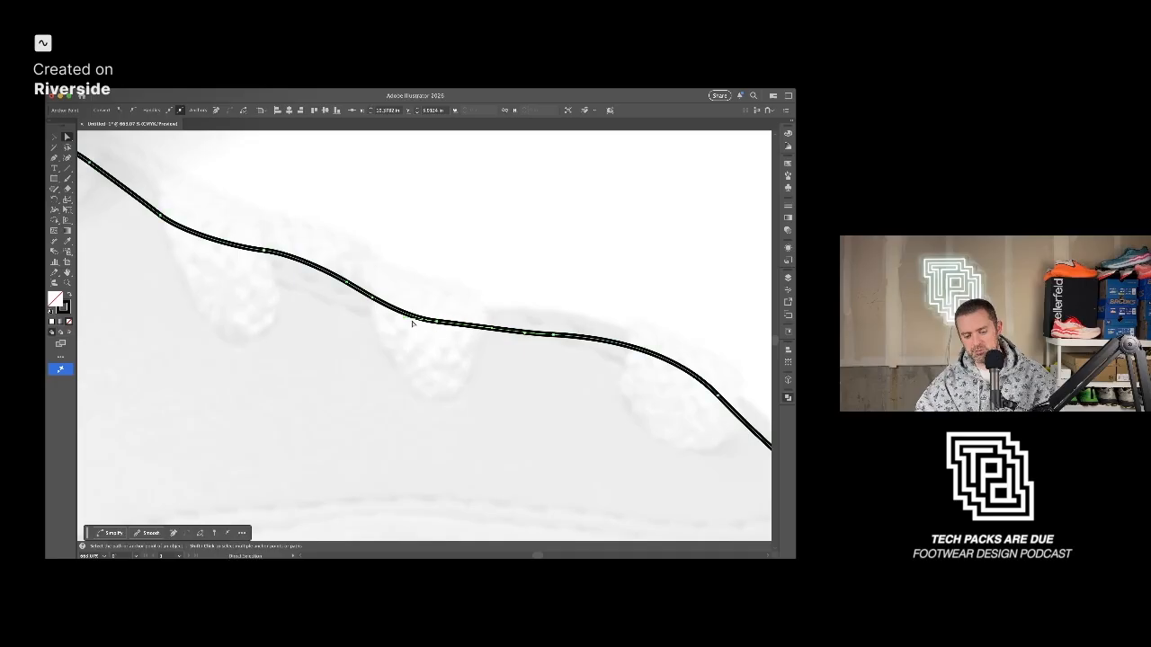
left_click_drag(373, 299, 349, 280)
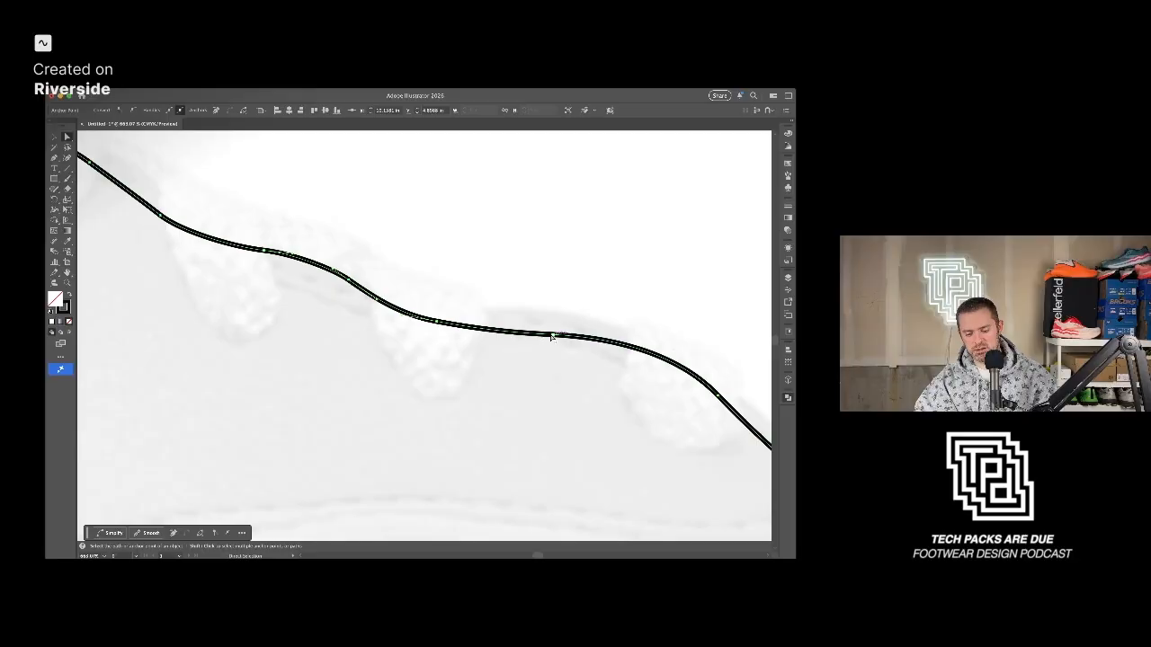
left_click_drag(552, 336, 446, 328)
Delete the anchor point at the foot of the hump between the middle laces and reshape the slope down to the next lace.
key("minus")
left_click(447, 327)
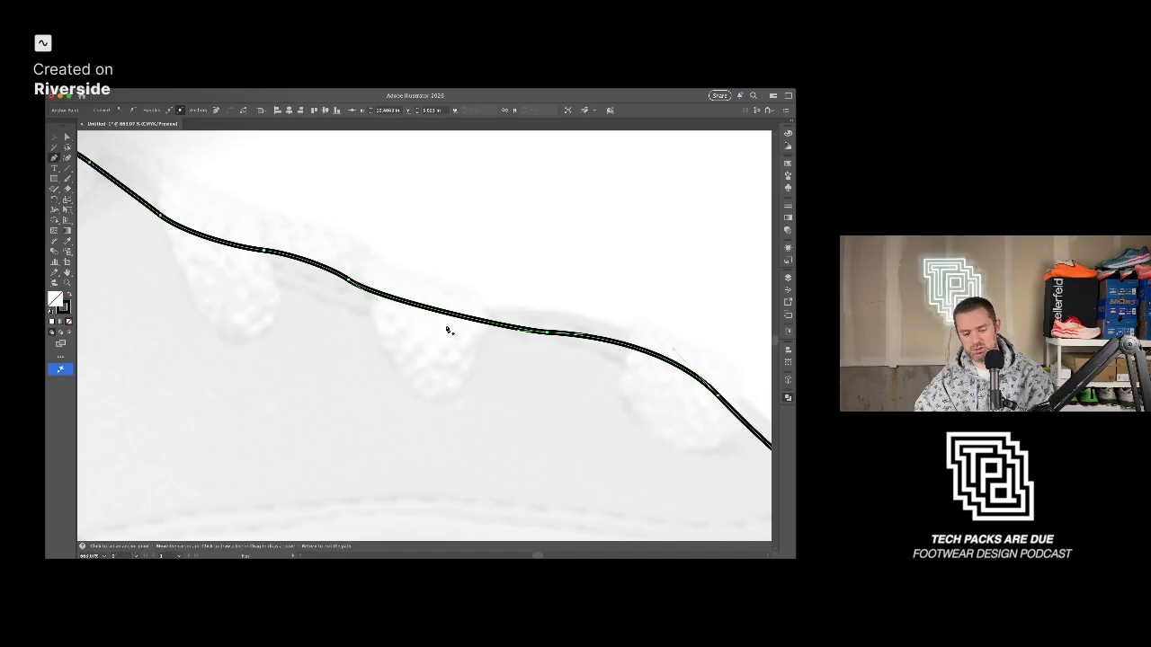
key("a")
left_click_drag(403, 300, 404, 312)
left_click_drag(485, 323, 364, 290)
left_click_drag(401, 312, 396, 314)
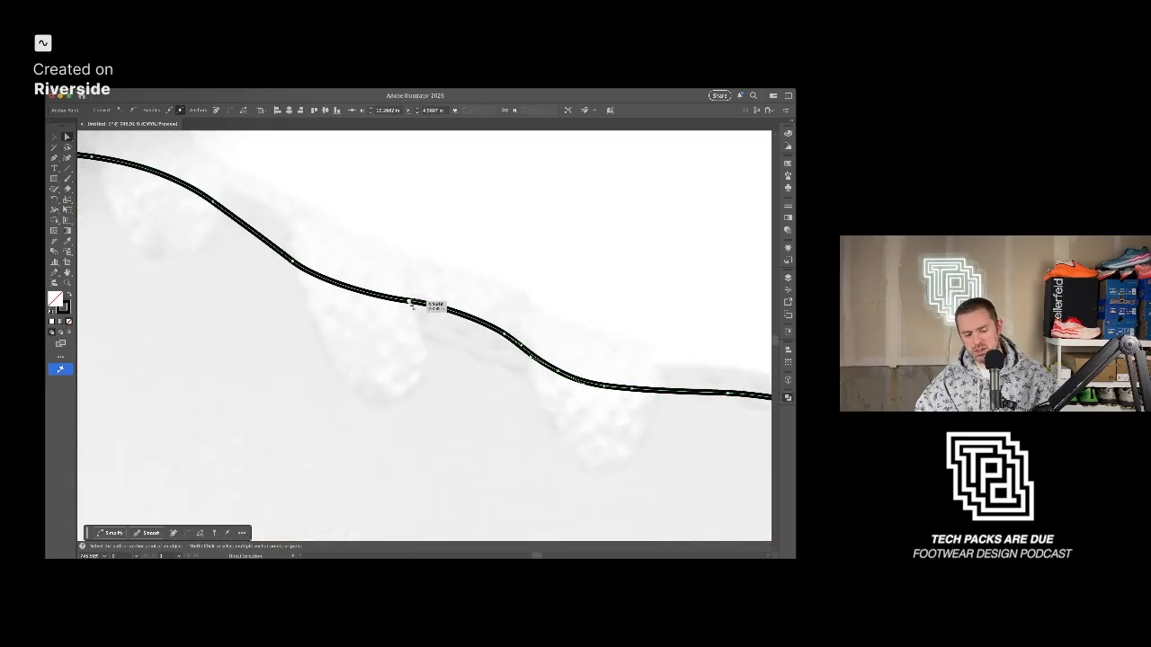
Raise the outline between the two middle laces into a fuller hump and adjust the curve handles at its start.
left_click(411, 303)
left_click(505, 335, "shift")
left_click_drag(505, 336, 496, 327)
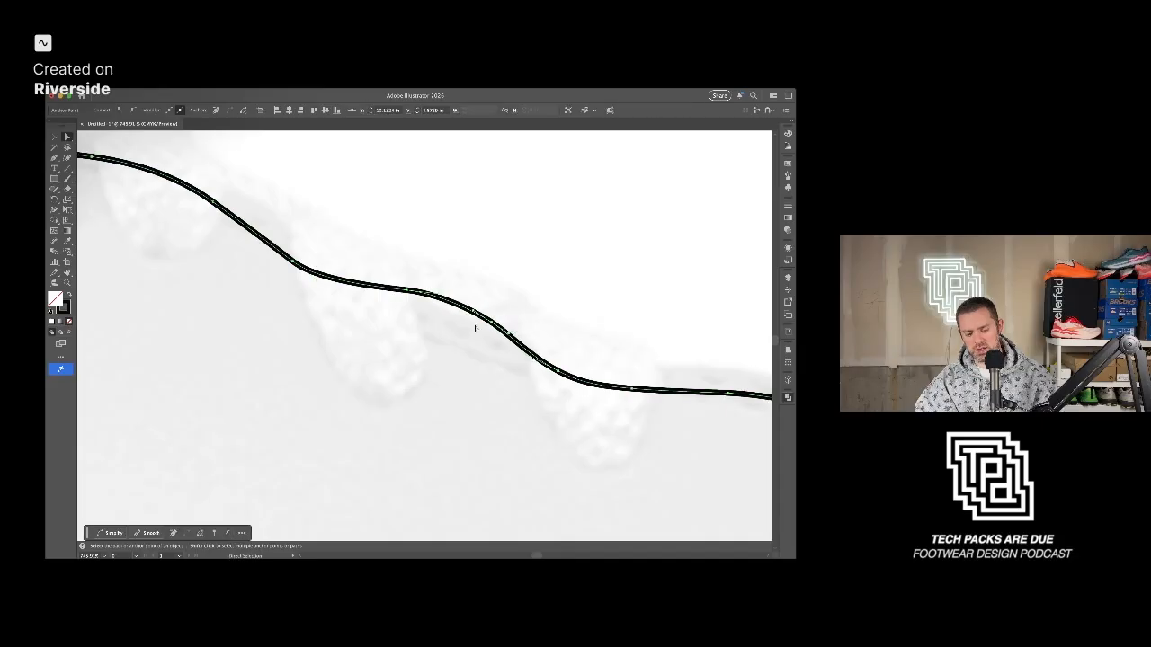
left_click(411, 292)
left_click_drag(427, 295, 431, 290)
left_click_drag(362, 286, 355, 288)
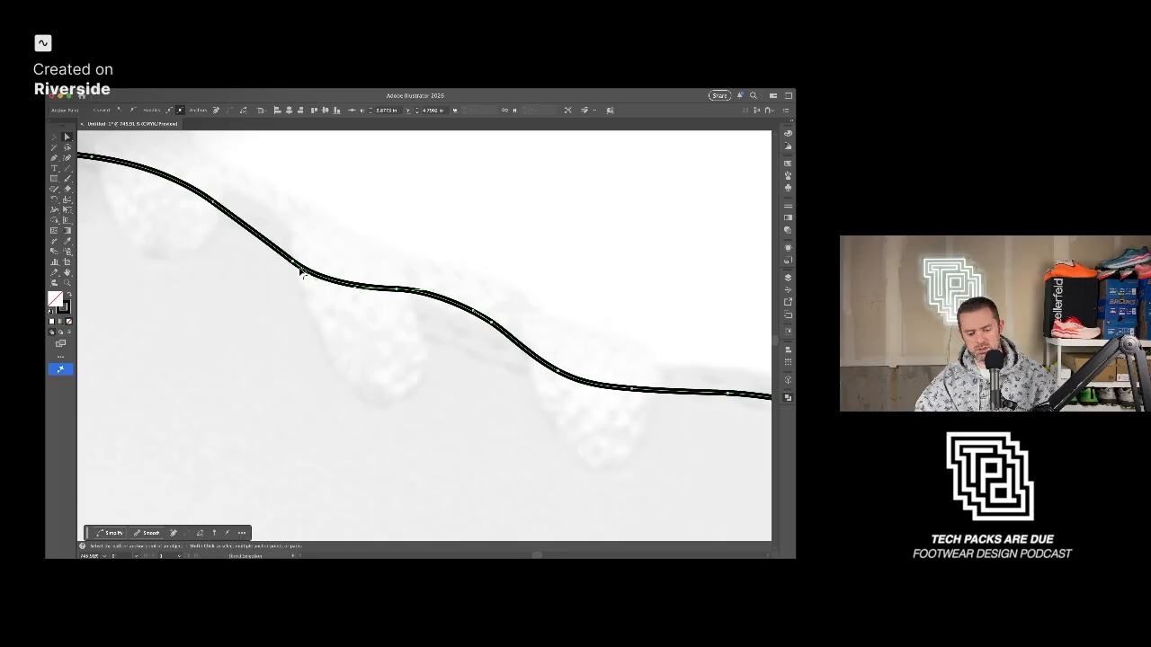
Fine-tune the anchors and handles on both sides of the middle lace hump so its slopes flow smoothly.
left_click_drag(293, 262, 286, 257)
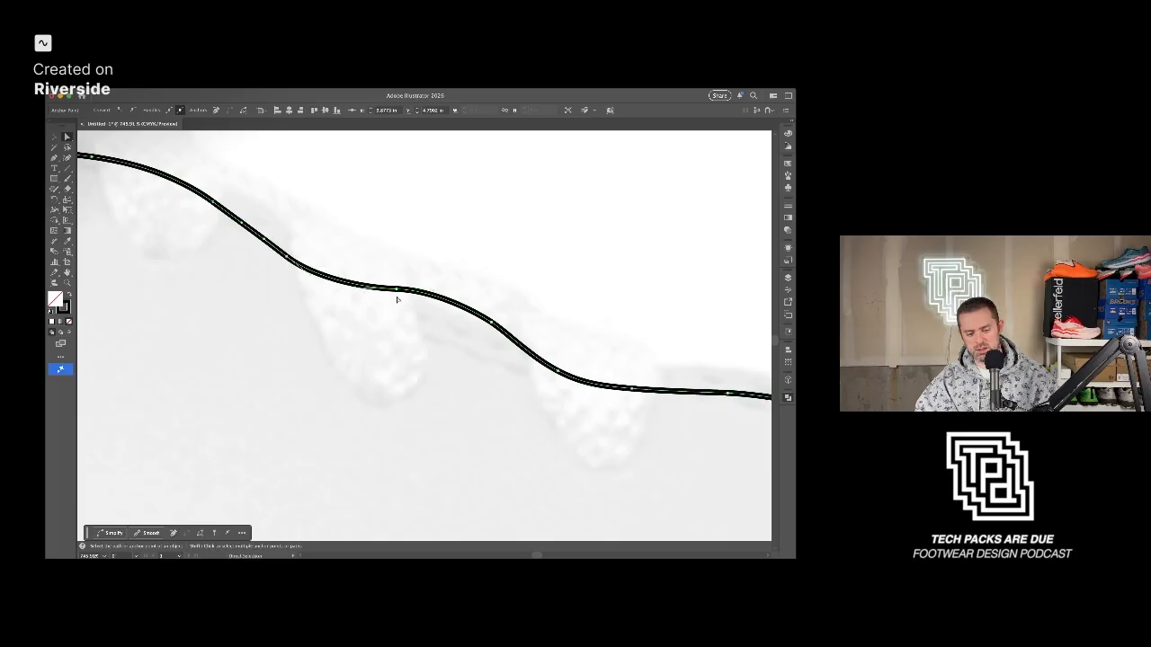
left_click(432, 295)
left_click_drag(432, 294, 442, 294)
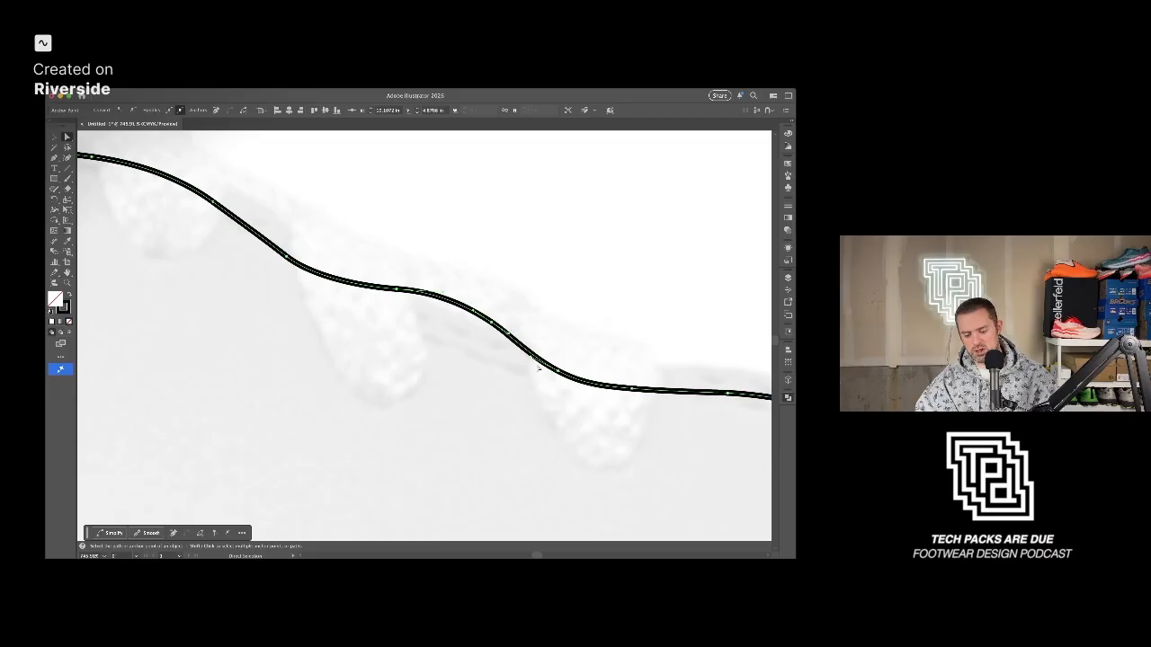
left_click_drag(532, 359, 527, 355)
Examine the lace humps of the upper outline against the reference photo, both close up and as a whole.
scroll(609, 430, "down", 5)
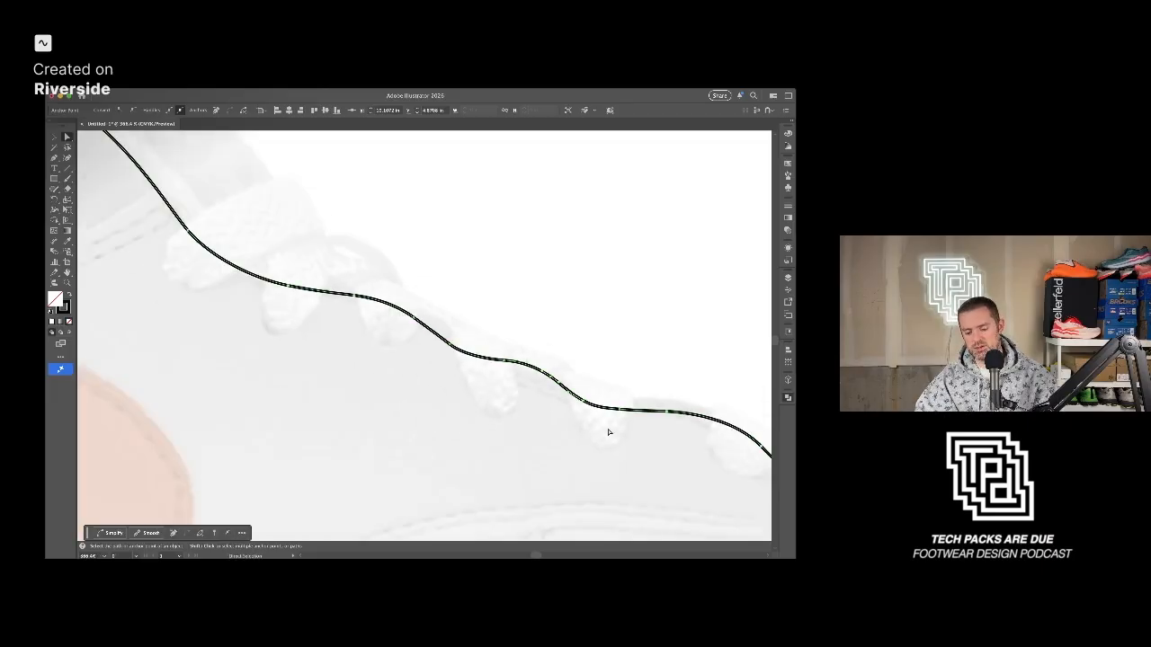
left_click_drag(609, 372, 441, 308)
left_click(429, 300)
scroll(429, 300, "down", 3)
left_click_drag(529, 390, 457, 380)
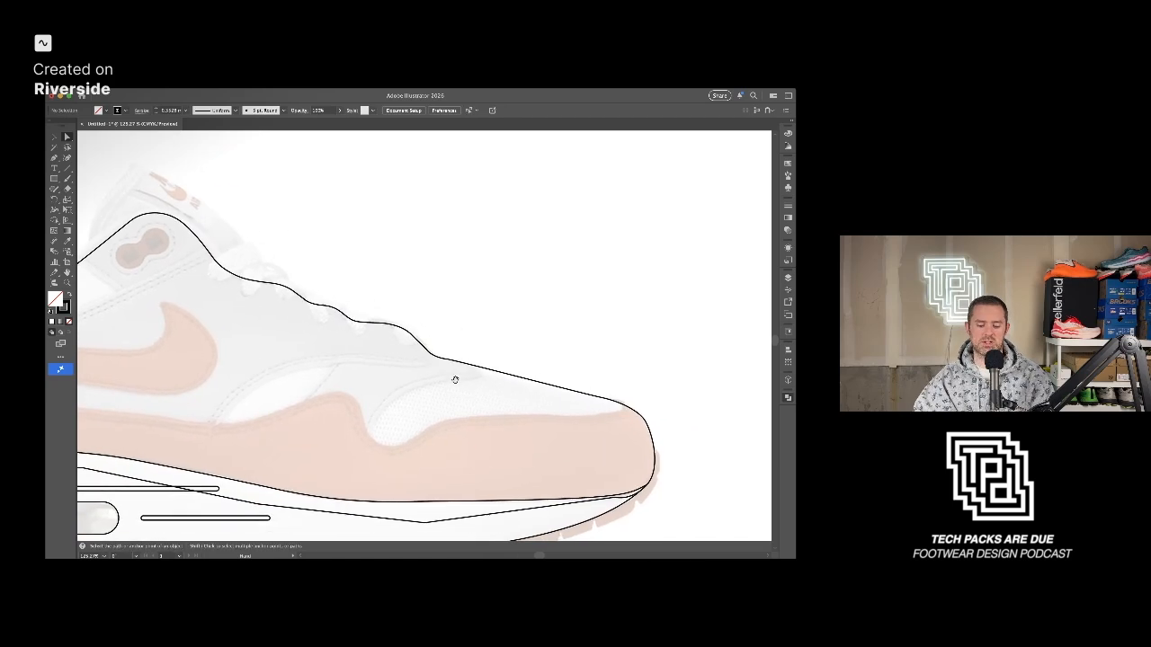
scroll(390, 328, "up", 3)
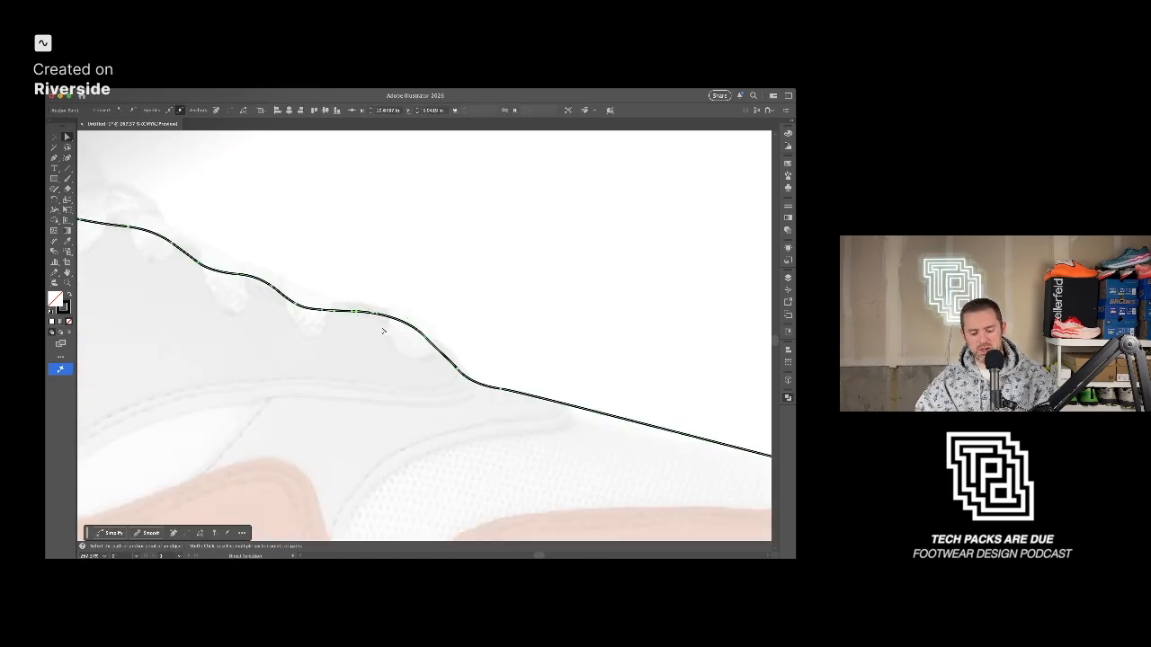
scroll(376, 319, "down", 4)
scroll(327, 306, "down", 3)
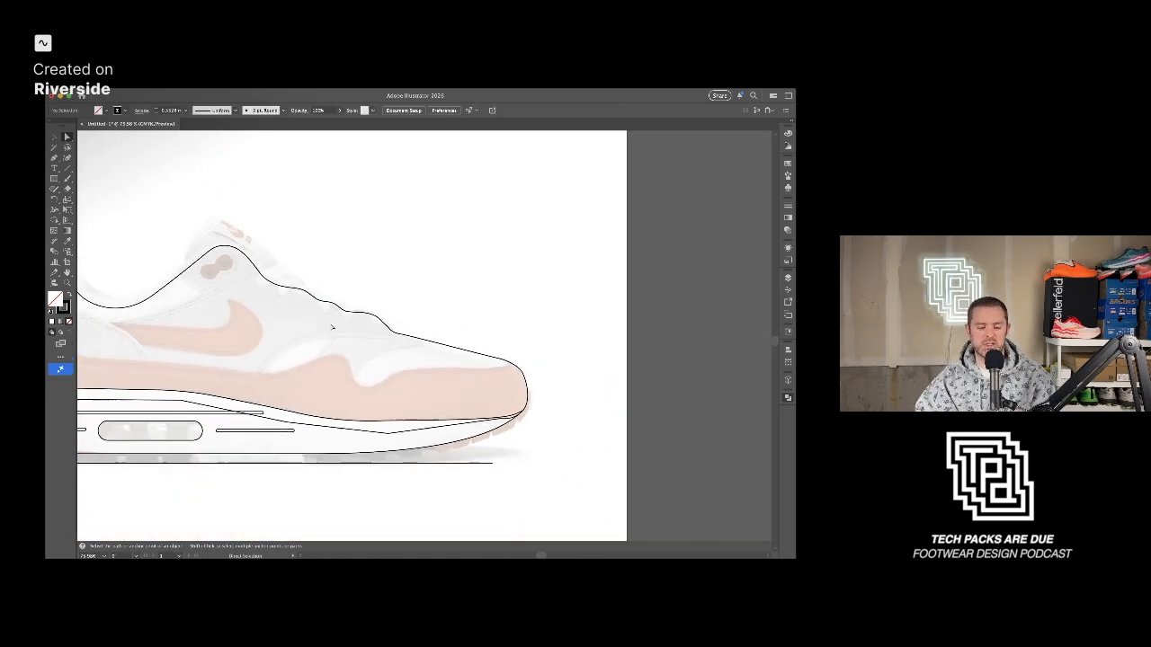
Reshape the lowest lace hump, adjusting the slope above the toe box and the dip before the hump.
scroll(485, 313, "up", 5)
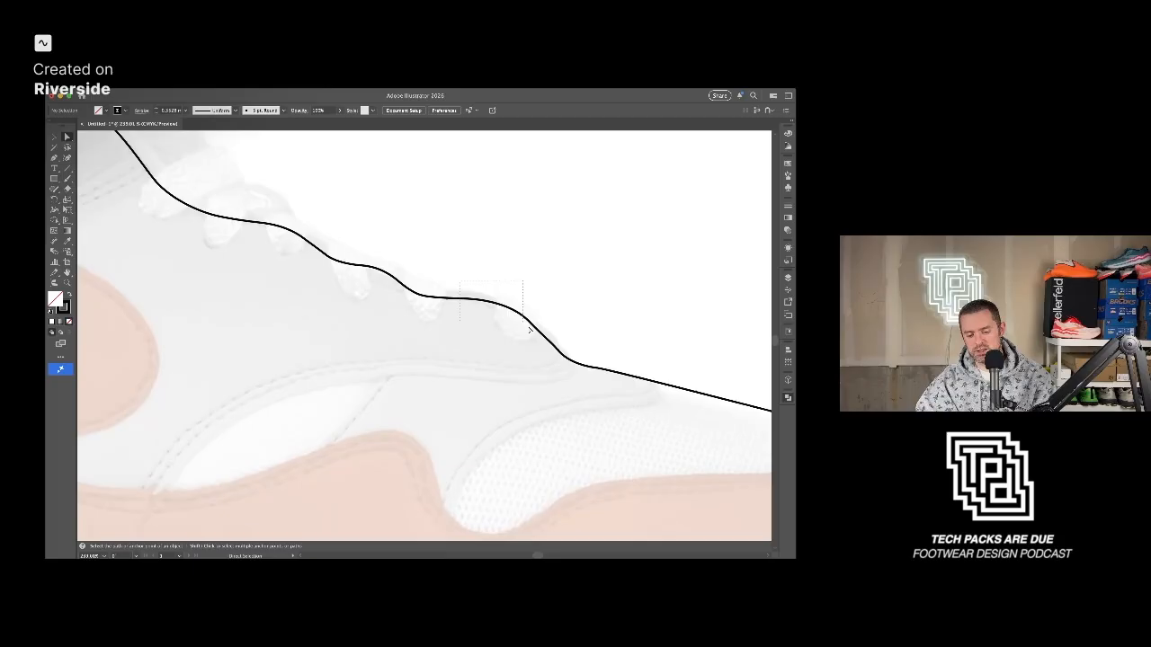
left_click(544, 335)
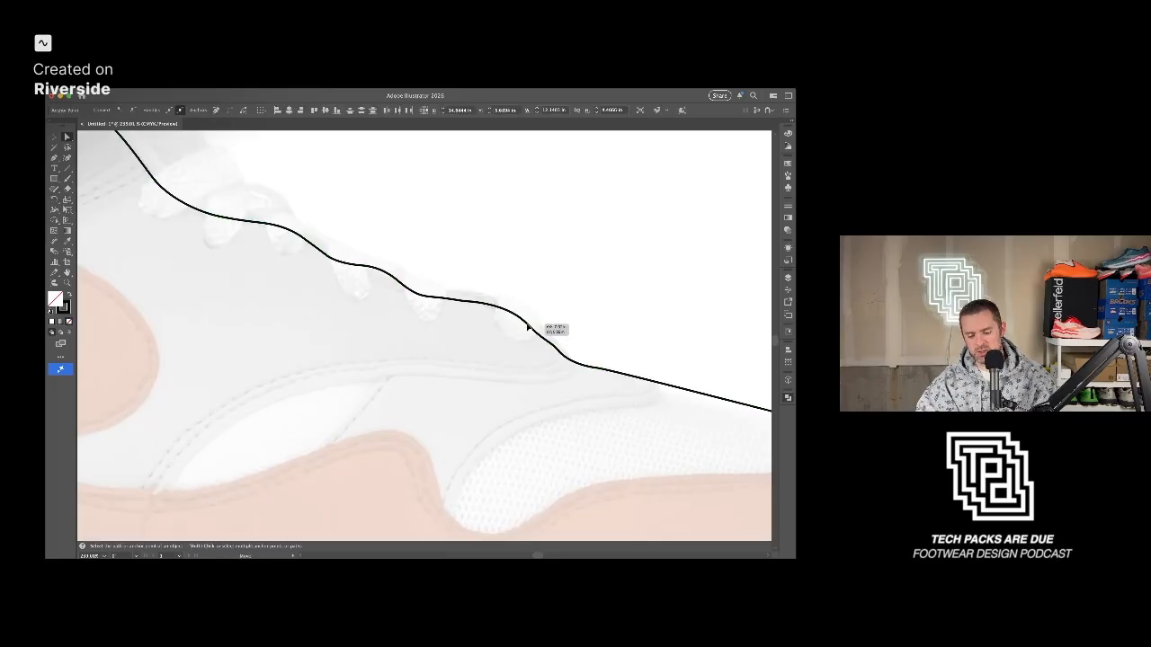
scroll(483, 314, "up", 2)
left_click(410, 283)
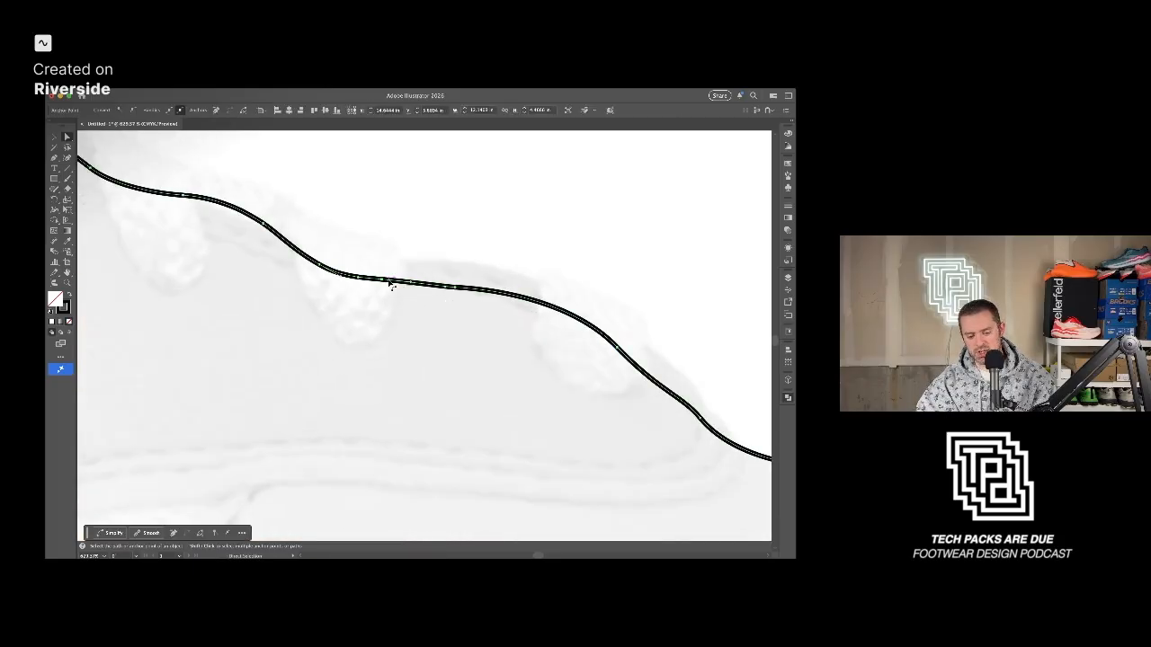
left_click_drag(382, 280, 386, 283)
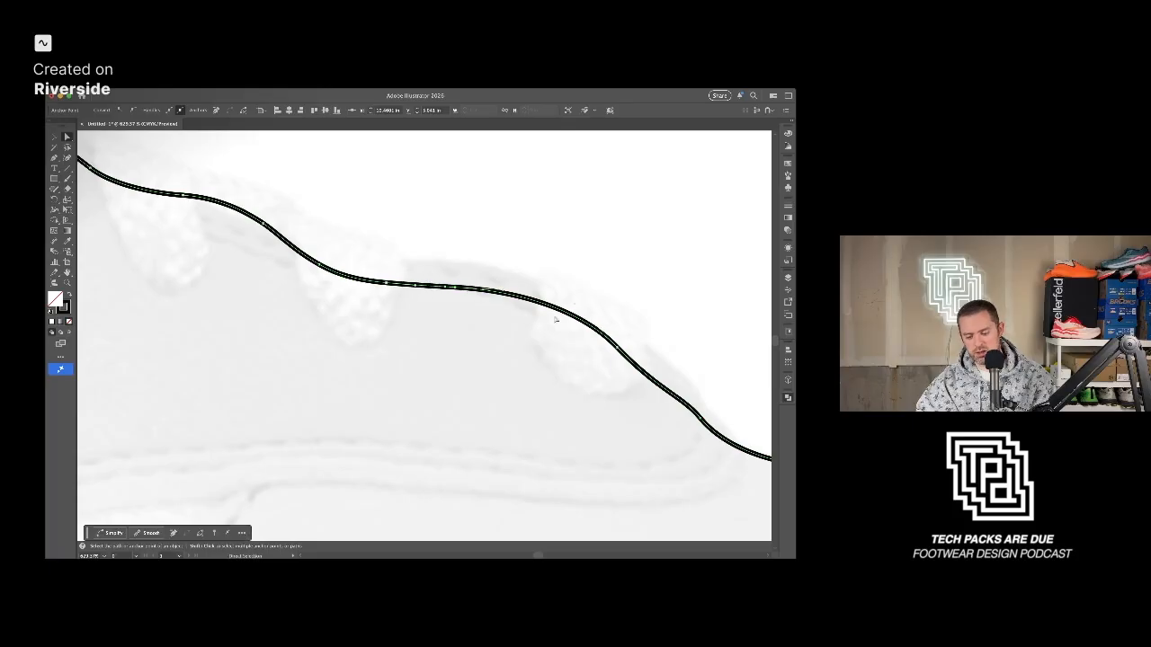
left_click_drag(576, 303, 572, 307)
mouse_move(455, 288)
left_mouse_down()
mouse_move(467, 288)
mouse_move(448, 287)
left_mouse_up()
scroll(542, 342, "down", 5)
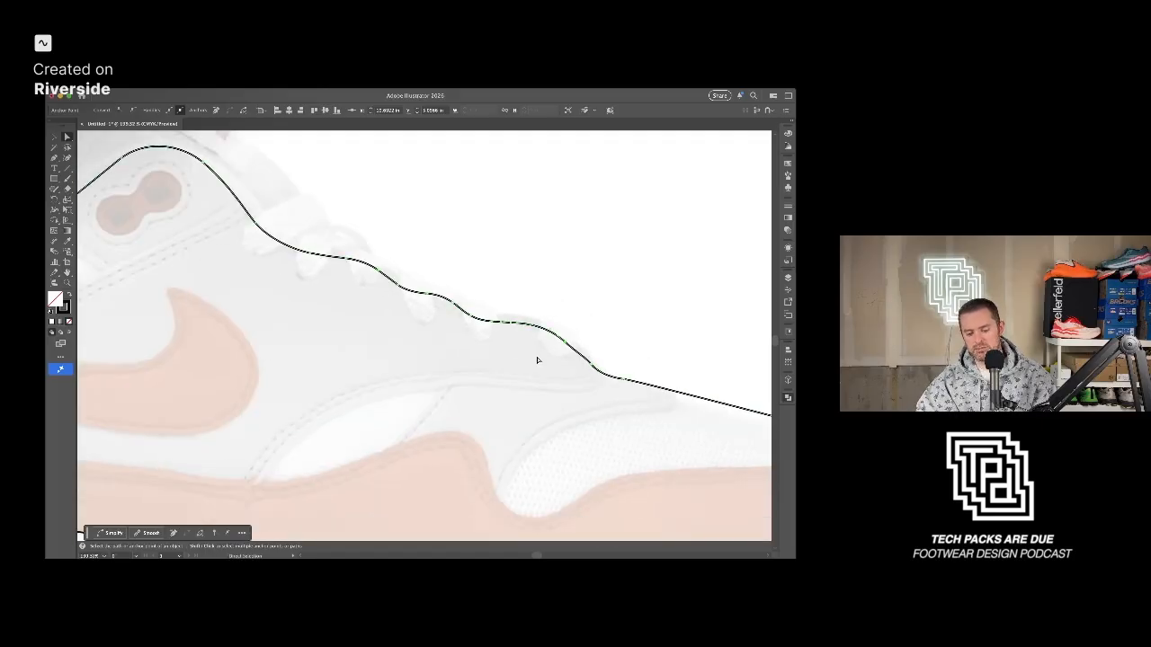
Smooth the slope from the lowest lace hump down to the toe box, then deselect the outline.
left_click(583, 315)
left_click(582, 359)
scroll(584, 364, "up", 5)
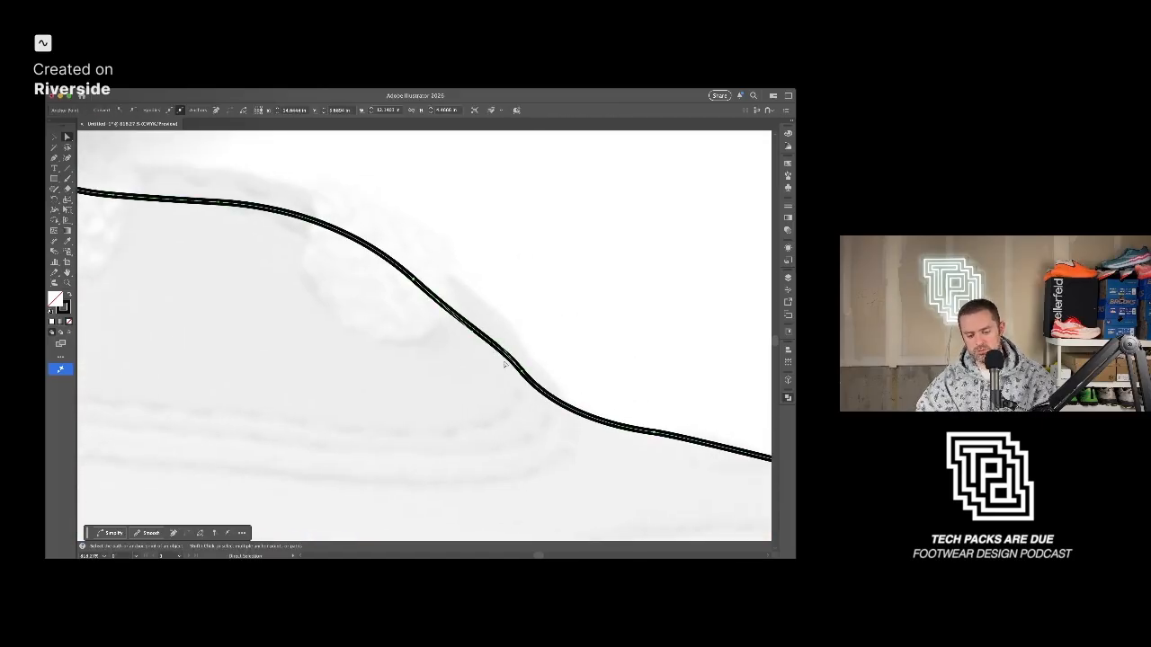
left_click(499, 345)
left_click(450, 326)
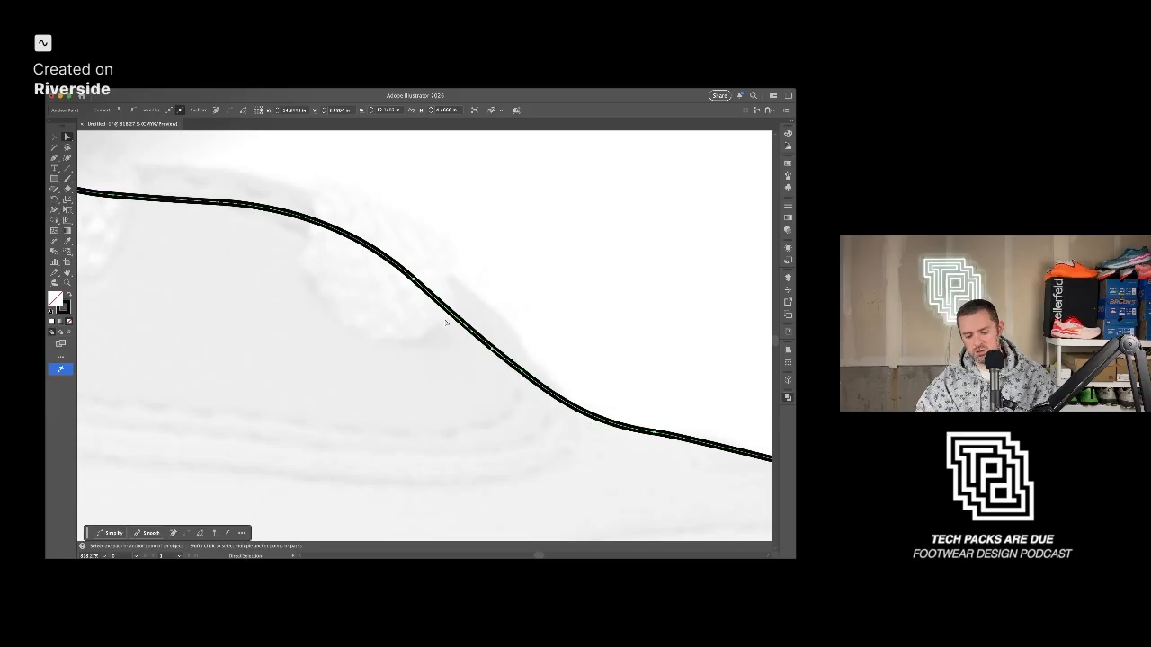
left_click(524, 379)
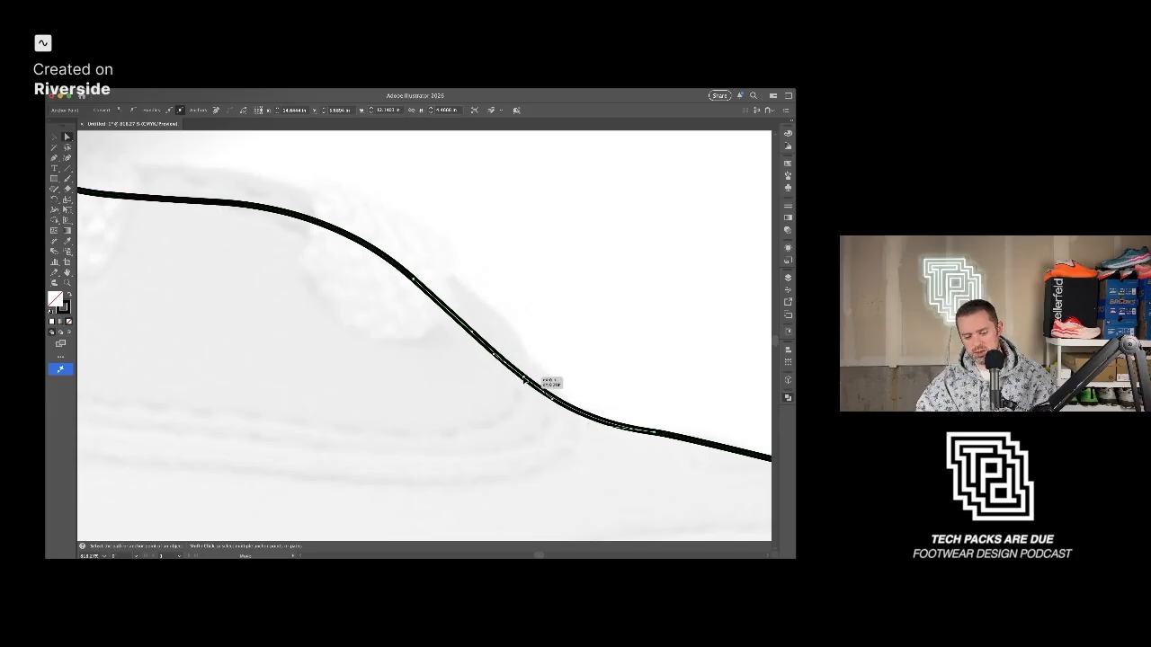
scroll(539, 409, "down", 4)
left_click(542, 420)
scroll(534, 378, "down", 5)
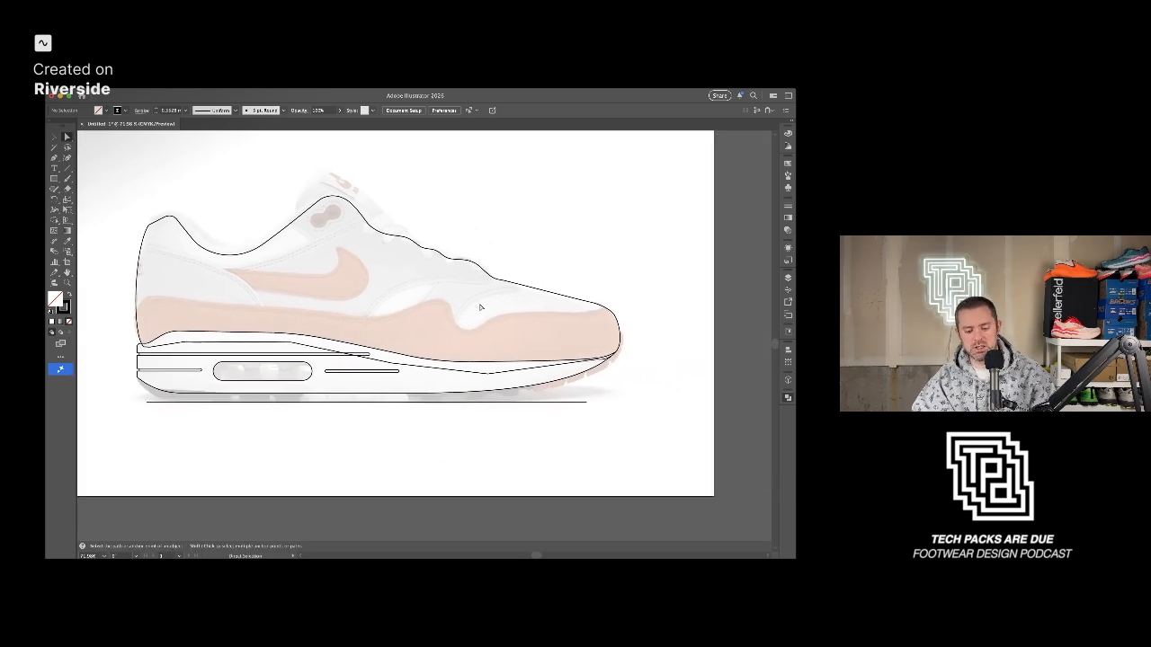
Give the midsole outline the default white fill and black stroke, and bring the midsole in front of the upper outline.
key("v")
left_click(409, 361)
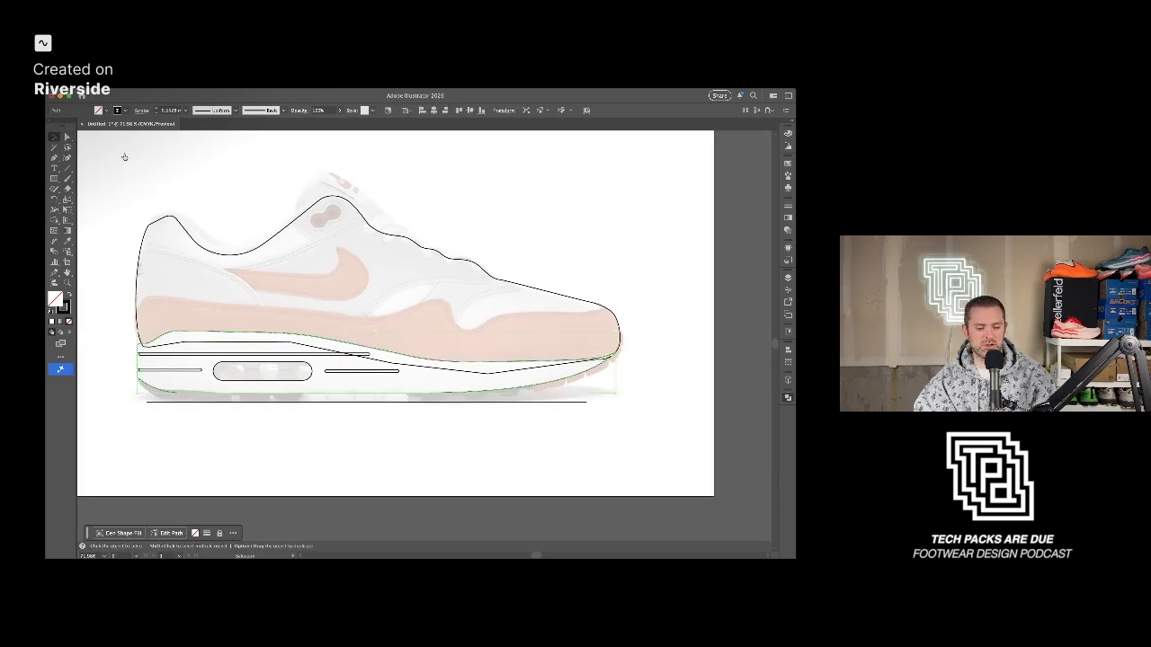
key("d")
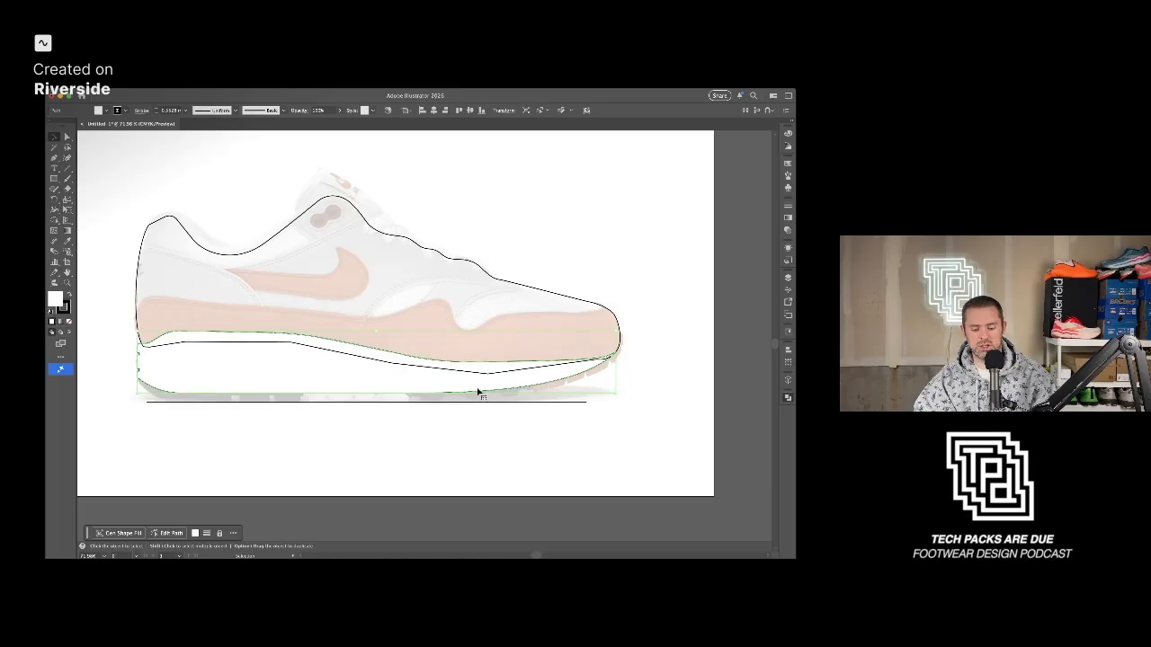
left_click_drag(307, 335, 358, 349)
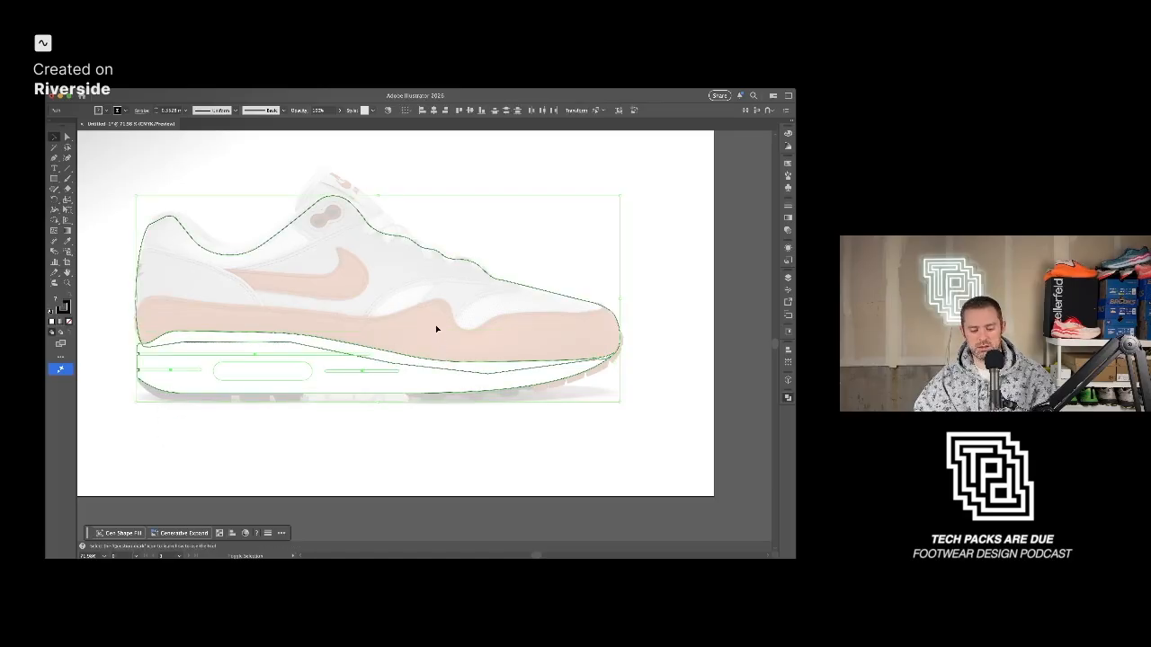
left_click(448, 282, "shift")
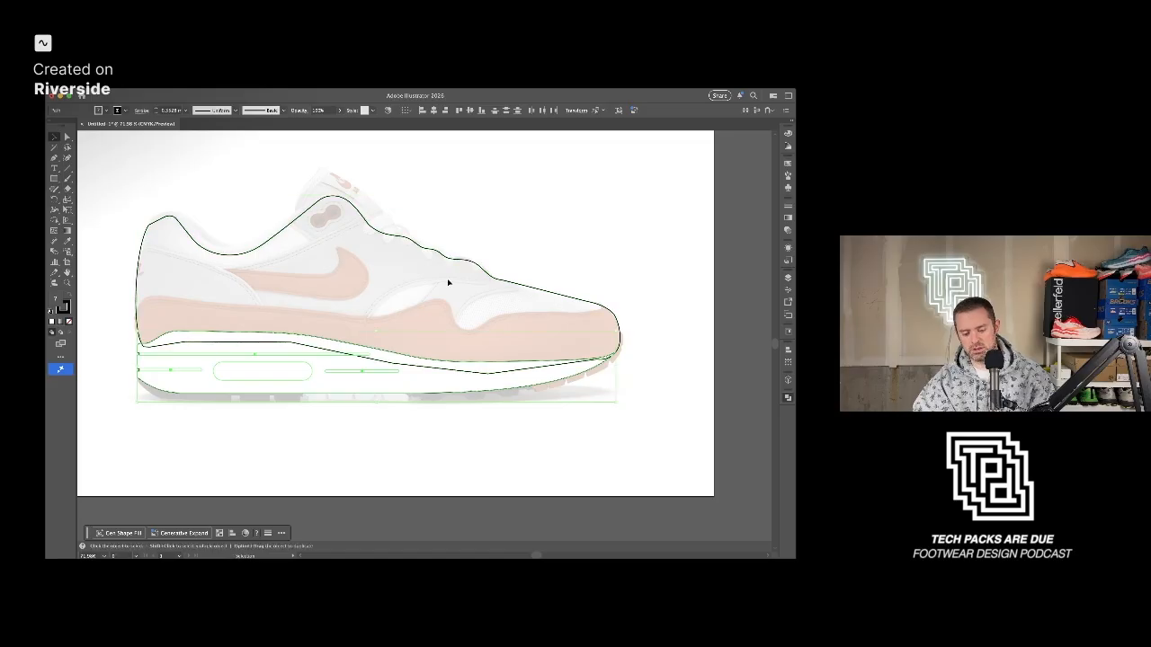
key("super+c")
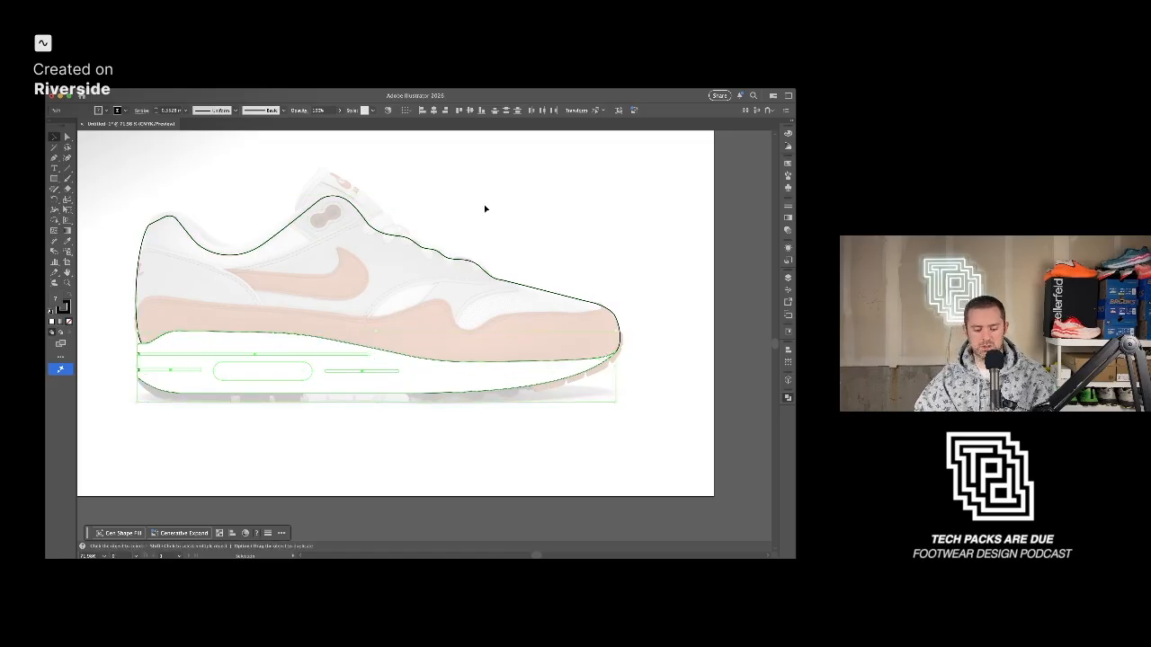
Bring the midsole's groove lines and rounded air window in front of the white midsole shape, then deselect everything.
left_click(155, 401)
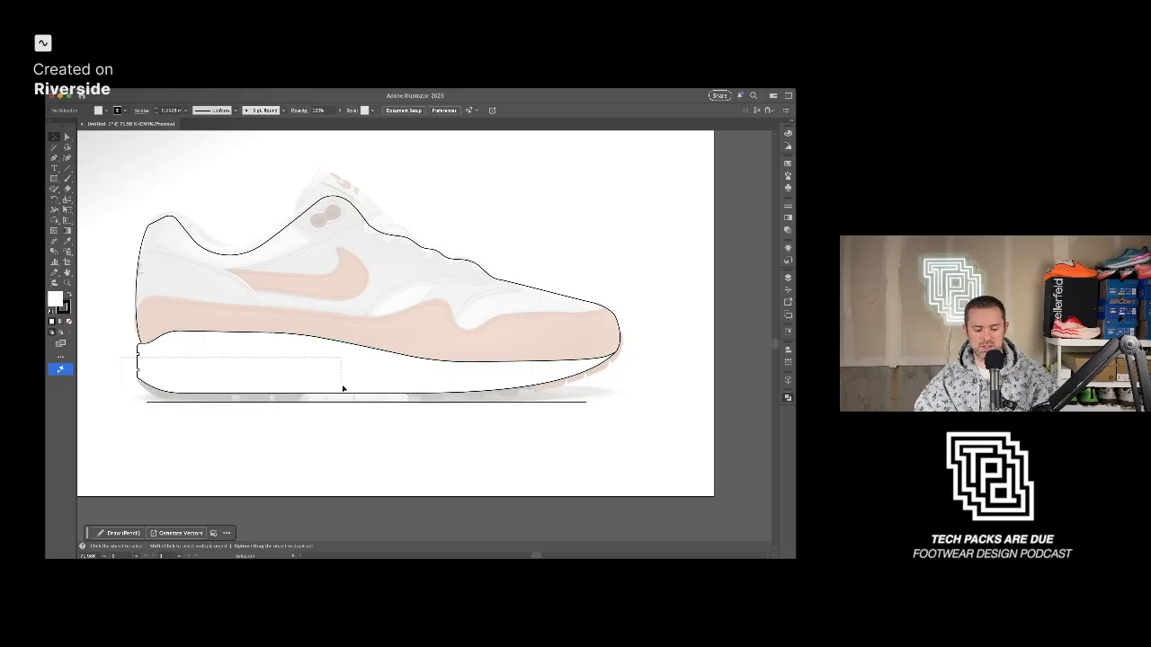
left_click_drag(343, 389, 347, 386)
left_click_drag(147, 359, 150, 360)
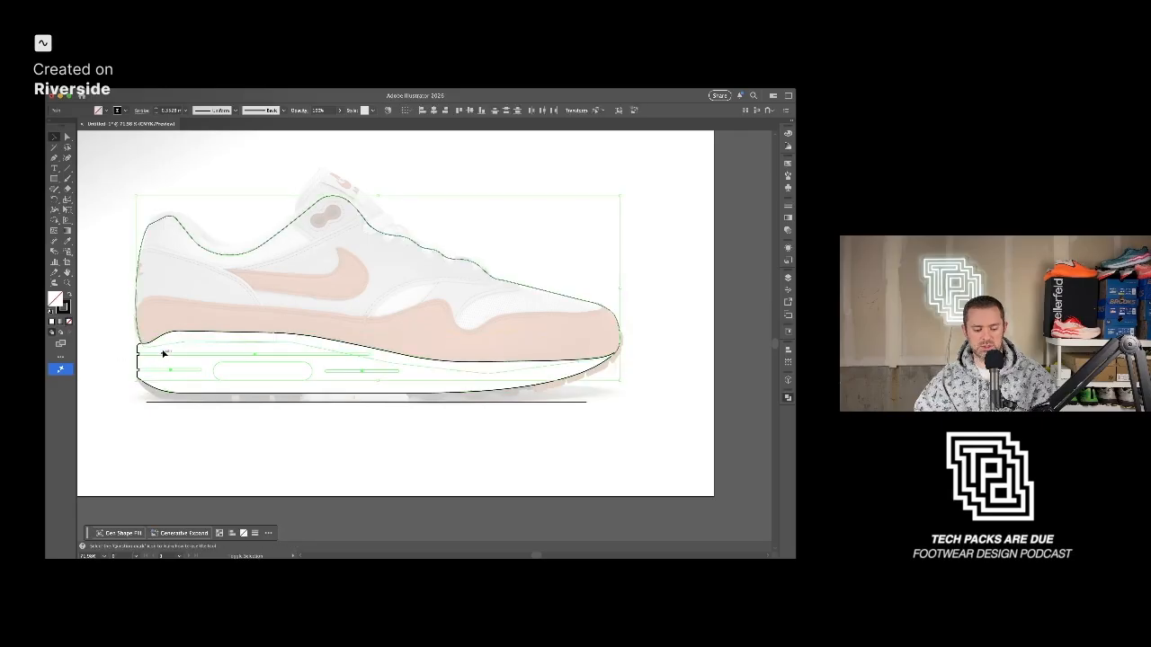
left_click(188, 332, "shift")
left_click(137, 249, "shift")
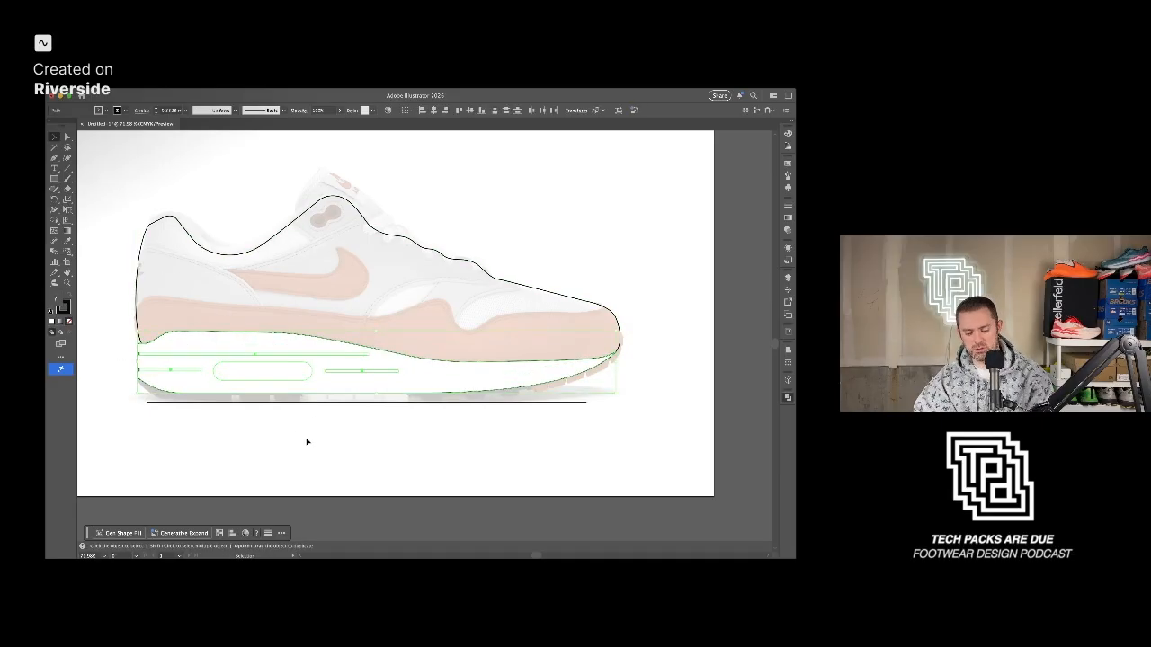
left_click(427, 375, "shift")
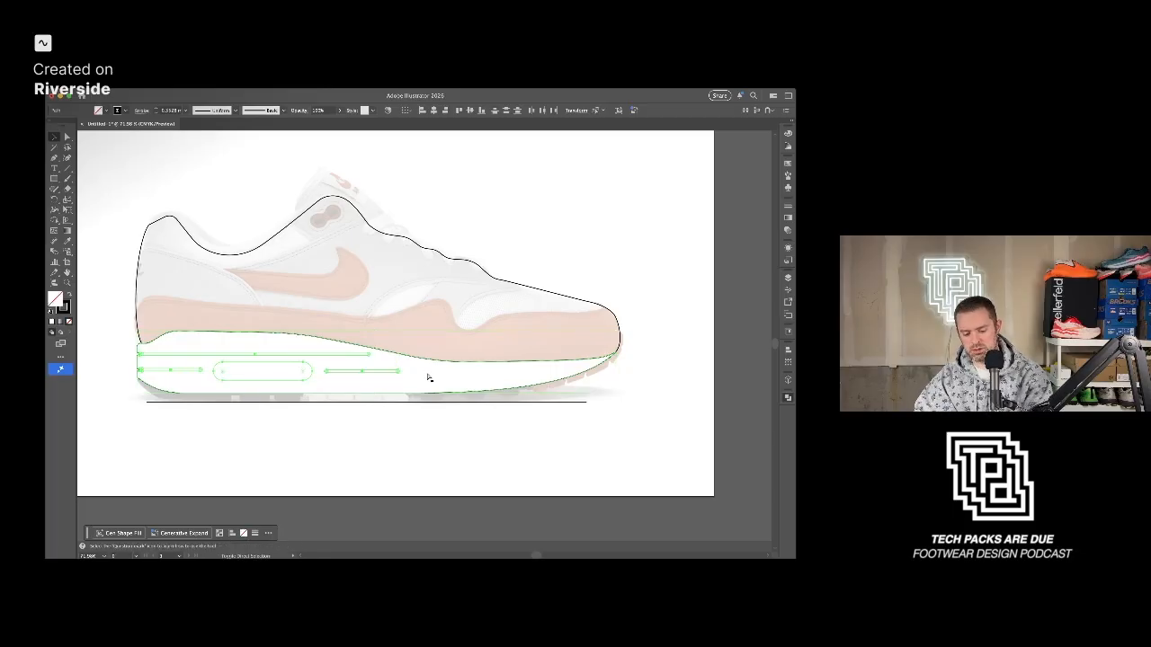
left_click(410, 467)
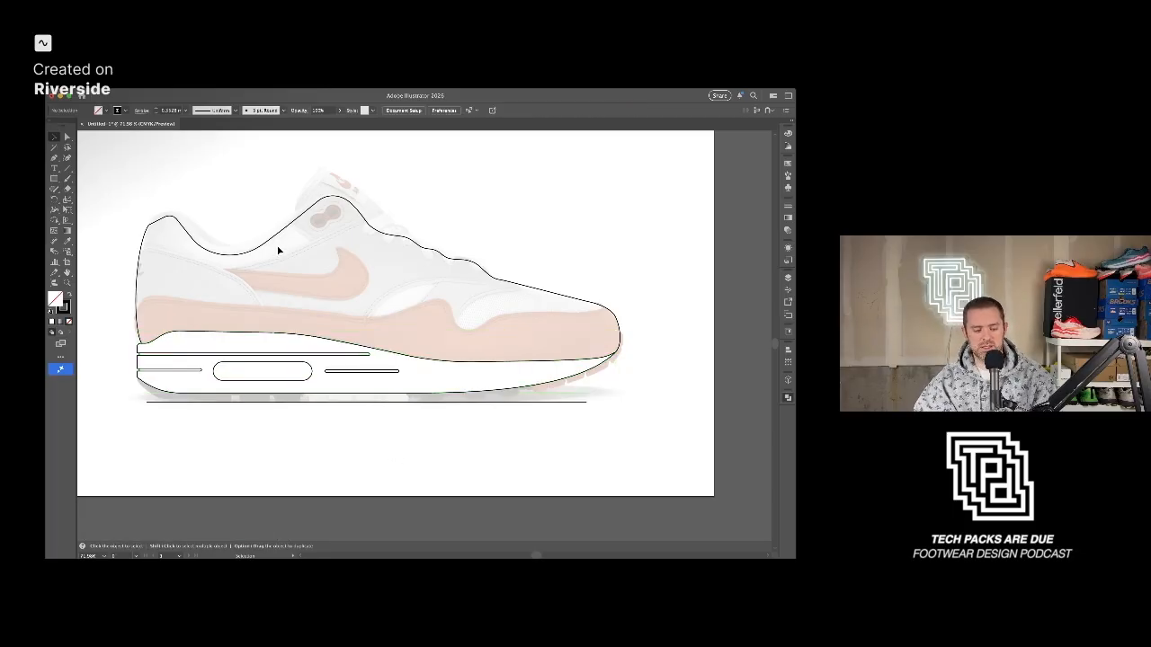
scroll(272, 257, "up", 1, "alt")
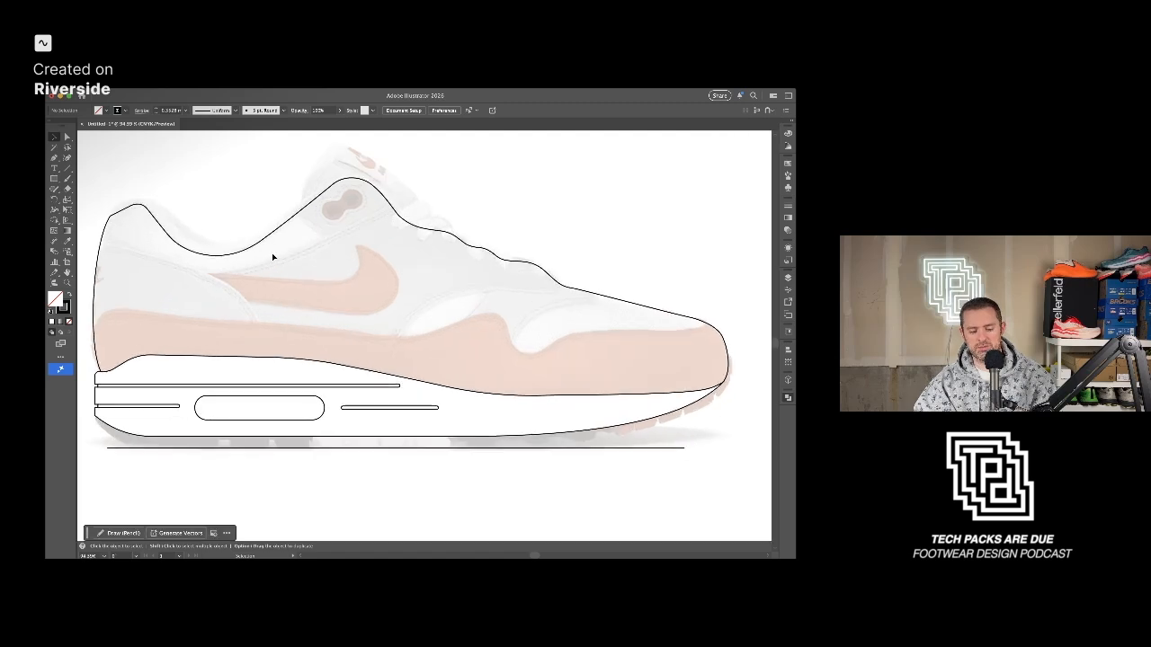
left_click_drag(301, 272, 336, 275)
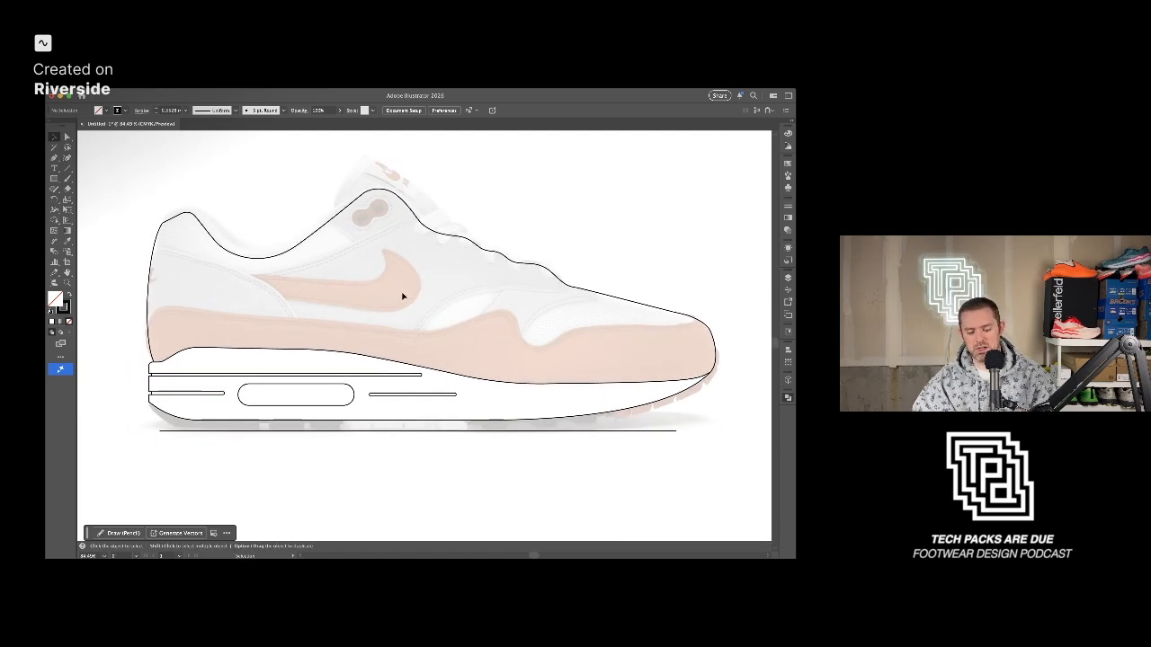
mouse_move(468, 310)
left_mouse_down()
mouse_move(444, 307)
mouse_move(488, 313)
left_mouse_up()
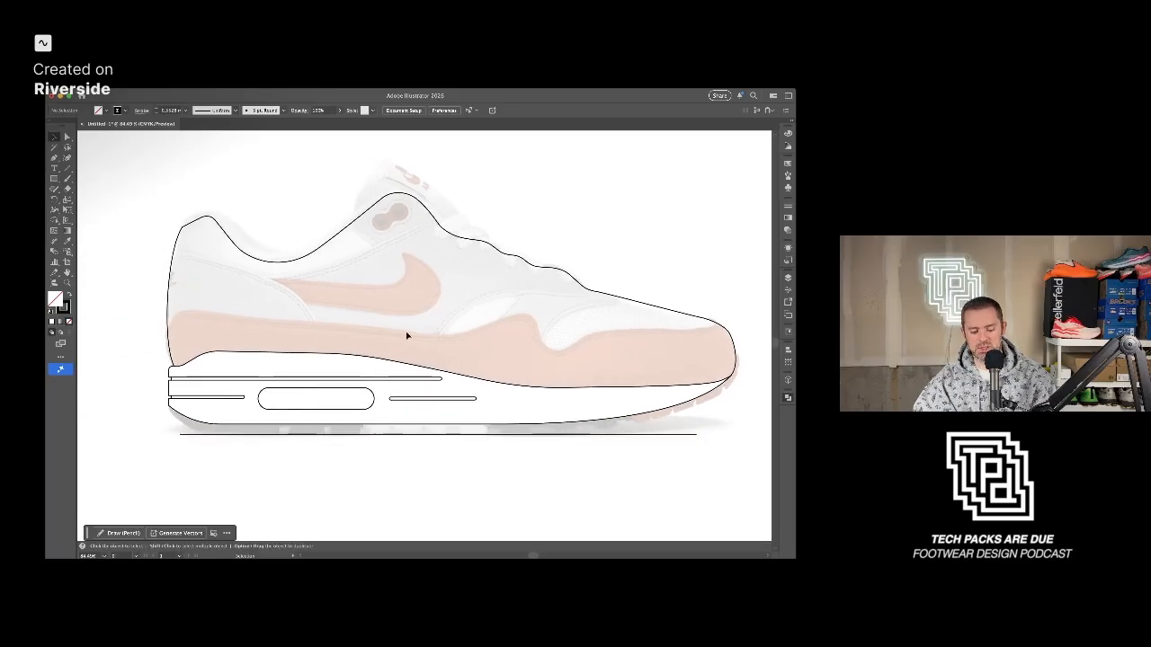
Create a parallel copy of the upper outline offset slightly outward, then deselect it.
left_click_drag(258, 281, 261, 302)
left_click(246, 273)
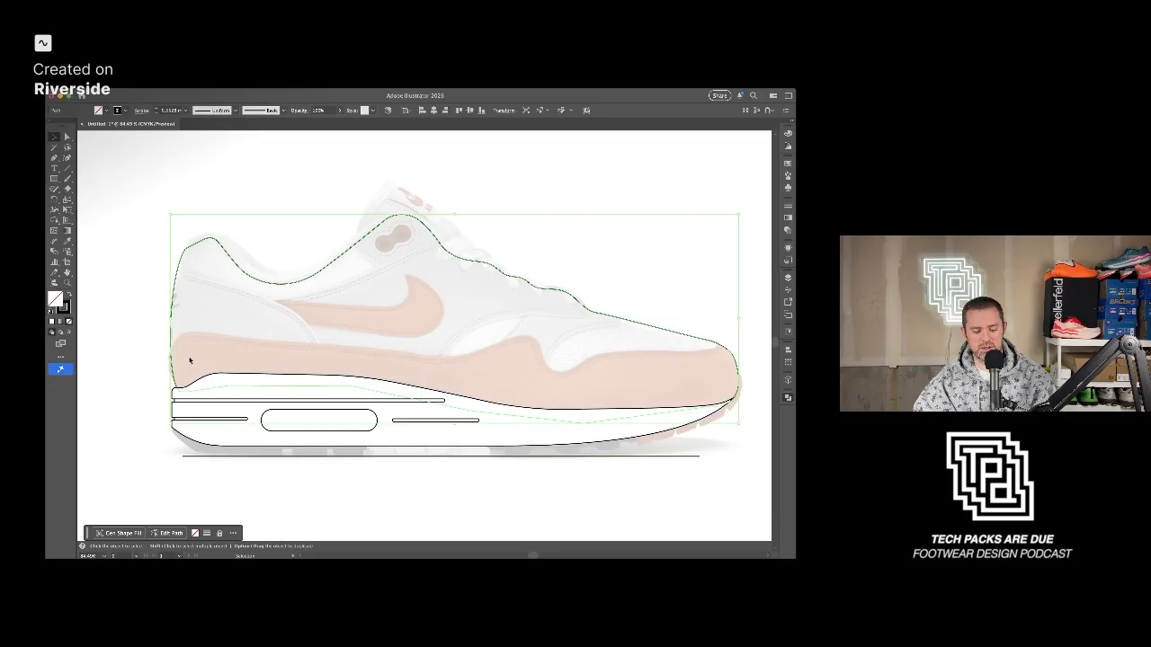
left_click(299, 392)
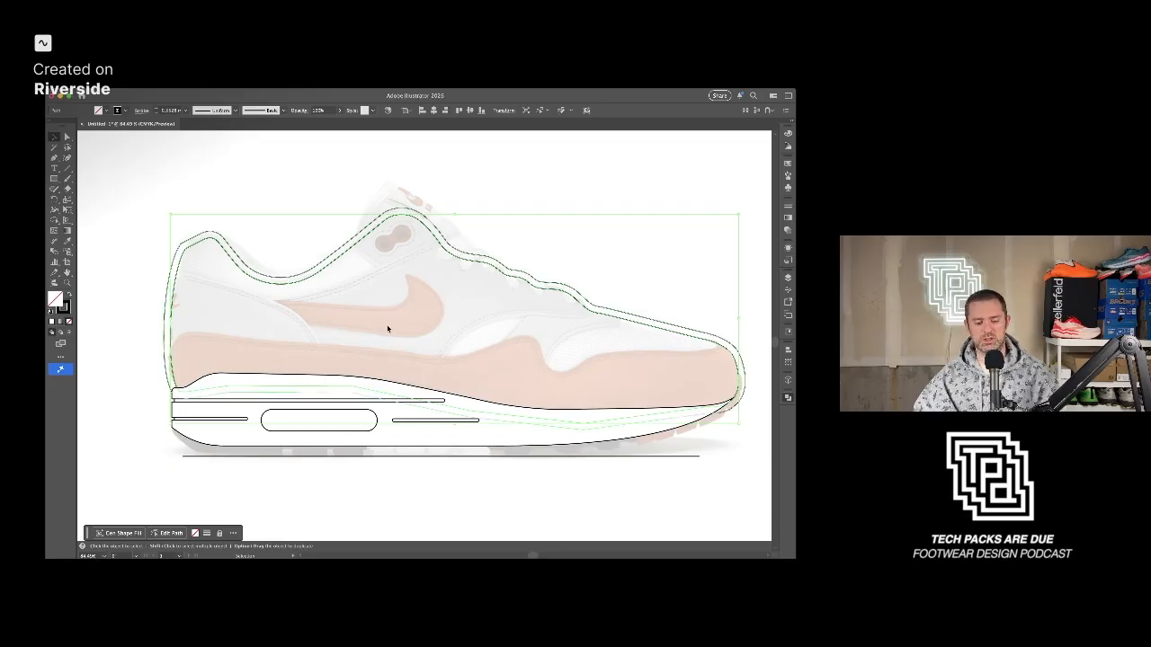
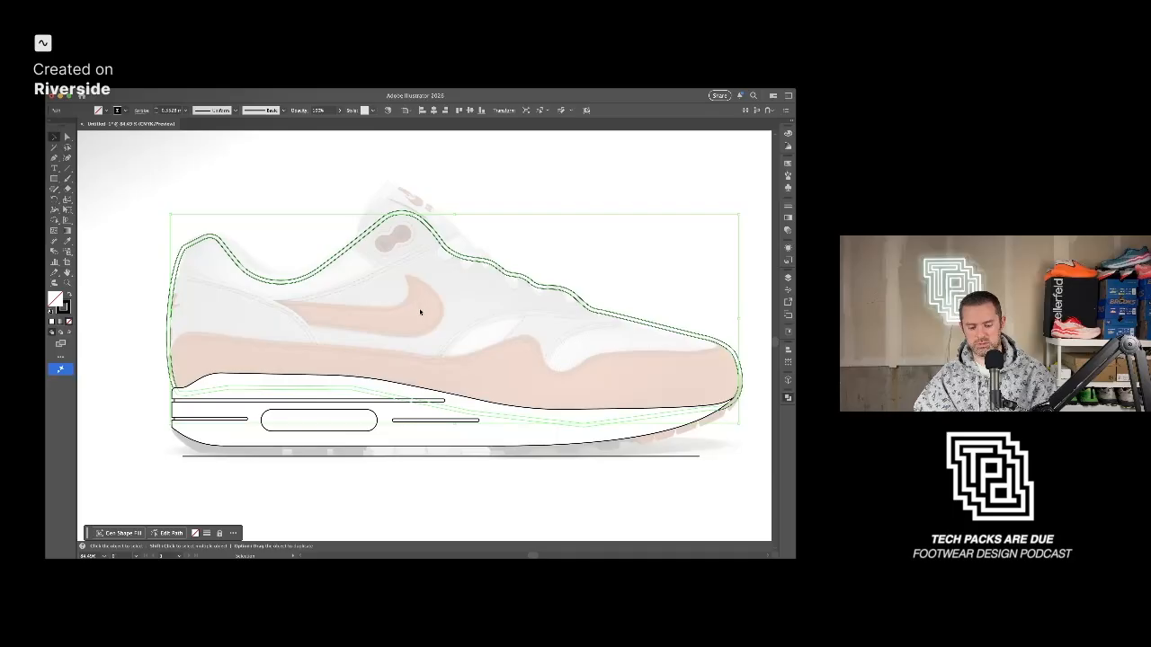
left_click(451, 340)
scroll(175, 244, "up", 3)
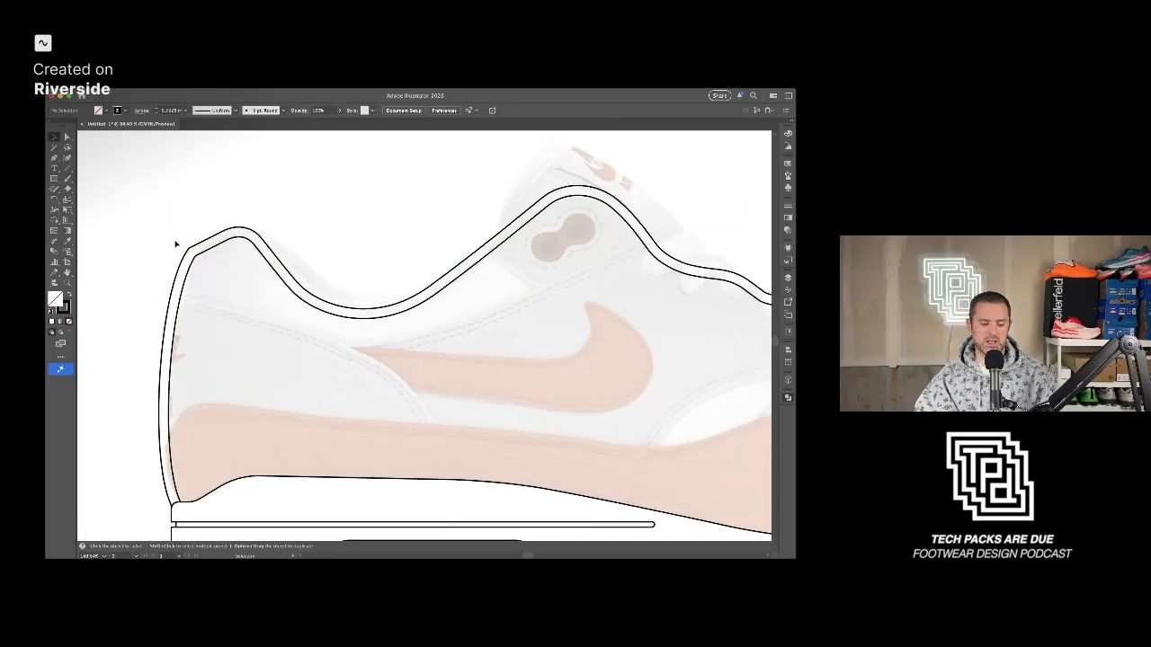
Cut the outer offset line at the heel corner and just in front of the collar peak, and delete everything except the collar section.
left_click(198, 243)
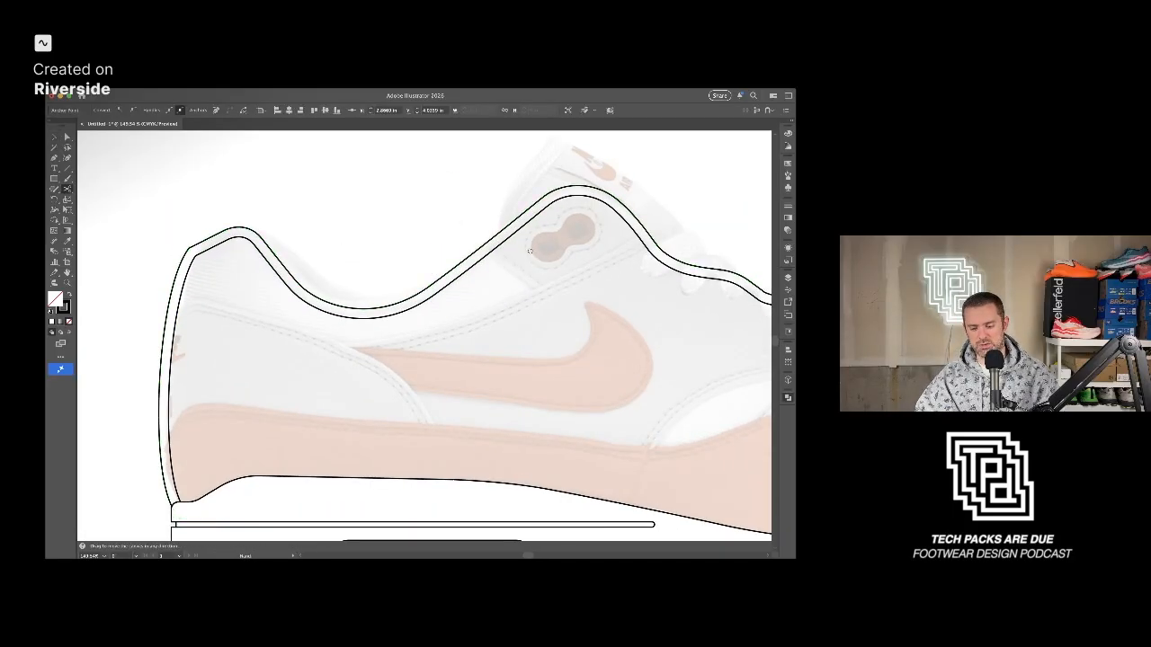
left_click_drag(579, 243, 511, 247)
left_click(591, 250)
key("v")
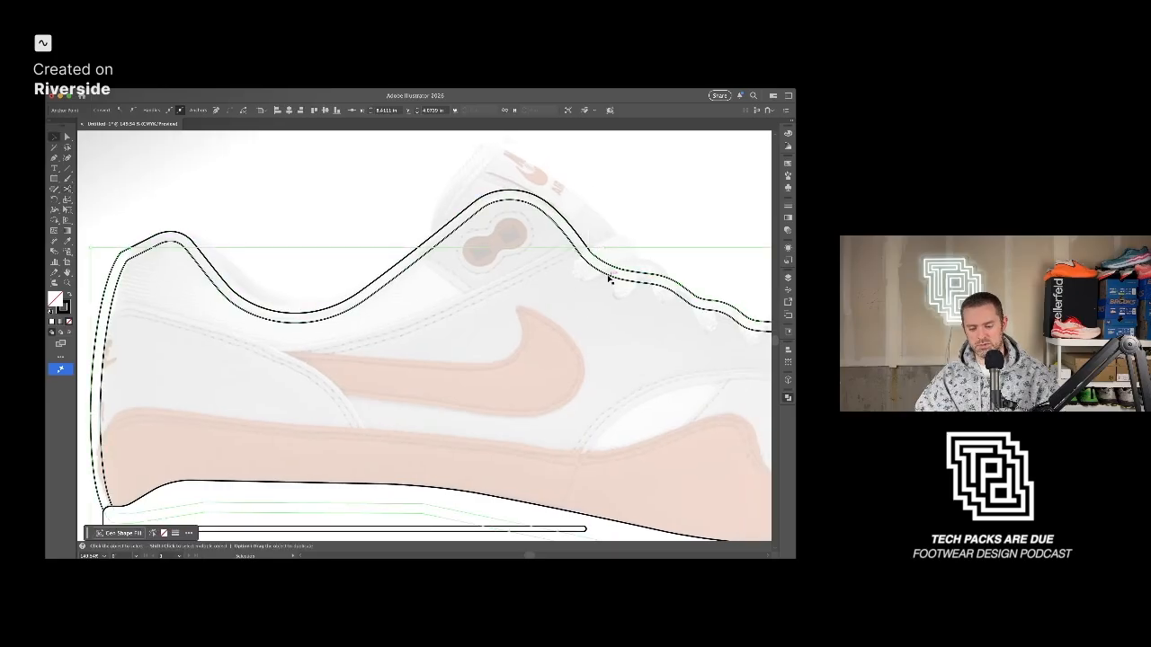
left_click(610, 268)
scroll(216, 334, "up", 5)
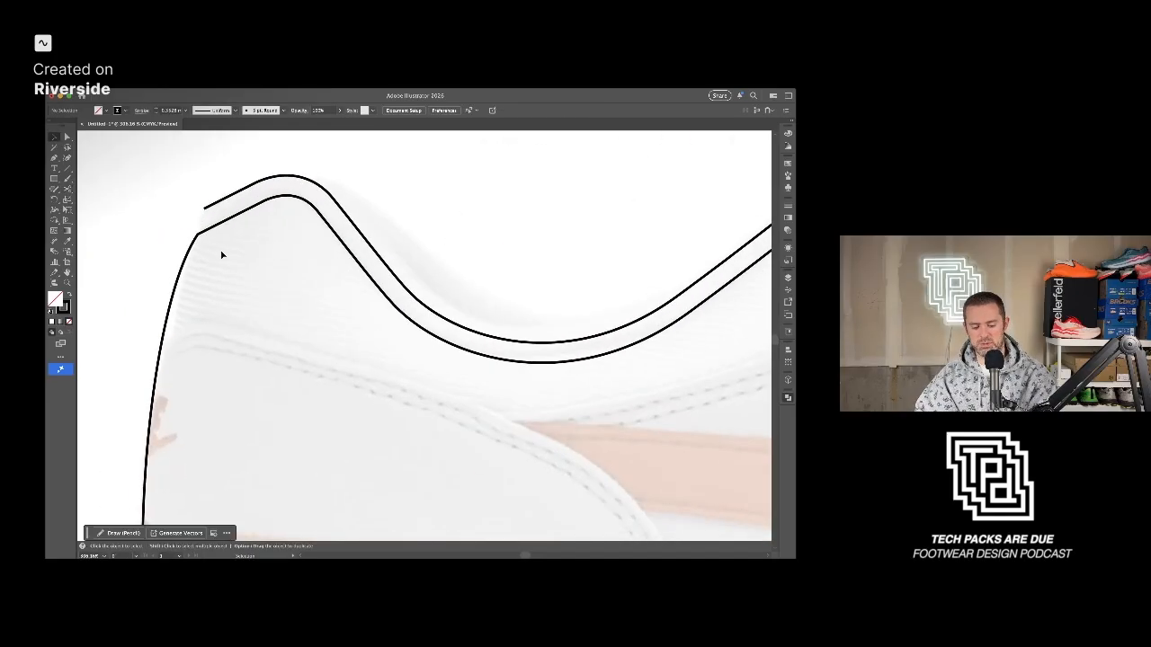
Connect the collar line's heel end down to the upper outline with the Pen tool, and adjust its corner anchor.
key("p")
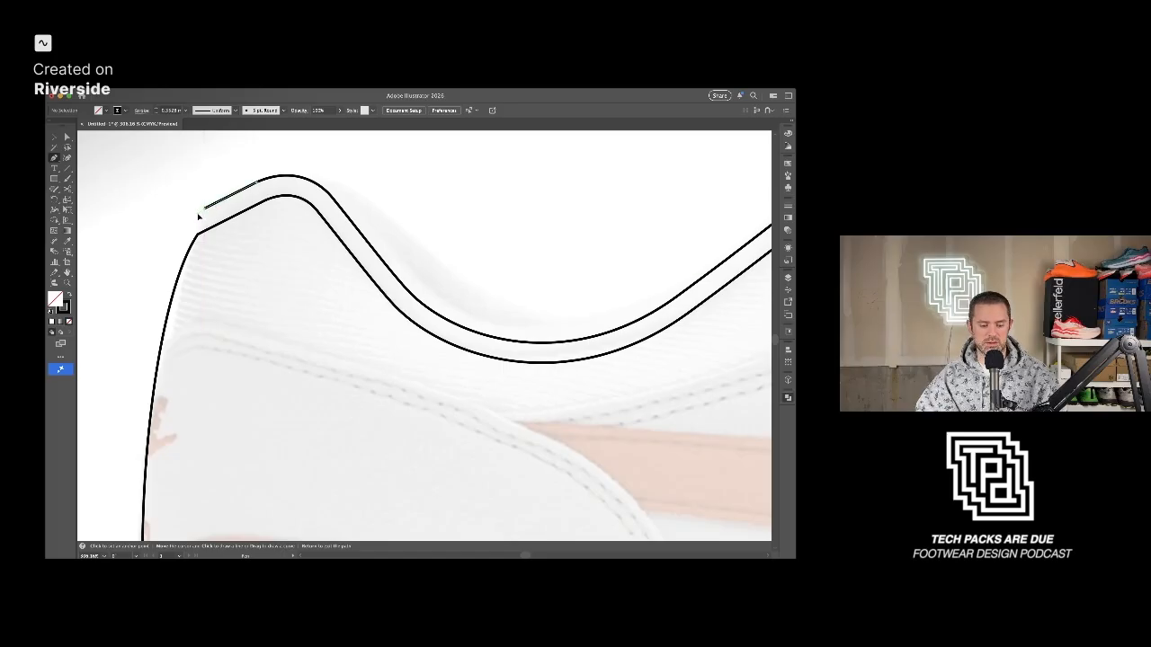
left_click(200, 214)
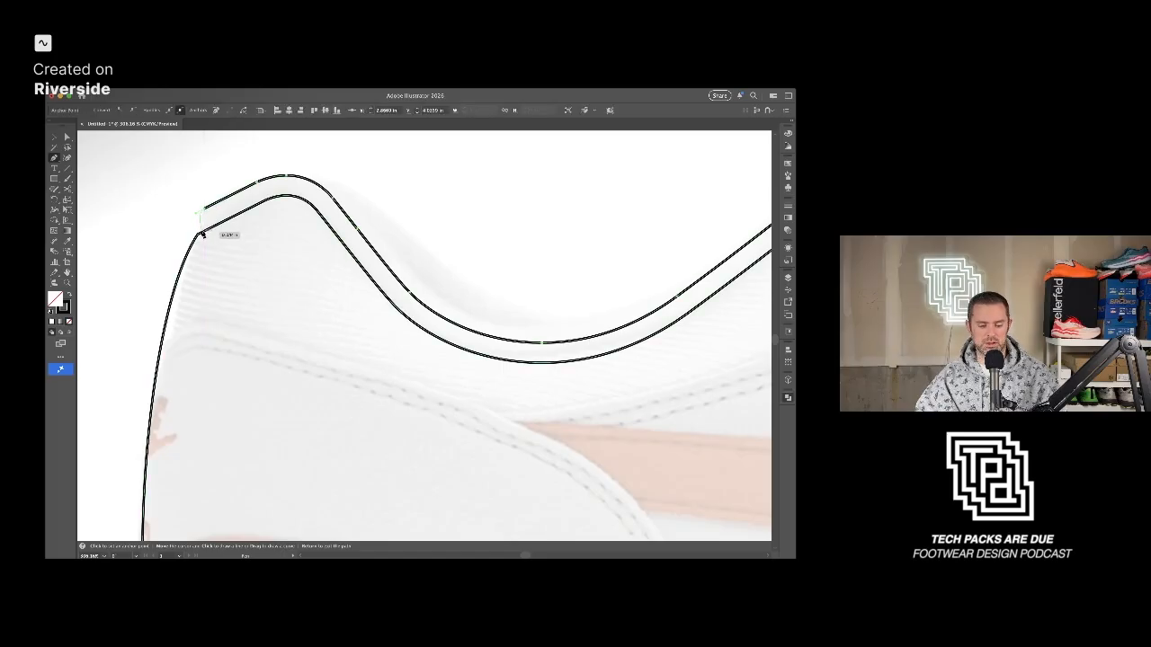
left_click(202, 233)
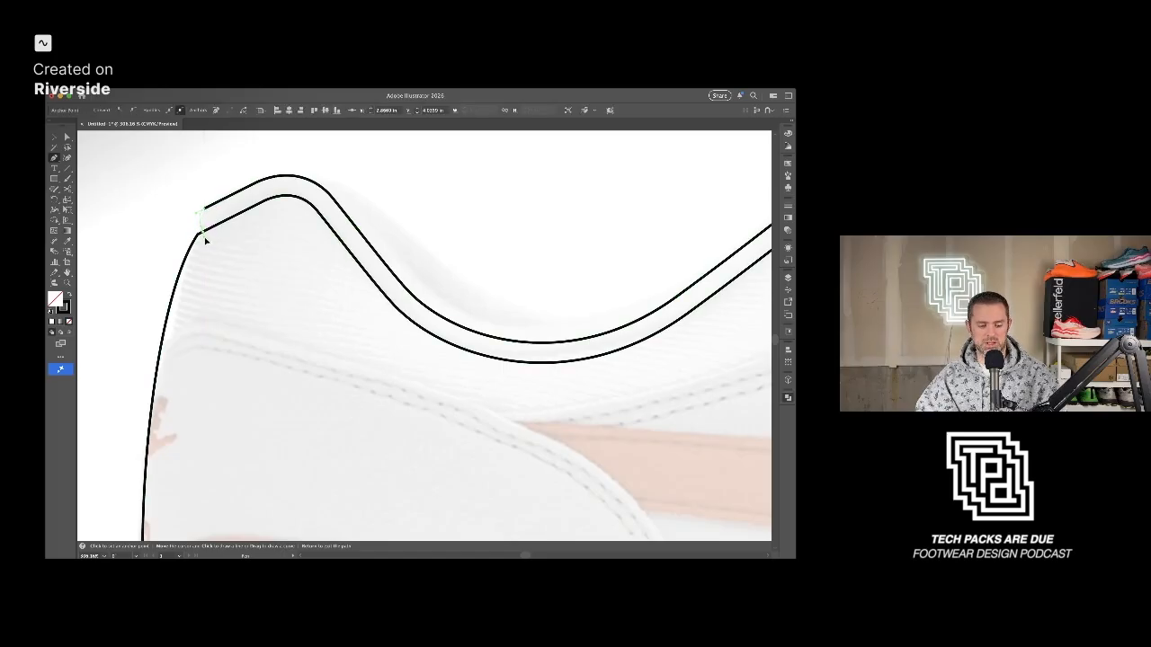
key("a")
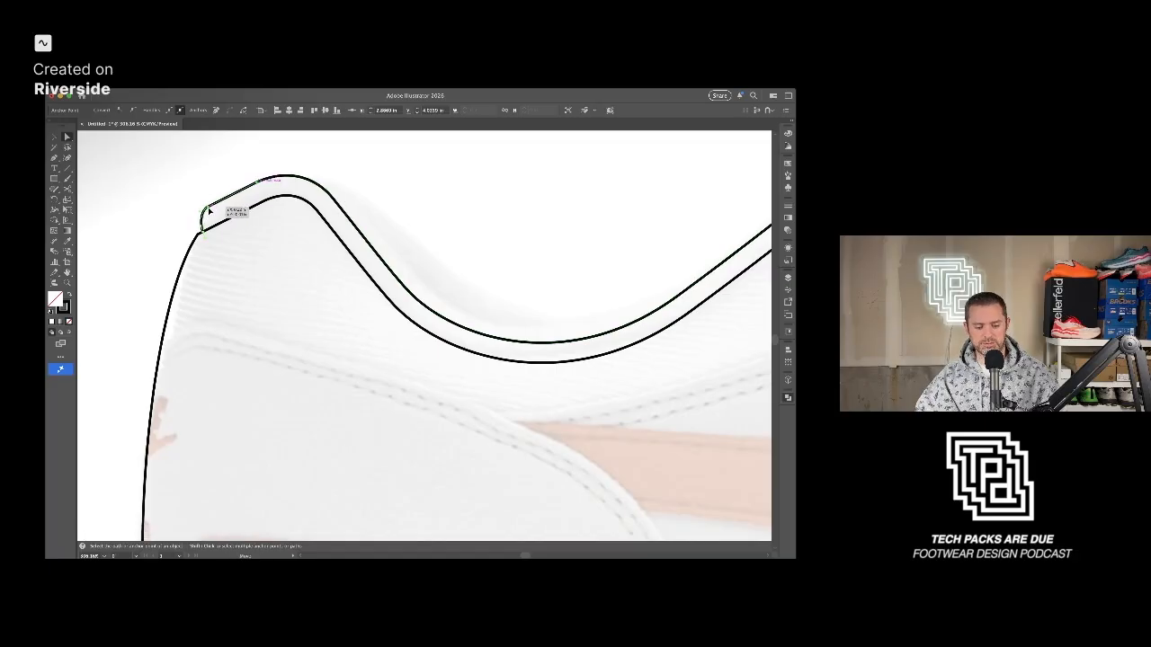
left_click(260, 225)
scroll(279, 292, "down", 2)
scroll(279, 292, "right", 2)
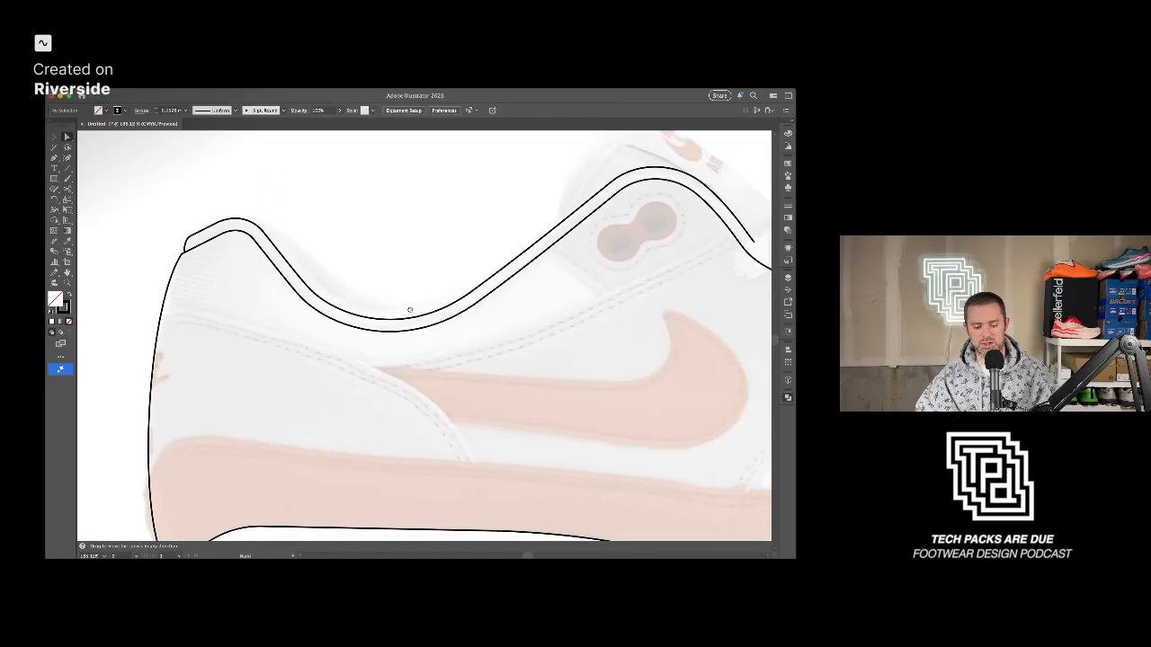
scroll(478, 301, "down", 3)
scroll(413, 248, "up", 5)
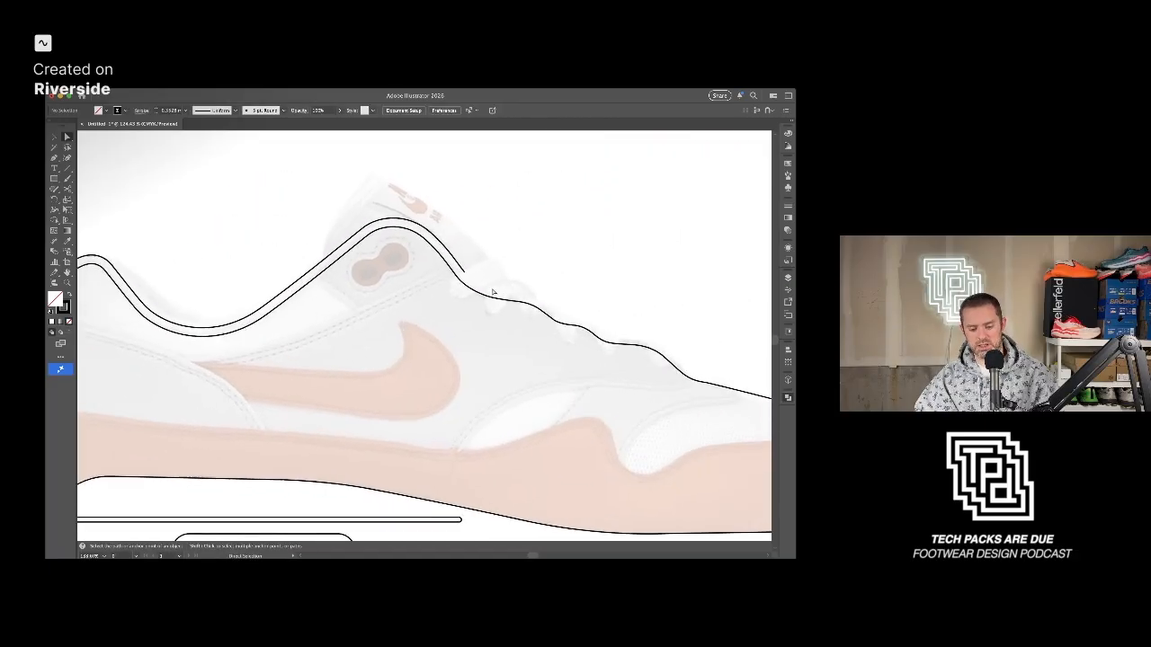
Close the front end of the collar band with a short straight Pen segment joining its outer and inner lines.
key("p")
left_click(393, 237)
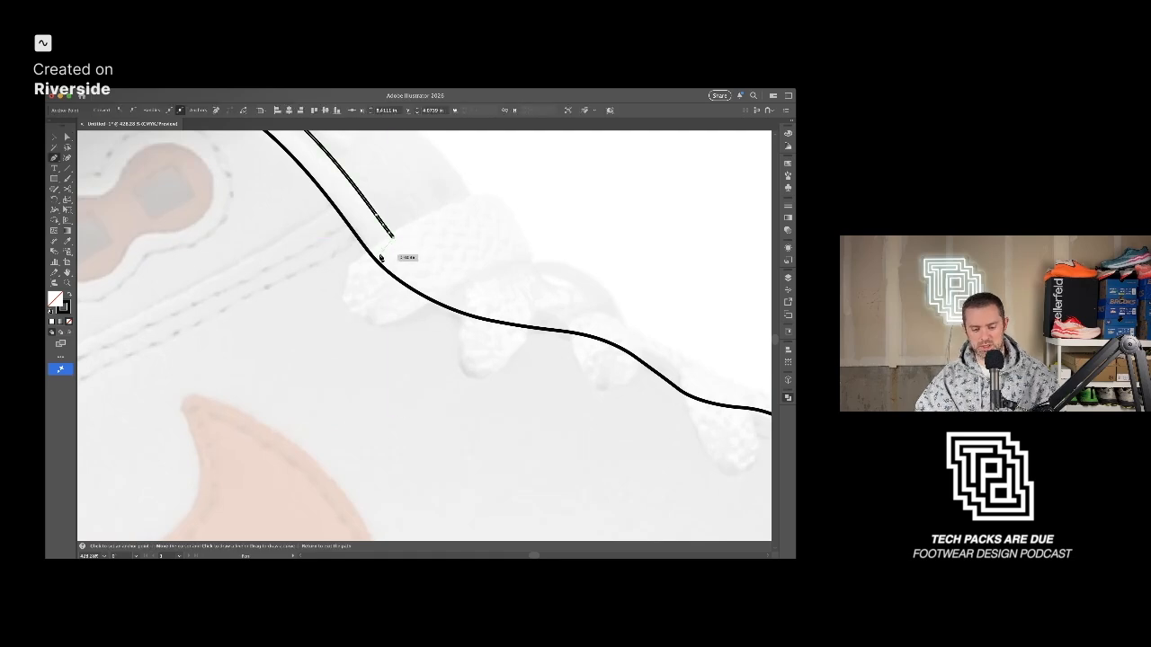
left_click(373, 257)
key("v")
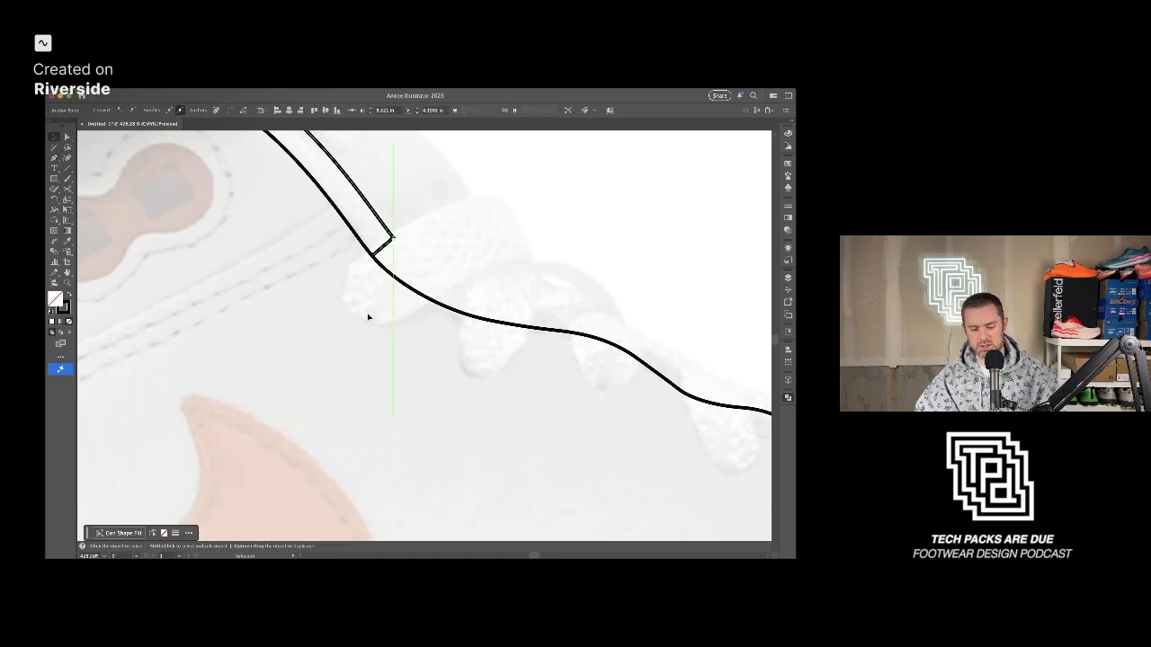
left_click(367, 315)
Check the traced upper and sole lines against the reference shoe image from heel to forefoot.
scroll(367, 315, "down", 4)
left_click_drag(293, 352, 449, 336)
scroll(449, 336, "down", 3)
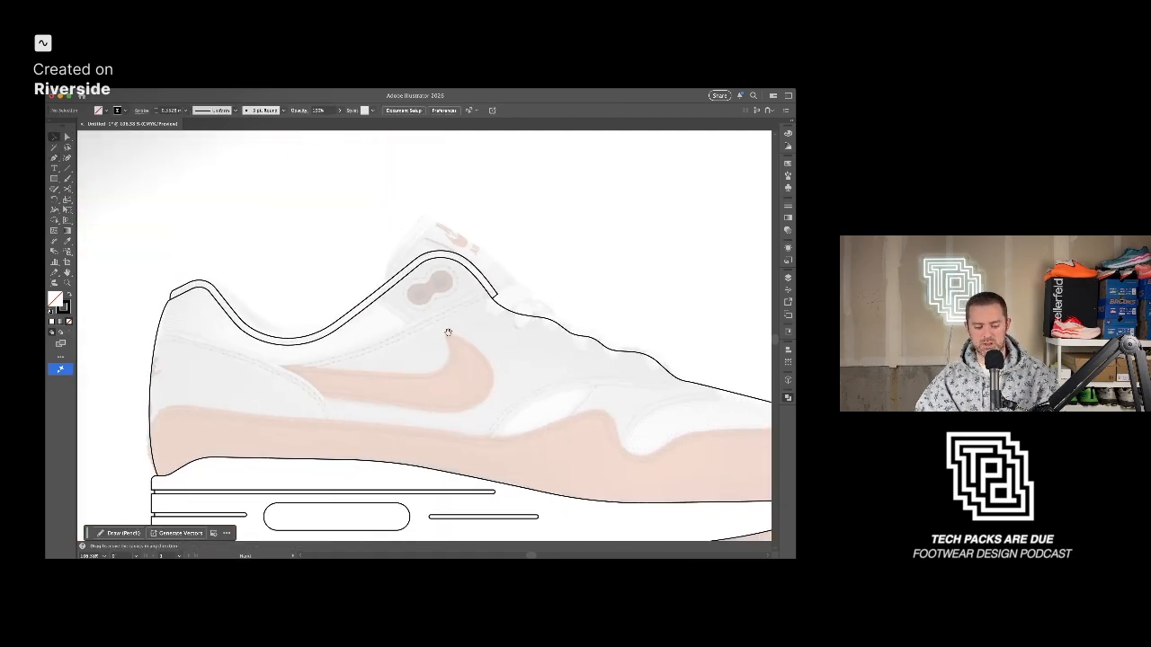
scroll(385, 308, "up", 1)
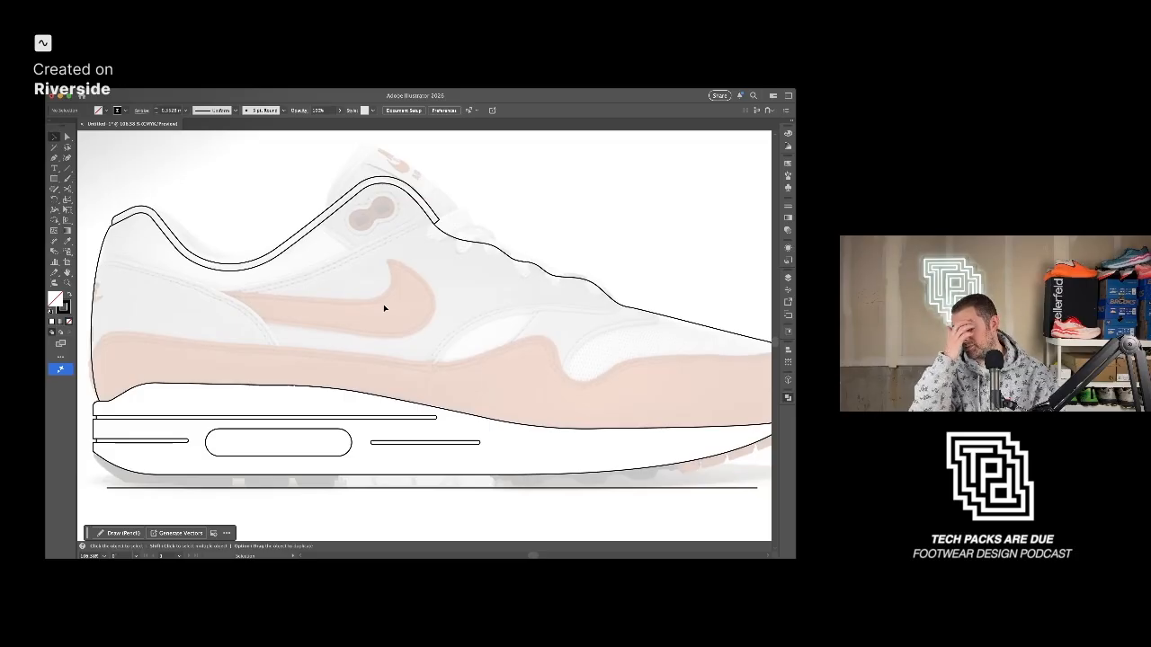
left_click_drag(440, 324, 484, 316)
left_click_drag(378, 329, 424, 322)
left_click_drag(566, 352, 422, 278)
scroll(422, 278, "down", 3)
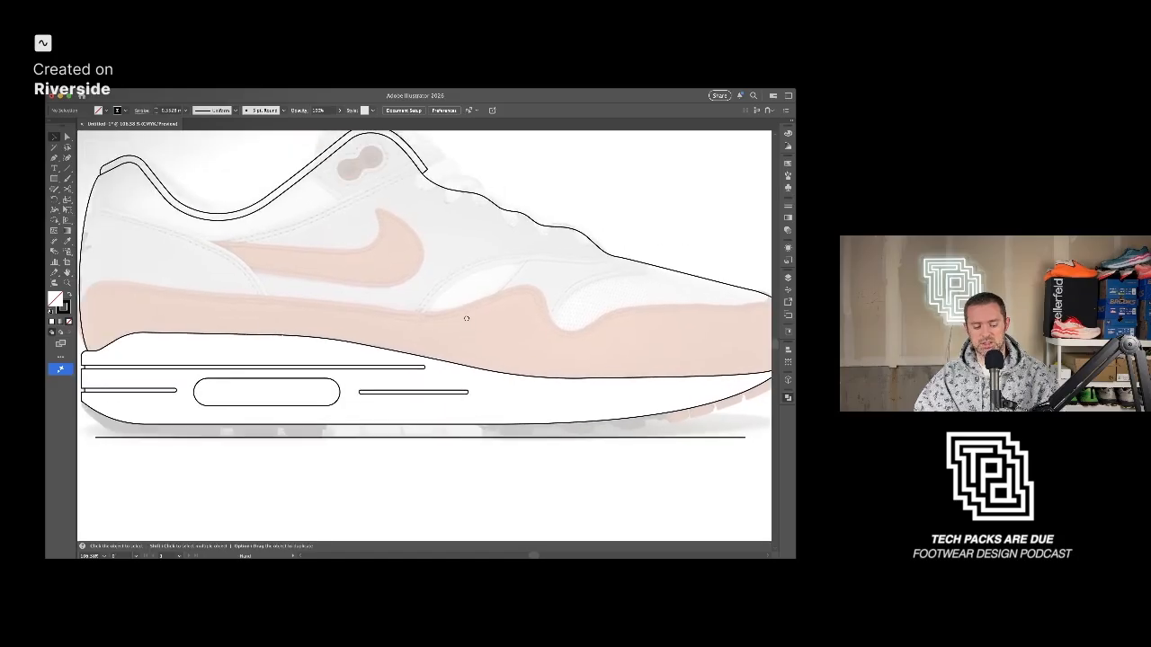
scroll(378, 270, "up", 3)
scroll(362, 254, "down", 3)
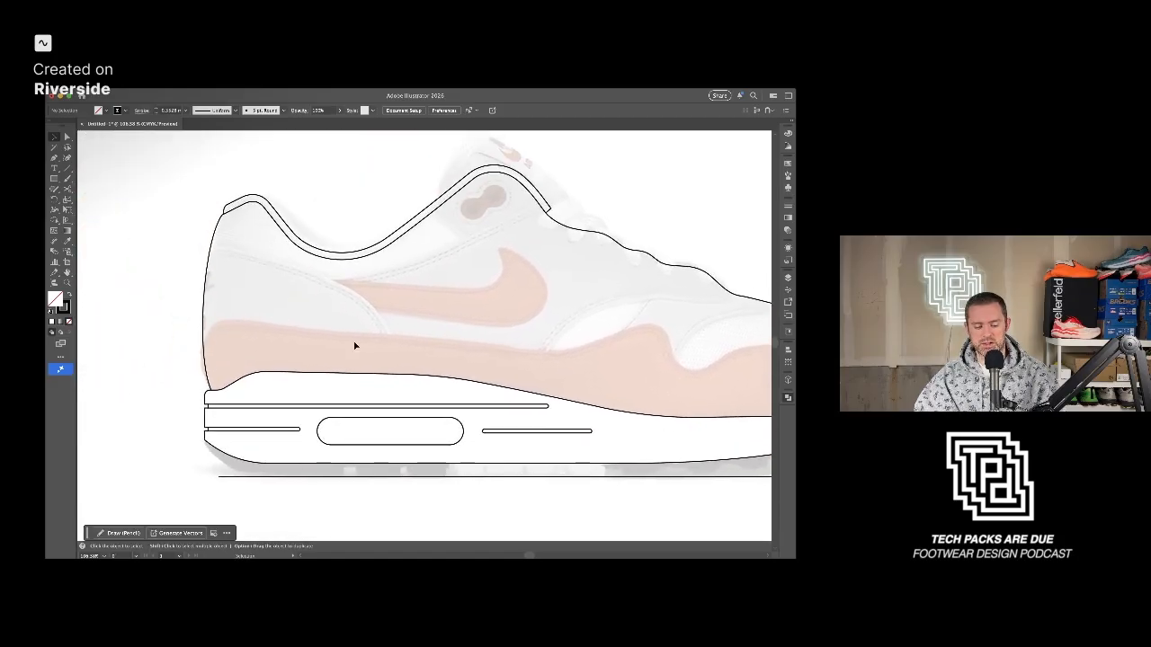
Start a Pen path along the pink mudguard's upper edge, from just outside the heel around its rounded corner to the midfoot.
key("p")
scroll(196, 366, "up", 2)
scroll(196, 366, "up", 2)
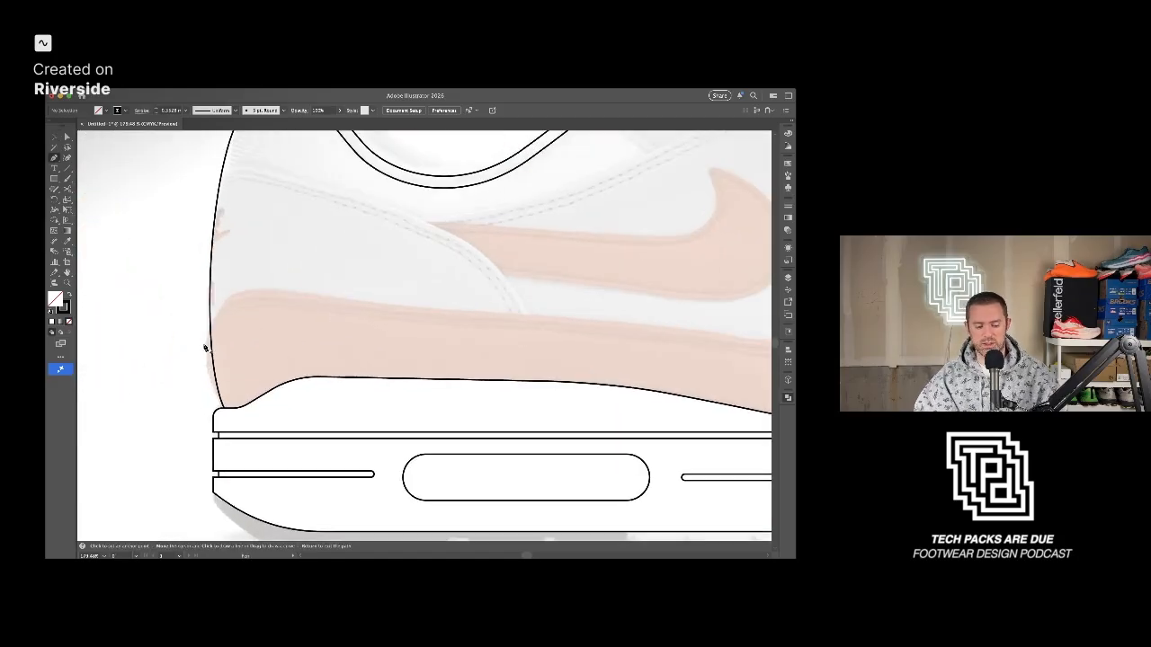
left_click(207, 349)
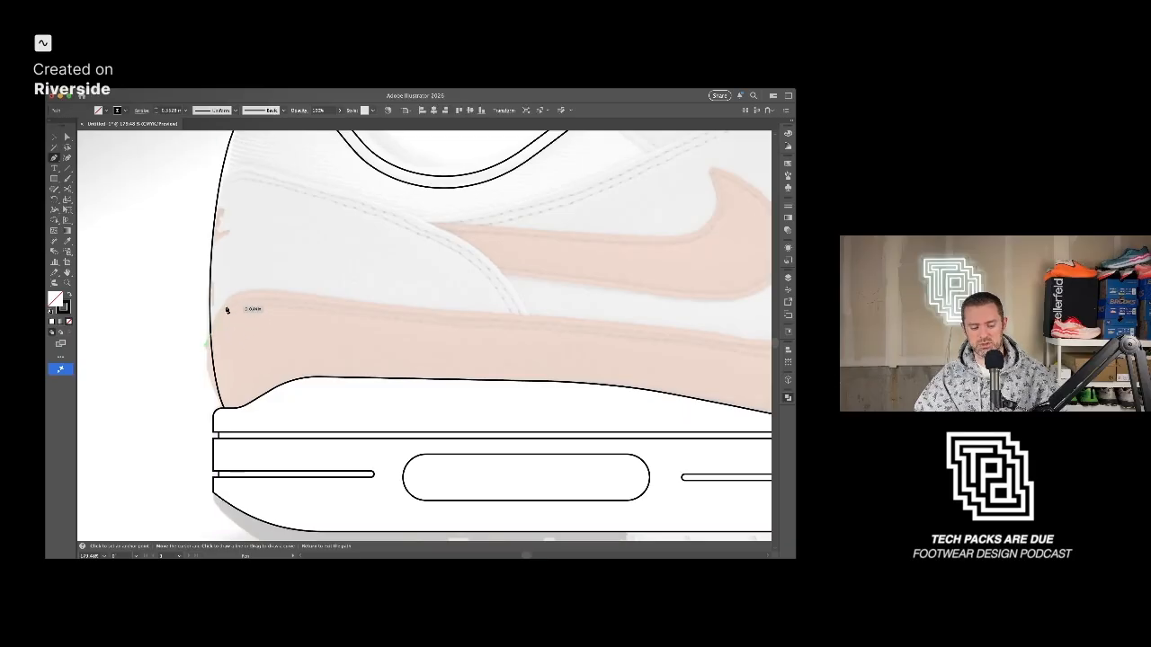
left_click(229, 300)
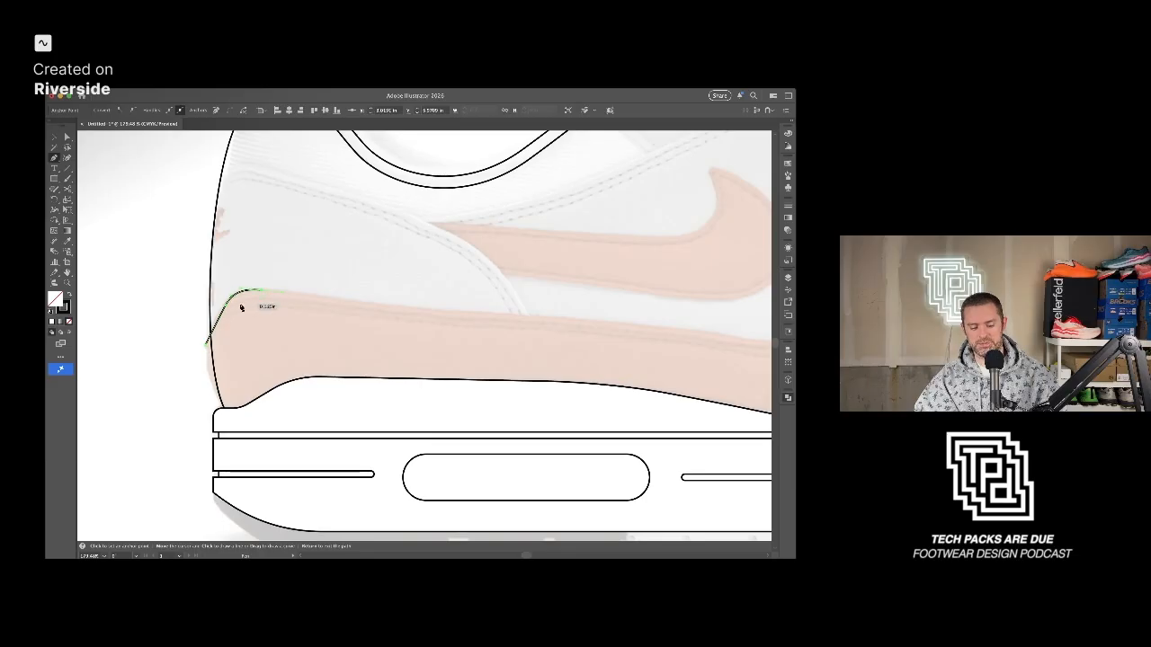
scroll(385, 326, "right", 5)
scroll(385, 321, "down", 3)
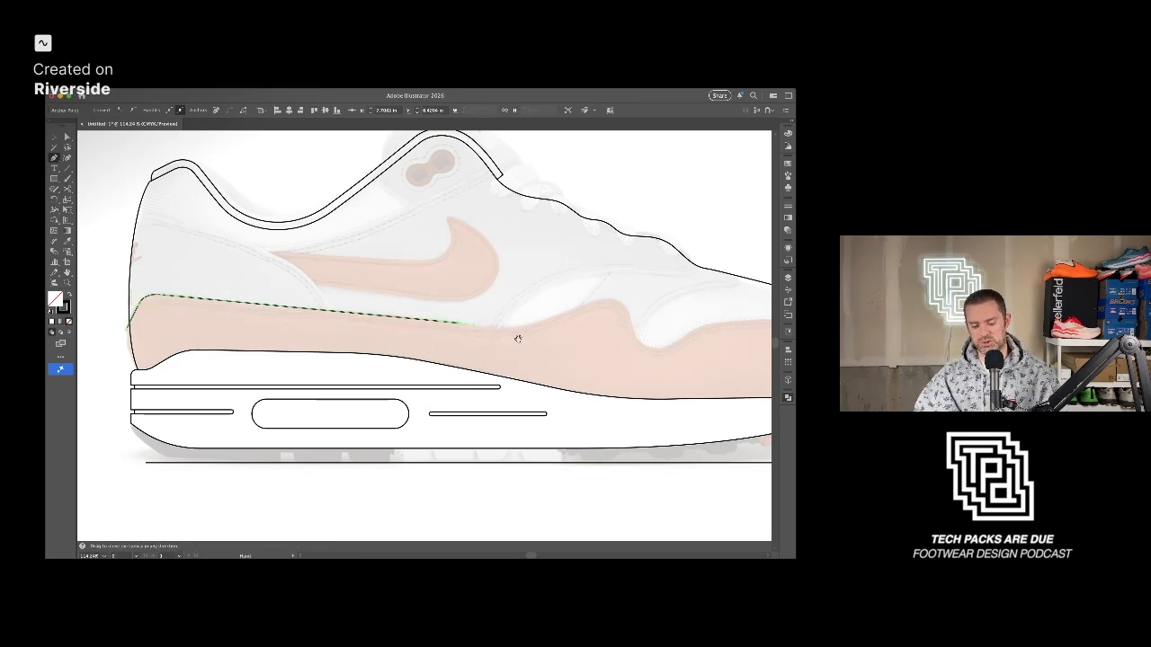
Extend the mudguard line in a curve beneath the midfoot opening and adjust its anchor and handles to follow the photo.
scroll(468, 329, "up", 5)
scroll(416, 325, "up", 1)
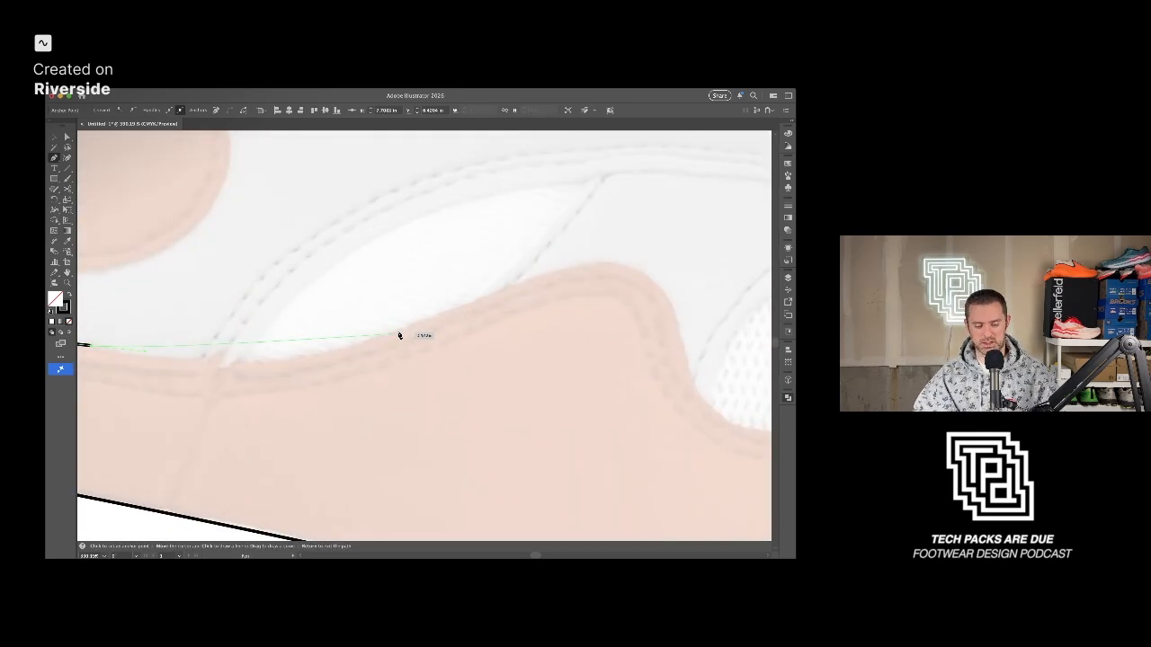
left_click_drag(398, 333, 450, 324)
key("a")
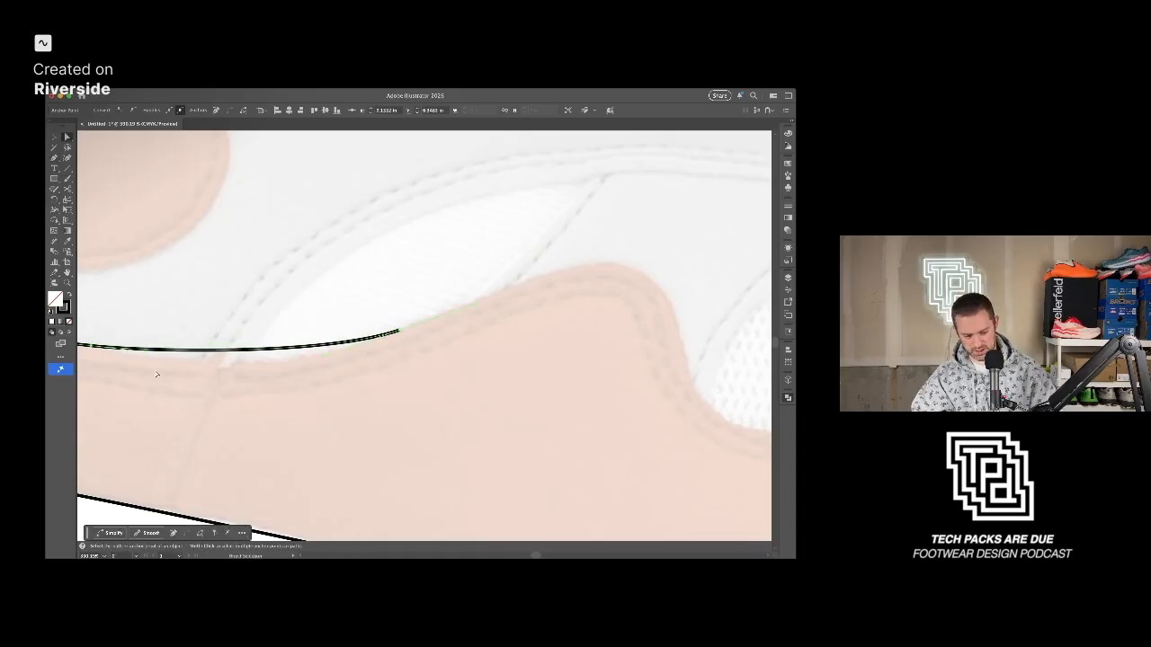
scroll(155, 369, "up", 3)
scroll(151, 368, "down", 4)
left_click_drag(147, 369, 252, 367)
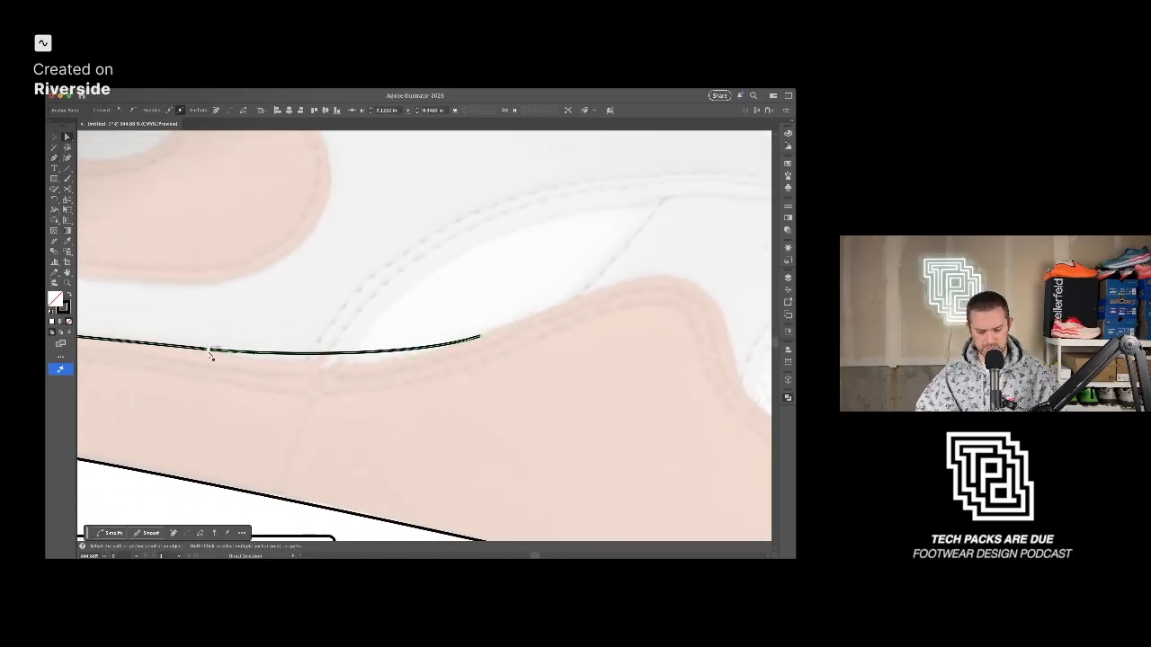
left_click_drag(259, 355, 294, 362)
left_click_drag(214, 353, 256, 362)
scroll(481, 346, "down", 5)
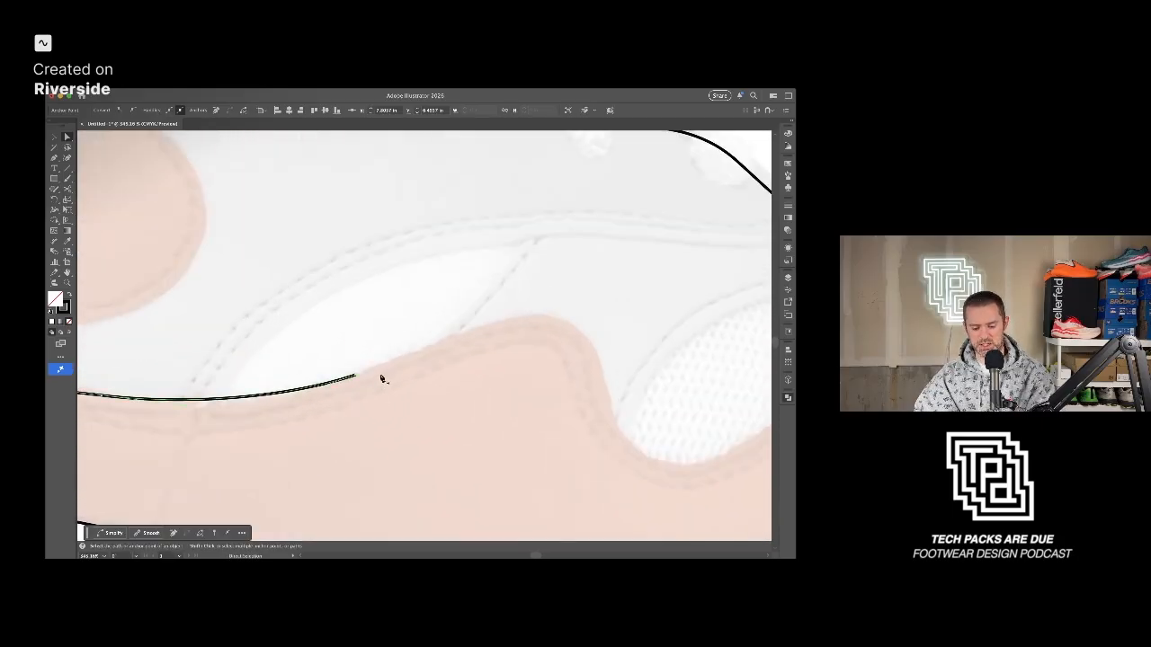
Continue tracing the mudguard line over the forefoot hump, through the dip below the toe mesh and toward the toe.
key("p")
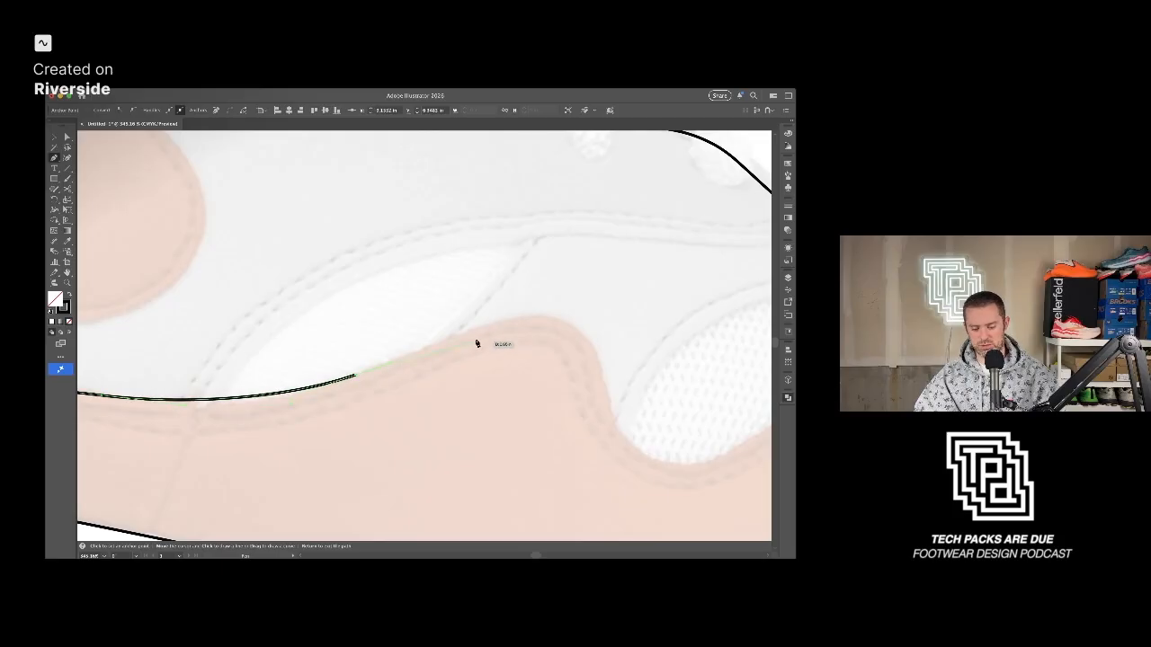
left_click_drag(485, 327, 513, 321)
scroll(514, 321, "right", 5)
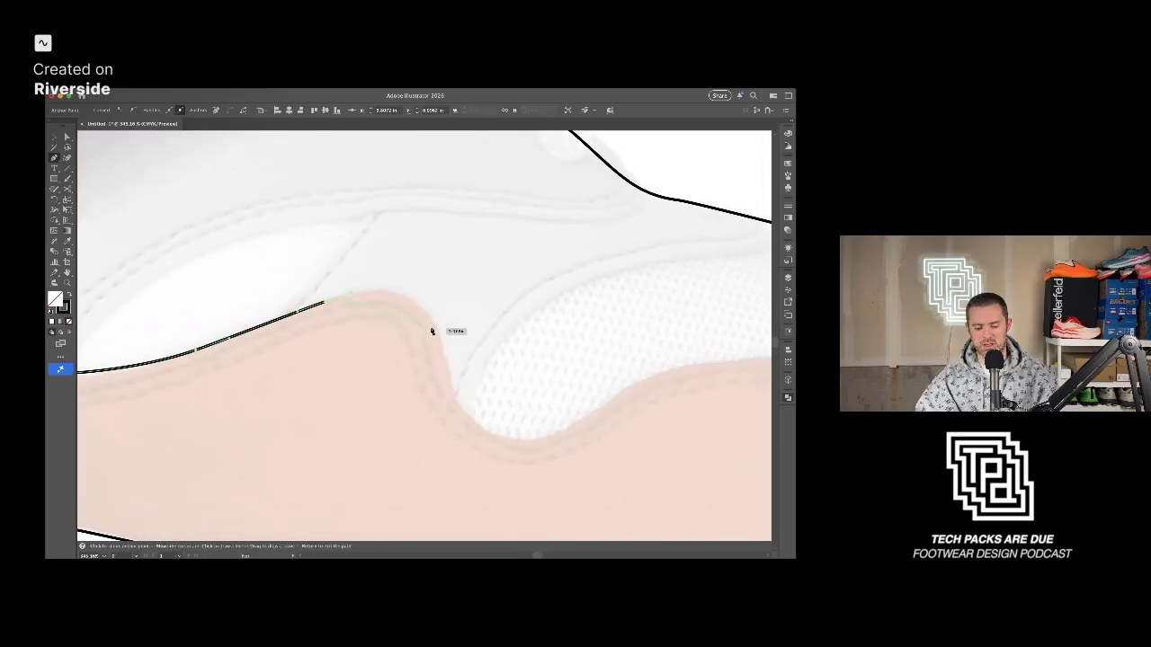
left_click_drag(439, 330, 459, 417)
left_click_drag(495, 455, 429, 362)
scroll(458, 360, "down", 5)
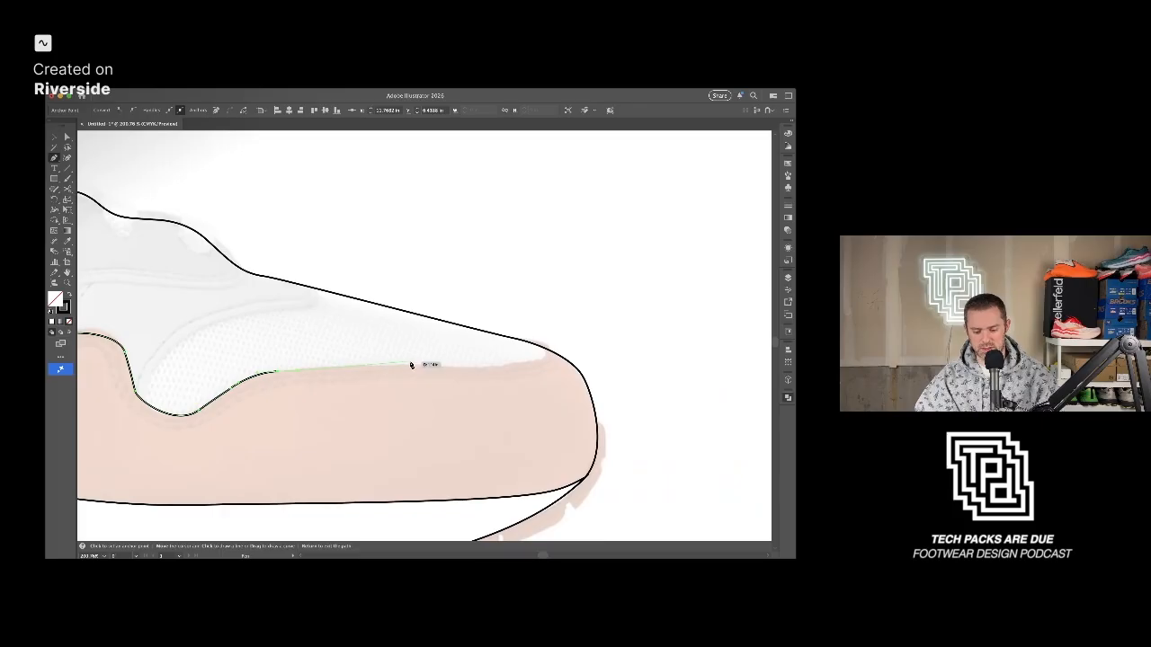
left_click_drag(519, 370, 534, 368)
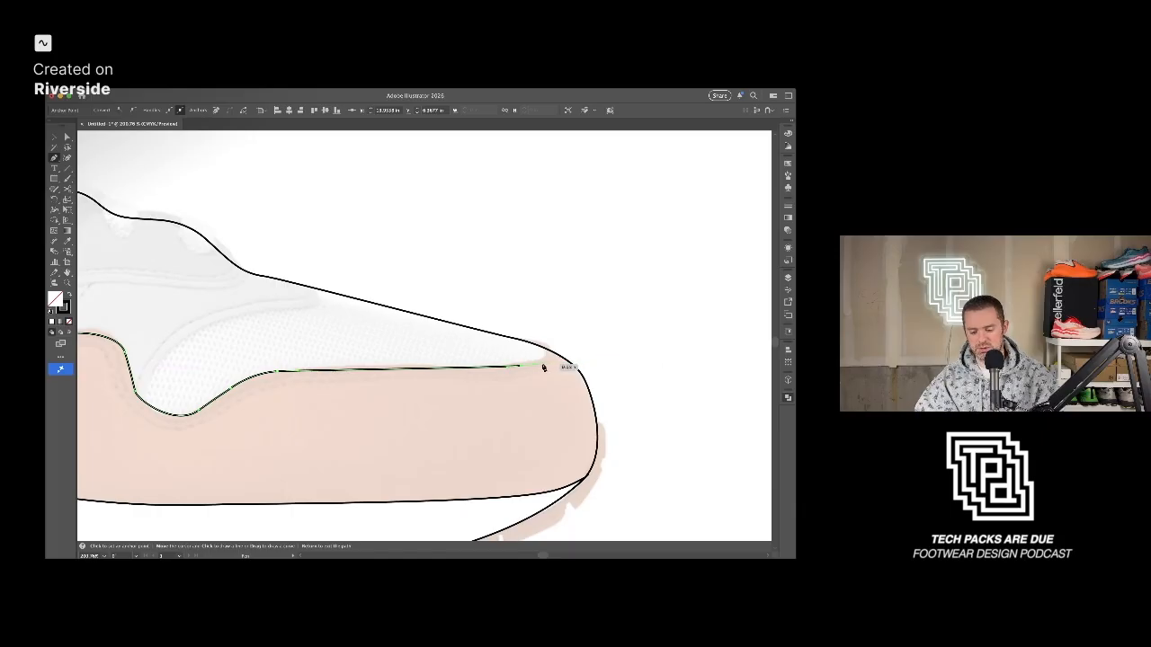
Curve the mudguard line's toe end upward to slightly past the upper's outline and adjust its last anchors.
key("Return")
left_click(540, 366, "super")
left_click(550, 365)
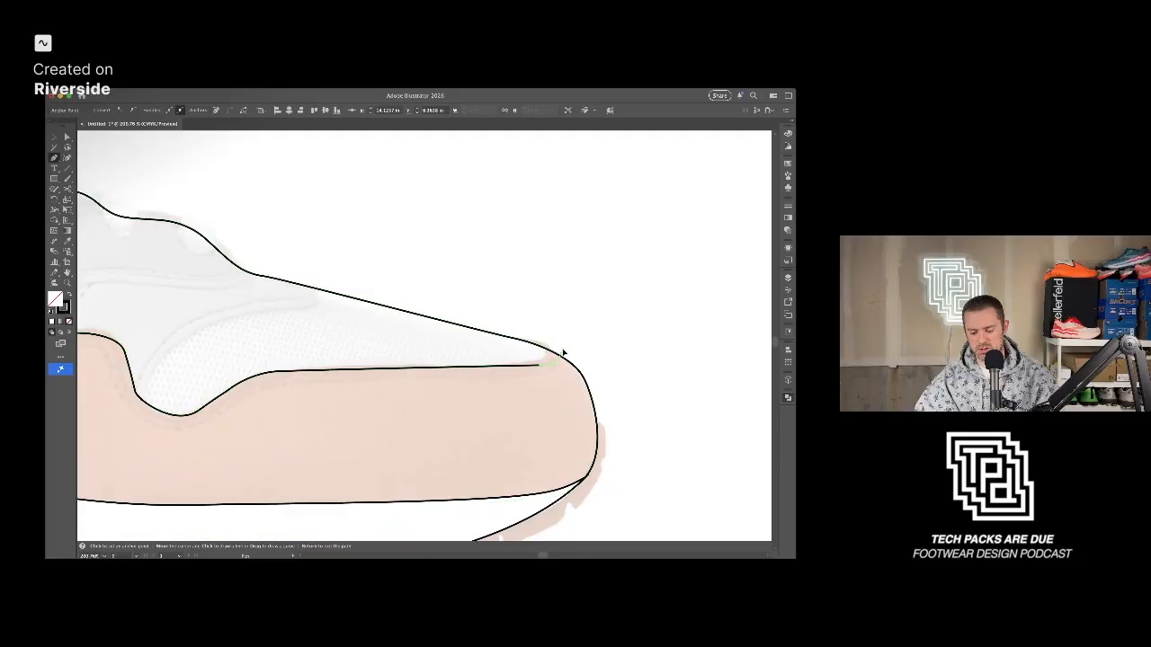
key("a")
left_click_drag(562, 354, 543, 318)
scroll(565, 365, "up", 5)
left_click_drag(489, 364, 473, 362)
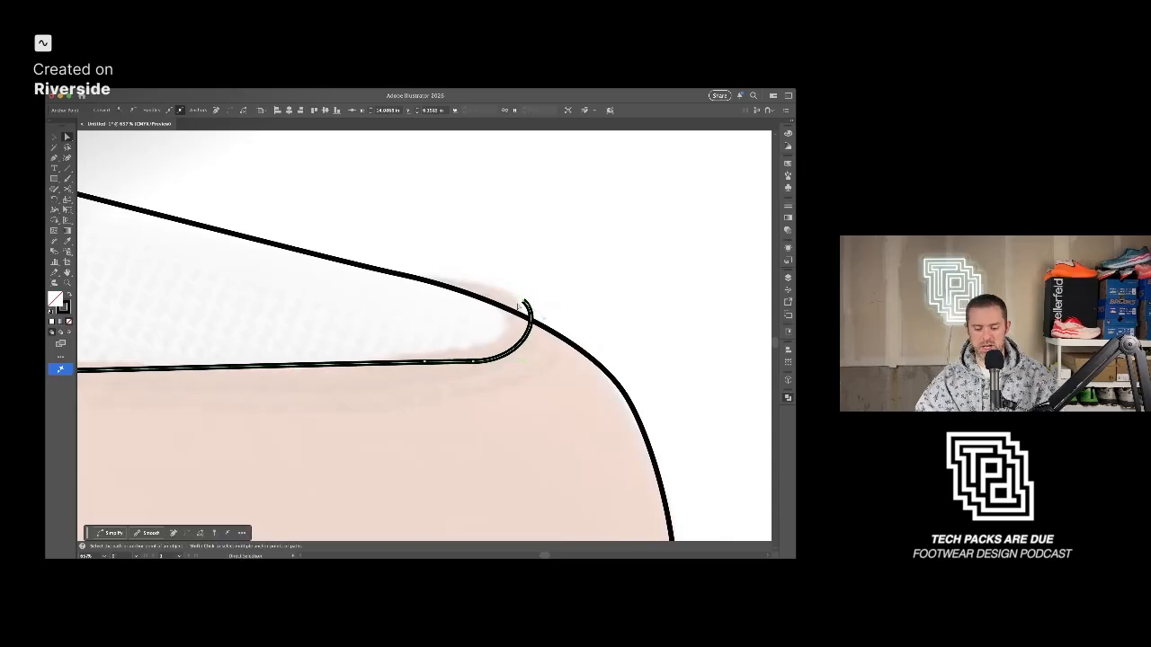
mouse_move(524, 303)
left_mouse_down()
mouse_move(527, 314)
mouse_move(518, 307)
left_mouse_up()
scroll(508, 360, "down", 5)
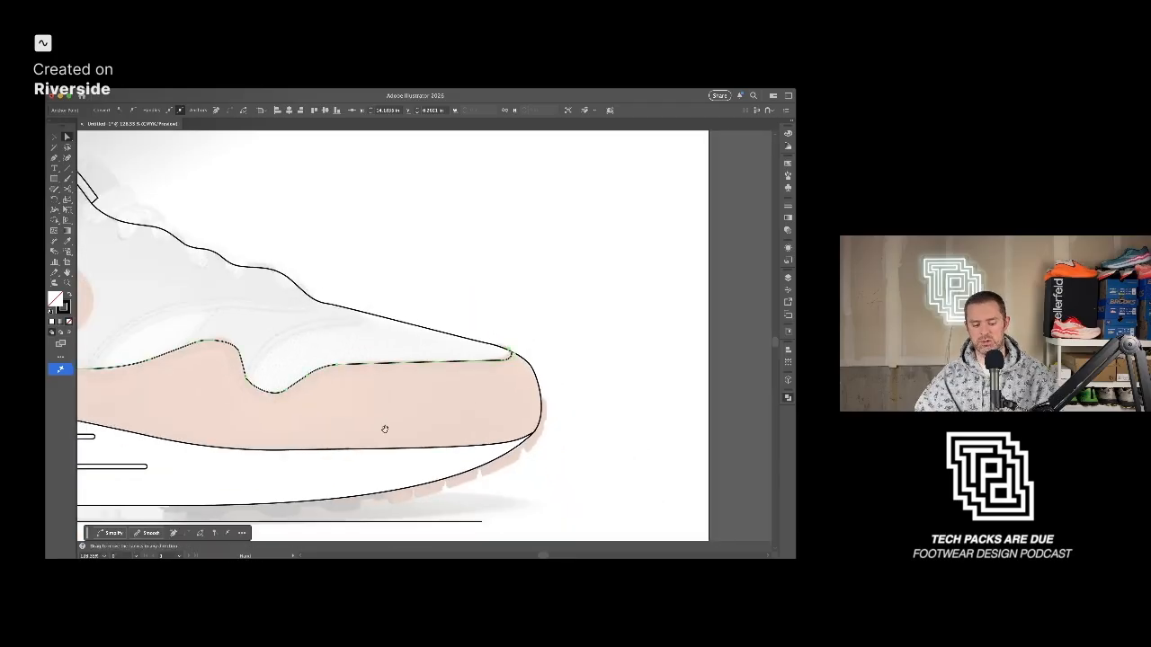
Refine the anchors and handles on the mudguard line's forefoot hump and dip to match the reference edge.
left_click_drag(384, 429, 510, 405)
scroll(434, 348, "up", 5)
mouse_move(363, 359)
left_mouse_down()
mouse_move(375, 395)
mouse_move(368, 364)
left_mouse_up()
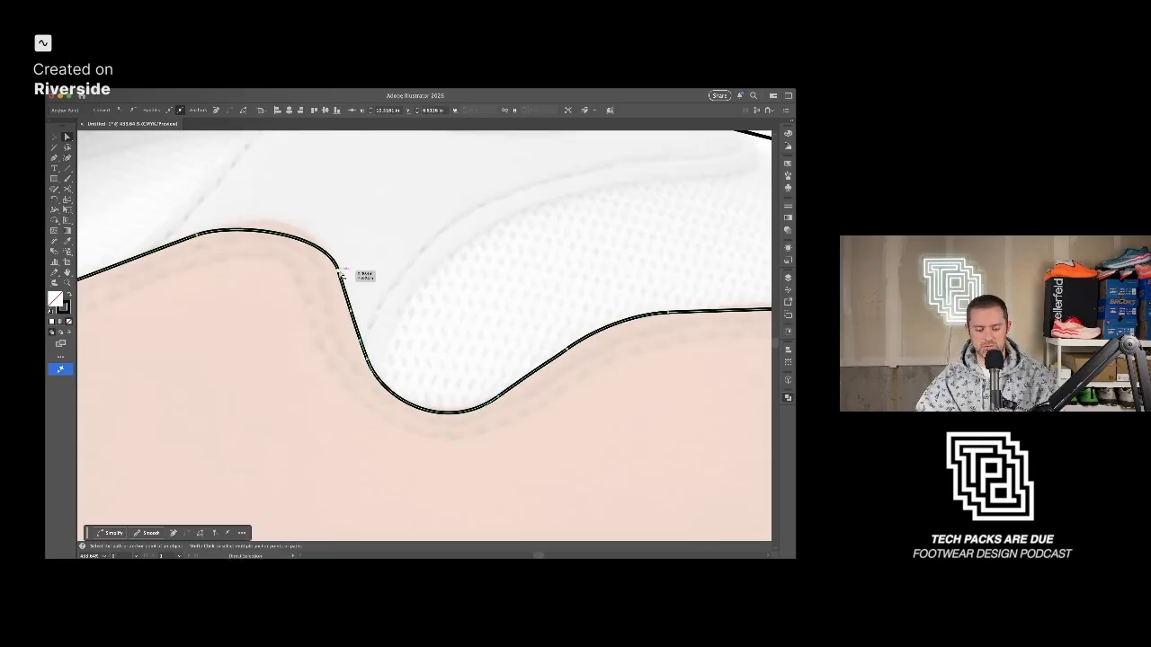
left_click_drag(325, 230, 321, 220)
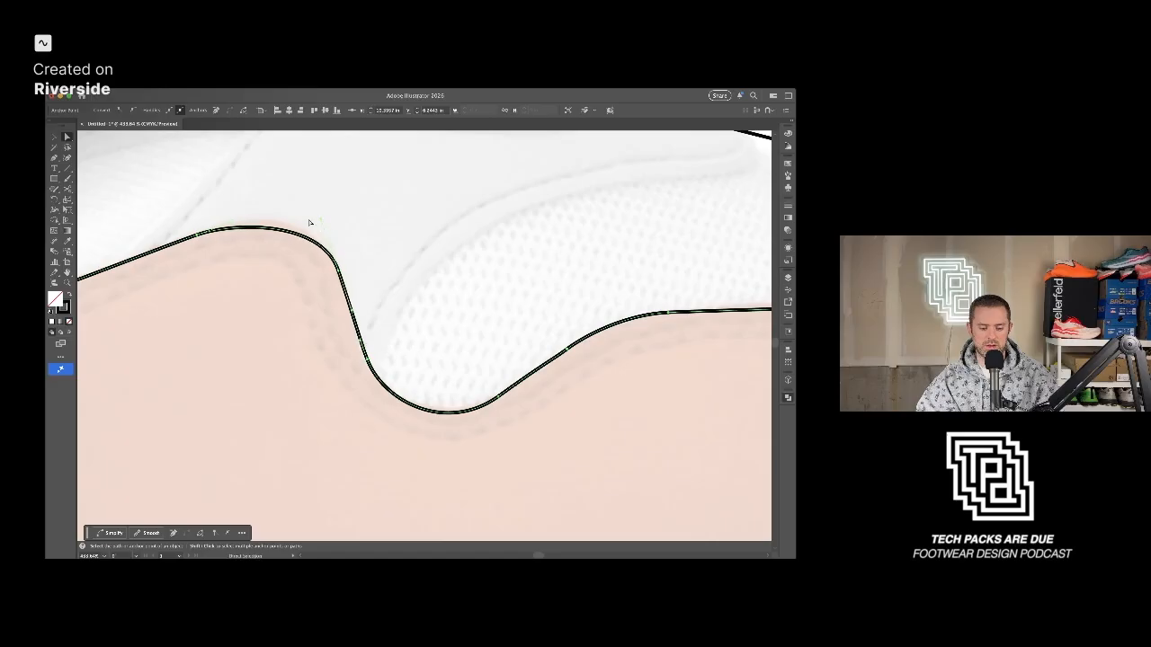
left_click_drag(201, 235, 258, 220)
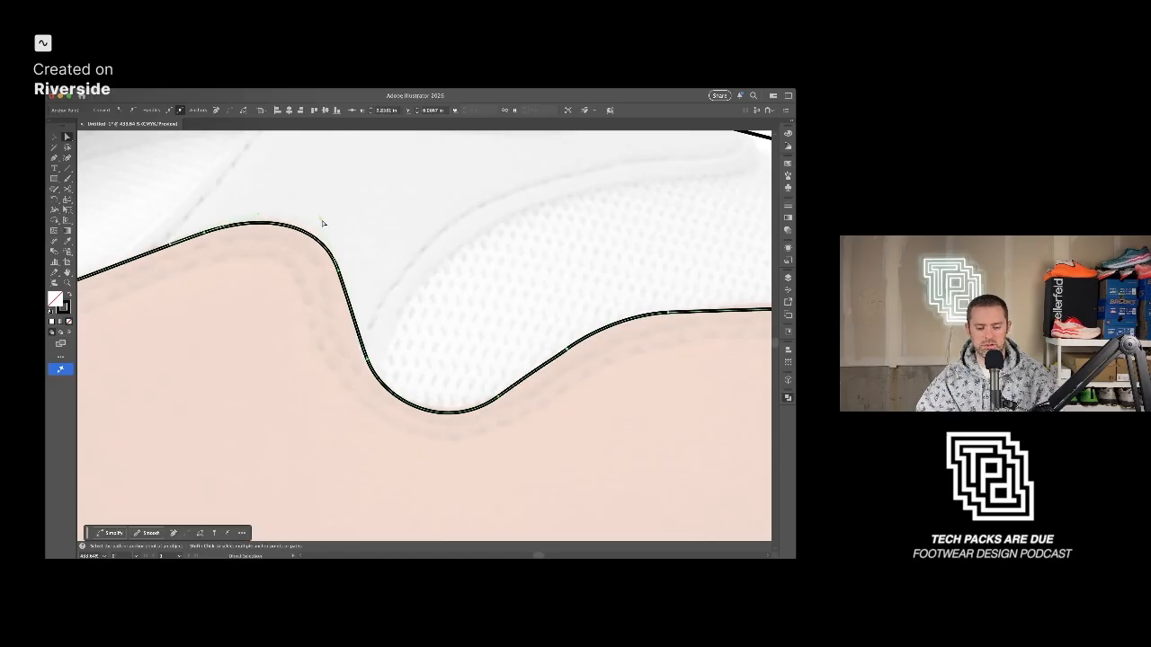
left_click(500, 397)
left_click_drag(551, 361, 526, 381)
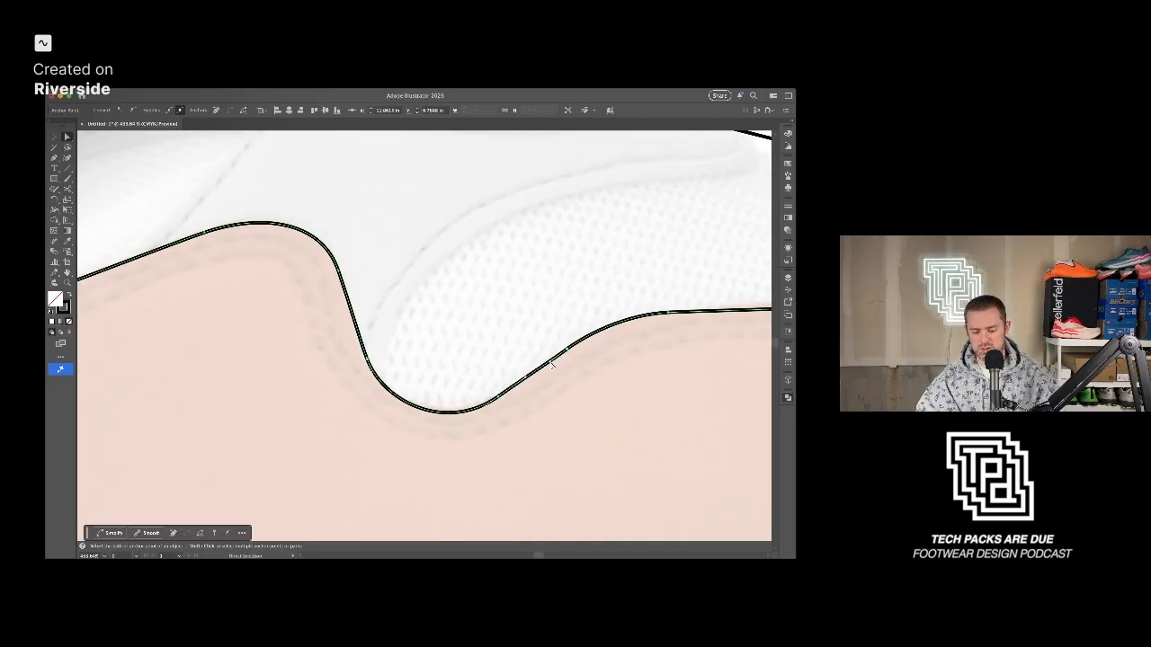
left_click_drag(567, 350, 542, 365)
scroll(521, 413, "down", 8)
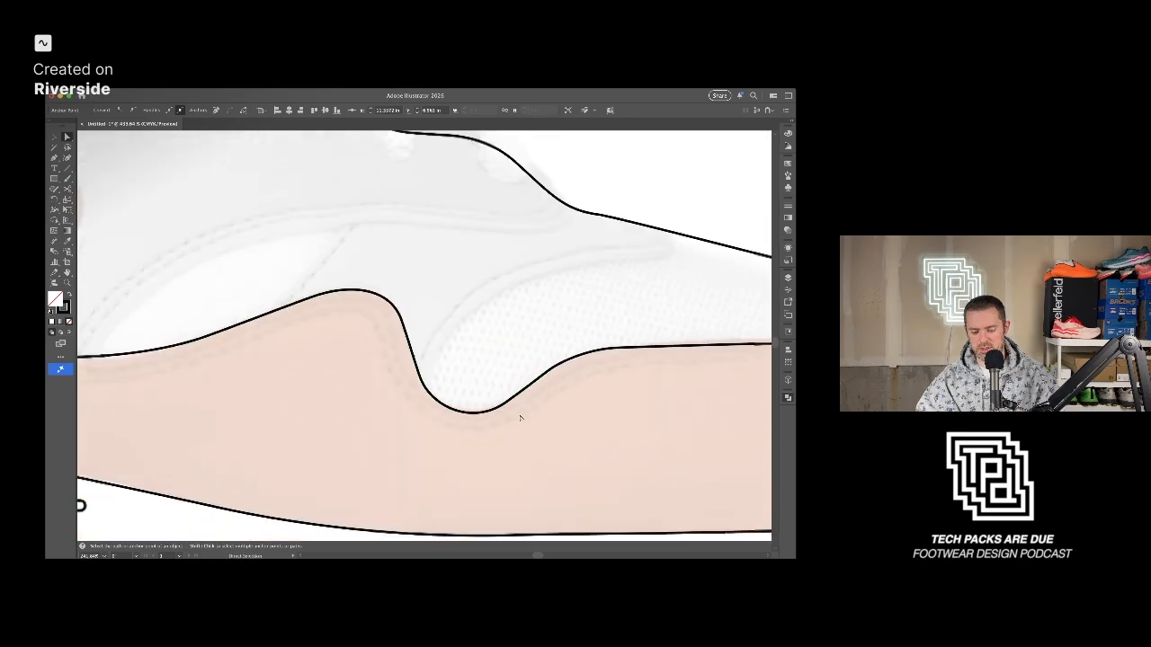
Try to reshape the mudguard line's curve beneath the midfoot opening.
scroll(442, 432, "left", 4)
scroll(501, 342, "up", 6)
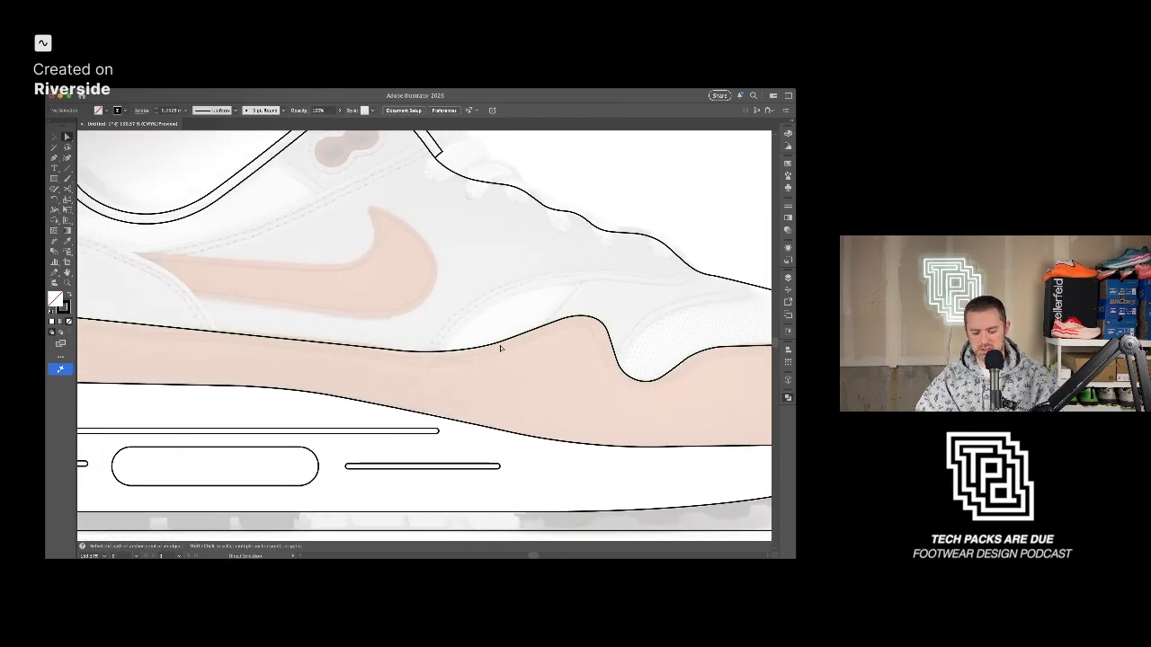
left_click_drag(507, 336, 500, 338)
left_click_drag(333, 369, 468, 383)
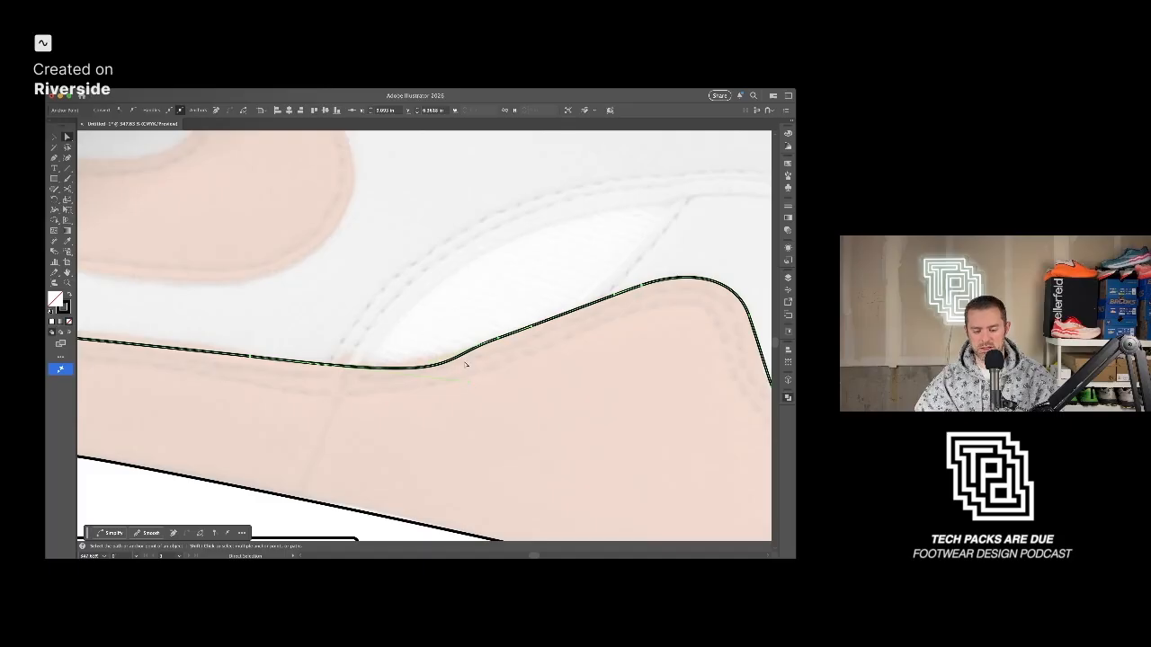
key("super+z")
scroll(284, 364, "down", 5)
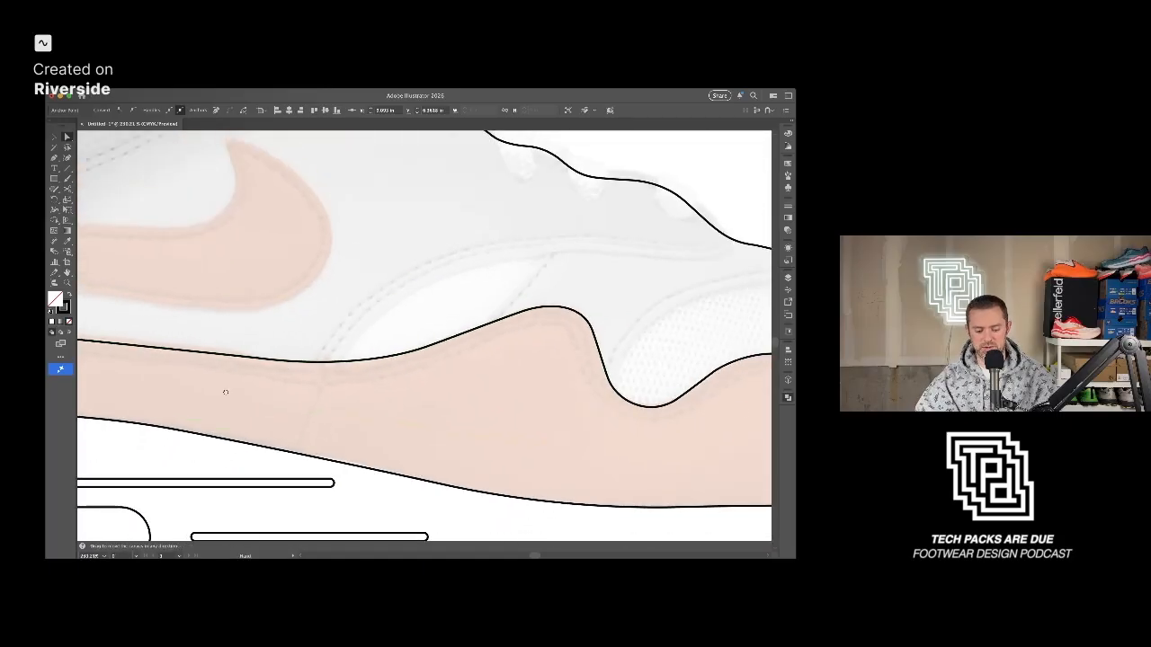
Smooth the mudguard line's rounded heel corner, pull its end point farther outside the heel outline and deselect the path.
left_click_drag(226, 392, 462, 398)
left_click_drag(187, 382, 522, 399)
scroll(230, 333, "up", 4)
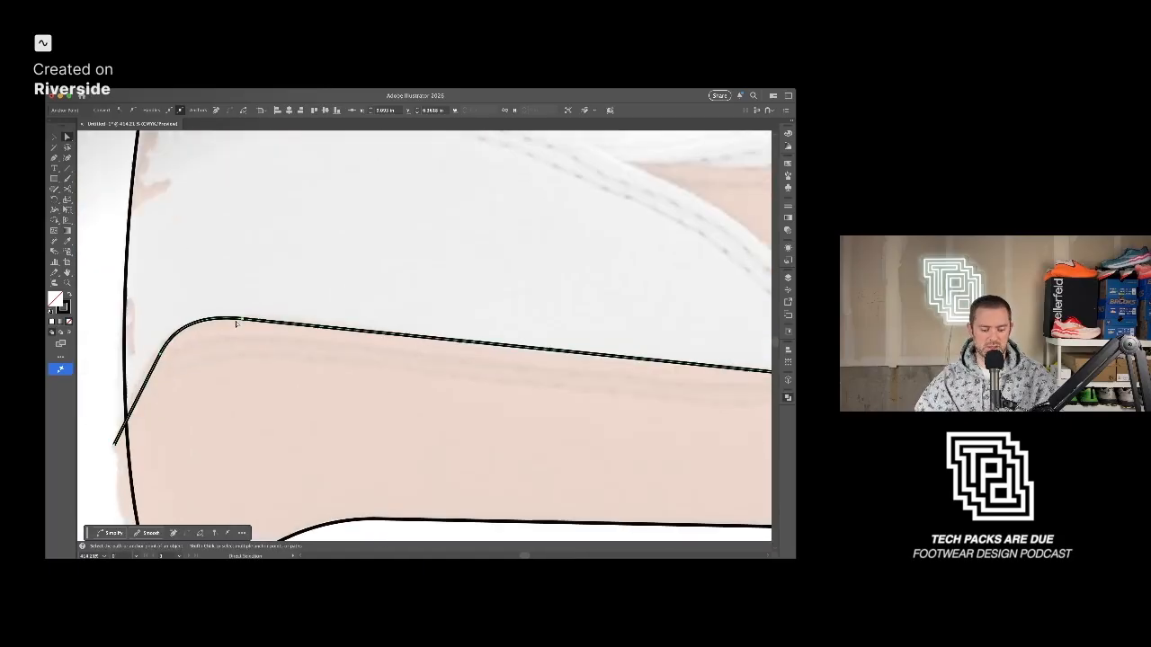
left_click(163, 356)
left_click(164, 356)
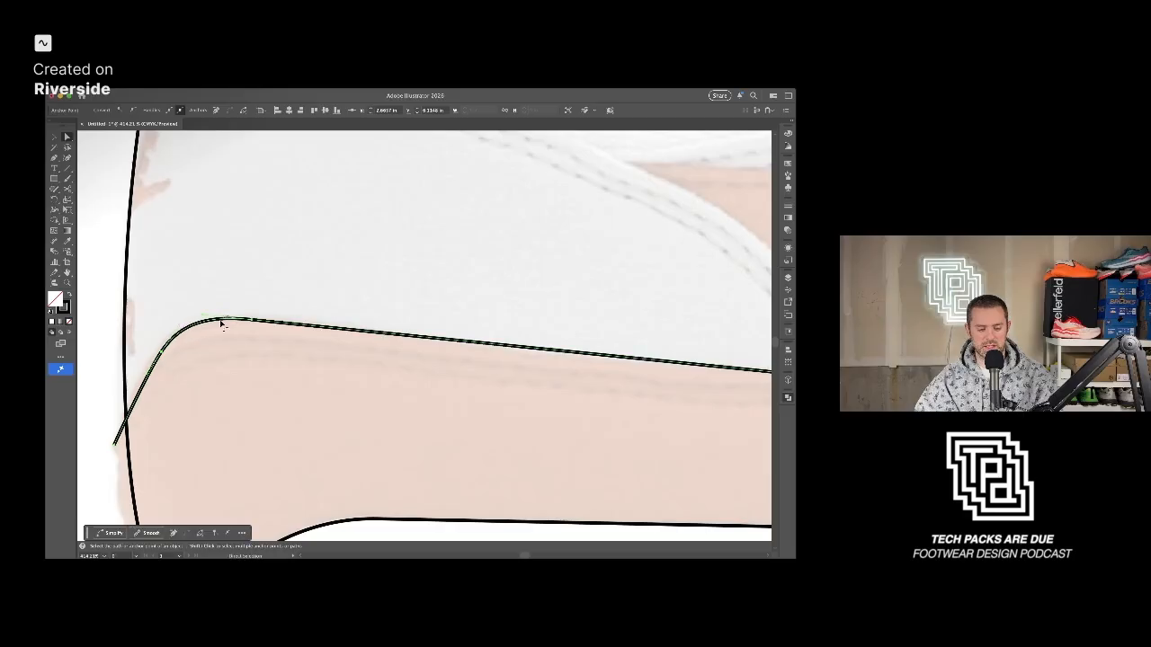
left_click_drag(251, 321, 257, 321)
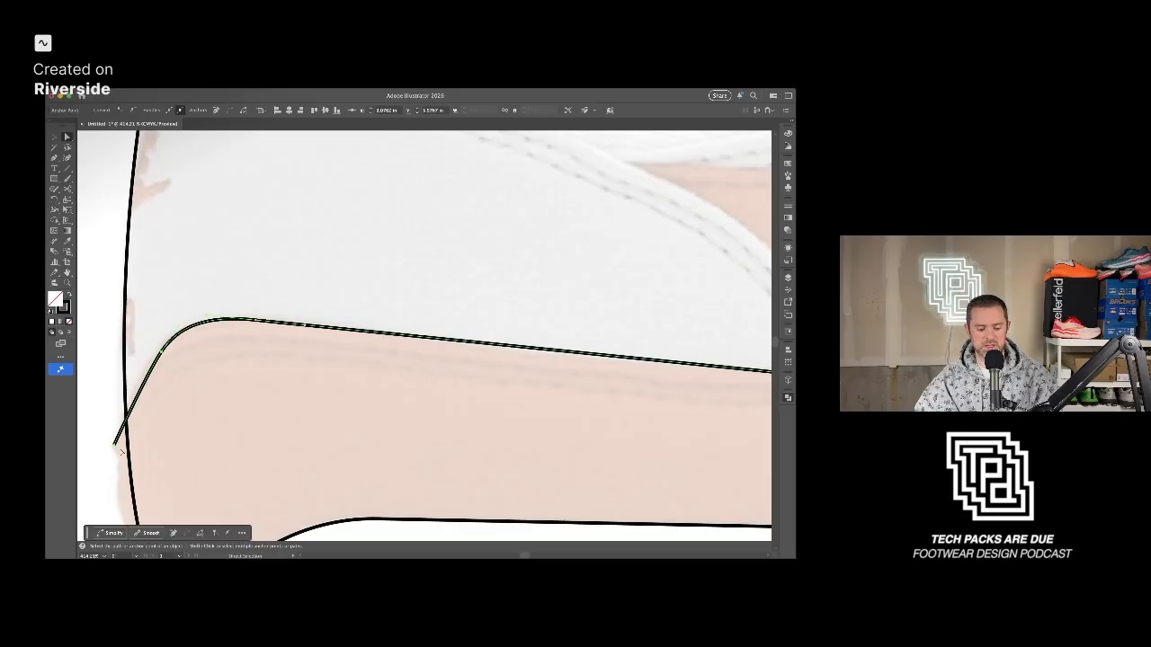
left_click_drag(113, 445, 109, 442)
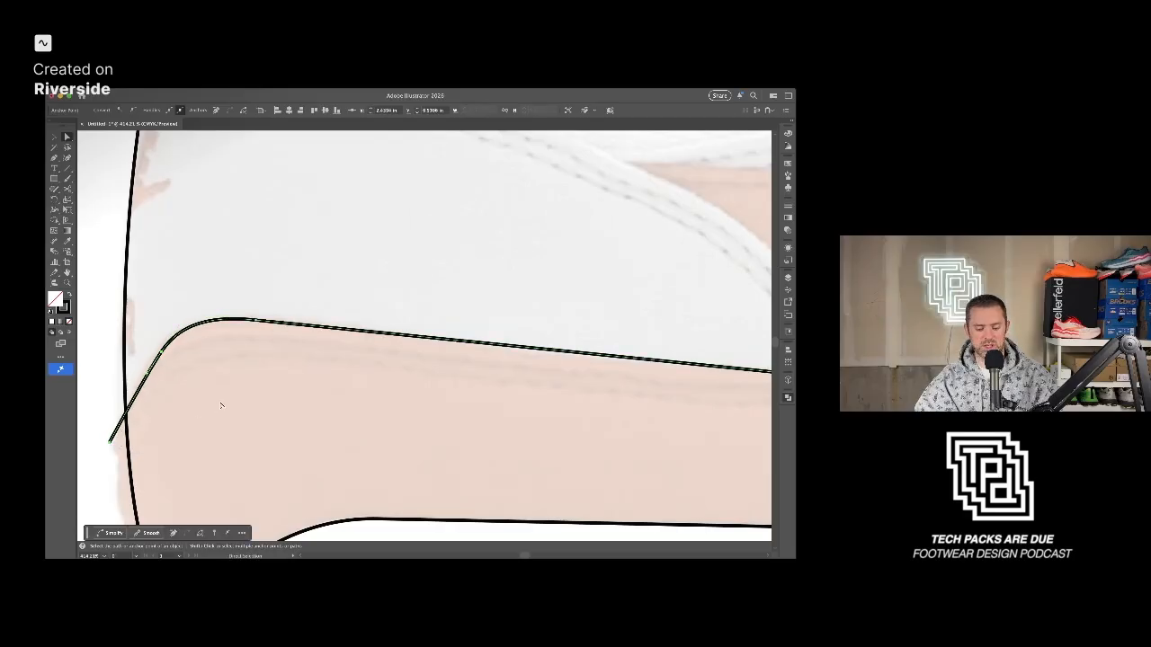
scroll(223, 404, "down", 5)
key("v")
left_click(354, 426)
scroll(355, 427, "down", 5)
left_click_drag(464, 422, 342, 384)
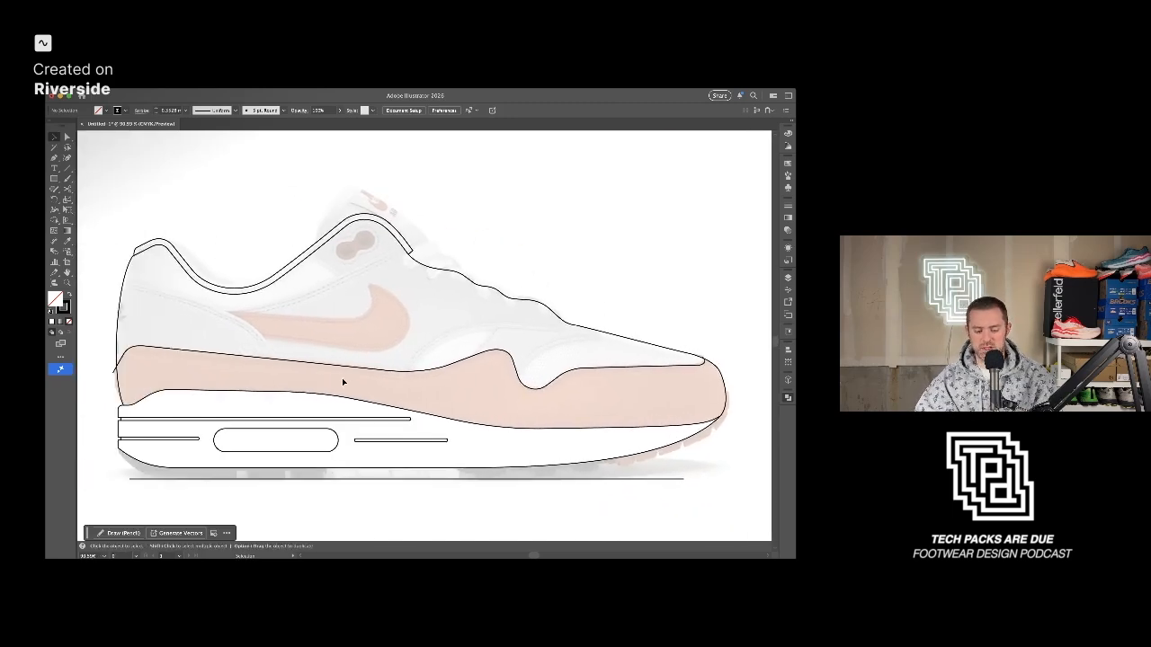
scroll(350, 386, "up", 5)
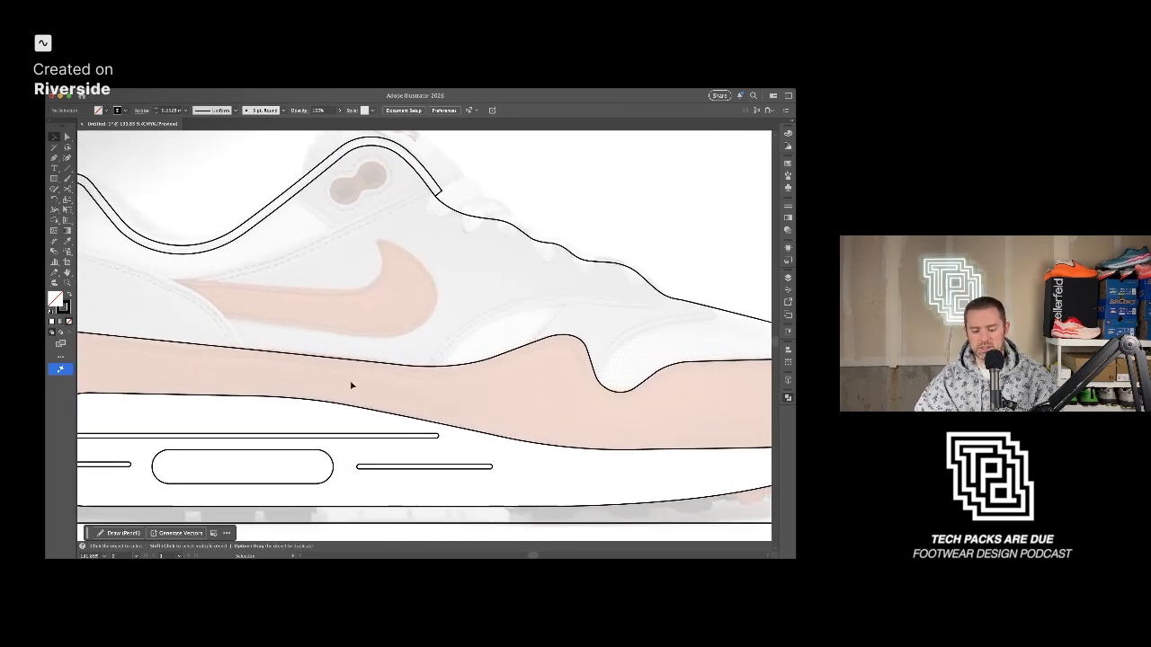
Start the heel panel line just outside the heel outline, round its upper corner and run it along the panel edge towards the swoosh tail.
left_click_drag(435, 390, 600, 431)
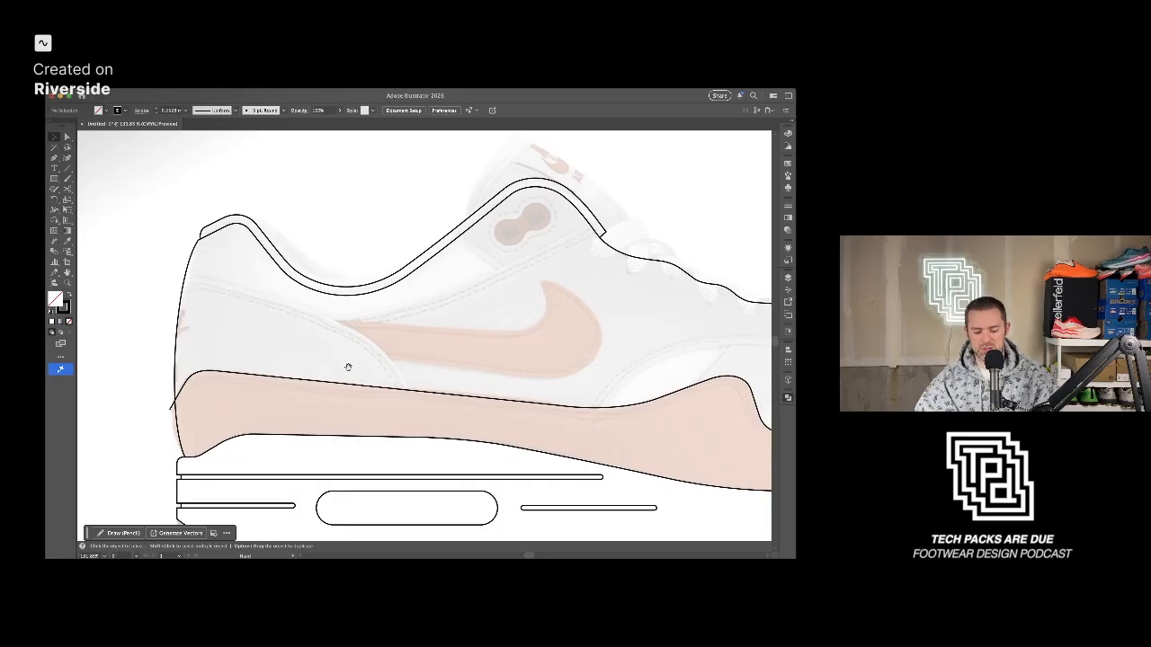
scroll(174, 309, "up", 4)
key("p")
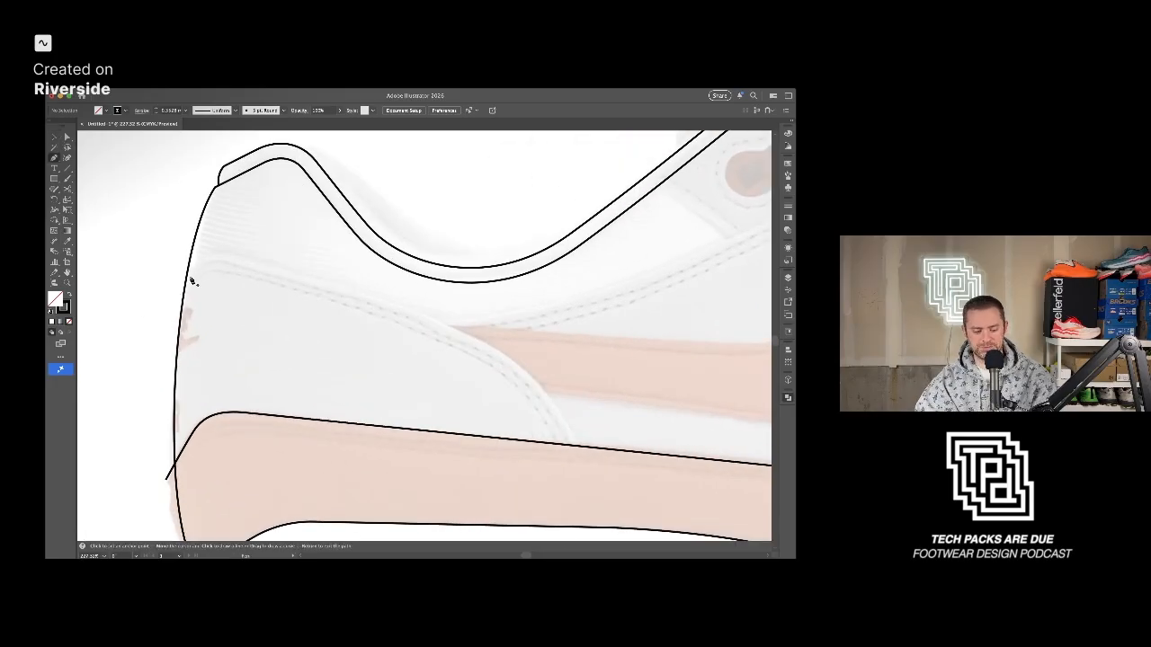
left_click(175, 285)
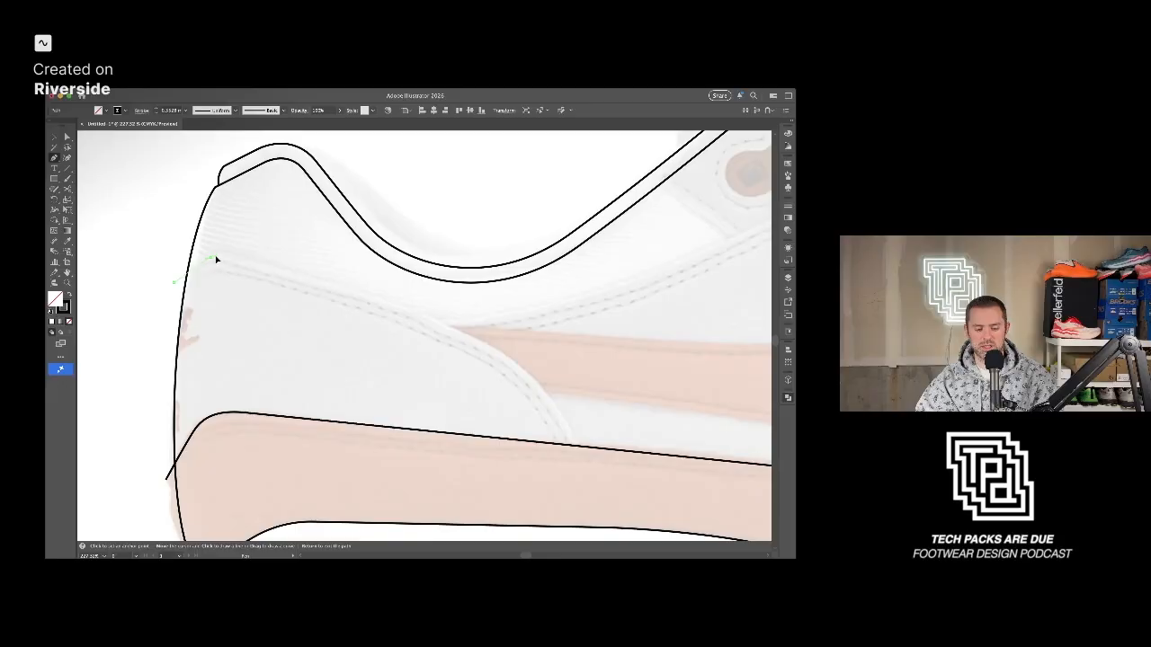
left_click_drag(212, 258, 240, 260)
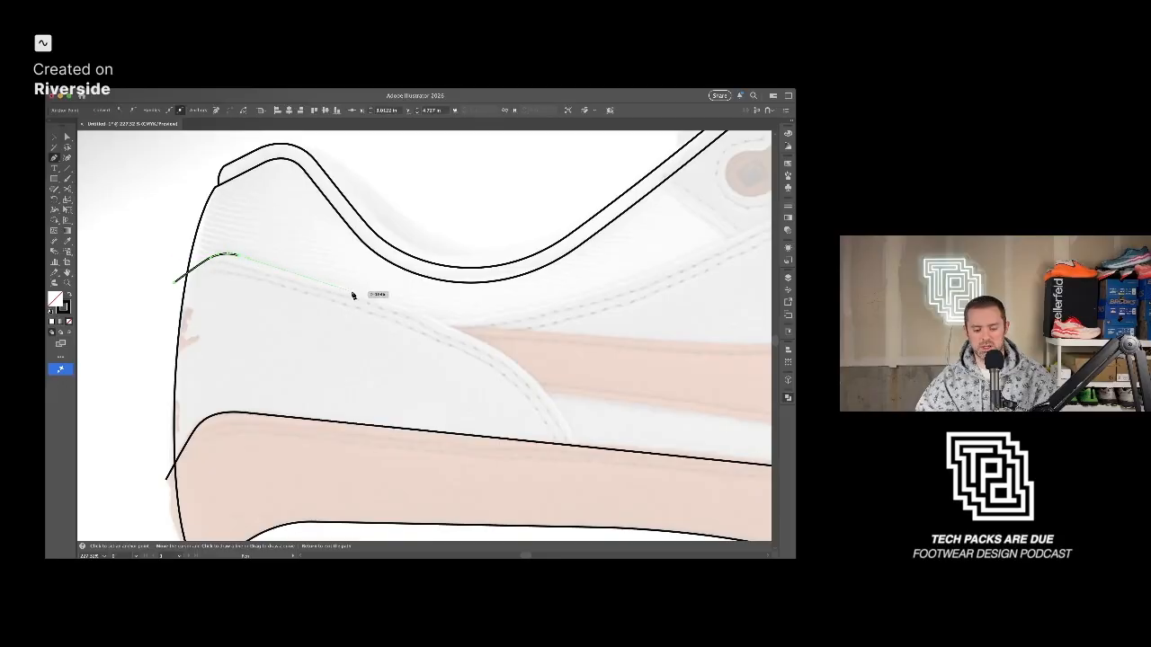
scroll(324, 297, "right", 3)
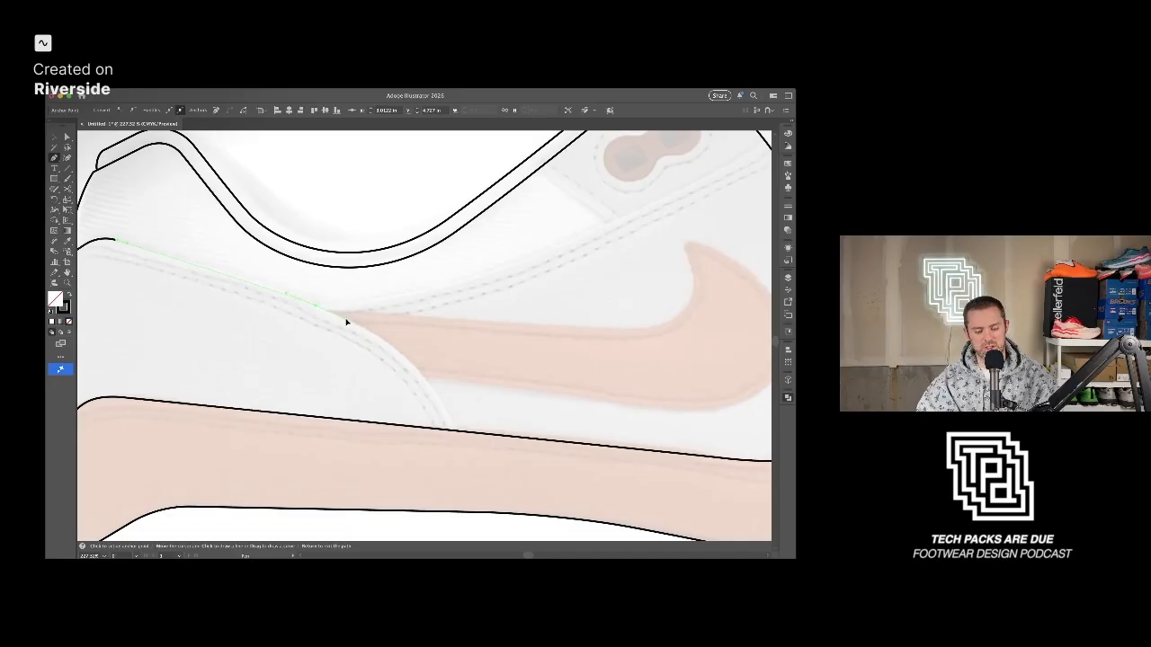
left_click_drag(357, 322, 361, 324)
Curve the heel panel line down across the mudguard to end just below the midsole's upper edge, and finish the path.
key("space")
left_click_drag(452, 400, 400, 357)
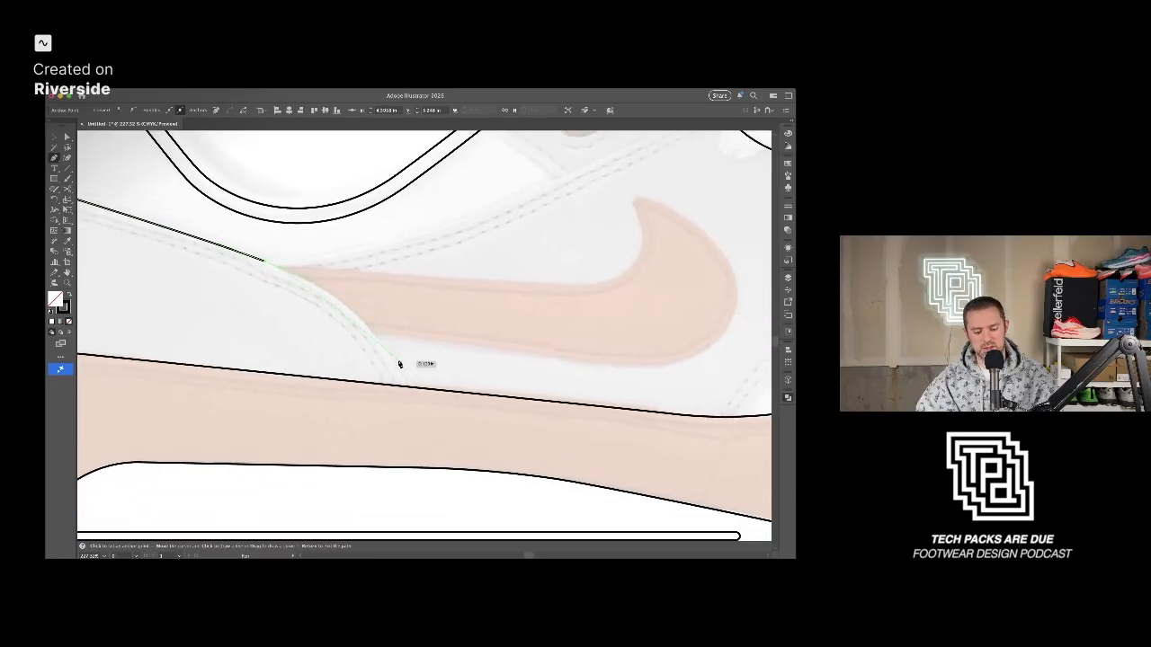
left_click(391, 358)
key("space")
left_click_drag(445, 437, 387, 367)
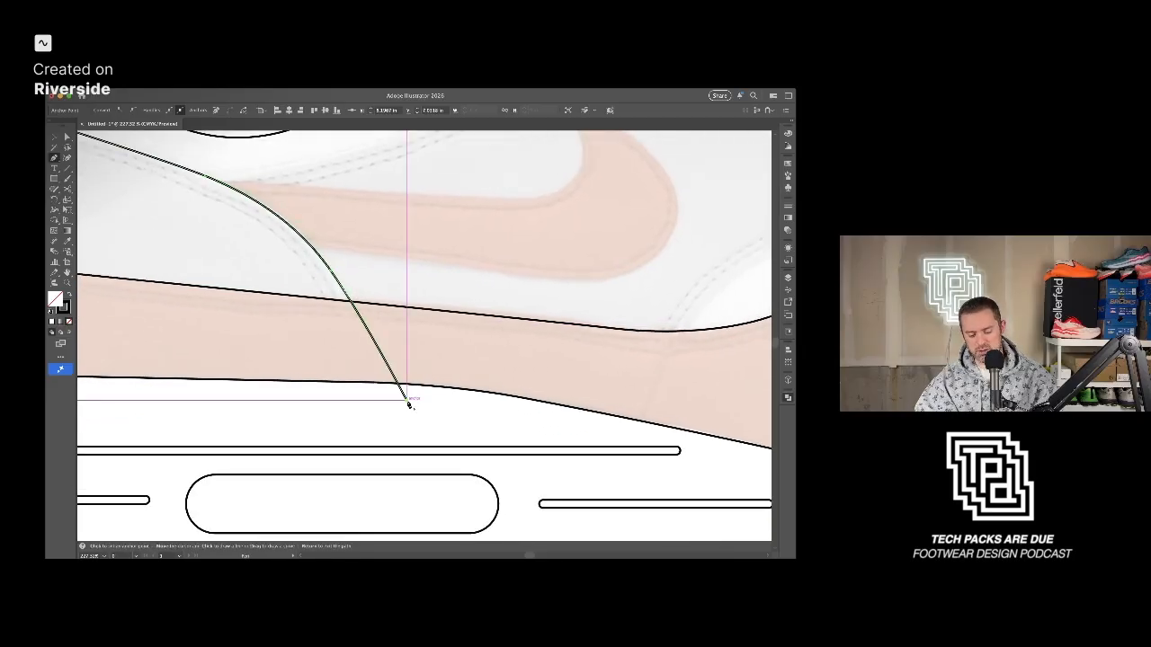
key("v")
left_click(380, 411)
scroll(381, 411, "down", 5)
key("space")
left_click_drag(380, 411, 412, 415)
scroll(191, 270, "up", 5)
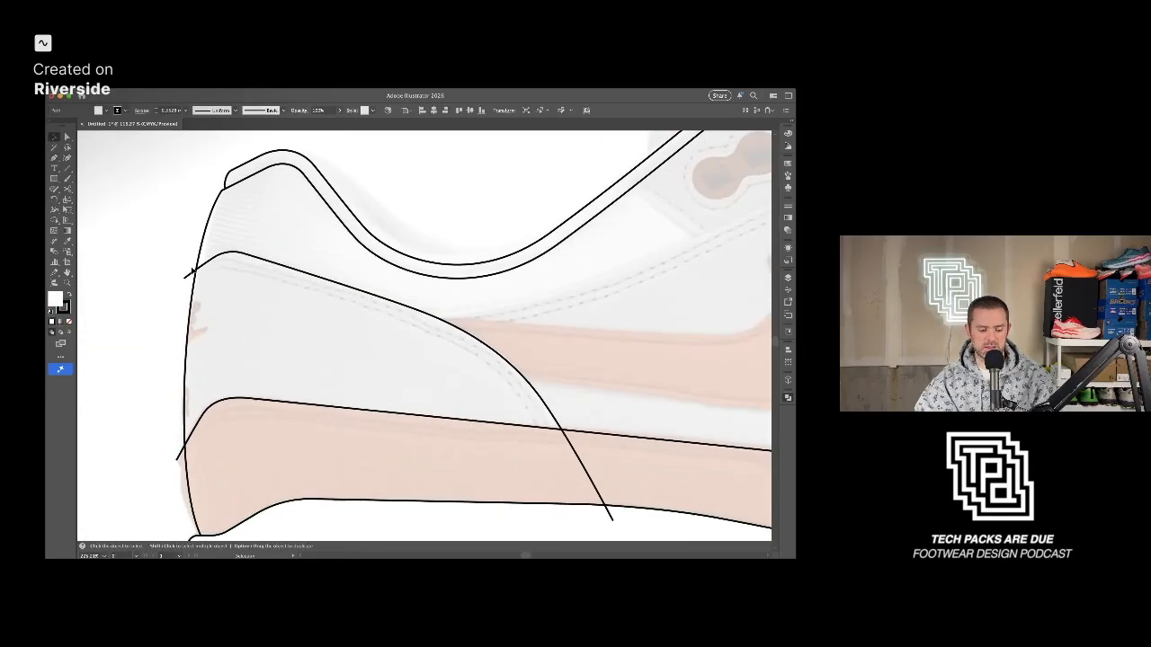
Adjust the anchors at the heel panel line's rounded upper corner to smooth it against the reference, and deselect the path.
scroll(191, 270, "up", 2)
key("a")
left_click_drag(225, 250, 275, 251)
scroll(411, 318, "down", 4)
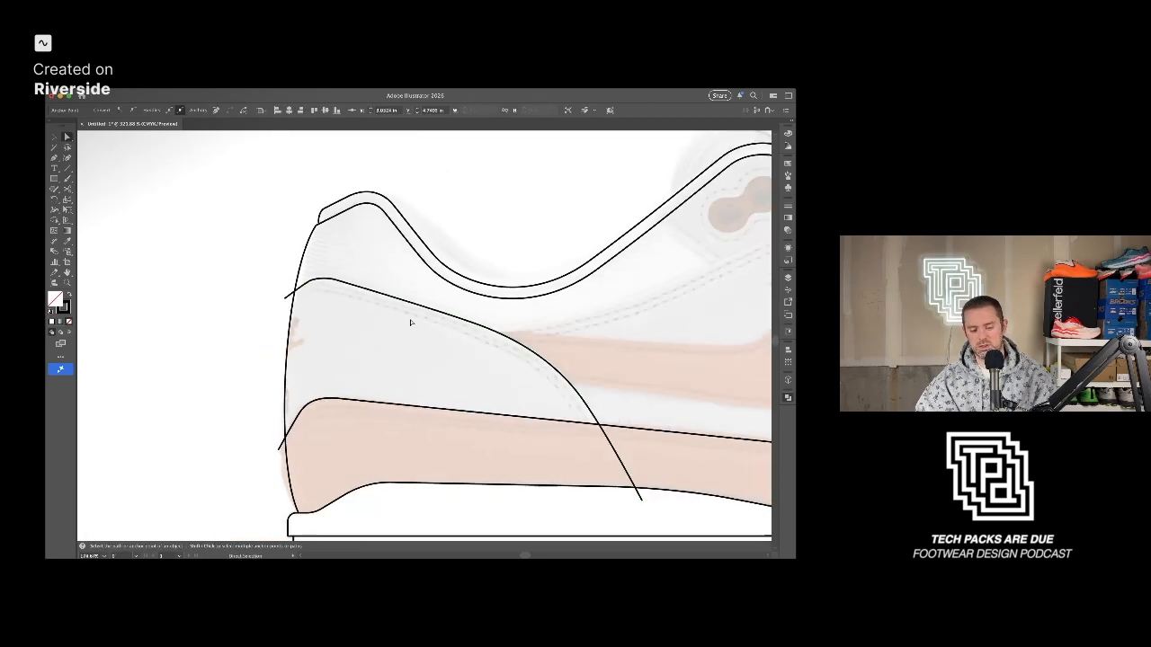
left_click_drag(463, 347, 380, 344)
left_click(486, 257)
left_click_drag(475, 247, 452, 243)
scroll(451, 242, "up", 5)
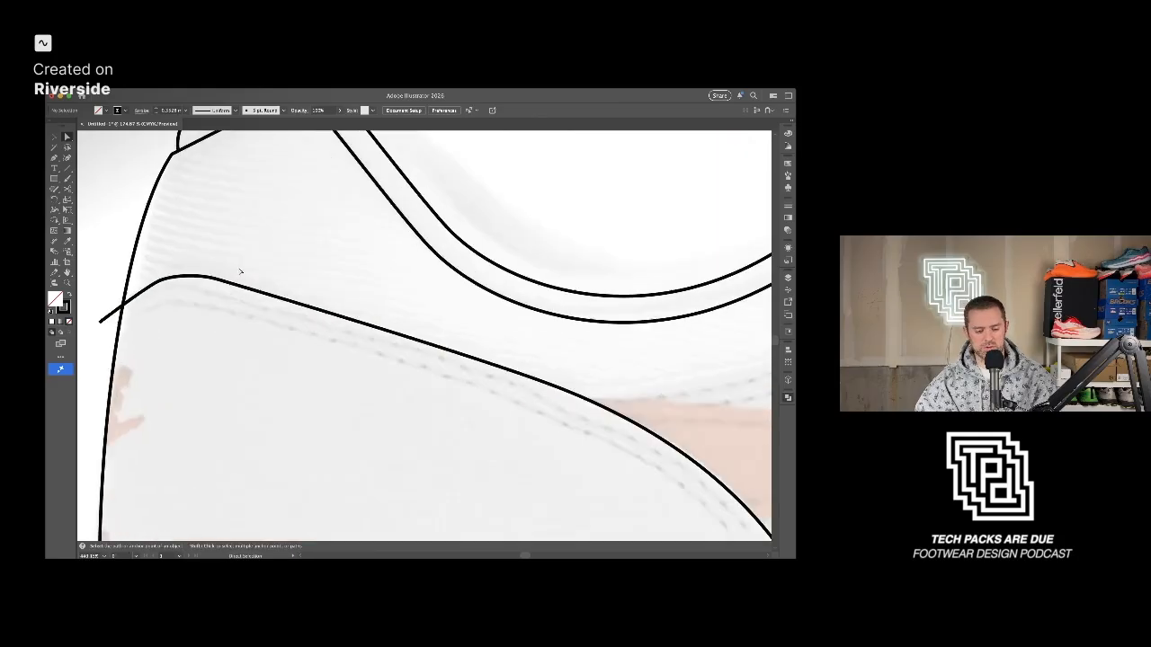
left_click(206, 282)
left_click_drag(210, 283, 213, 275)
left_click(246, 271)
Draw a curved seam line from inside the mudguard through the midfoot opening to just past the lacing outline, and refine its anchors.
scroll(270, 260, "down", 4)
left_click_drag(391, 346, 222, 318)
scroll(225, 318, "down", 4)
scroll(280, 312, "down", 6)
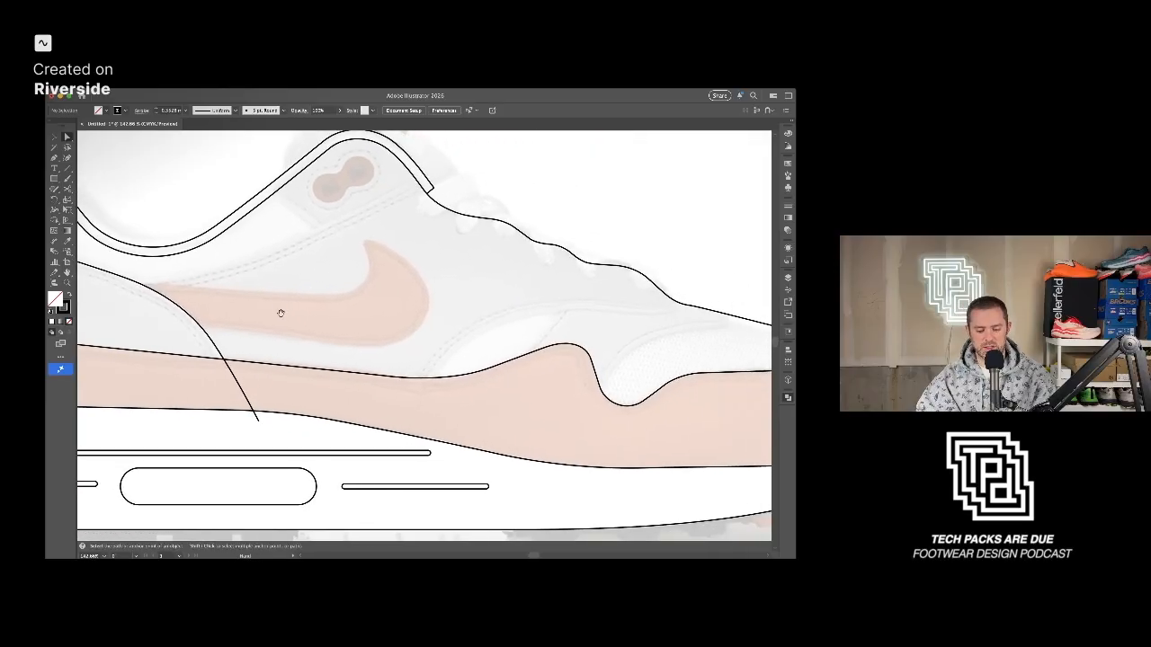
left_click_drag(247, 316, 233, 315)
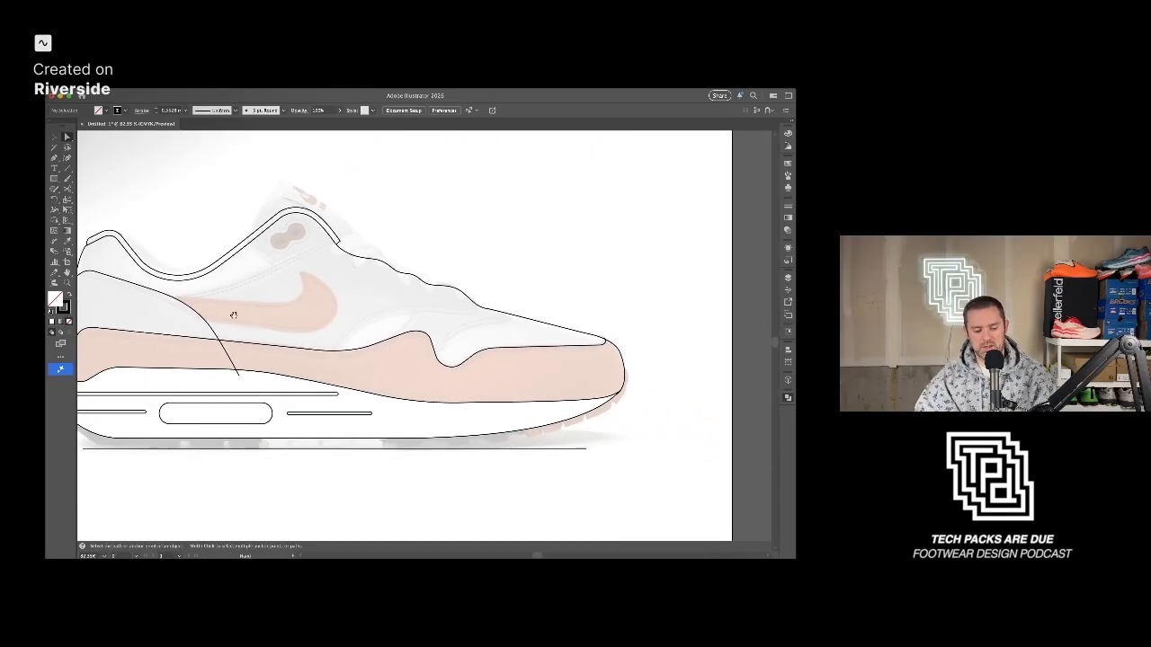
scroll(237, 312, "up", 6)
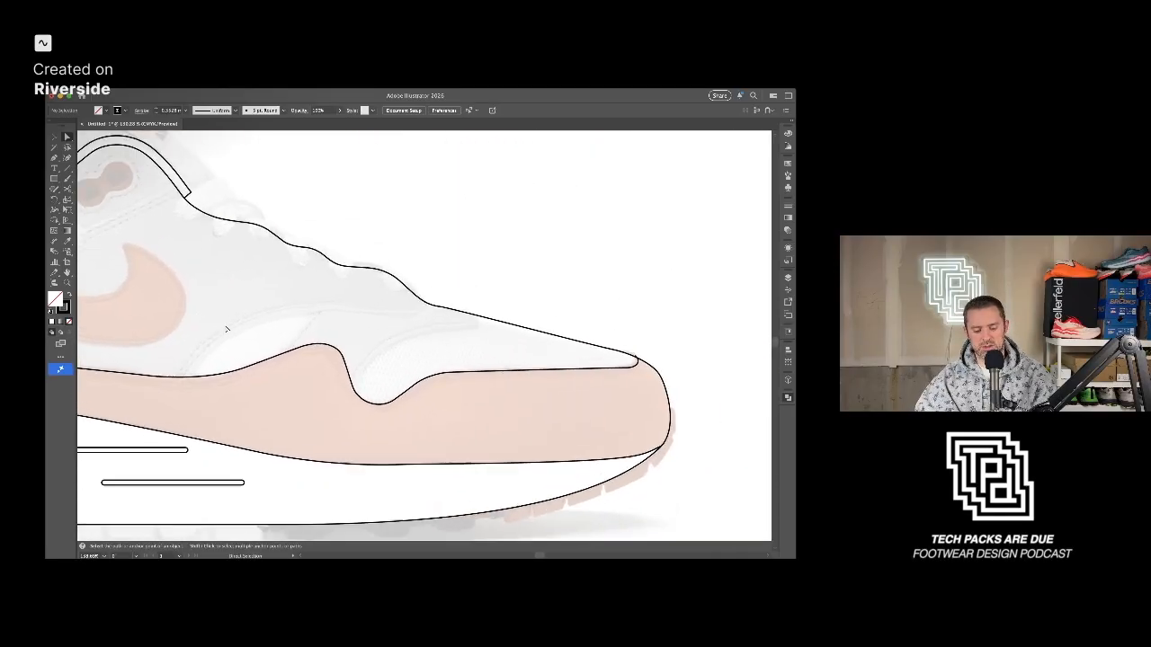
key("p")
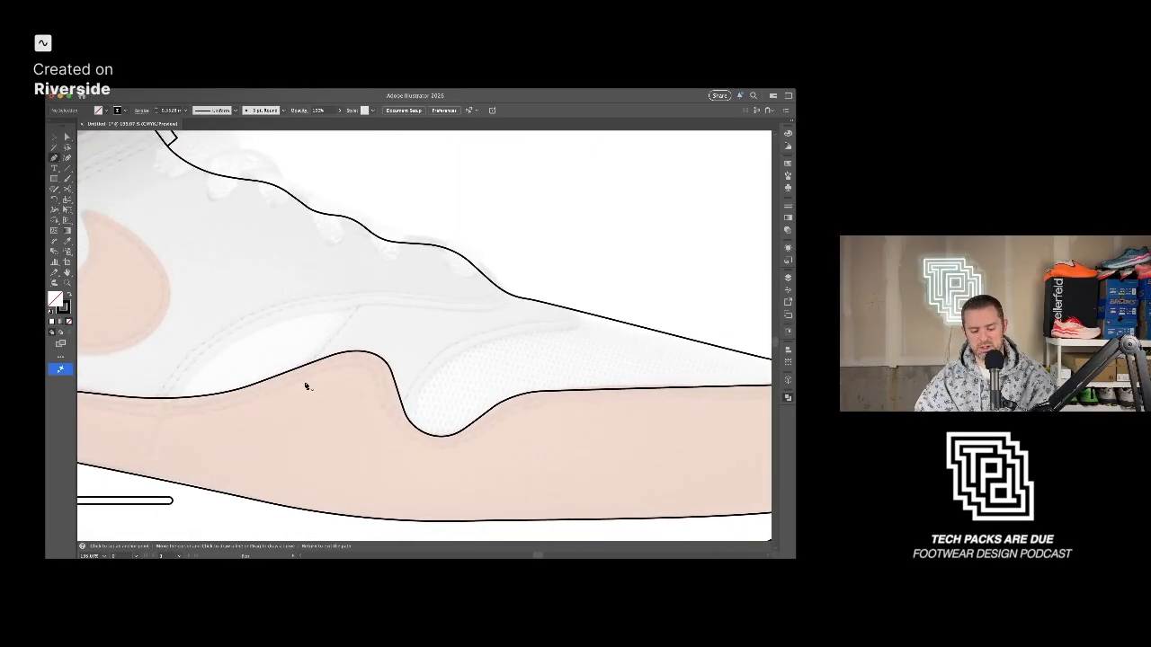
left_click(251, 414)
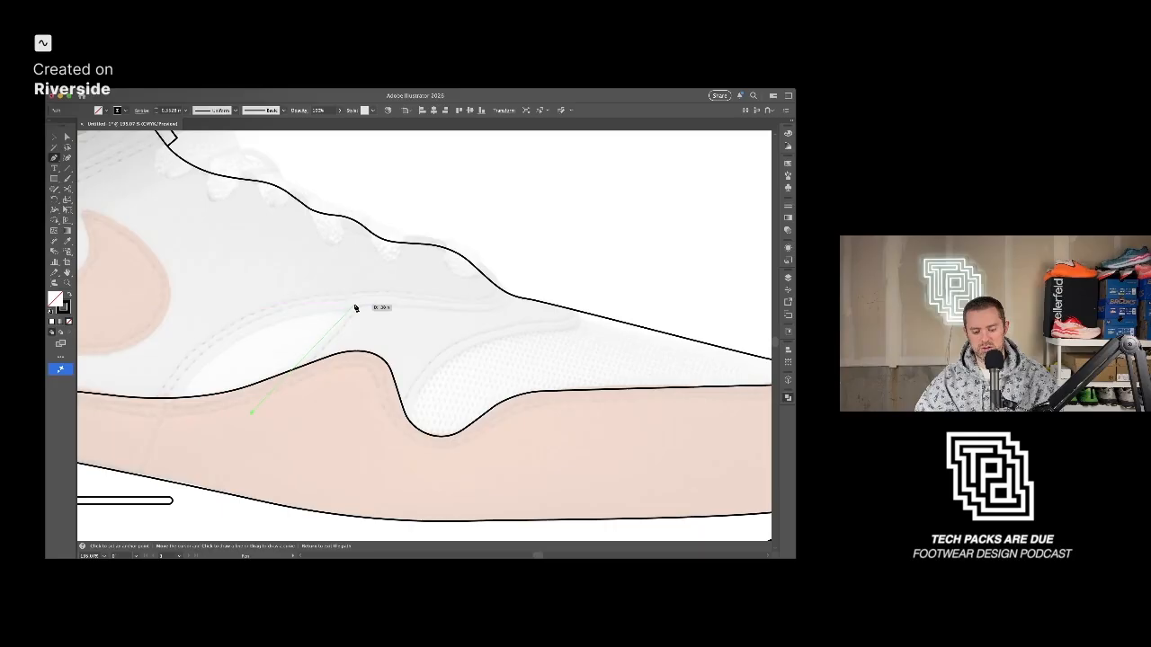
left_click_drag(384, 240, 404, 179)
key("a")
left_click_drag(384, 240, 387, 235)
left_click_drag(365, 294, 364, 313)
Draw the toe box panel line from inside the mudguard's forefoot dip along the mesh edge, hooking its front end past the upper's outline.
key("p")
left_click(405, 461, "ctrl")
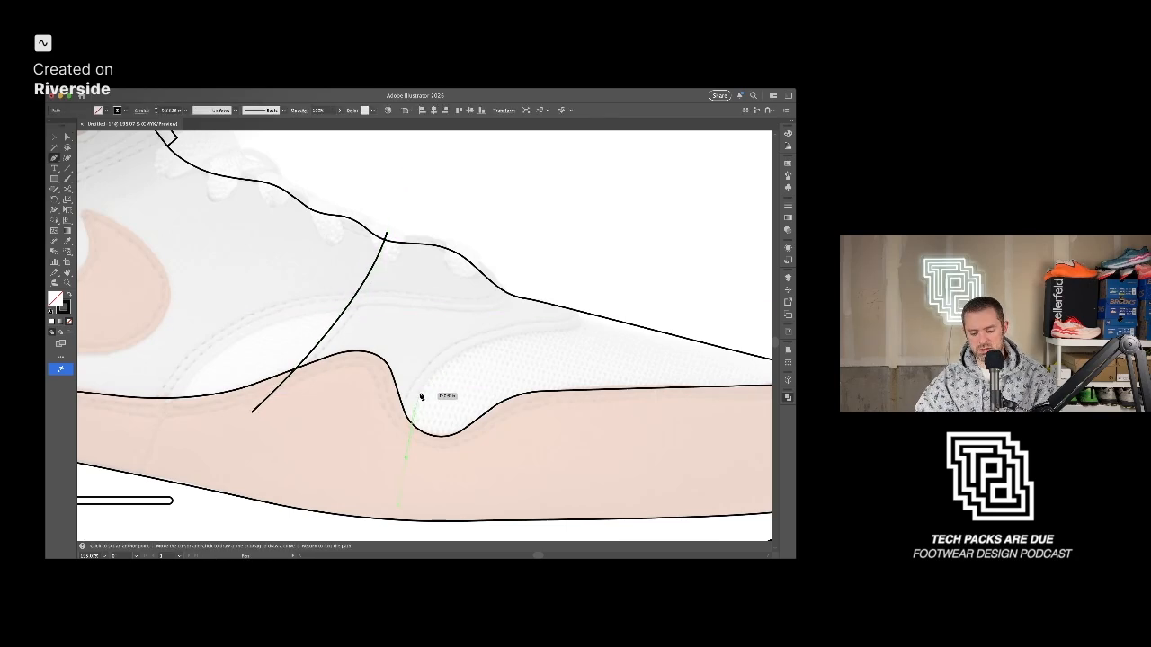
left_click(421, 385, "ctrl")
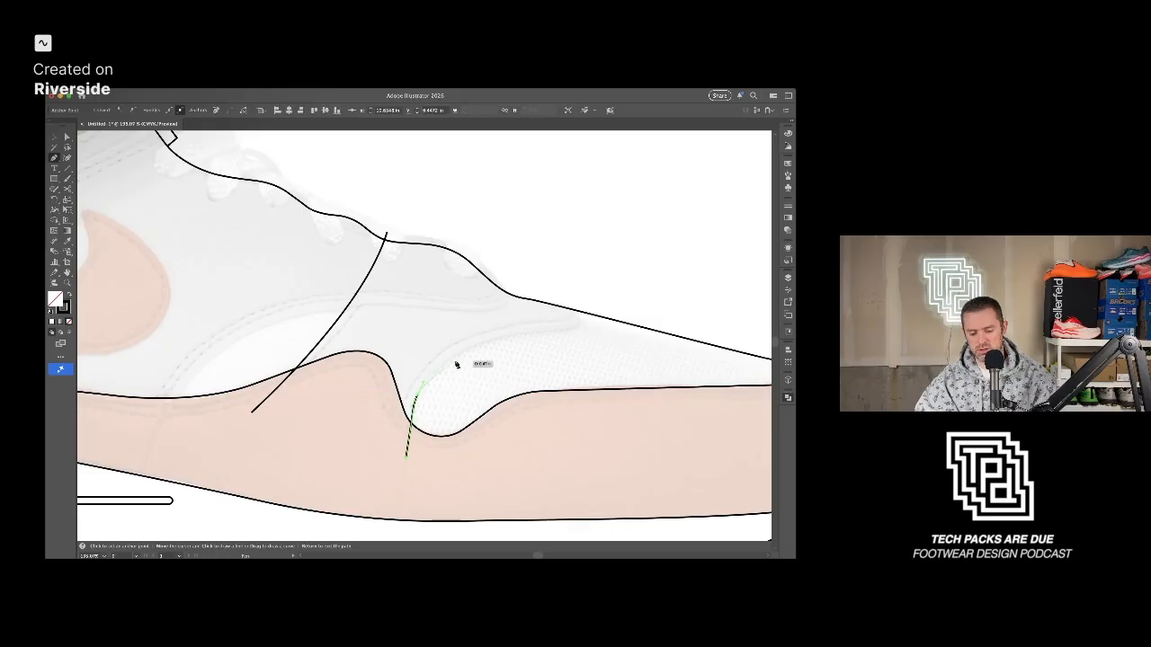
left_click_drag(467, 347, 496, 344)
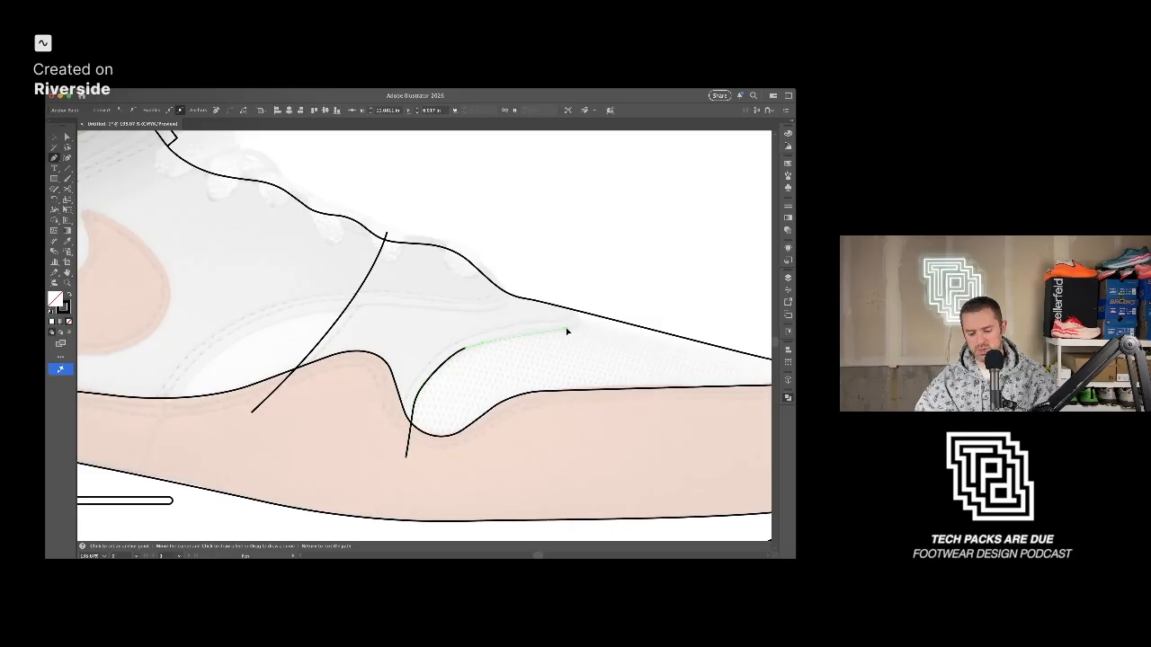
left_click(577, 328)
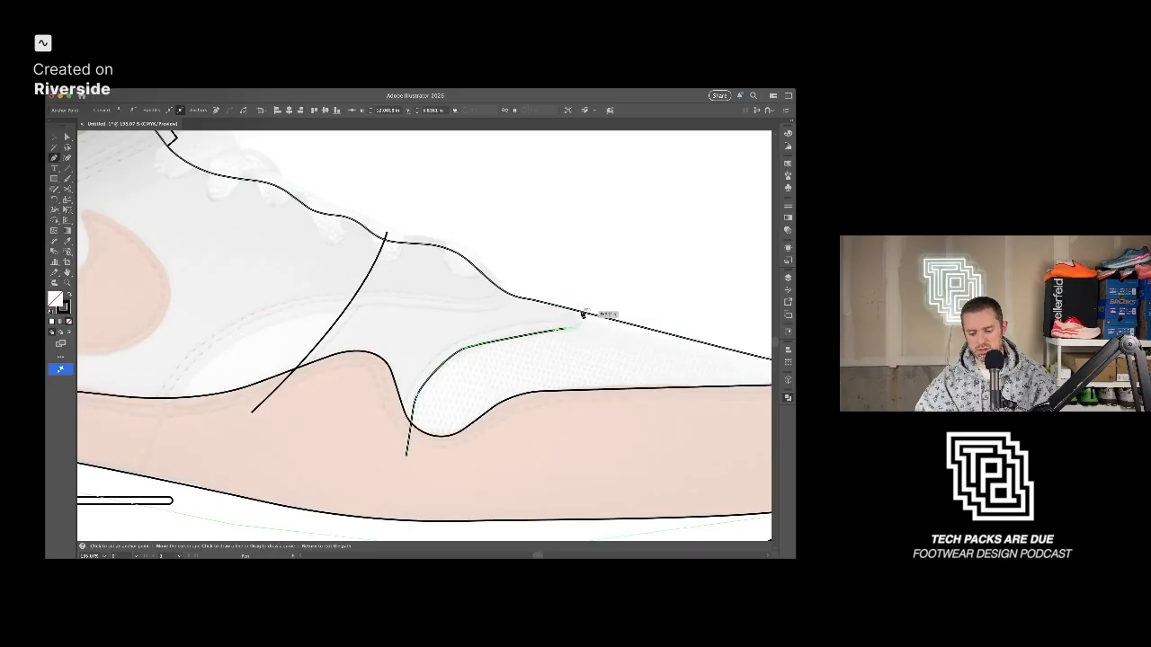
left_click_drag(574, 306, 581, 312)
Reshape the toe box line's lower curve and shift its bottom end point within the mudguard to follow the mesh edge.
key("a")
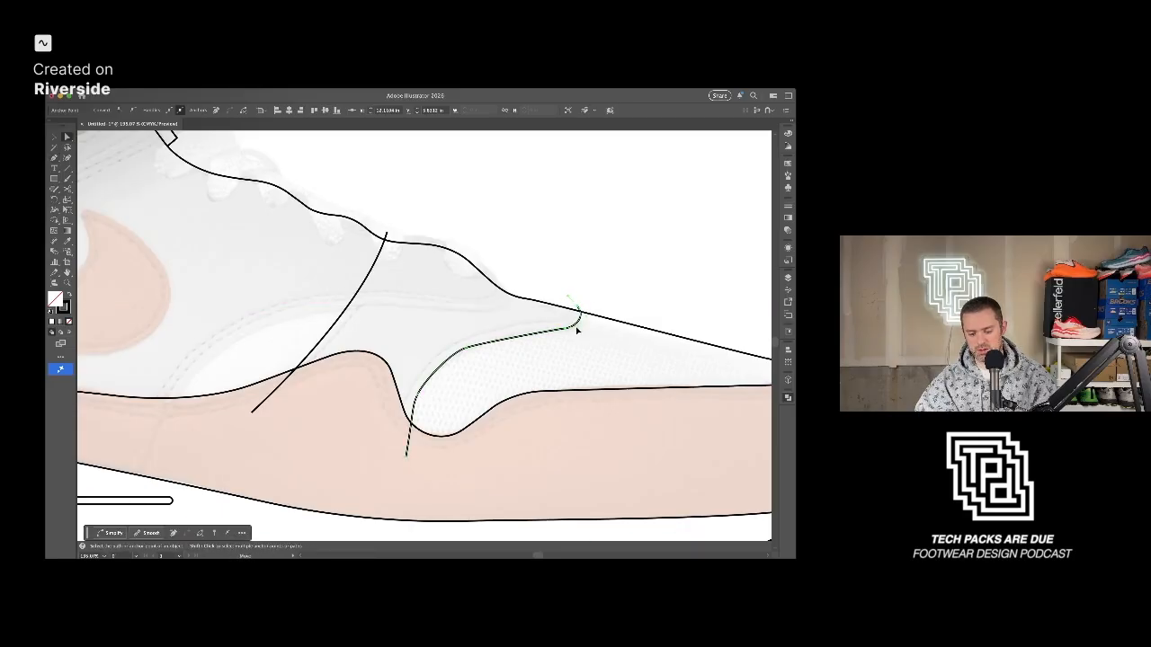
scroll(577, 331, "up", 2)
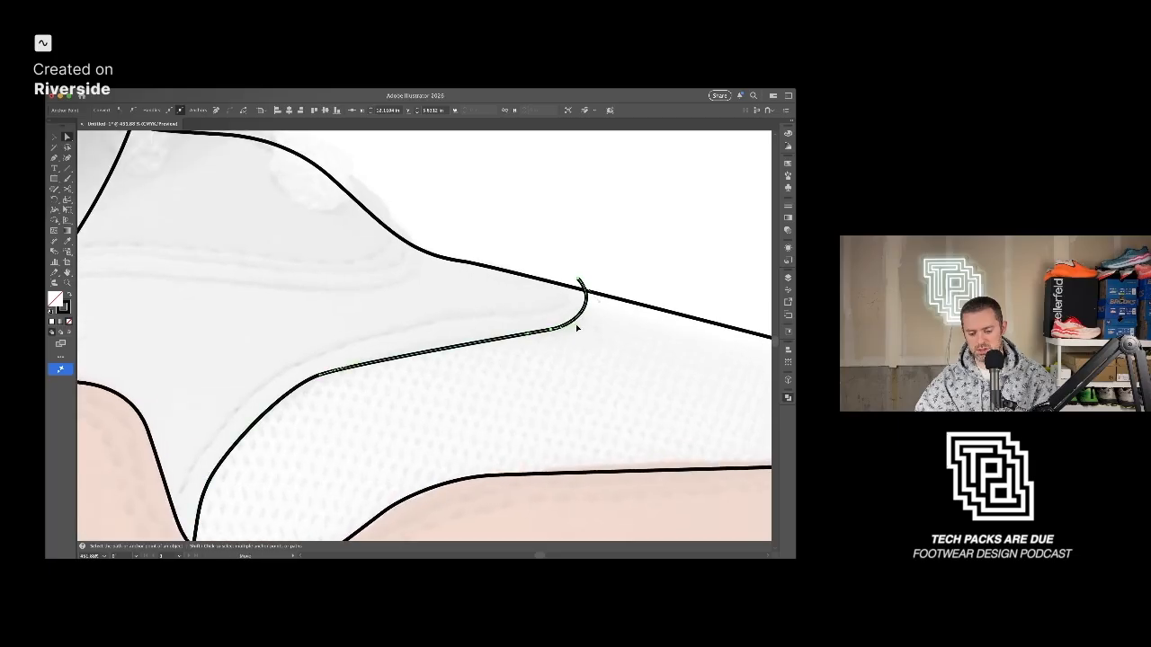
left_click_drag(289, 420, 377, 335)
left_click_drag(407, 283, 342, 299)
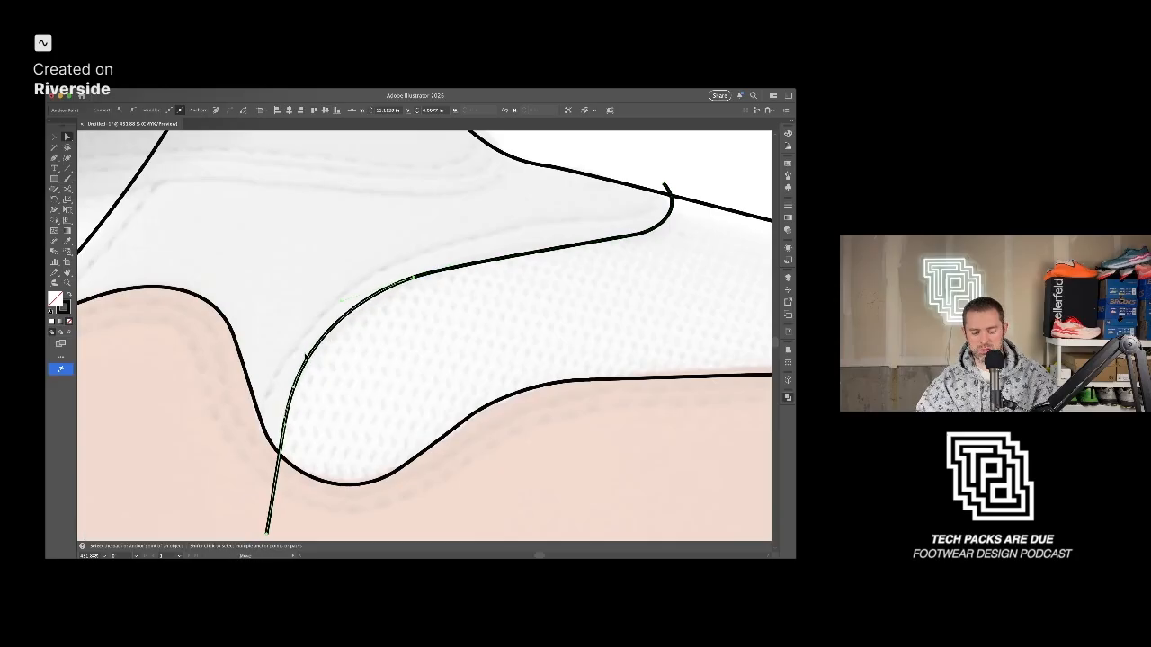
scroll(275, 516, "down", 4)
left_click_drag(276, 517, 291, 443)
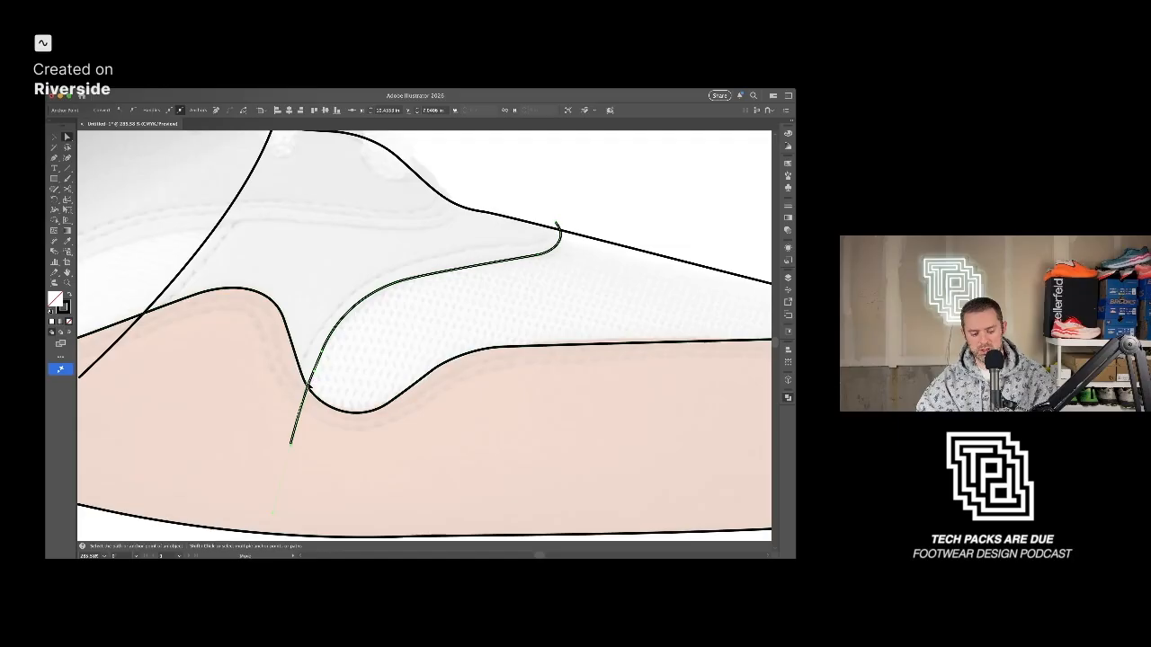
scroll(333, 375, "down", 3)
left_click(435, 248)
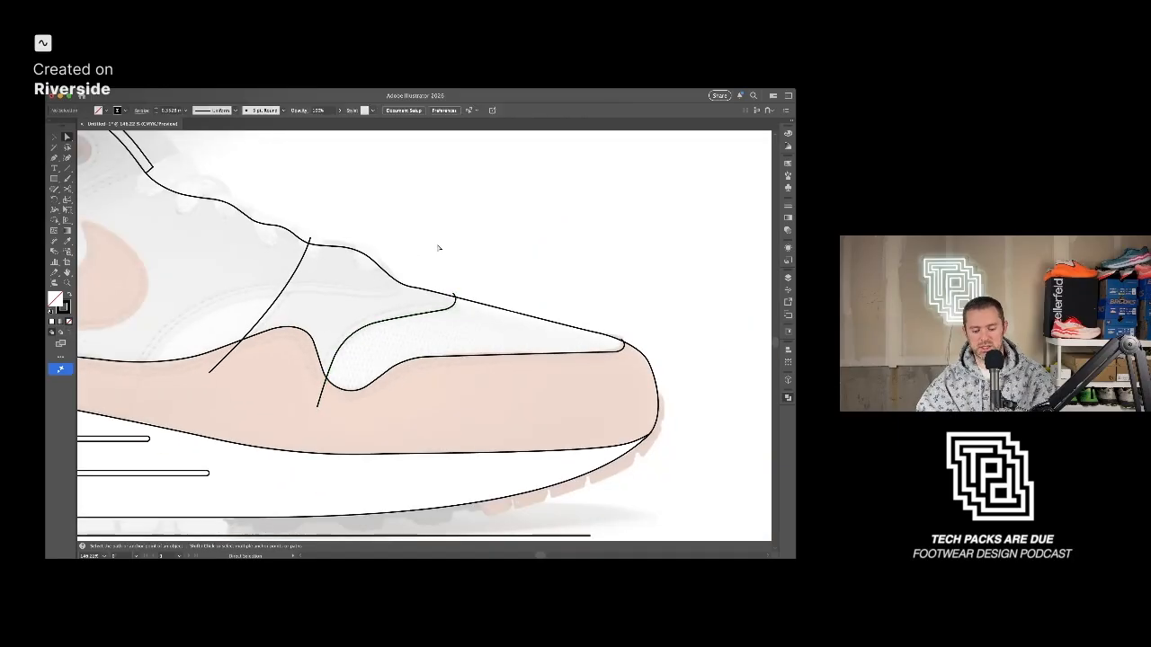
Fine-tune the anchors on the toe box line's bend to match the mesh edge, and deselect the path.
scroll(371, 341, "up", 5)
left_click(381, 294)
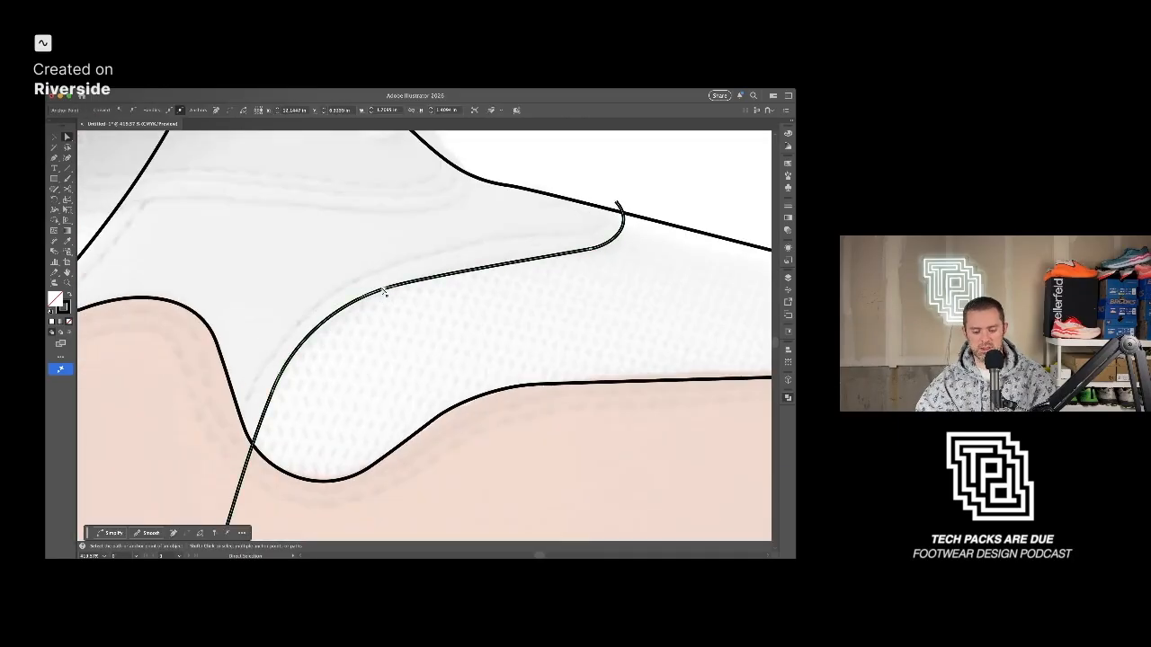
left_click_drag(273, 393, 292, 358)
left_click_drag(389, 293, 395, 288)
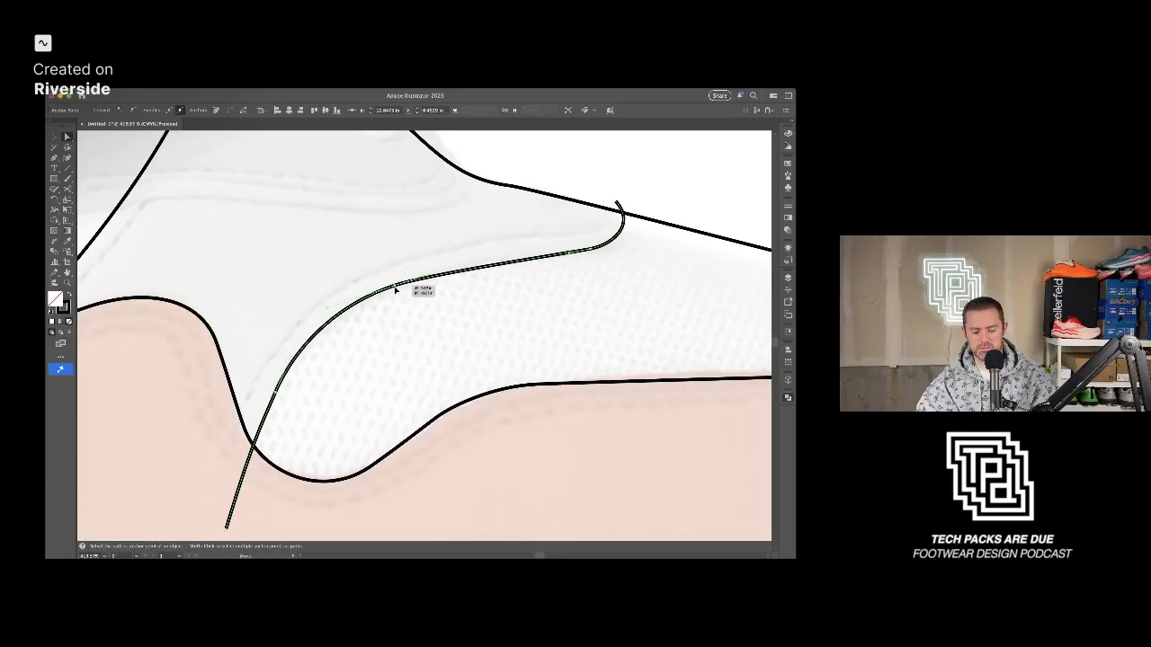
scroll(392, 328, "down", 5)
left_click_drag(313, 308, 480, 303)
left_click(479, 297)
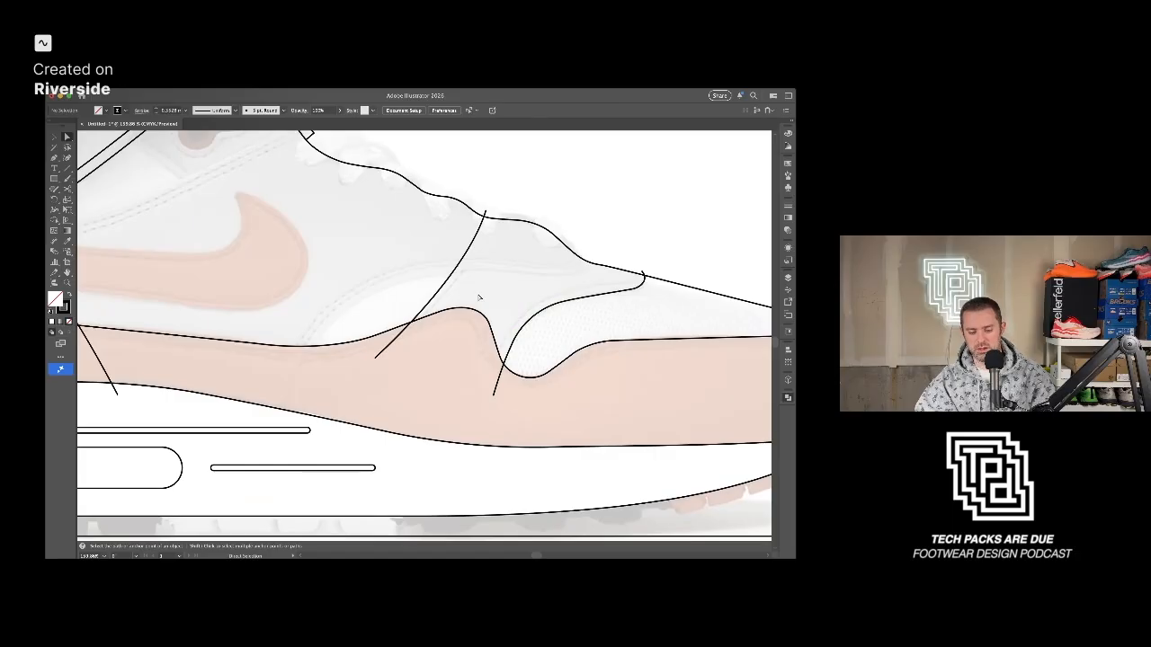
Draw the midfoot overlay line from inside the mudguard, over the opening and across the forefoot, curving up past the upper's outline.
scroll(479, 298, "down", 3)
key("p")
scroll(461, 335, "up", 4)
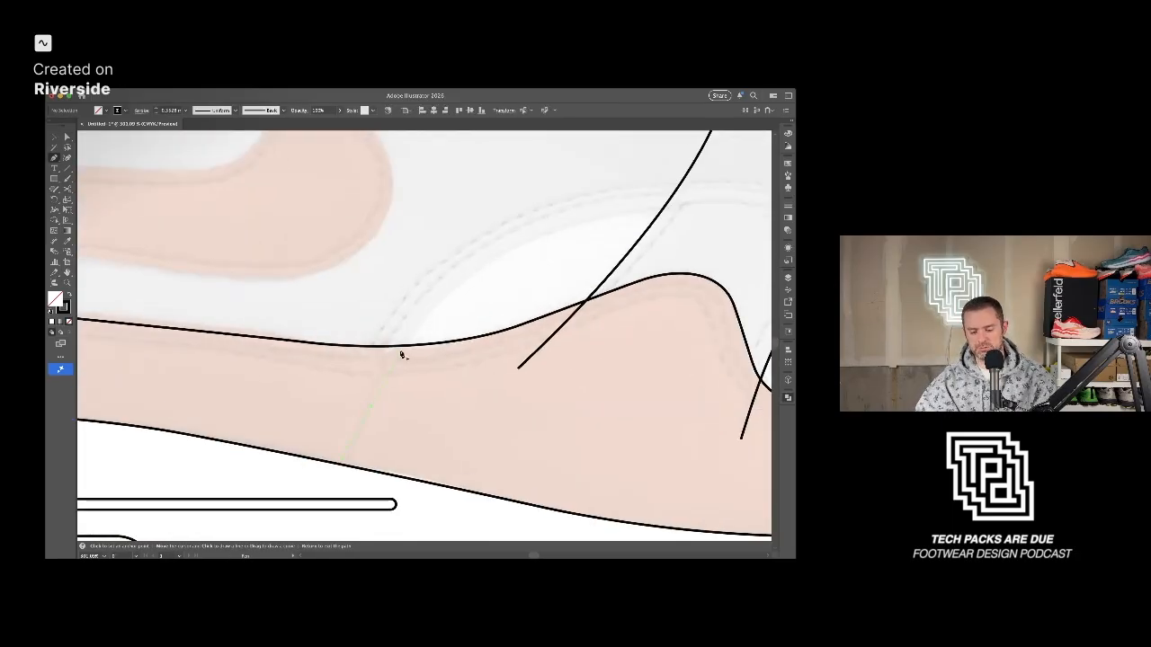
scroll(504, 260, "down", 1)
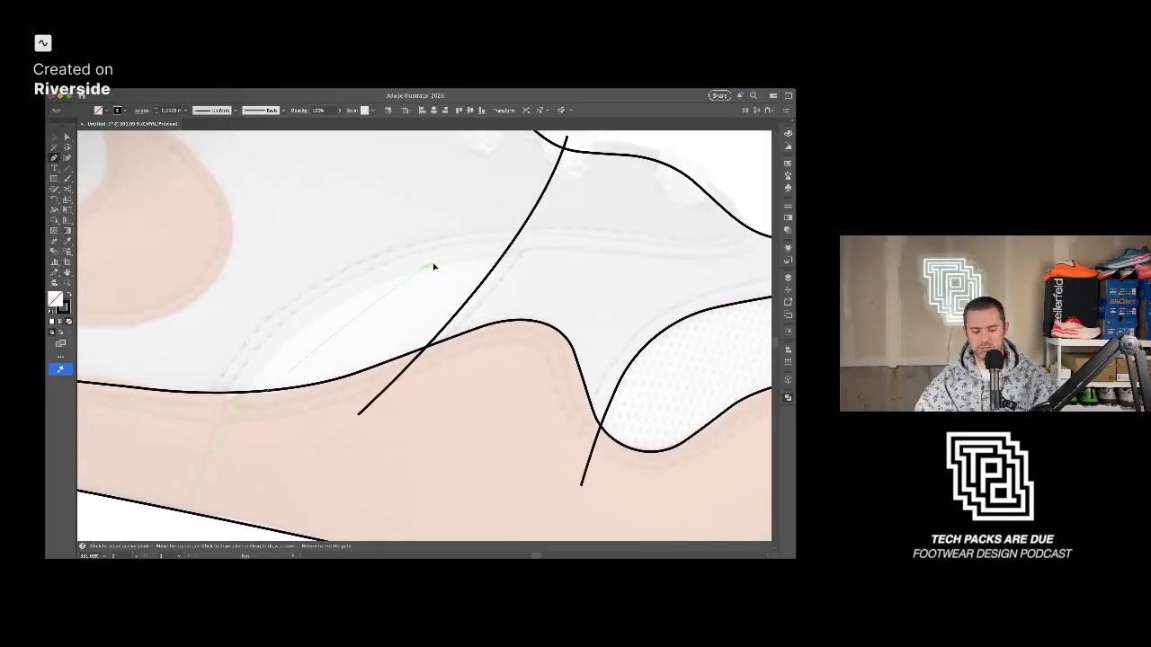
left_click(427, 264)
scroll(552, 265, "down", 2)
scroll(450, 288, "up", 3)
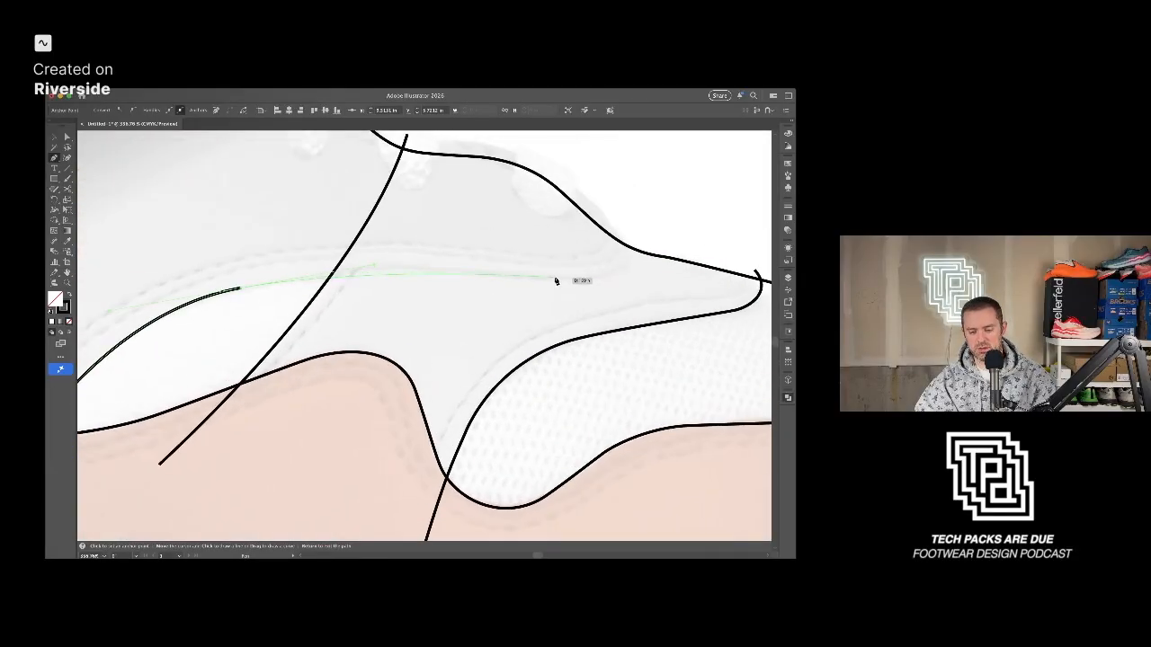
left_click(536, 279)
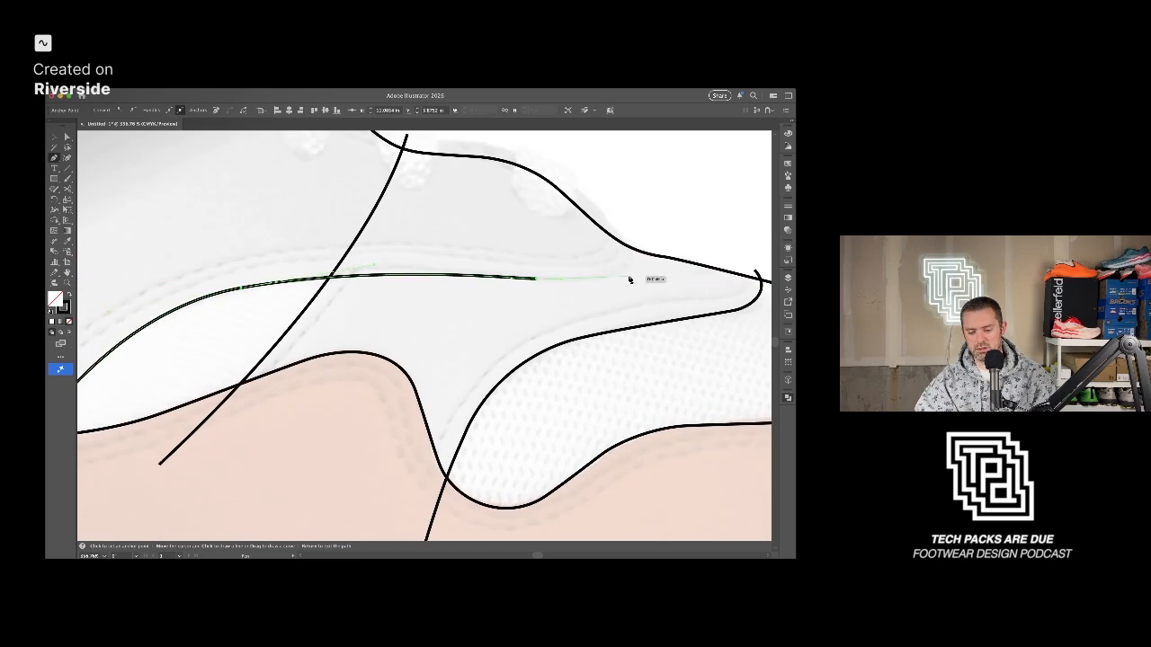
left_click_drag(621, 209, 621, 206)
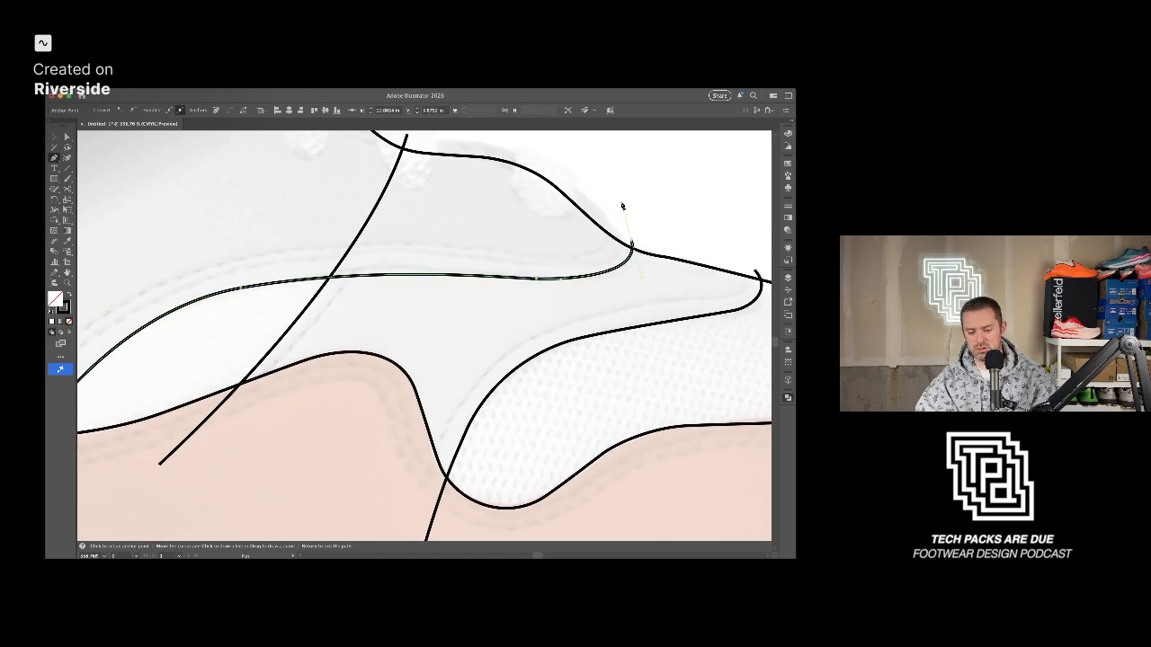
left_click(632, 243)
Refine the midfoot overlay line's front corner, end point and the anchor above the opening to smooth its curve.
key("a")
left_click_drag(536, 280, 499, 278)
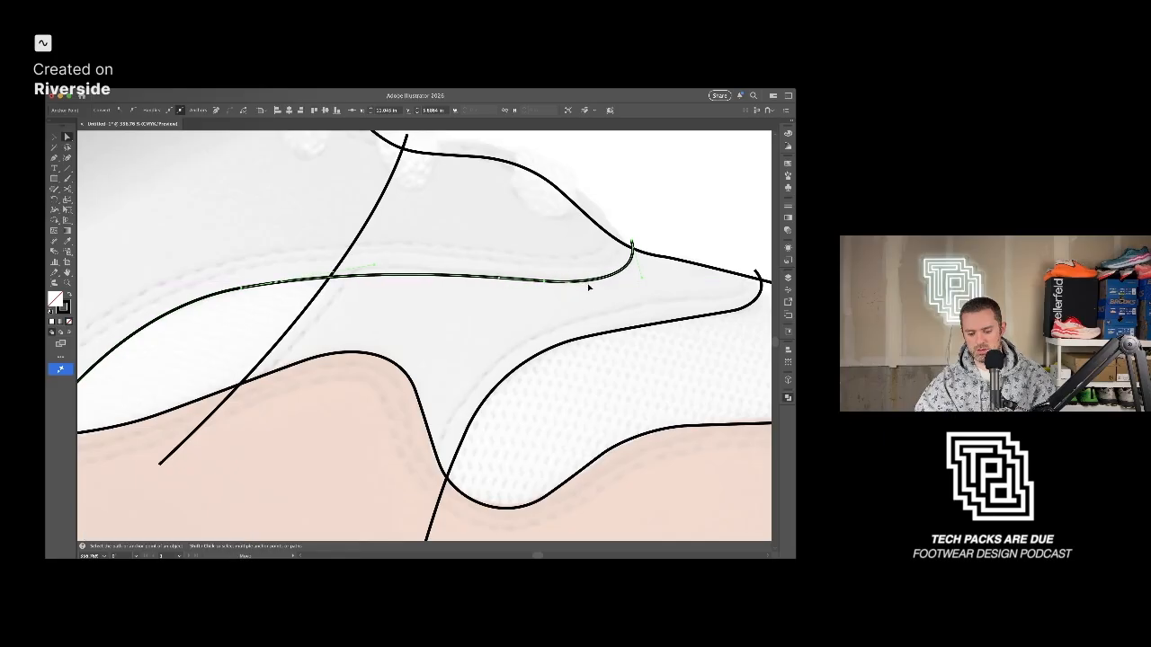
left_click_drag(633, 241, 628, 239)
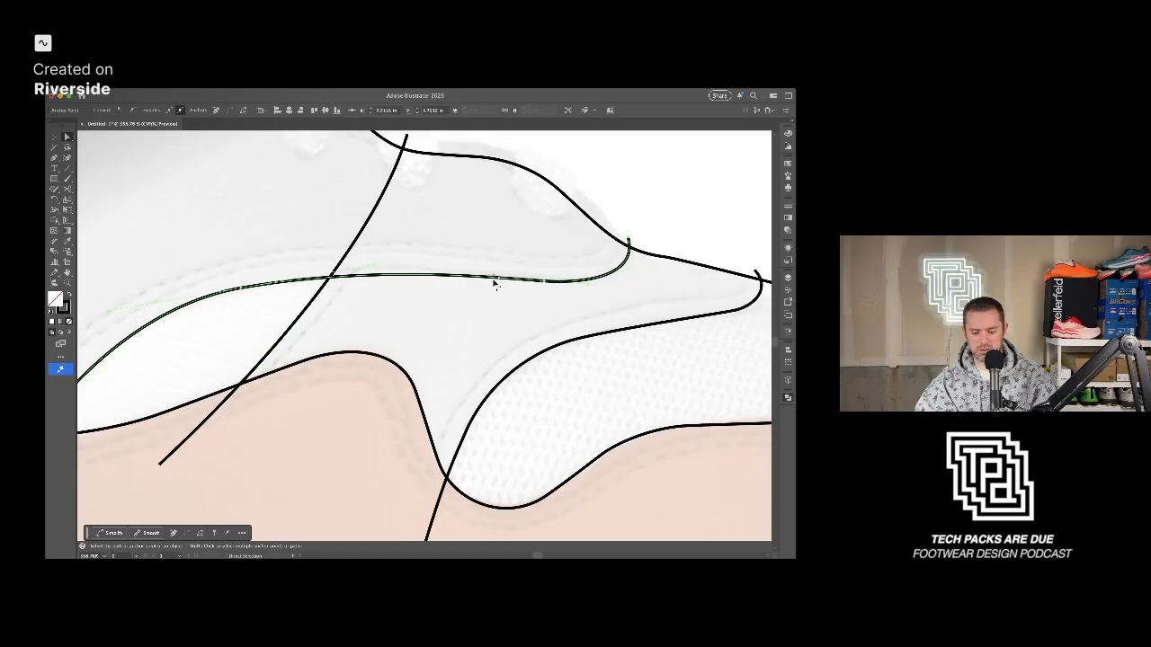
left_click_drag(502, 278, 488, 277)
left_click_drag(240, 288, 256, 286)
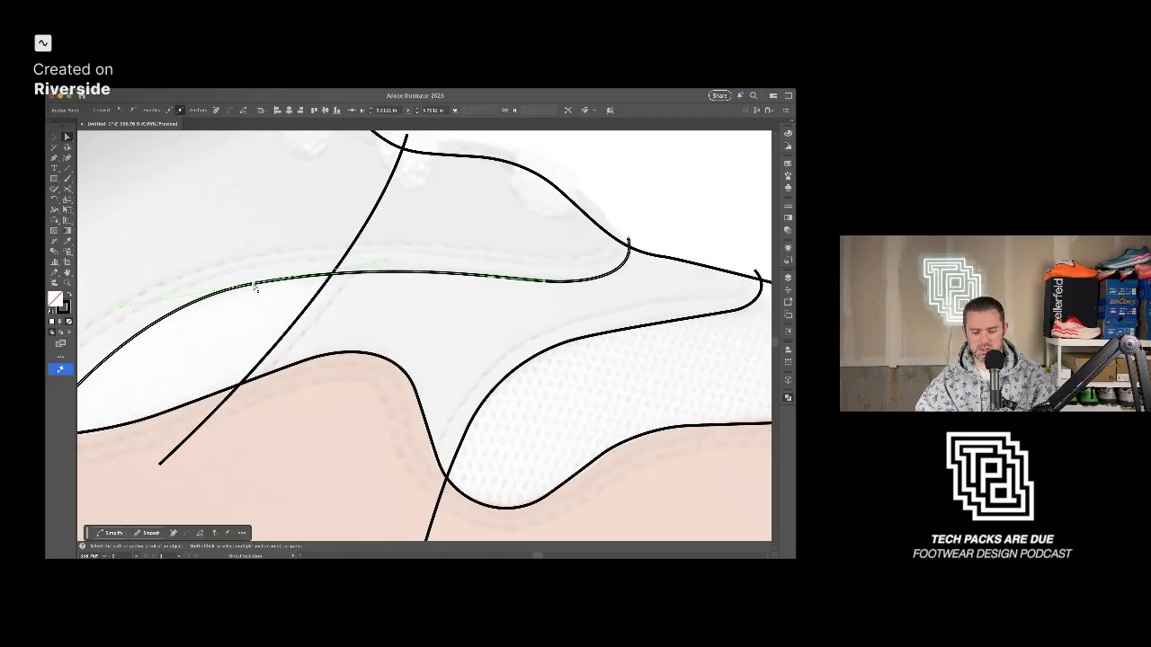
Shift the midfoot overlay line's rear curve and lower end within the mudguard to follow the reference edge, and deselect it.
left_click_drag(139, 346, 333, 319)
scroll(211, 463, "down", 3)
left_click_drag(189, 478, 181, 474)
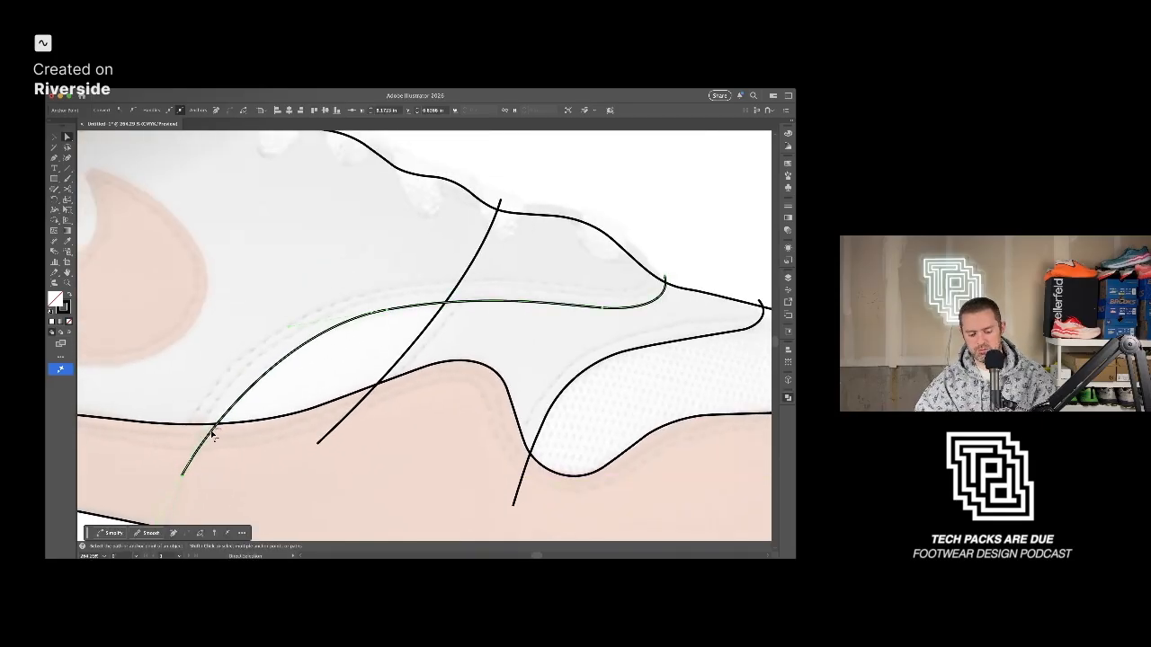
left_click_drag(208, 430, 218, 411)
scroll(268, 370, "down", 5)
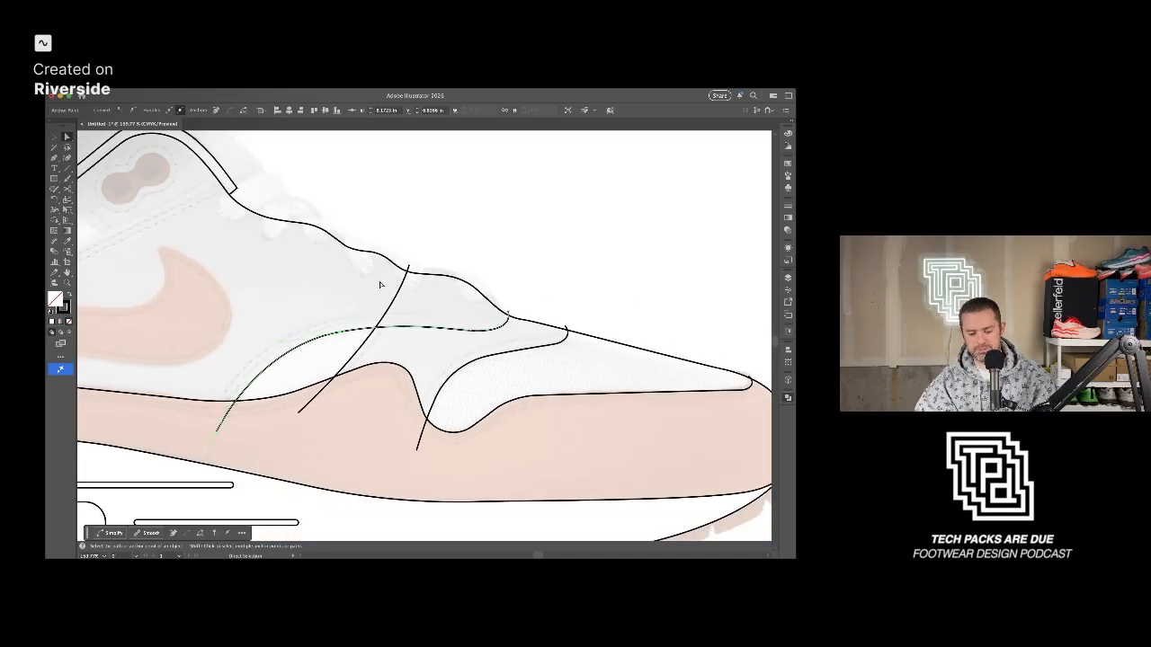
left_click(428, 243)
Draw the quarter's upper seam line from inside the heel panel, above the swoosh, up past the front end of the collar.
left_click_drag(295, 253, 509, 251)
scroll(510, 255, "down", 3)
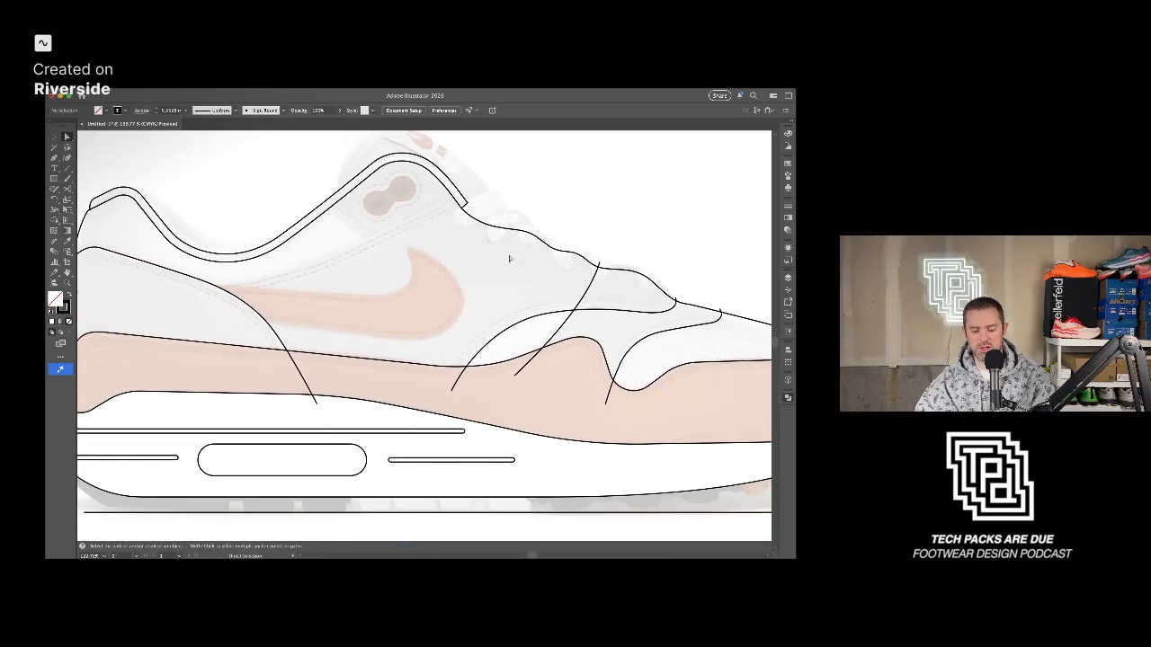
left_click_drag(410, 311, 449, 317)
key("p")
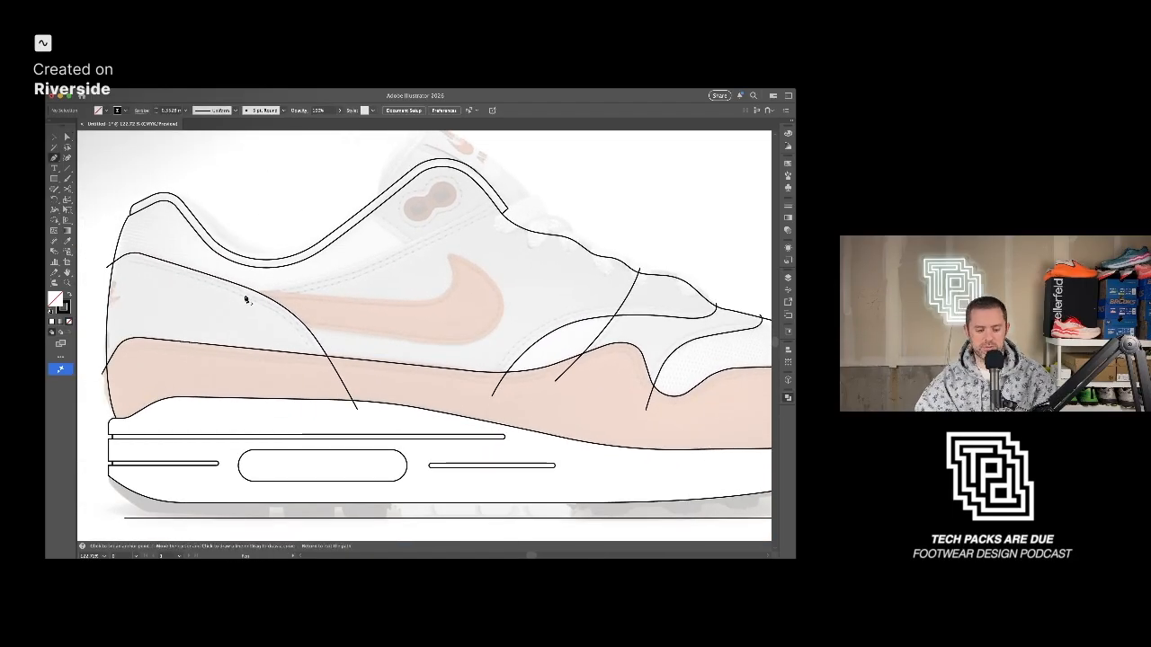
scroll(229, 292, "up", 3)
left_click_drag(222, 292, 269, 299)
left_click_drag(410, 271, 325, 309)
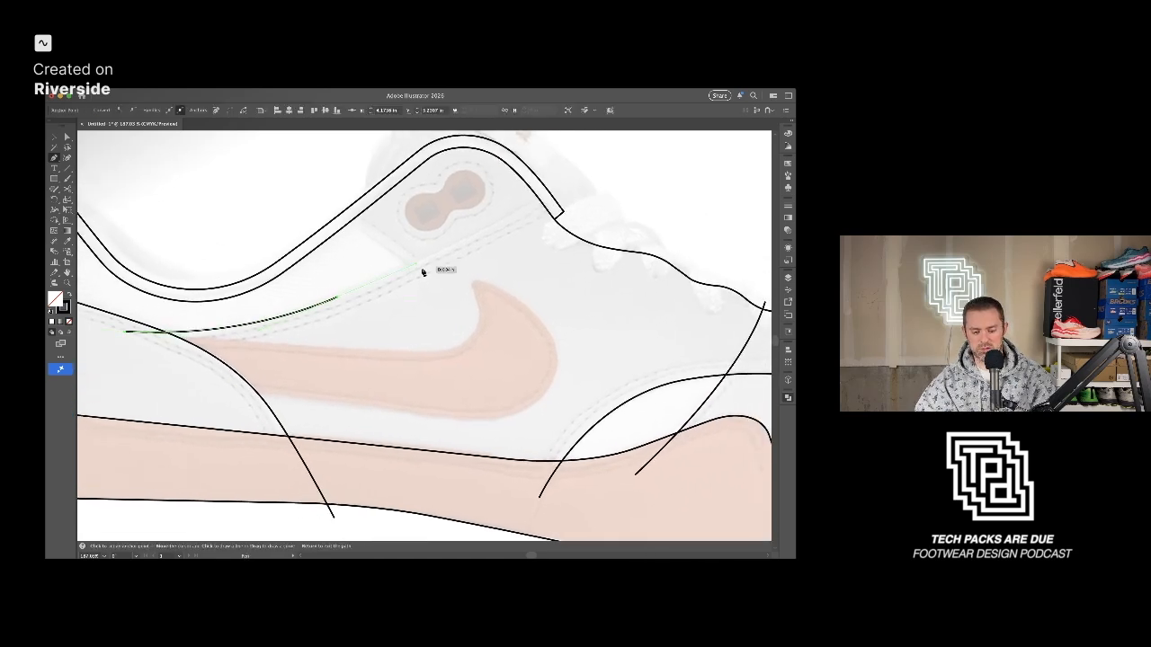
left_click_drag(417, 265, 348, 300)
left_click(471, 231)
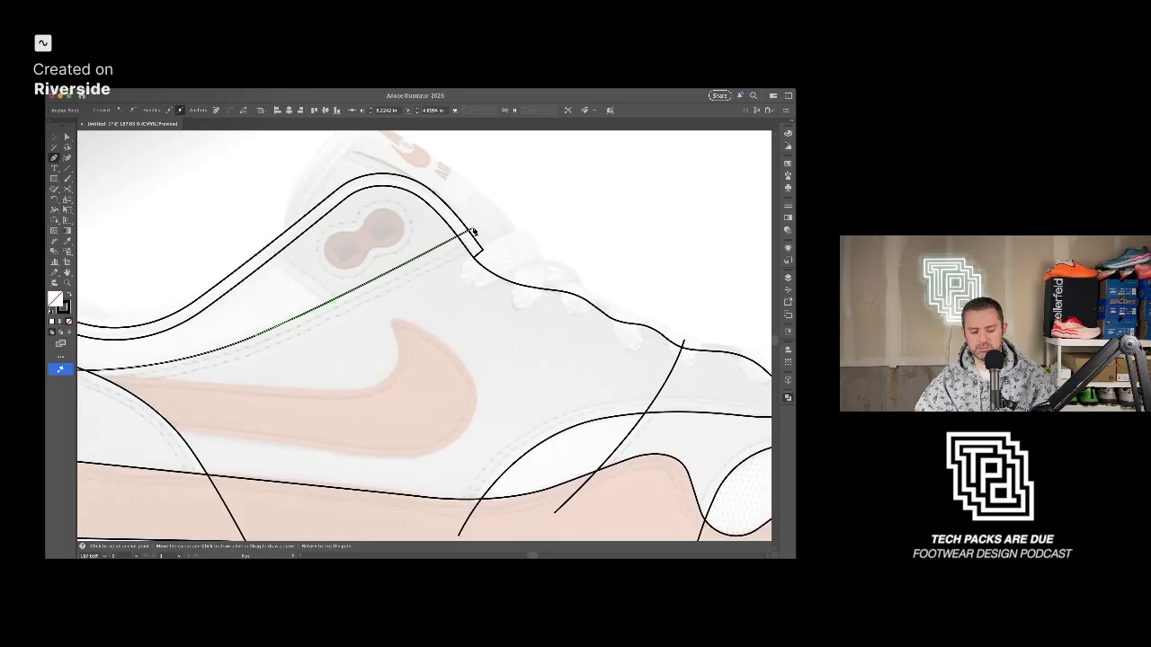
key("v")
left_click(500, 232)
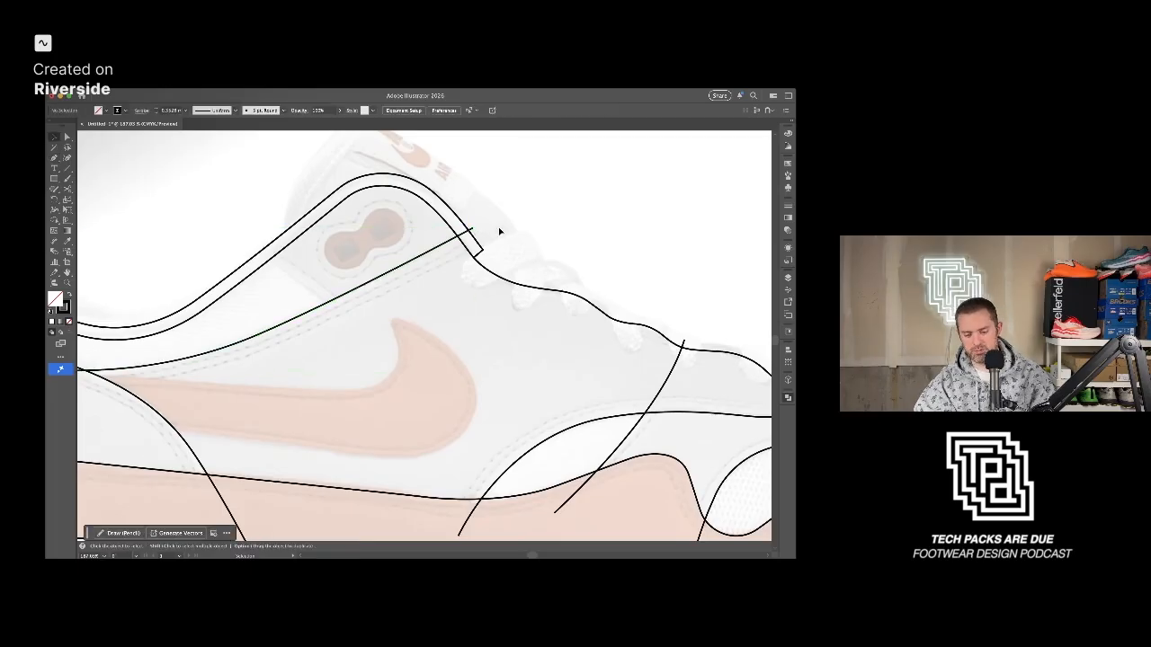
Draw a short, slightly curved line behind the eyelet patch, from inside the collar band down past the quarter's upper seam line.
scroll(501, 232, "down", 5)
left_click_drag(601, 267, 543, 273)
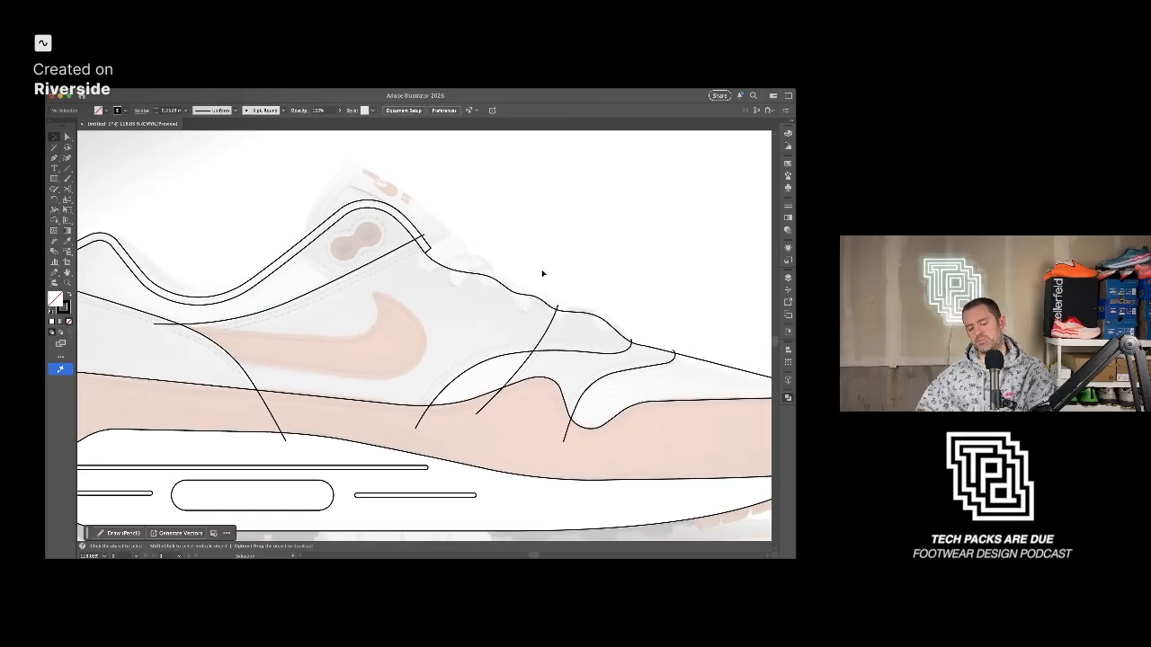
scroll(543, 273, "down", 3)
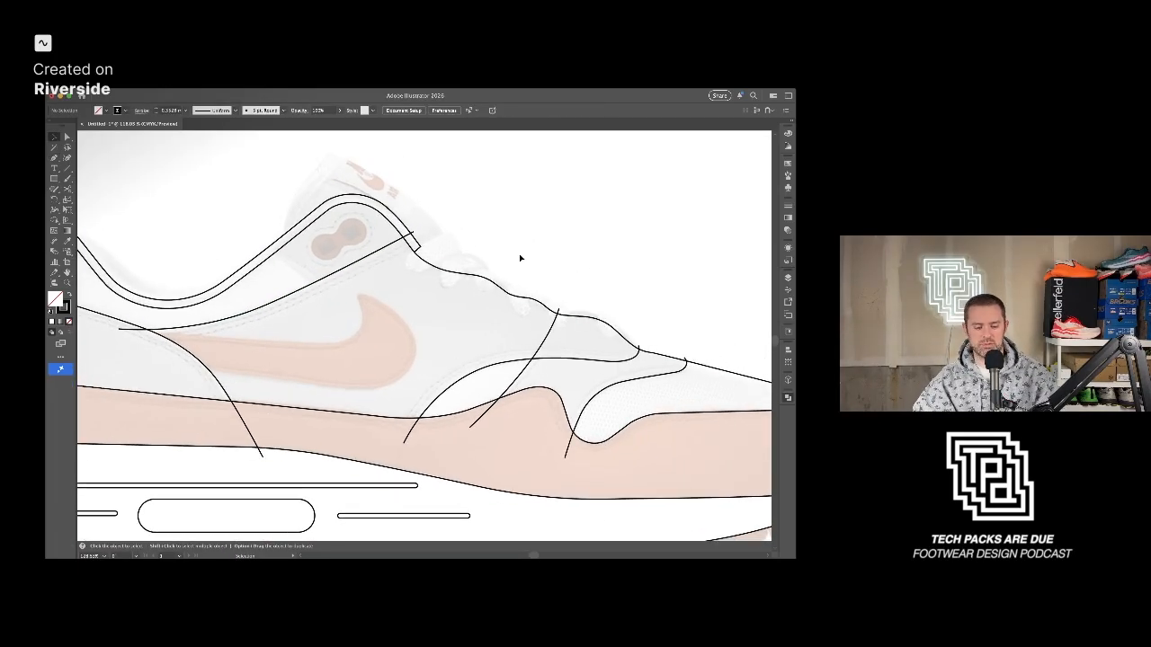
scroll(388, 290, "up", 5)
key("p")
left_click(317, 249)
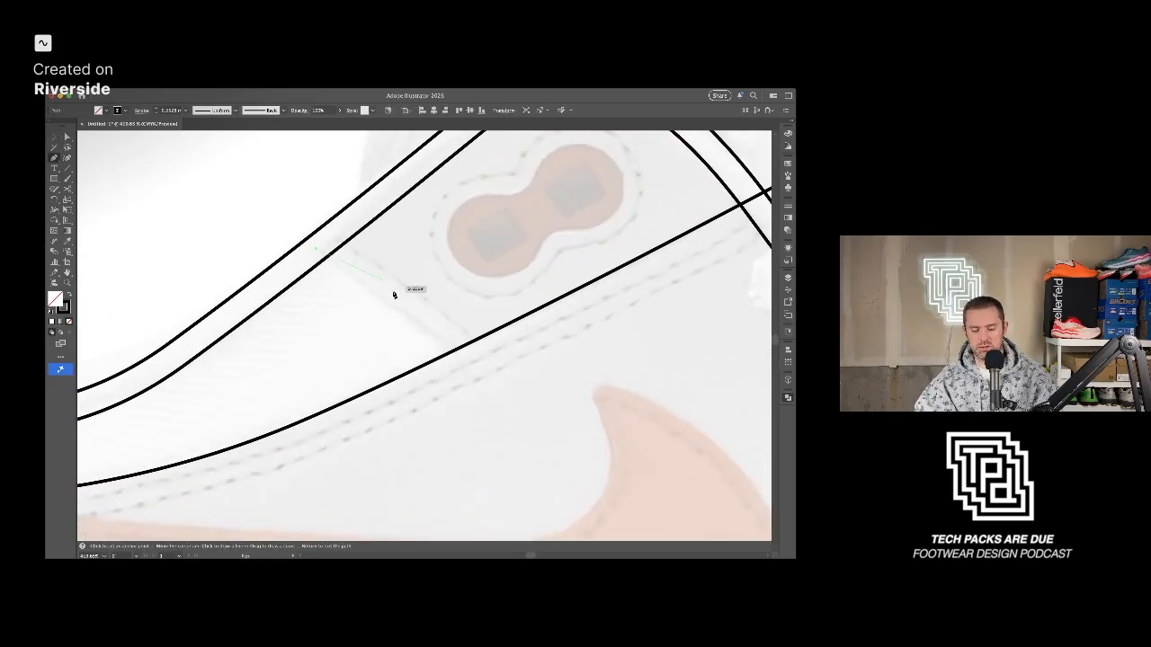
left_click(468, 360)
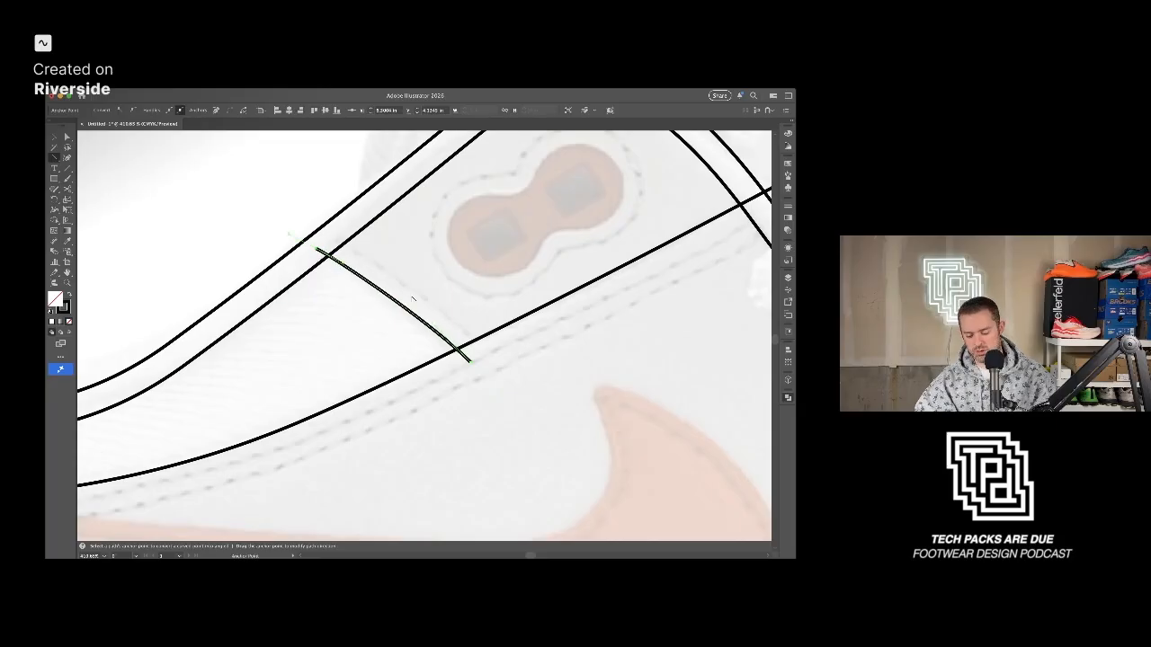
key("v")
left_click(437, 295)
Draw a circle over the eyelet patch's rear lobe and place a copy of it over the front lobe.
scroll(436, 297, "down", 5)
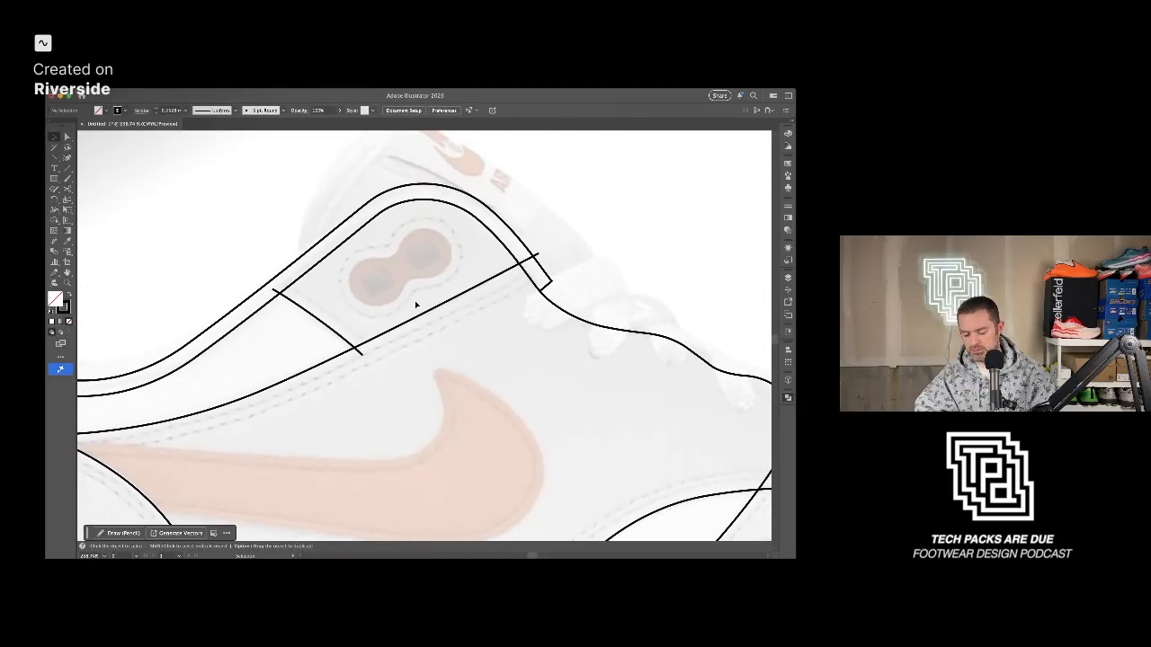
key("l")
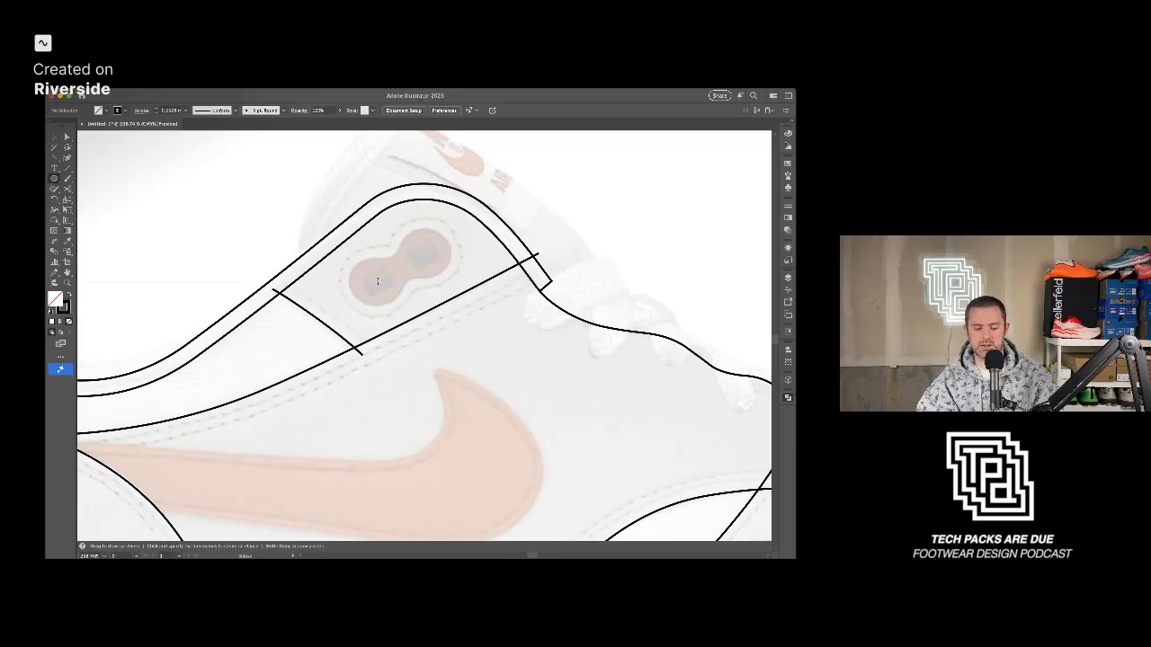
left_click_drag(374, 280, 397, 268)
key("v")
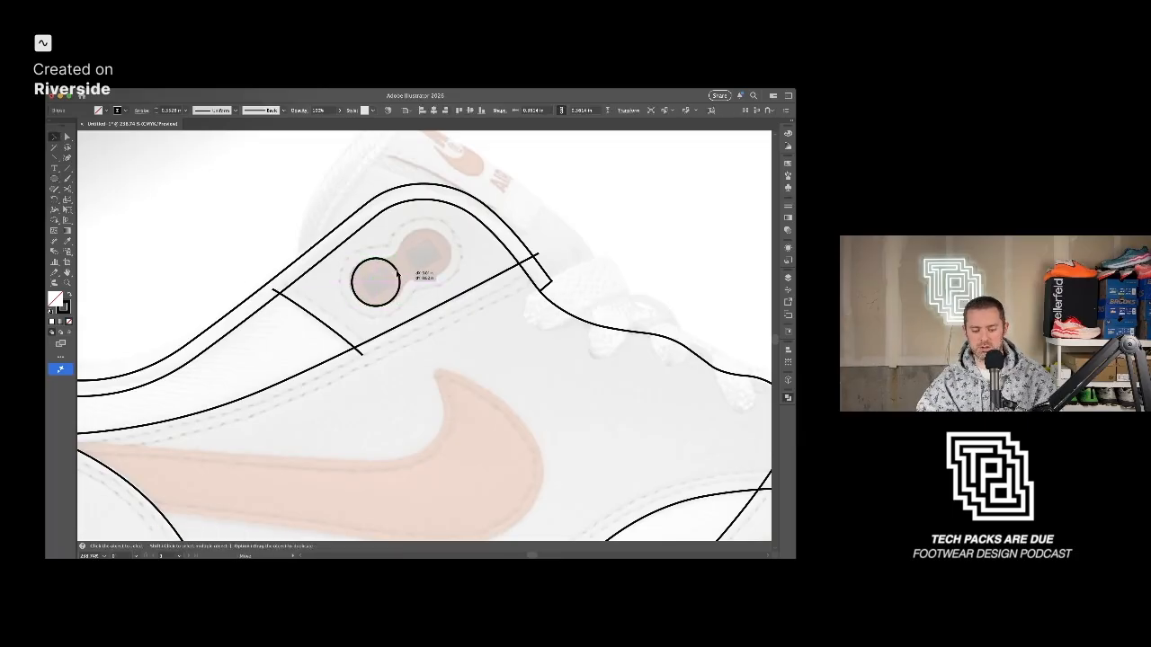
left_click(397, 270)
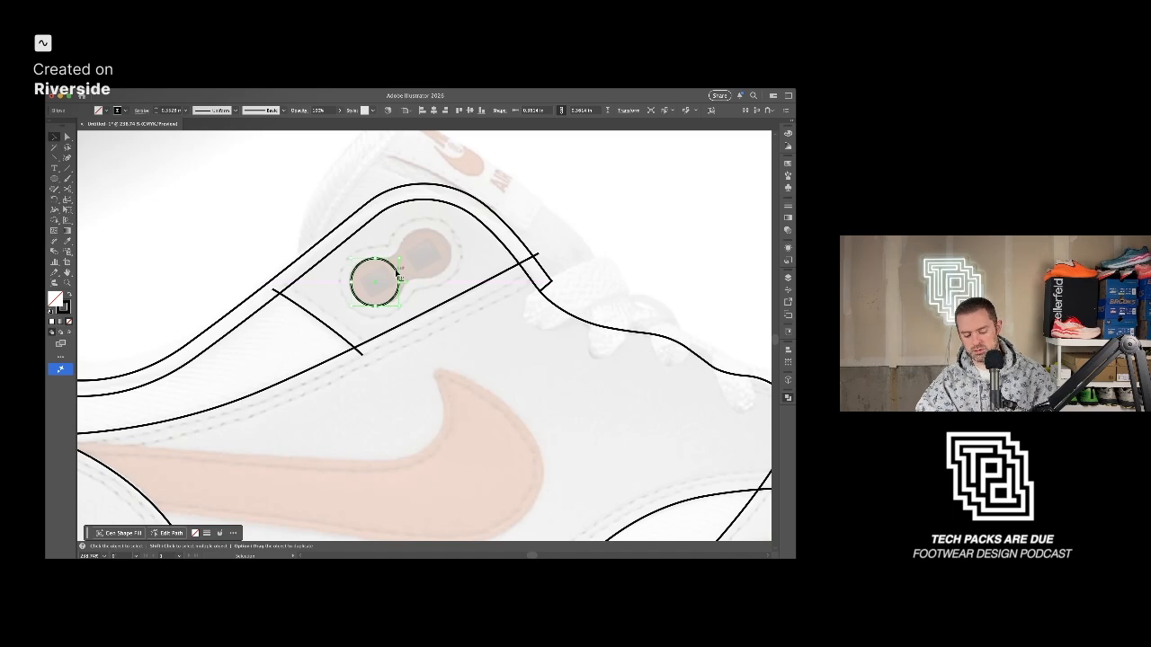
left_click_drag(396, 271, 446, 244)
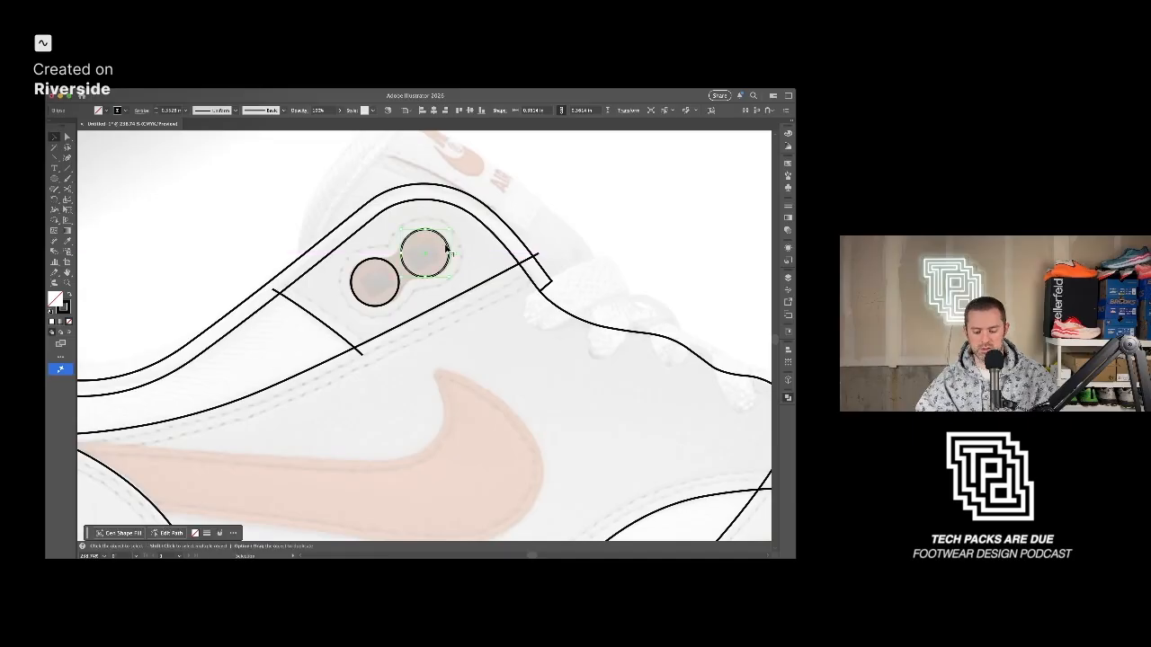
left_click(462, 260)
scroll(462, 261, "up", 3)
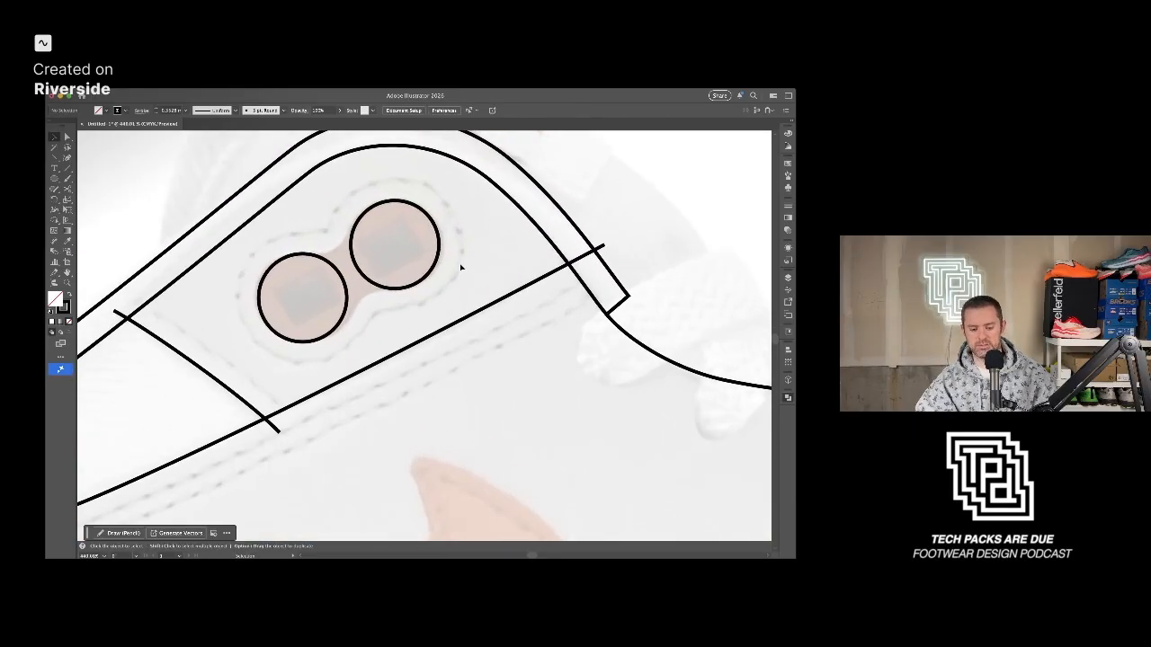
key("l")
left_click_drag(310, 212, 353, 209)
key("v")
left_click(385, 278)
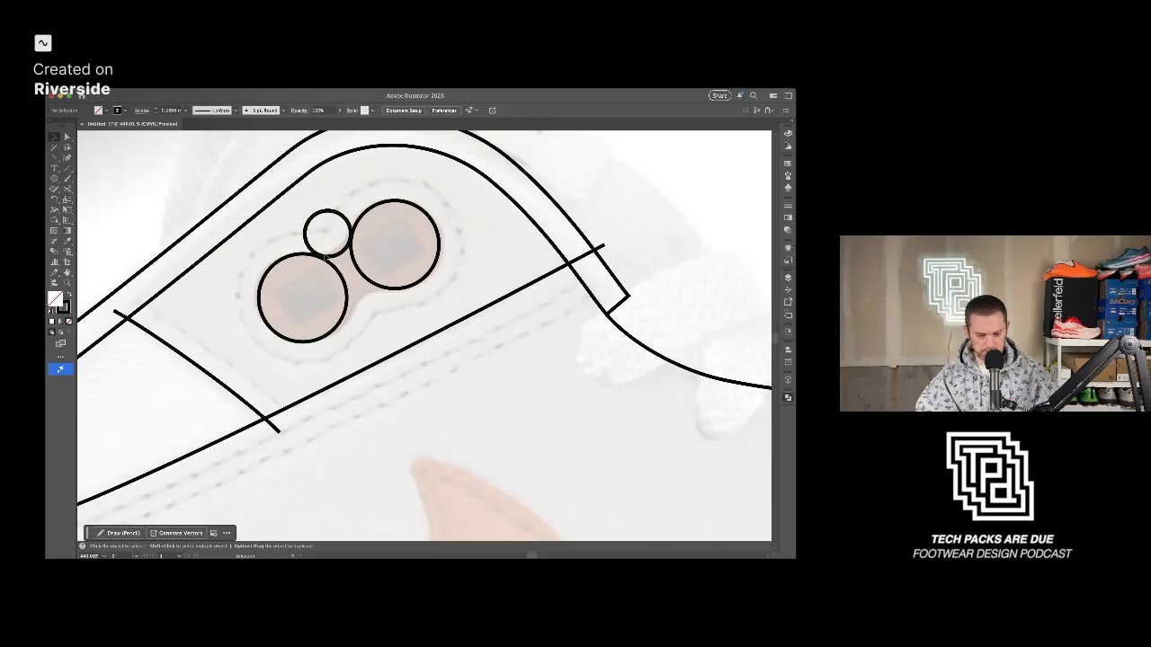
left_click(312, 251)
left_click_drag(304, 257, 386, 331)
left_click(456, 291)
scroll(459, 292, "down", 1)
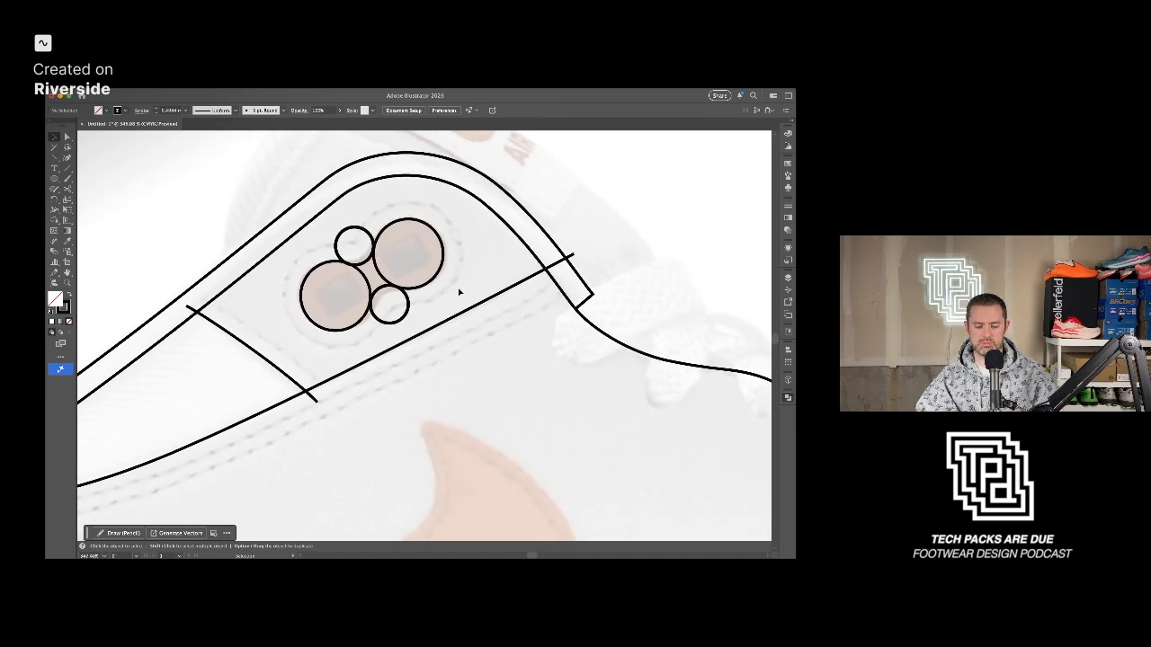
scroll(361, 236, "up", 2)
scroll(360, 226, "up", 1)
left_click(363, 223)
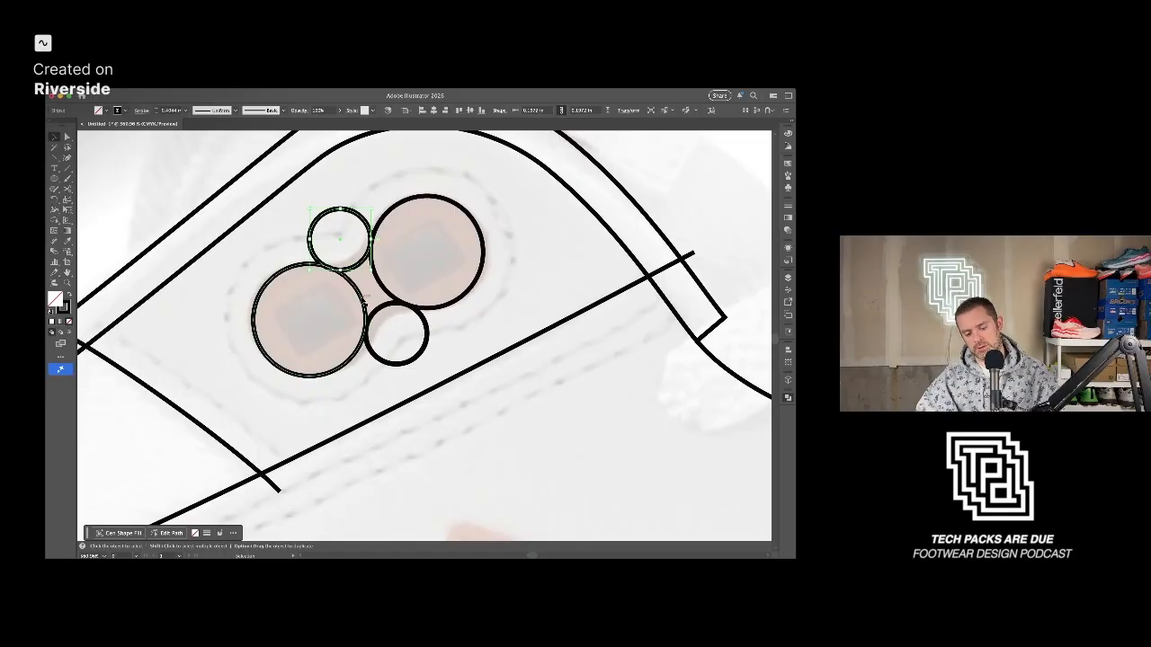
key("Delete")
left_click(387, 322)
key("Delete")
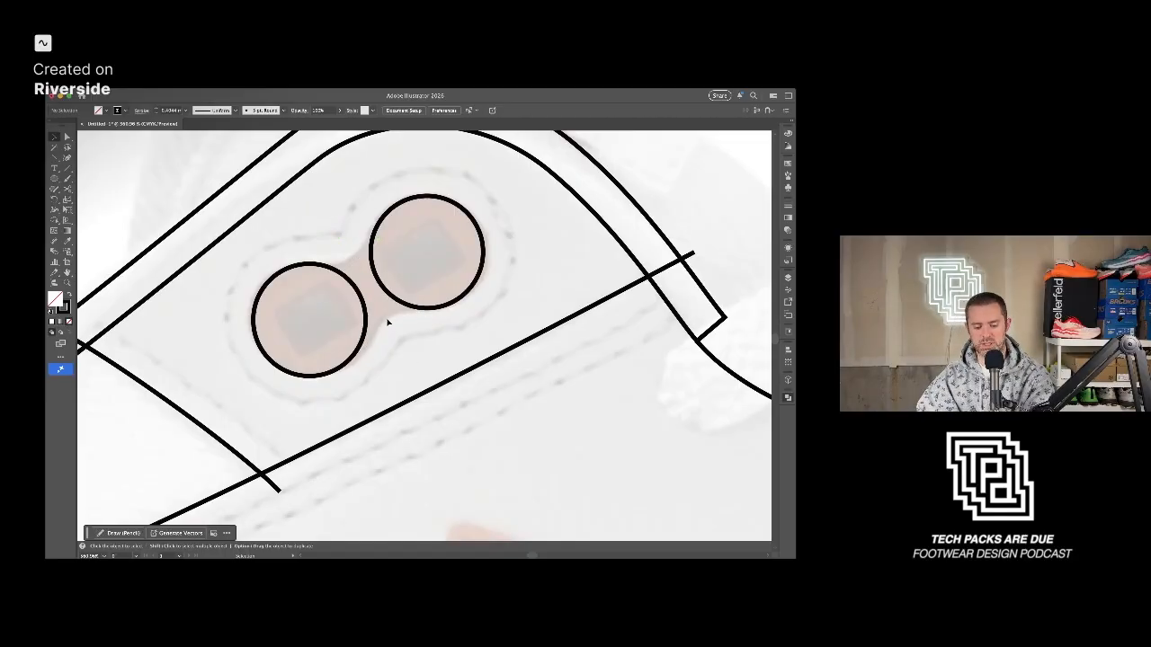
Draw an upper and a lower concave curve bridging the two eyelet circles along the patch's narrow waist.
key("p")
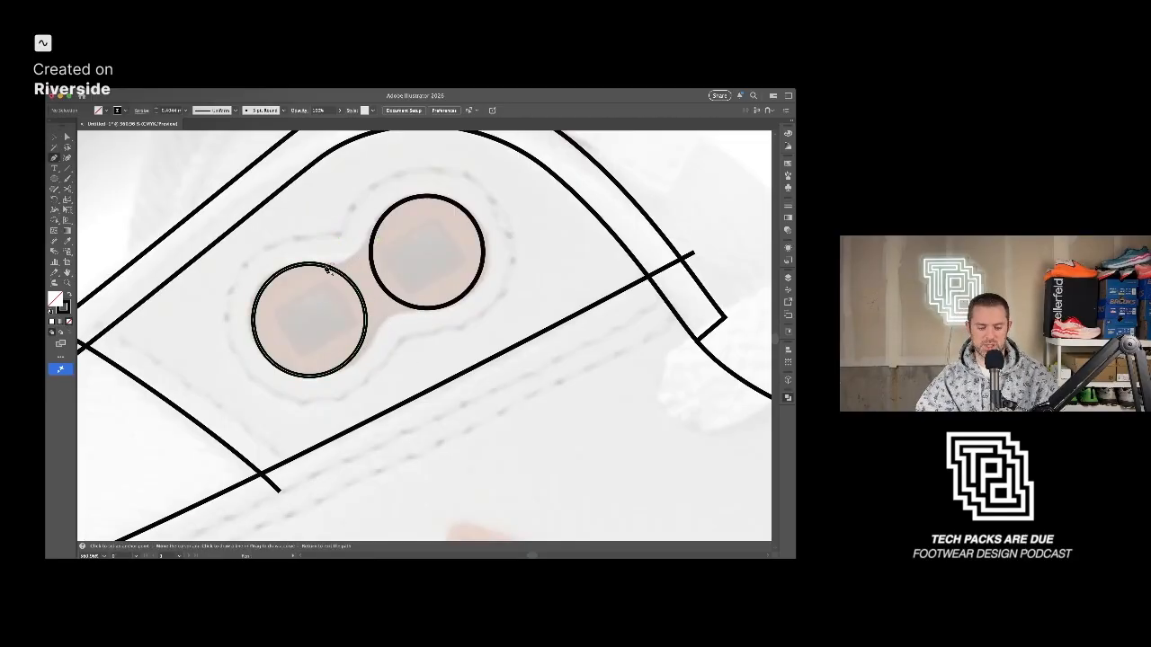
left_click_drag(339, 271, 377, 223)
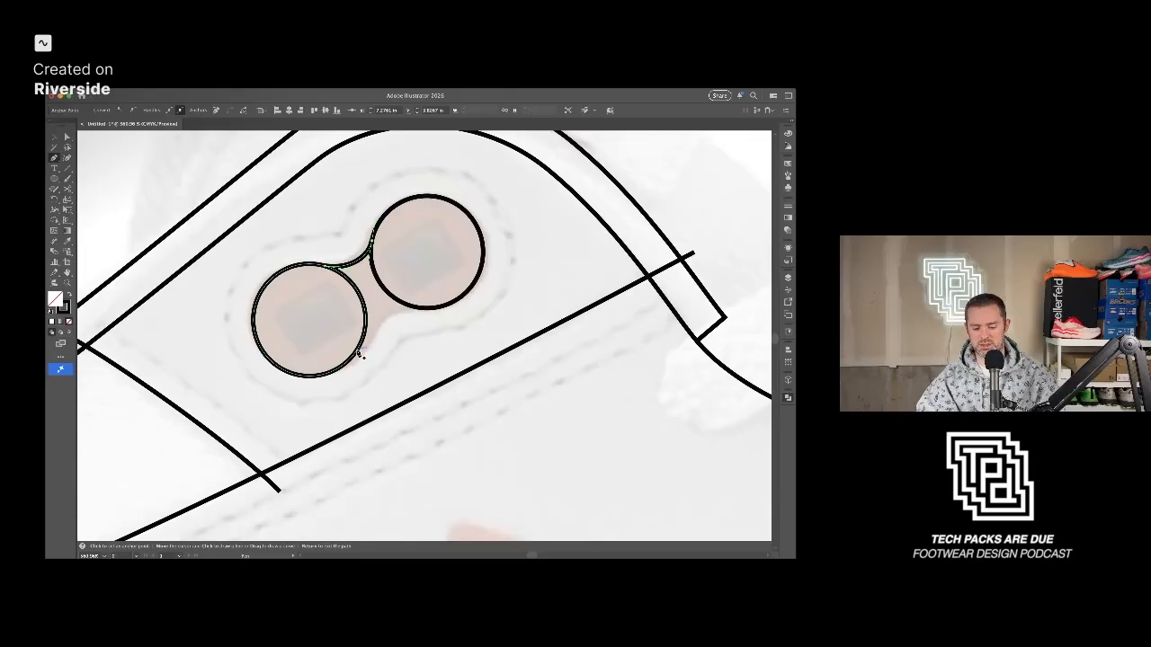
mouse_move(359, 349)
left_mouse_down()
mouse_move(366, 331)
mouse_move(437, 309)
left_mouse_up()
Adjust the anchors and handles of the two bridging curves so they blend smoothly into the eyelet circles, and deselect them.
key("a")
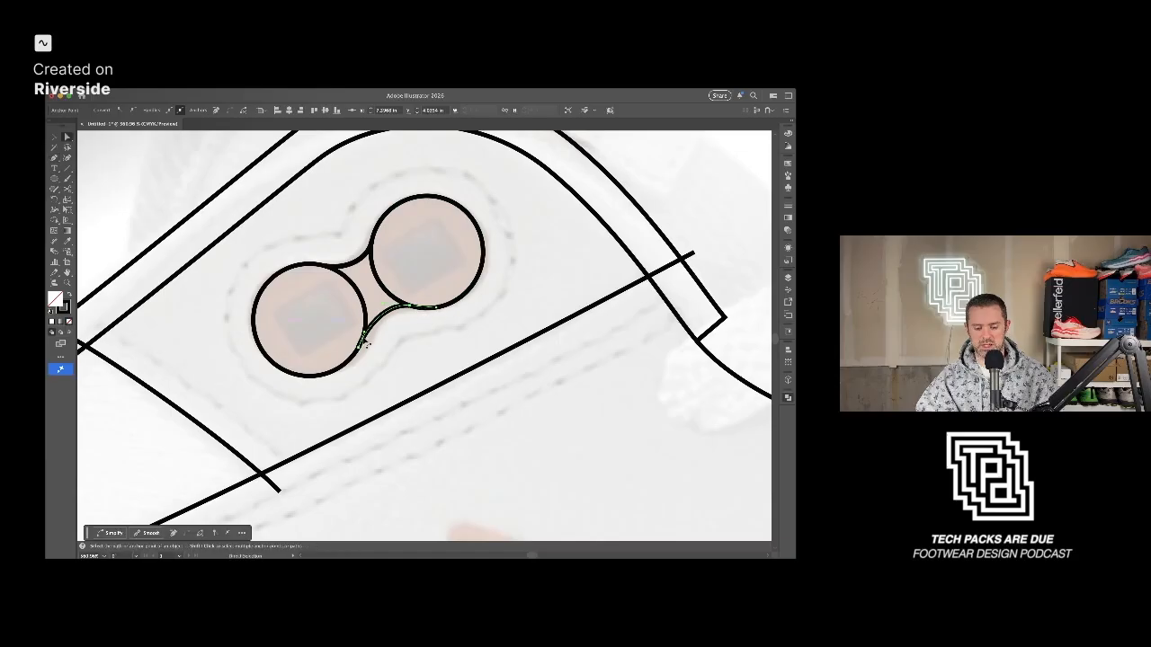
left_click_drag(359, 349, 417, 311)
left_click(353, 261)
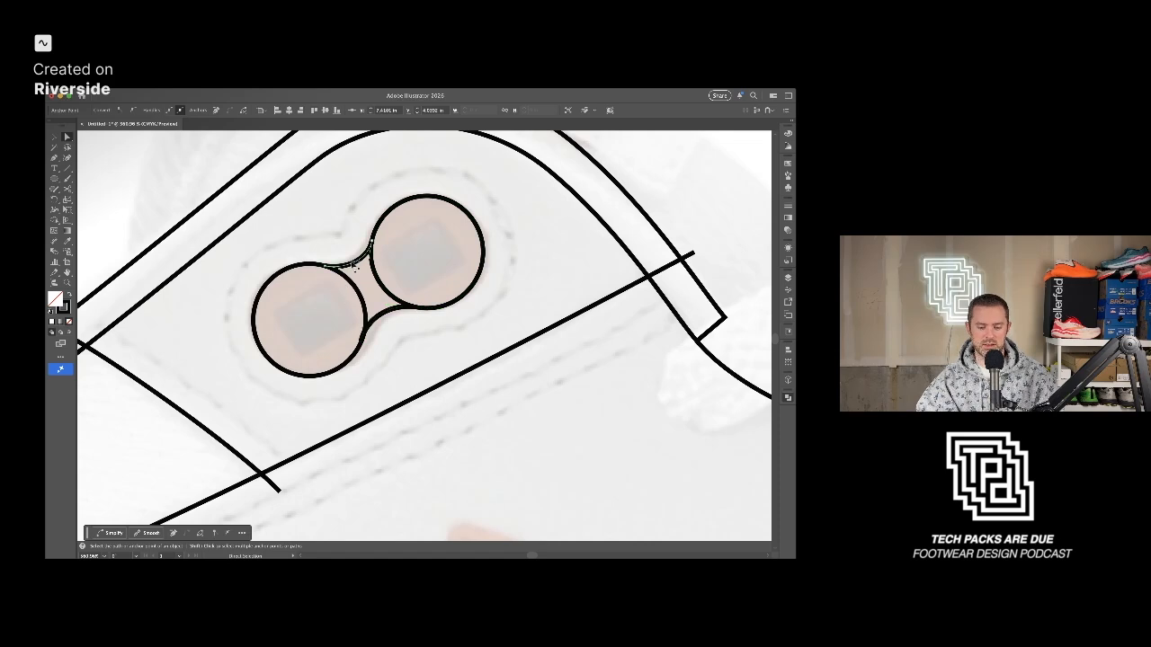
left_click_drag(372, 241, 343, 267)
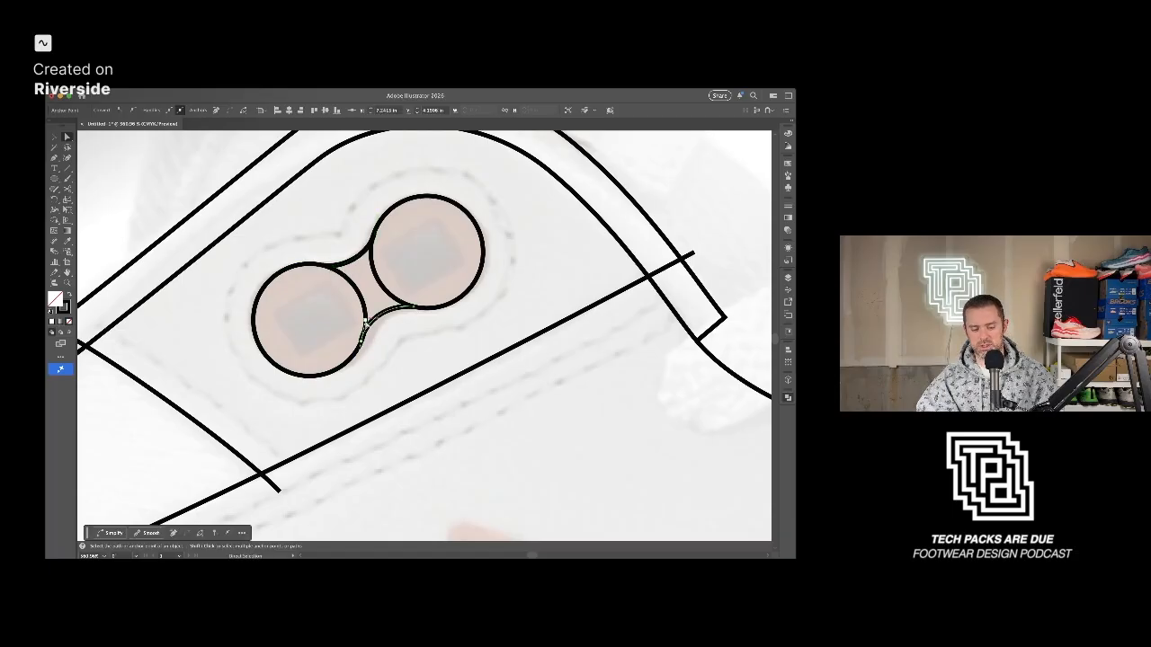
left_click(369, 324)
mouse_move(368, 323)
left_mouse_down()
mouse_move(387, 315)
mouse_move(394, 291)
mouse_move(369, 312)
left_mouse_up()
scroll(369, 333, "up", 5)
left_click_drag(390, 254, 387, 267)
left_click_drag(486, 231, 523, 233)
left_click_drag(437, 228, 437, 231)
left_click(468, 293)
scroll(467, 293, "down", 4)
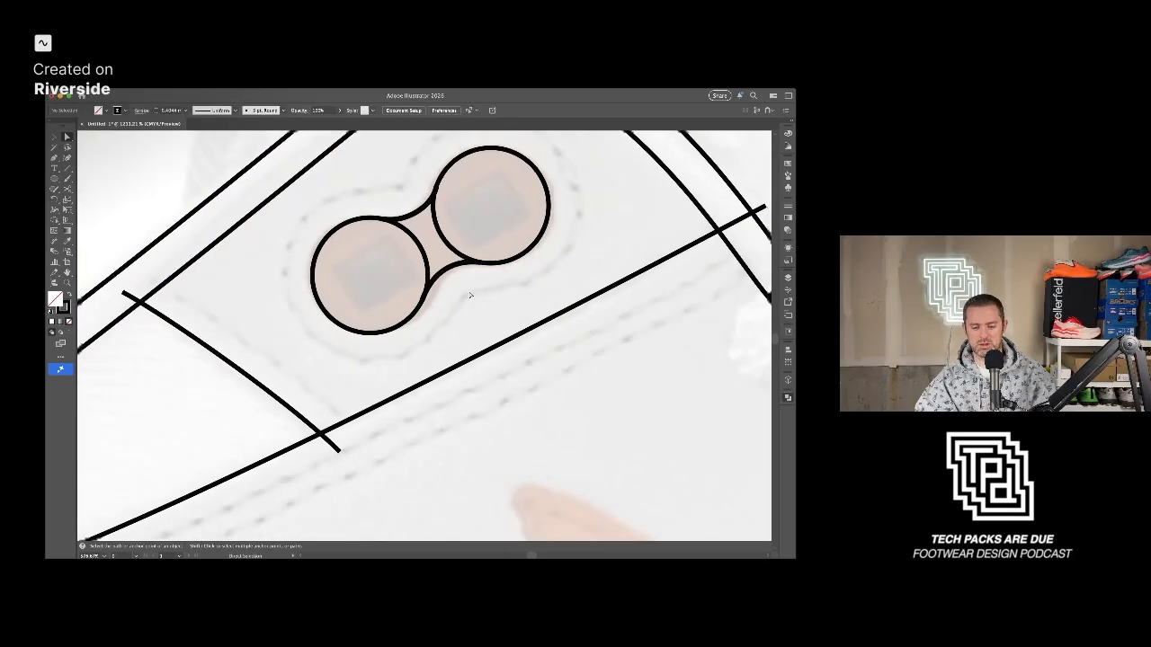
Connect the two bridging curves into one closed shape, routing straight segments through a point inside each eyelet circle.
left_click_drag(481, 294, 420, 327)
left_click(321, 253)
key("p")
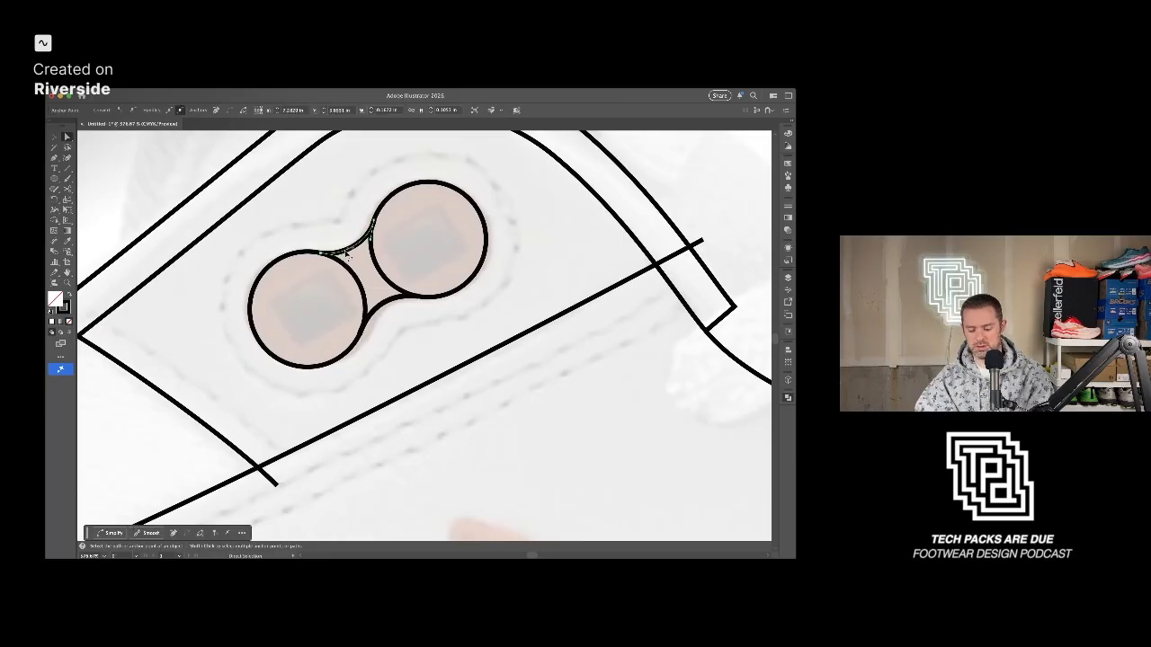
left_click(320, 254)
left_click(322, 297)
left_click(359, 335)
left_click(374, 222)
left_click(412, 241)
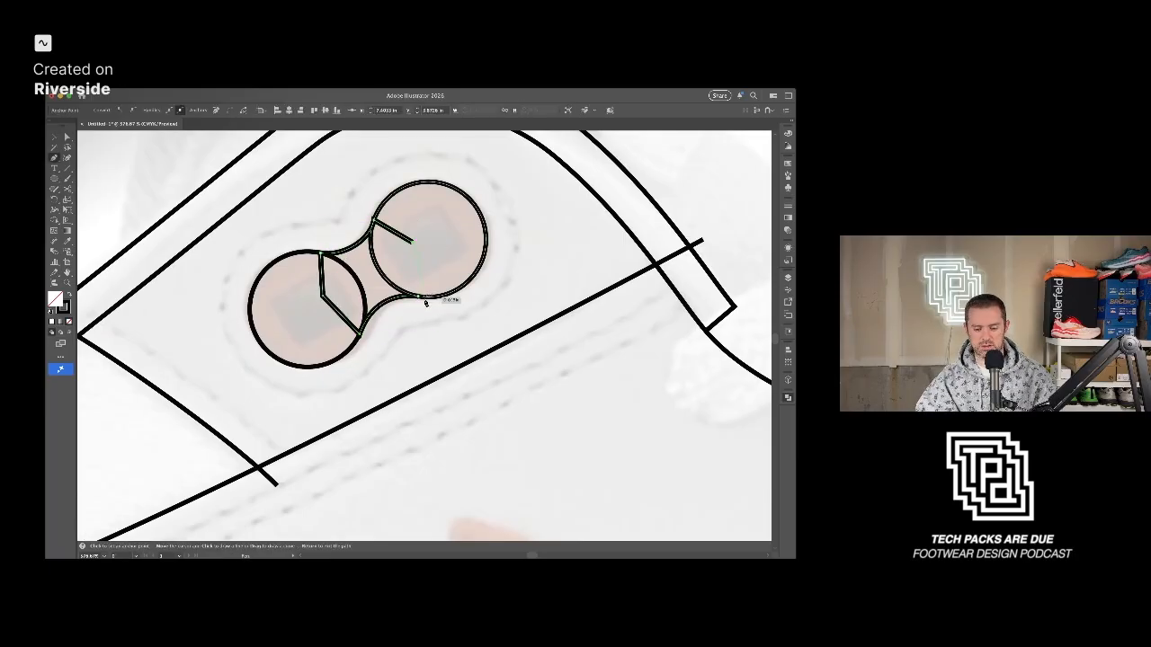
left_click(418, 297)
key("v")
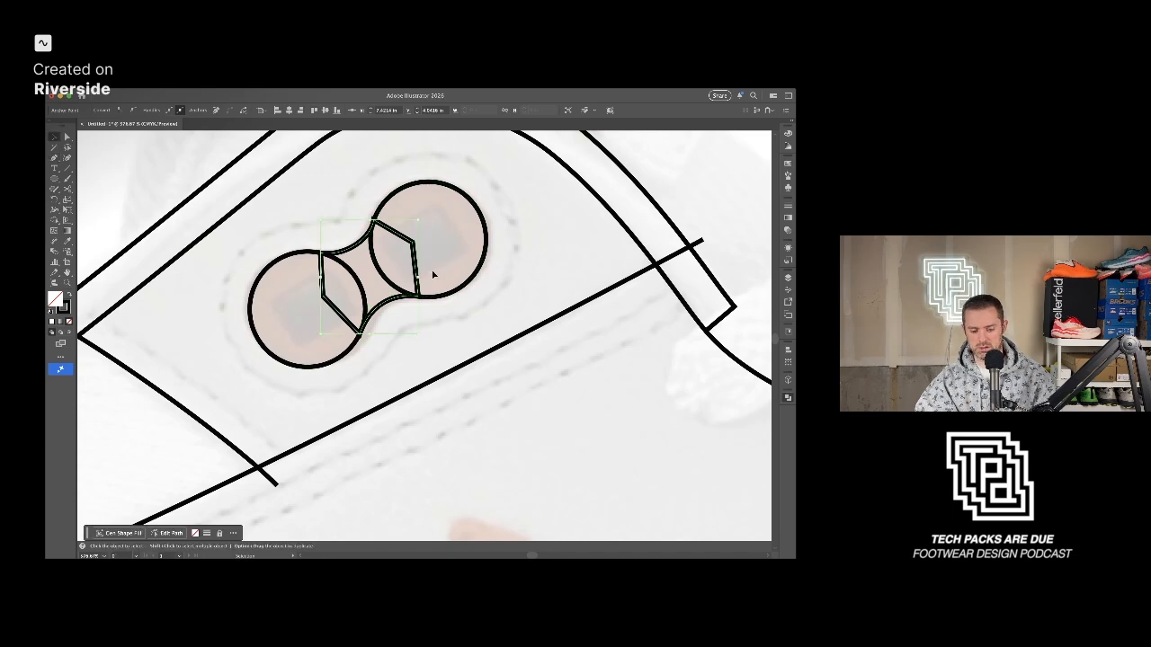
Unite the two eyelet circles and the closed bridging shape into a single peanut-shaped outline.
left_click(435, 275)
left_click(354, 293)
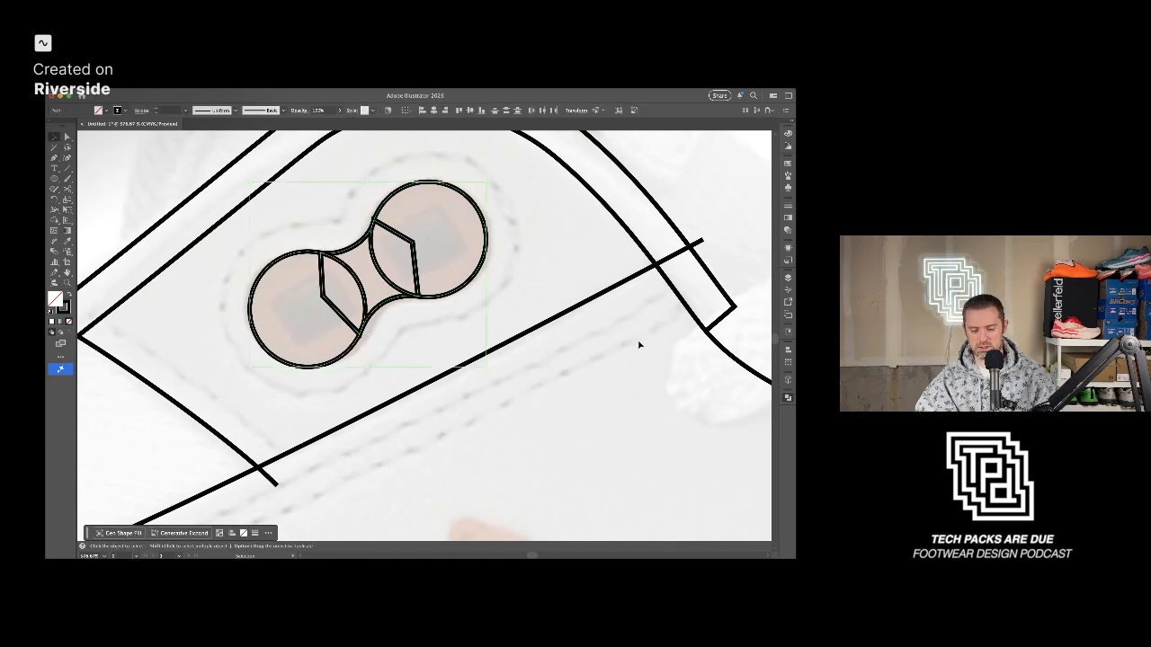
key("a")
left_click(377, 222)
left_click(397, 225)
left_click(375, 221)
left_click_drag(371, 241, 371, 240)
key("v")
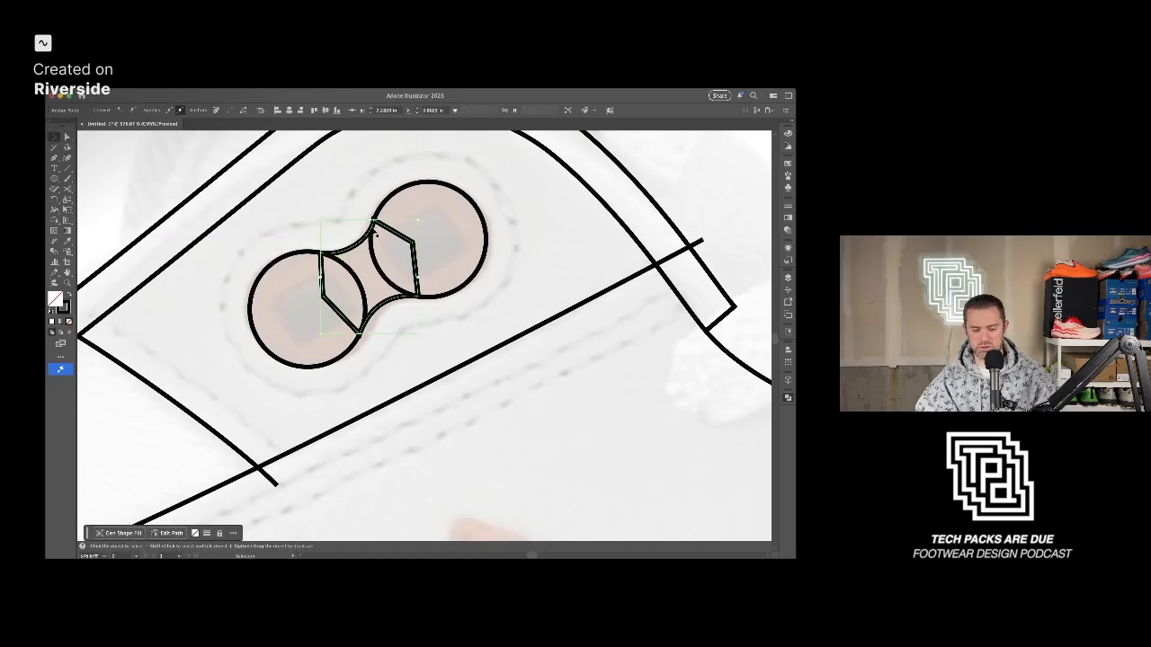
key("b")
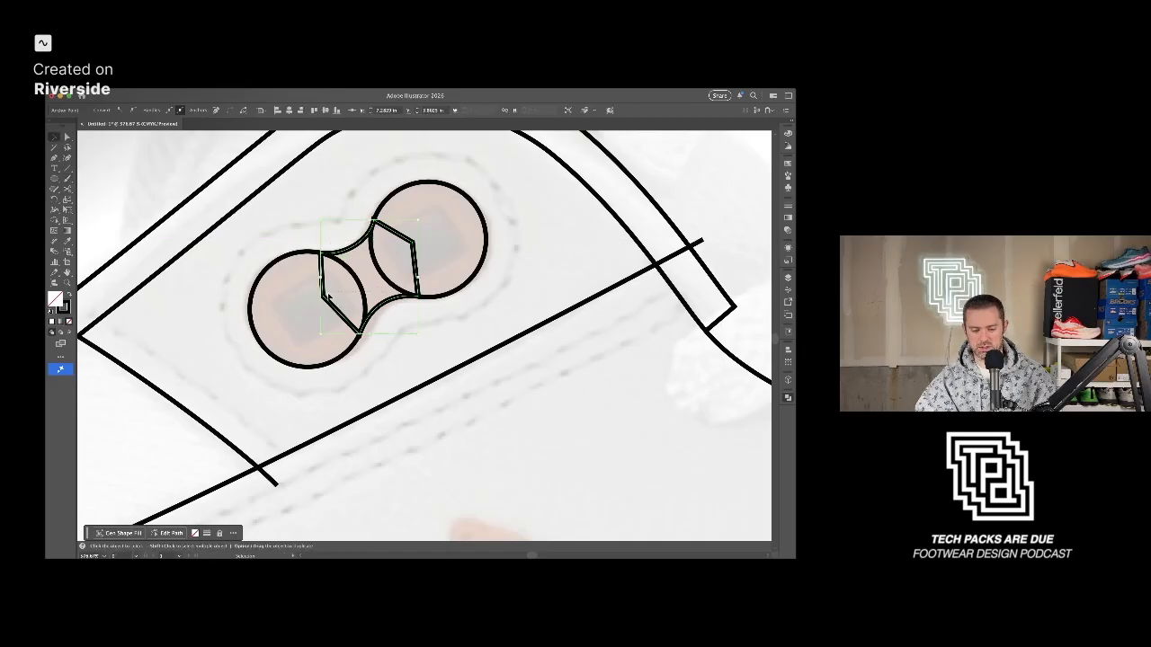
left_click_drag(338, 290, 503, 307)
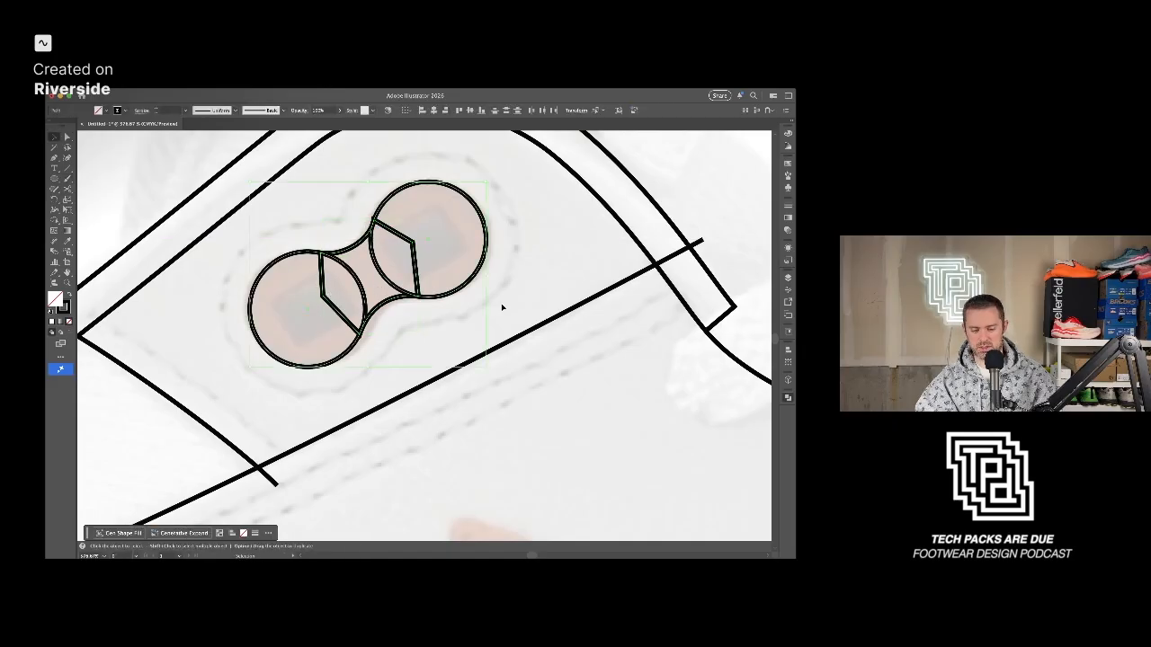
left_click(682, 419)
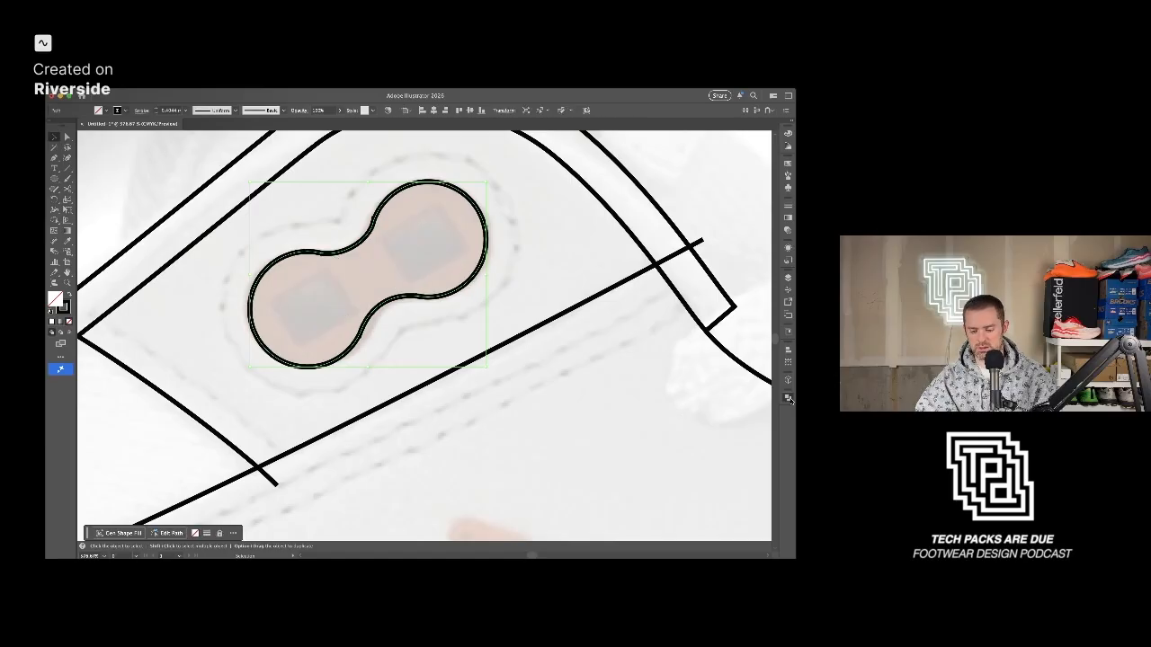
Reposition the anchors where the peanut outline's upper waist curve meets the two eyelet circles to even out the kinks.
key("a")
scroll(376, 223, "up", 5)
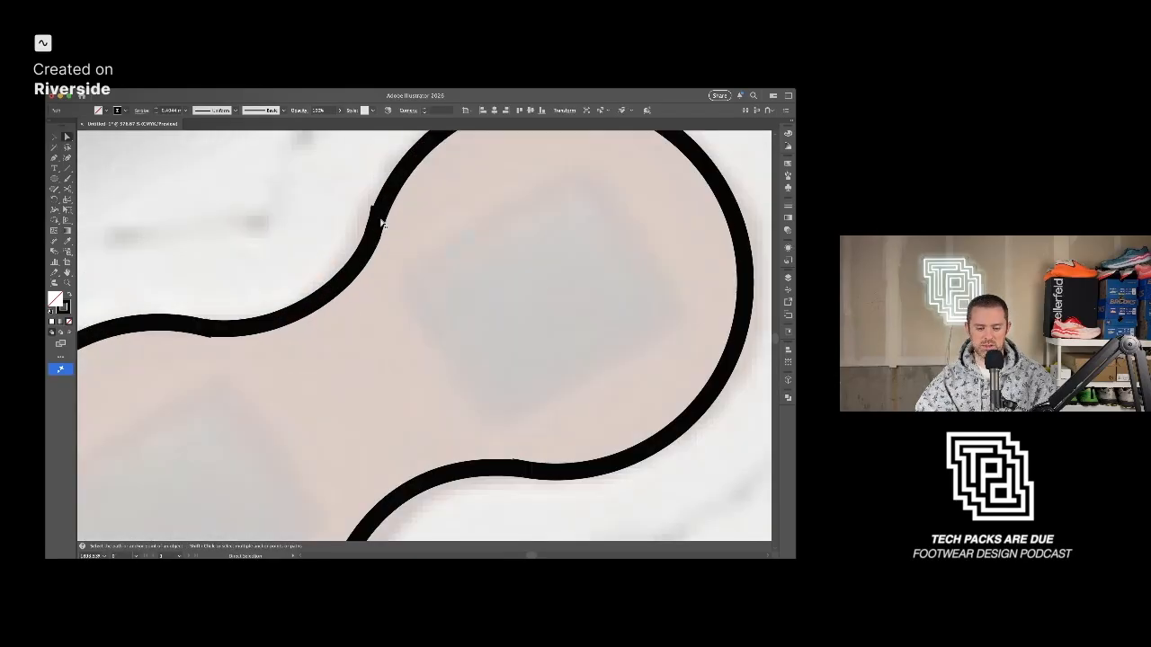
left_click(377, 222)
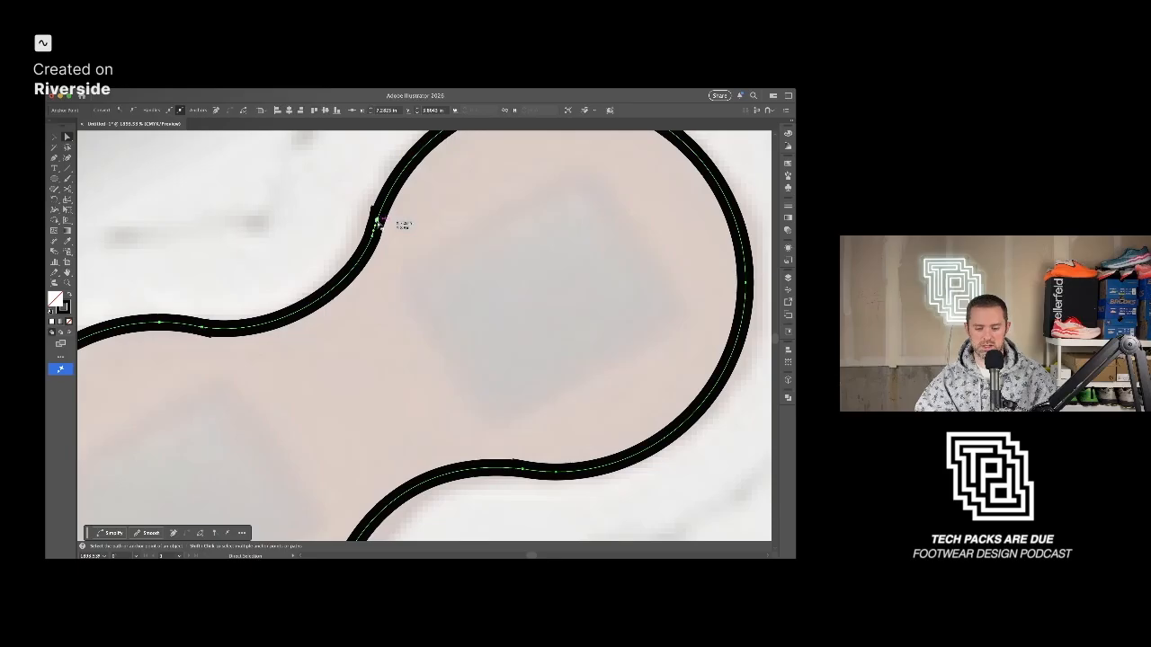
left_click_drag(202, 331, 217, 332)
left_click_drag(375, 235, 377, 232)
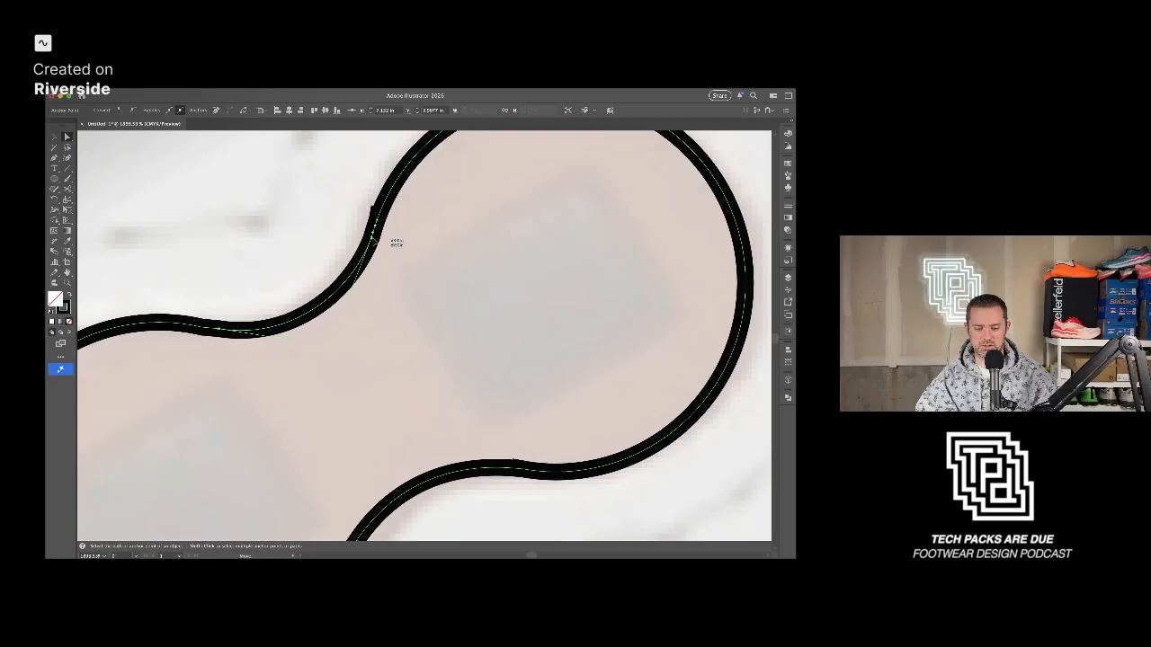
Remove the redundant anchor where the upper waist curve joins the upper-right eyelet circle and adjust the curve's handle.
key("minus")
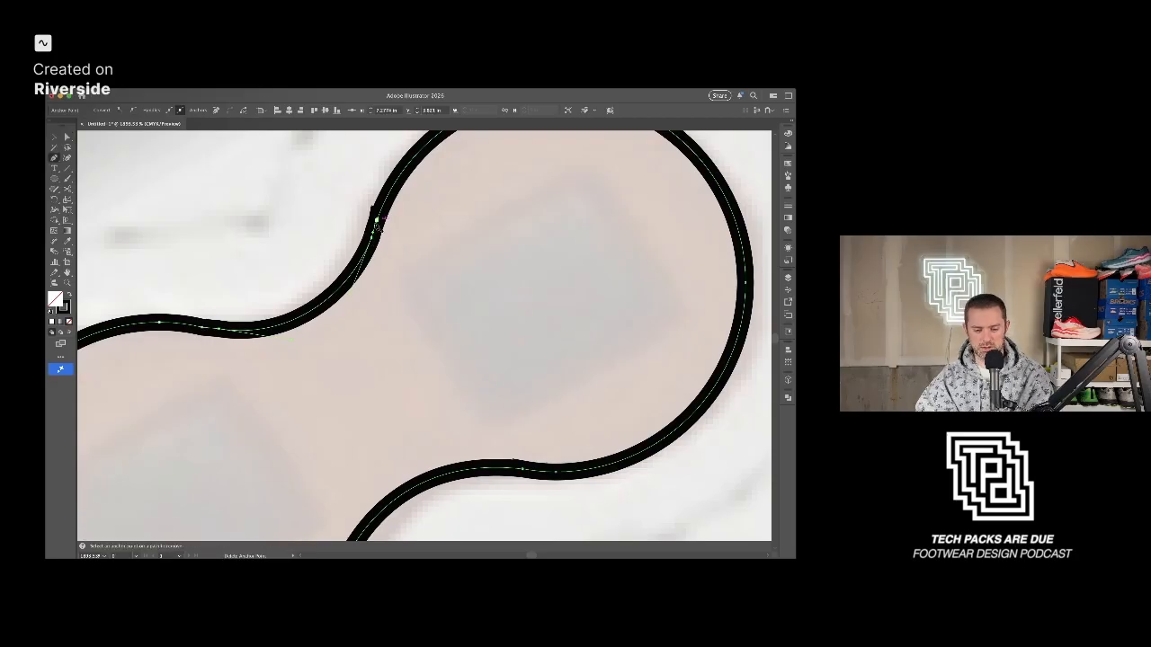
left_click(378, 229)
key("p")
key("minus")
scroll(383, 225, "up", 5)
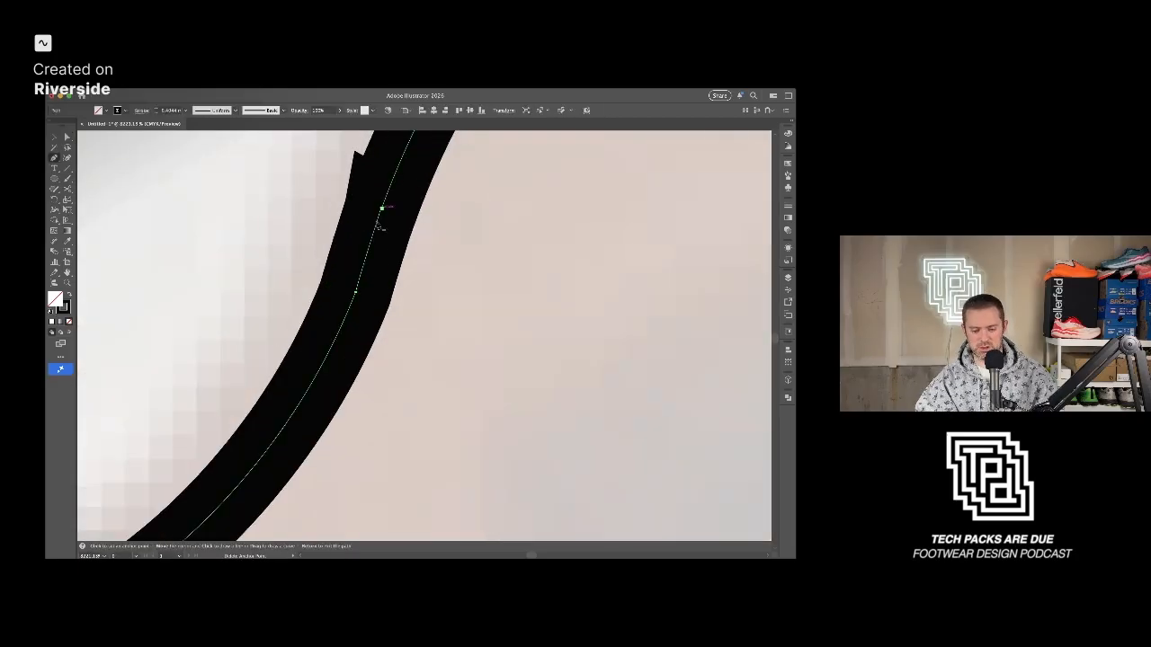
key("p")
scroll(382, 210, "down", 5)
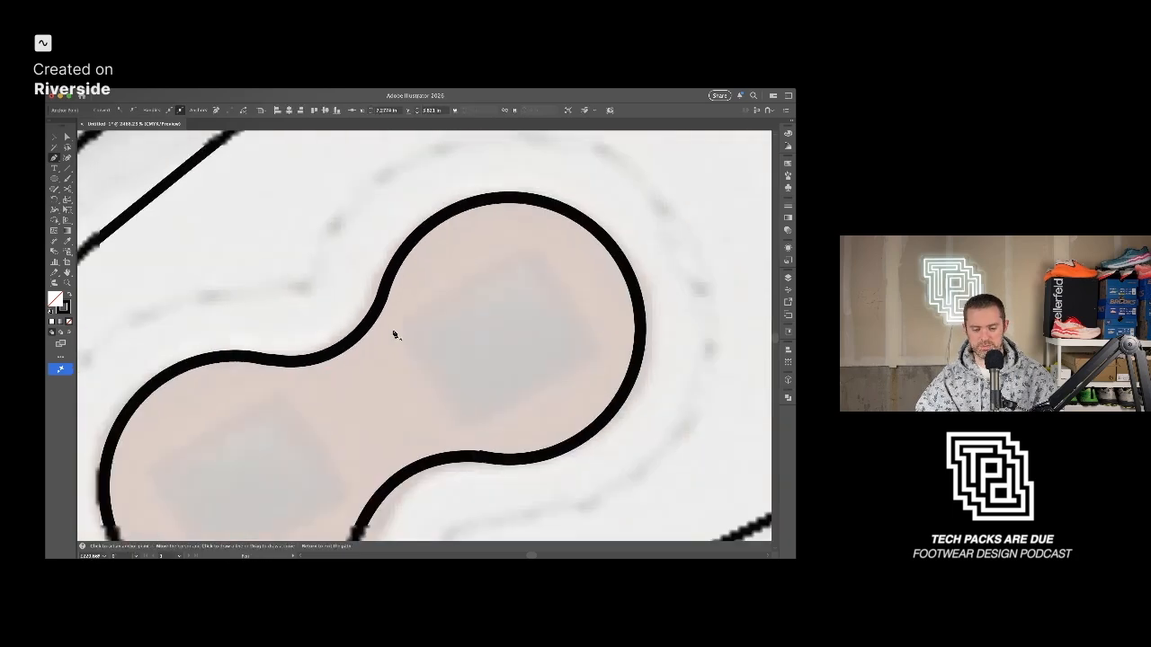
scroll(389, 306, "up", 5)
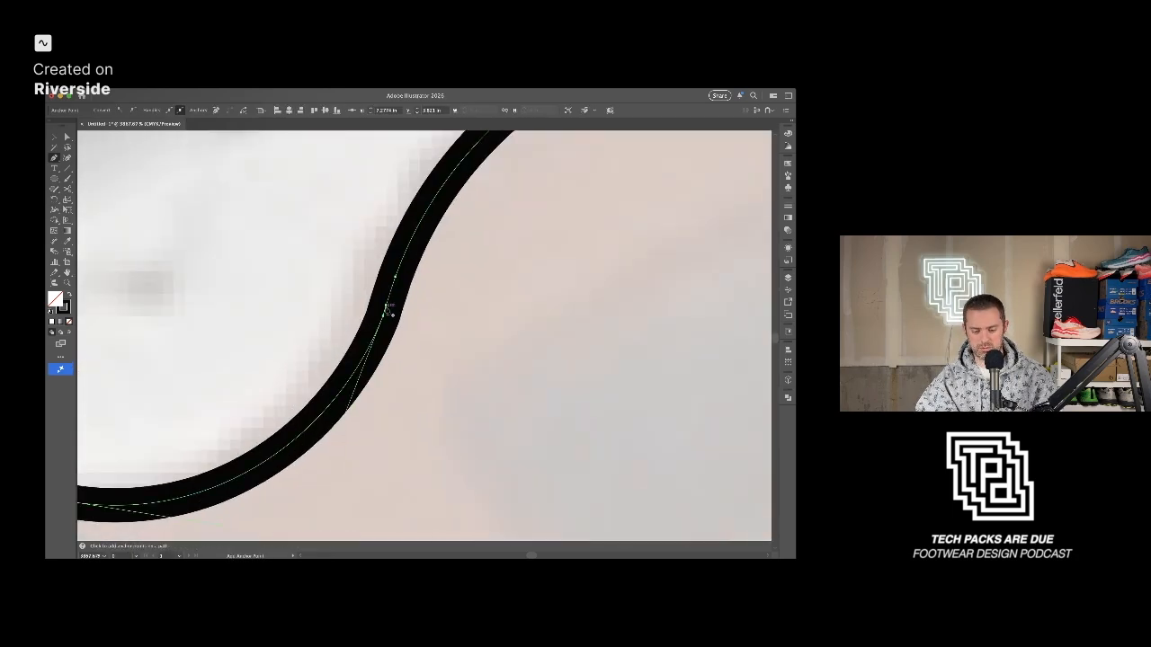
left_click(383, 316)
key("a")
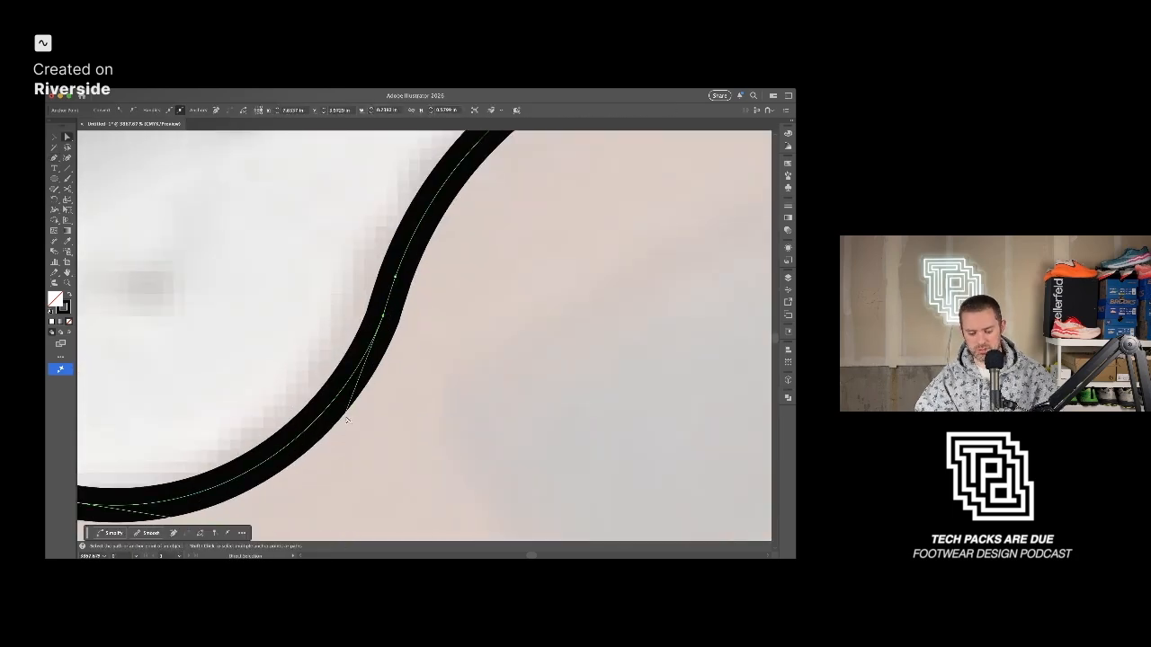
left_click_drag(338, 432, 339, 438)
Shift the stray anchor where the lower waist curve joins the upper-right eyelet circle so the outline flows smoothly.
scroll(367, 435, "down", 5)
left_click_drag(441, 414, 396, 257)
scroll(372, 349, "up", 5)
left_click_drag(415, 367, 427, 288)
left_click(444, 295)
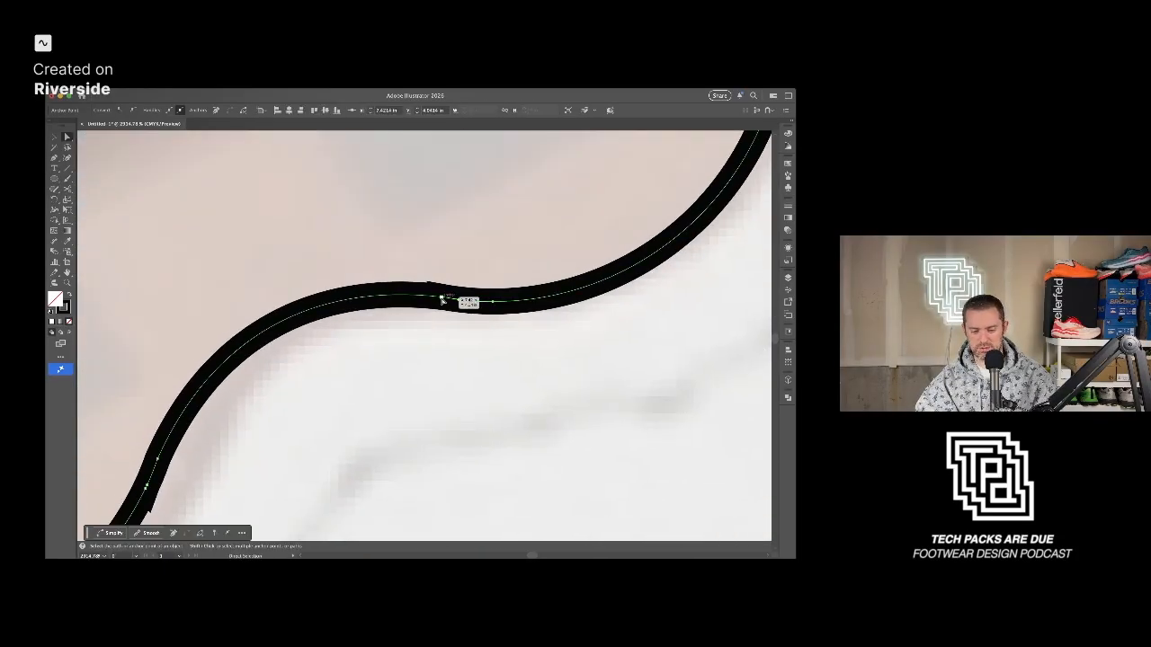
left_click_drag(441, 297, 455, 300)
key("p")
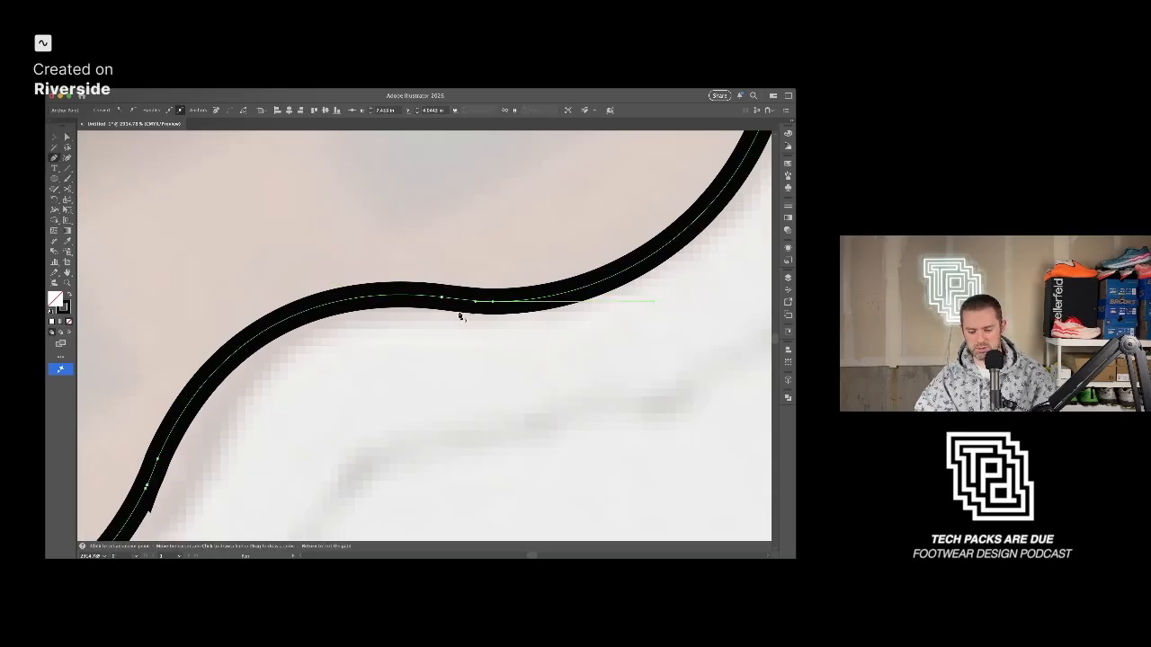
Clean up the stray anchors where the lower waist curve joins the lower-left eyelet circle, and deselect the outline.
key("space")
left_click_drag(185, 482, 263, 362)
key("a")
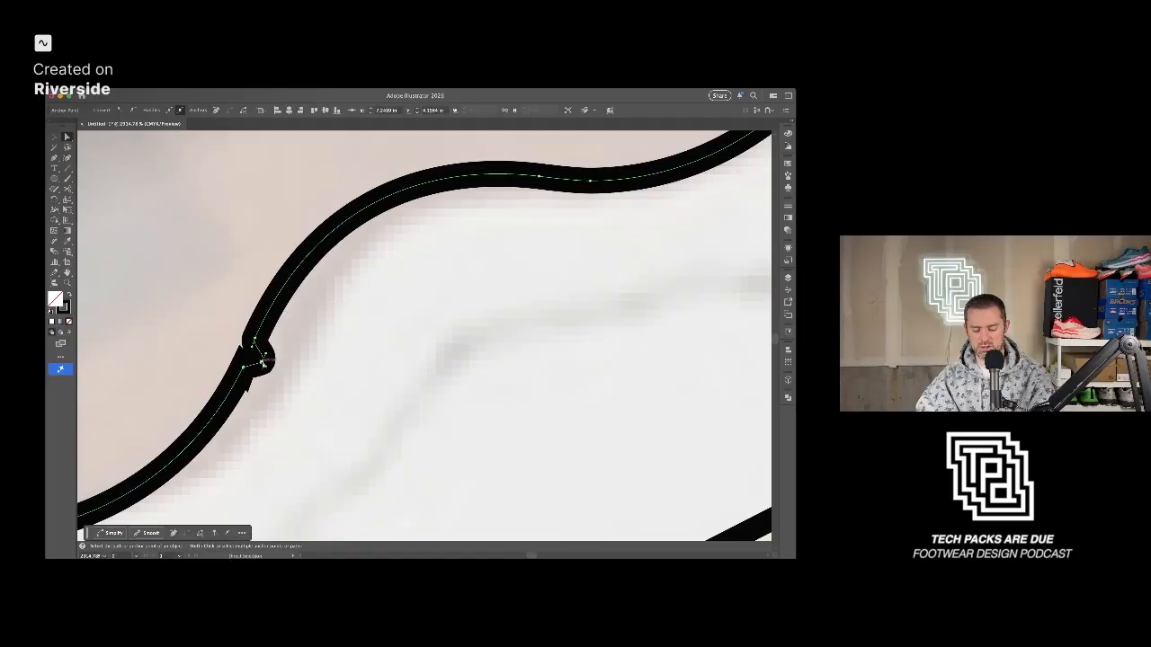
key("p")
left_click(261, 358)
key("a")
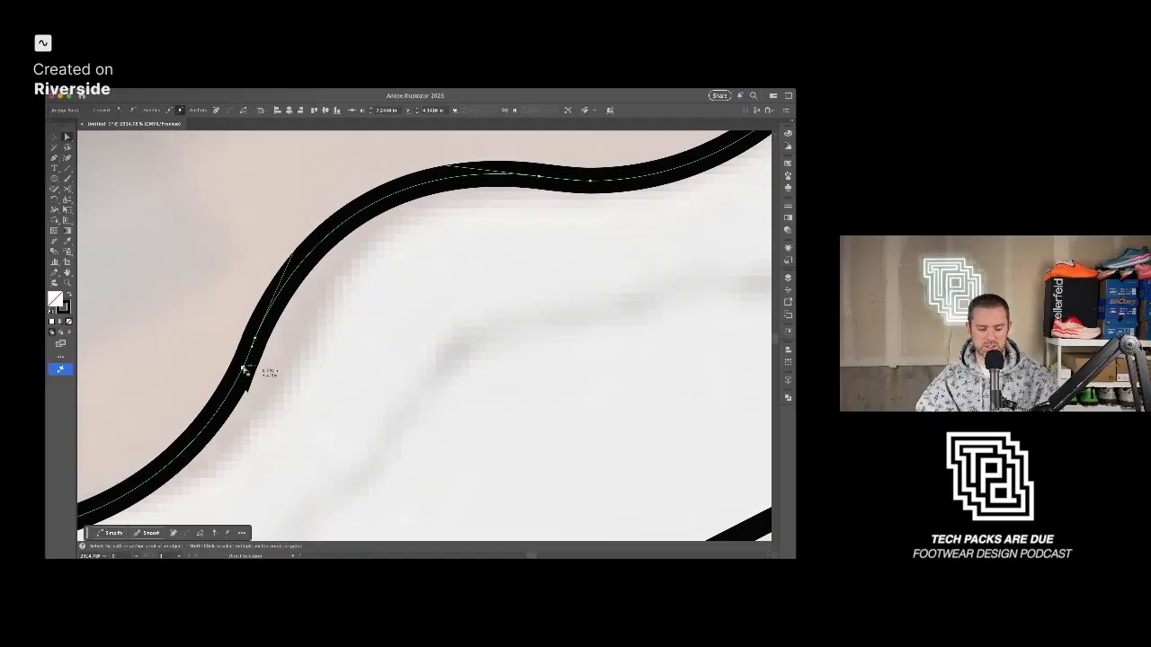
scroll(245, 372, "up", 5)
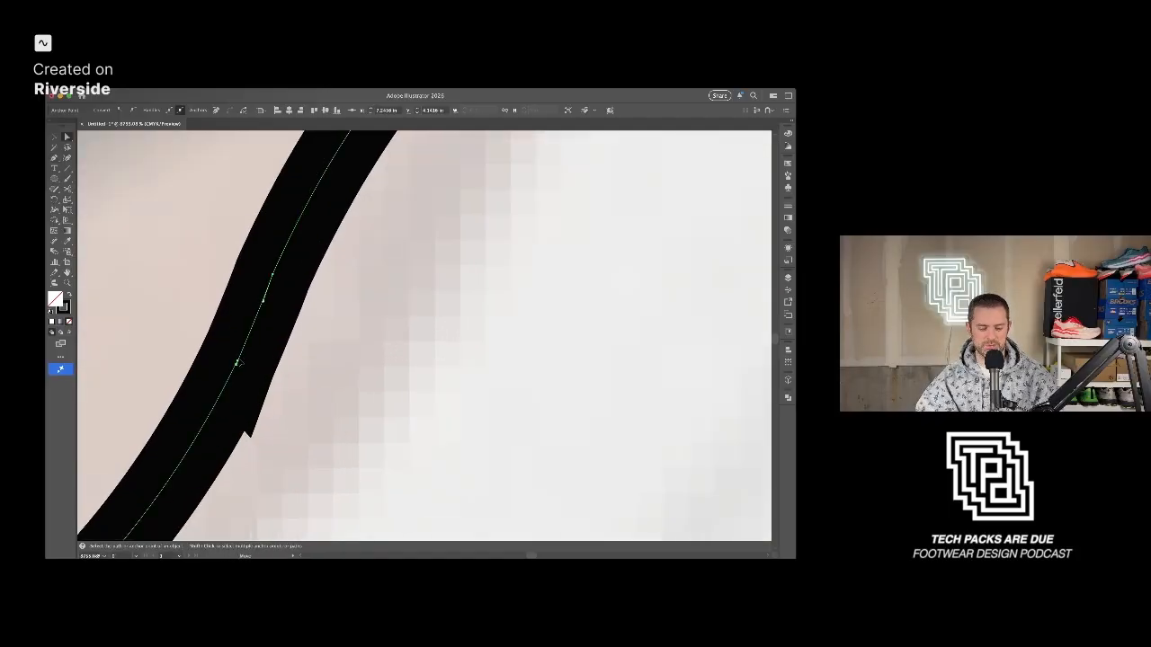
left_click_drag(241, 360, 252, 346)
key("p")
scroll(253, 355, "down", 5)
scroll(254, 355, "down", 2)
key("a")
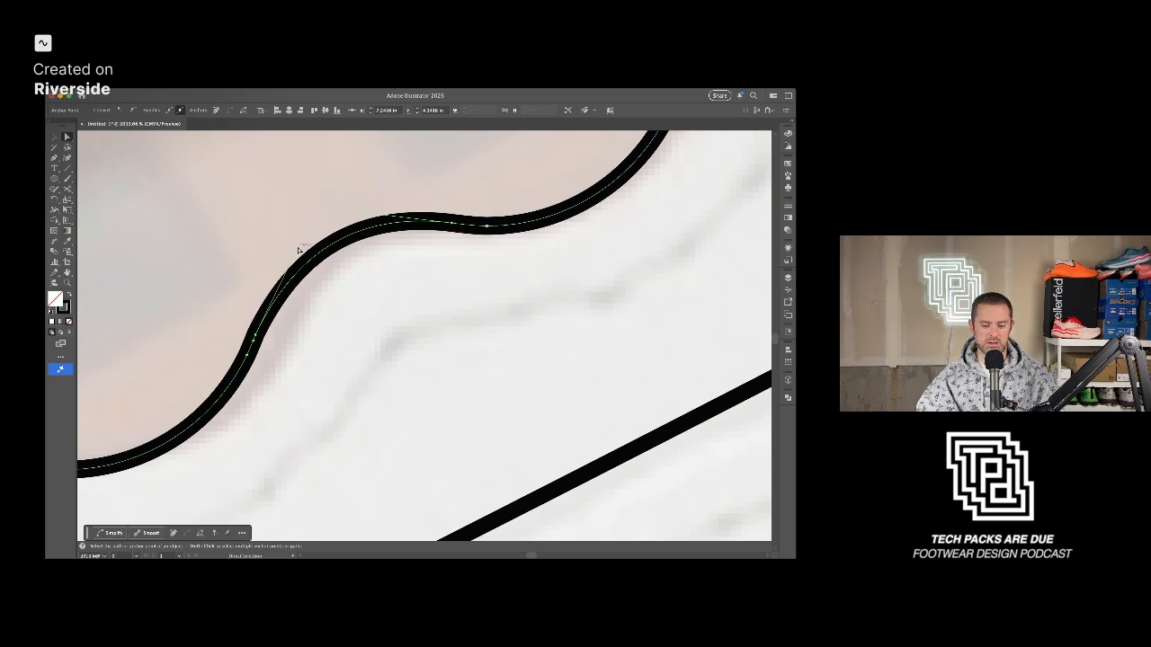
scroll(360, 286, "down", 3)
scroll(360, 285, "down", 3)
left_click(367, 289)
left_click_drag(357, 297, 394, 317)
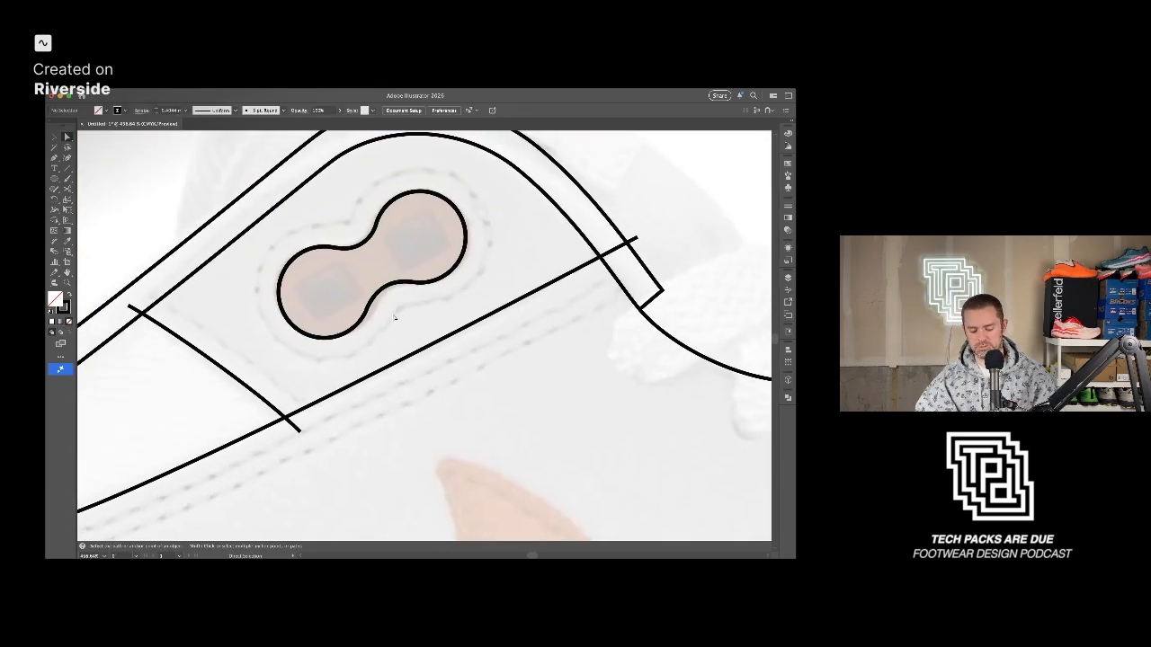
key("m")
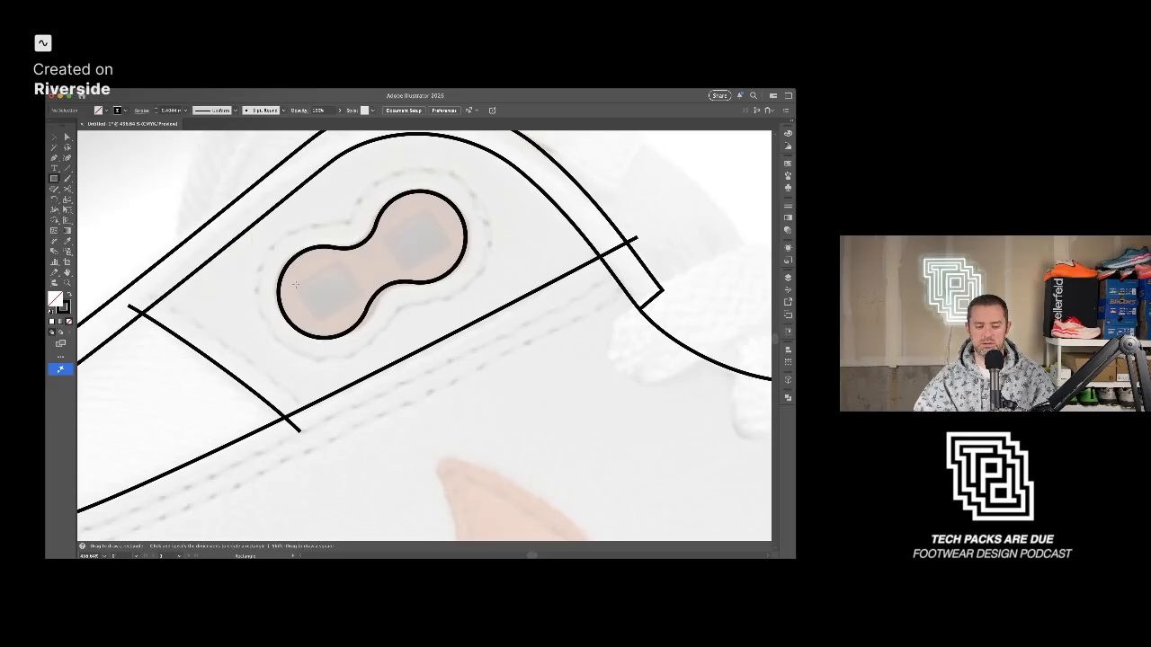
left_click_drag(313, 302, 334, 316)
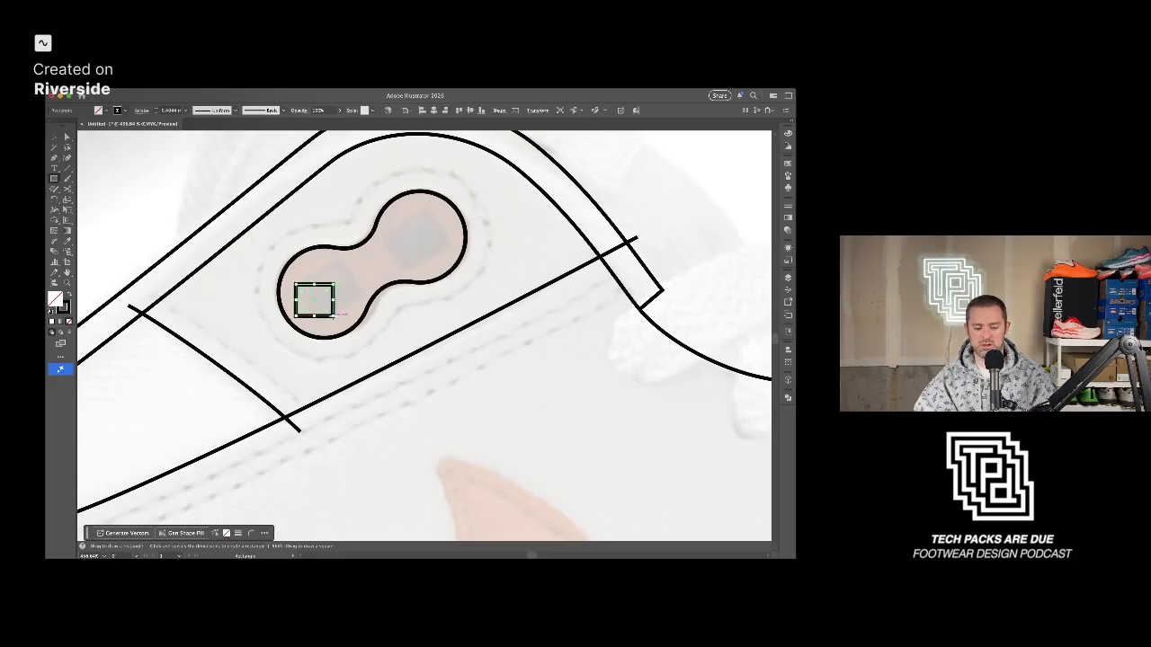
key("ctrl+z")
key("p")
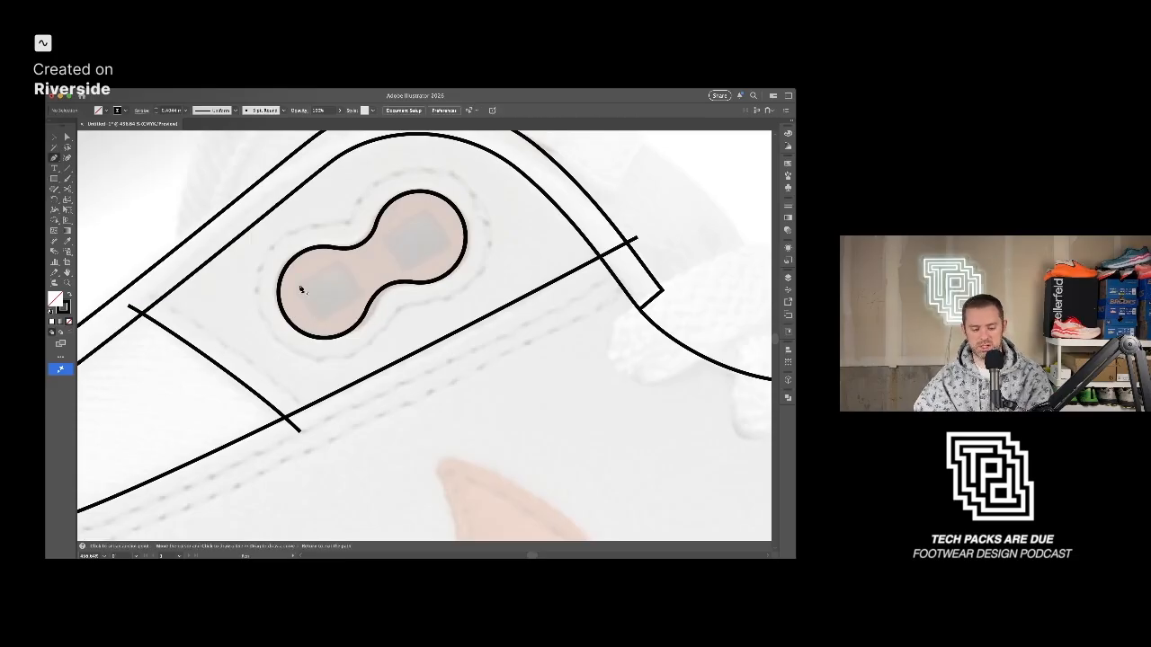
left_click(297, 285)
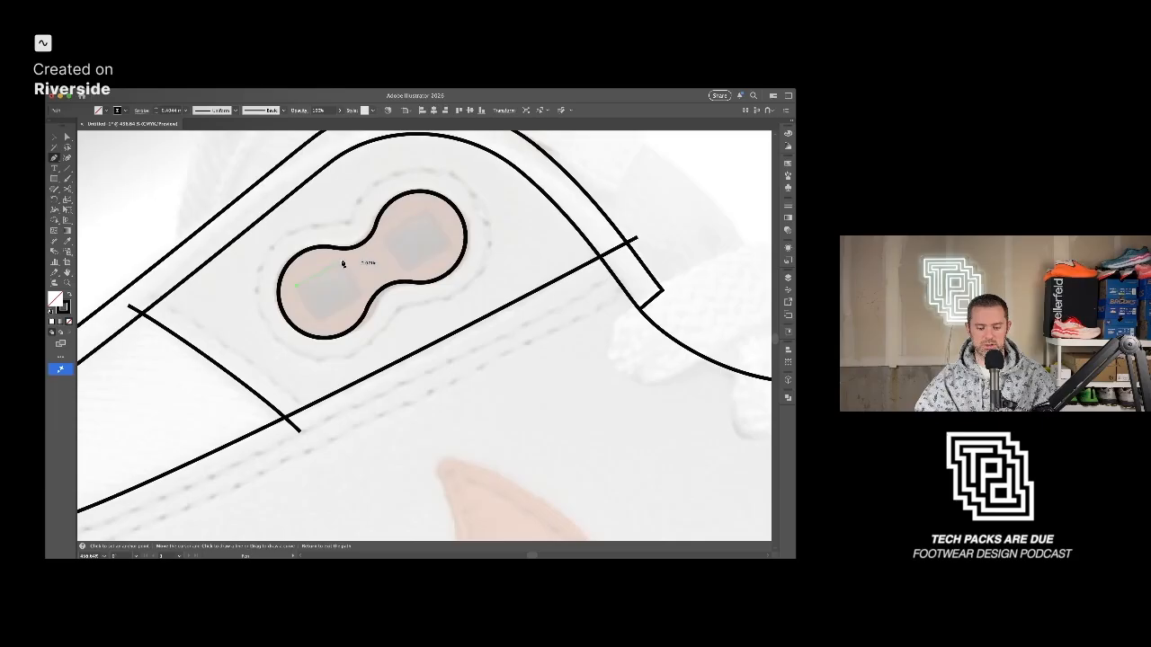
left_click(342, 261)
left_click(364, 296)
left_click(320, 321)
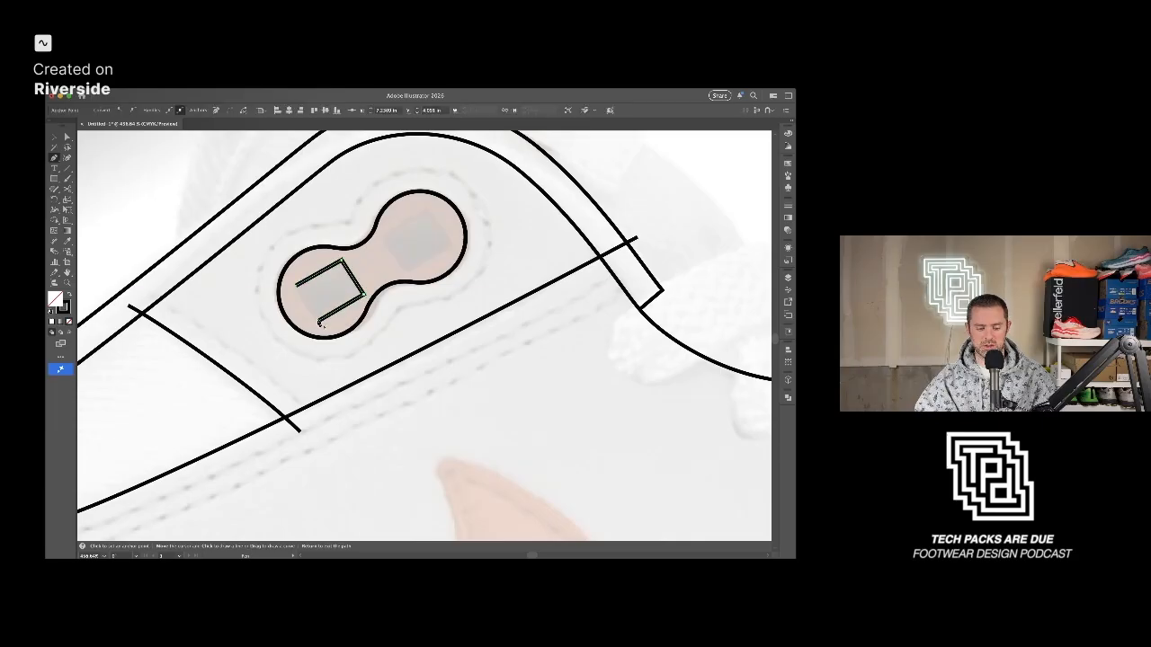
left_click(298, 286)
key("a")
left_click_drag(297, 286, 298, 286)
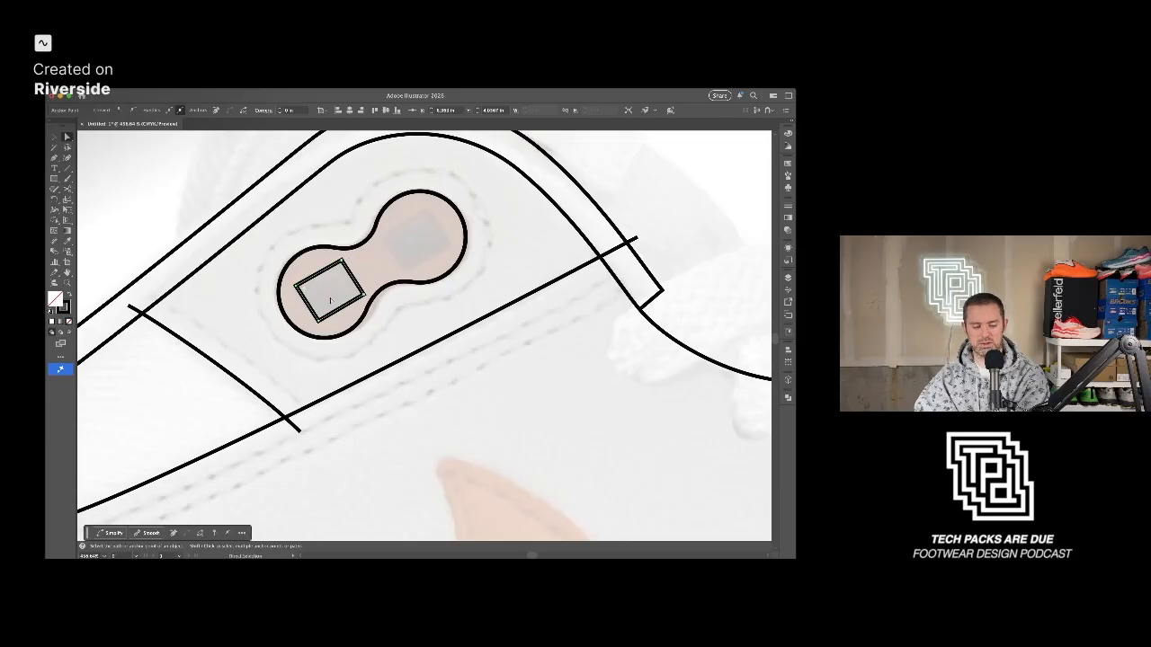
key("Delete")
Draw a rectangle rotated to fit the patch's lower-left lace hole and place a copy over the upper-right hole.
key("m")
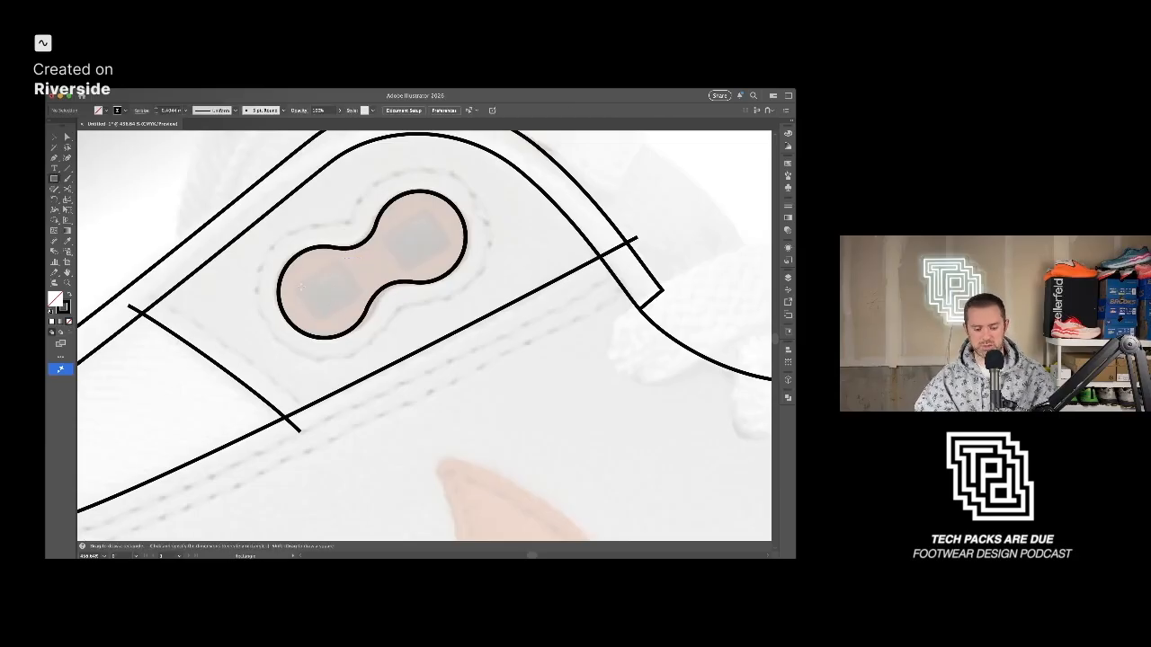
left_click_drag(297, 285, 348, 324)
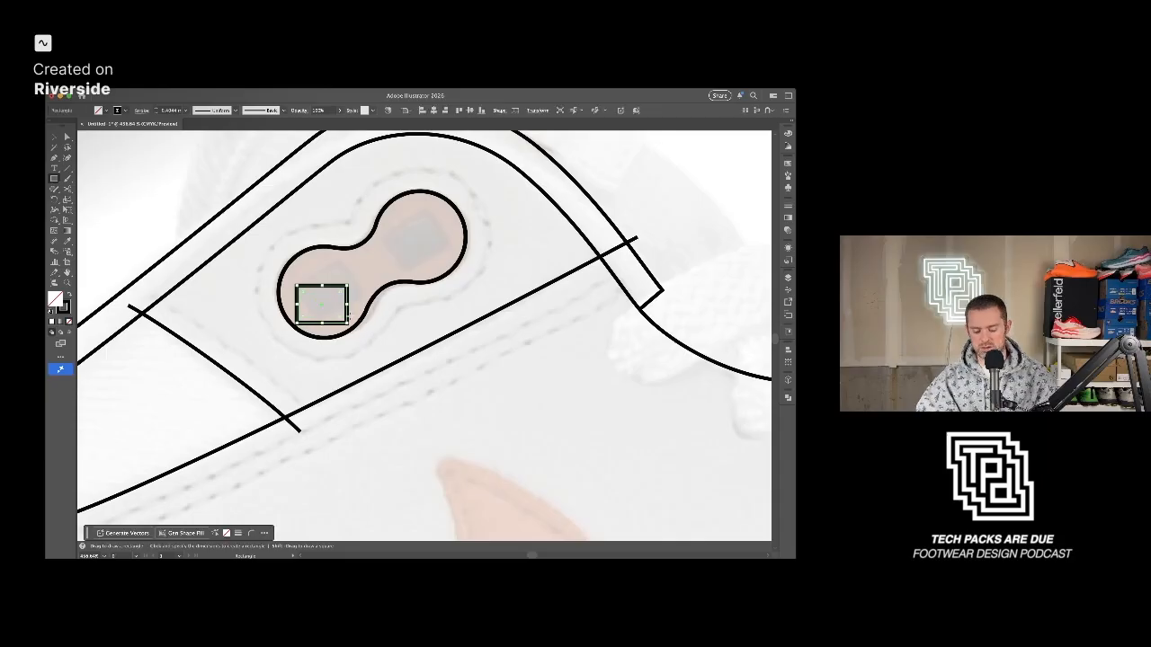
left_click_drag(351, 285, 339, 265)
left_click_drag(354, 308, 358, 298)
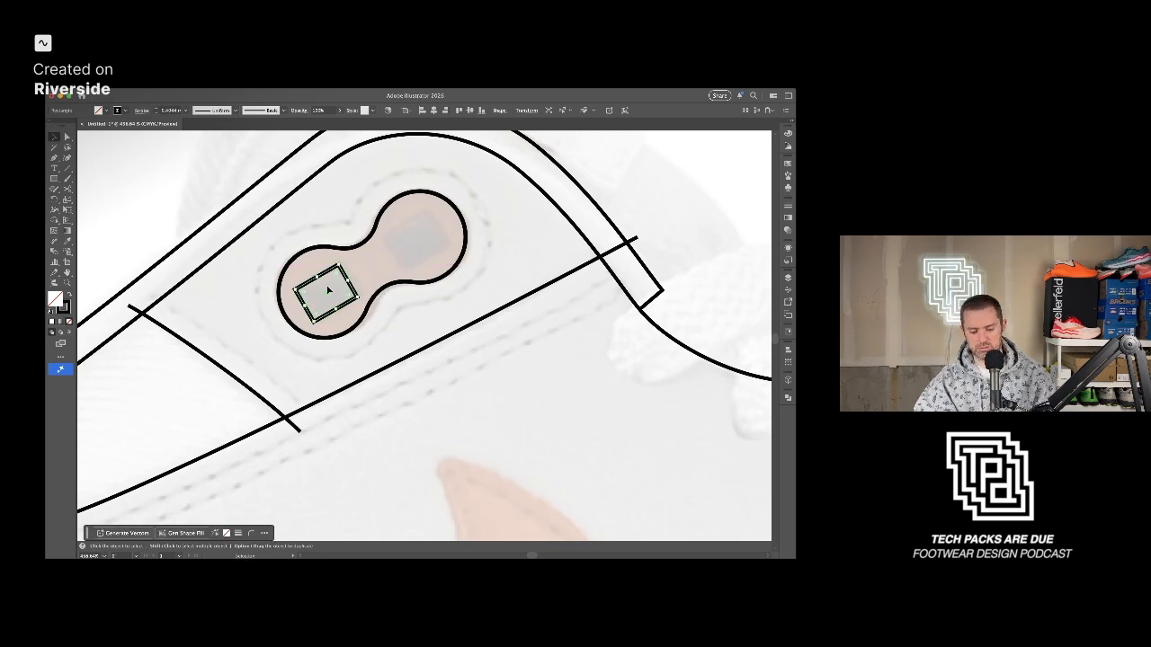
left_click_drag(358, 297, 445, 235)
left_click(533, 275)
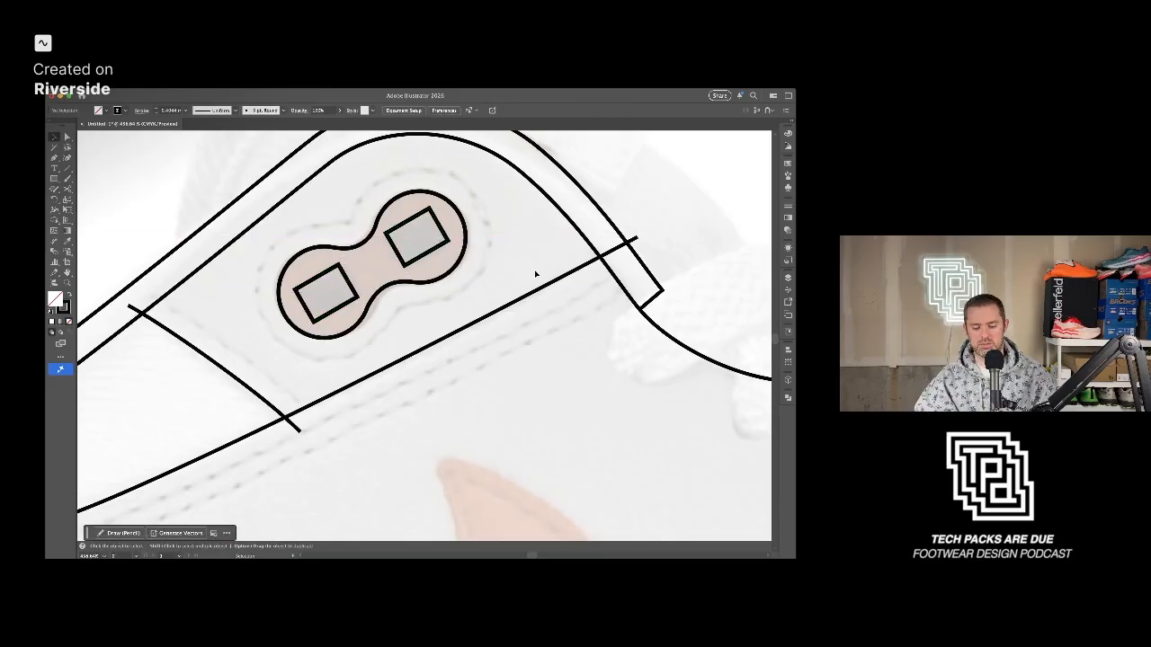
Trace the tongue's back edge with the Pen tool from the outer collar line up to the tongue's top corner.
scroll(534, 275, "down", 2)
scroll(485, 274, "down", 3)
scroll(539, 342, "up", 1)
scroll(477, 352, "down", 2)
scroll(423, 330, "up", 1)
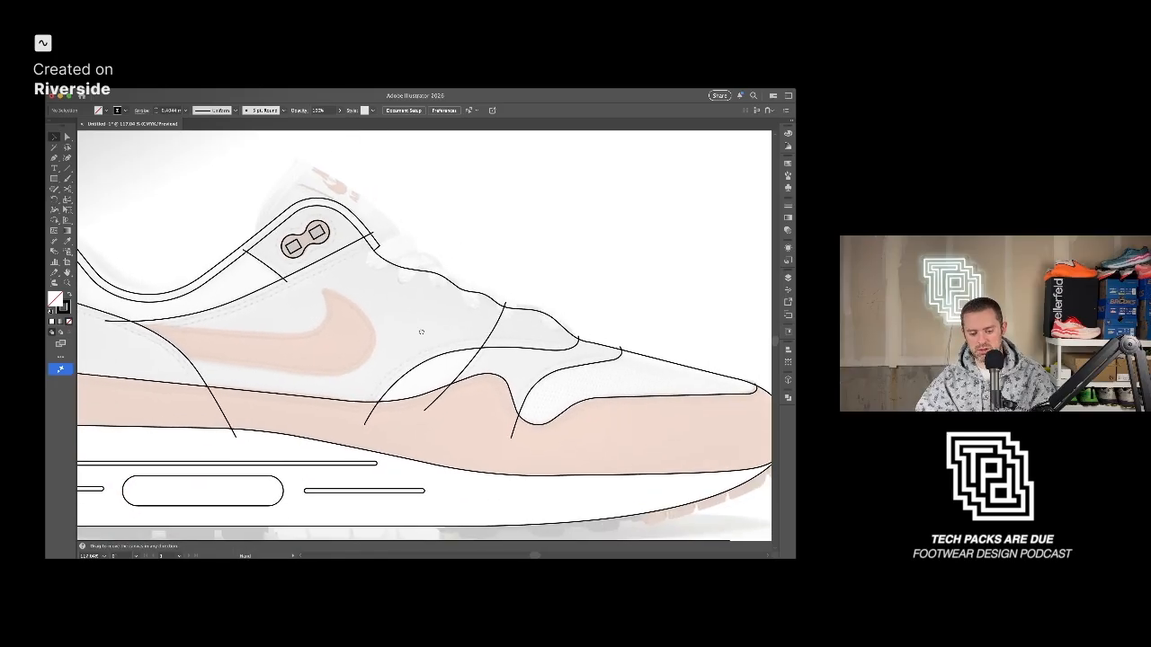
key("p")
scroll(306, 280, "up", 3)
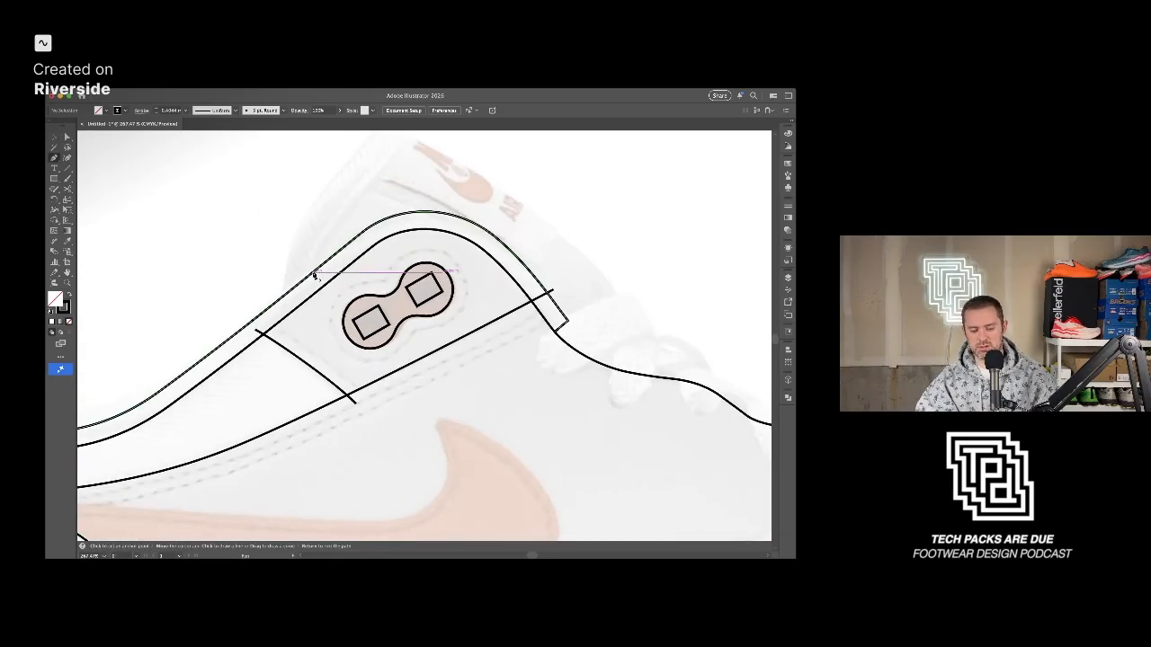
left_click(317, 265)
scroll(320, 262, "up", 2)
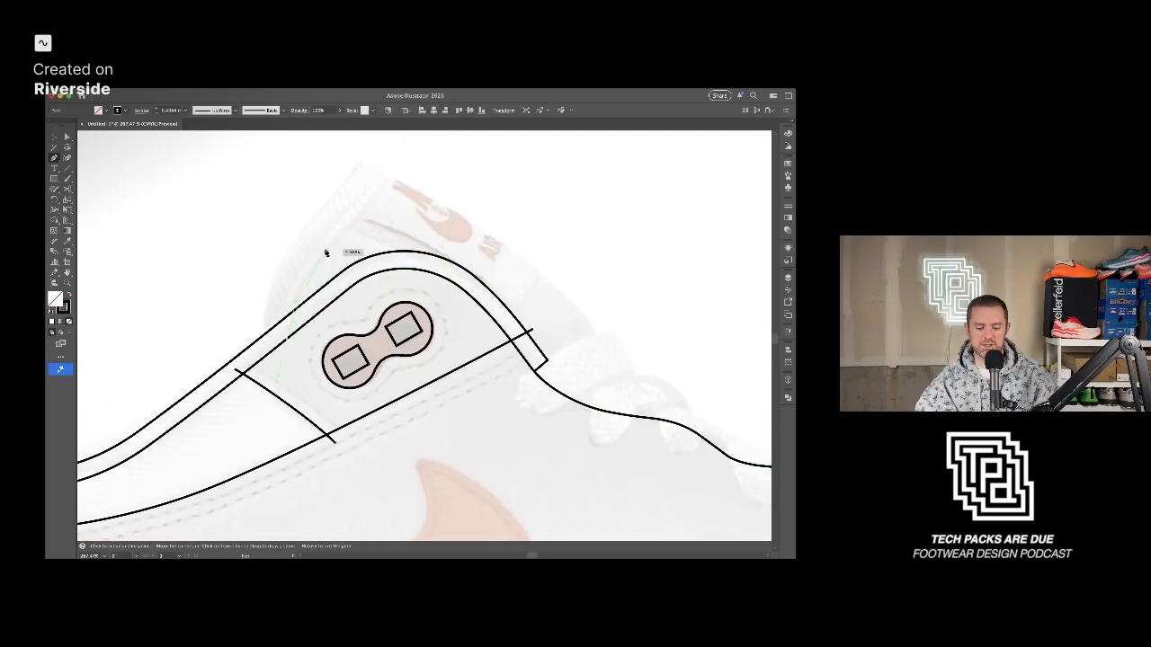
left_click(390, 172)
scroll(401, 182, "right", 3)
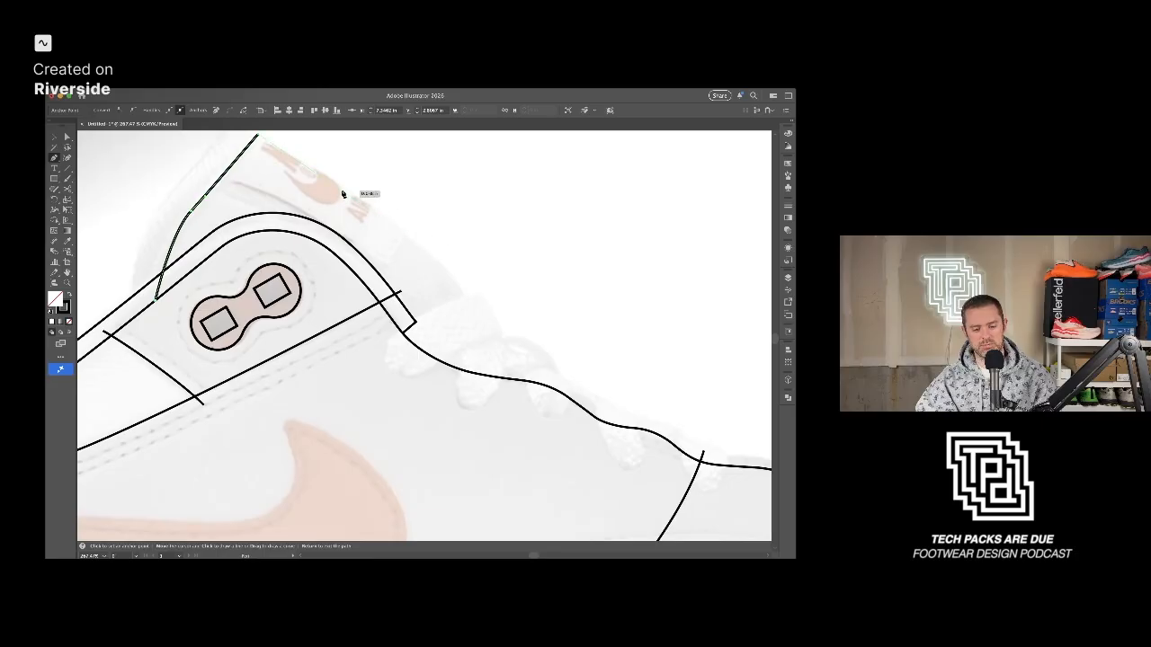
Continue the tongue path down its front edge and above the laces to the toe end of the lacing.
mouse_move(404, 234)
left_mouse_down()
mouse_move(479, 326)
mouse_move(347, 242)
left_mouse_up()
scroll(494, 336, "down", 5)
scroll(351, 245, "up", 5)
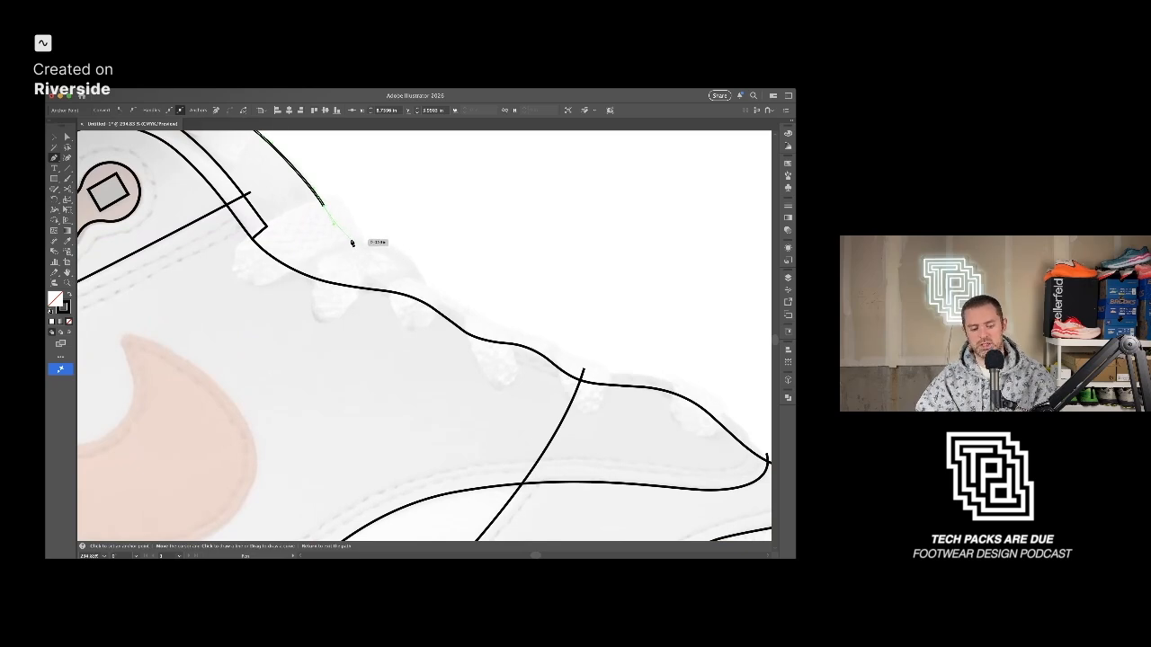
left_click_drag(360, 245, 361, 246)
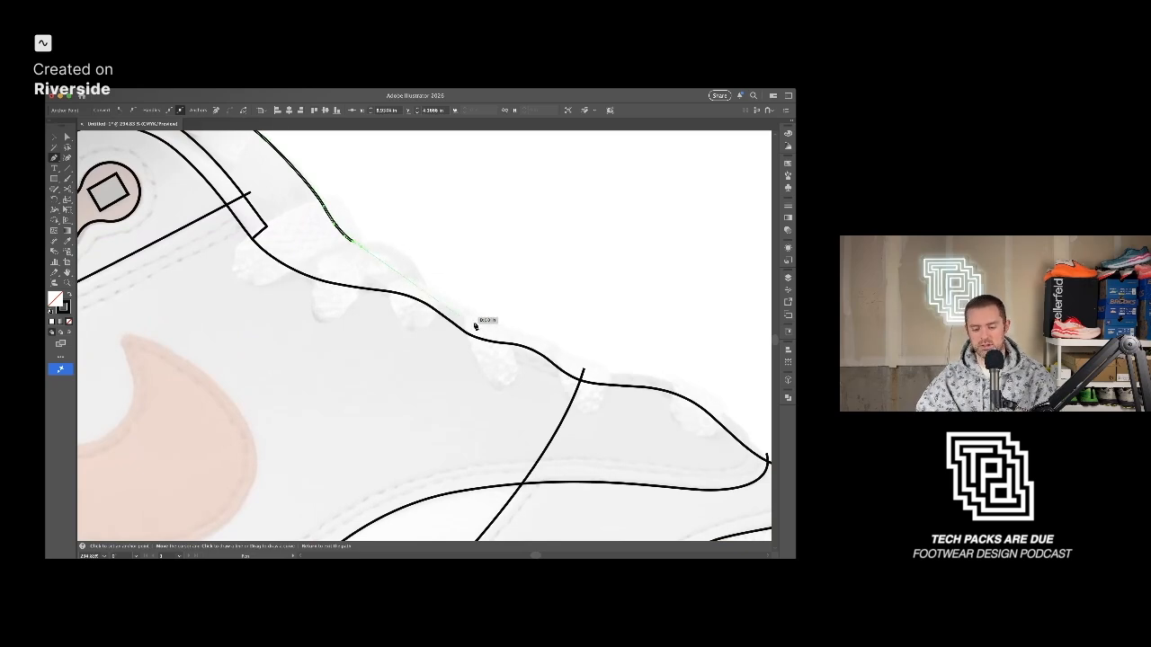
left_click_drag(558, 350, 432, 279)
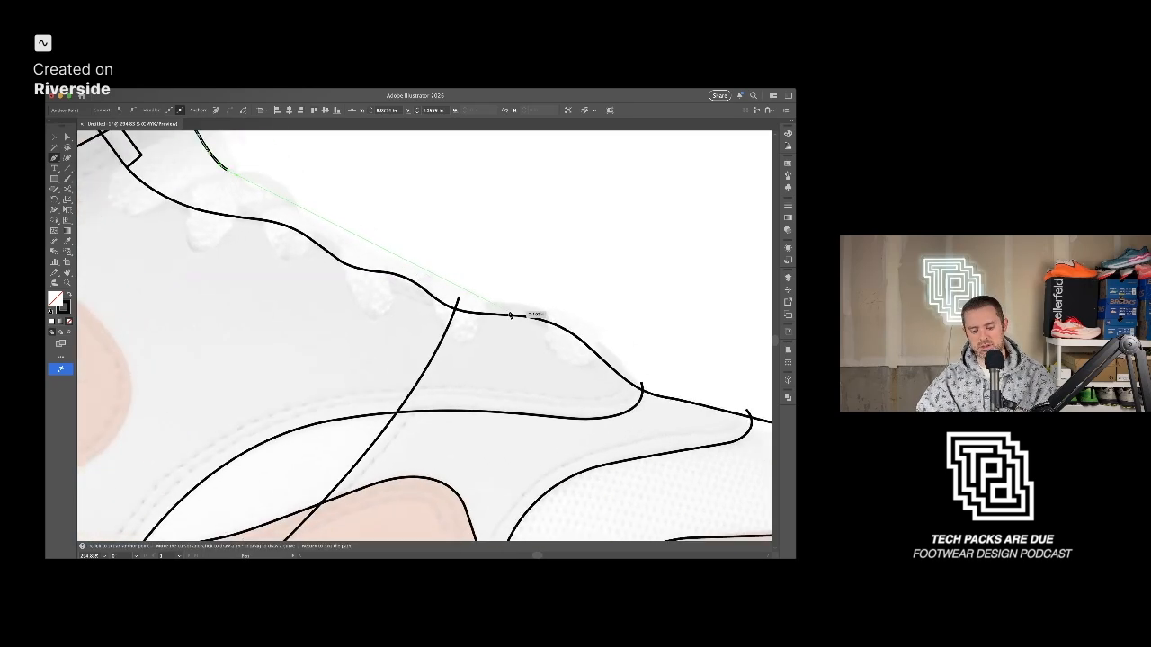
left_click(550, 340)
Close the tongue shape with straight segments running through the upper, beneath the lacing, back to the collar start point.
left_click(556, 359)
left_click_drag(378, 370, 421, 372)
left_click(373, 362)
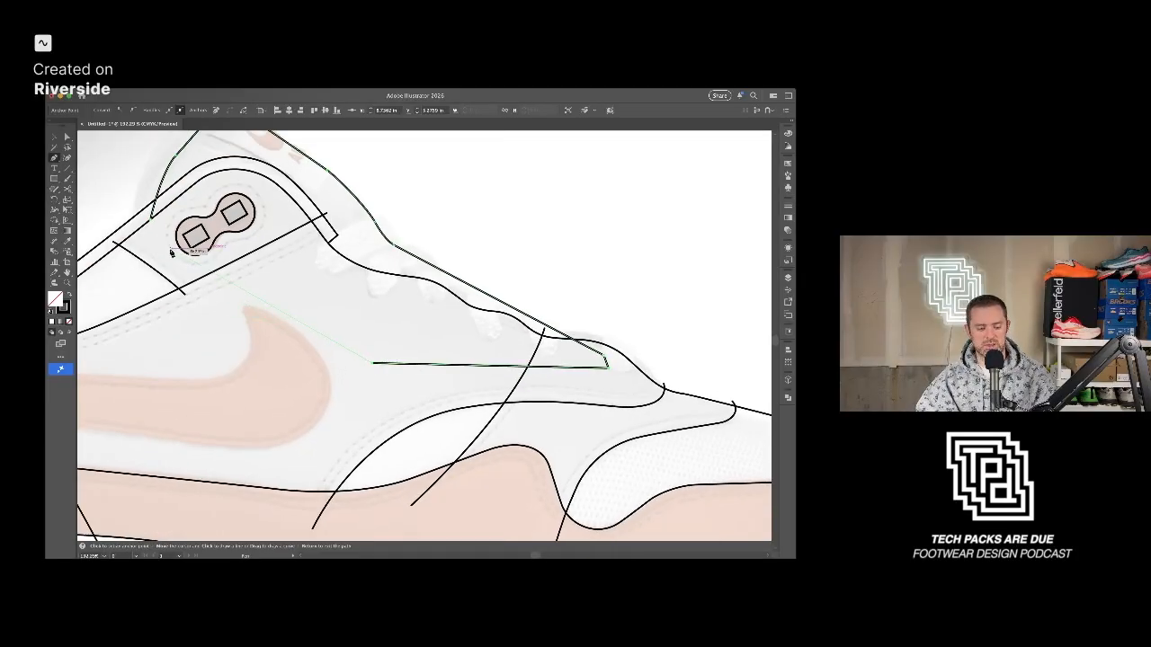
left_click(153, 222)
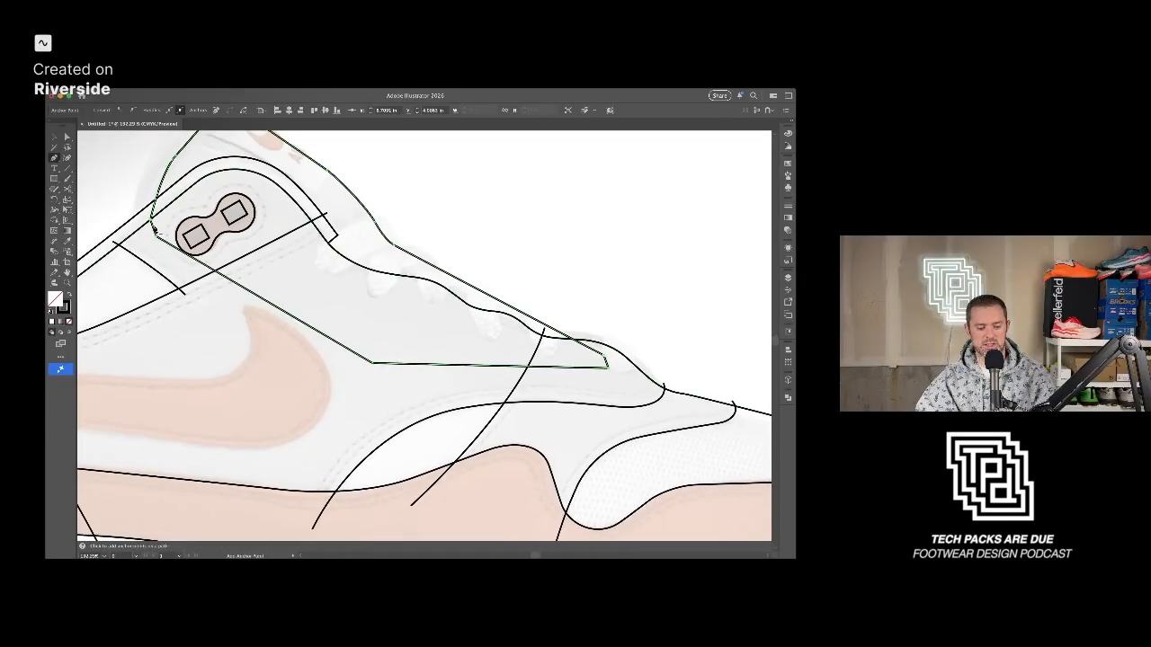
Reshape the tongue shape's straight underside into a smooth curve inside the upper, between the toe end and the collar.
key("a")
left_click(372, 362)
left_click_drag(369, 362, 392, 374)
key("shift+c")
key("a")
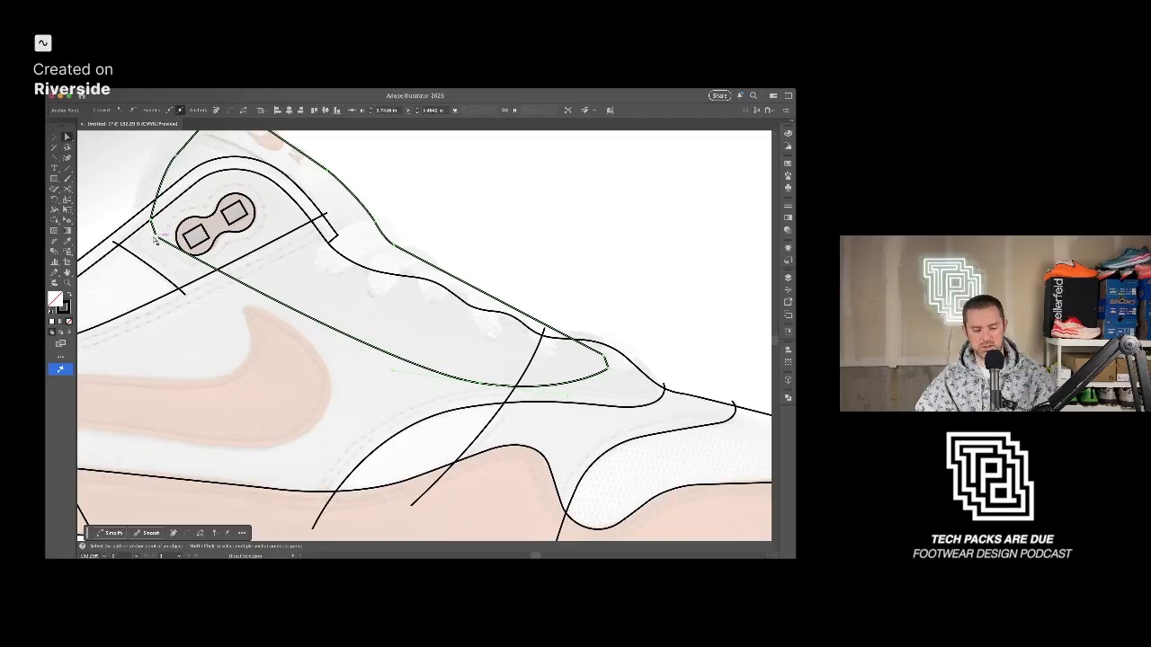
Adjust the tongue shape's lower back corner so it meets the inner collar line as one clean corner point.
left_click(161, 237)
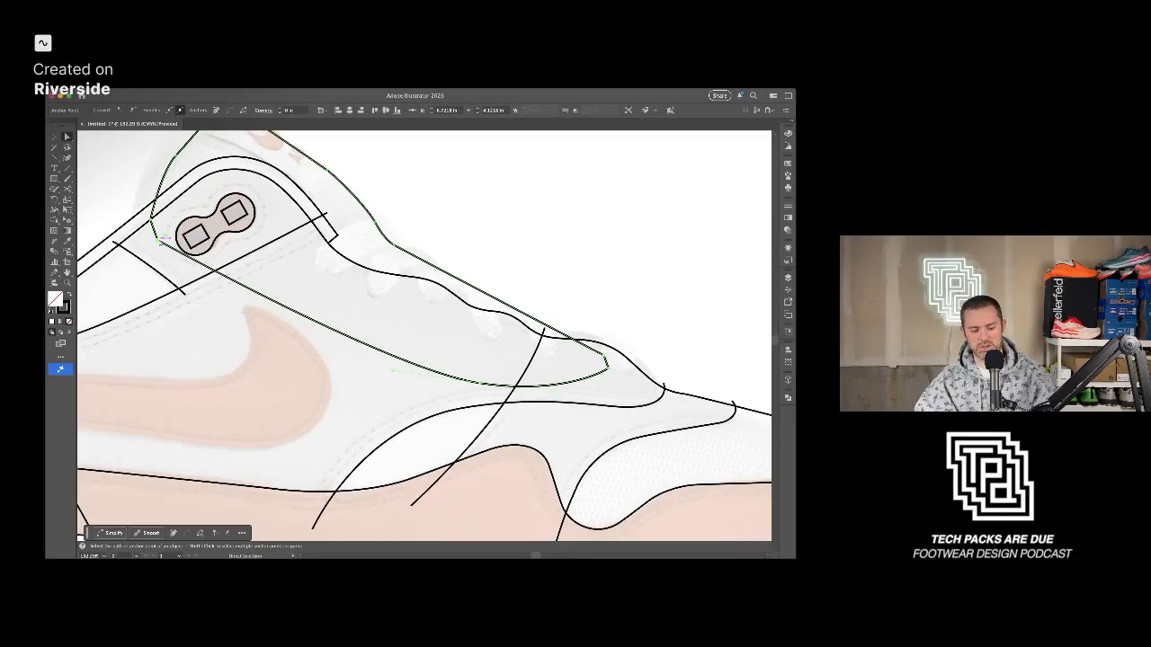
scroll(159, 240, "down", 3)
left_click_drag(159, 240, 244, 258)
scroll(245, 258, "up", 5)
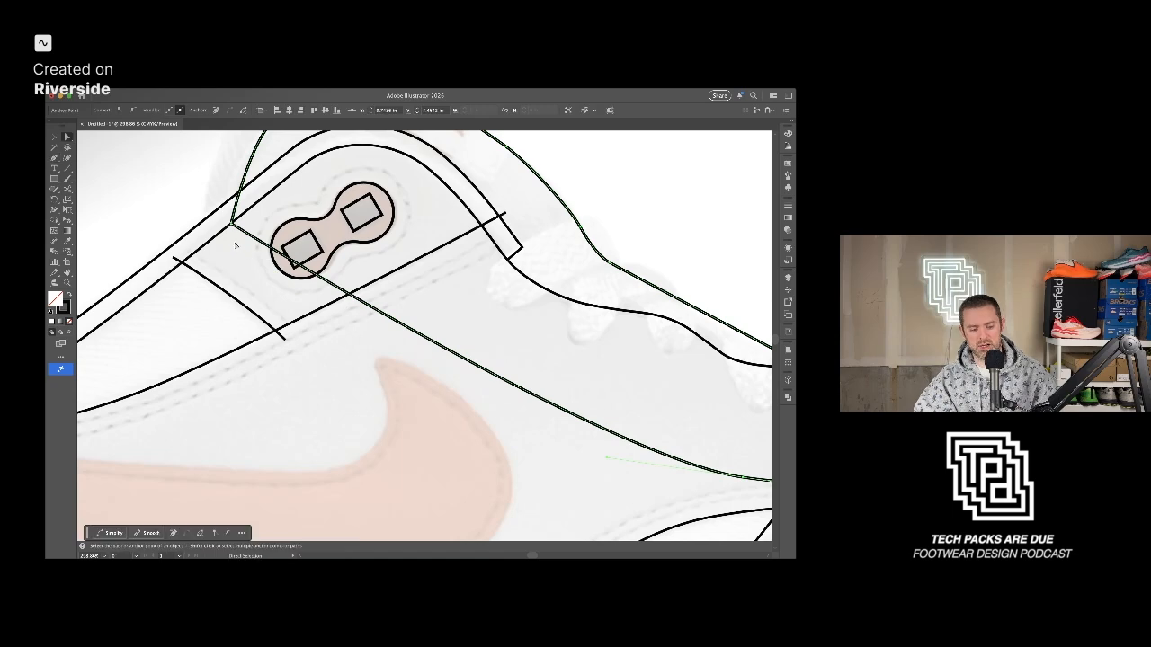
scroll(243, 244, "down", 2)
scroll(249, 240, "down", 2)
left_click(476, 218)
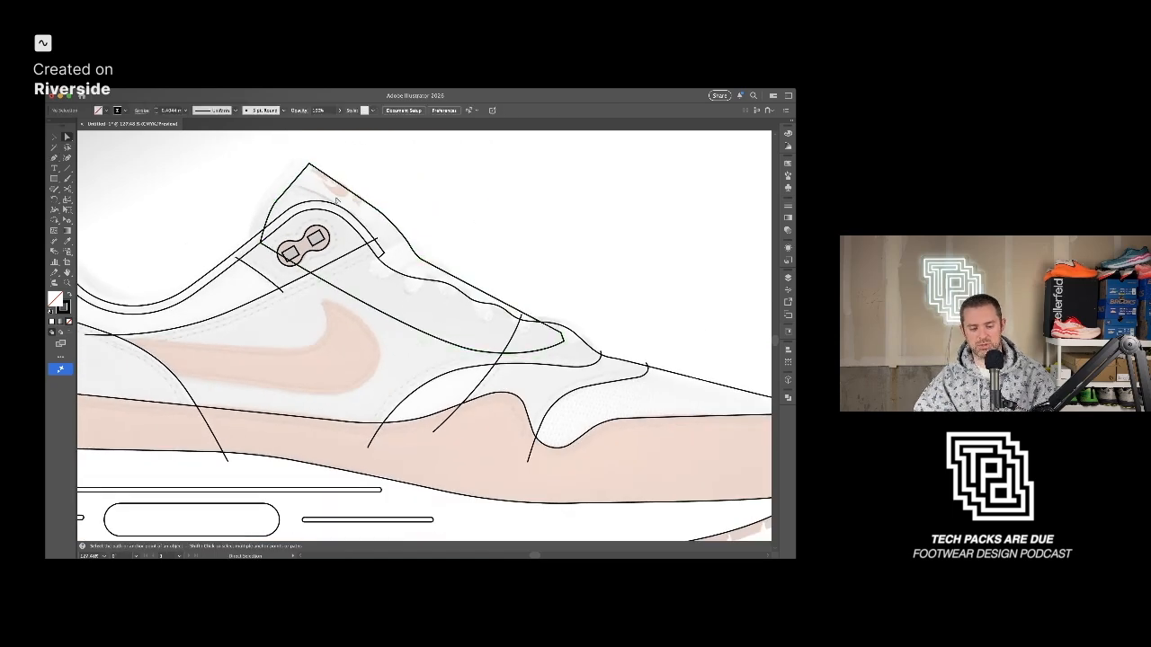
Offset the whole tongue outline outward so the copy's back edge matches the tongue's padded thickness in the photo.
scroll(336, 200, "up", 3)
key("v")
left_click(360, 229)
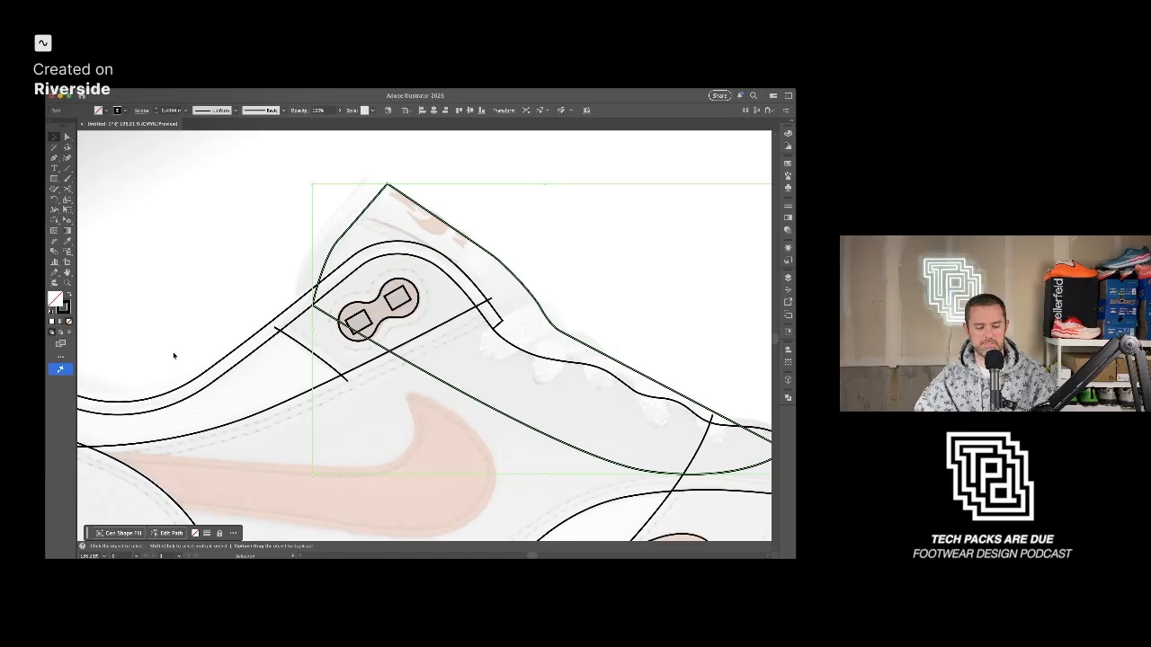
left_click(261, 391)
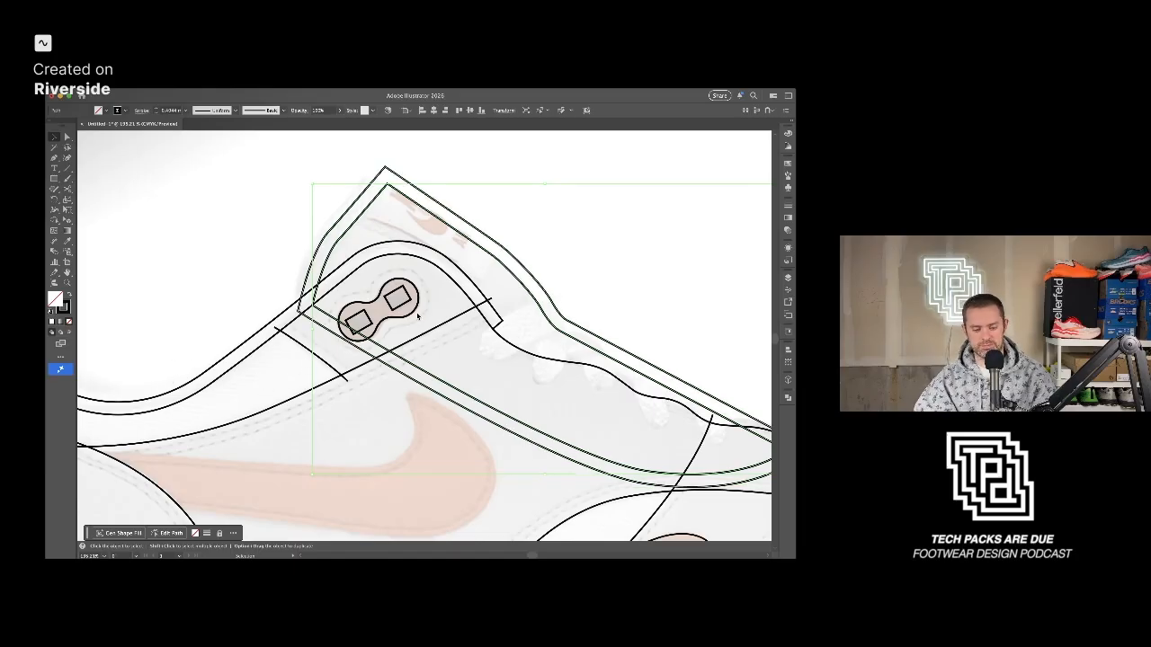
key("Up")
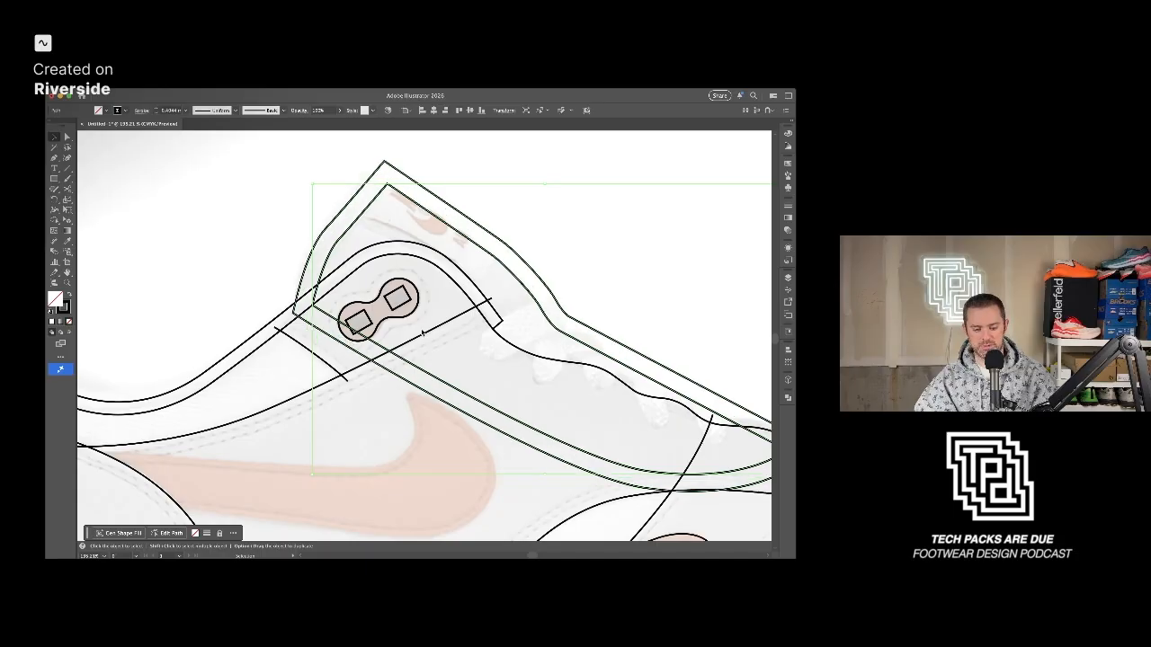
key("Return")
Cut the offset outline near the tongue's top corner and below the collar, and delete its section along the front and underside.
key("c")
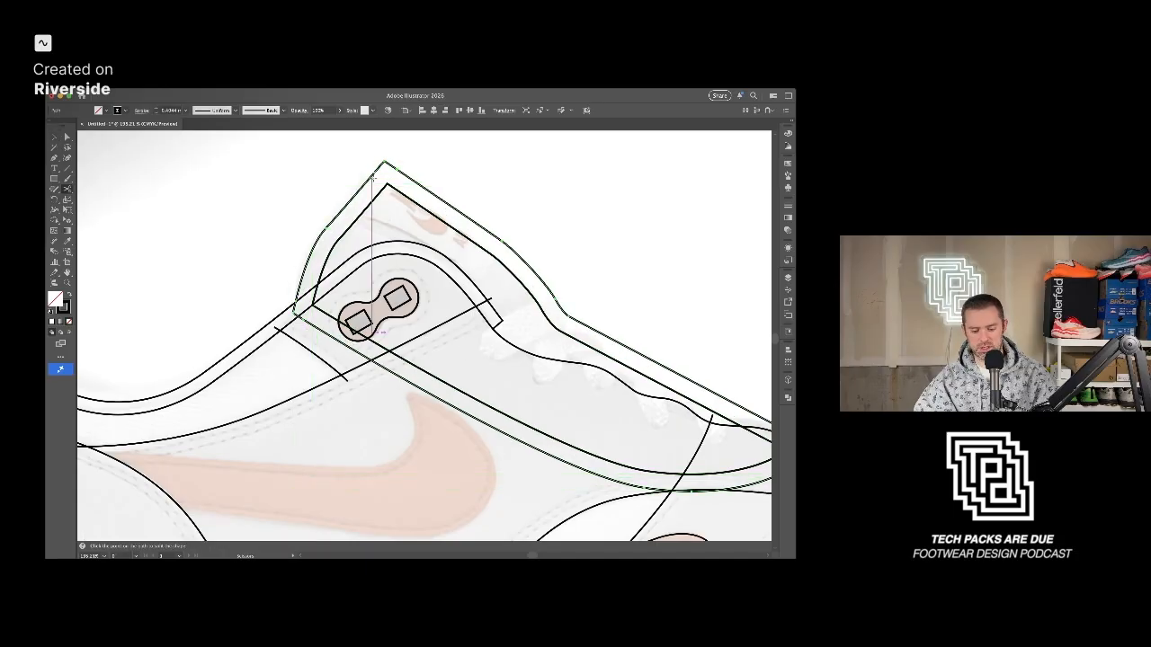
left_click(374, 171)
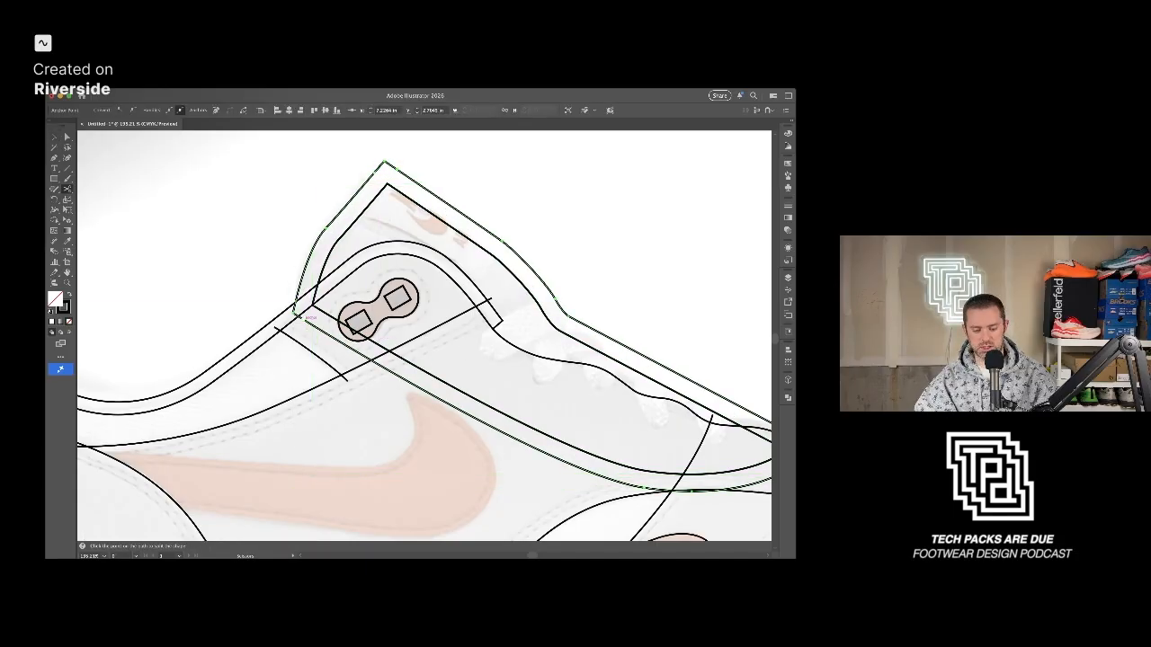
left_click(366, 353)
key("v")
left_click(385, 166)
key("Delete")
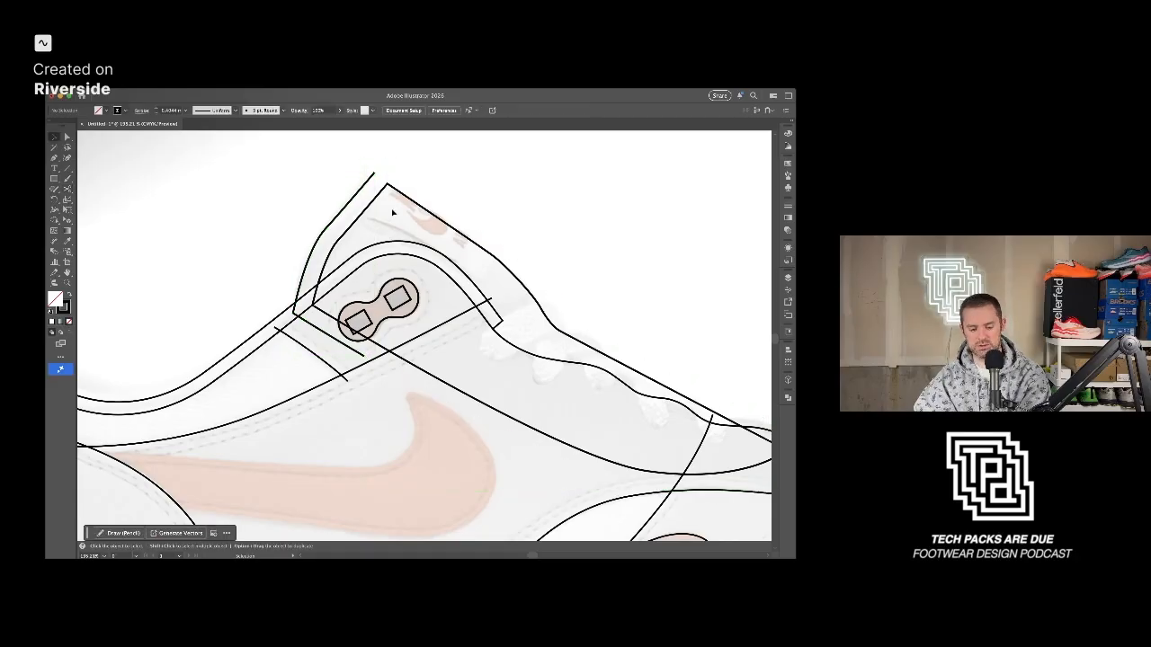
Extend the remaining offset path's lower end to the tongue's underside and round its upper end into the tongue's top corner.
key("p")
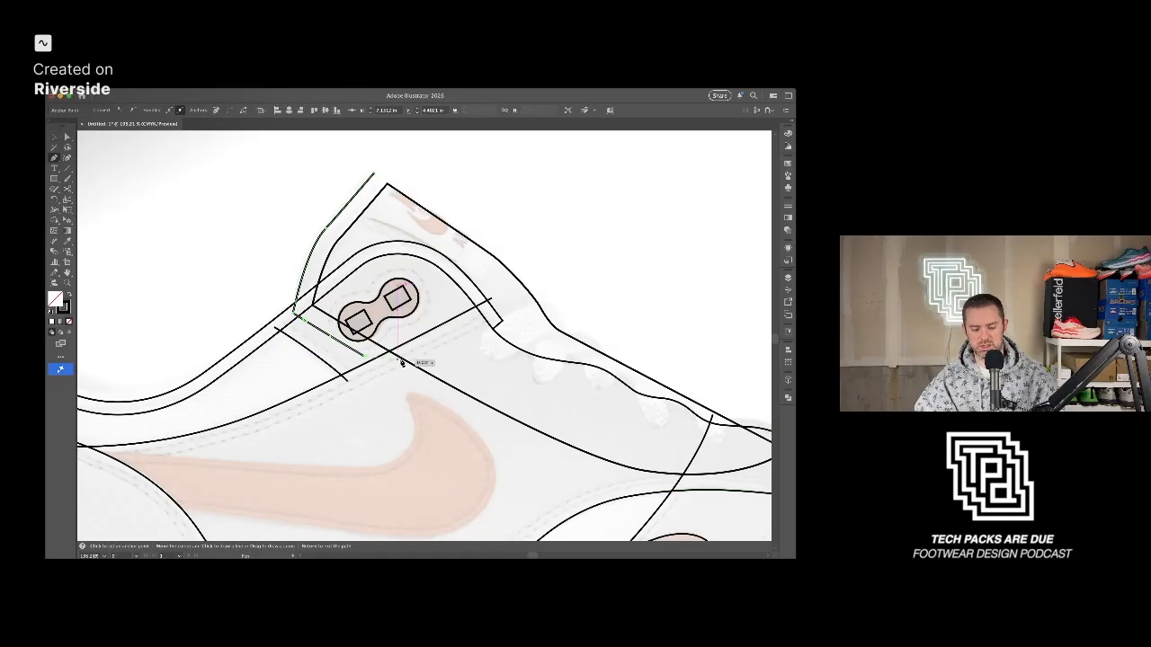
left_click(403, 359)
key("a")
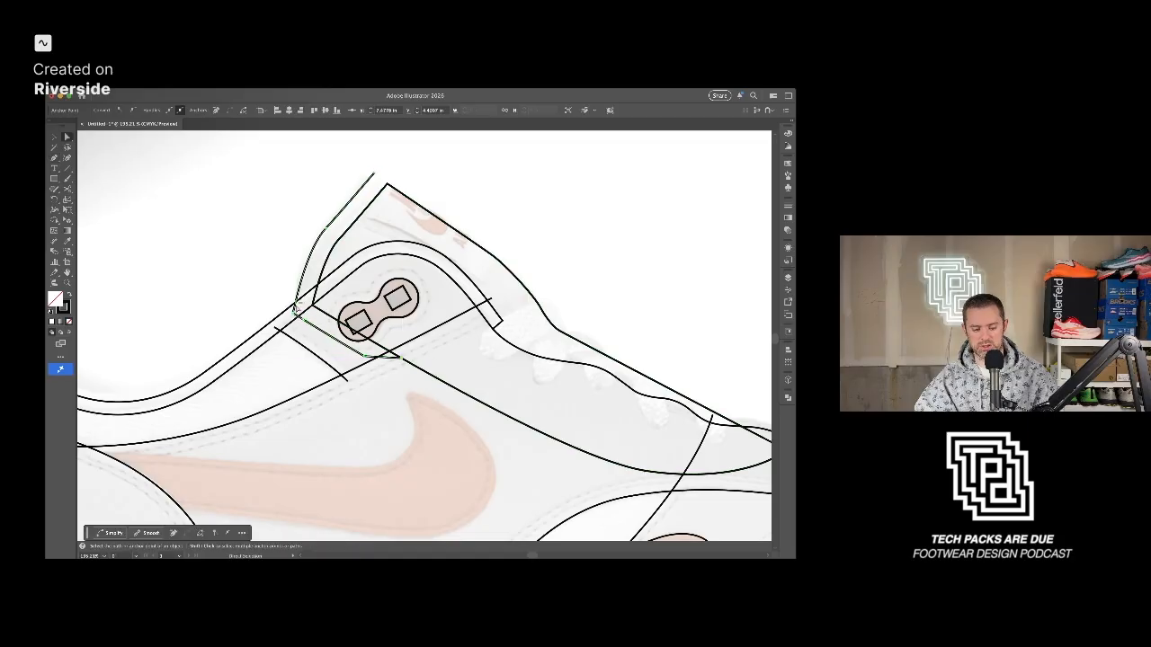
key("p")
scroll(376, 175, "up", 2)
left_click(375, 171)
left_click(398, 193)
left_click_drag(399, 193, 399, 203)
key("v")
left_click(455, 197)
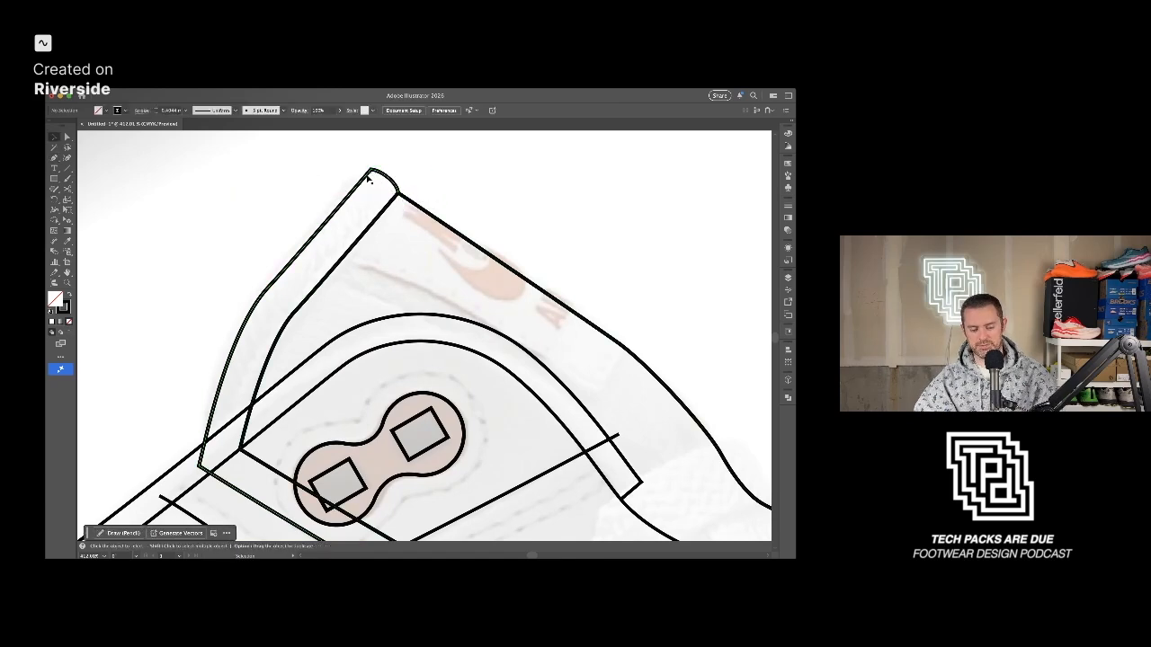
Smooth the bend in the tongue's inner back edge just above the collar.
scroll(419, 216, "down", 4)
scroll(417, 210, "right", 3)
scroll(254, 241, "up", 4)
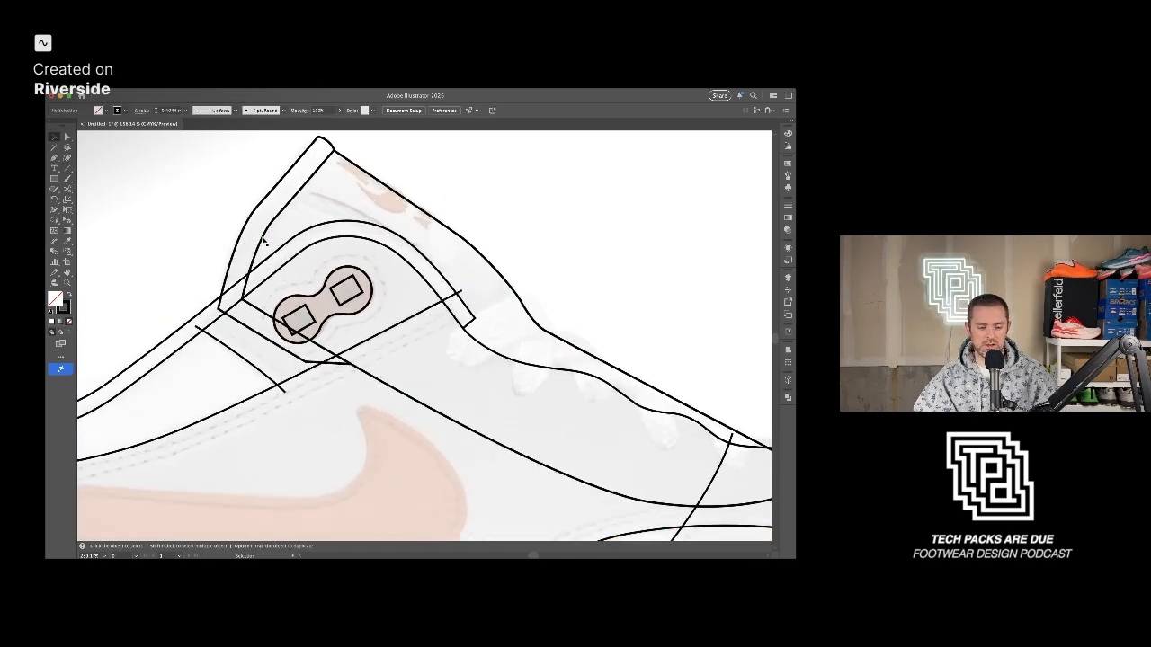
key("a")
left_click(277, 217)
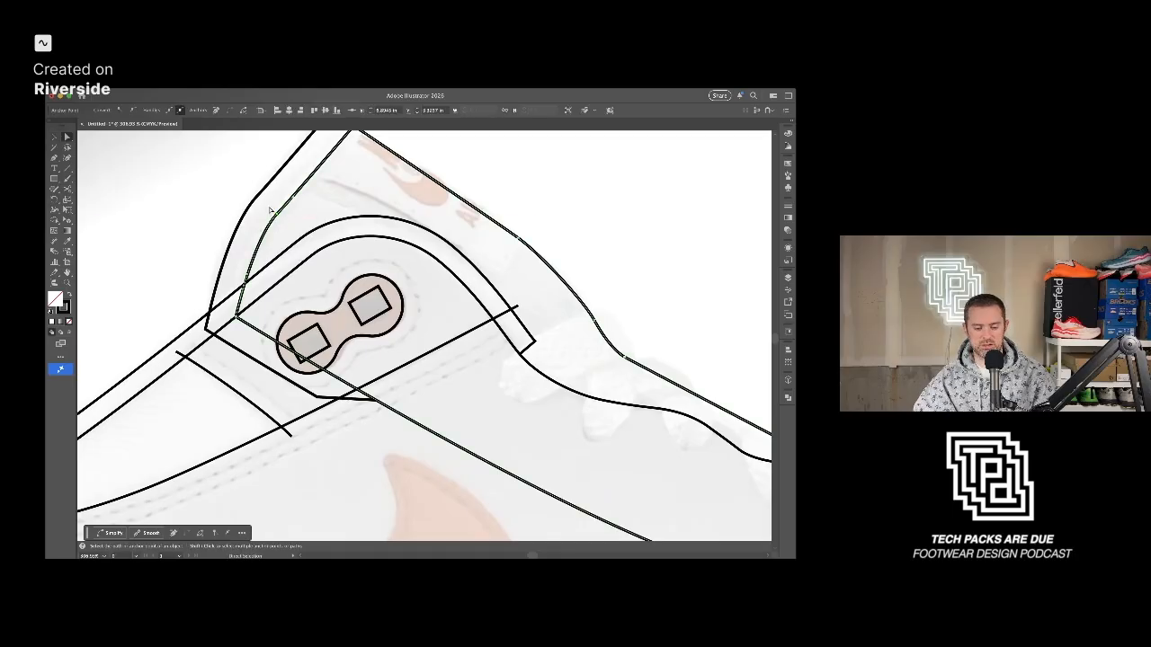
scroll(269, 225, "up", 3)
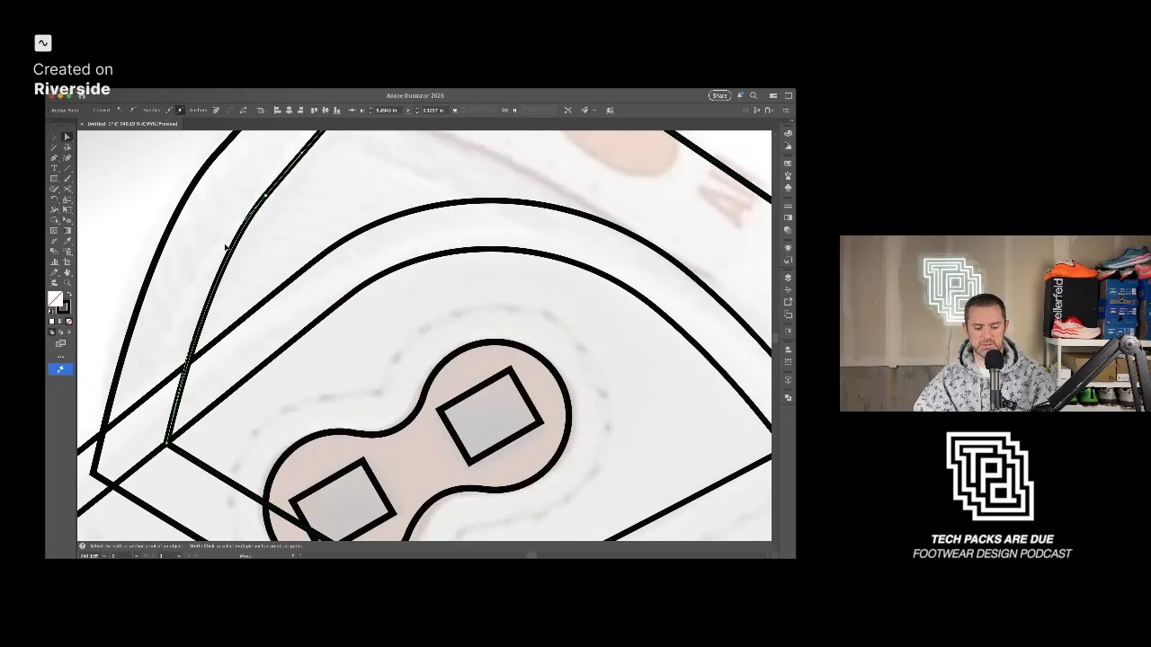
left_click(307, 234)
scroll(333, 227, "down", 3)
scroll(334, 227, "down", 3)
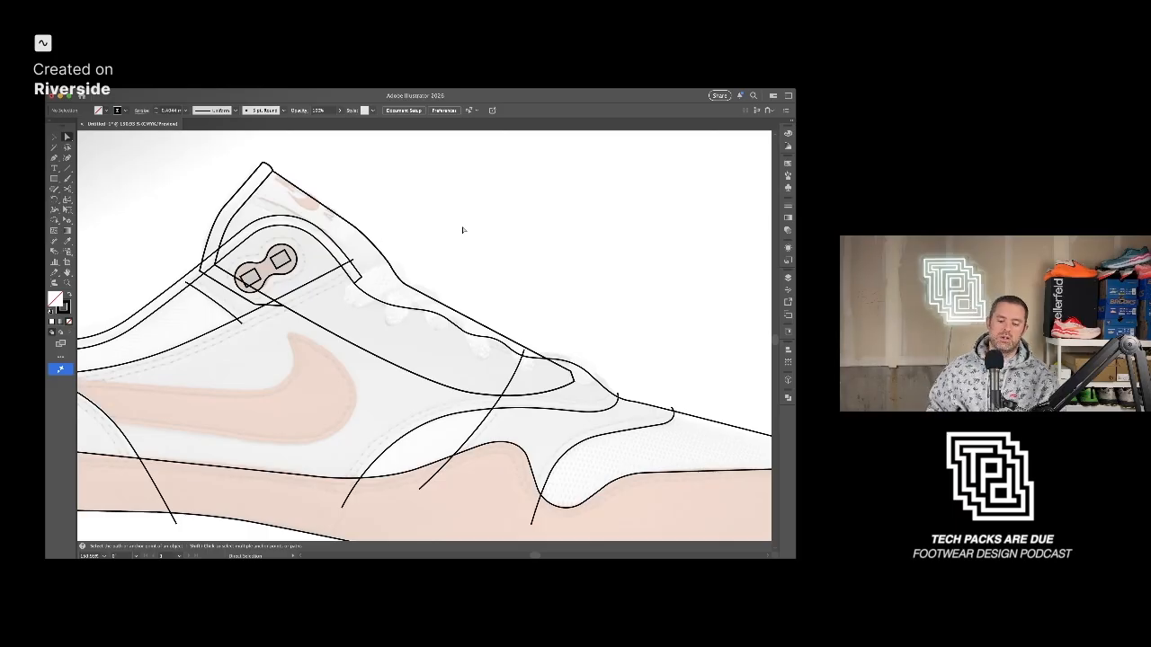
Trace the Swoosh with the Pen tool from its tail under the heel overlay along the lower edge and around the front curve.
key("v")
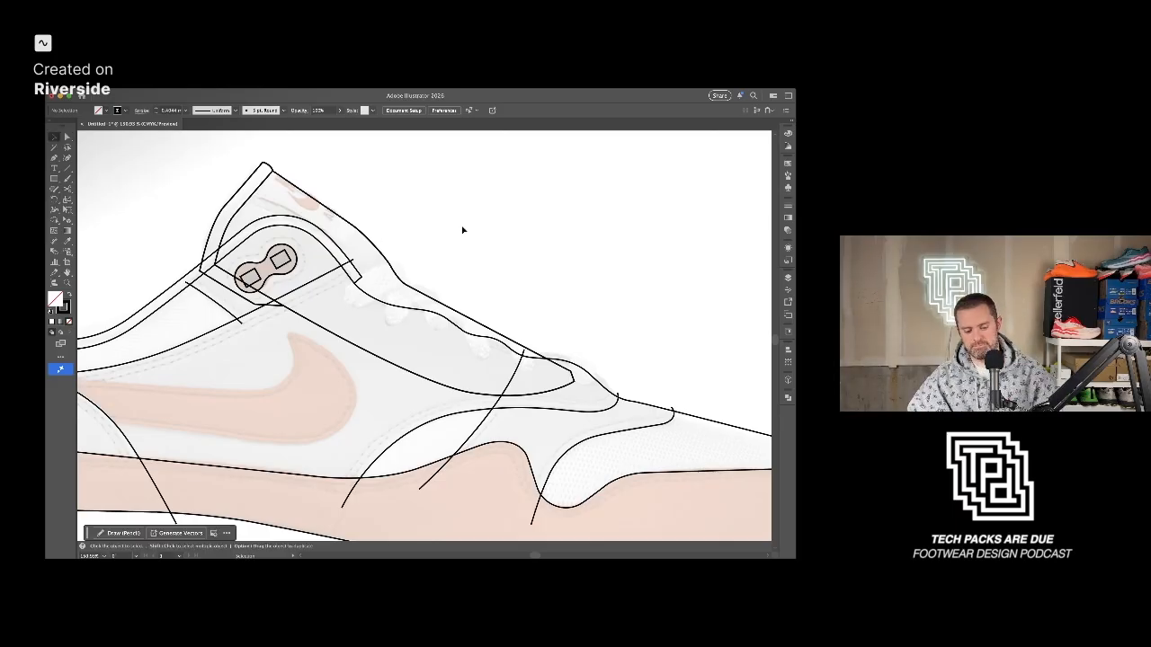
scroll(463, 230, "down", 3)
left_click_drag(575, 296, 595, 240)
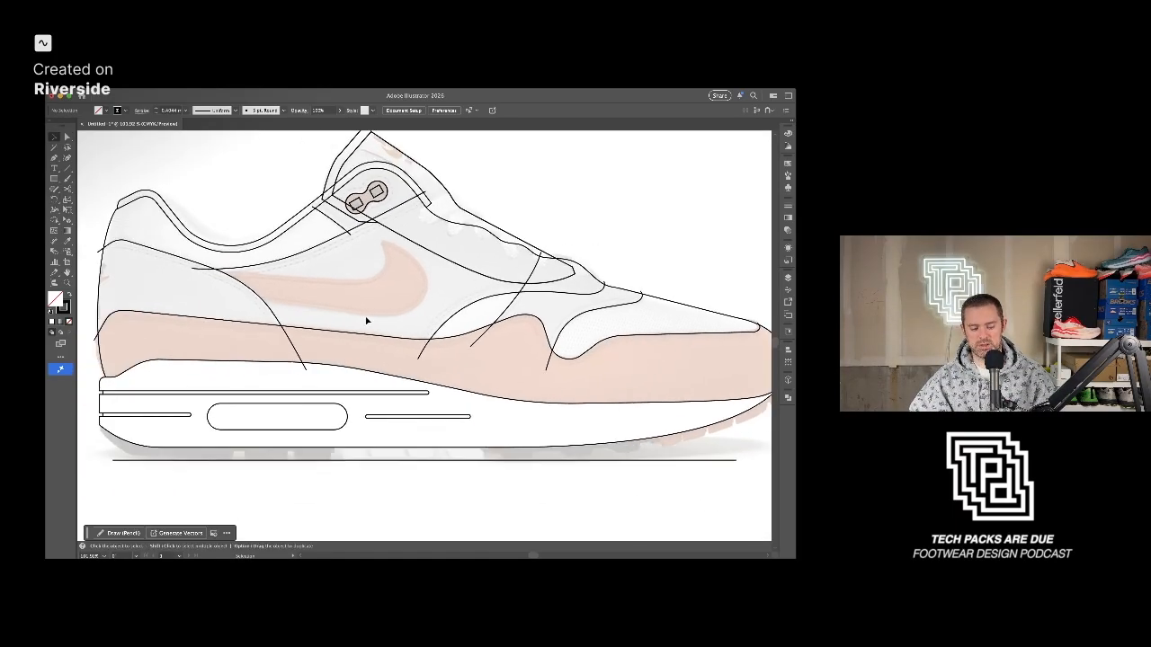
scroll(278, 299, "up", 5)
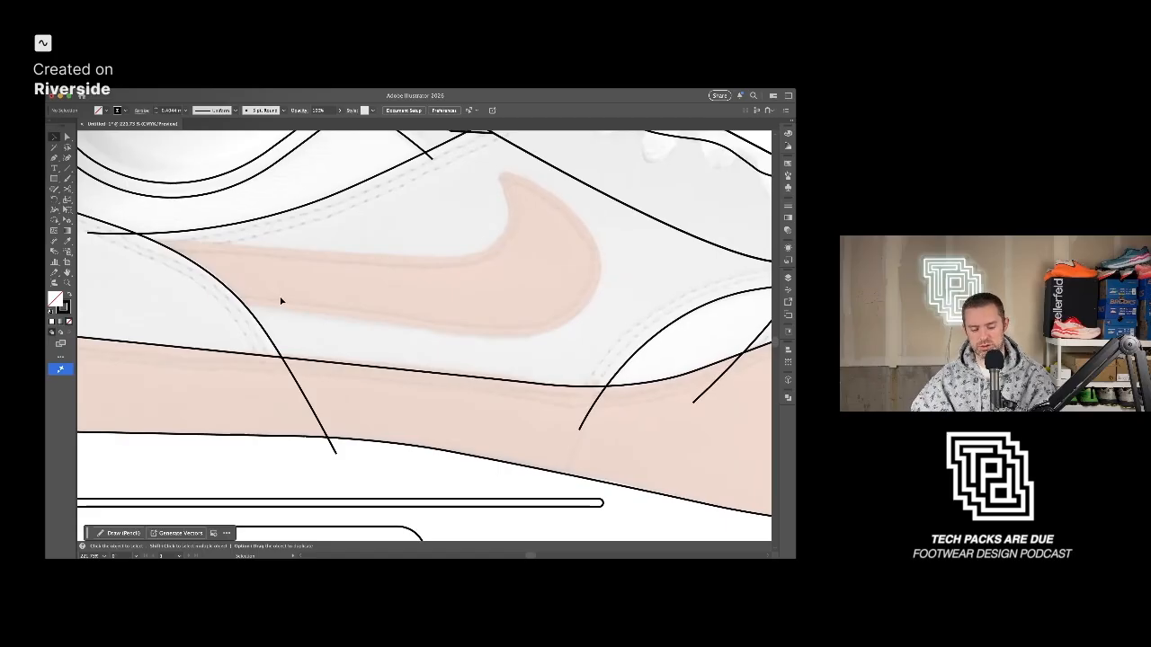
key("p")
left_click(220, 301)
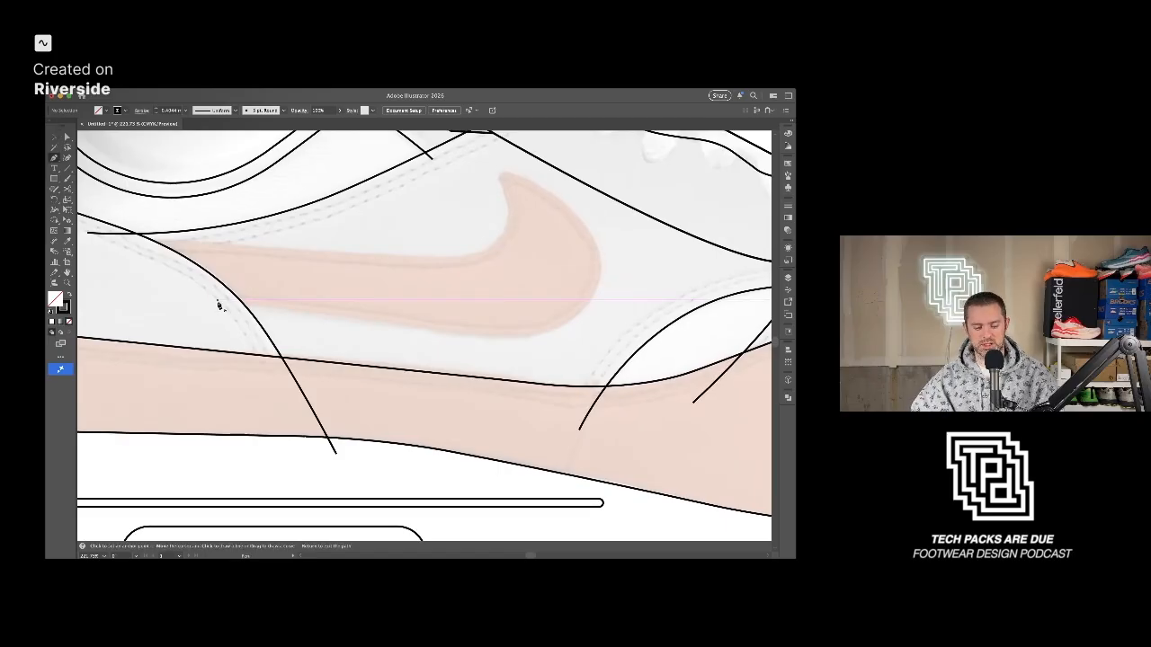
left_click(466, 333)
scroll(552, 348, "right", 3)
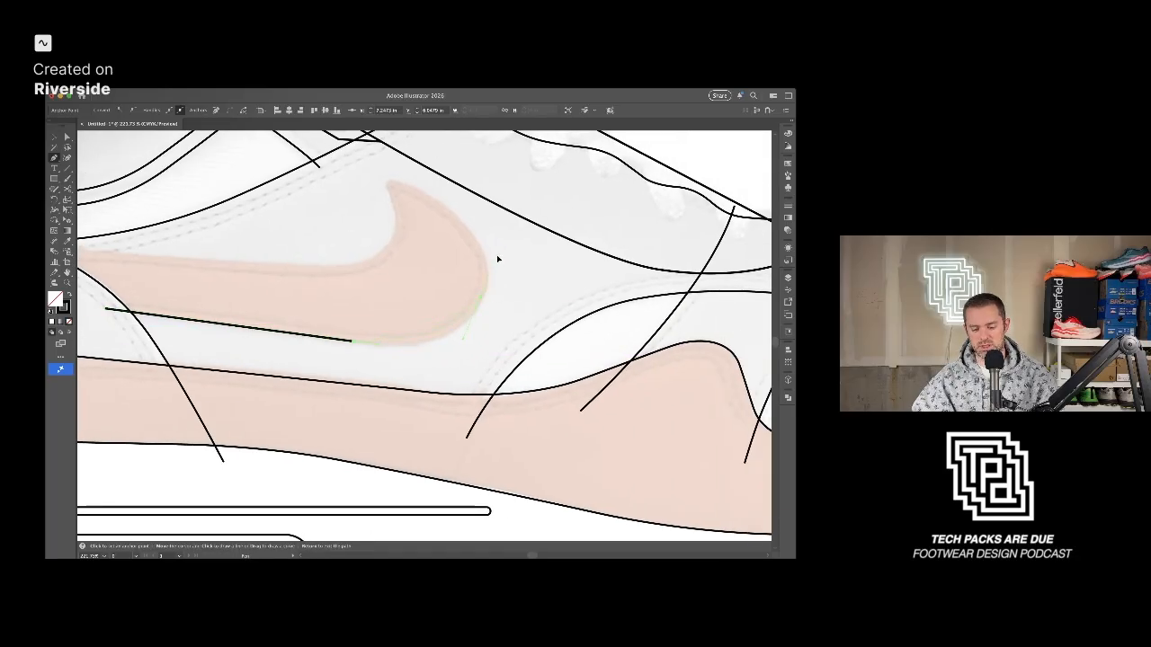
left_click_drag(480, 299, 498, 256)
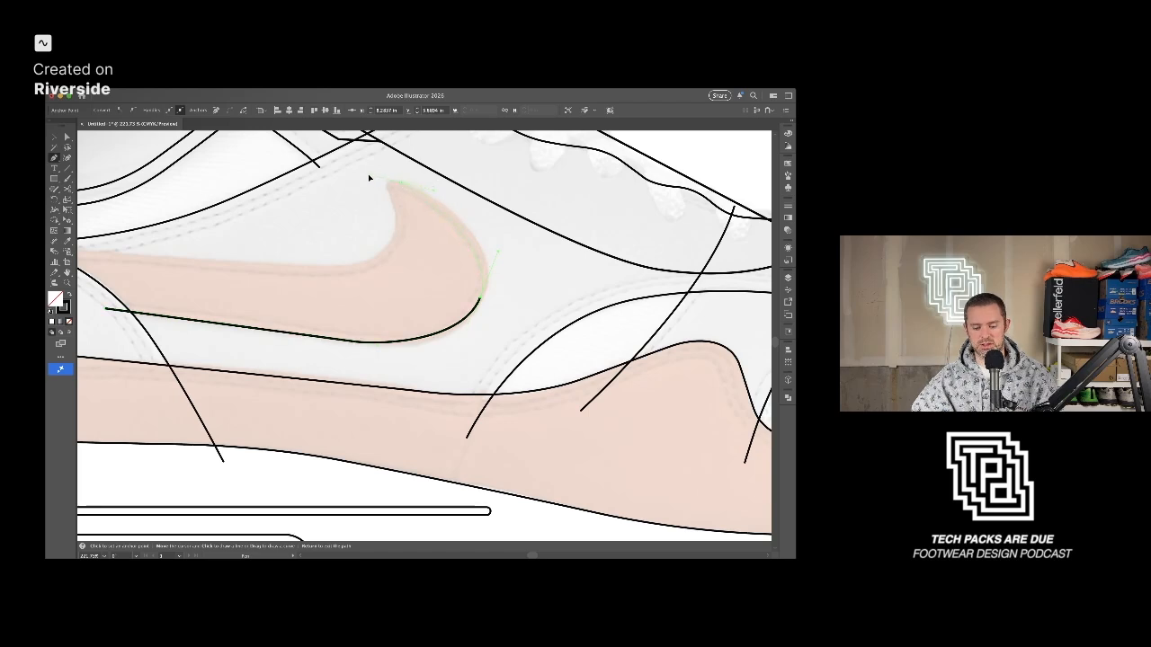
Continue the Swoosh path around its upper tip and back along the upper edge to the tail, closing the shape.
left_click_drag(384, 180, 398, 224)
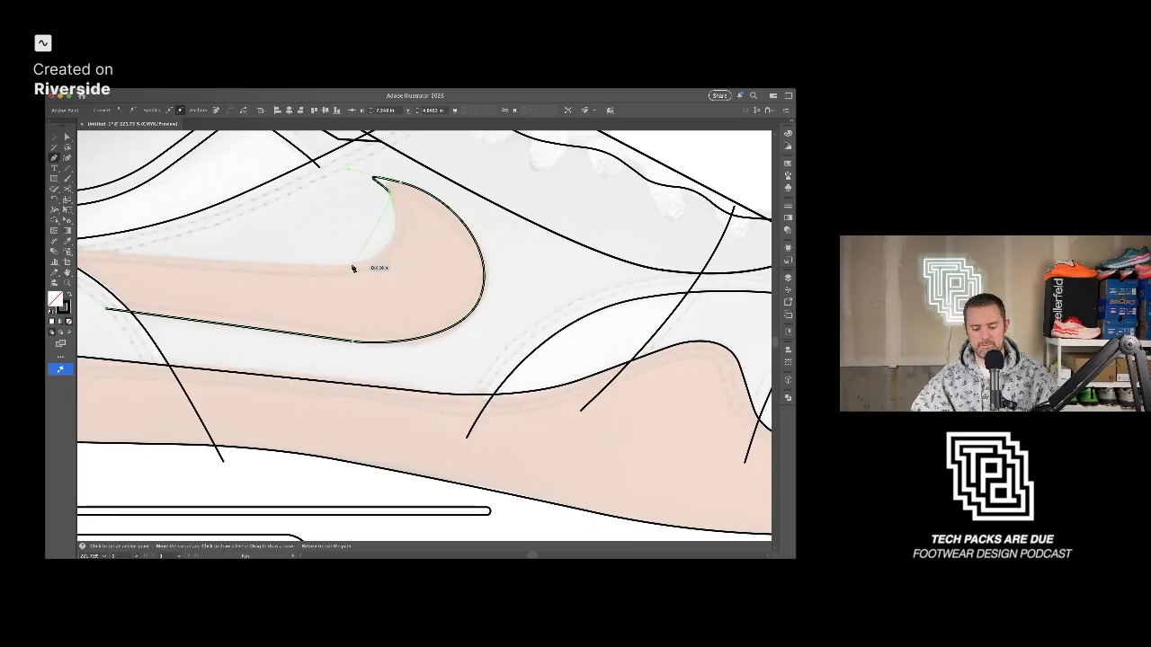
left_click_drag(349, 265, 489, 298)
left_click(263, 269)
left_click(345, 330)
key("a")
left_click(635, 319)
Pull the Swoosh's pointed tip in to a small rounded end and reshape the inner curve below it to match the photo.
scroll(636, 301, "up", 5)
left_click_drag(637, 275, 383, 378)
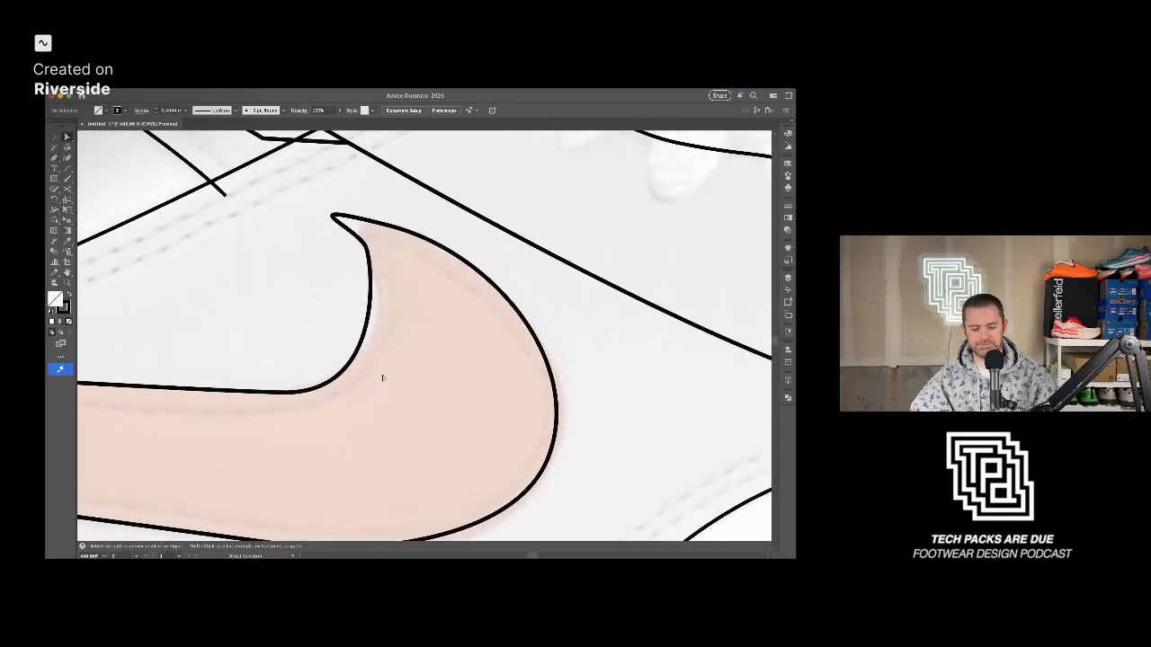
left_click(332, 216)
left_click_drag(282, 201, 353, 218)
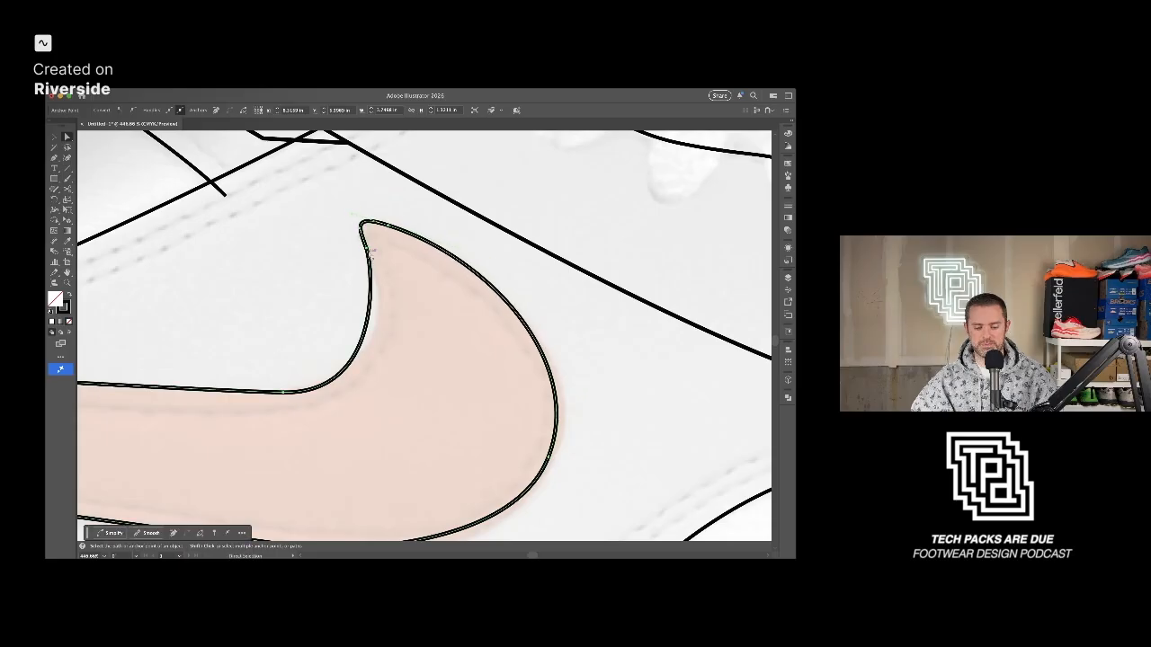
left_click_drag(375, 268, 391, 300)
left_click(399, 230)
left_click(387, 225)
left_click_drag(353, 215, 357, 231)
left_click(427, 327)
left_click(364, 359)
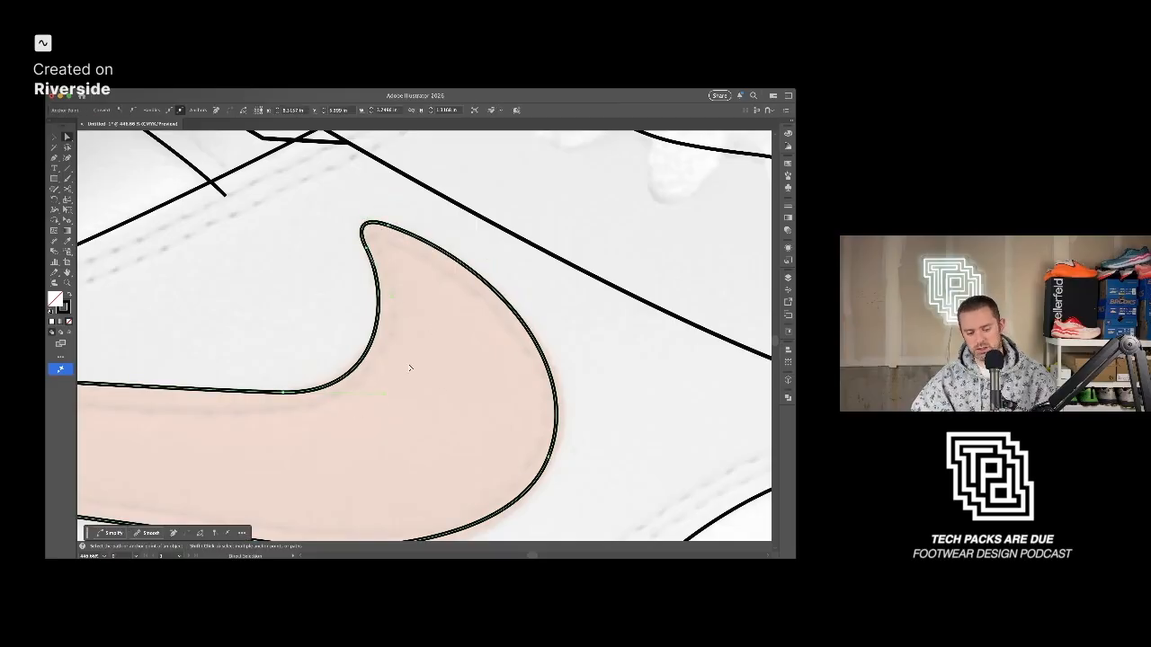
Fine-tune the curve handles along the Swoosh's rounded front and lower edge to follow the photo.
scroll(410, 368, "down", 2)
scroll(384, 362, "up", 1)
left_click(431, 371)
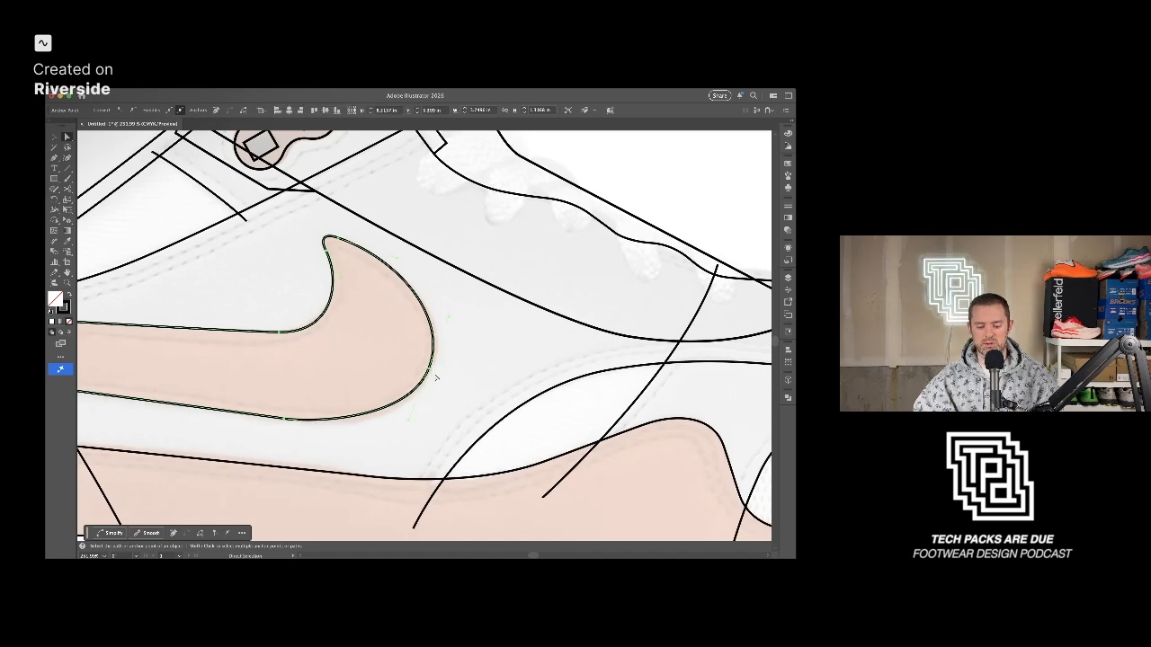
left_click_drag(451, 317, 450, 313)
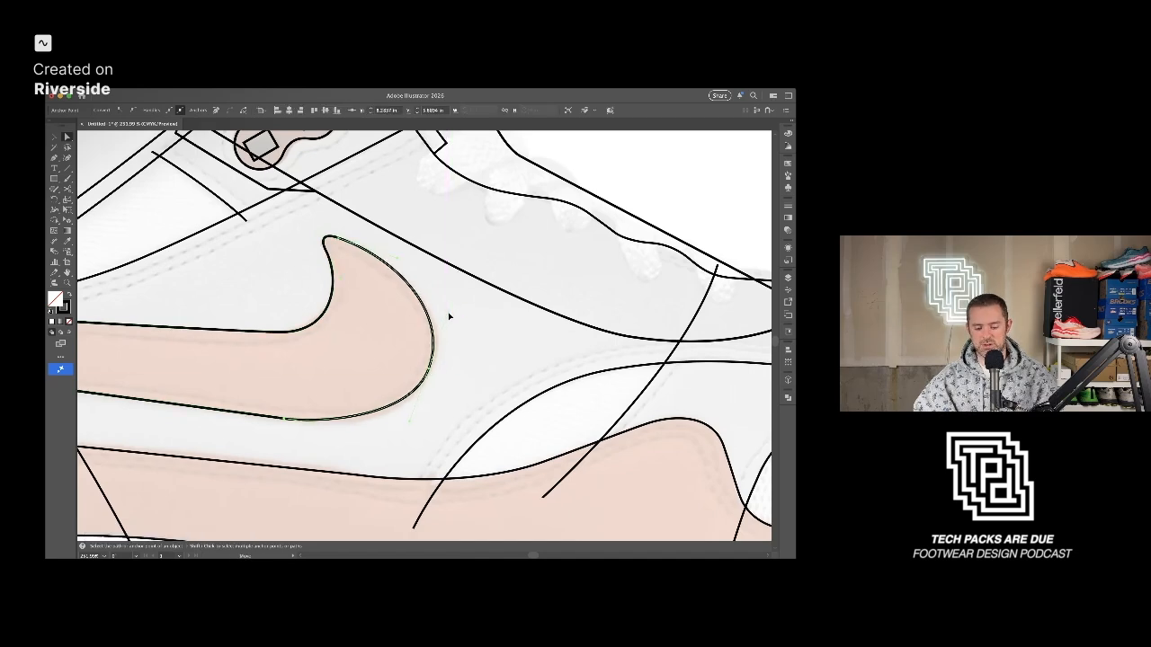
left_click(323, 428)
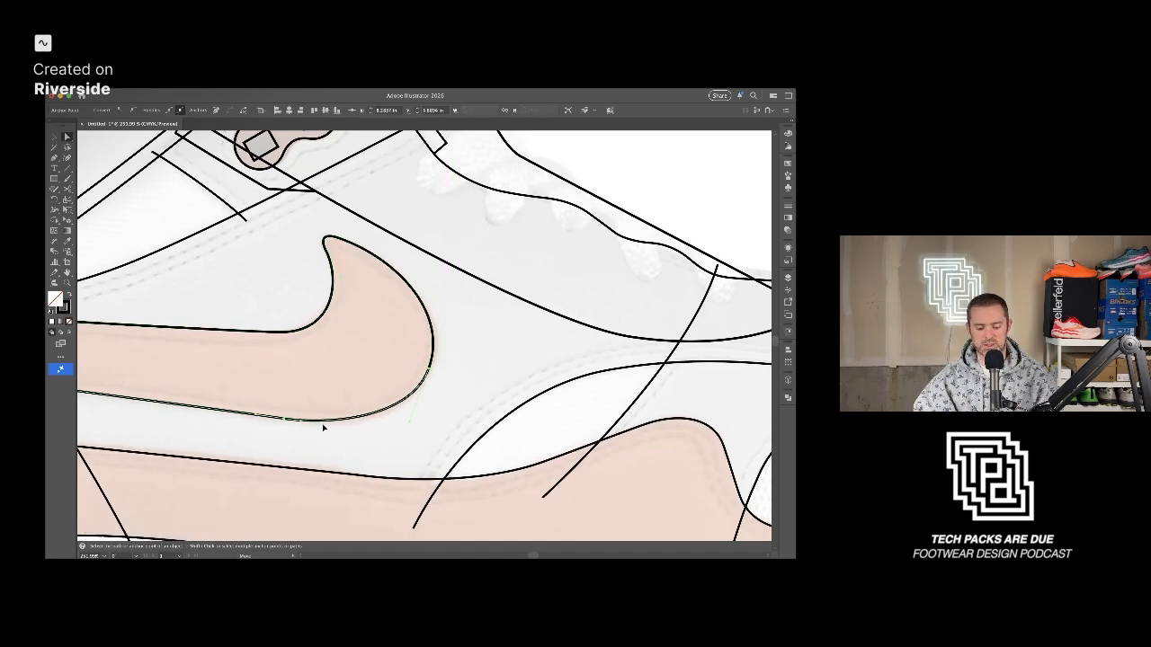
left_click_drag(332, 422, 418, 336)
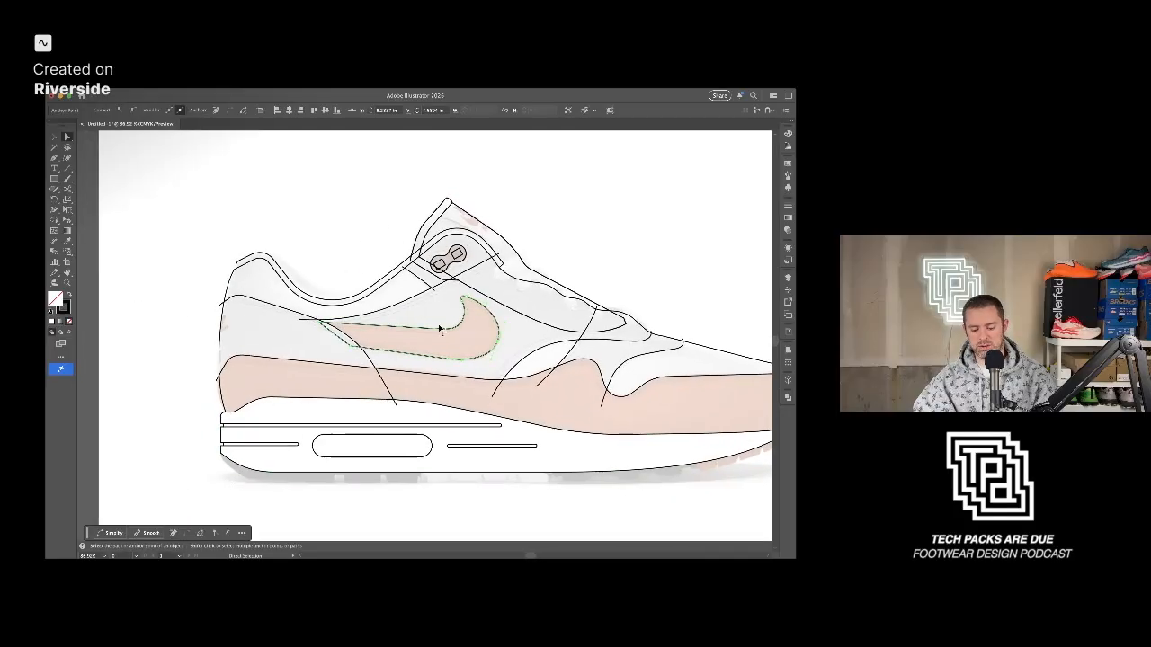
scroll(559, 256, "up", 3)
left_click(565, 249)
key("v")
scroll(565, 249, "down", 3)
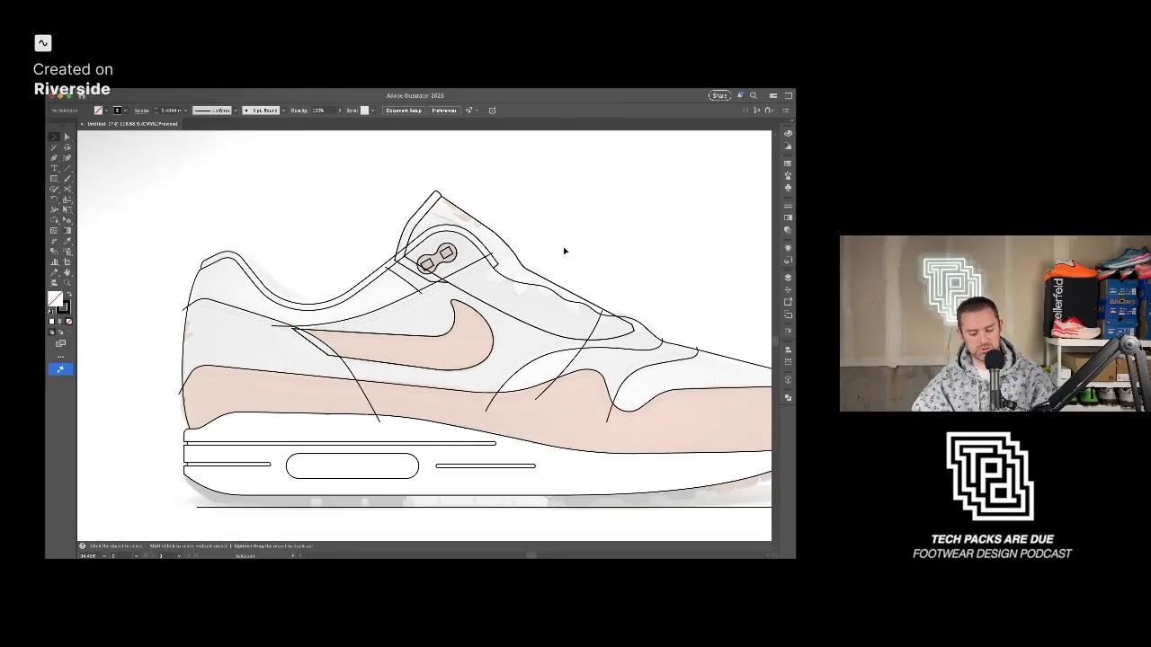
left_click_drag(593, 258, 484, 251)
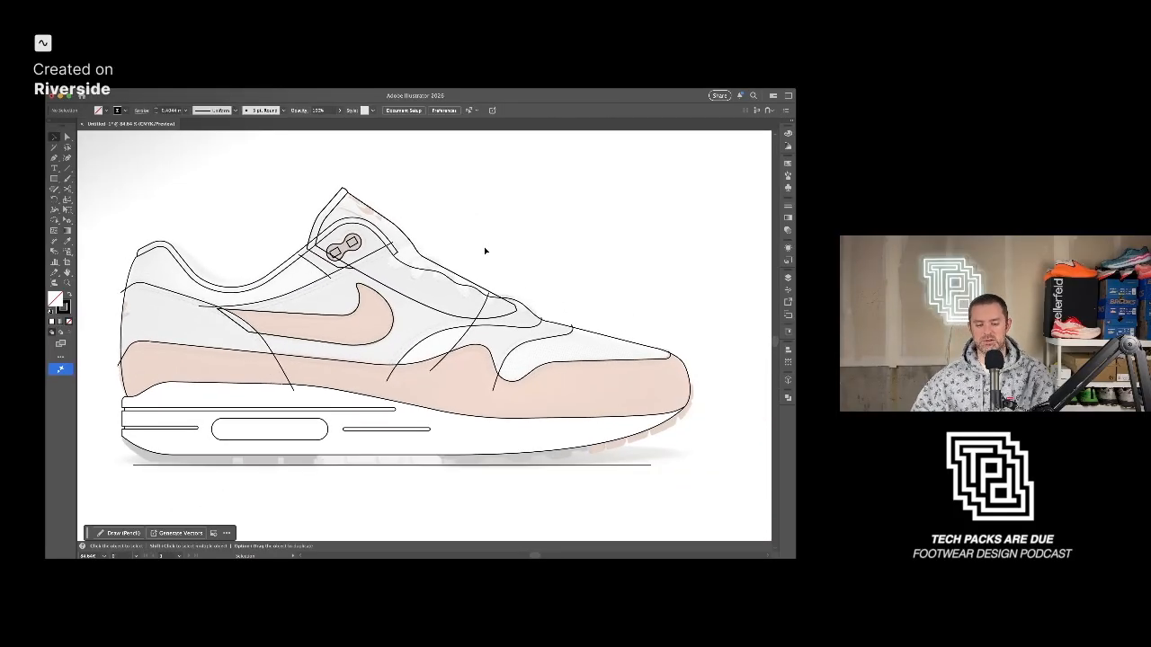
scroll(514, 237, "down", 1)
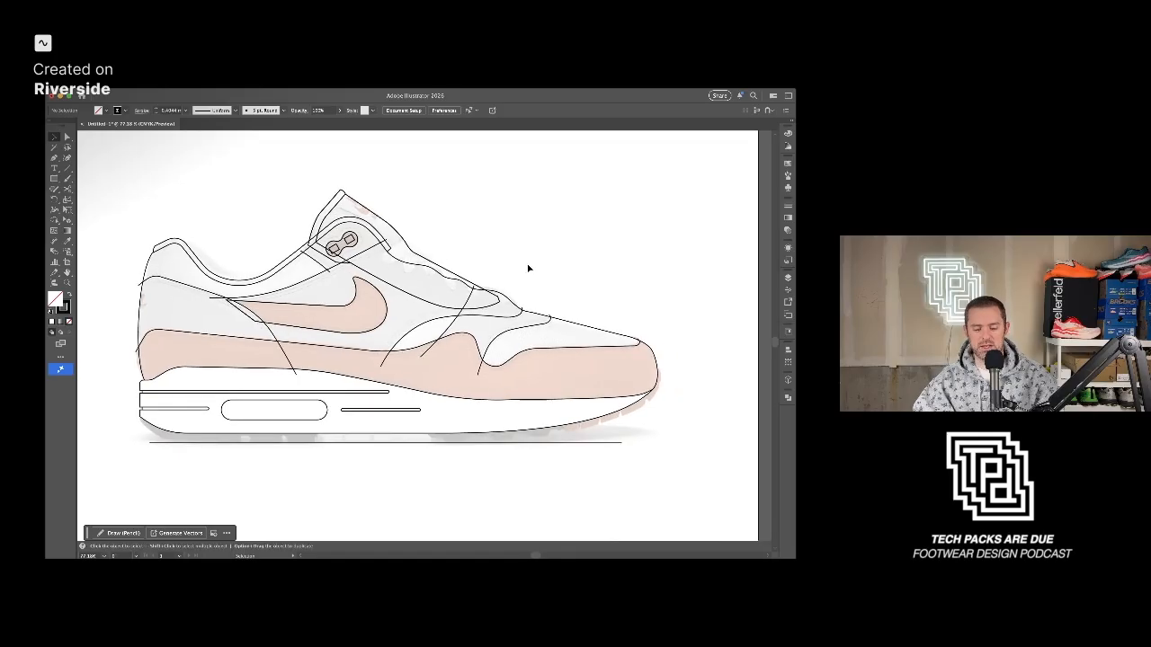
scroll(528, 267, "down", 1)
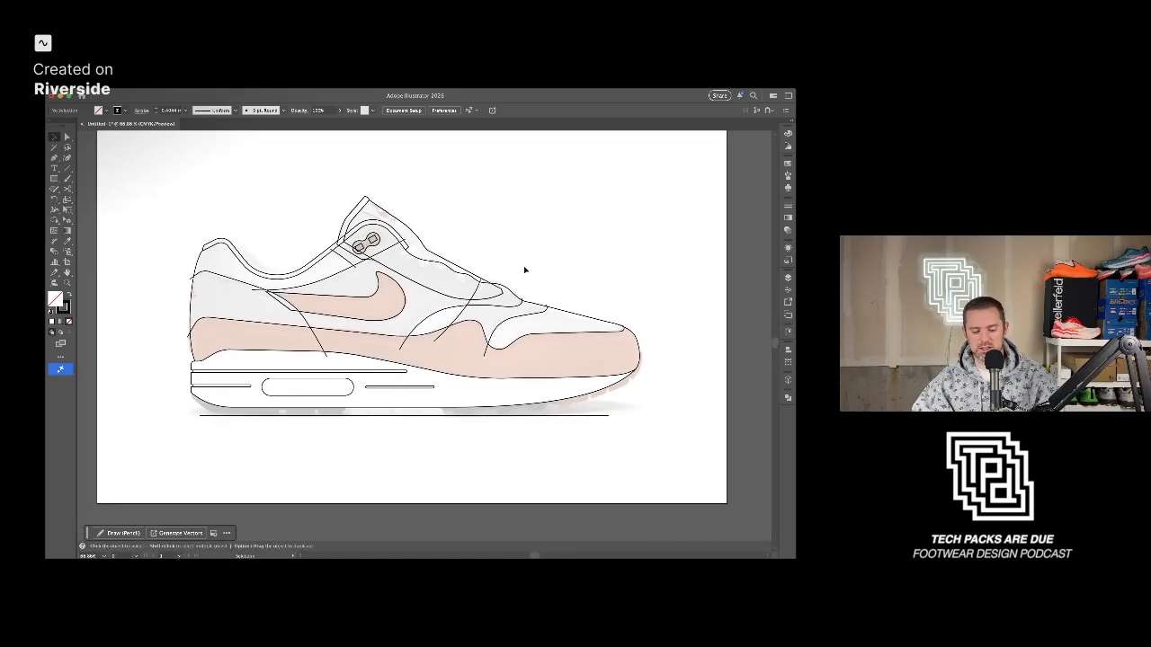
scroll(524, 269, "up", 2)
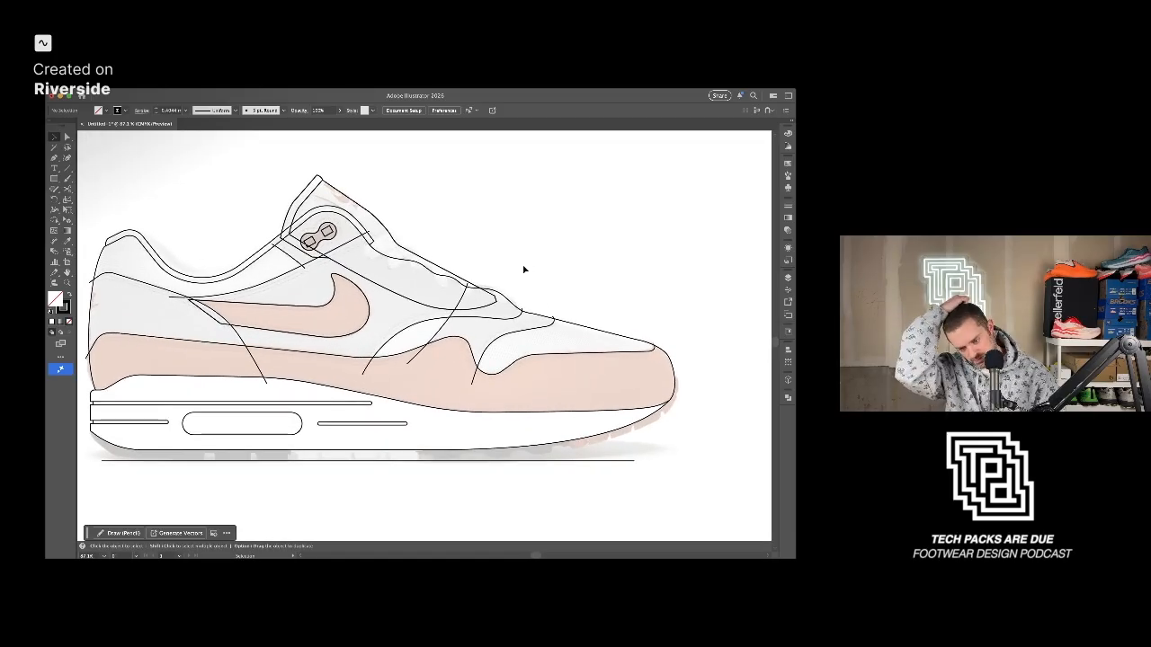
Copy the upper's outline and the mudguard's top line onto the empty canvas beside the artboard.
left_click_drag(461, 246, 468, 245)
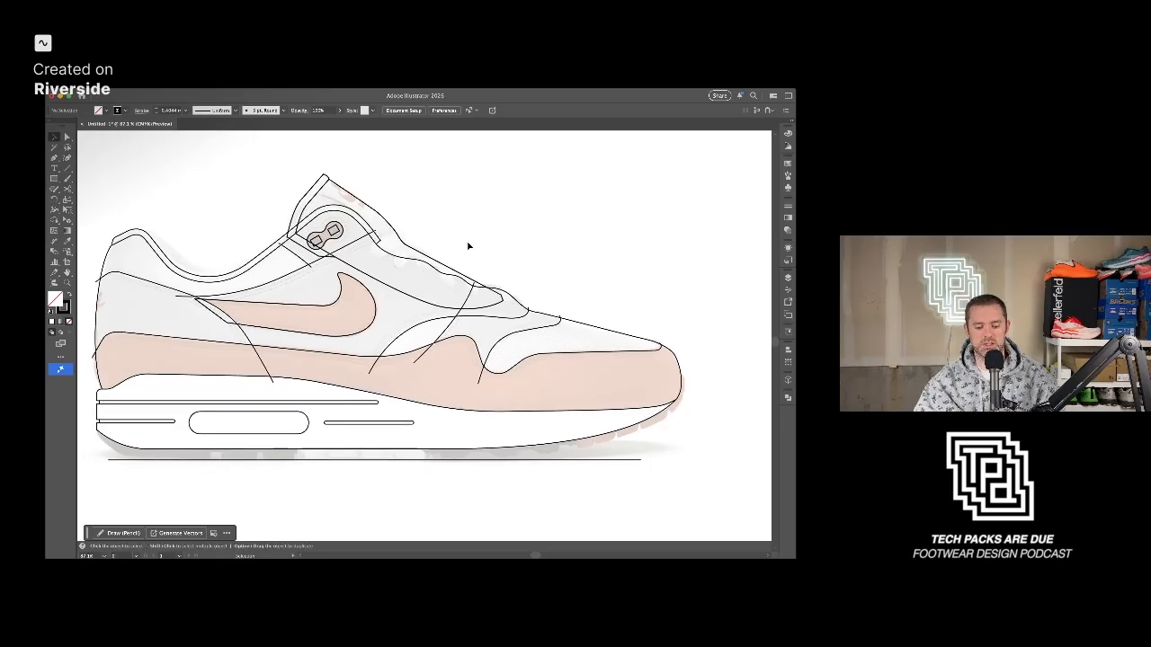
scroll(468, 246, "left", 3)
left_click(617, 311)
scroll(617, 310, "down", 2)
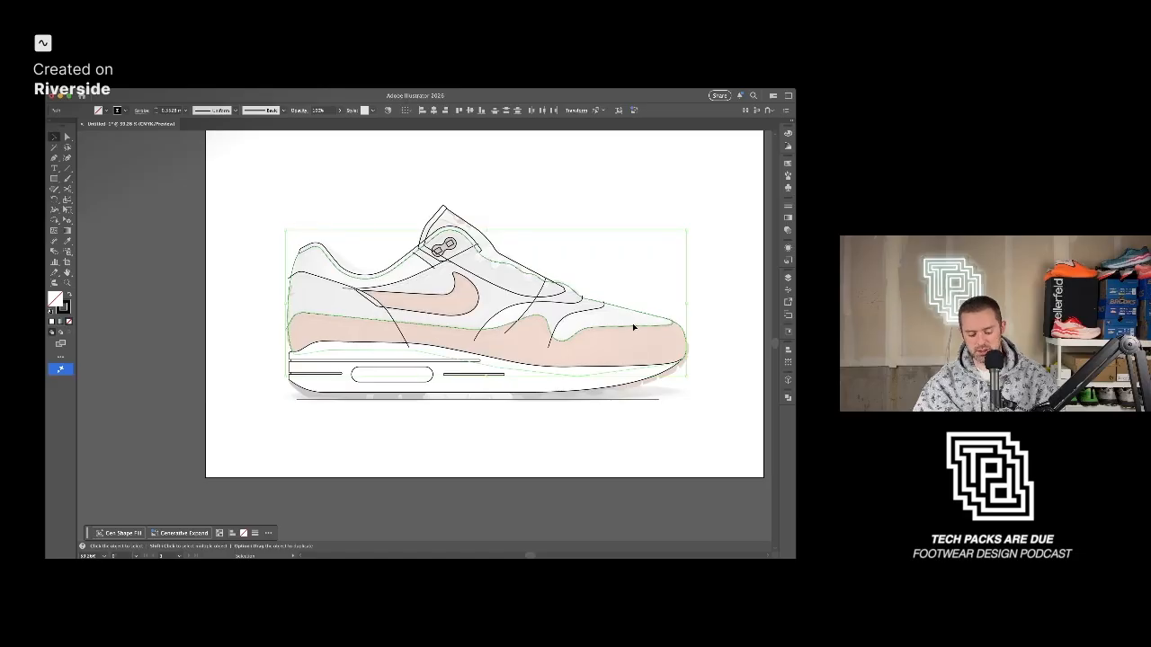
left_click_drag(633, 322, 229, 343)
scroll(329, 432, "left", 5)
left_click(361, 439)
left_click_drag(451, 437, 433, 450)
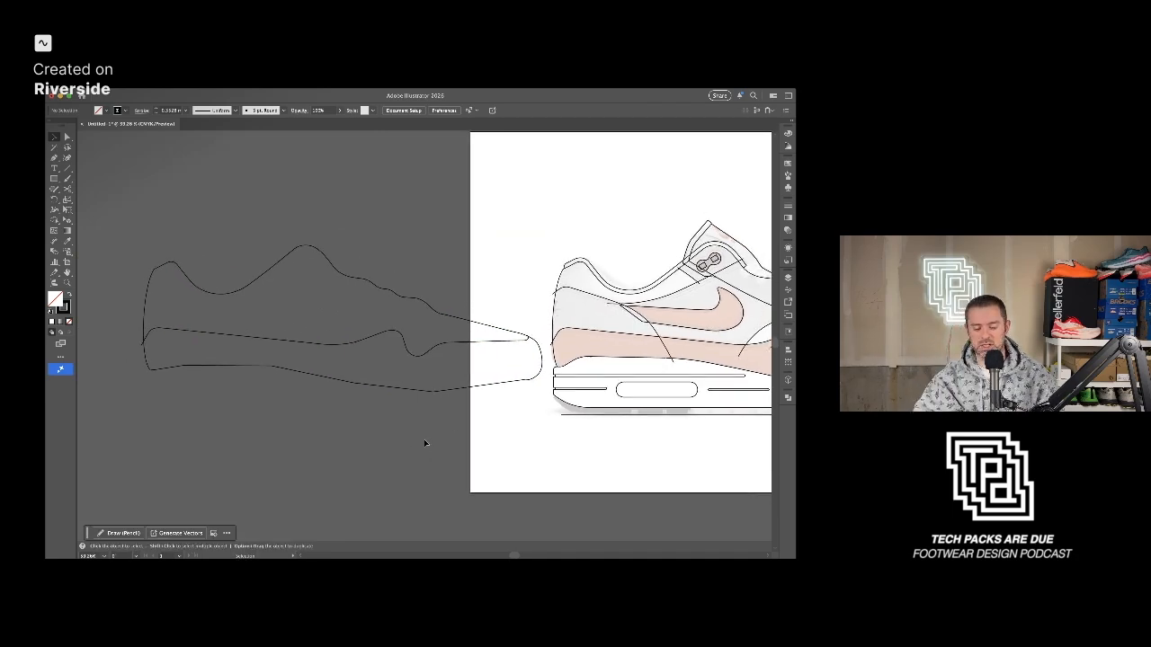
Use Shape Builder on the copied paths to remove the region above the mudguard line, leaving only the closed mudguard shape.
left_click(417, 298)
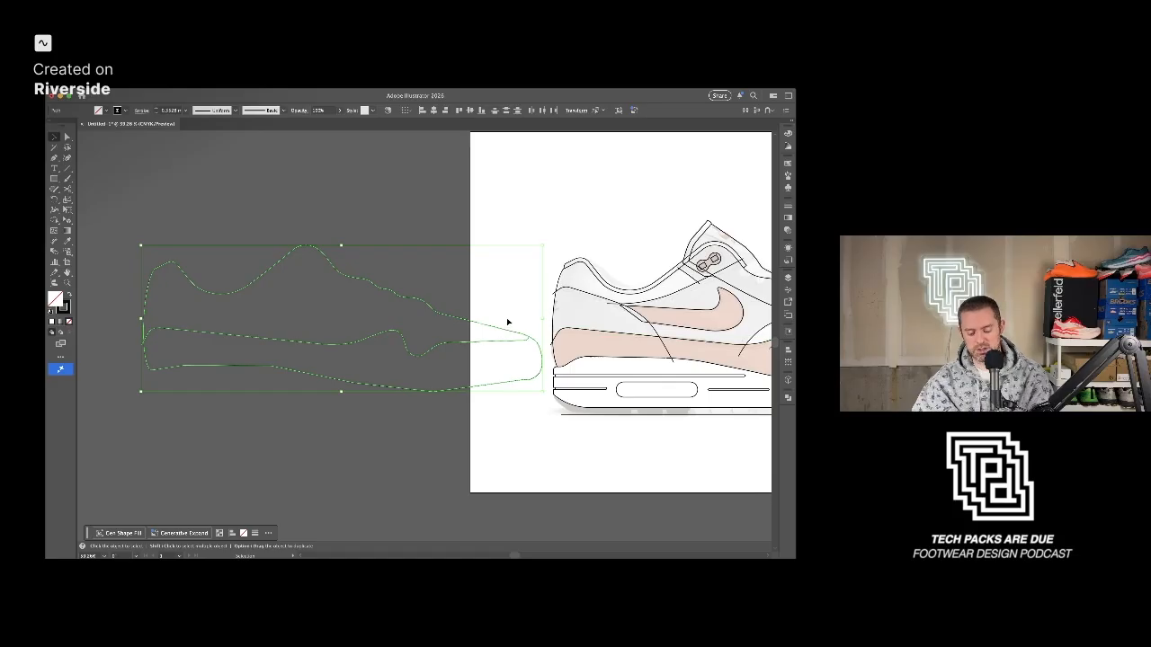
key("shift+m")
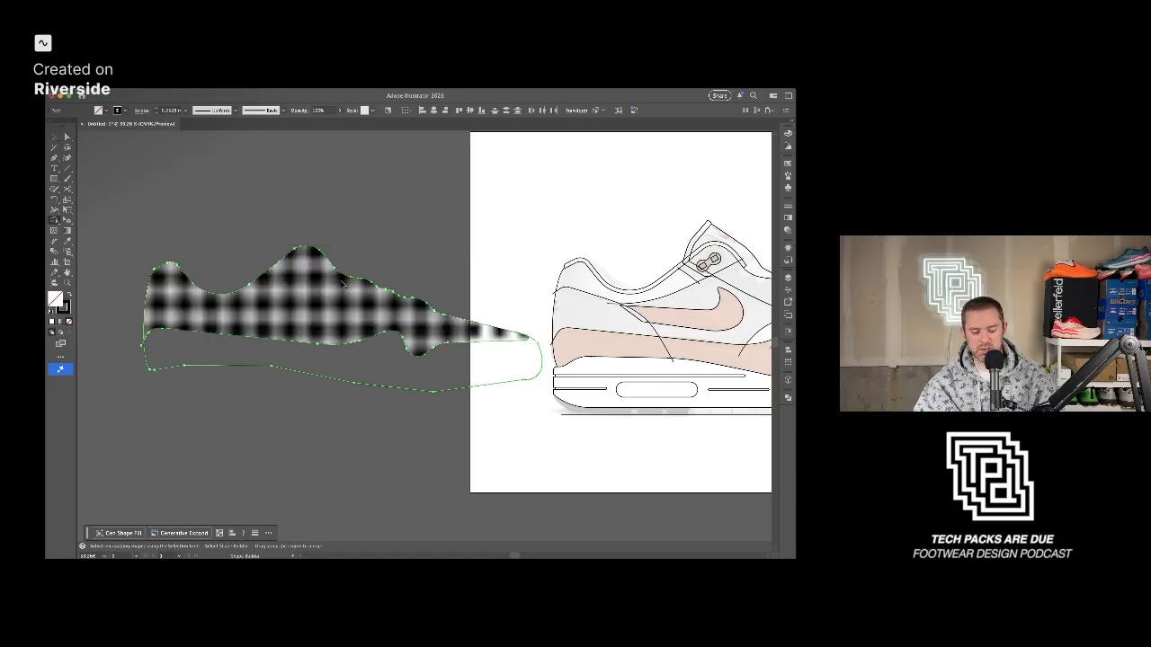
left_click(319, 310, "alt")
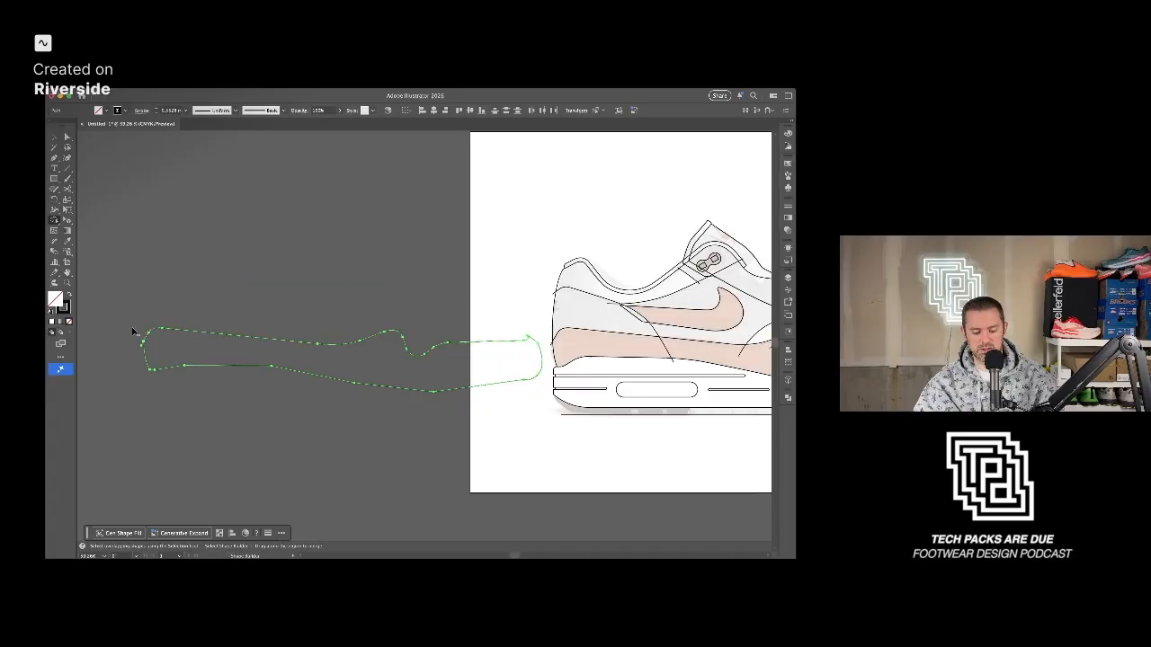
scroll(540, 338, "up", 5)
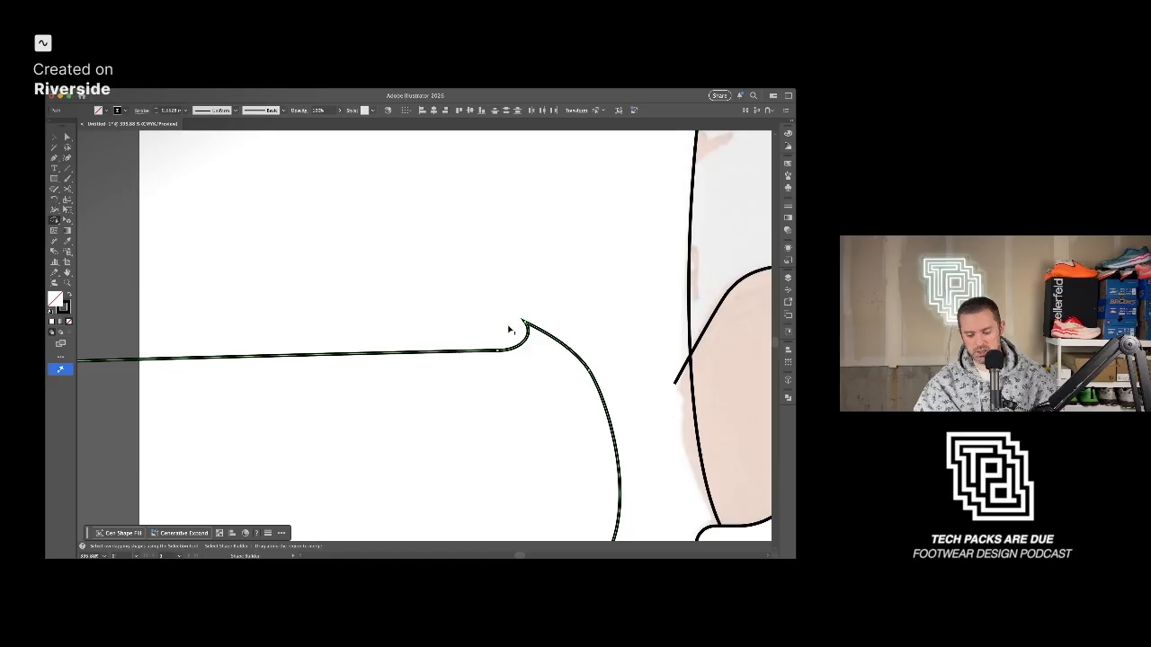
scroll(469, 338, "down", 5)
left_click_drag(313, 400, 692, 387)
left_click_drag(291, 398, 748, 396)
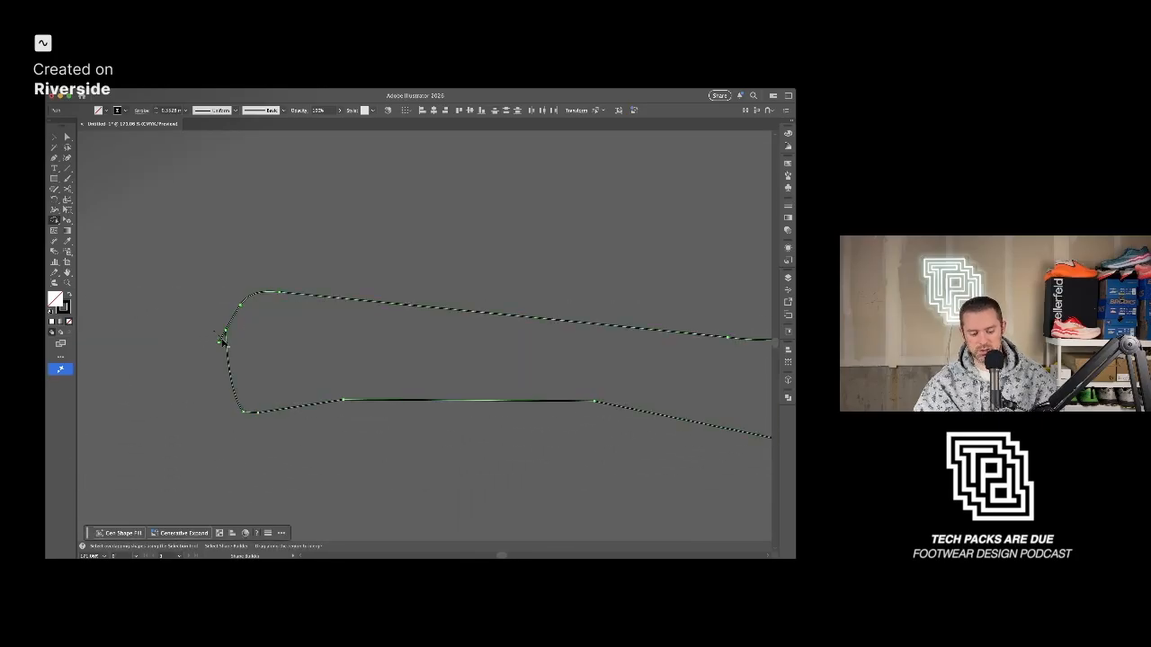
left_click_drag(550, 370, 285, 338)
scroll(335, 343, "down", 3)
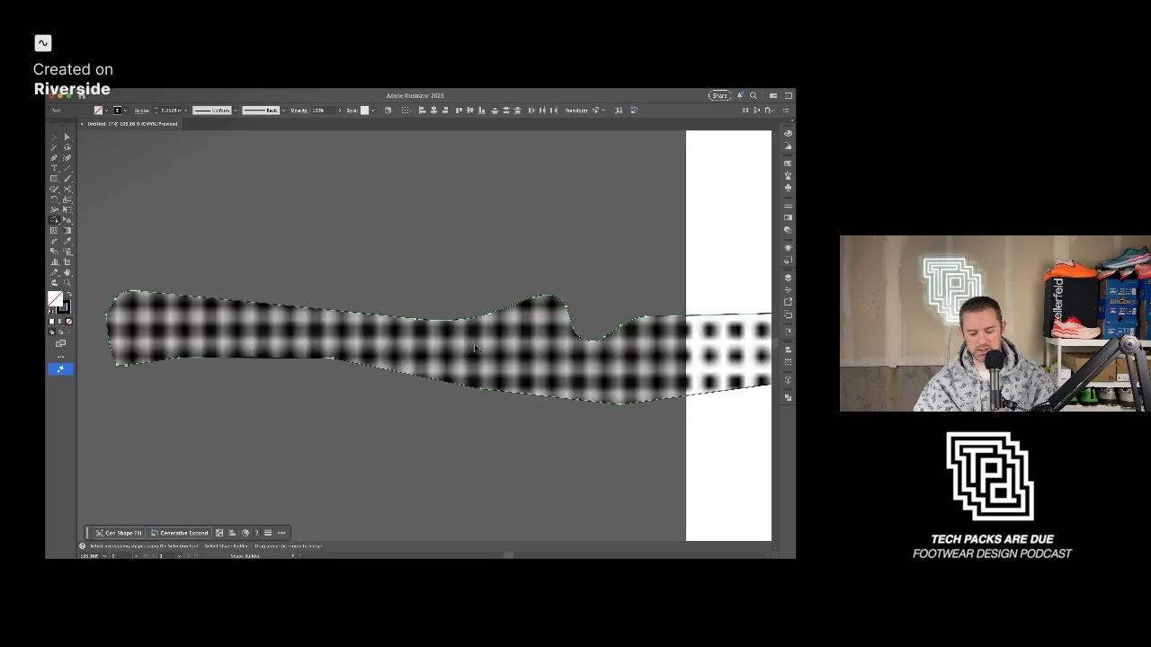
scroll(563, 360, "down", 4)
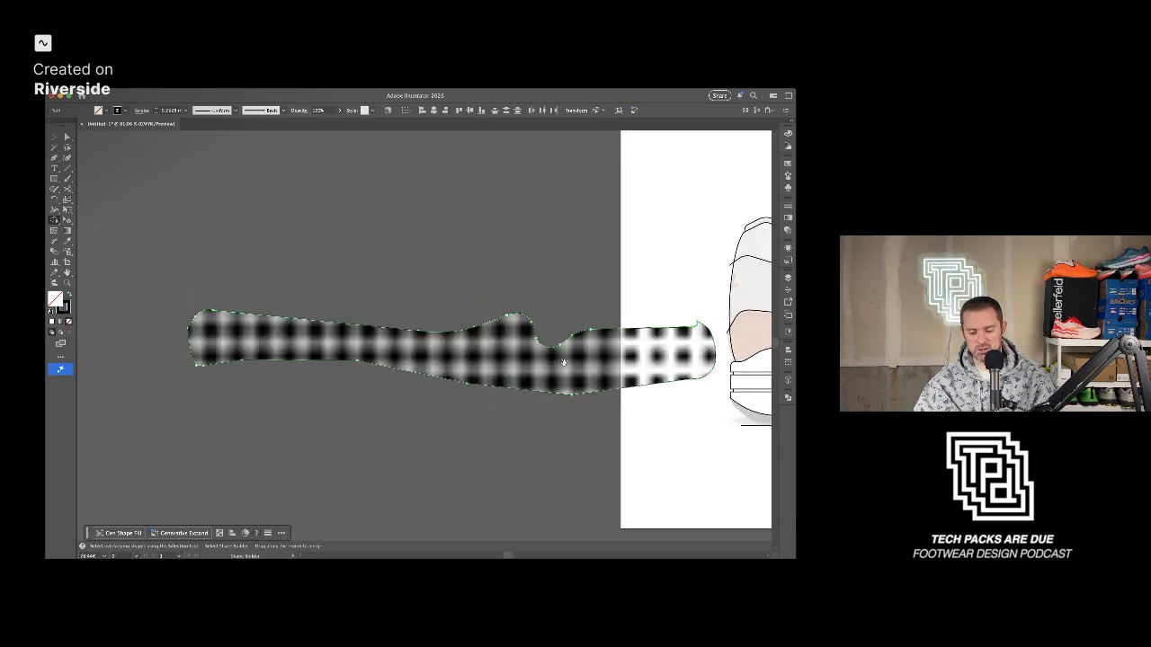
left_click_drag(540, 367, 493, 378)
key("v")
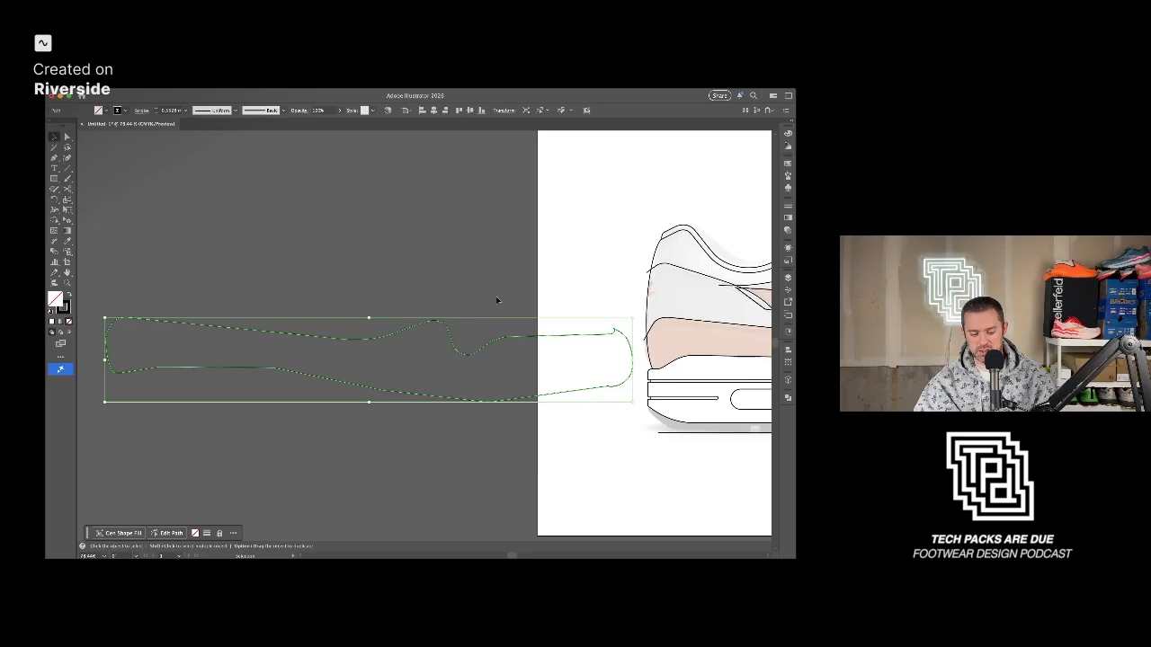
left_click(497, 296)
Move the closed mudguard shape back onto the sneaker, aligned with its traced outline.
scroll(510, 328, "down", 4)
left_click_drag(530, 339, 467, 313)
scroll(544, 408, "down", 3)
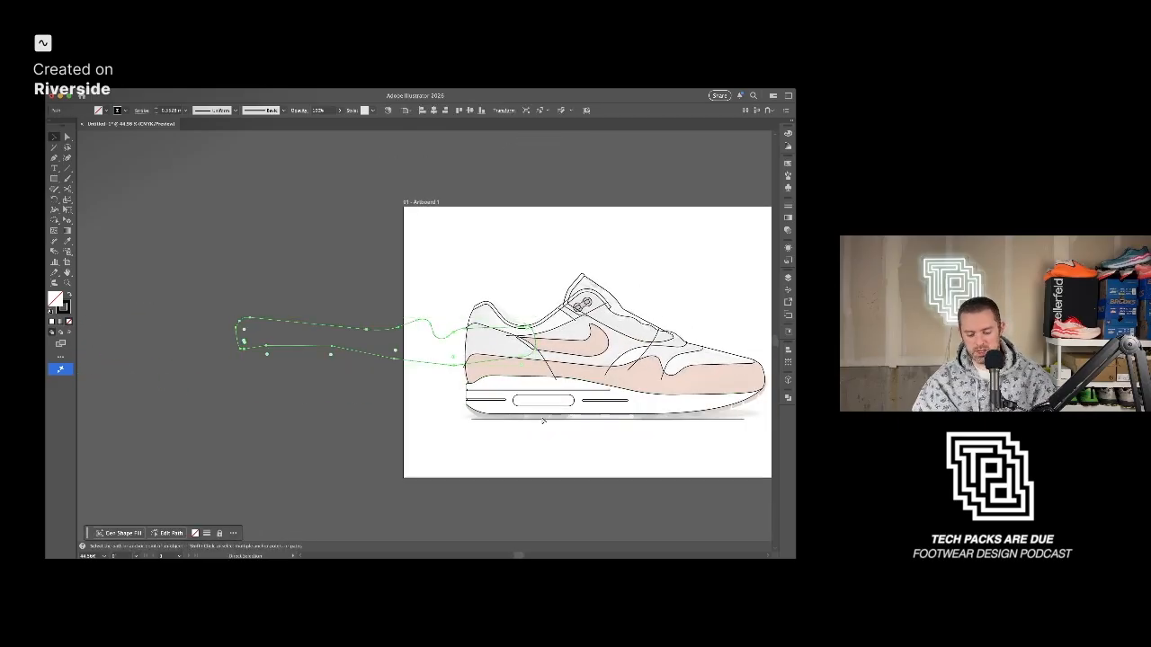
scroll(530, 421, "up", 5)
scroll(449, 423, "down", 4)
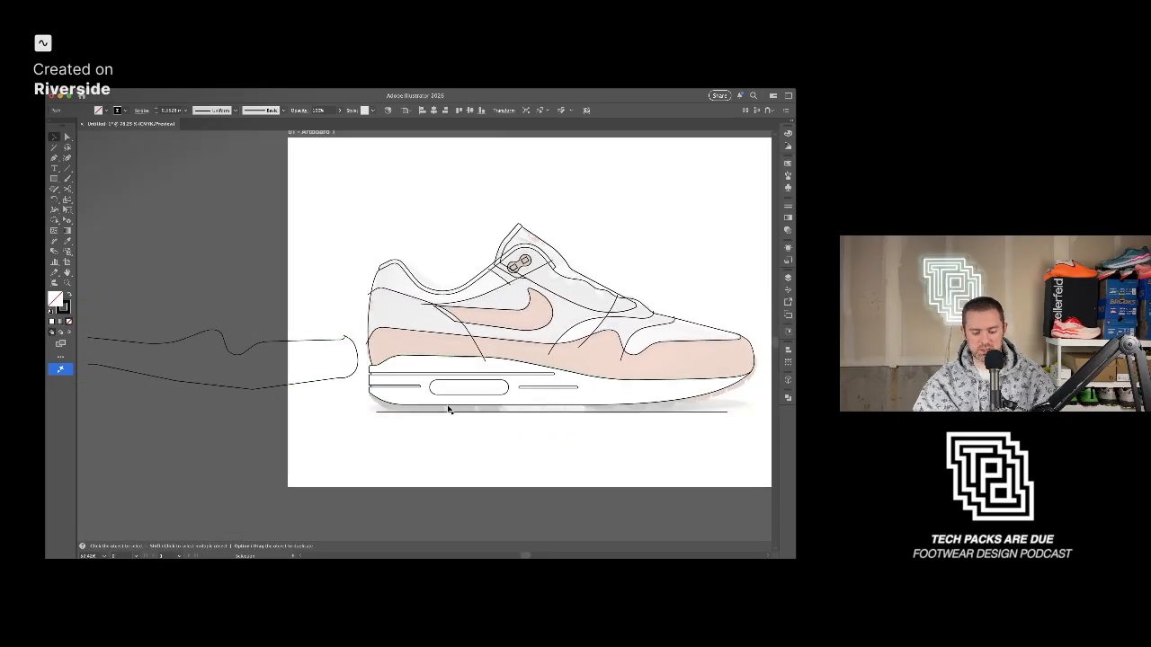
left_click(324, 360)
left_click_drag(324, 358, 646, 361)
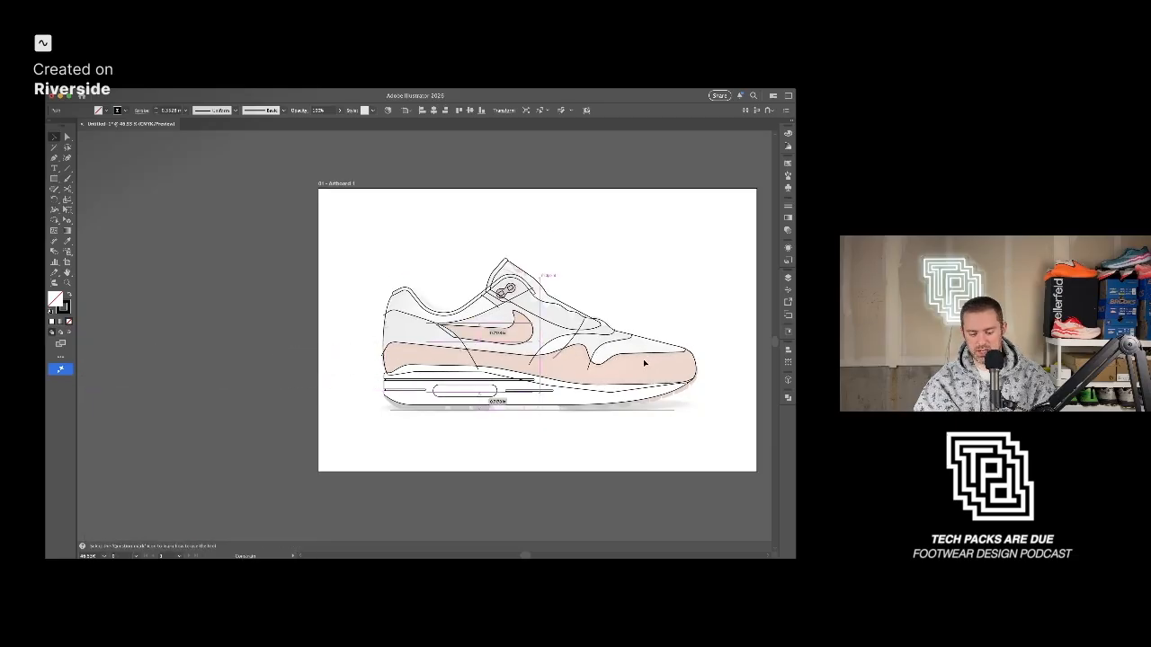
Delete the original open mudguard line that the closed shape replaces.
scroll(359, 329, "up", 6)
left_click(364, 323)
key("Delete")
scroll(433, 373, "down", 5)
Fill the mudguard shape with red and send it behind the midsole.
left_click(277, 362)
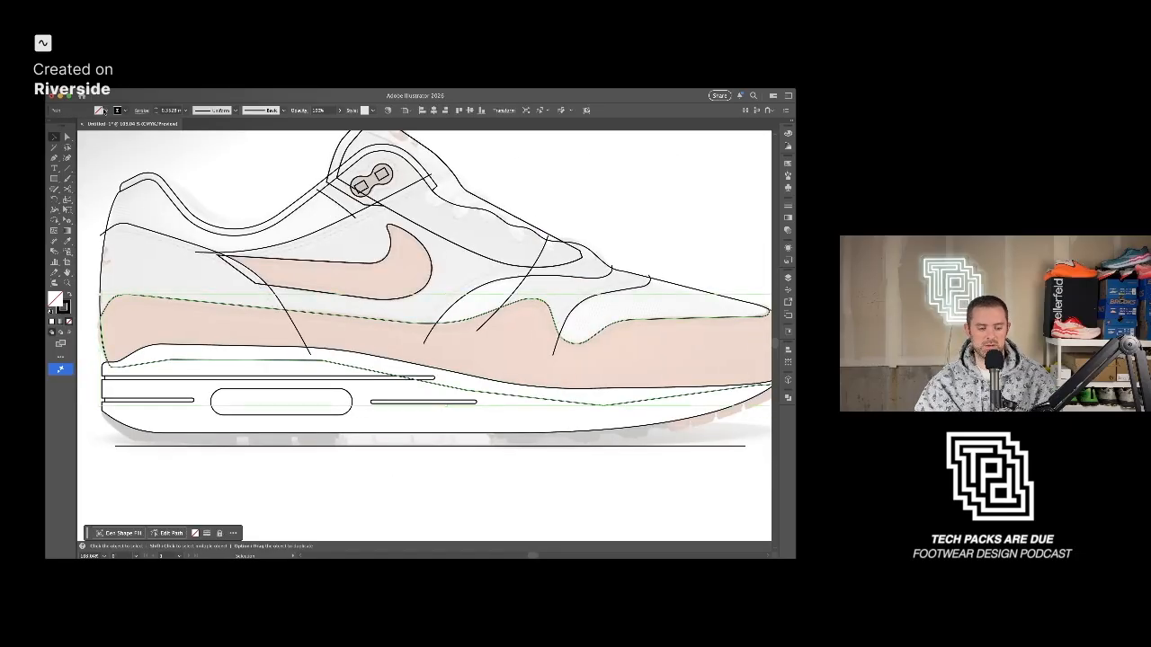
left_click(133, 155)
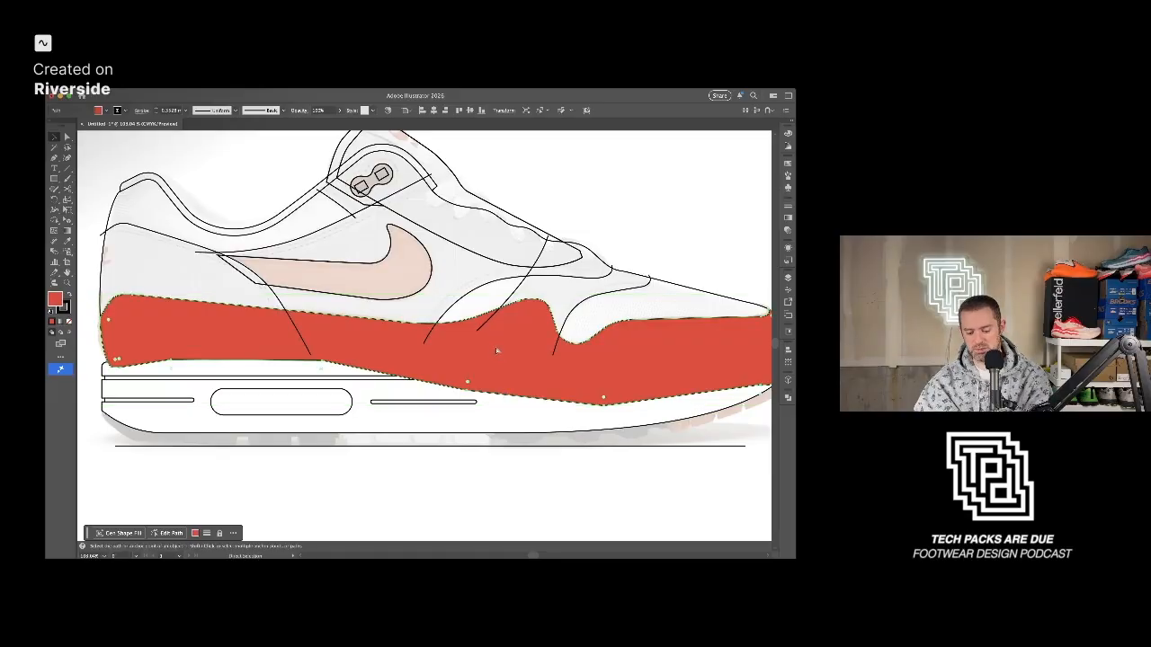
key("super+bracketleft")
scroll(504, 360, "down", 3)
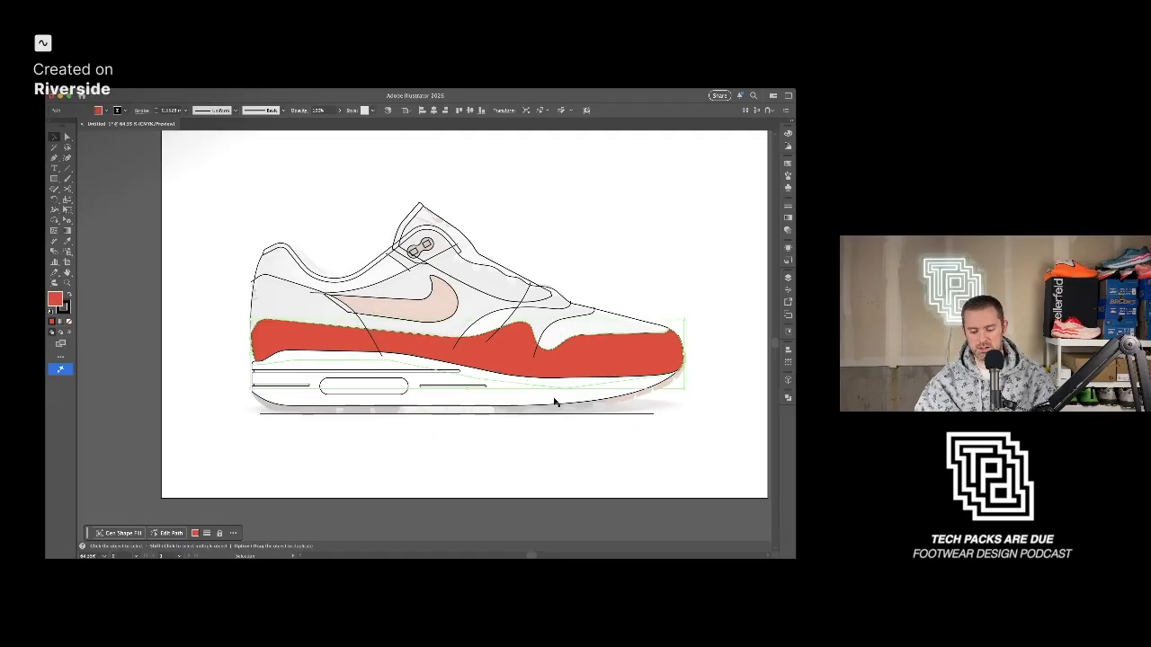
left_click(566, 441)
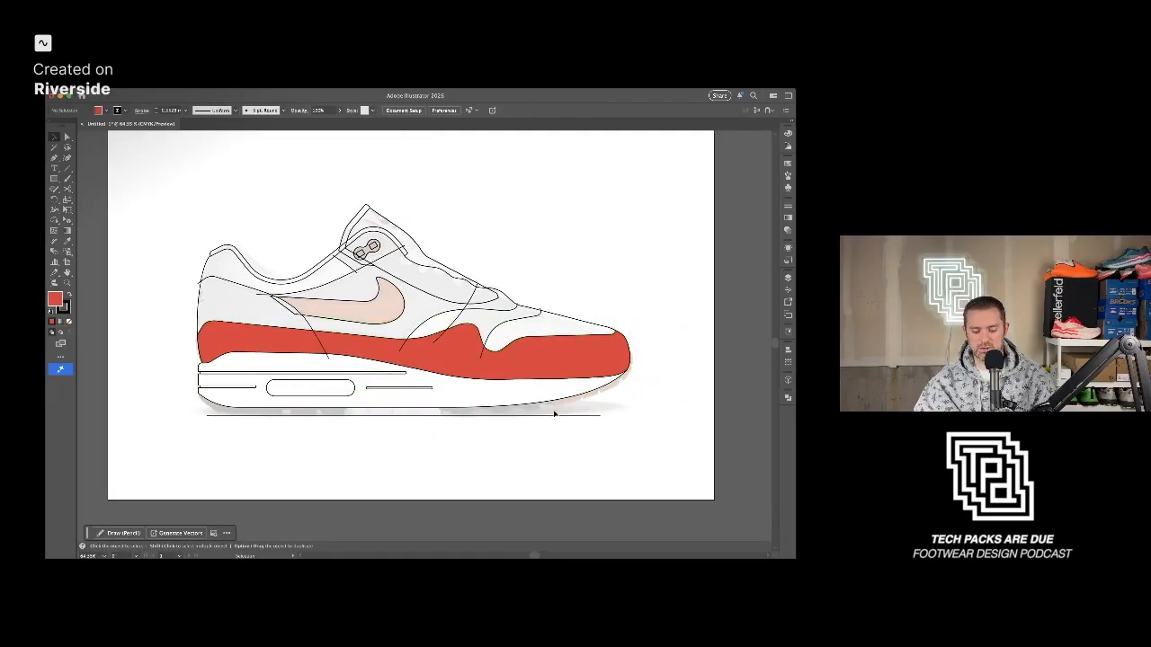
Copy the upper's outline, the two forefoot overlay lines and the red mudguard together onto the empty canvas beside the artboard.
scroll(555, 414, "up", 1)
left_click(552, 298)
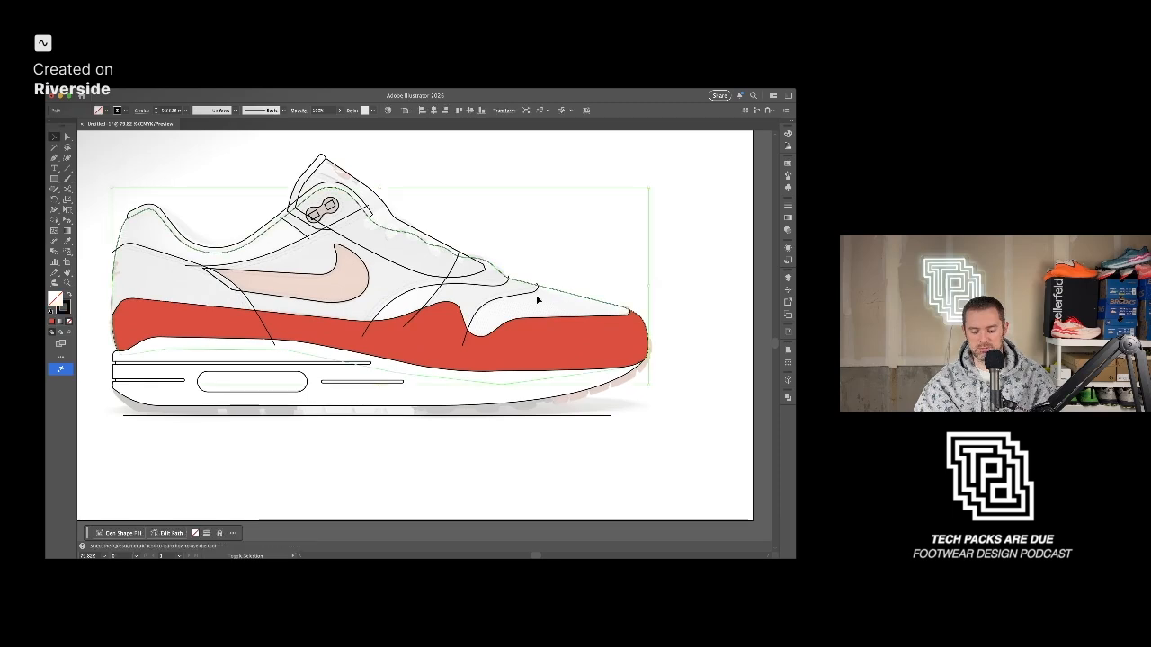
left_click(476, 319)
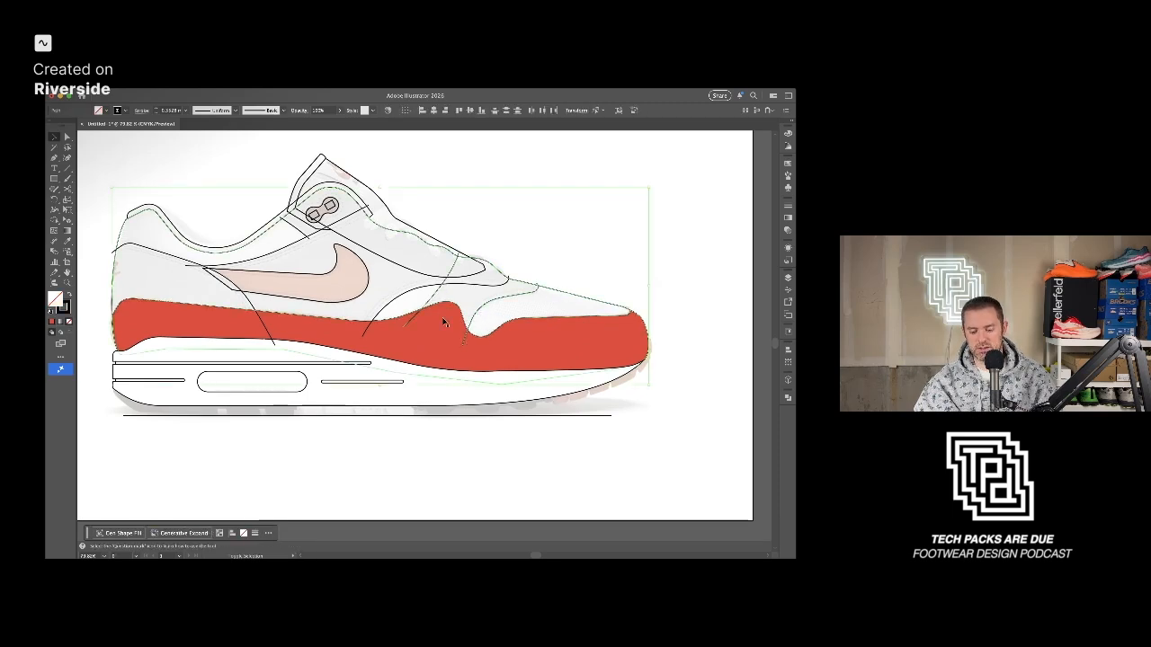
scroll(443, 322, "down", 2)
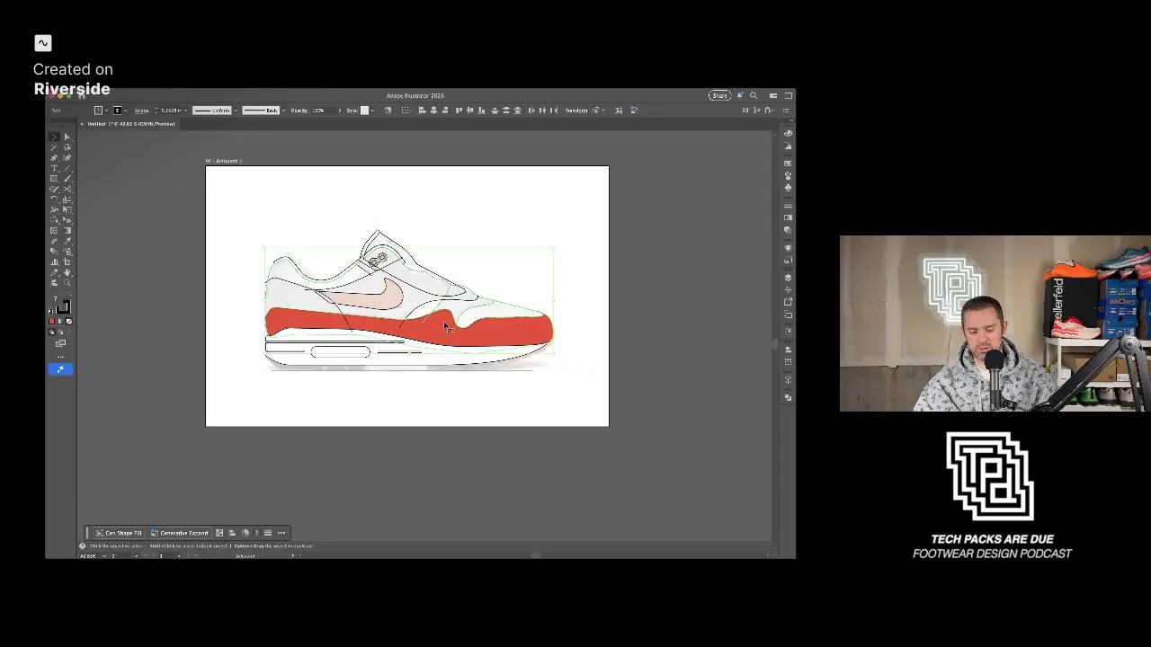
left_click_drag(446, 331, 150, 321)
scroll(184, 400, "up", 2)
left_click_drag(138, 398, 382, 478)
scroll(410, 420, "up", 5)
left_click(412, 416)
left_click_drag(348, 203, 451, 354)
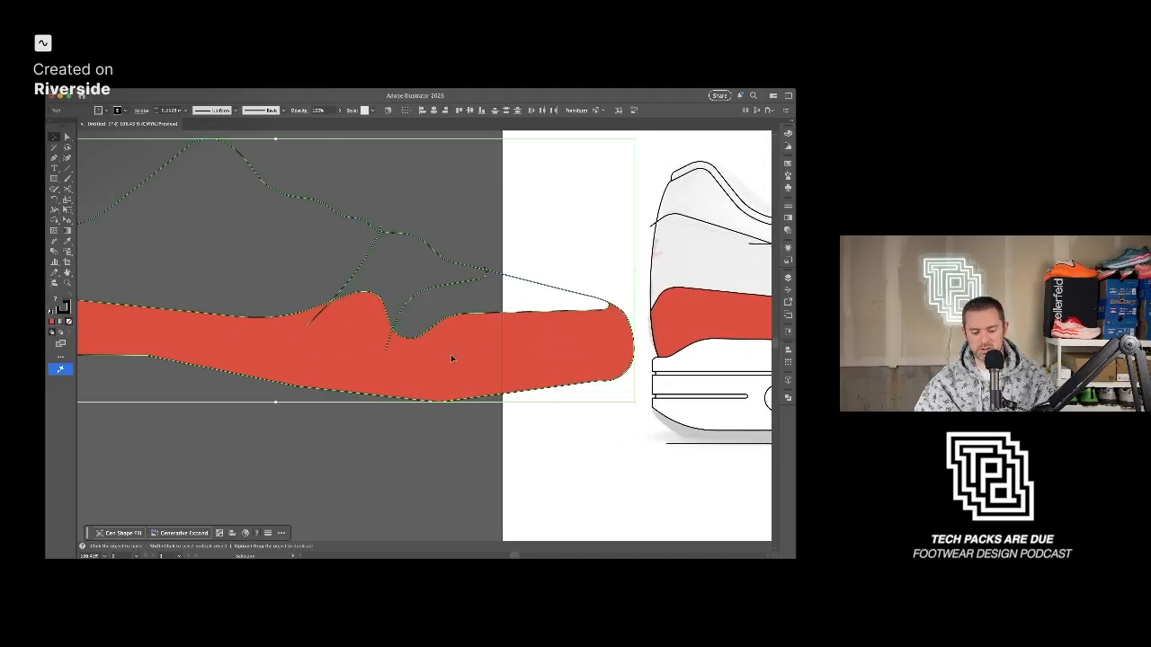
Use Shape Builder to make the forefoot panel between the two overlay lines a closed shape, and remove the surrounding regions and overhanging lines.
key("shift+m")
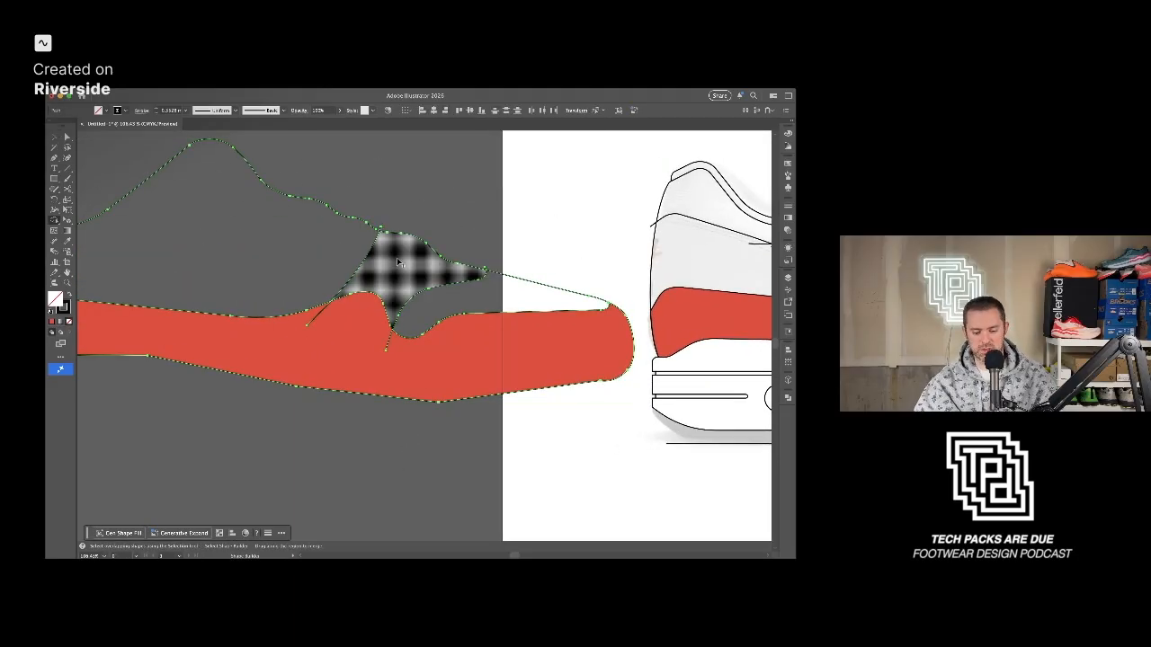
left_click(398, 263)
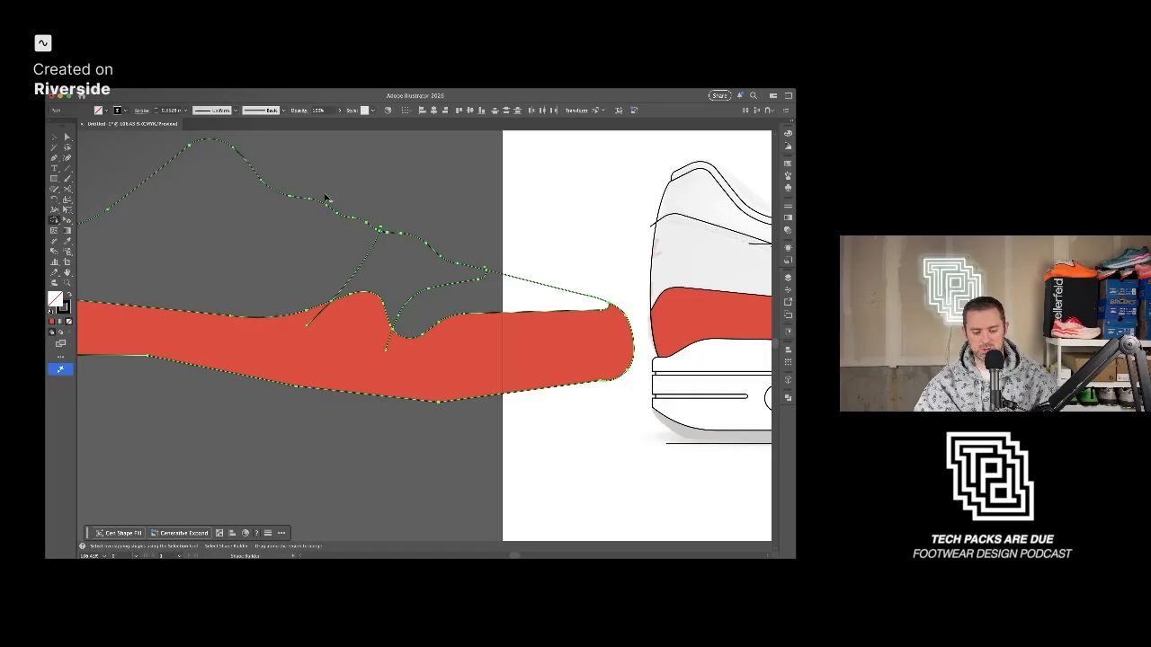
mouse_move(324, 199)
left_mouse_down()
mouse_move(240, 352)
mouse_move(242, 328)
left_mouse_up()
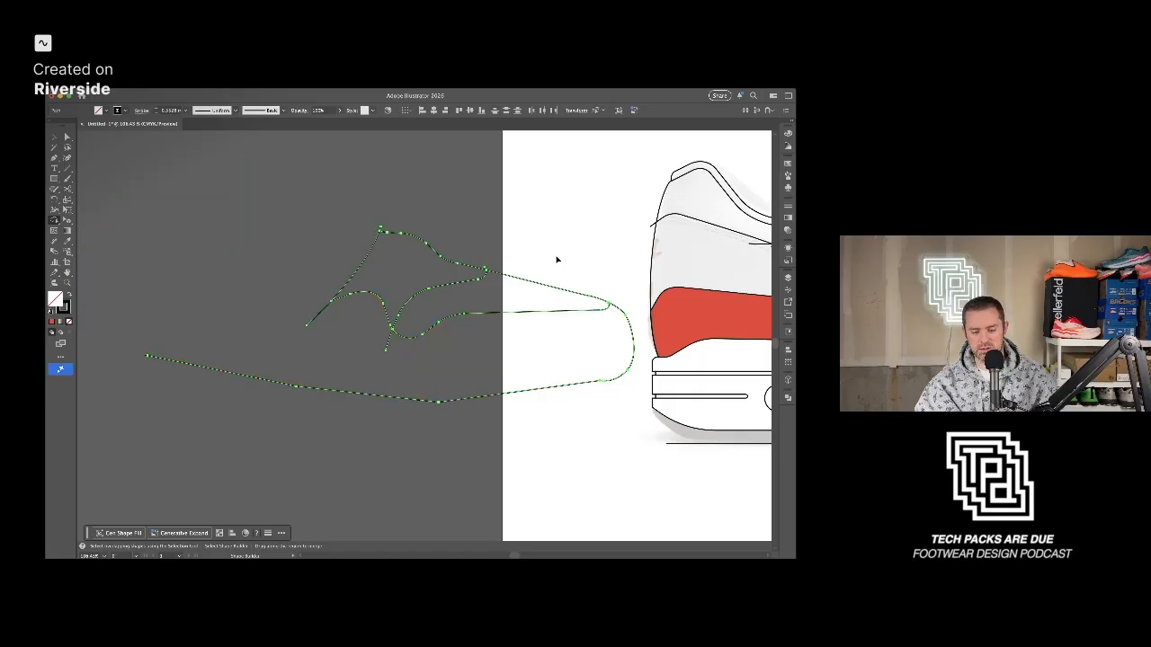
left_click_drag(512, 420, 510, 419)
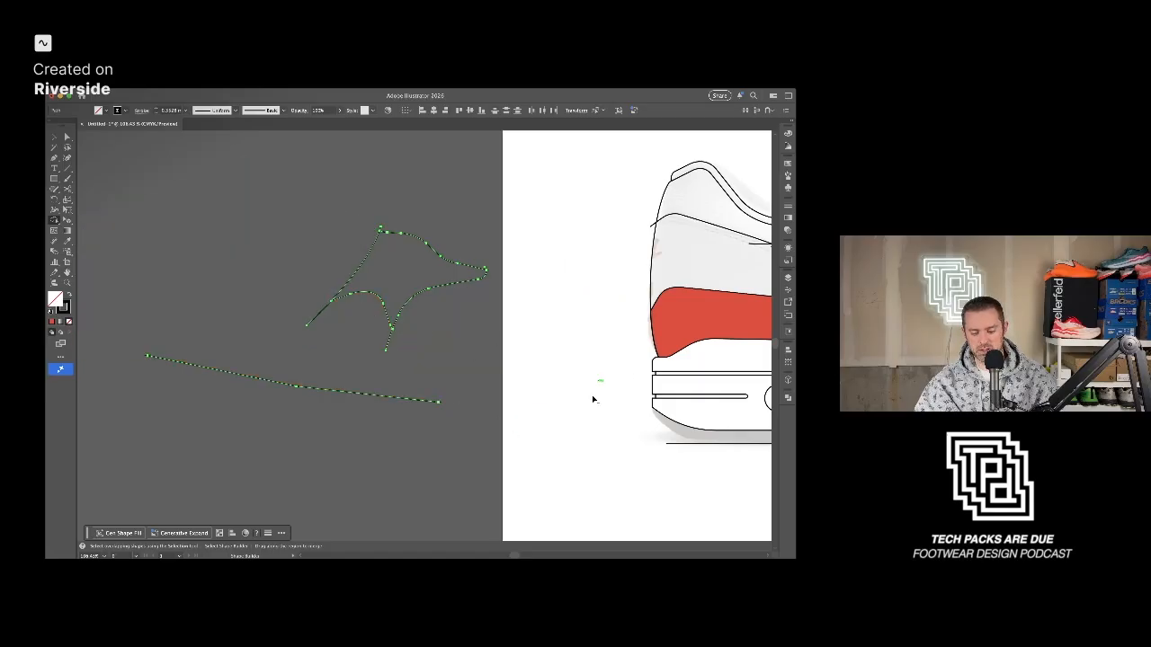
left_click_drag(340, 420, 338, 418)
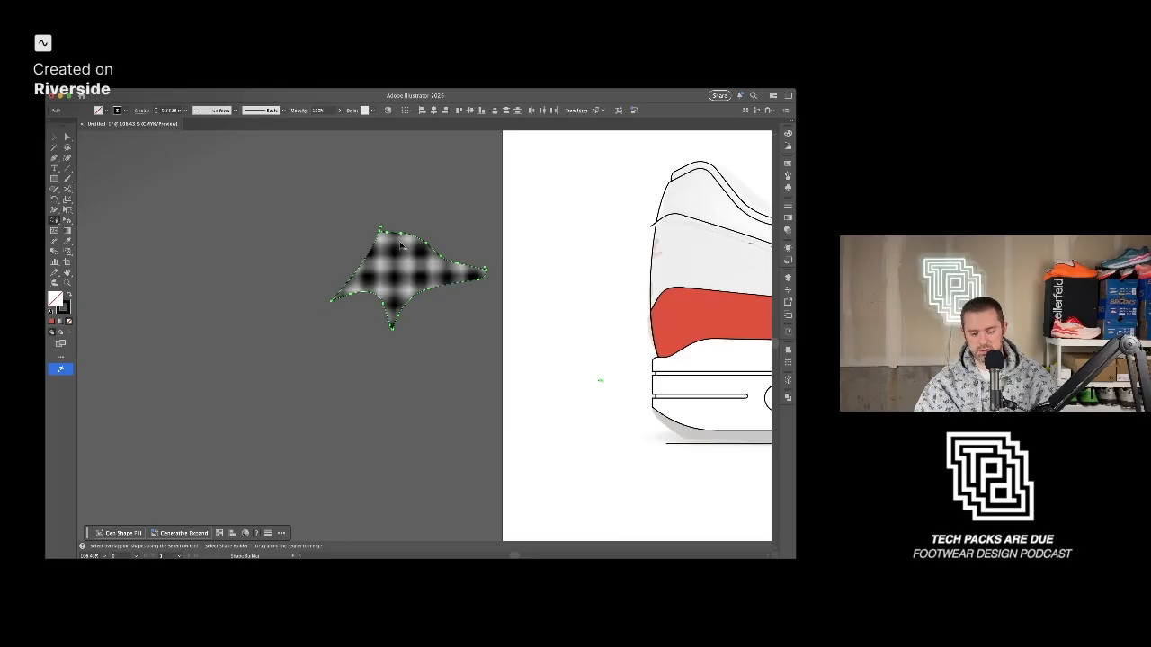
scroll(384, 230, "up", 5)
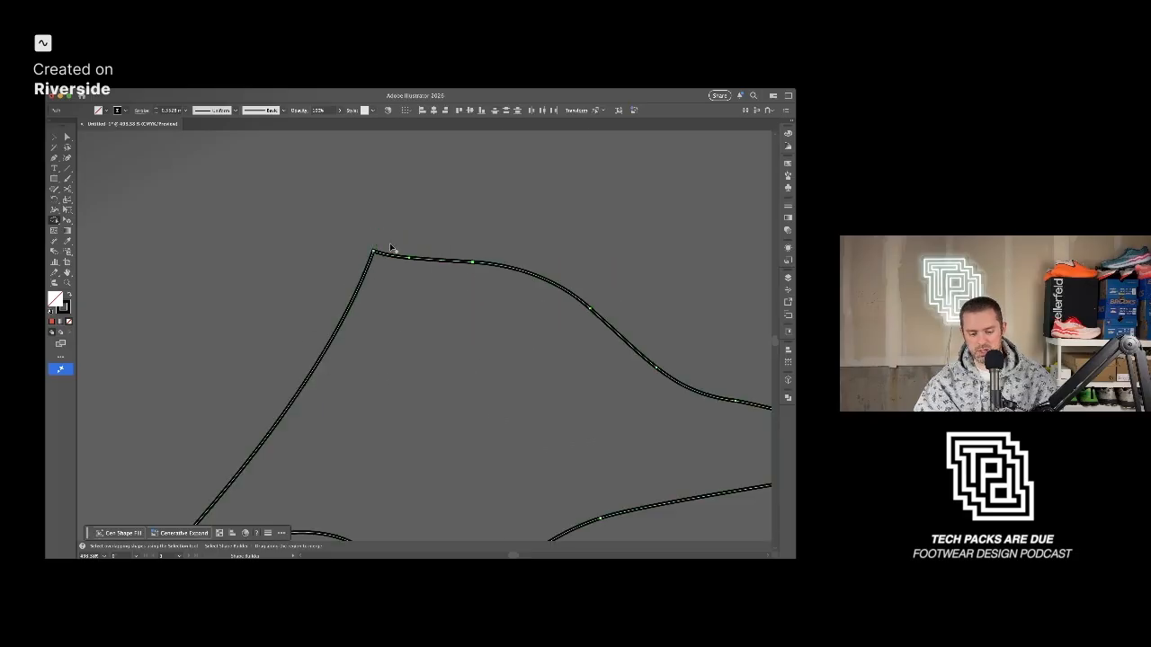
scroll(391, 248, "down", 5)
scroll(558, 311, "up", 3)
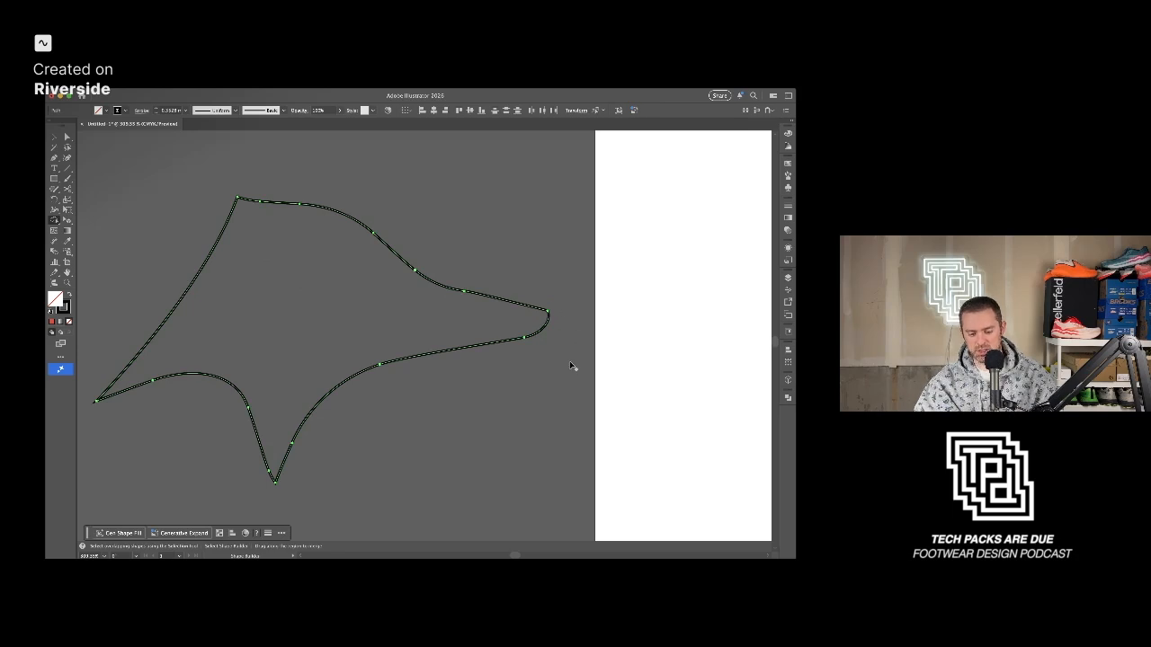
scroll(570, 366, "down", 3)
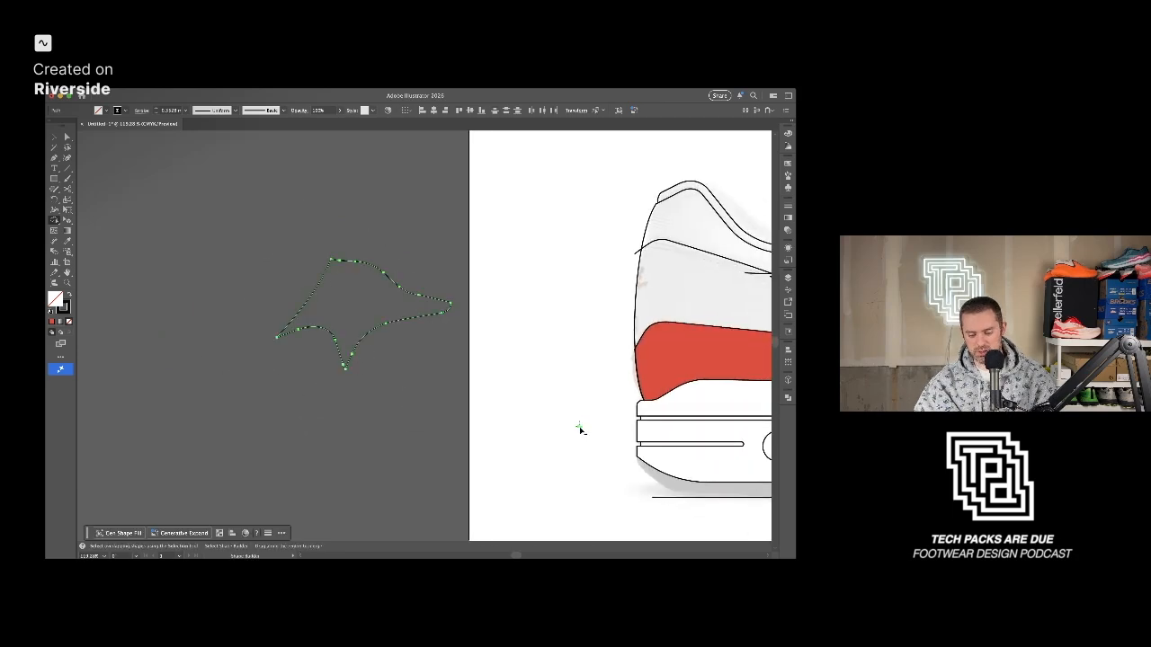
key("v")
Delete the leftover path fragments around the isolated forefoot panel.
left_click_drag(134, 257, 456, 404)
scroll(505, 406, "down", 2)
left_click(389, 466)
left_click_drag(383, 464, 499, 441)
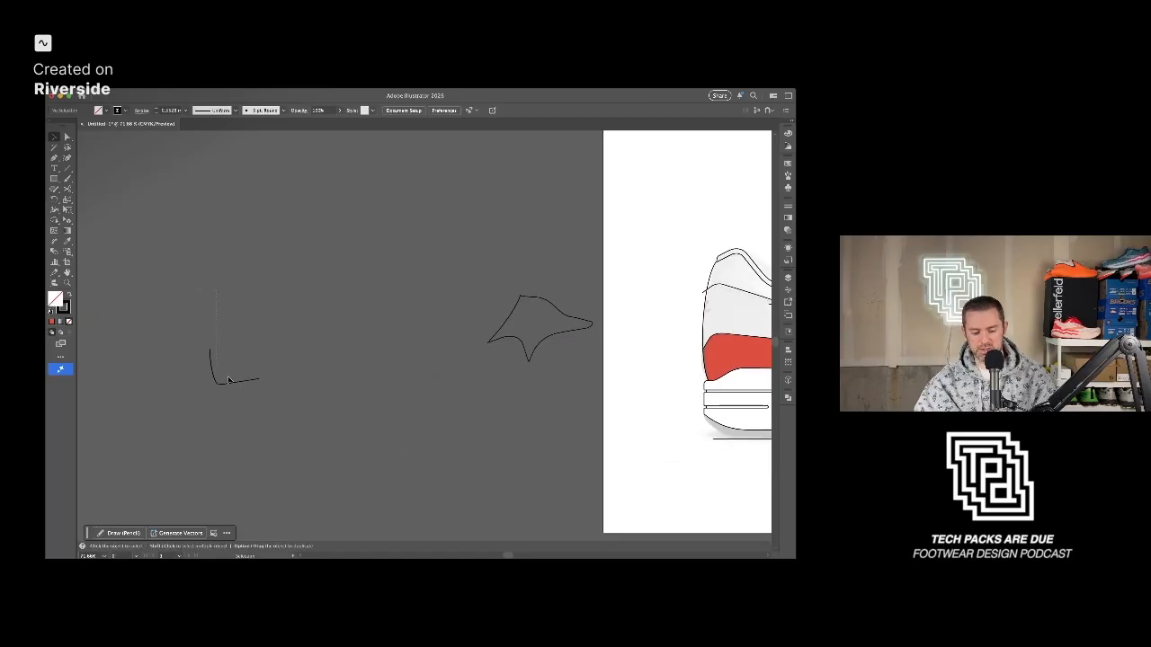
left_click(211, 369)
key("Delete")
left_click_drag(263, 407, 270, 412)
key("Delete")
Move the closed forefoot panel back onto the sneaker and delete the original open line it replaces.
left_click_drag(547, 395, 221, 410)
left_click_drag(221, 362, 567, 389)
left_click(551, 379)
key("Delete")
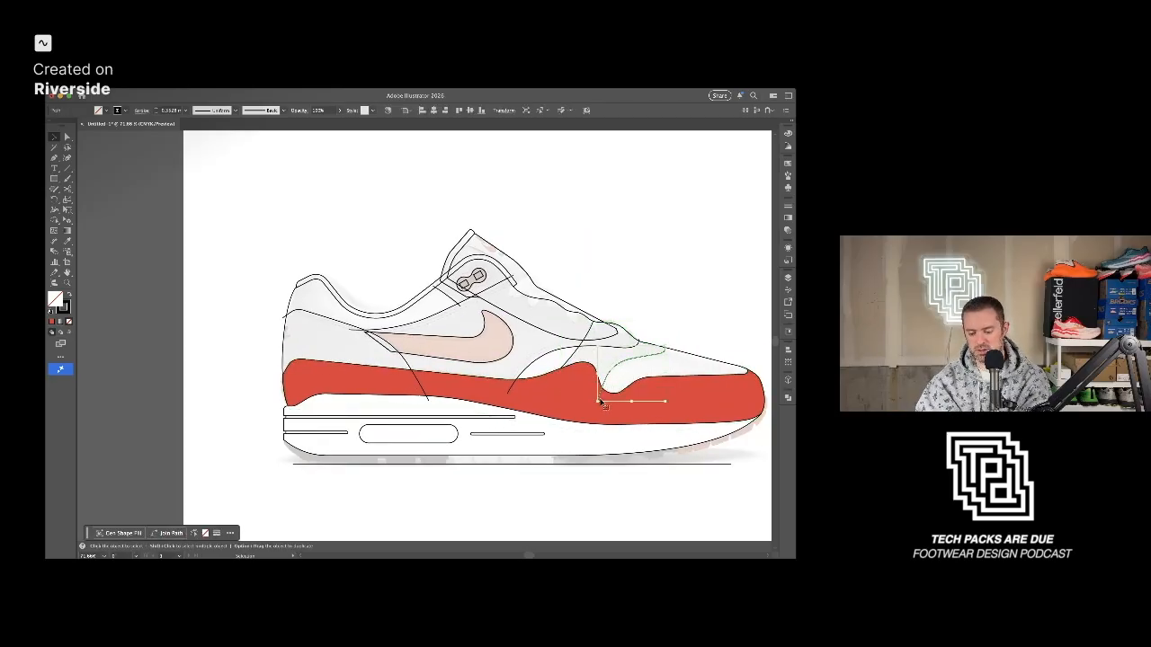
Copy the upper's outline, the heel and side overlay lines and the red mudguard onto the empty canvas beside the artboard.
left_click(560, 353)
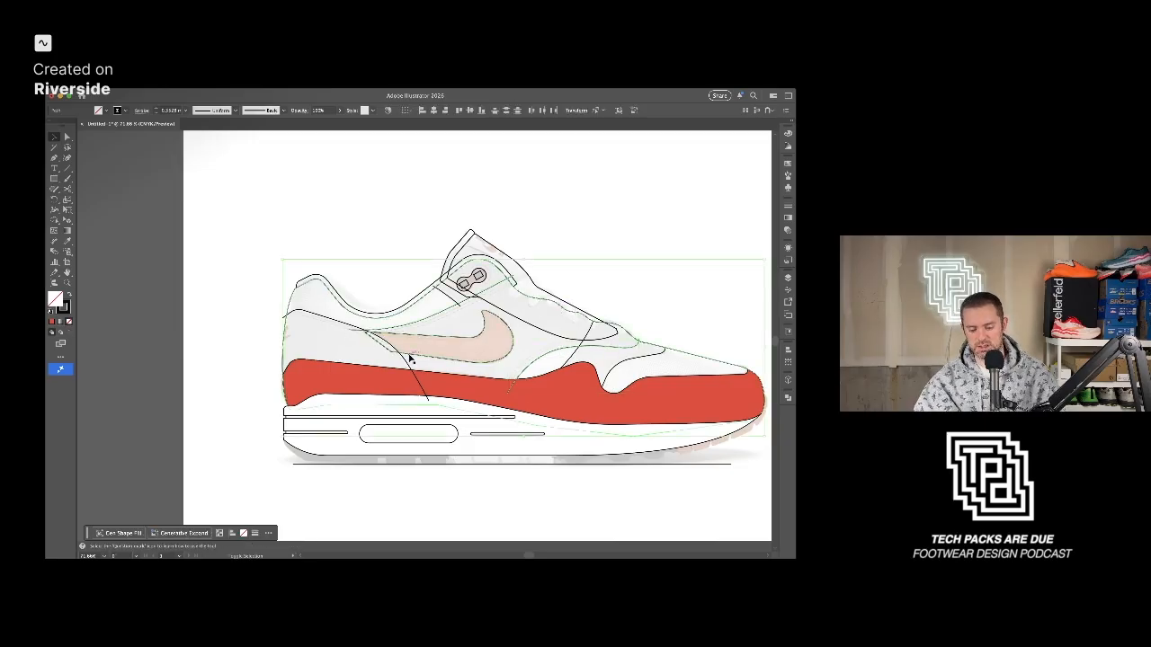
left_click(462, 389, "shift")
scroll(349, 327, "down", 5)
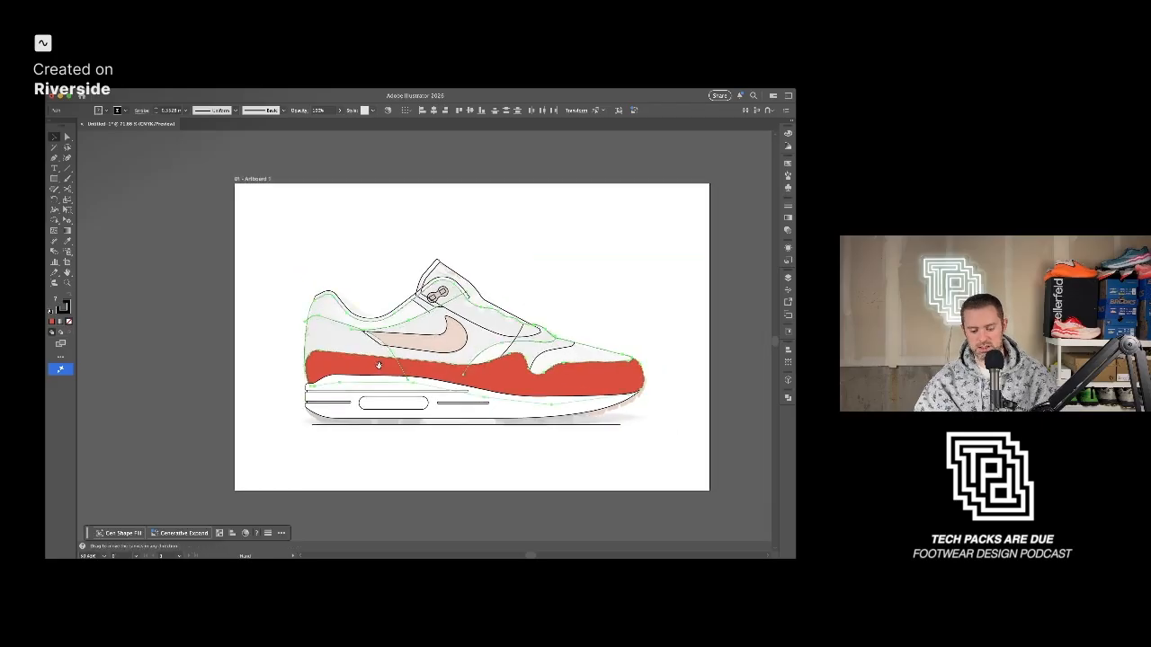
left_click_drag(481, 358, 122, 358)
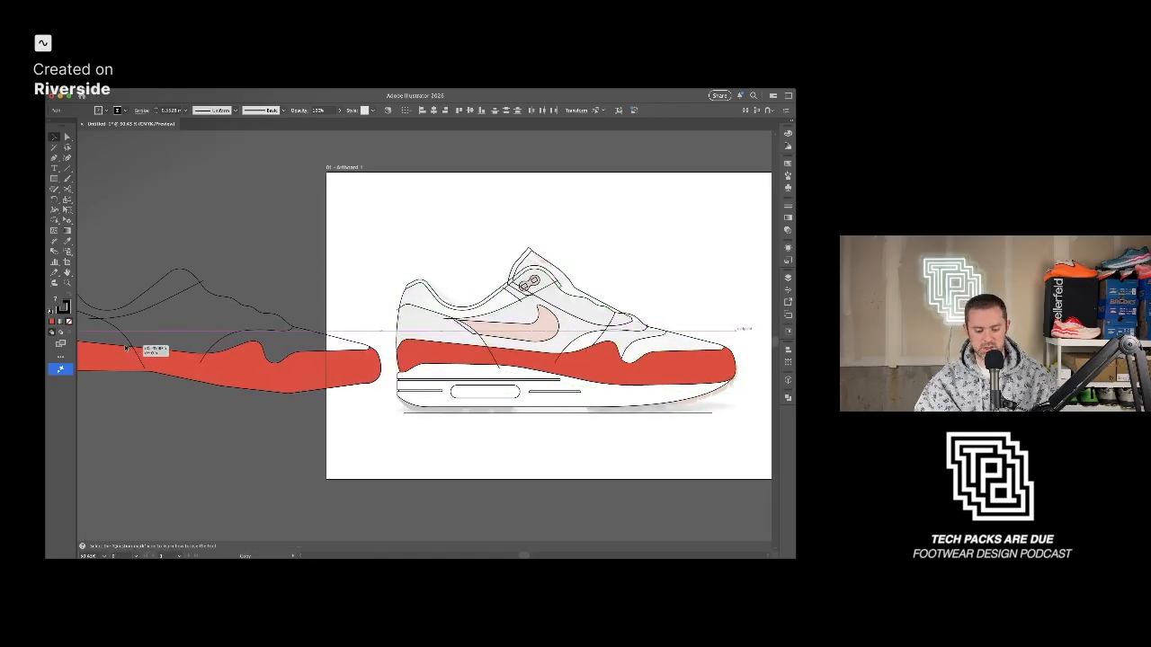
Extend the lower end of the copied heel overlay line slightly past the red mudguard's bottom edge.
left_click_drag(188, 402, 371, 429)
scroll(371, 430, "up", 5)
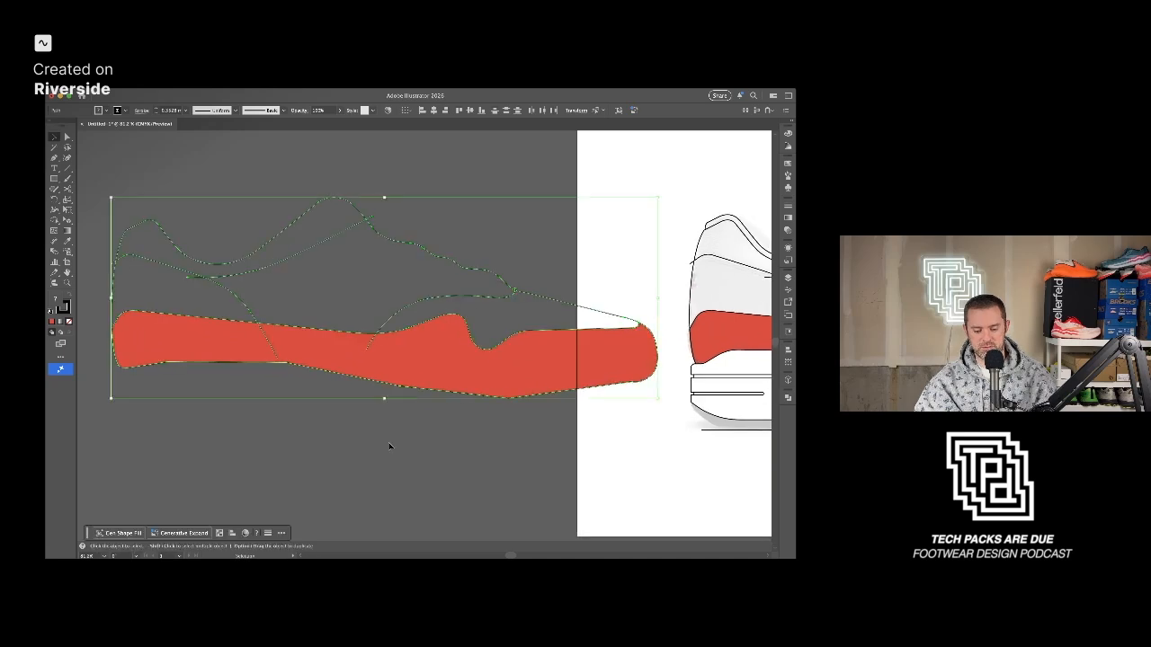
left_click(395, 446)
scroll(409, 449, "down", 2)
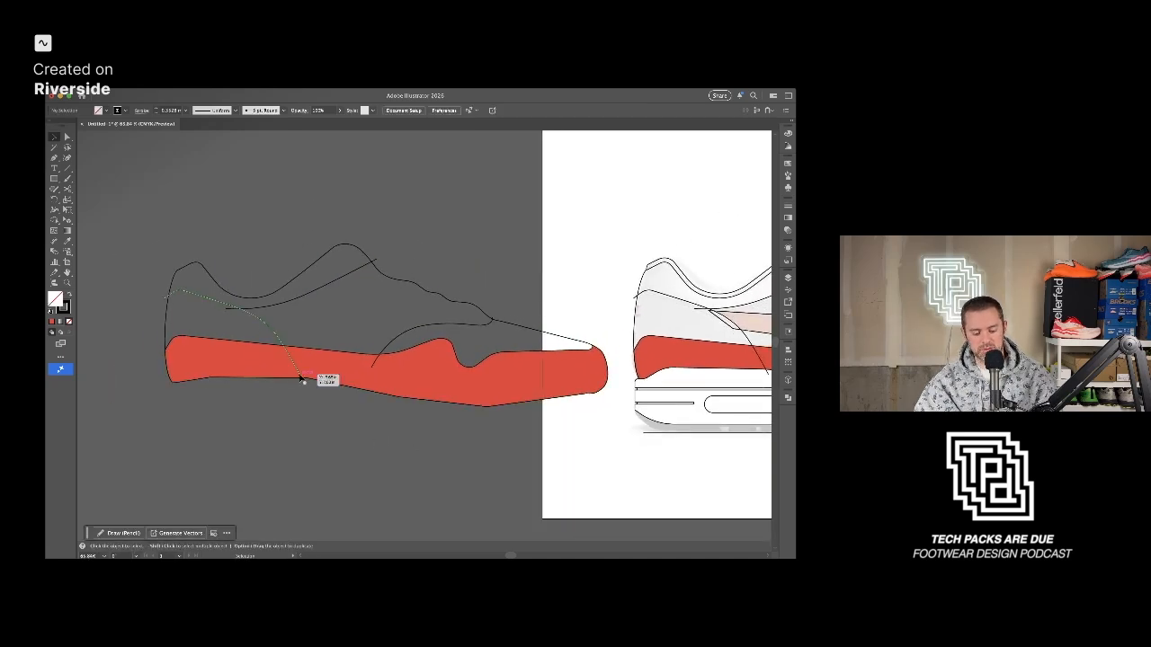
key("a")
left_click_drag(302, 378, 304, 384)
left_click(335, 419)
key("v")
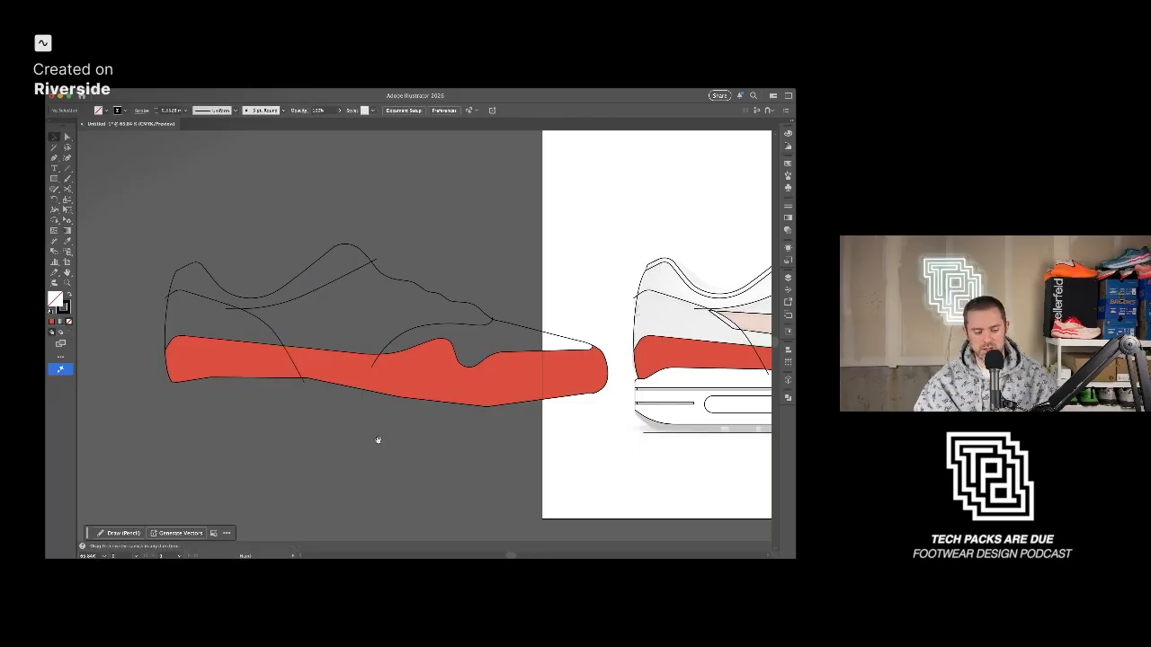
Use Shape Builder on the copied paths to form closed heel and side panels, removing the red mudguard and surrounding regions.
scroll(370, 443, "right", 1)
left_click_drag(195, 225, 445, 399)
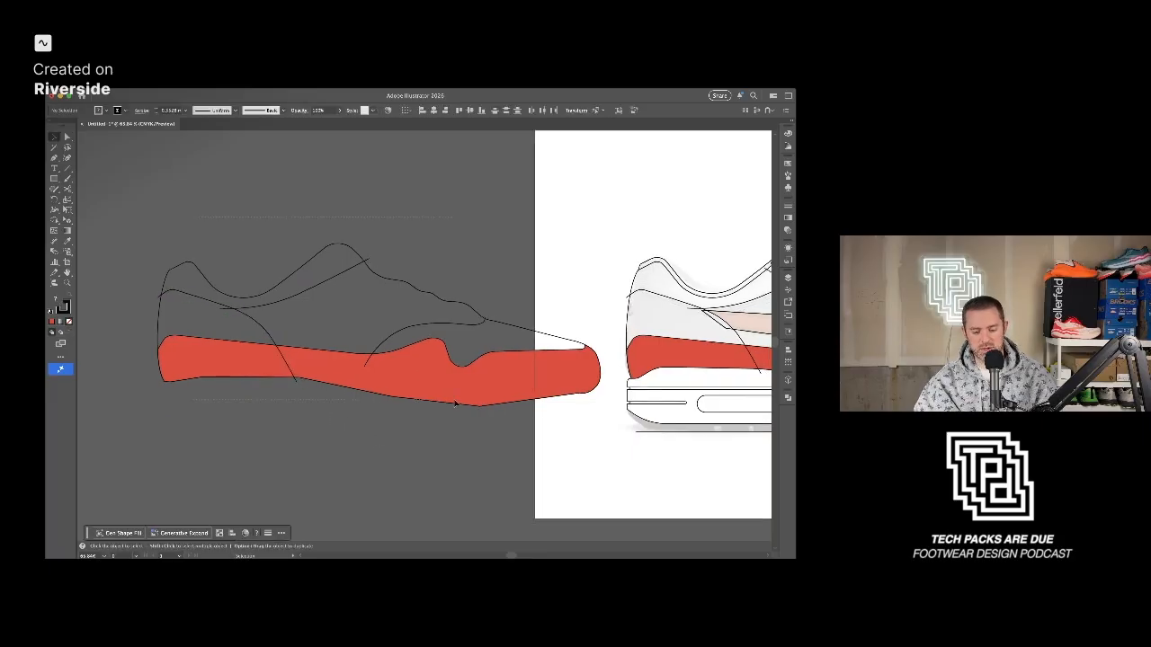
key("shift+m")
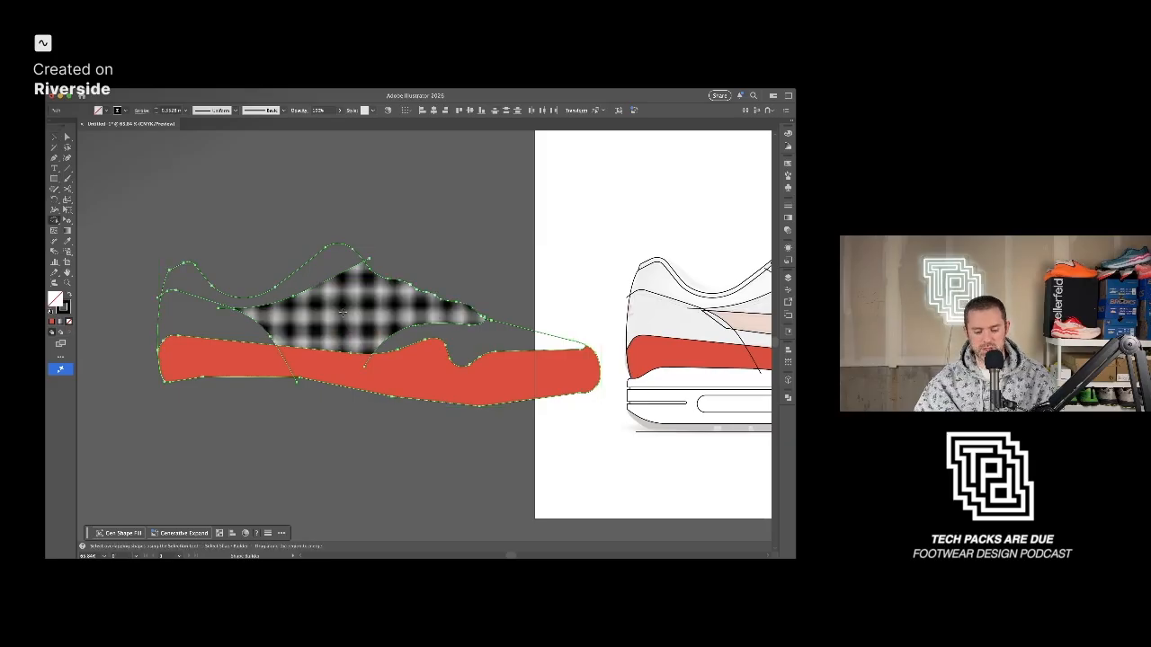
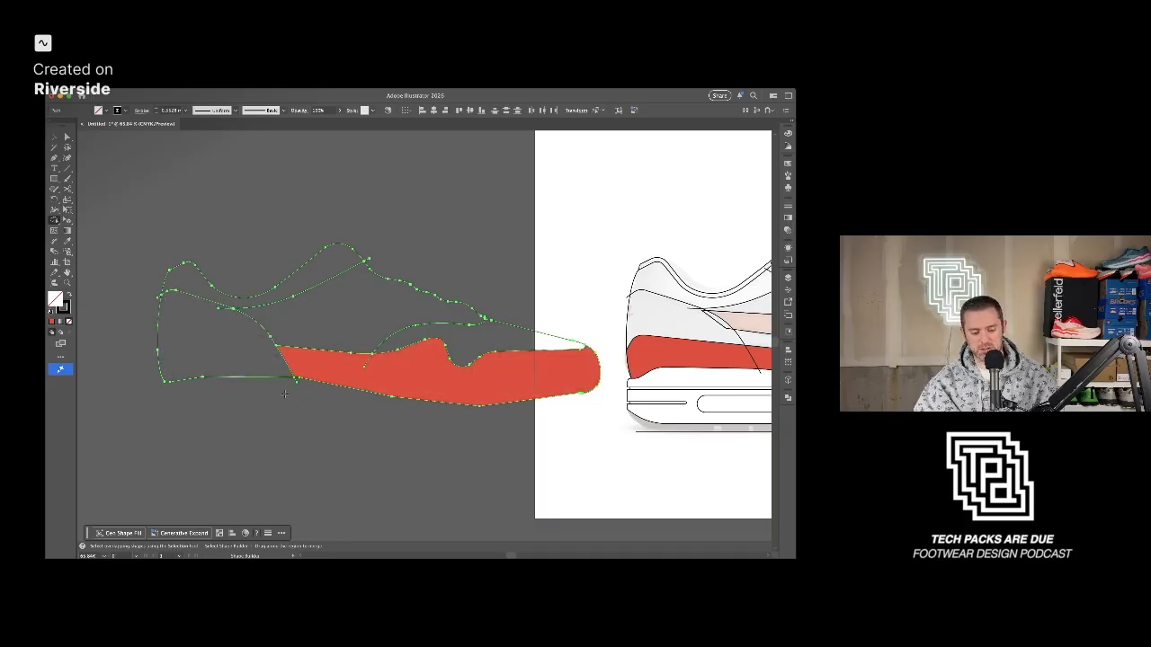
left_click(432, 374, "alt")
left_click(467, 350, "alt")
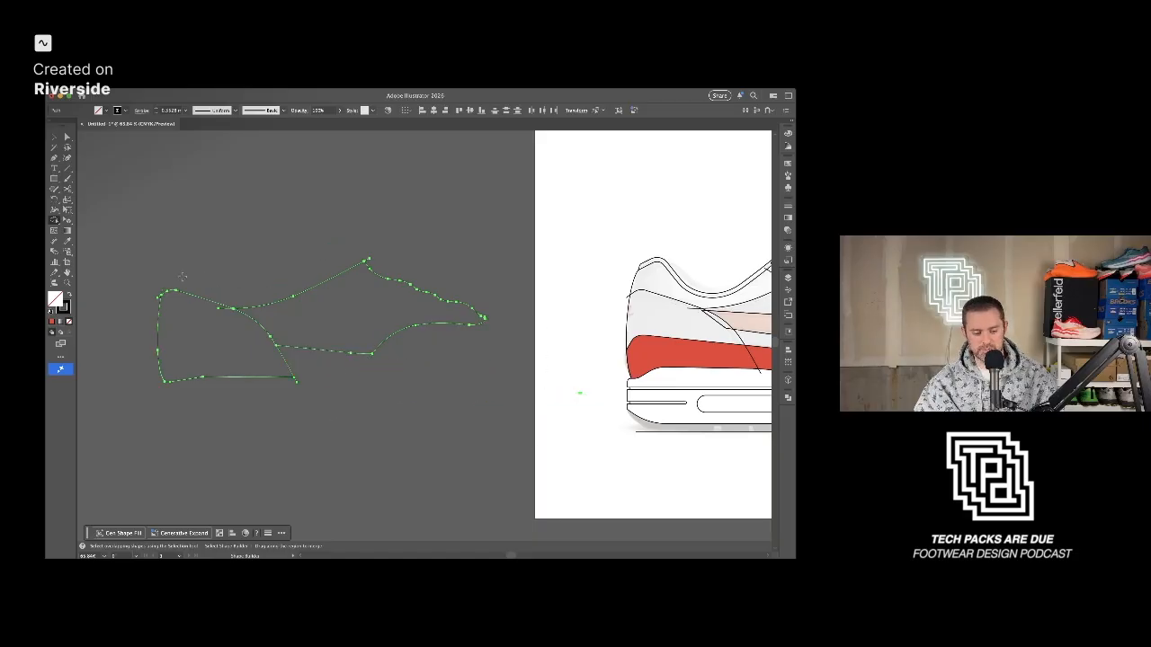
Remove the overhanging line ends at the corners of the copied heel and side panels with Shape Builder.
scroll(378, 259, "up", 5)
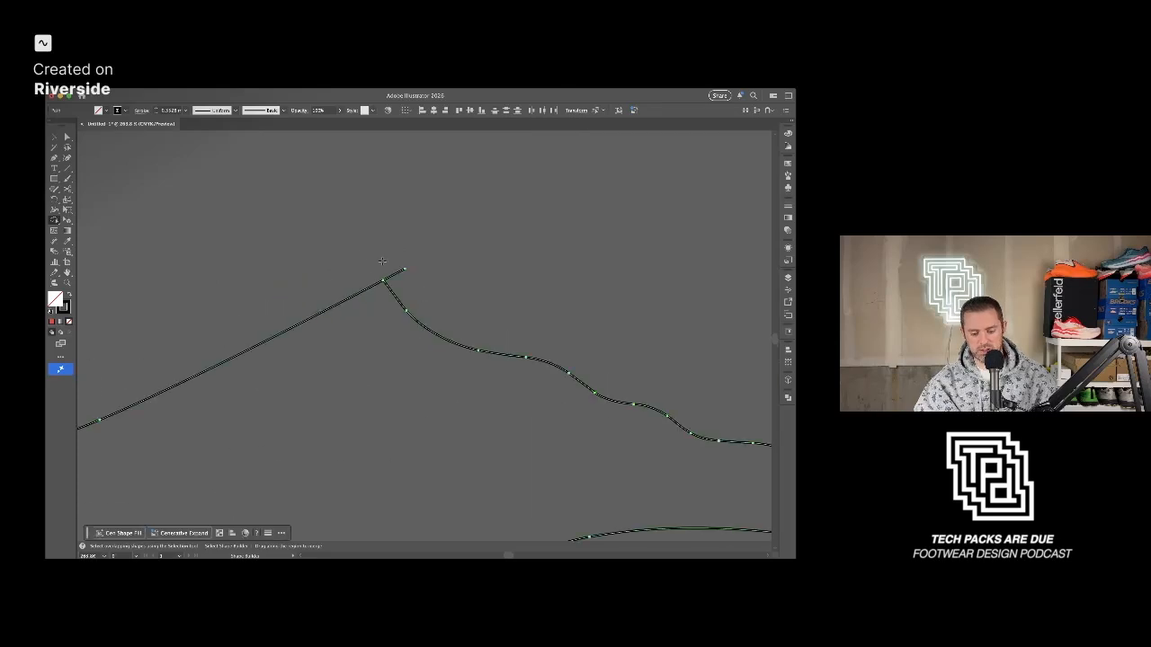
scroll(387, 310, "down", 4)
scroll(291, 408, "left", 5)
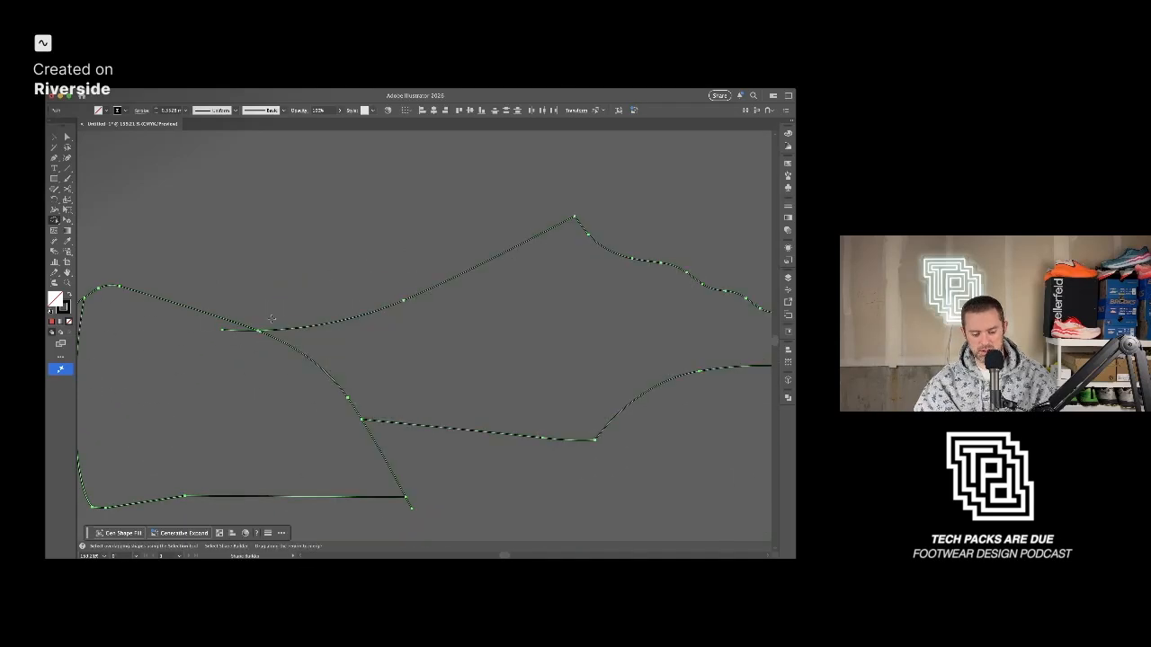
scroll(236, 338, "up", 4)
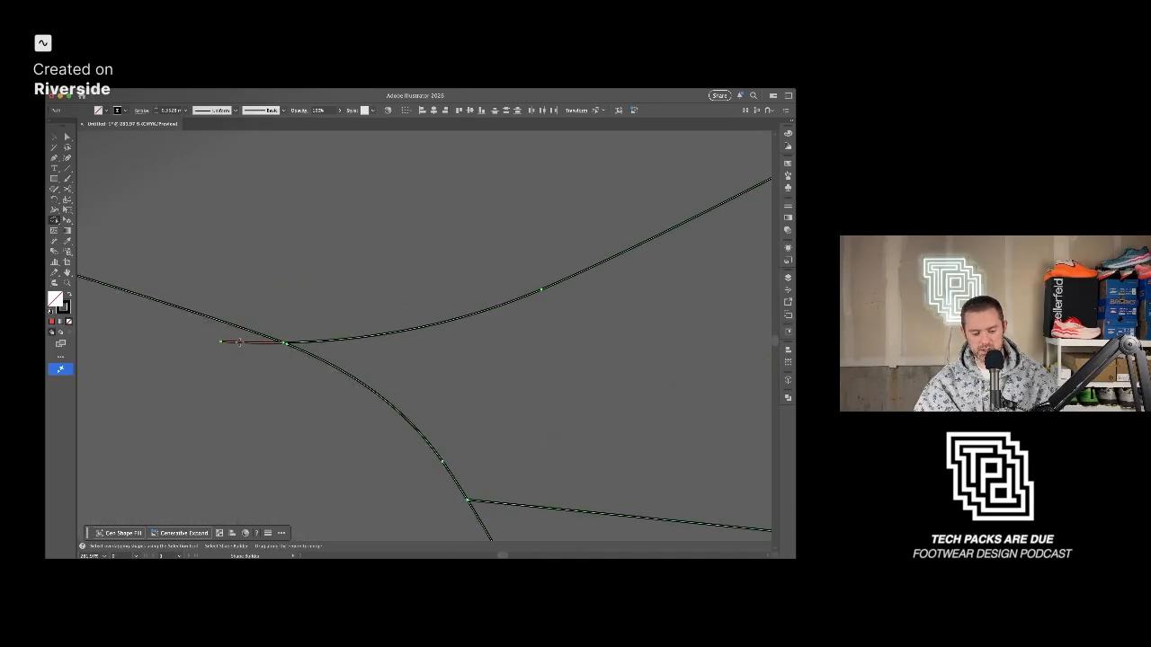
scroll(321, 404, "down", 3)
scroll(239, 313, "up", 2)
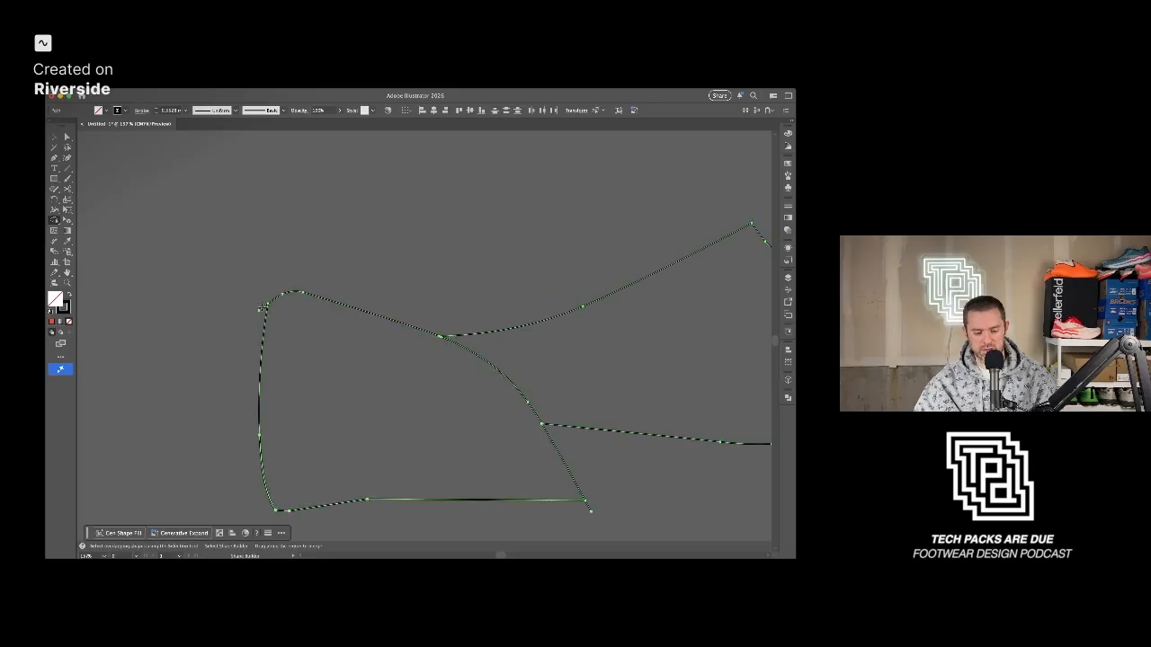
scroll(333, 404, "down", 3)
scroll(511, 443, "up", 3)
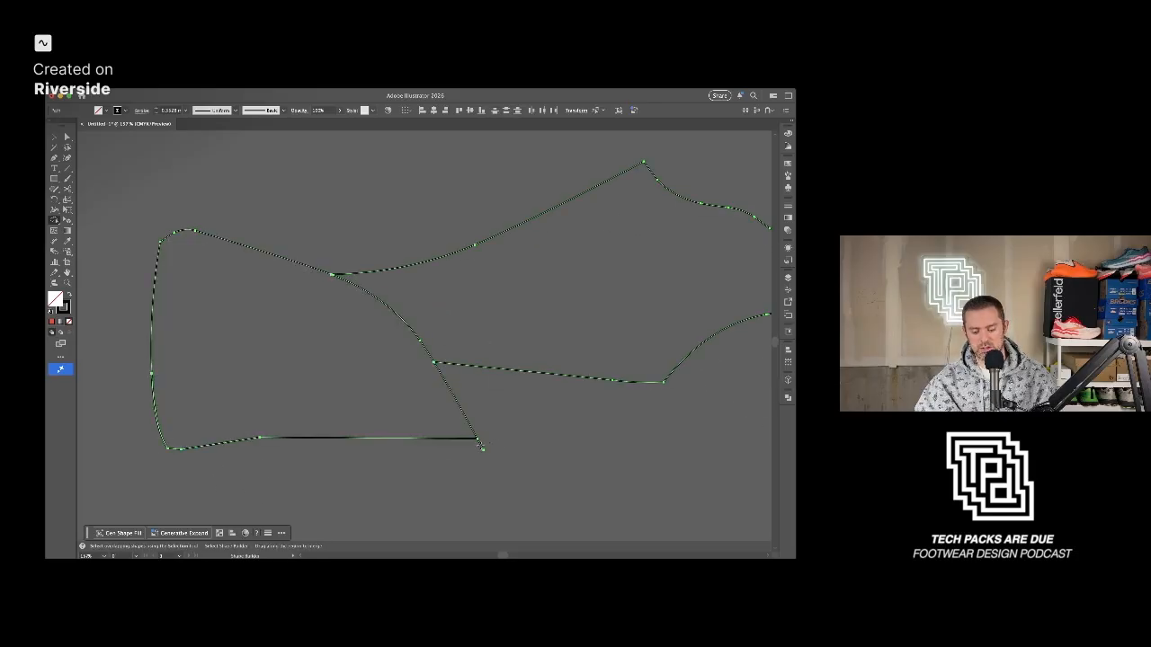
scroll(506, 458, "down", 3)
left_click_drag(603, 455, 481, 446)
Delete the sneaker's original open heel and side lines and move the two closed panels into their place.
key("v")
left_click(491, 442)
left_click_drag(564, 426, 275, 362)
scroll(393, 341, "down", 2)
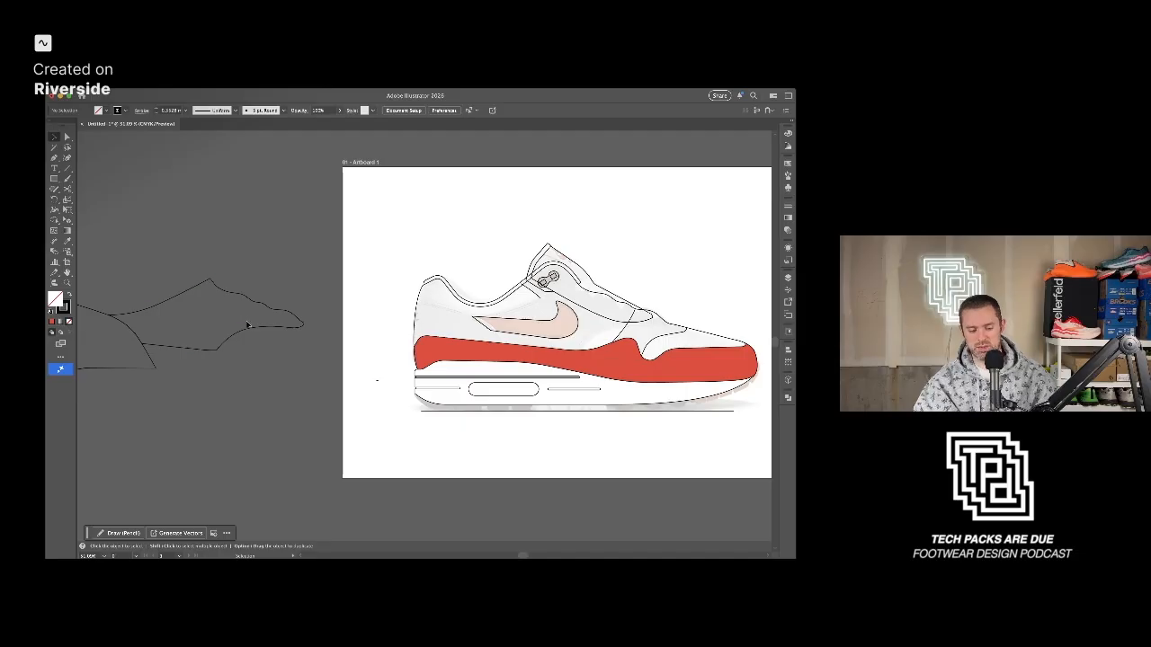
left_click(137, 313)
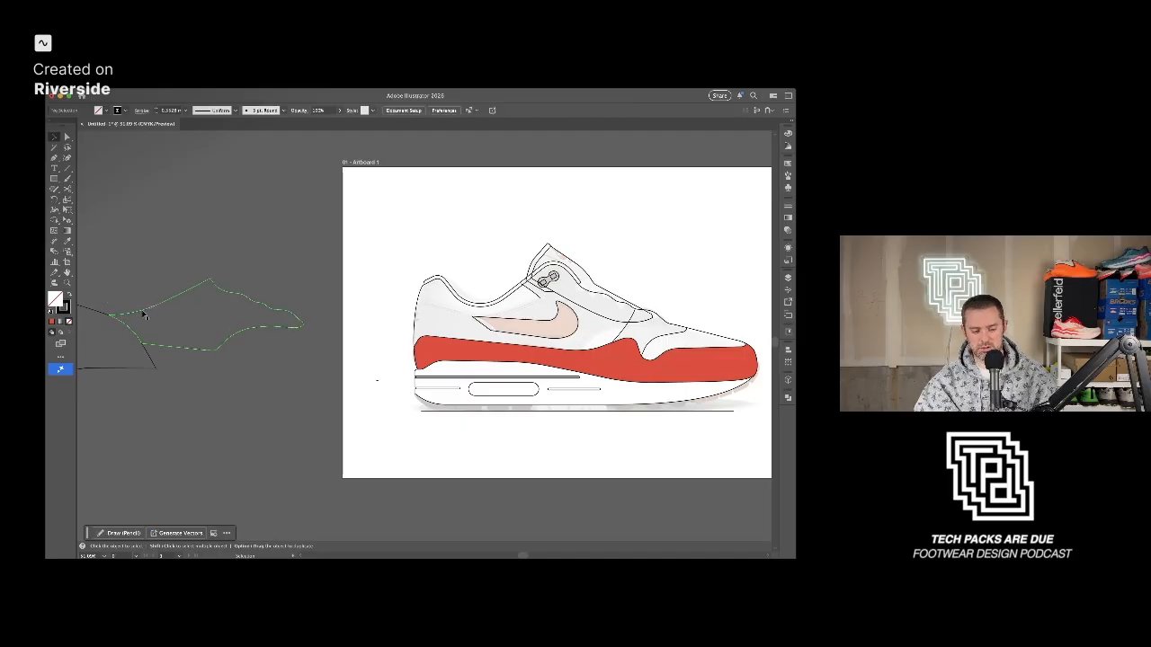
left_click_drag(130, 317, 496, 331)
scroll(472, 340, "up", 6)
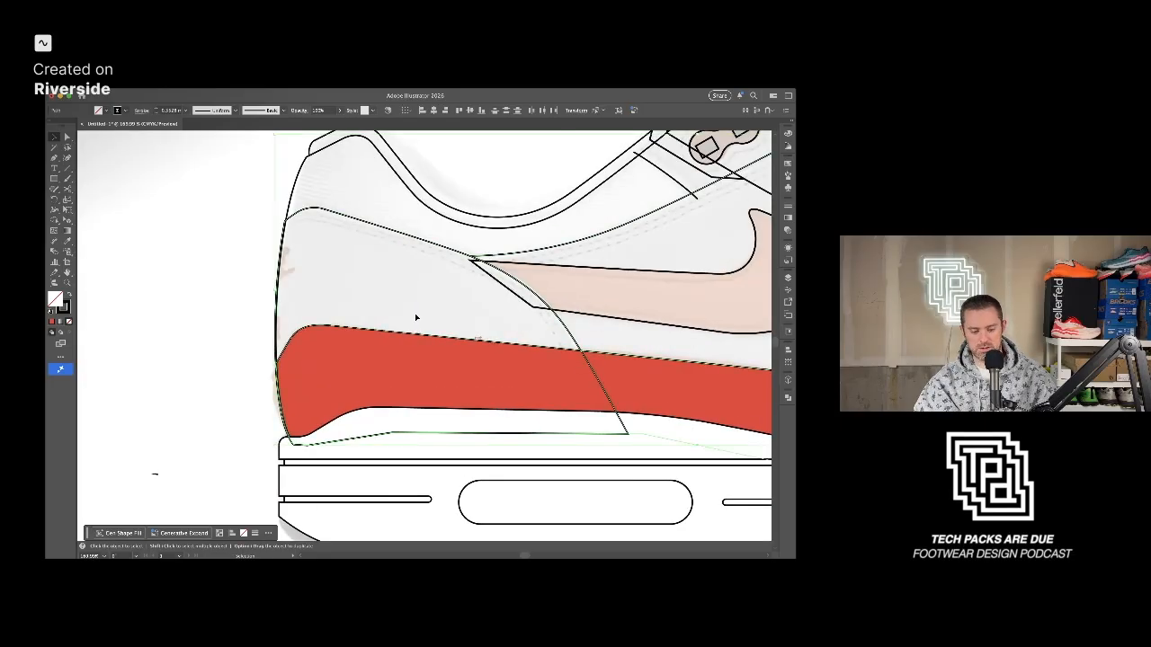
Align the heel and side panels precisely with the upper's outline at the back edge of the heel.
left_click_drag(326, 212, 331, 216)
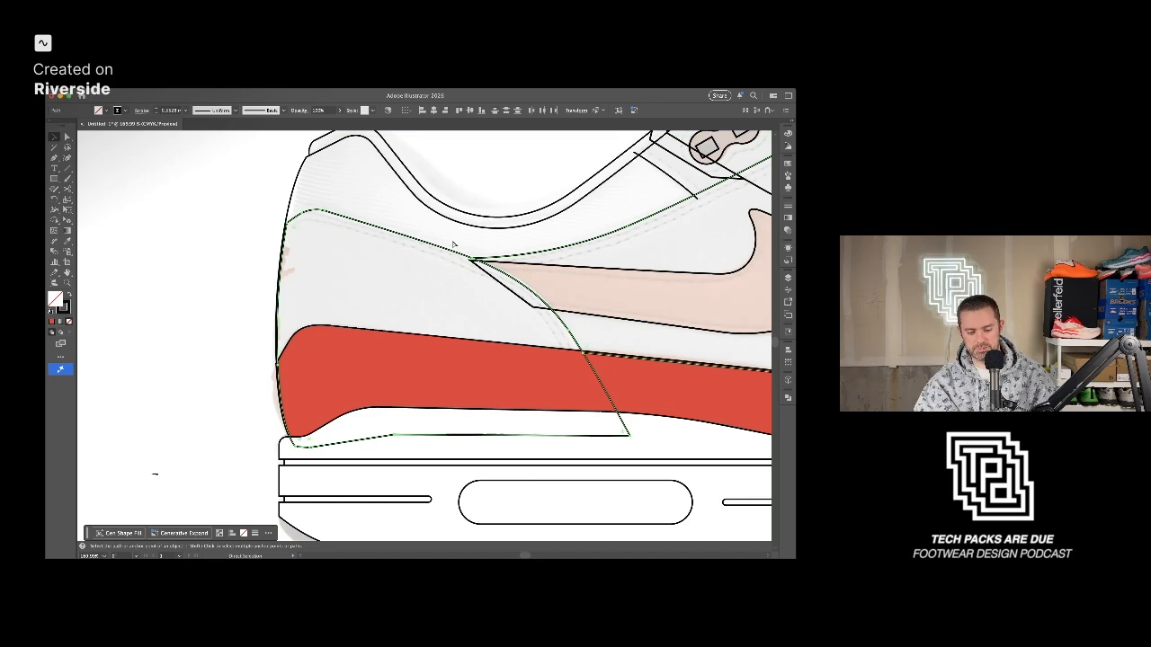
key("super+z")
scroll(329, 232, "up", 5)
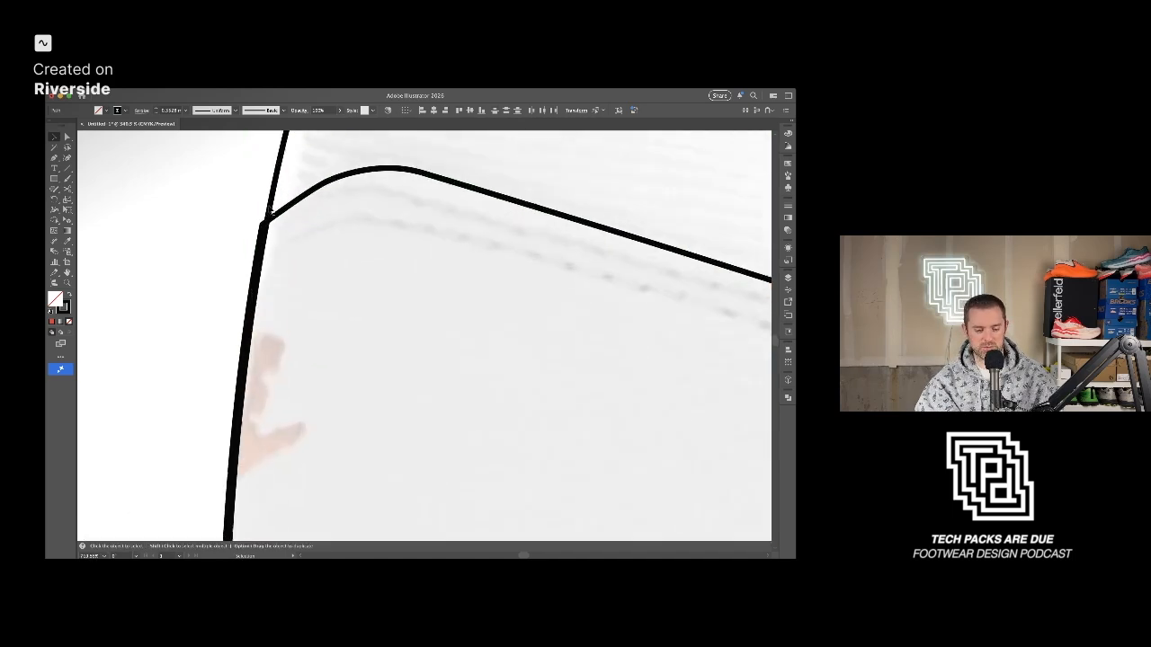
left_click_drag(278, 213, 283, 216)
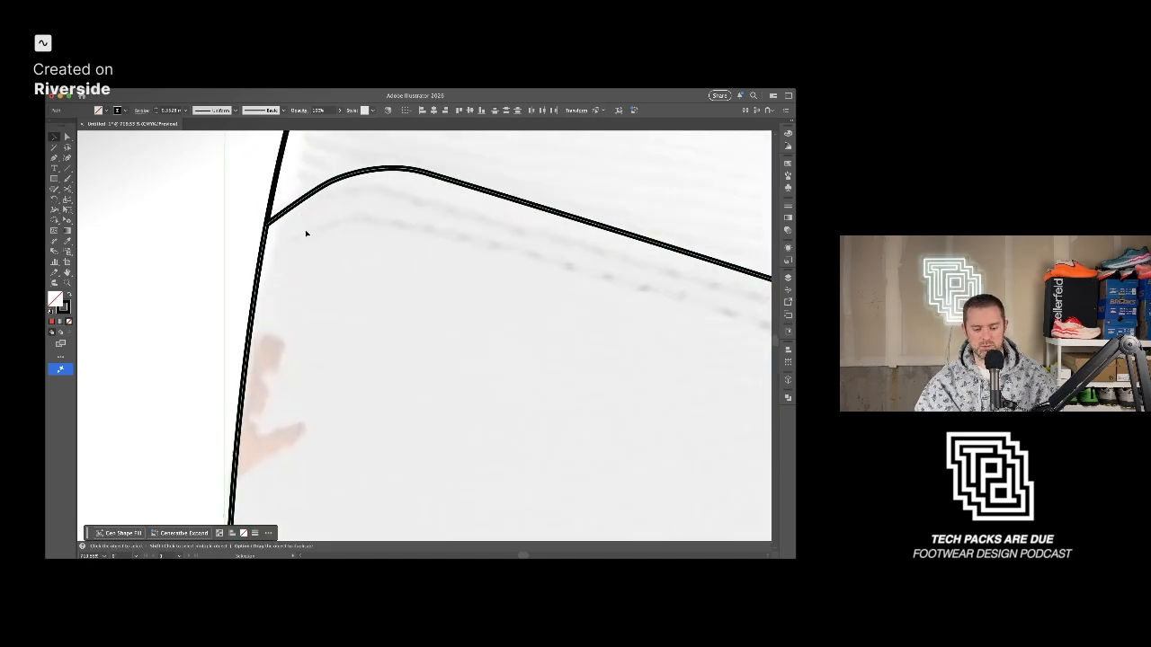
scroll(396, 274, "down", 10)
left_click_drag(578, 357, 337, 290)
scroll(336, 289, "down", 8)
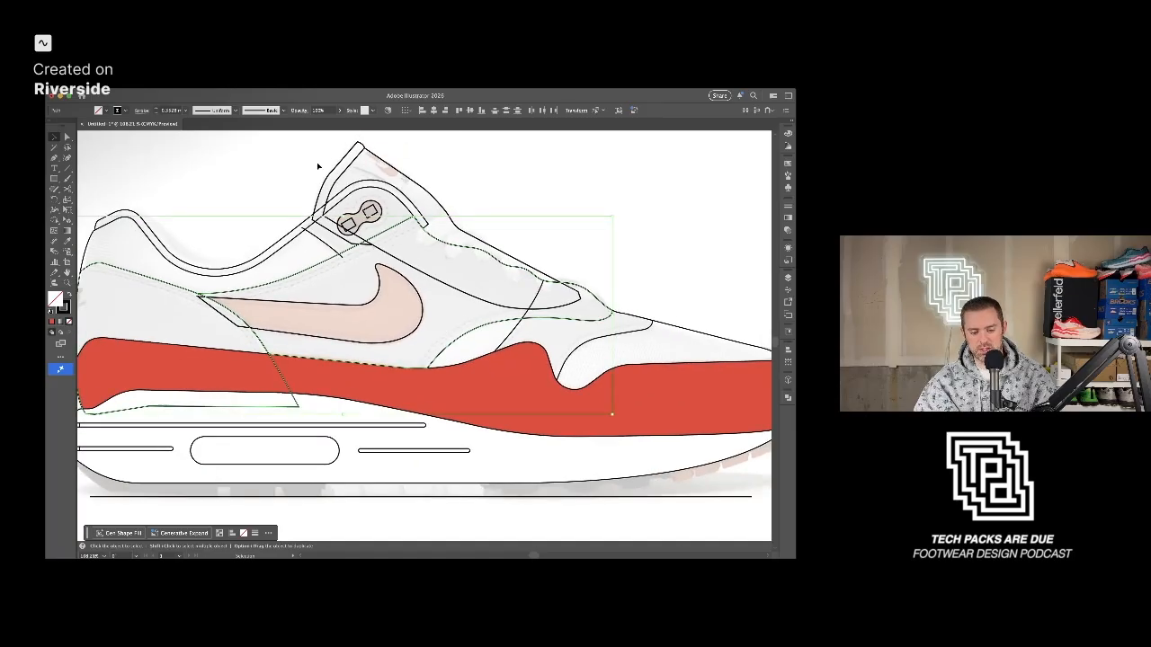
Fill the upper's outline shape with white and send it behind all the other sneaker shapes.
left_click(343, 168)
left_click(683, 333)
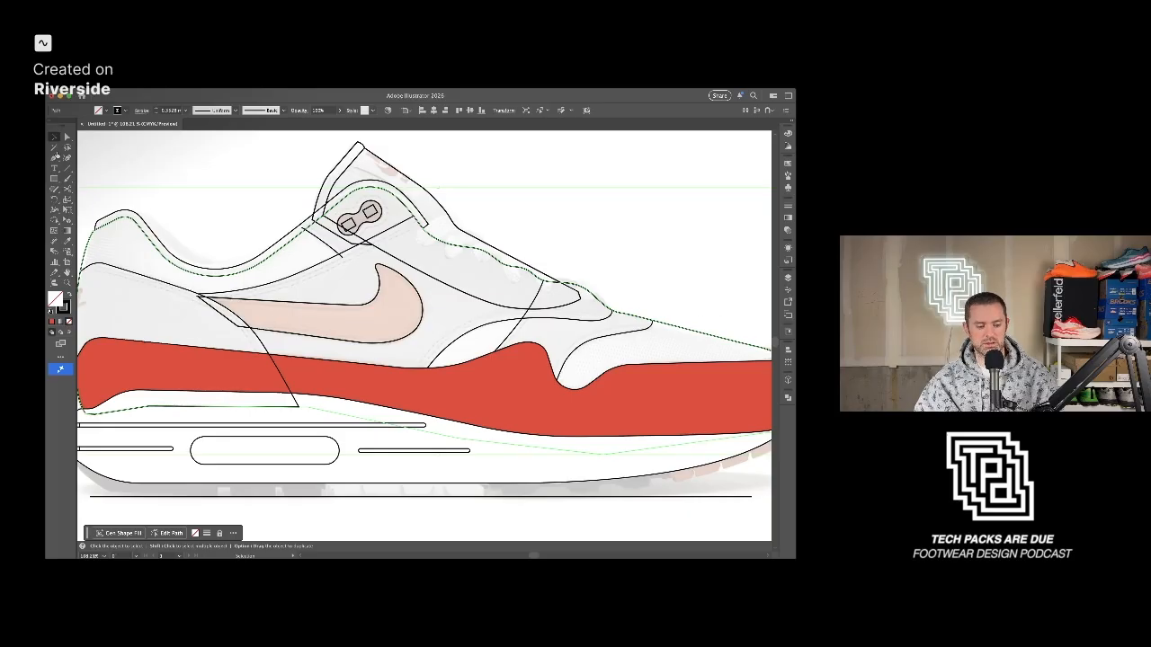
key("d")
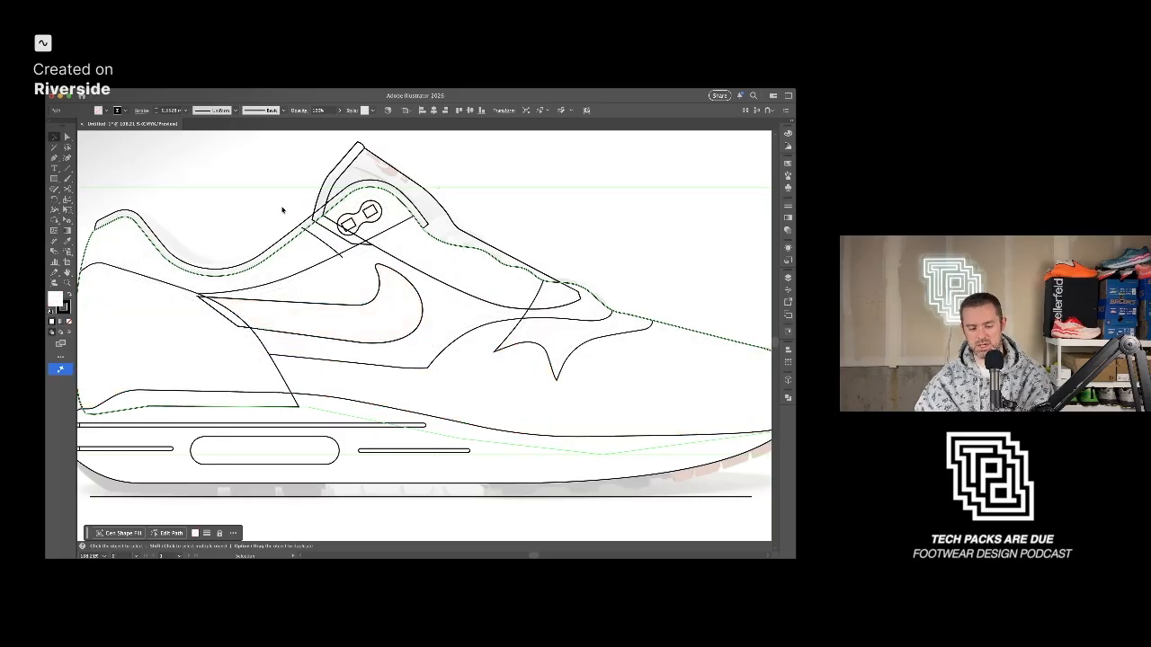
key("super+shift+[")
left_click(267, 217)
Fill the heel panel with light grey and arrange it above the white upper but behind the red mudguard.
left_click(169, 290)
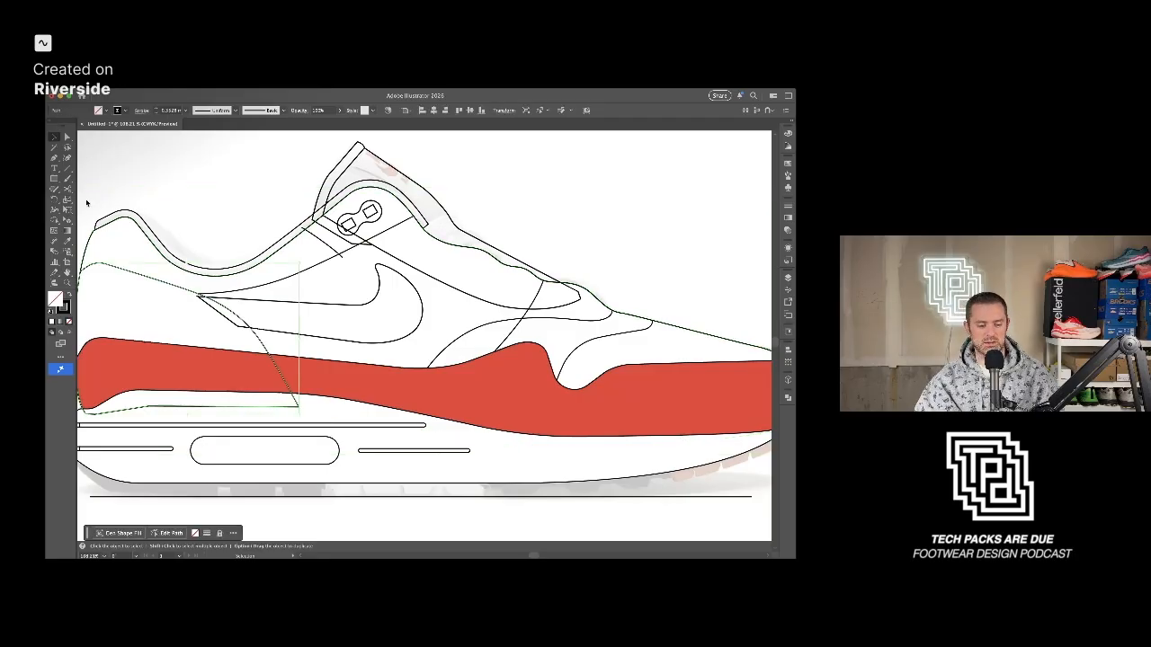
left_click(108, 203)
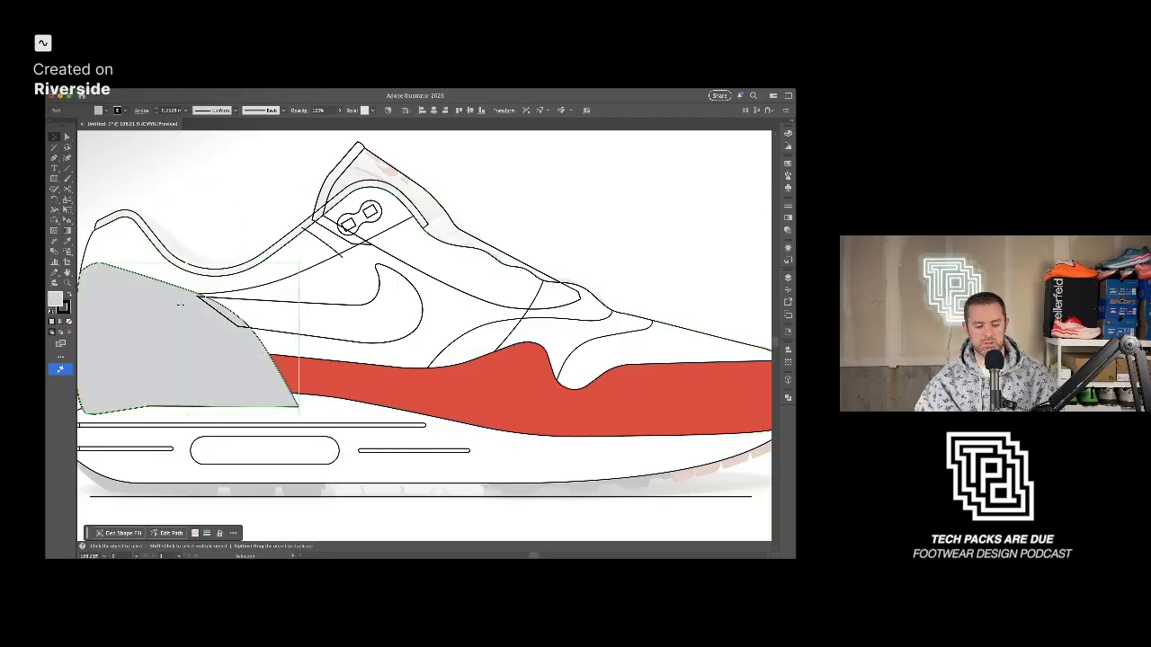
key("a")
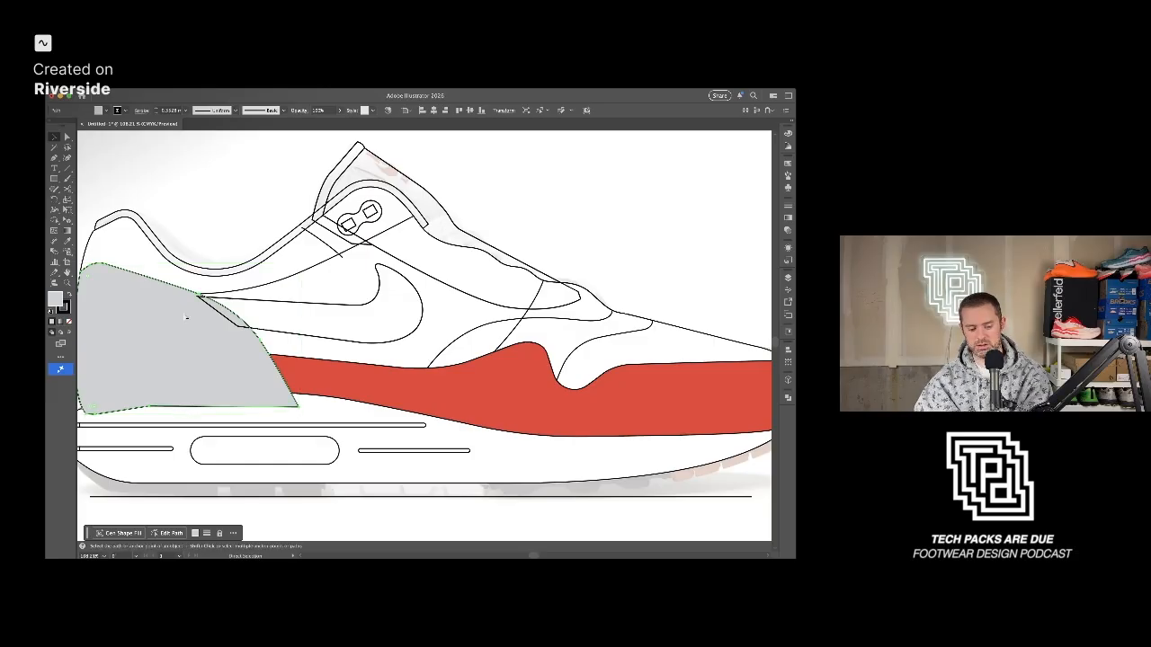
key("super+shift+bracketleft")
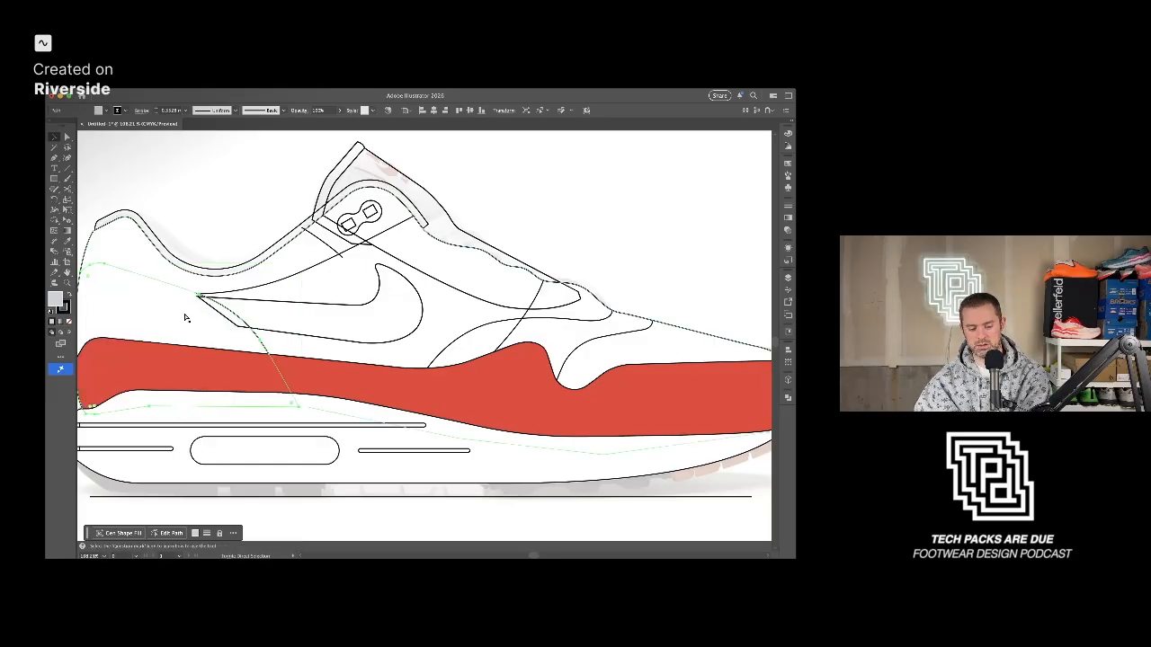
key("super+bracketright")
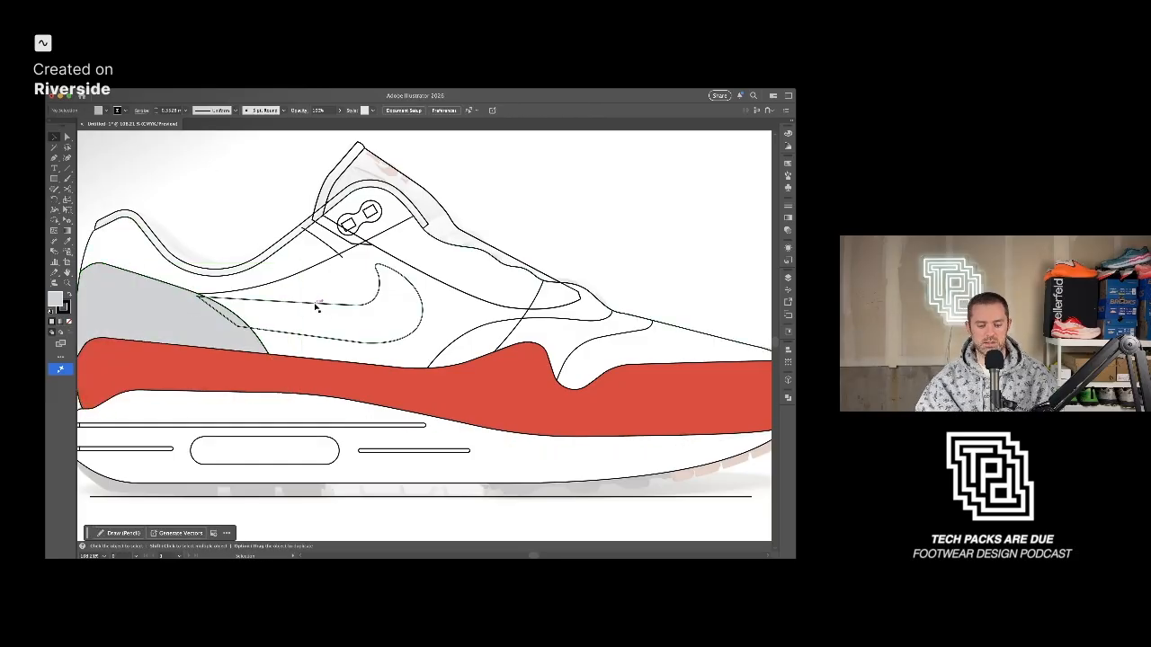
Fill the swoosh with dark red.
left_click(315, 305)
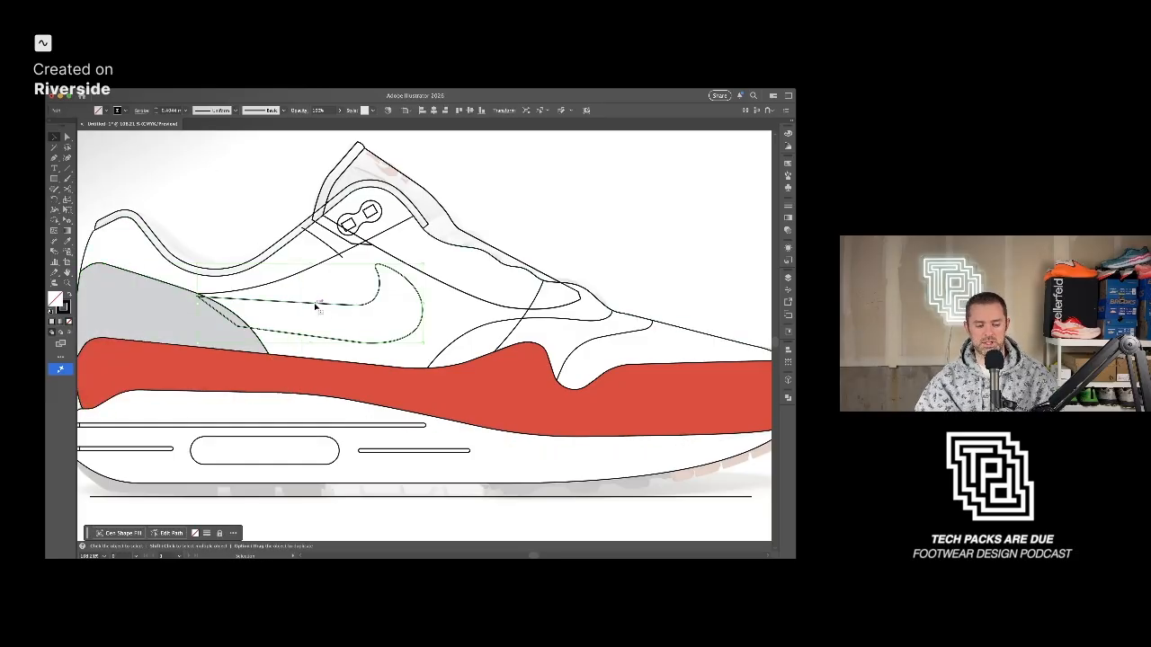
left_click(127, 153)
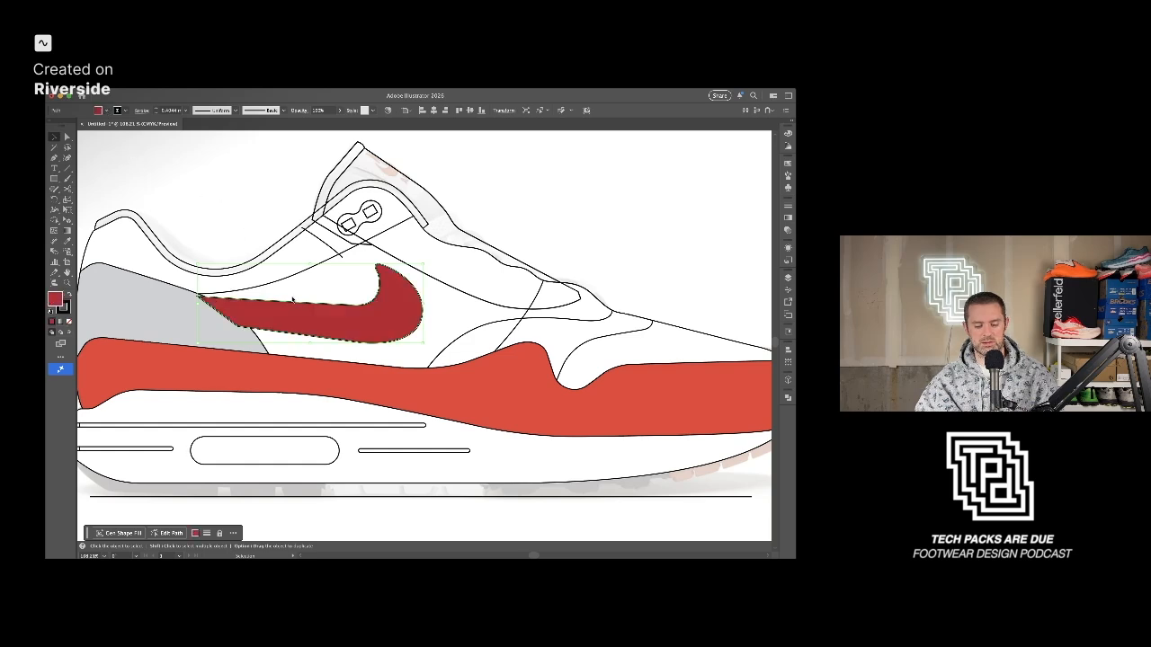
left_click(432, 401)
key("i")
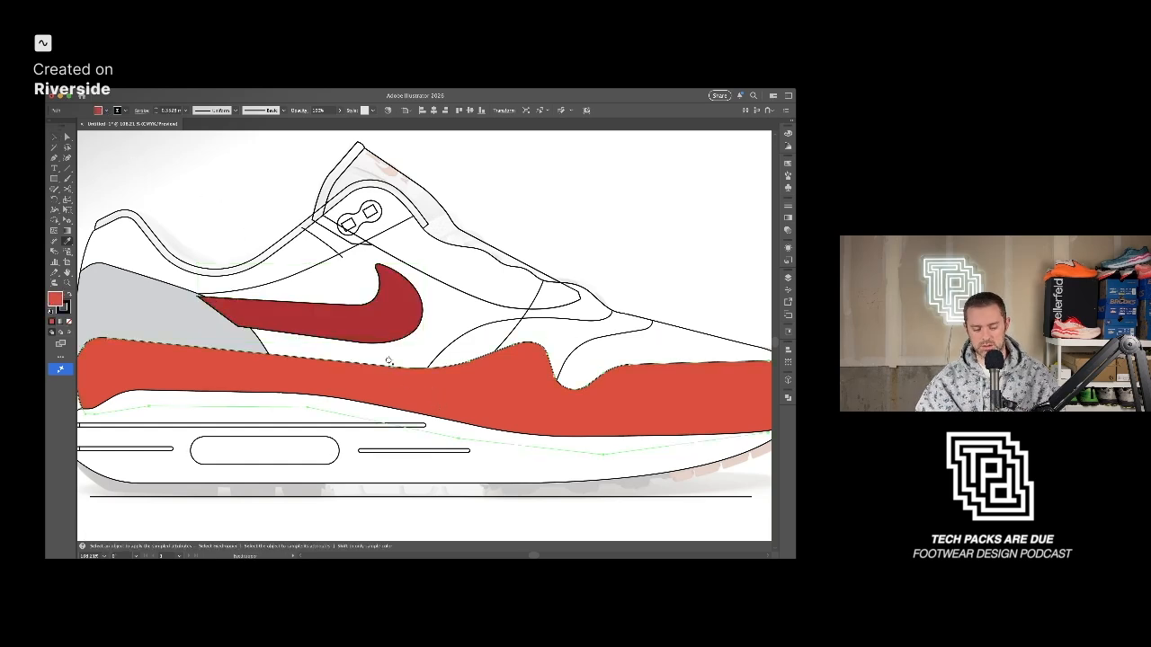
Arrange the swoosh behind the grey heel panel, just above the white upper, and match its fill to the mudguard's red.
key("a")
left_click(354, 324)
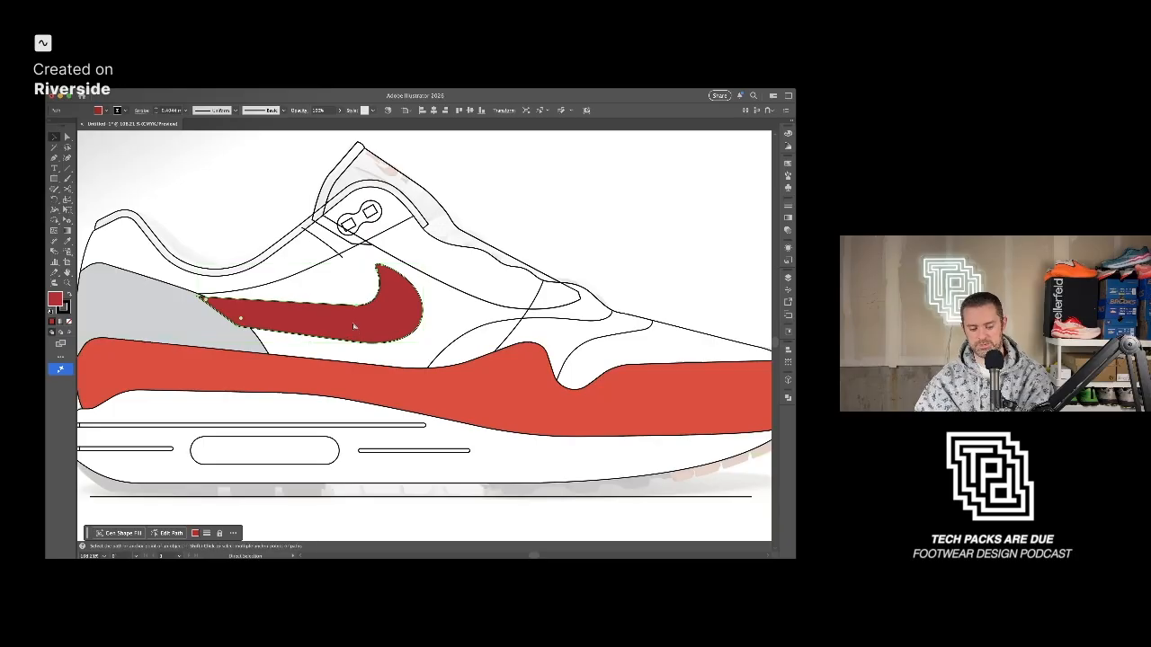
key("v")
key("shift+super+bracketleft")
key("super+bracketright")
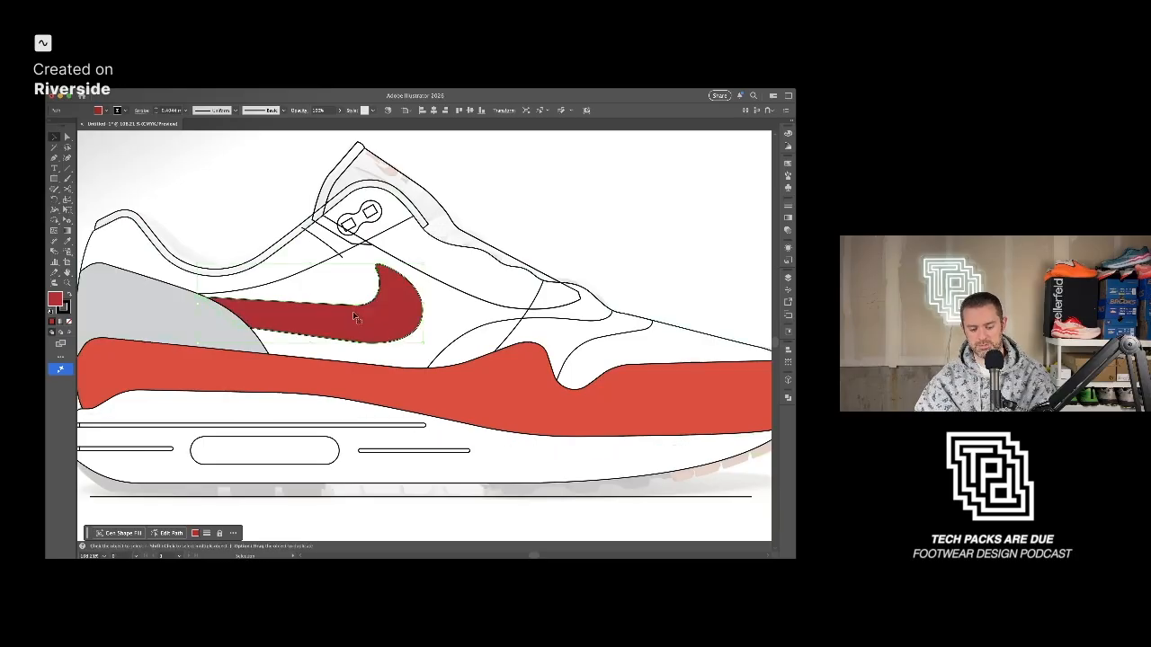
scroll(492, 208, "down", 2)
key("i")
left_click(464, 355)
key("v")
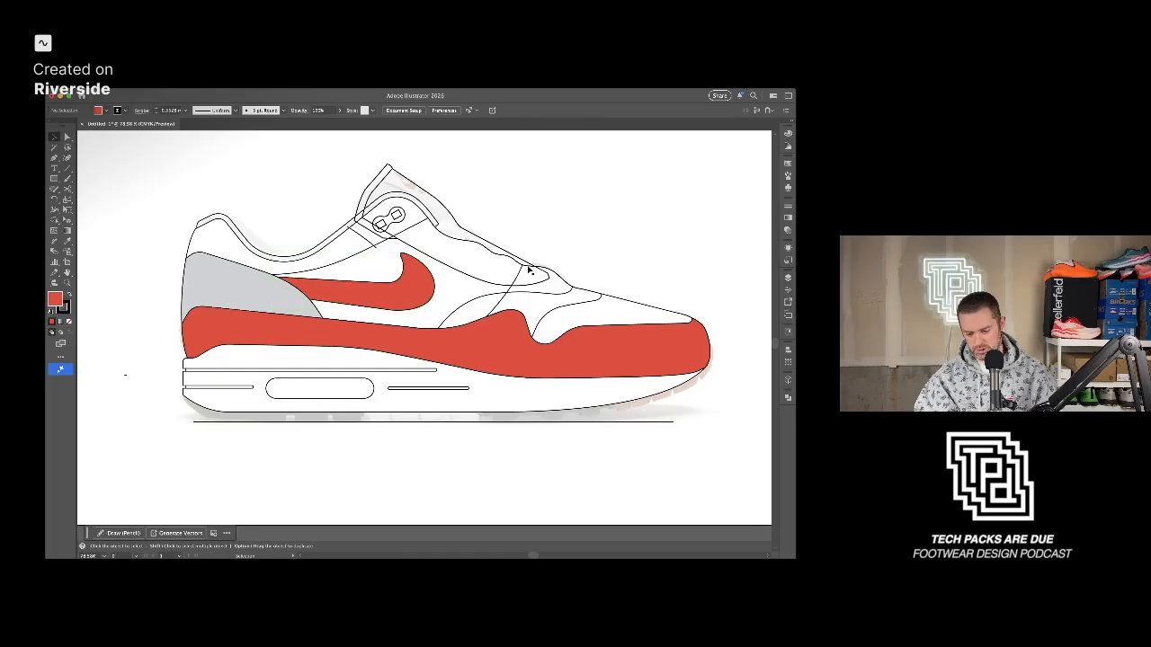
Give the side panel the heel panel's light grey fill and arrange it behind the swoosh, just above the white upper.
left_click(294, 302)
key("i")
left_click(250, 296)
key("v")
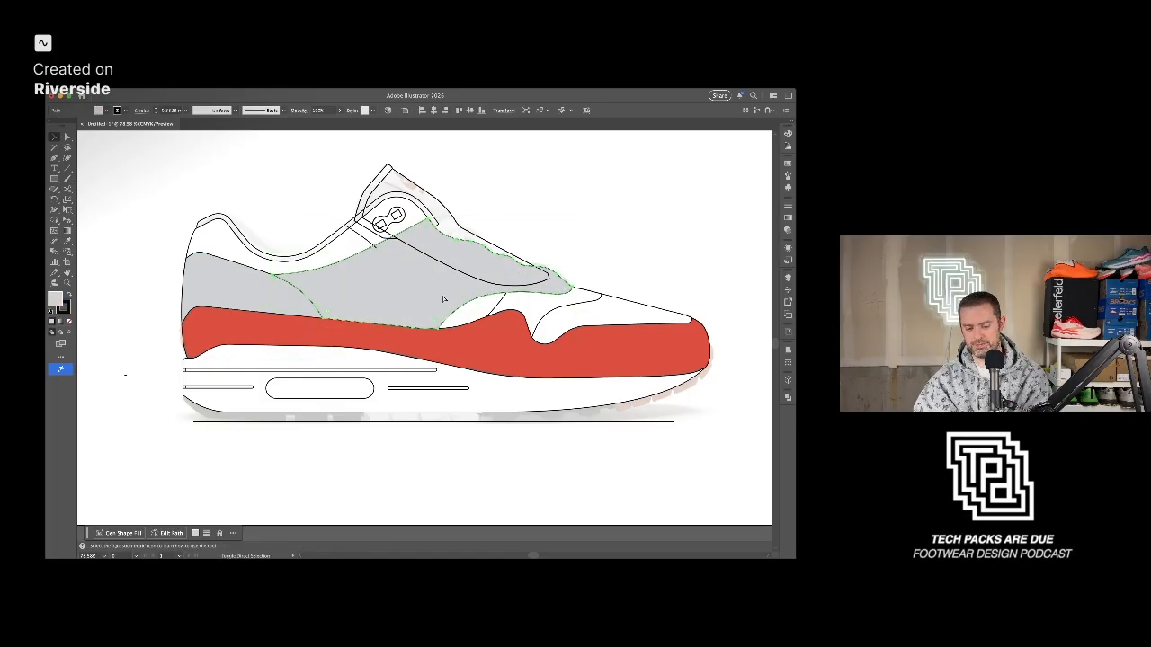
key("super+shift+[")
key("super+]")
left_click(518, 187)
Fill the forefoot panel with the light grey sampled from the side panel.
scroll(524, 205, "up", 2)
scroll(523, 207, "right", 2)
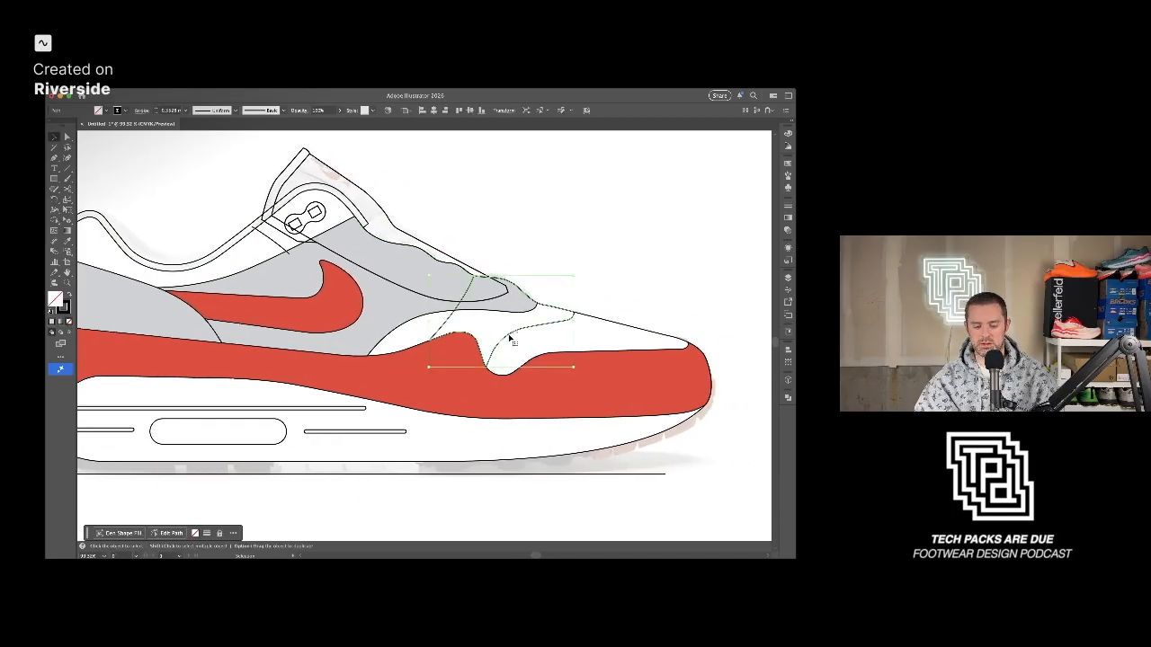
key("i")
left_click(402, 299)
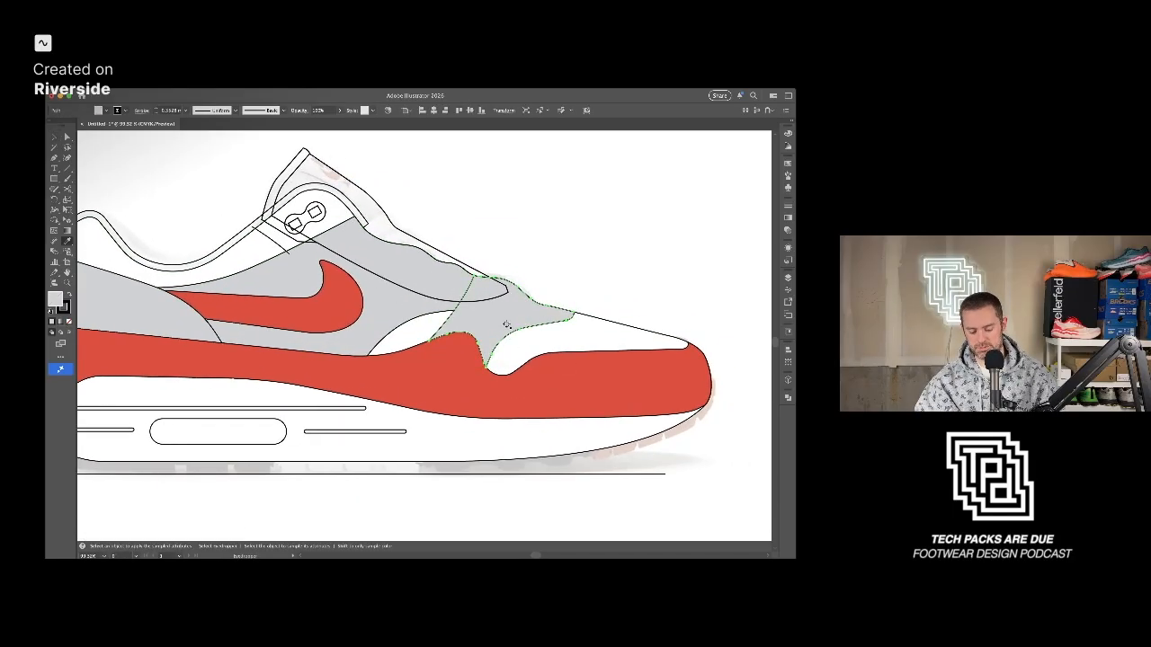
Arrange the grey forefoot panel behind the side panel, just above the white upper.
key("v")
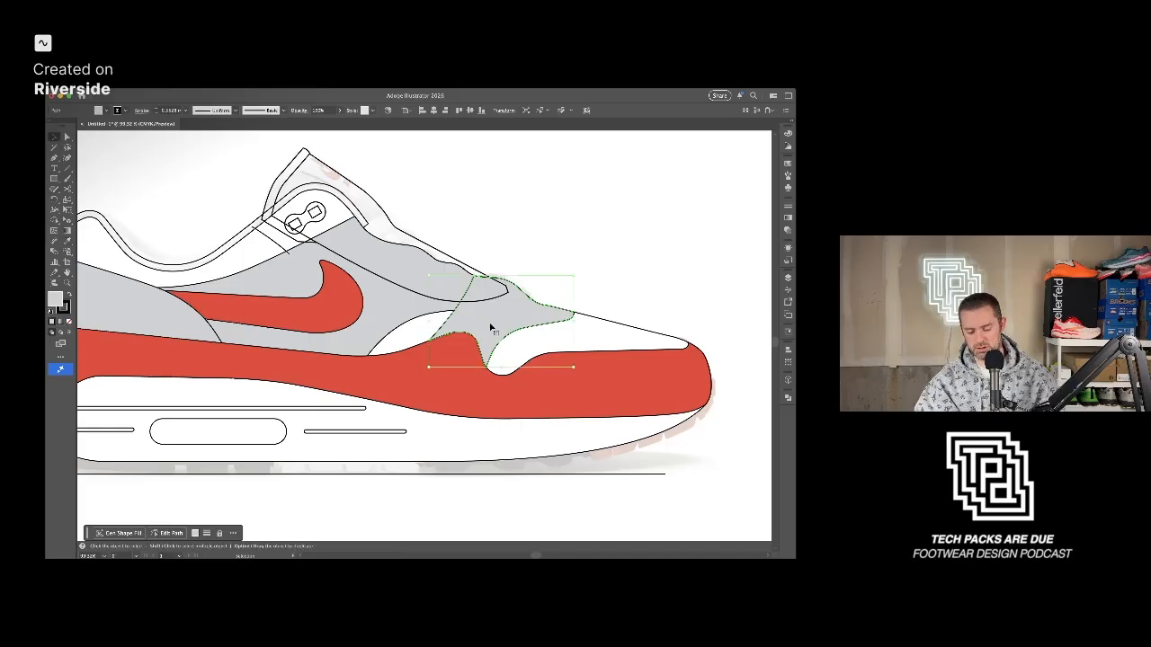
key("a")
key("v")
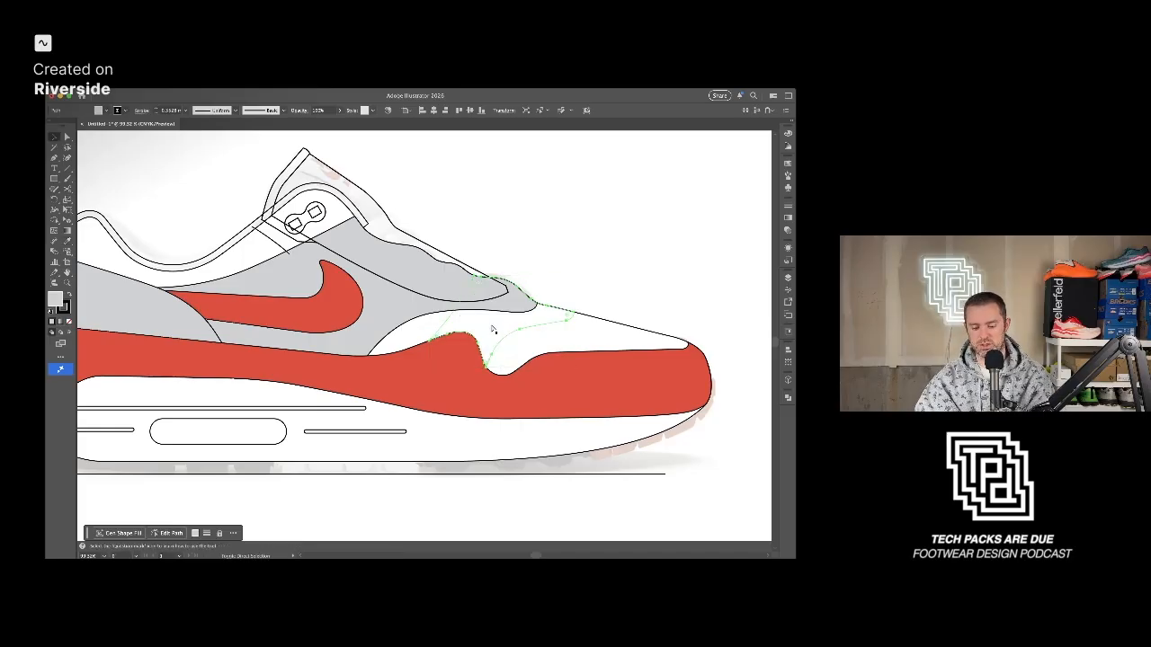
left_click(566, 247)
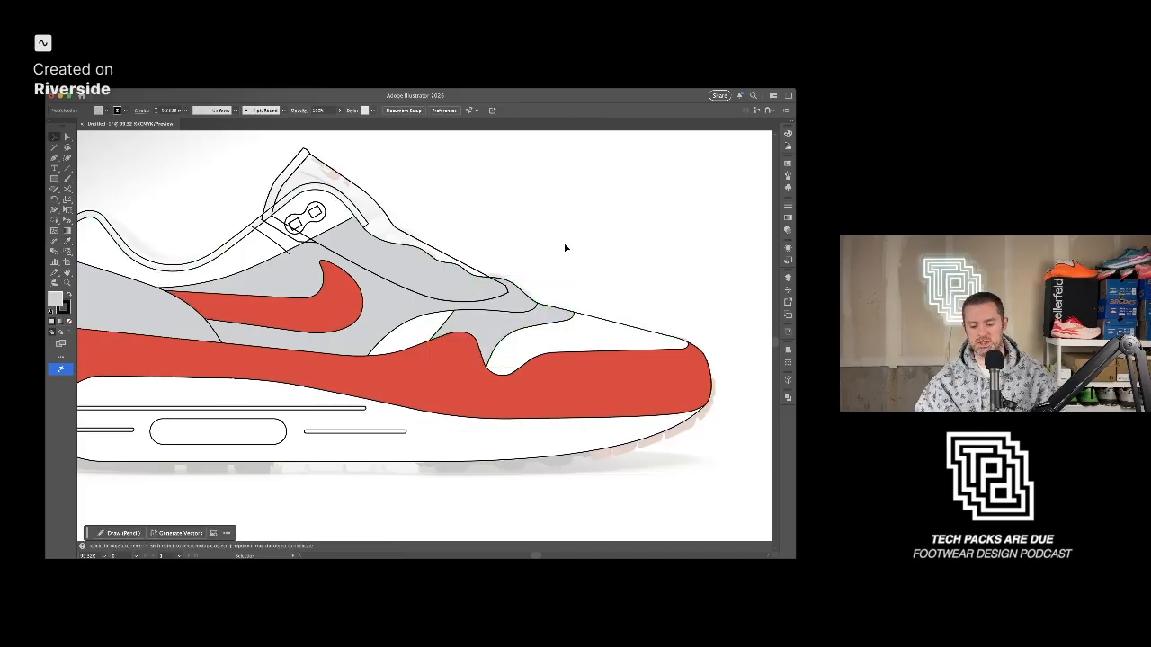
Arrange the tongue shapes behind the upper and the side panel.
scroll(566, 248, "down", 3)
scroll(566, 247, "up", 2)
left_click(327, 171)
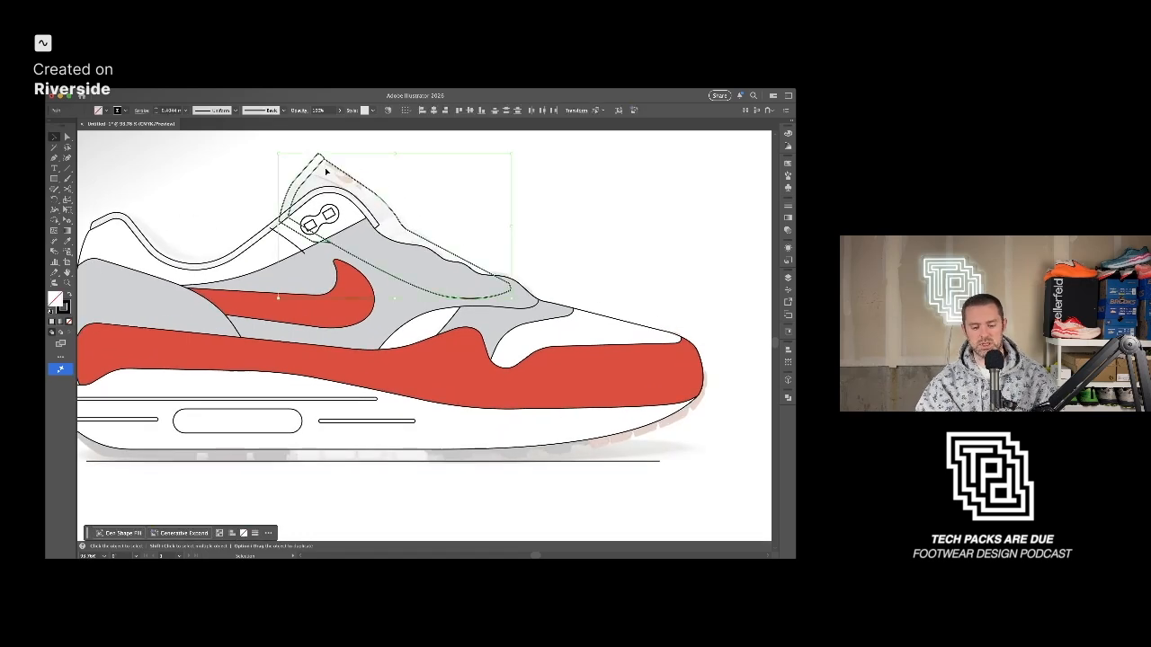
key("a")
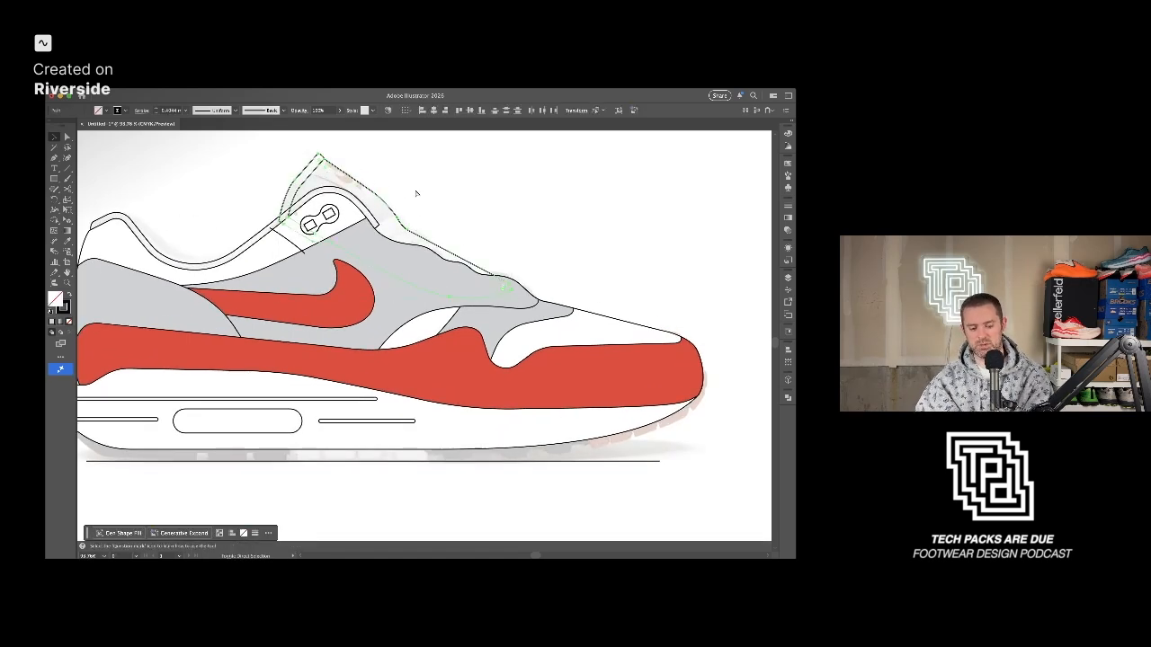
left_click(444, 192)
scroll(251, 223, "up", 1)
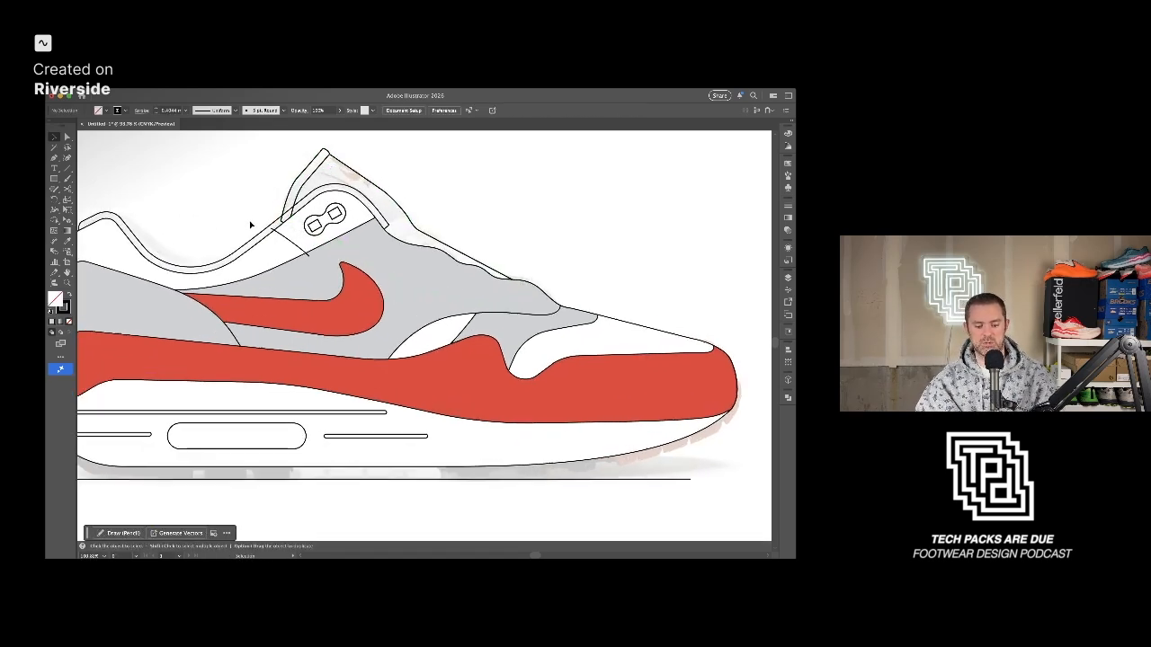
Duplicate the white upper and the collar line together, placing the copies in the empty area below the shoe.
left_click_drag(248, 235, 357, 240)
scroll(333, 239, "down", 4)
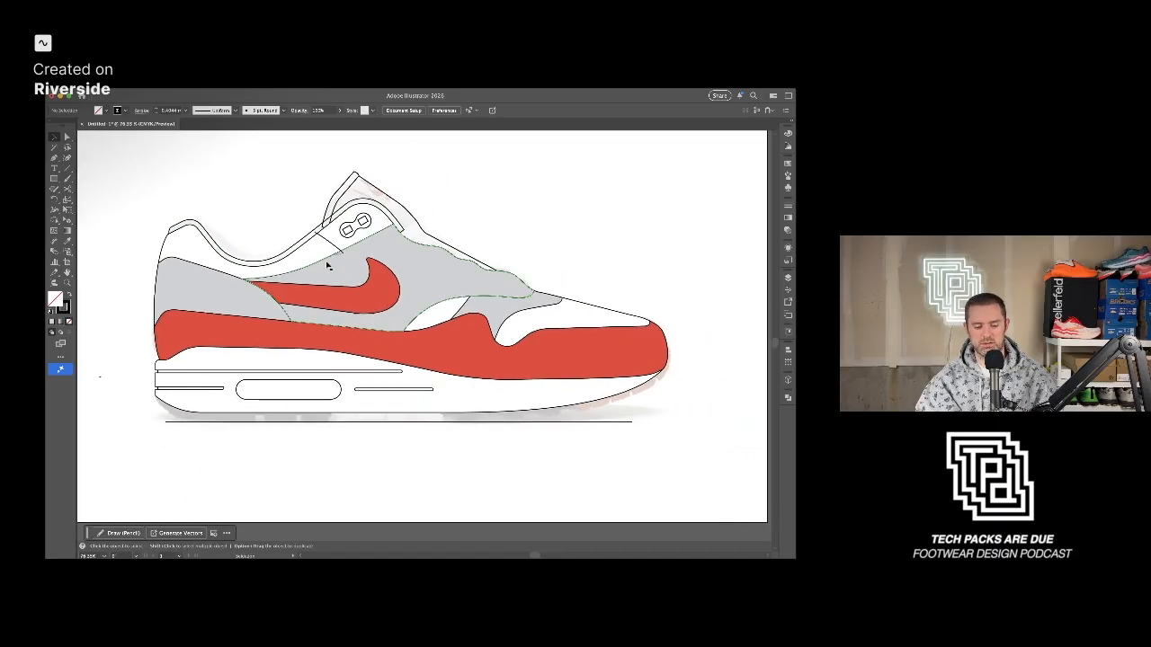
left_click(285, 255)
left_click(285, 253, "shift")
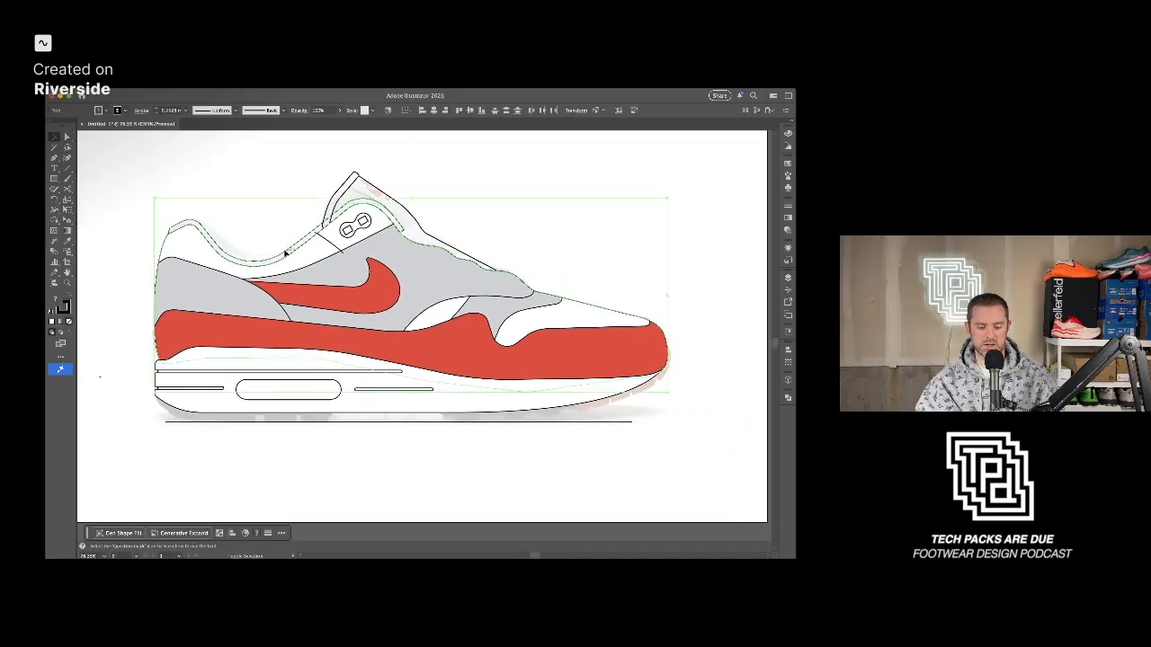
scroll(305, 253, "down", 3)
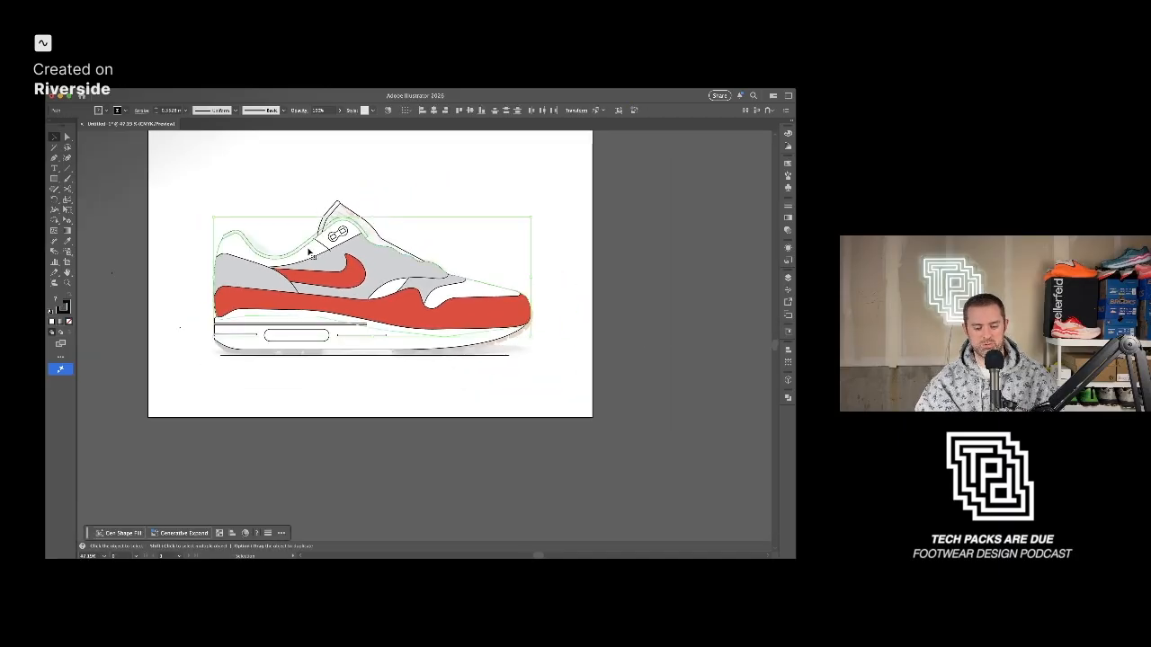
left_click_drag(299, 251, 520, 259)
left_click(452, 411)
Adjust both end points of the copied collar line so they meet or cross the copied upper's edge.
scroll(452, 411, "up", 3)
left_click(460, 218)
scroll(459, 218, "up", 4)
key("a")
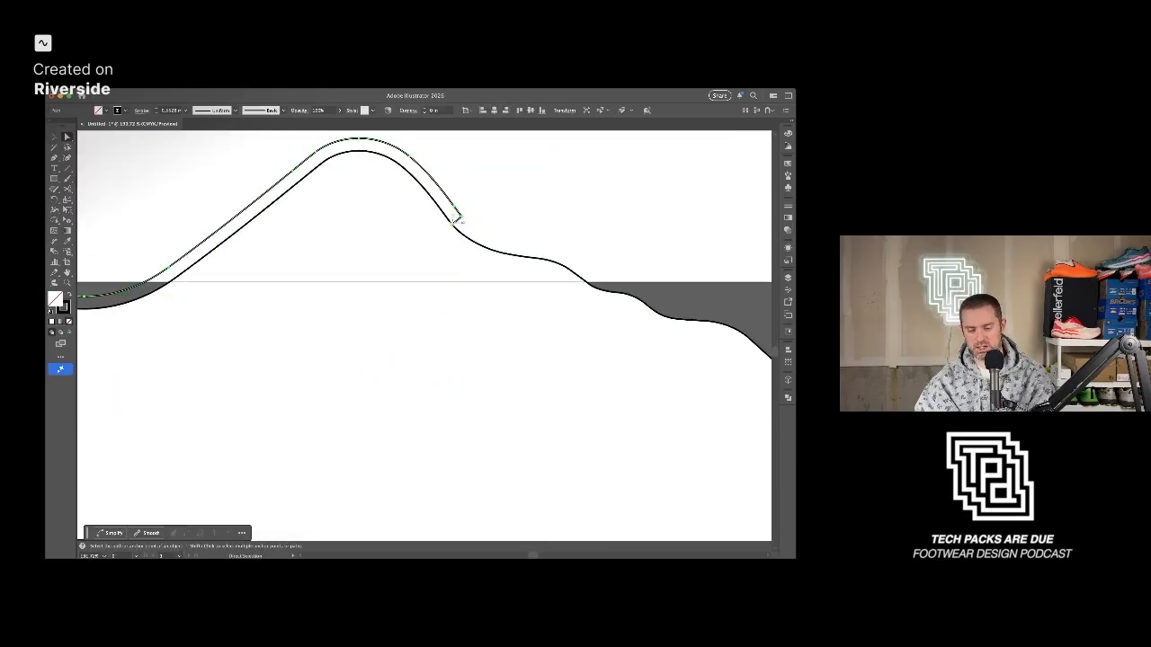
left_click(454, 225)
left_click_drag(448, 230, 448, 228)
scroll(394, 268, "down", 2)
left_click_drag(94, 299, 352, 272)
left_click_drag(237, 214, 233, 210)
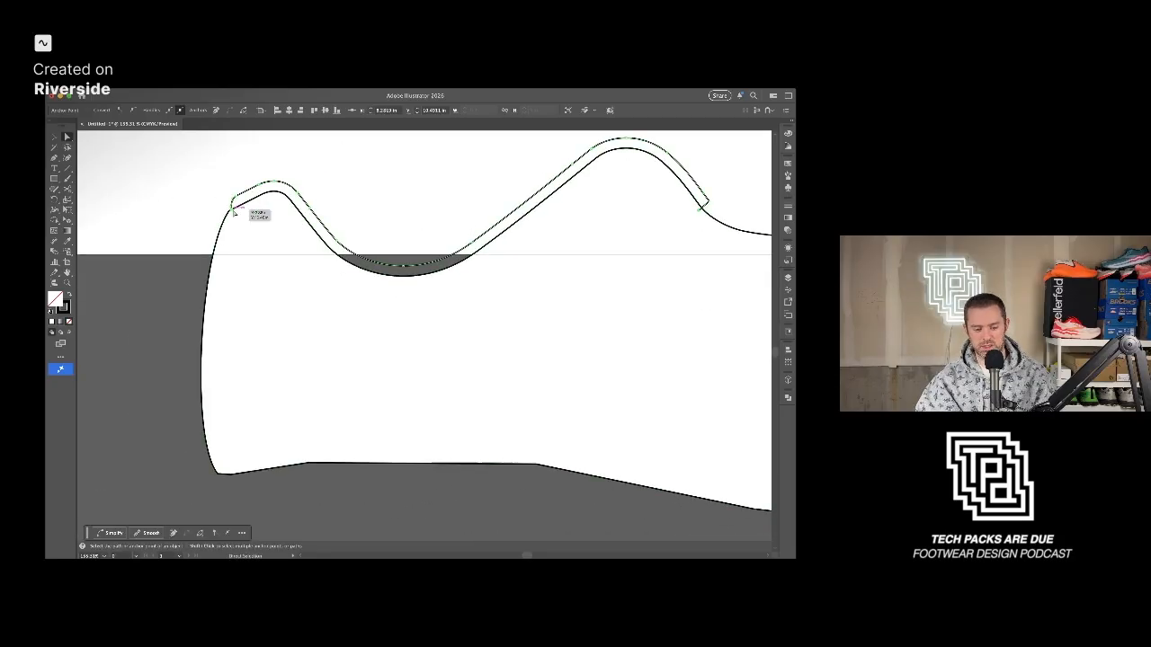
scroll(233, 211, "up", 6)
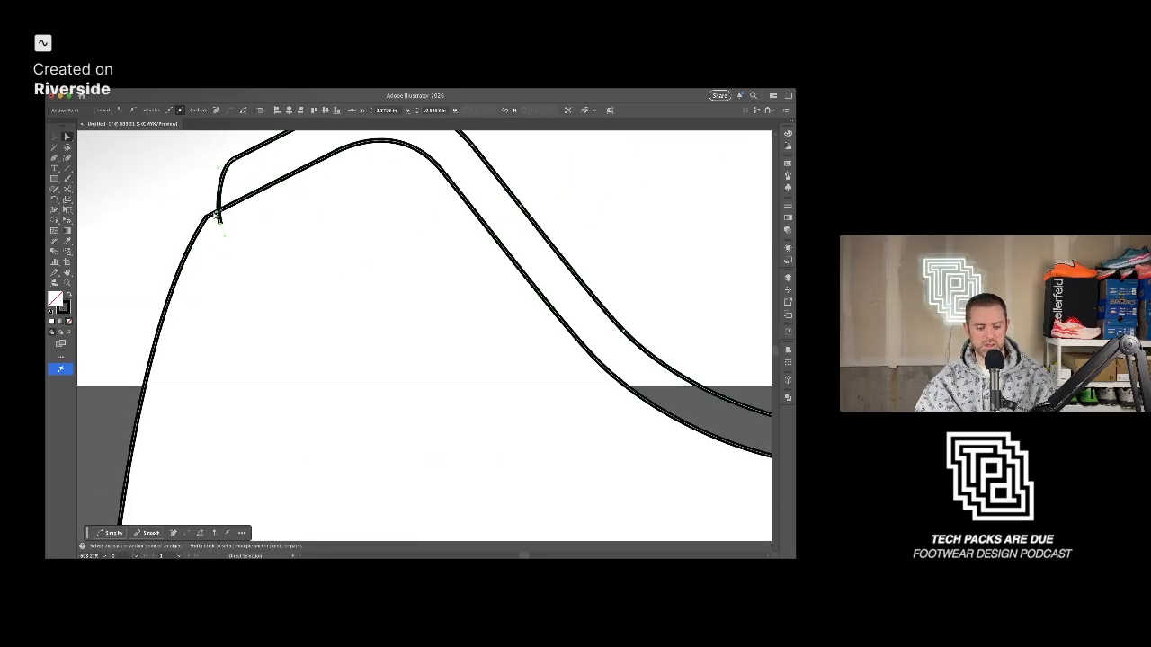
left_click_drag(215, 213, 208, 200)
Build a closed collar strip from the copied line and upper with Shape Builder, removing the upper's body area.
scroll(245, 232, "down", 4)
key("v")
scroll(437, 257, "down", 4)
left_click_drag(519, 228, 281, 304)
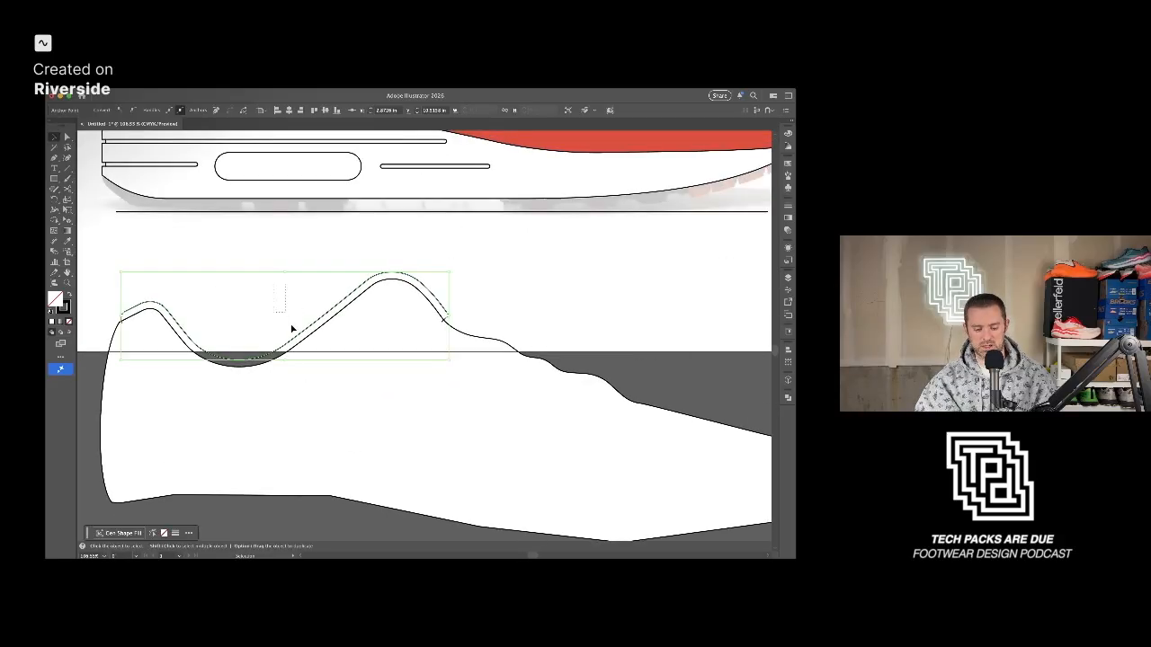
left_click(352, 376)
key("shift+m")
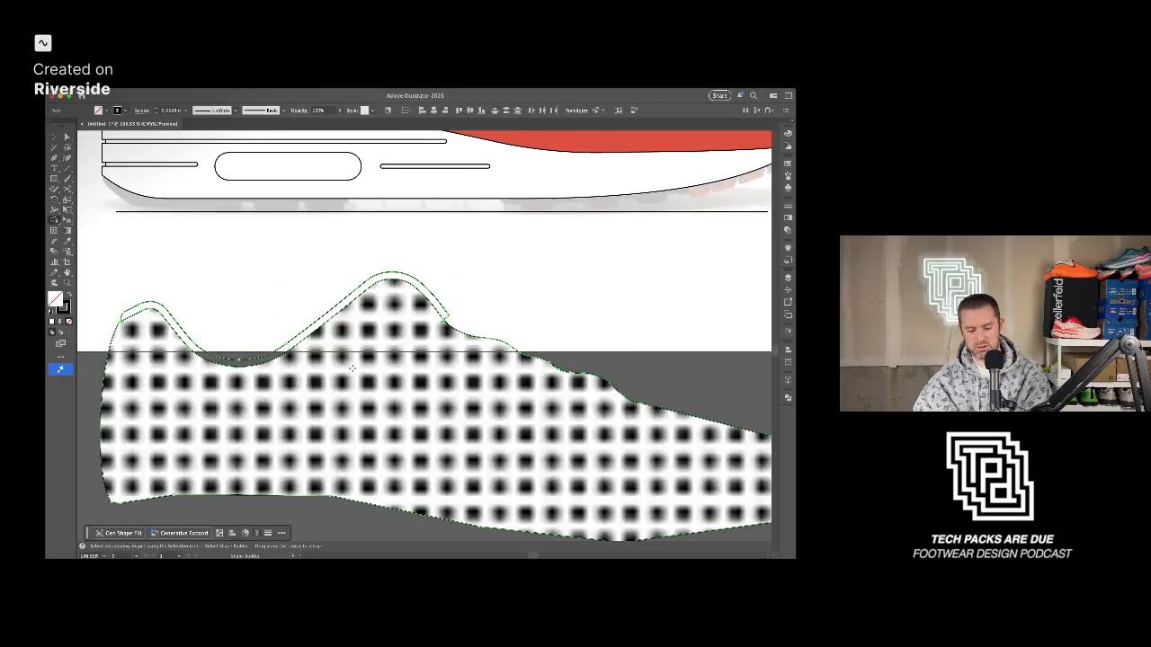
left_click(350, 406, "alt")
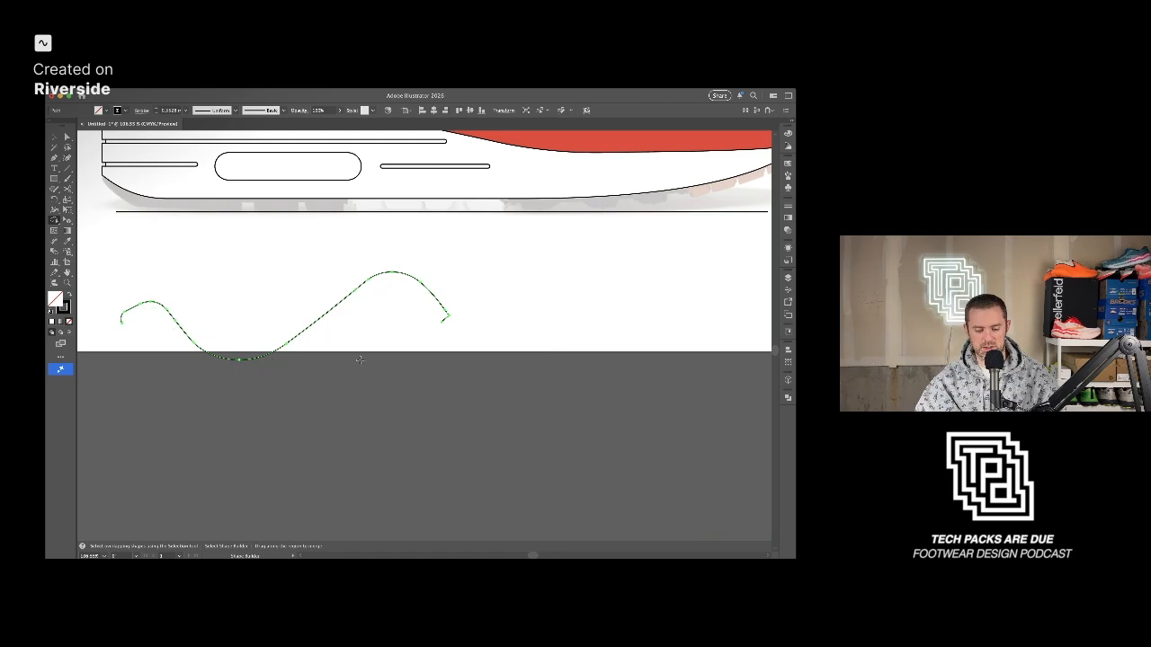
key("ctrl+z")
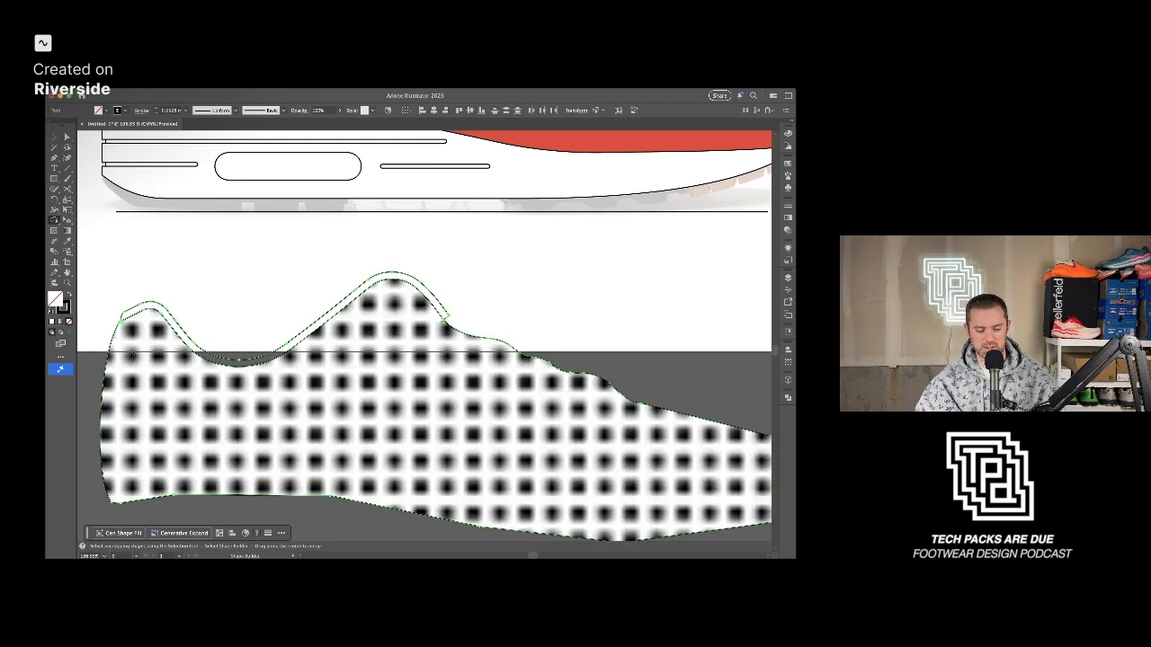
left_click(127, 337, "alt")
Move the closed collar strip slightly upward and delete the stray line fragment left near its heel end.
key("v")
left_click(270, 411)
left_click_drag(260, 361, 260, 342)
left_click_drag(109, 311, 149, 340)
key("Delete")
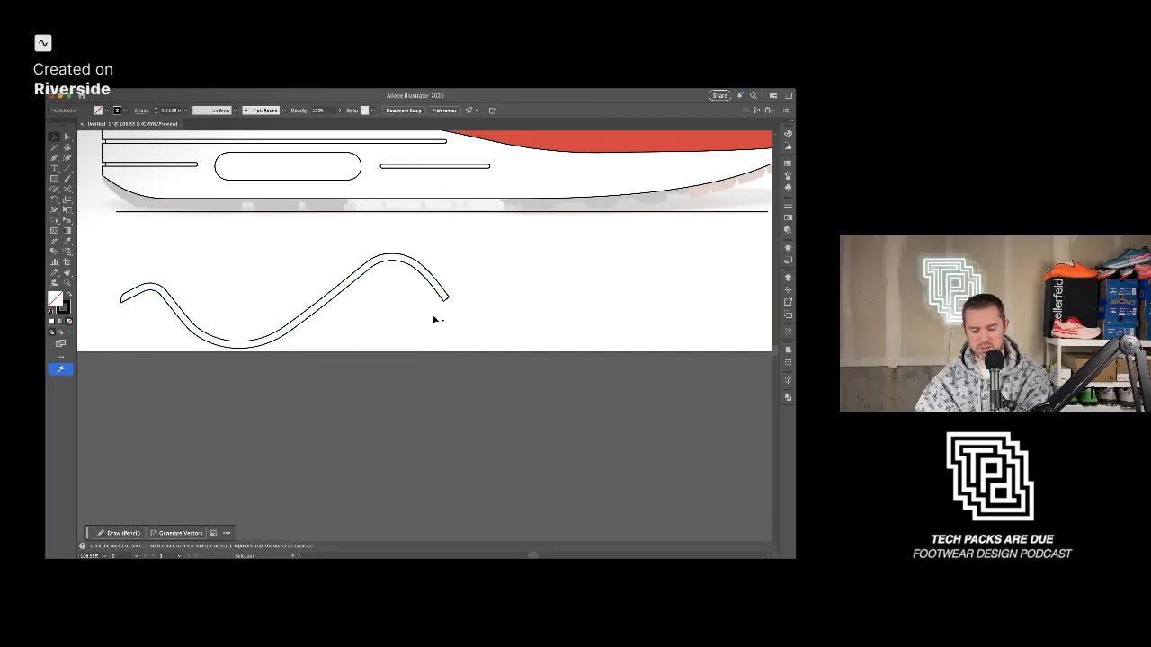
Move the closed collar strip onto the shoe and align it exactly with the original collar edge.
scroll(457, 340, "down", 5)
mouse_move(450, 295)
left_mouse_down()
mouse_move(416, 370)
mouse_move(388, 283)
mouse_move(385, 208)
left_mouse_up()
scroll(385, 211, "up", 8)
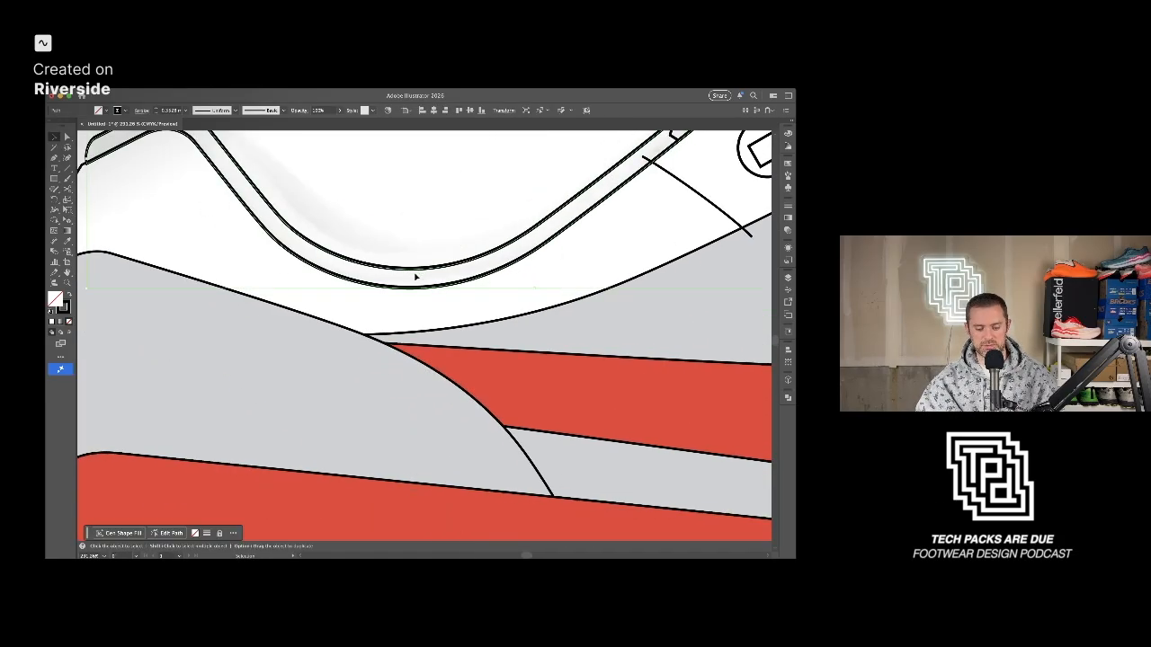
left_click_drag(416, 289, 415, 289)
key("super+z")
scroll(365, 260, "down", 3)
left_click(316, 190)
scroll(199, 180, "up", 8)
left_click(226, 184)
left_click_drag(304, 161, 306, 157)
left_click_drag(481, 154, 503, 165)
scroll(552, 219, "down", 4)
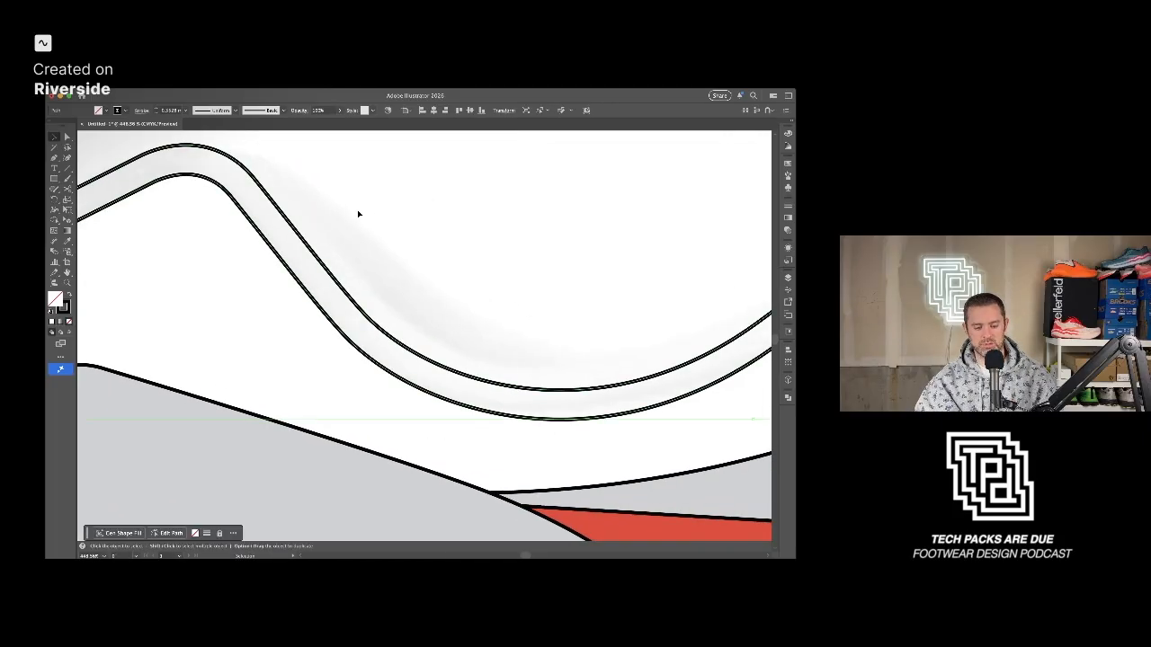
Delete the original open collar line lying along the closed strip.
scroll(381, 288, "down", 5)
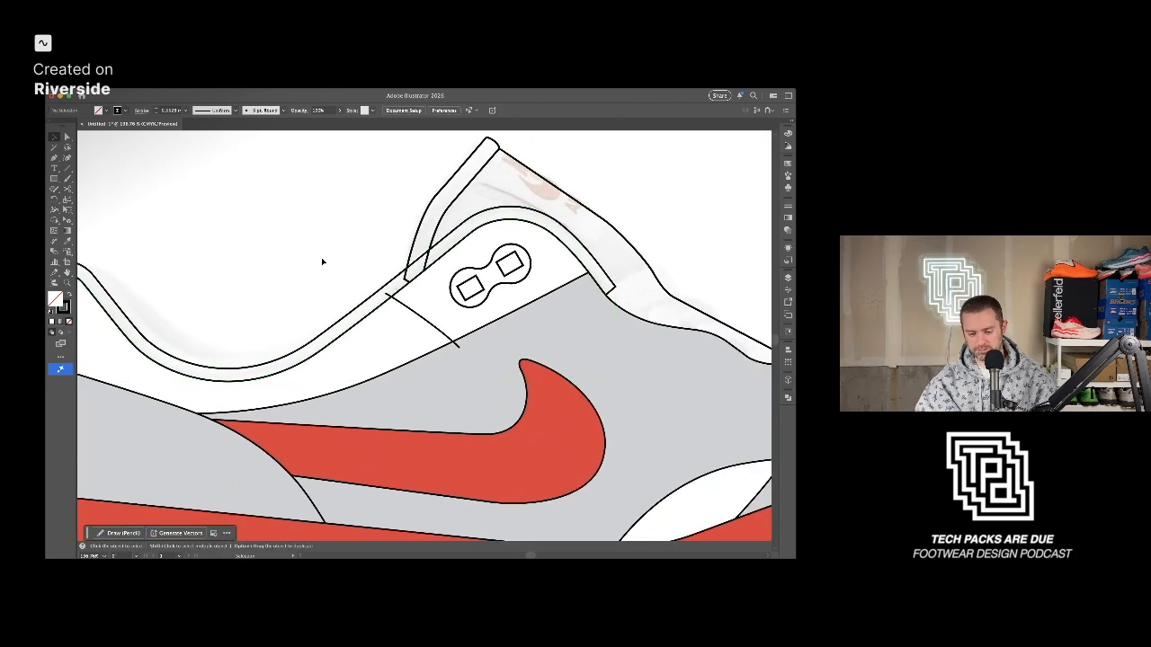
left_click_drag(614, 293, 629, 259)
left_click(616, 286)
key("Delete")
scroll(607, 270, "down", 2)
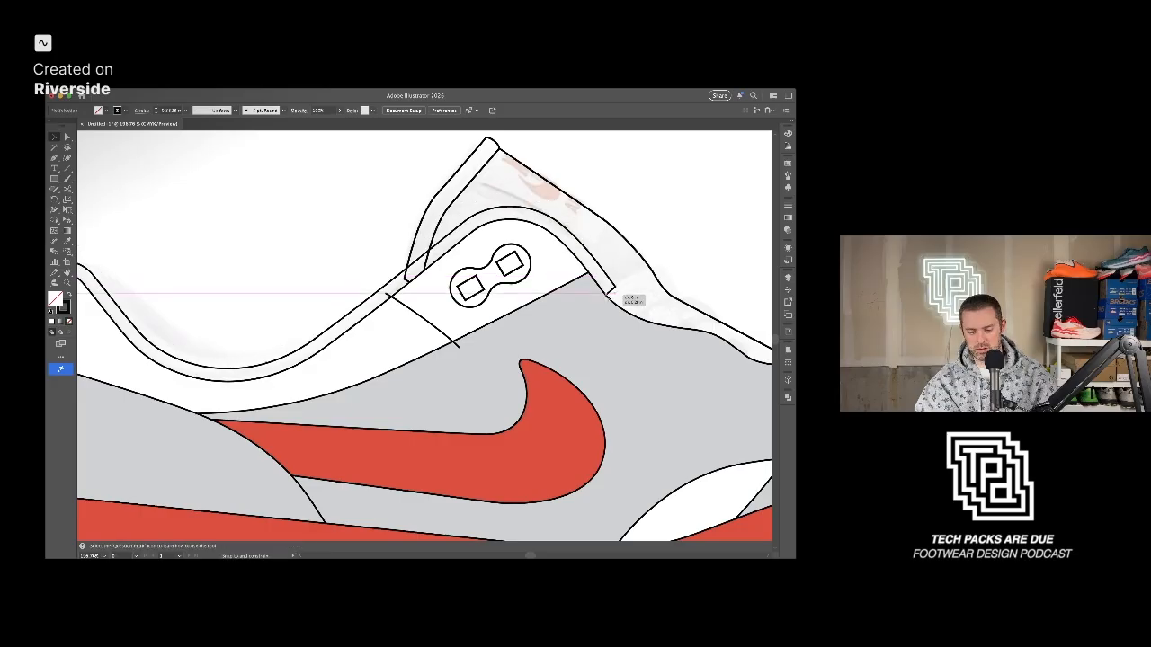
Fill the closed collar strip with dark grey.
scroll(602, 301, "down", 3)
left_click(592, 309)
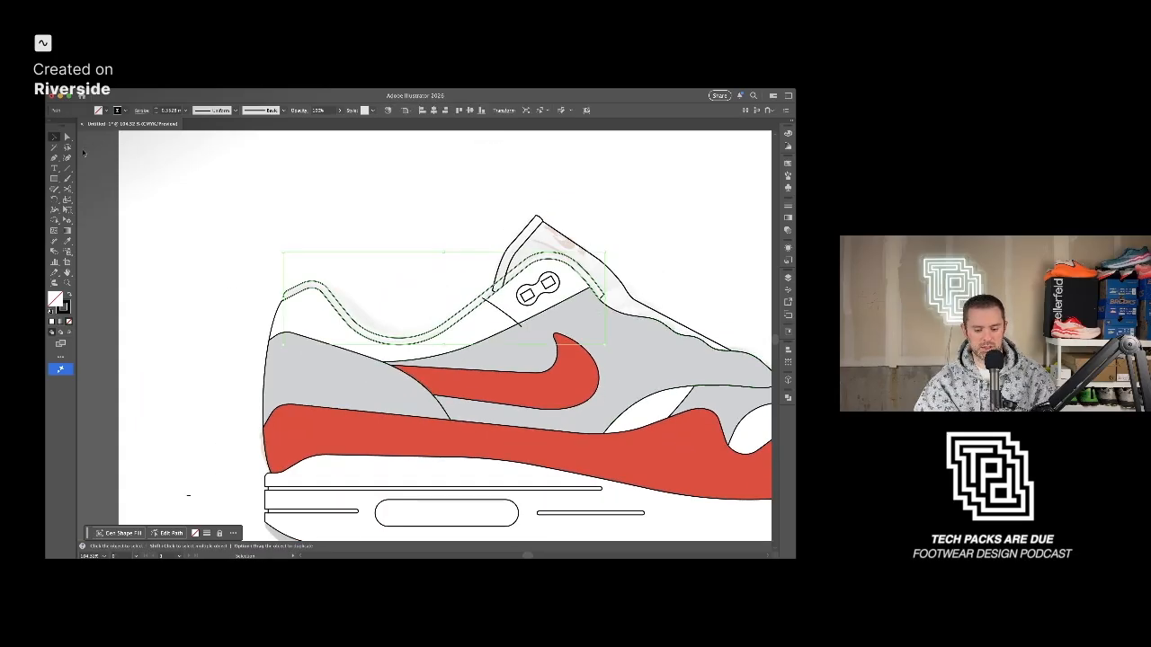
left_click(83, 153)
left_click(446, 210)
Examine the tongue, forefoot and midsole to check which shapes already have a fill.
left_click_drag(399, 202, 115, 178)
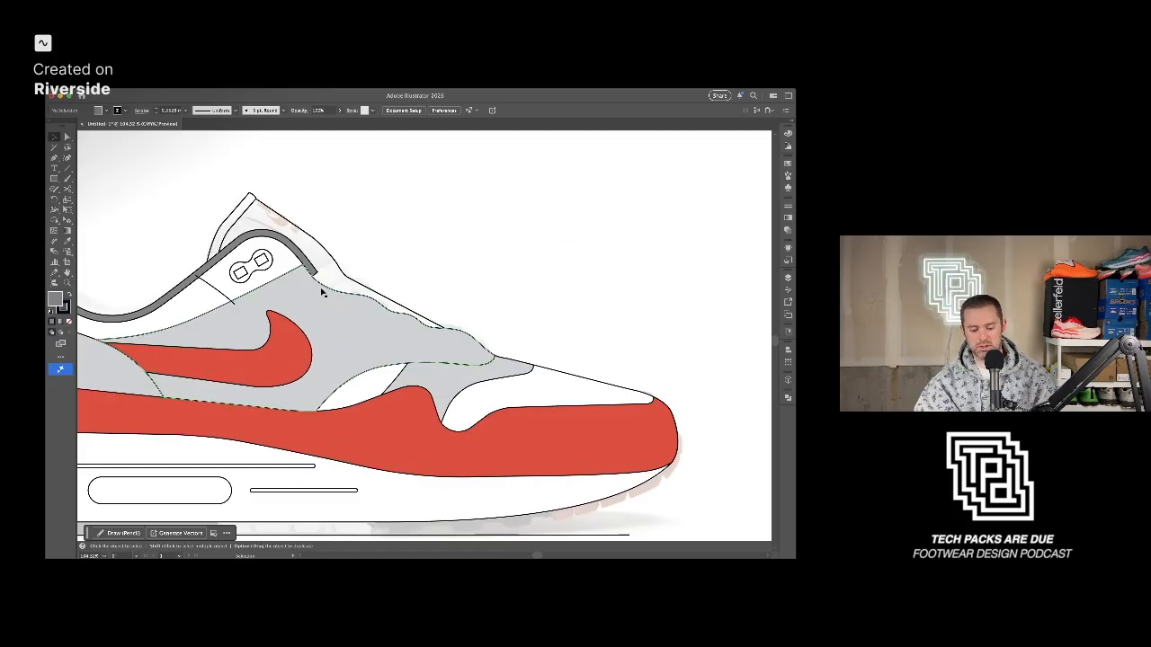
scroll(319, 291, "down", 3)
scroll(265, 241, "up", 5)
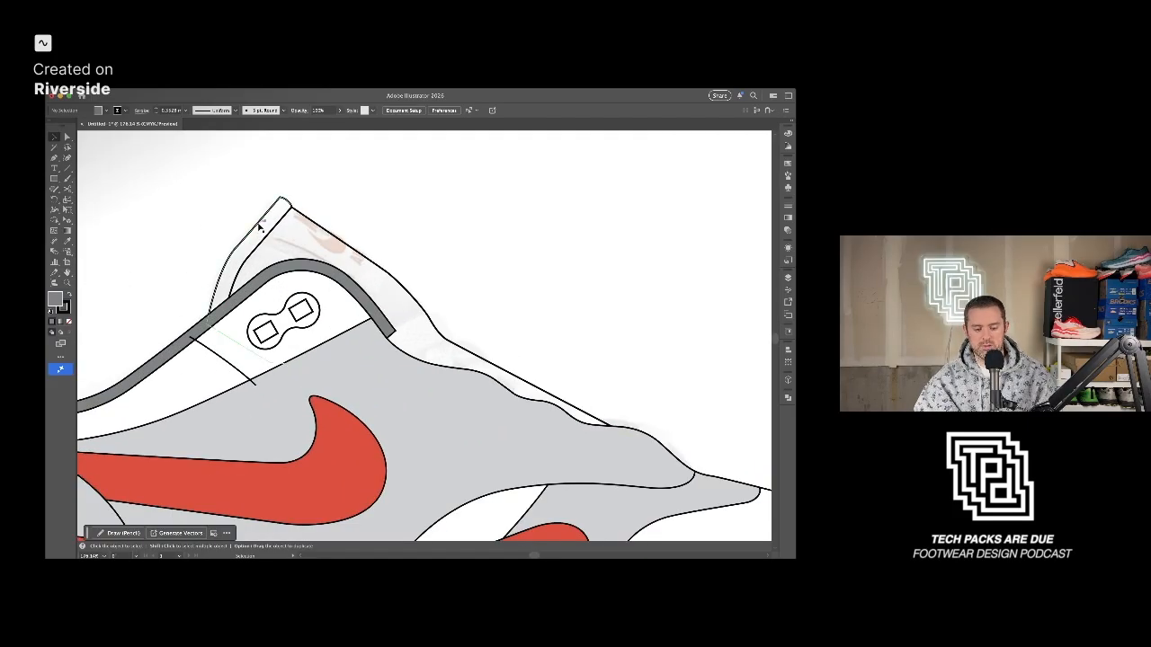
scroll(337, 230, "down", 1)
left_click_drag(409, 228, 510, 231)
scroll(538, 308, "down", 3)
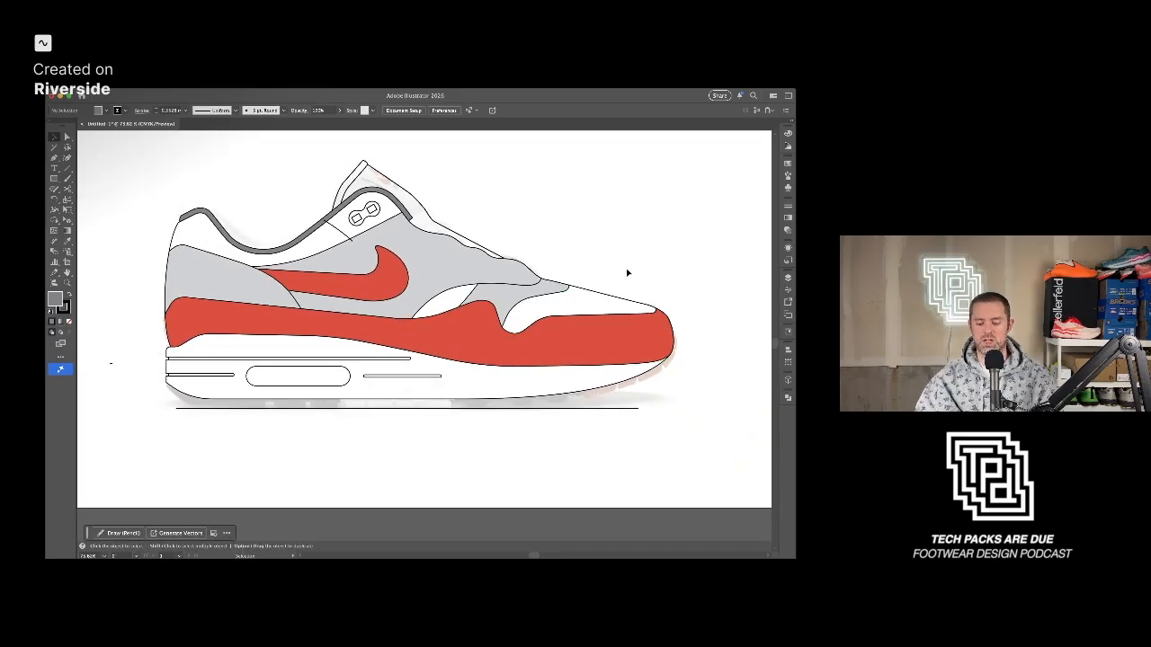
left_click(304, 402)
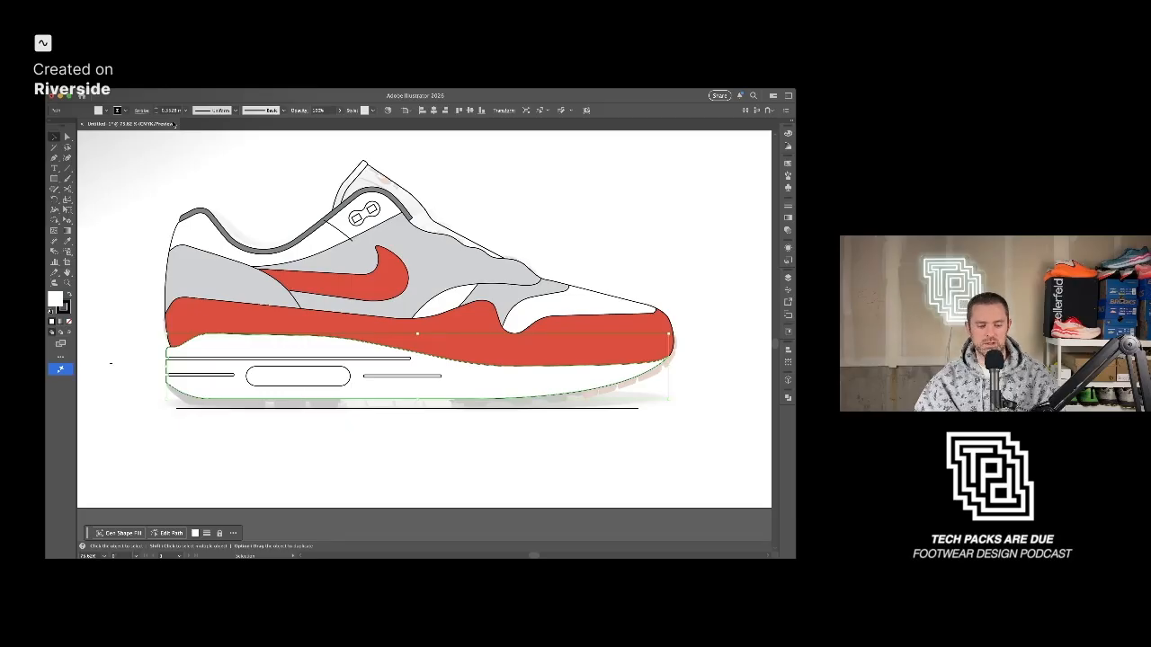
left_click(284, 190)
Duplicate the white upper, the grey side panel and the short eyelet-panel line together, placing the copies above the originals.
scroll(361, 240, "up", 5)
left_click(329, 231)
left_click(300, 194, "shift")
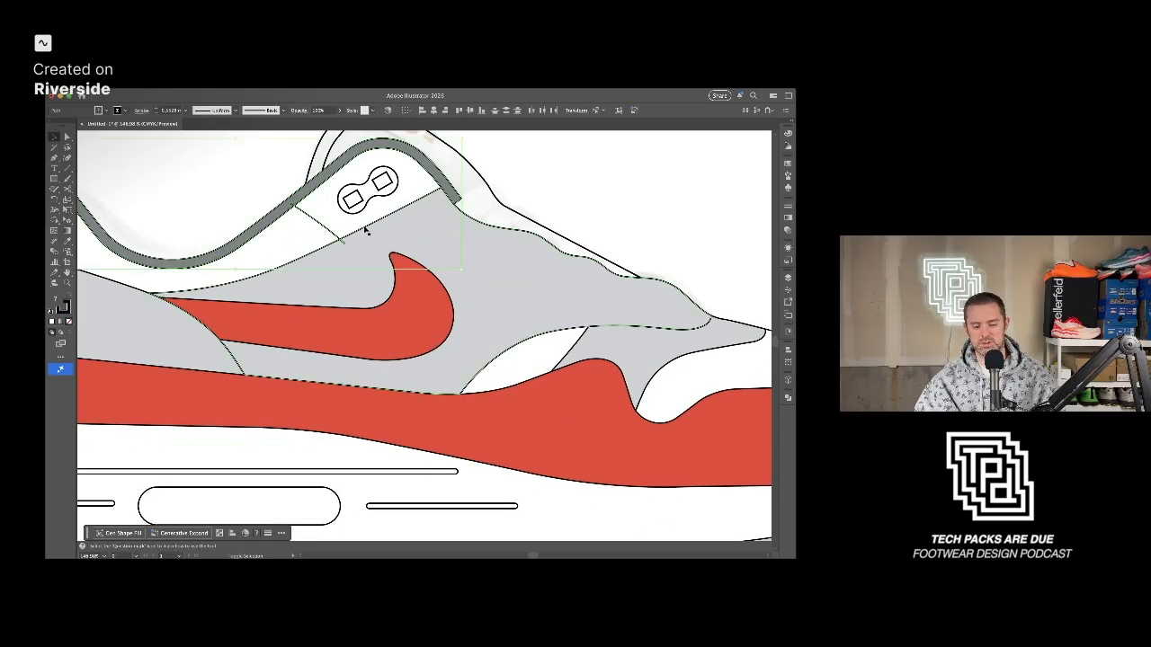
left_click(309, 224)
key("super+shift+a")
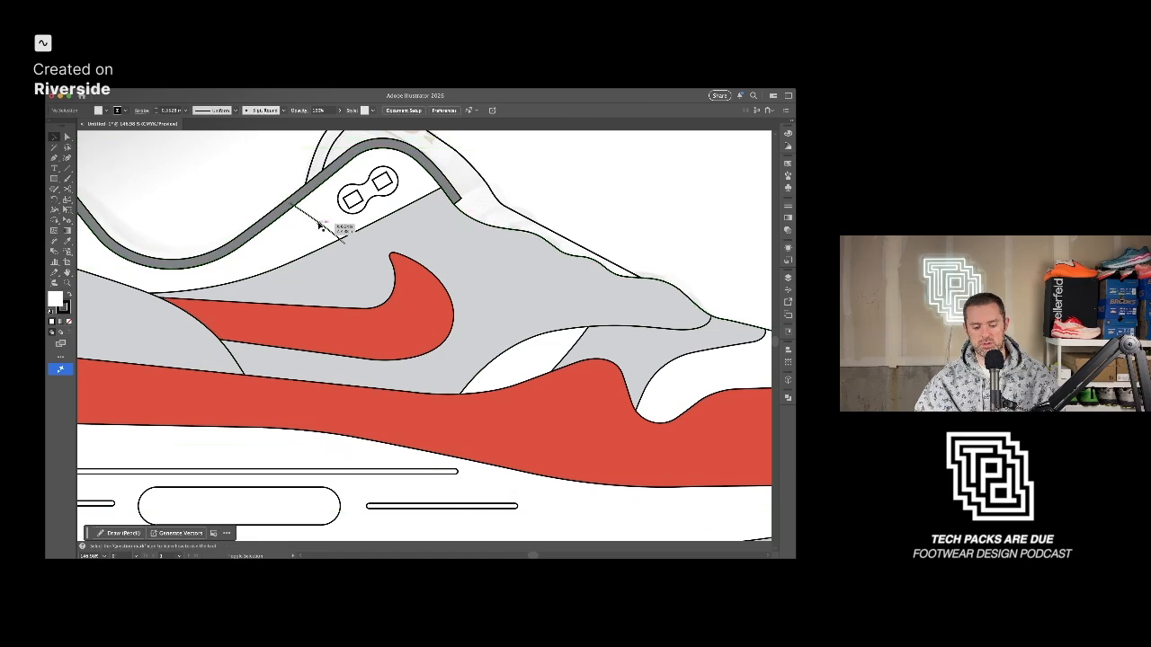
left_click(369, 229)
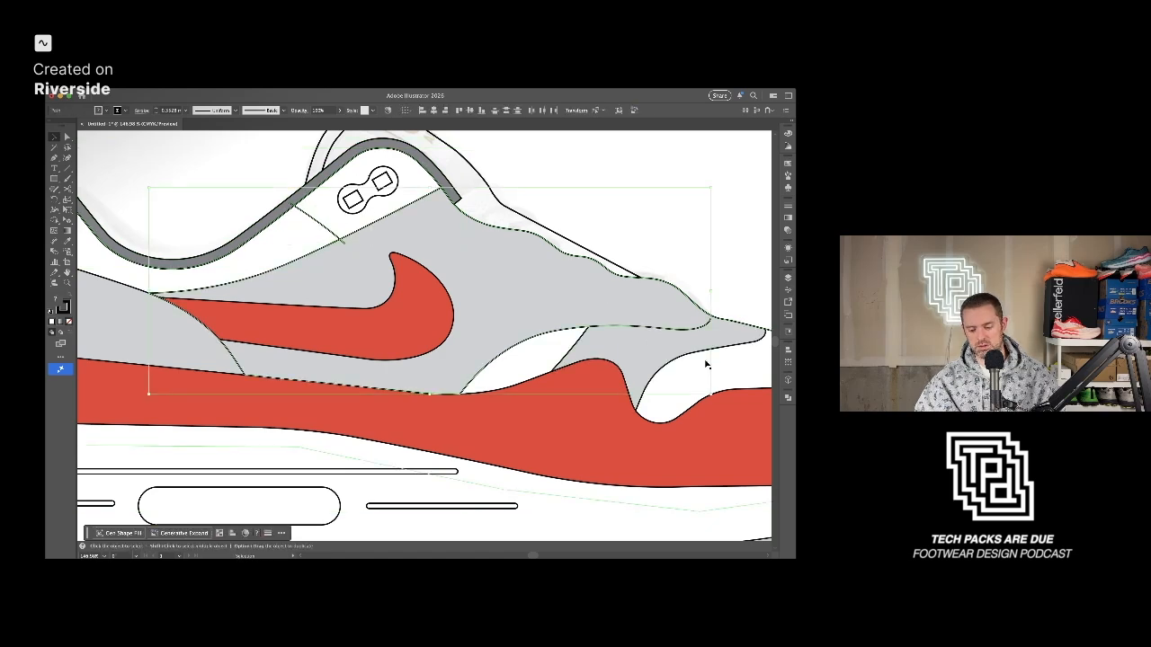
scroll(706, 360, "down", 4)
left_click(596, 369)
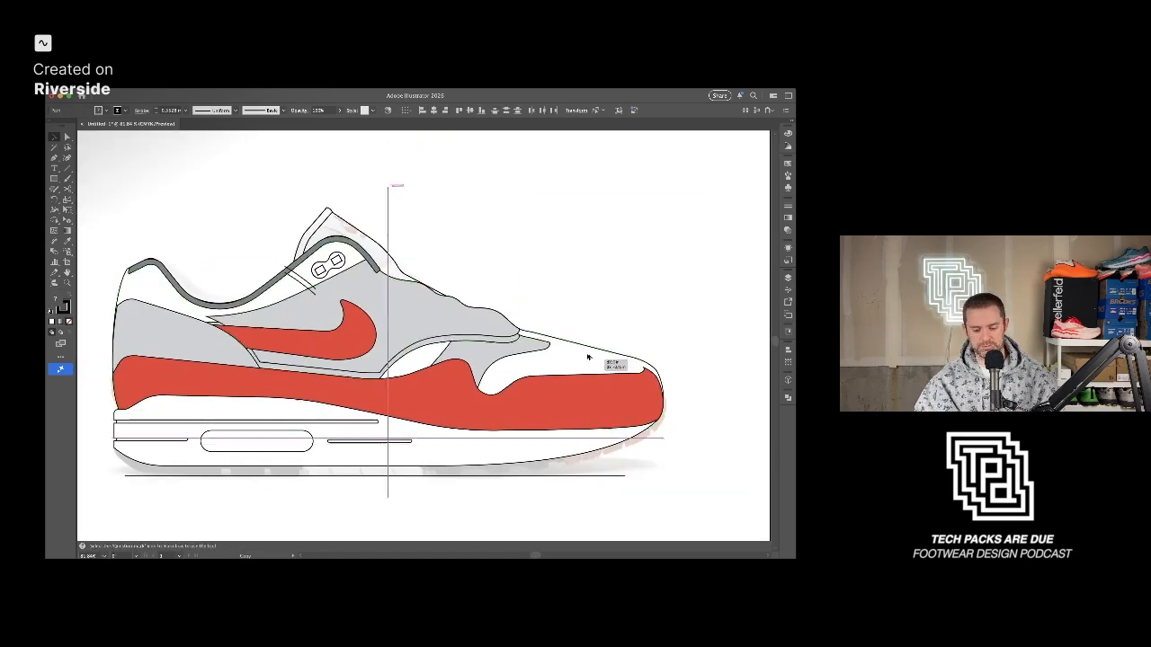
left_click_drag(587, 366, 590, 270)
Cut the eyelet panel out of the copied shapes with Shape Builder, removing the surrounding upper and side panel areas.
left_click_drag(437, 275, 514, 308)
key("shift+m")
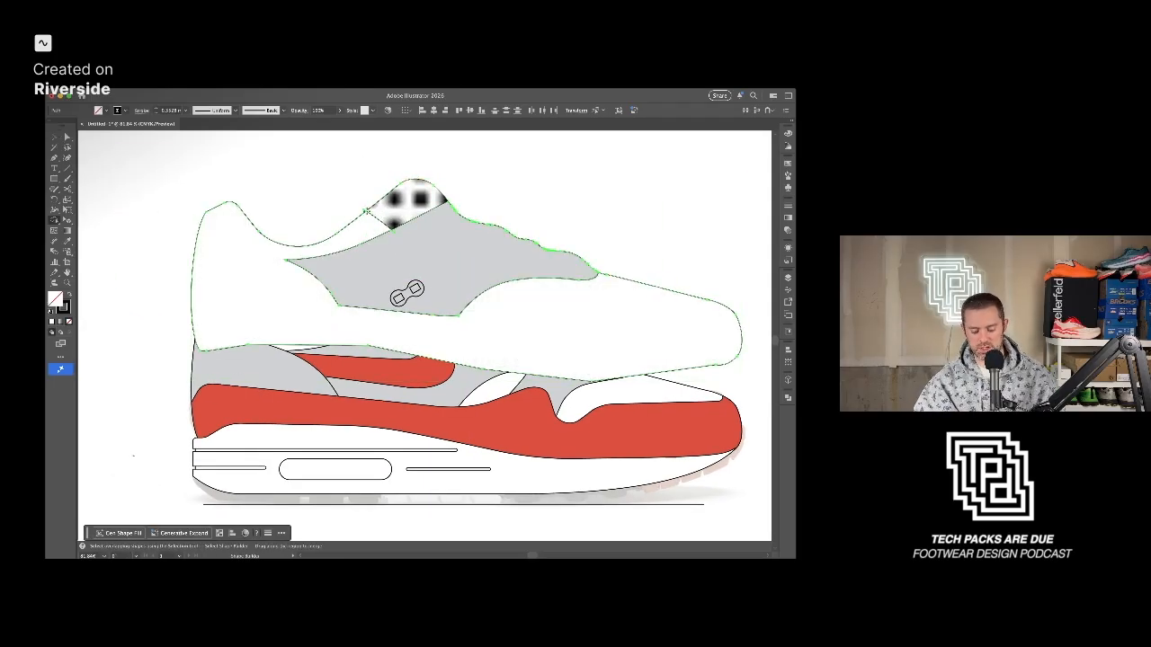
left_click(373, 244, "alt")
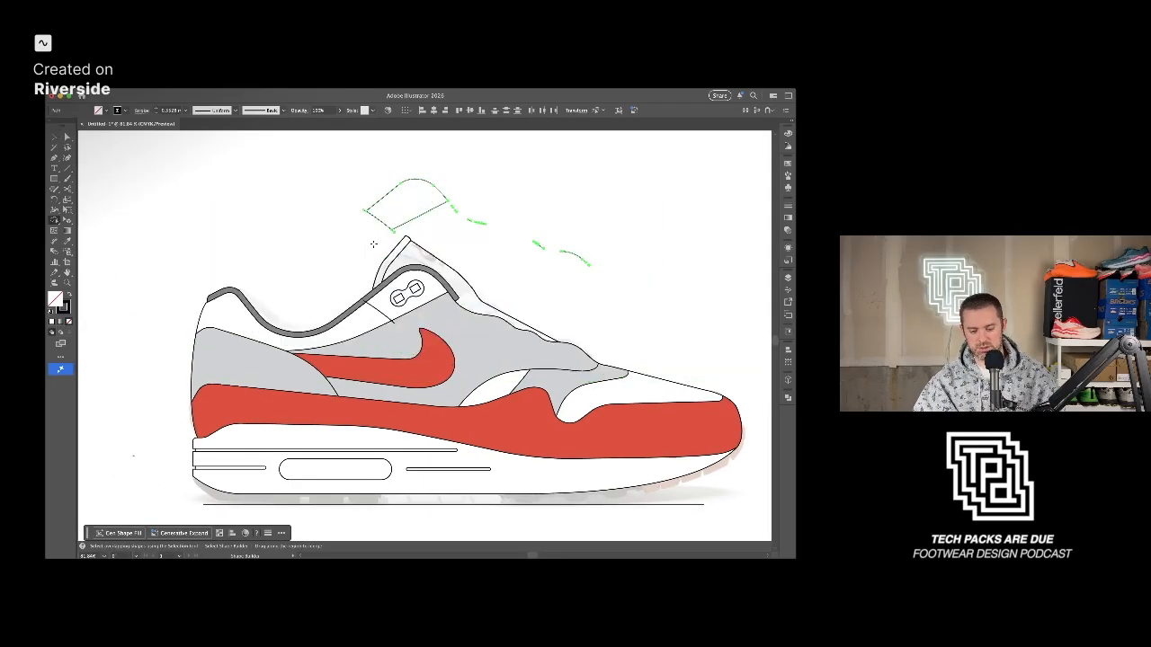
Move the cut-out eyelet panel from above the shoe back into its place on the upper.
key("v")
left_click(428, 228)
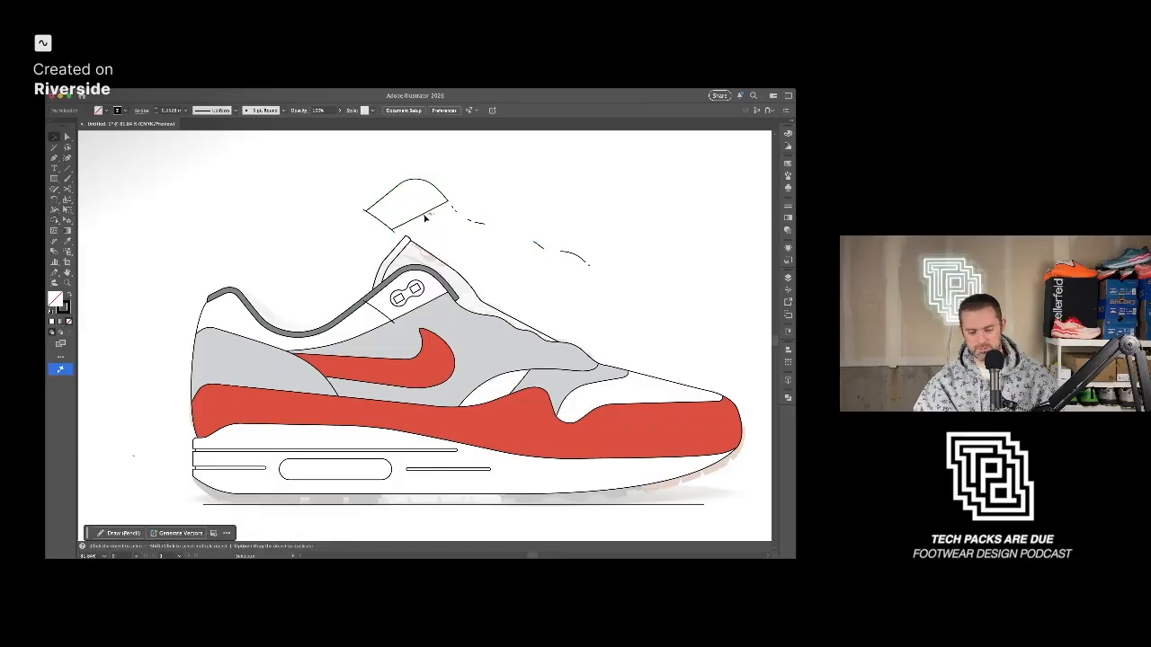
left_click(436, 222)
key("Delete")
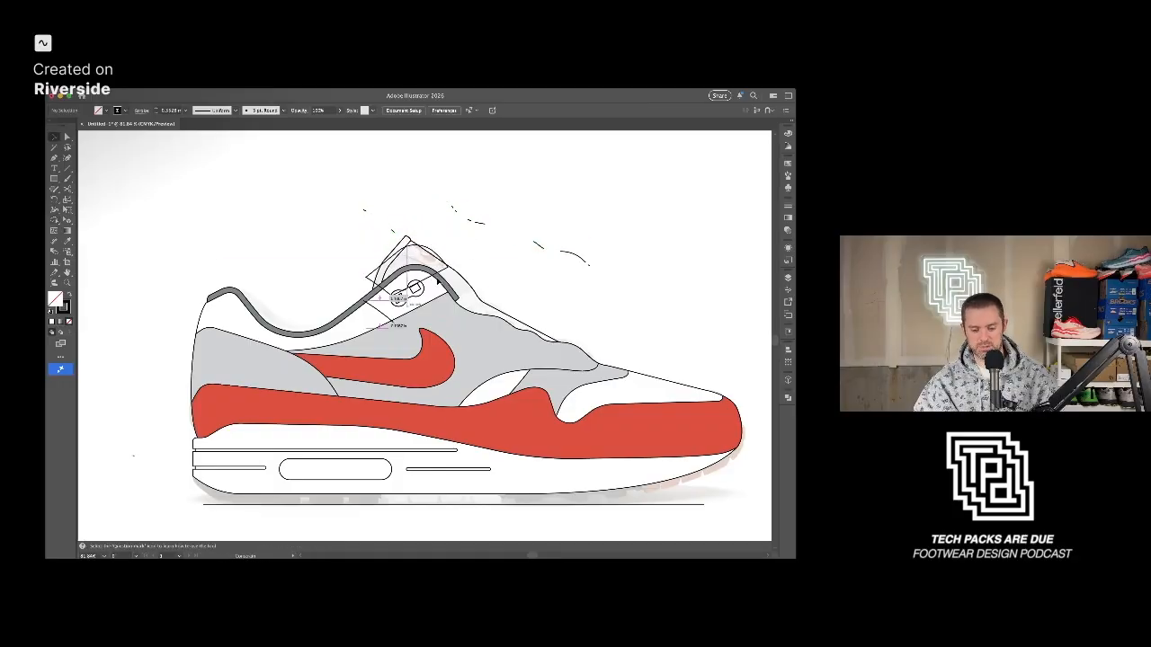
left_click(441, 305)
Delete the leftover line fragments floating above the shoe.
left_click_drag(444, 180, 520, 233)
key("Delete")
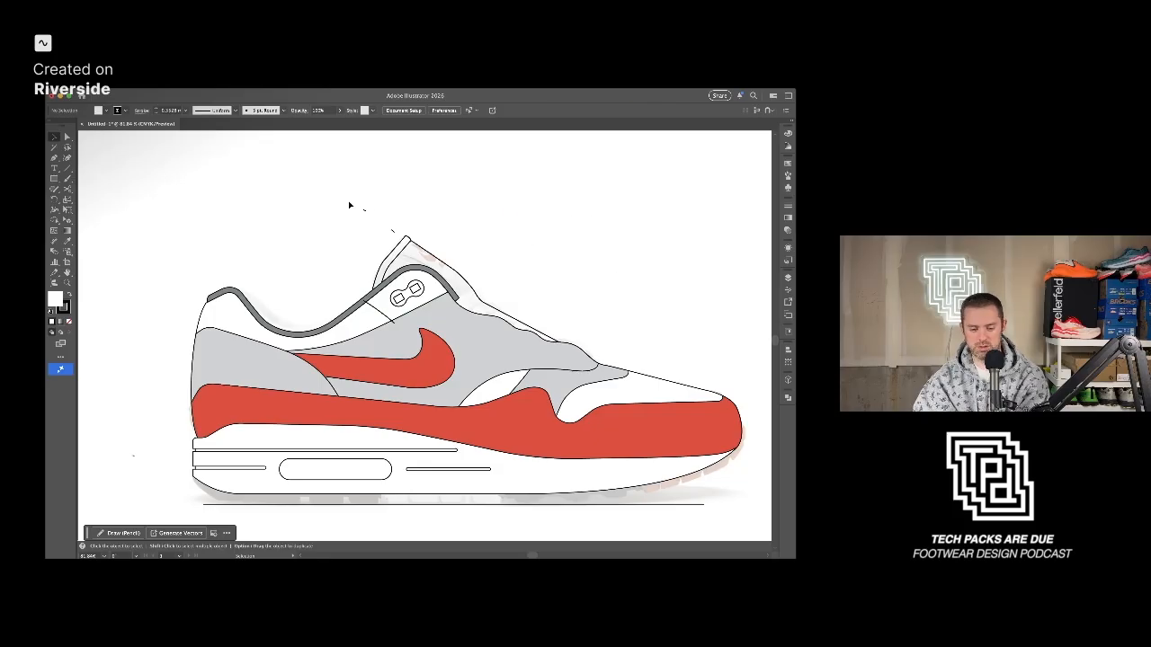
left_click_drag(399, 234, 396, 236)
Fill both small lace-hole rectangles in the eyelet piece with dark grey.
scroll(383, 313, "up", 5)
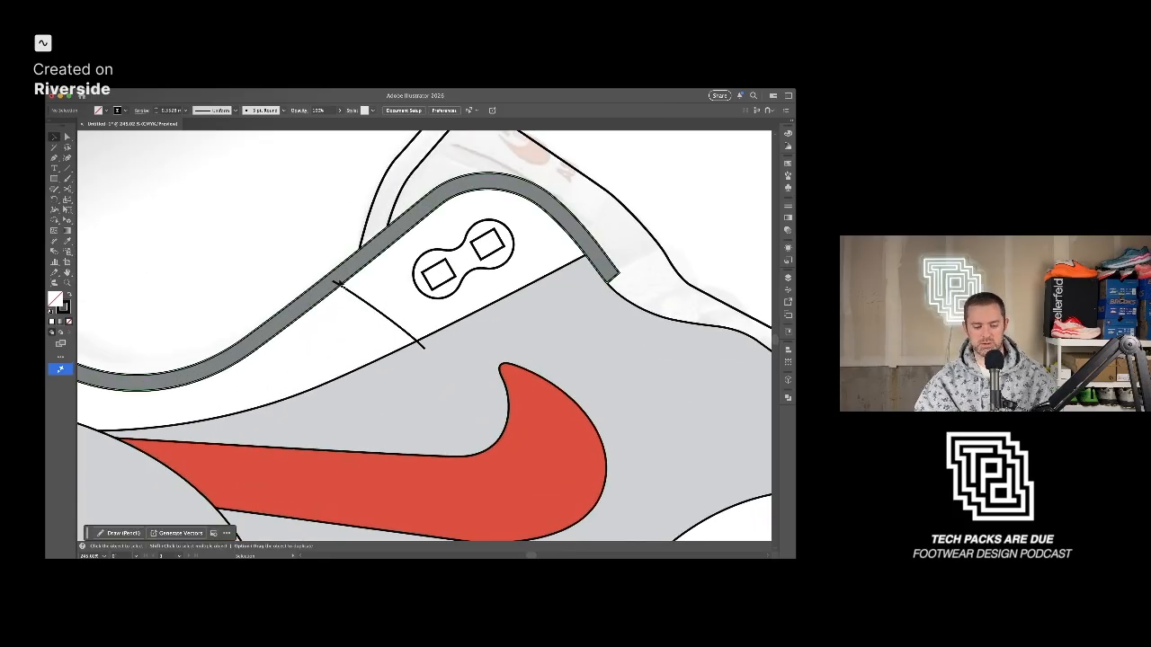
scroll(341, 279, "down", 3)
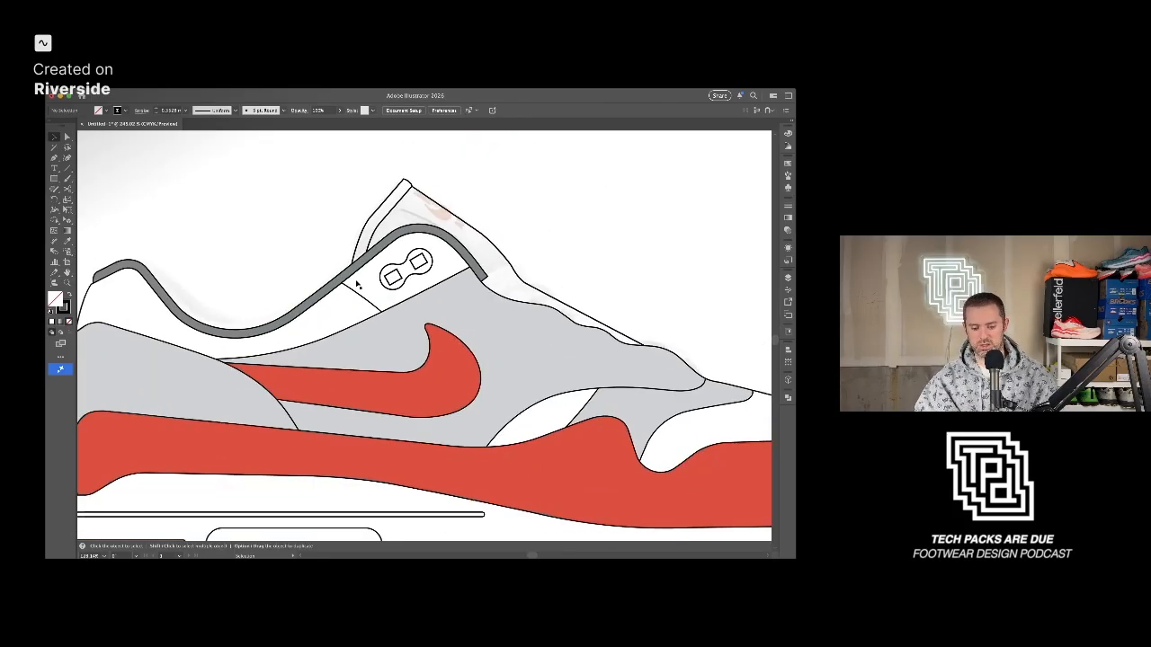
scroll(376, 263, "down", 2)
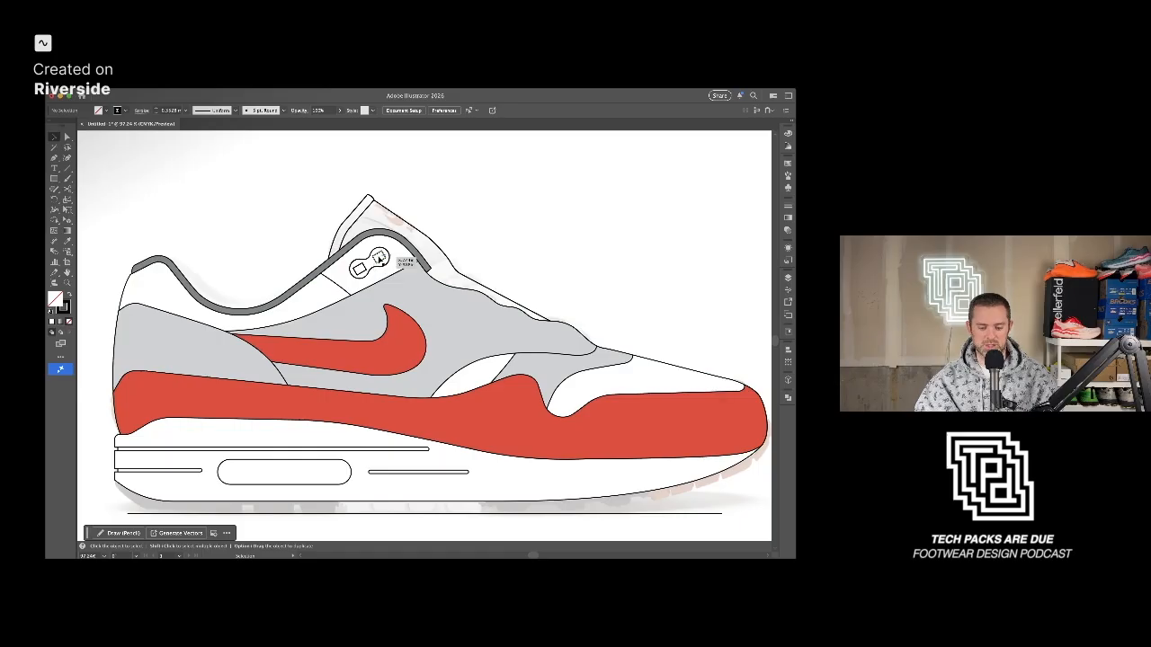
left_click(379, 260)
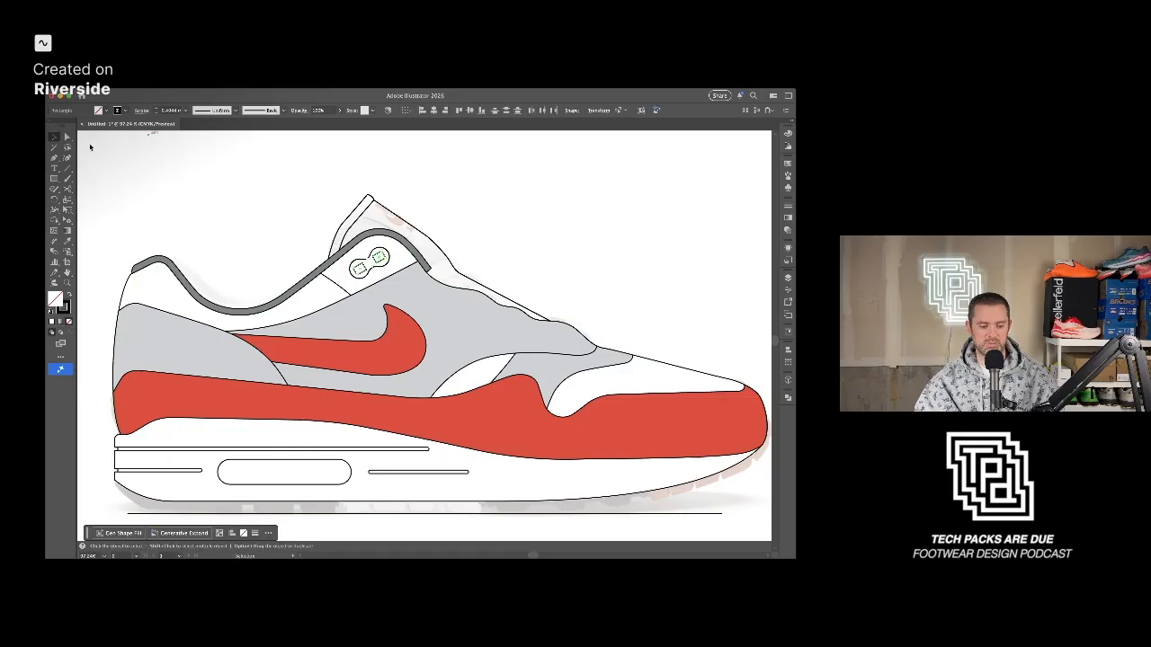
key("comma")
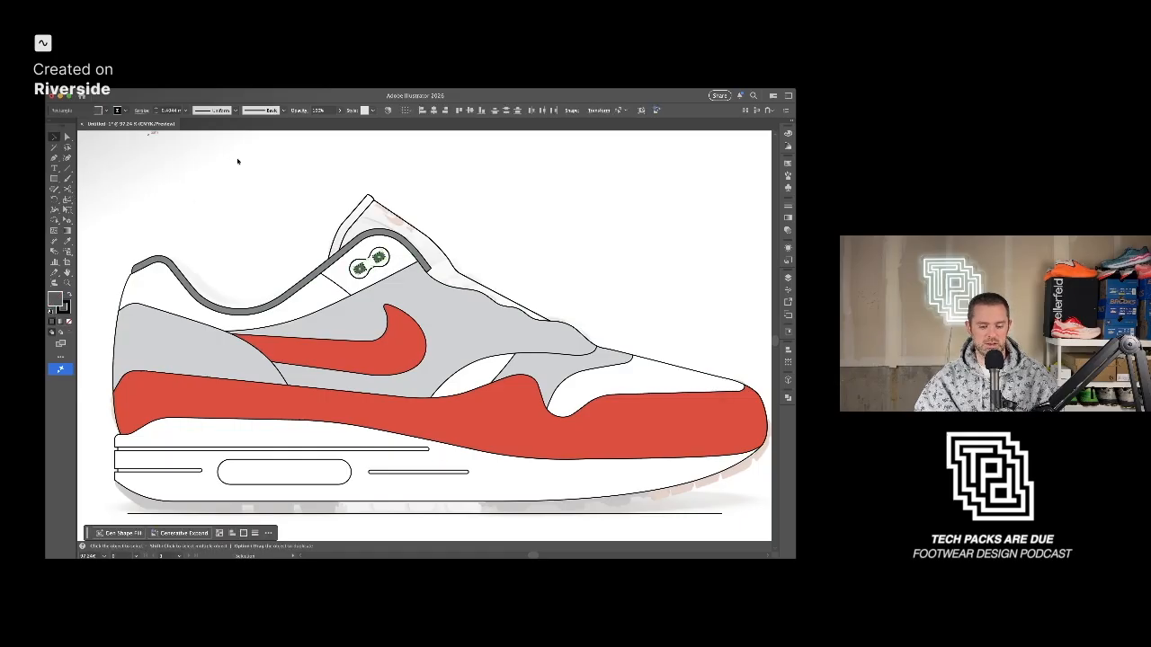
left_click(276, 182)
left_click(380, 258)
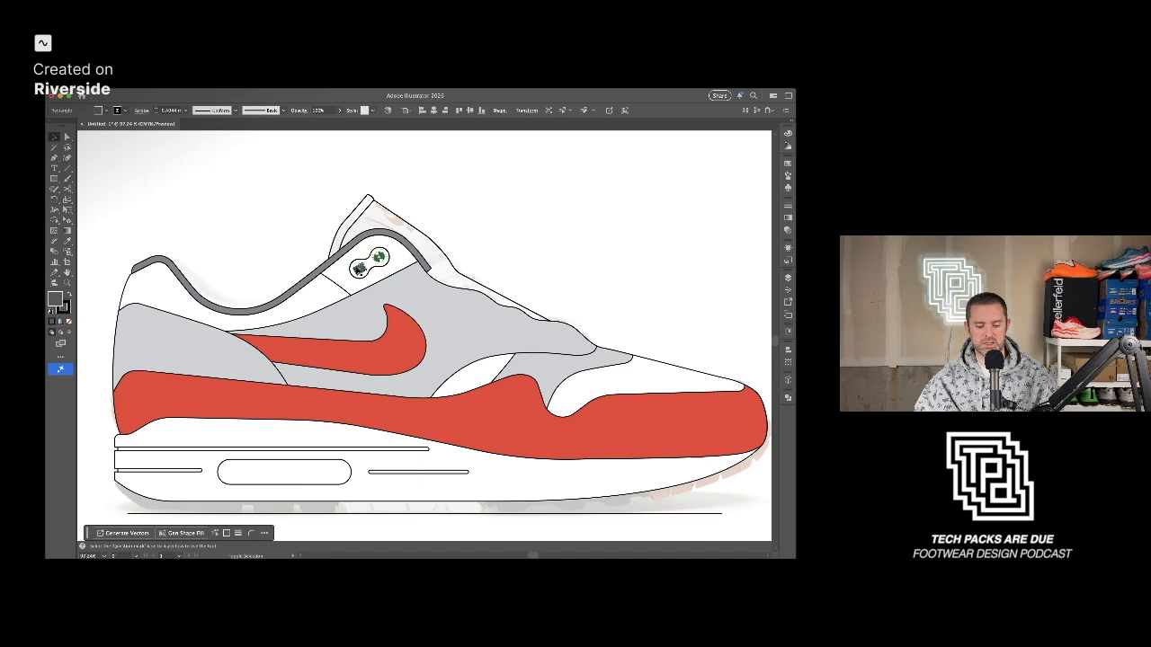
left_click(360, 269, "shift")
left_click(349, 160)
Fill the rounded eyelet piece around the two rectangles with dark red.
scroll(358, 283, "up", 4)
left_click(358, 283)
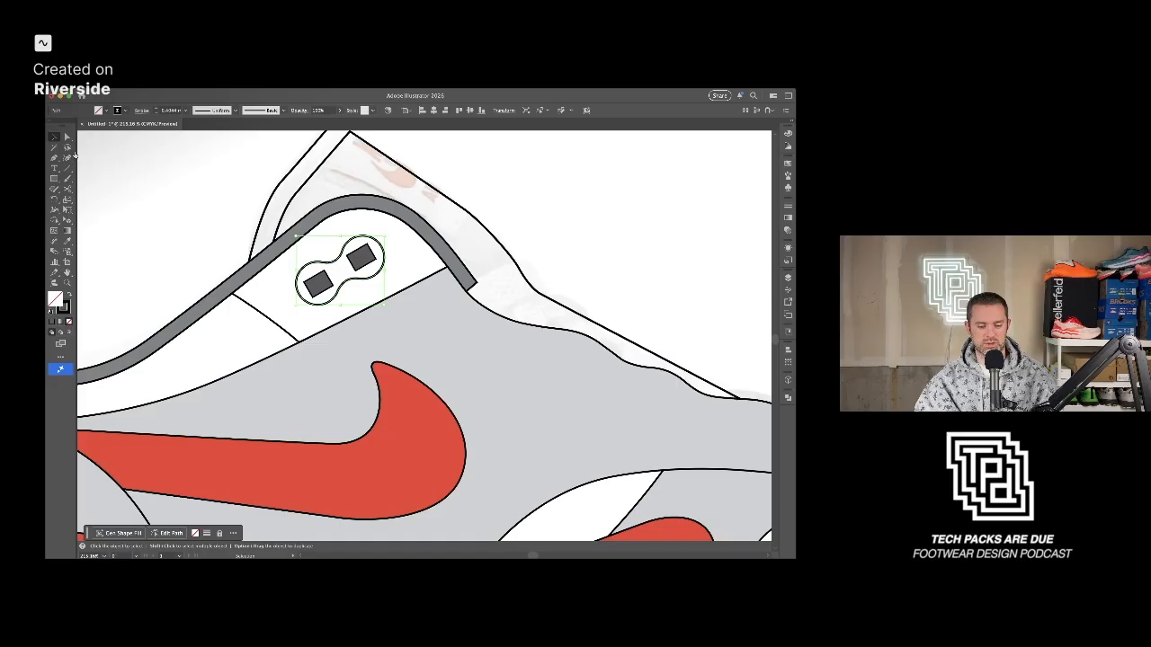
key("comma")
scroll(523, 186, "down", 3)
left_click(594, 218)
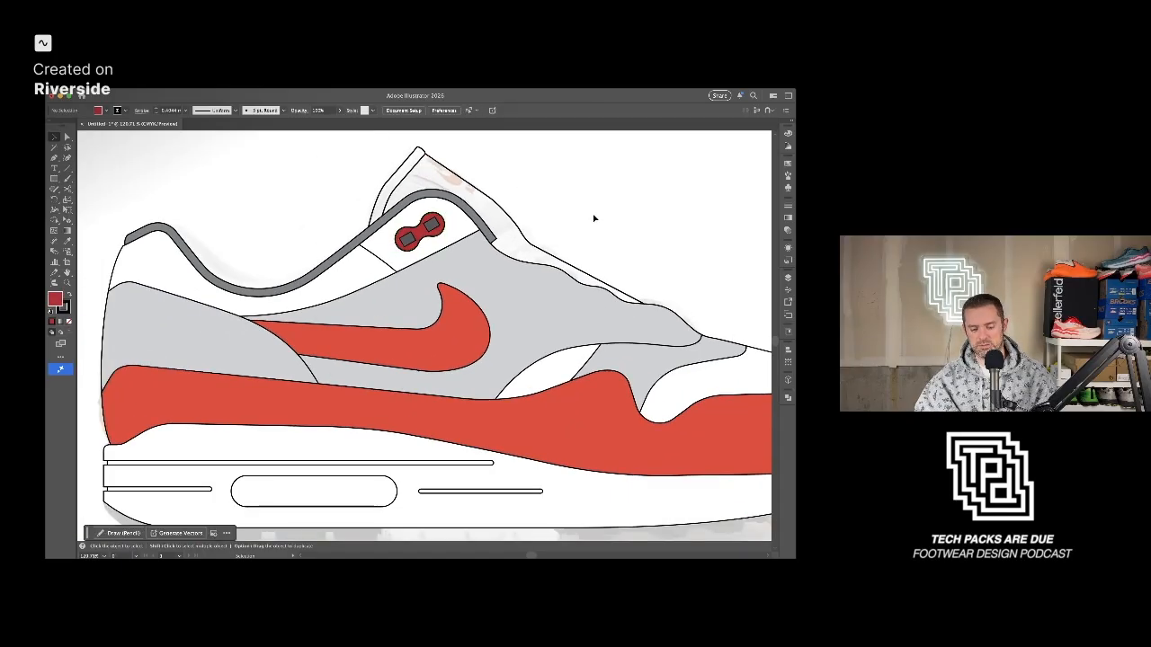
Fill the eyelet panel behind the red lace piece with the light grey sampled from the neighbouring upper panel.
scroll(596, 219, "down", 3)
left_click_drag(621, 219, 526, 240)
left_click(392, 253)
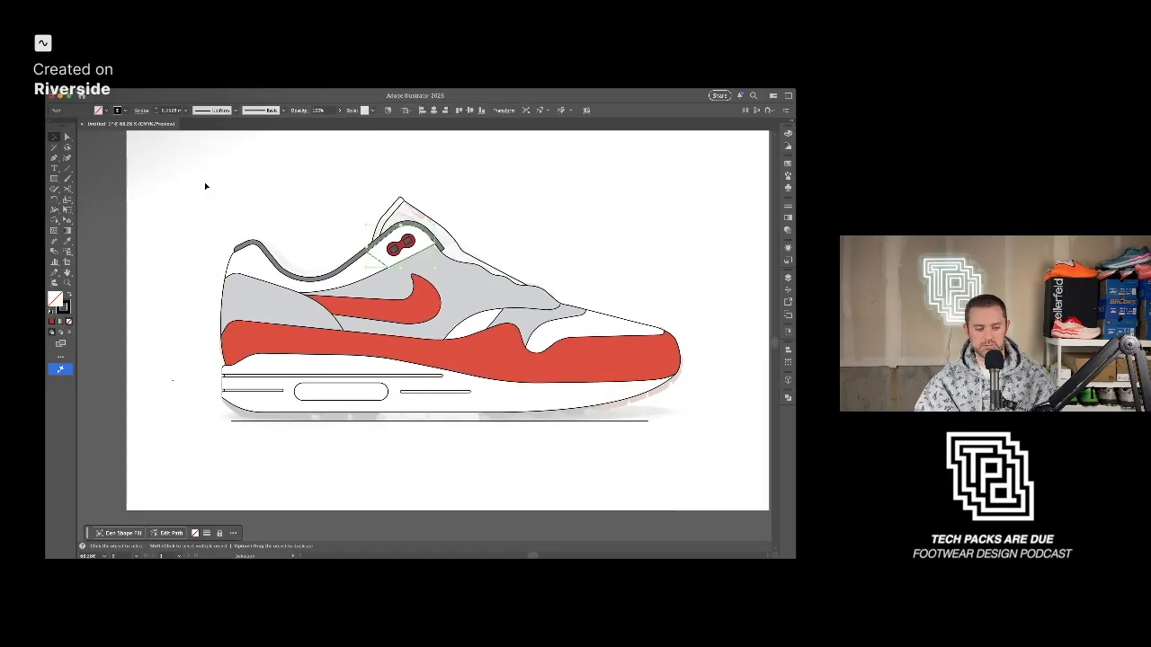
left_click(63, 153)
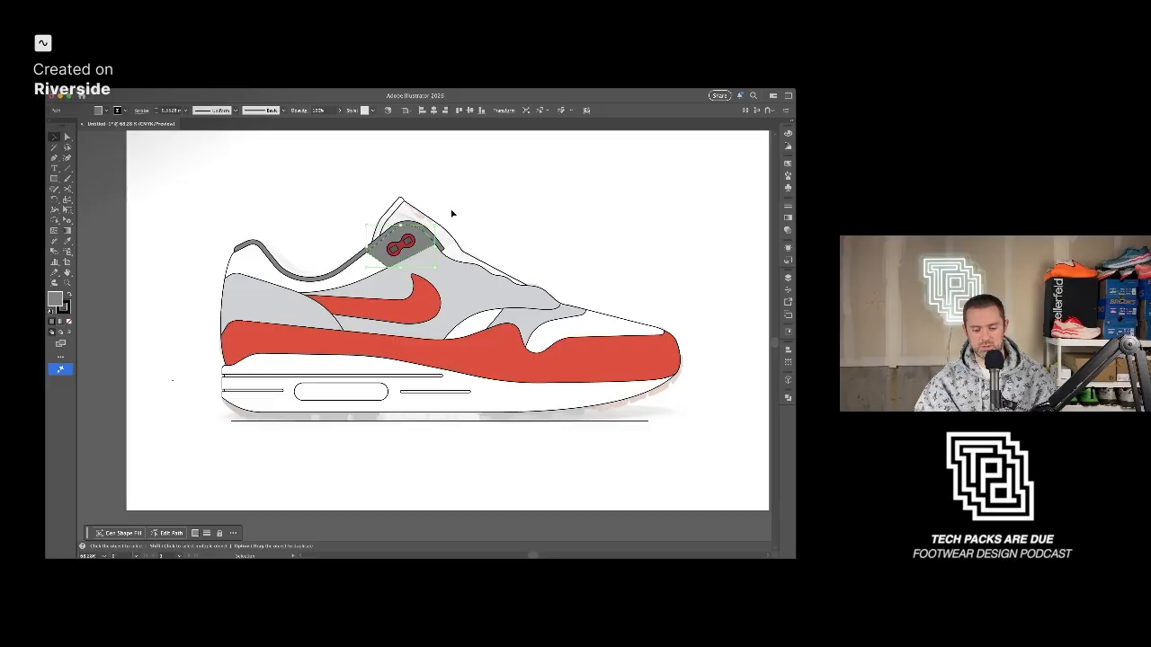
key("i")
left_click(458, 287)
key("v")
left_click(535, 209)
scroll(509, 201, "down", 2)
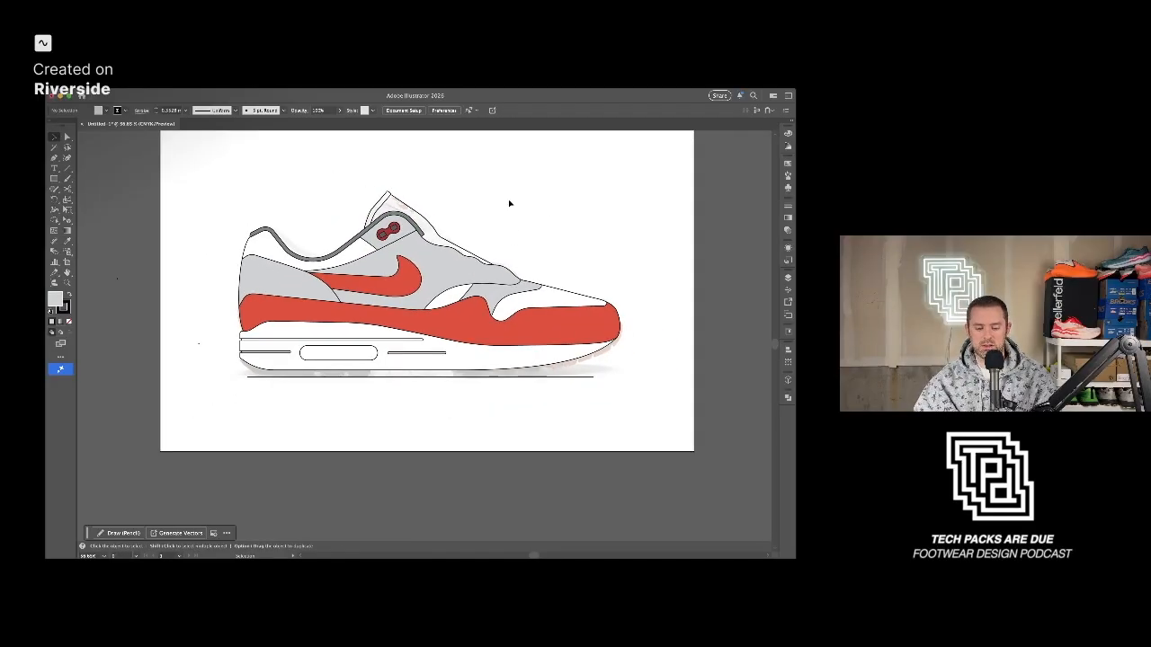
Select the tongue and its edge outline and place a duplicate of both on the empty area beyond the shoe.
scroll(509, 201, "up", 5)
left_click(413, 194)
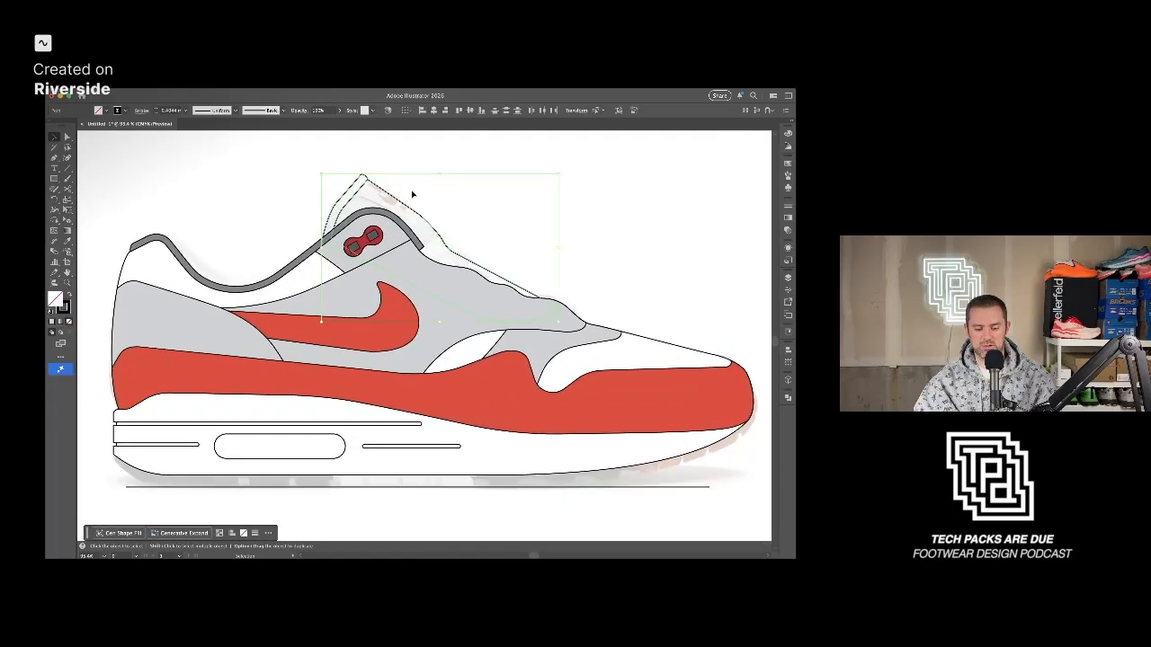
scroll(413, 194, "down", 3)
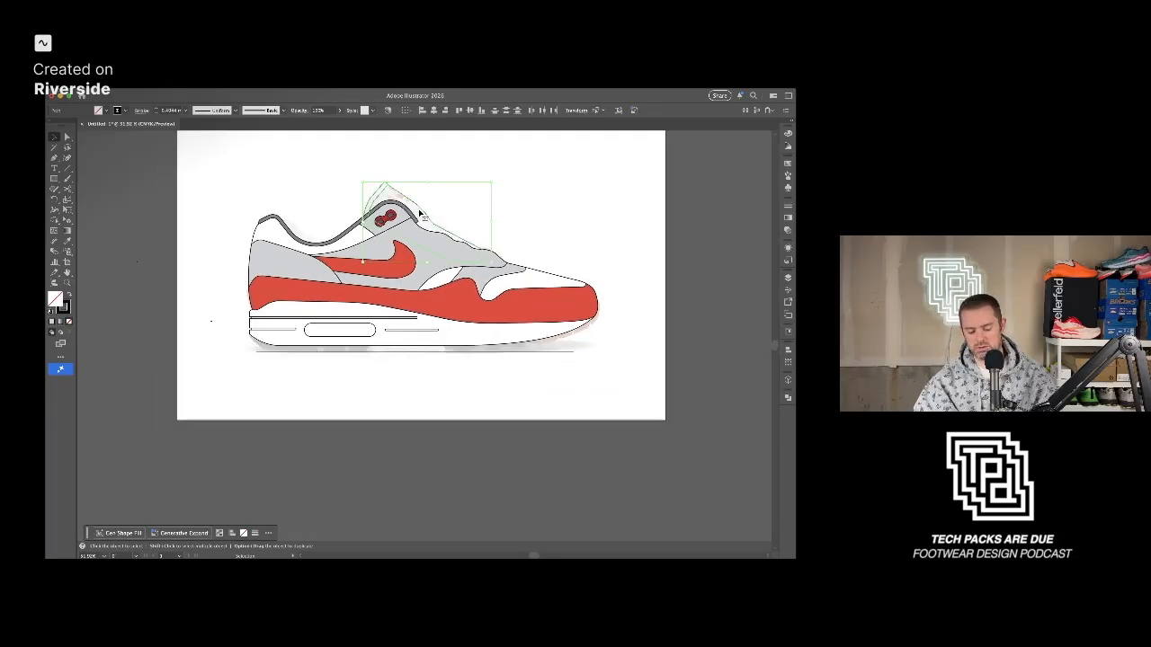
left_click_drag(421, 209, 536, 209)
Extend the open lower end of the duplicated tongue edge outline with the Pen tool until it crosses the tongue shape.
scroll(537, 239, "up", 5)
scroll(522, 224, "up", 1)
left_click(467, 258)
key("a")
left_click(465, 246)
key("p")
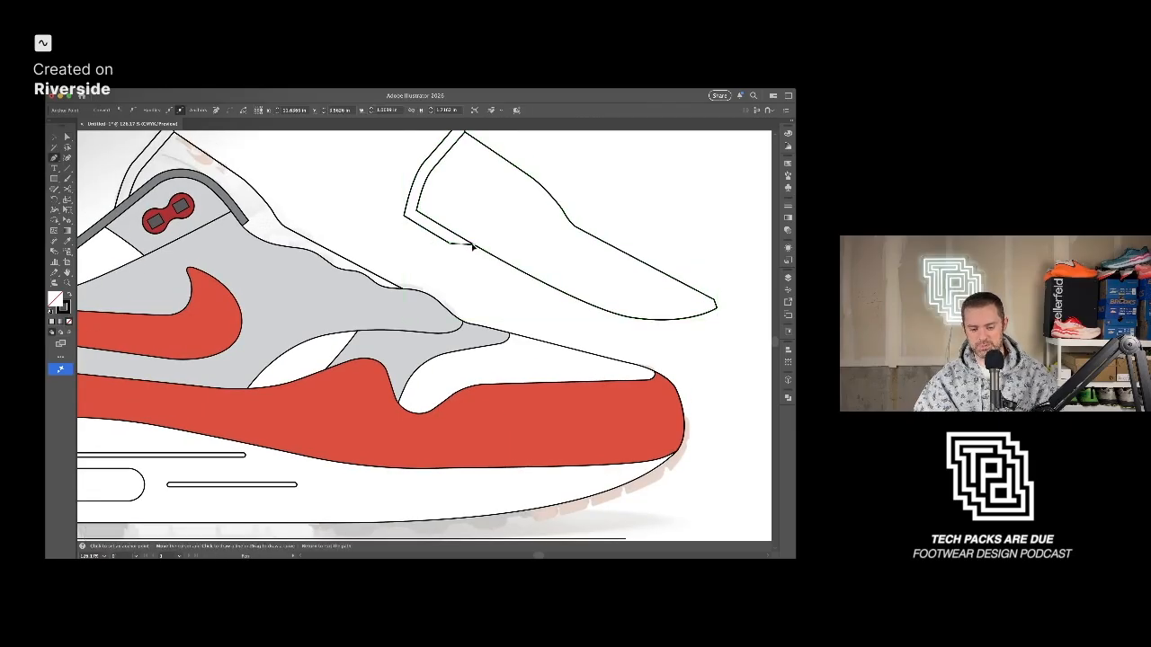
scroll(492, 224, "up", 2)
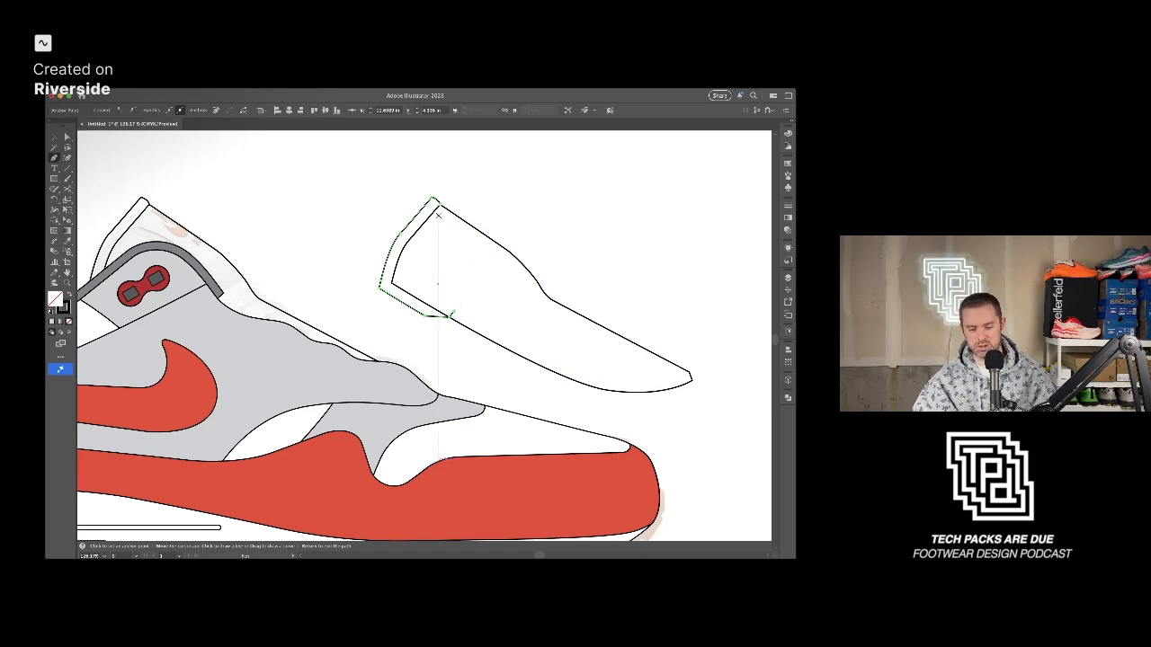
key("Return")
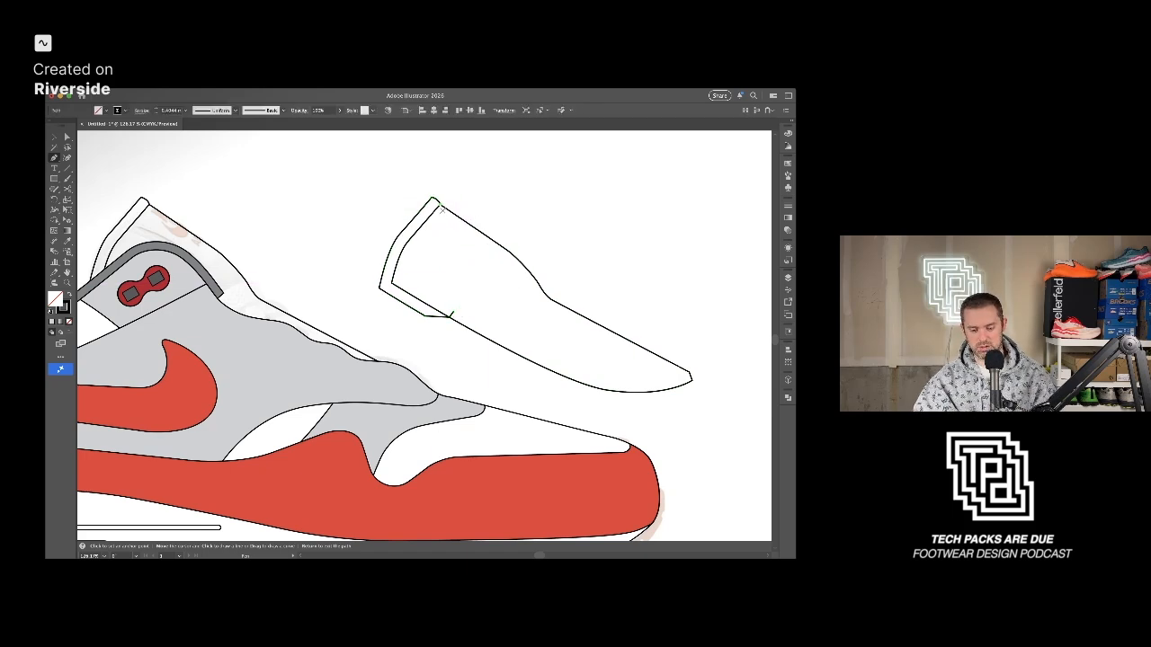
key("super+shift+a")
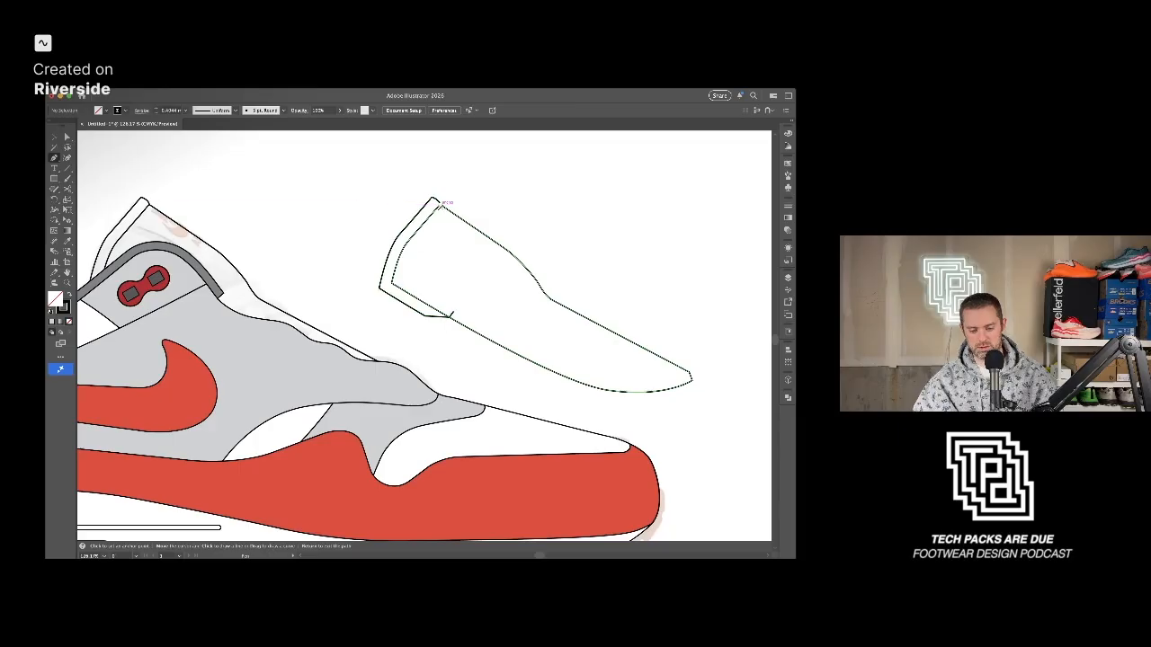
Move the upper endpoint of the duplicated edge outline slightly past the corner of the tongue shape so the paths overlap.
scroll(441, 203, "up", 3)
key("v")
left_click(440, 199)
key("p")
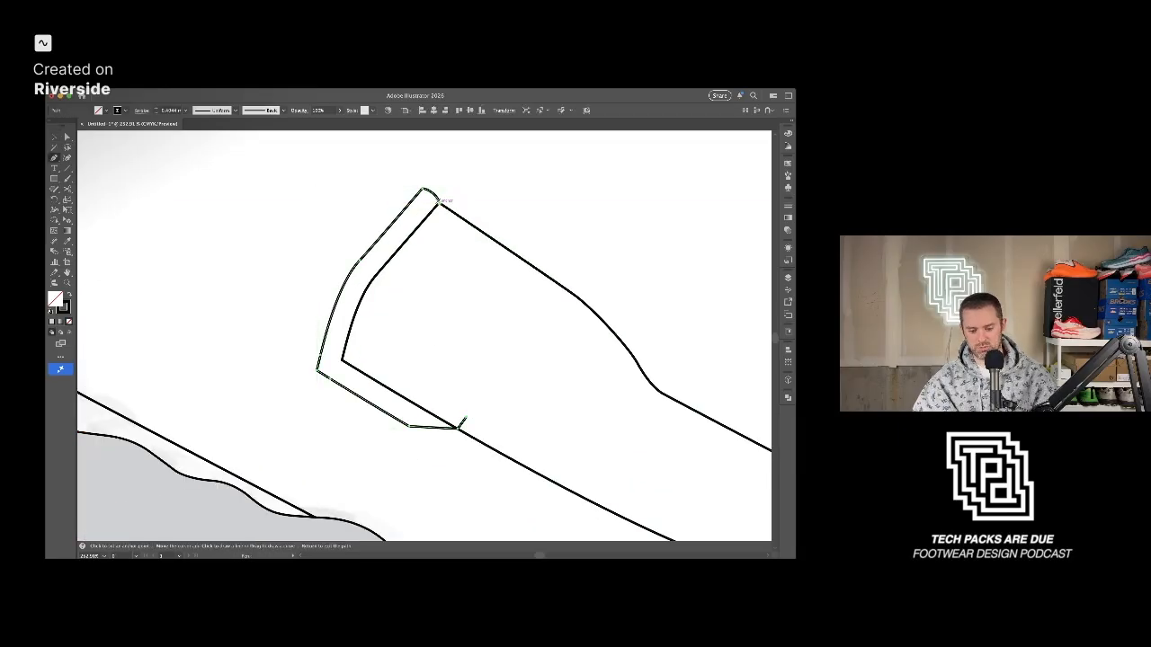
key("a")
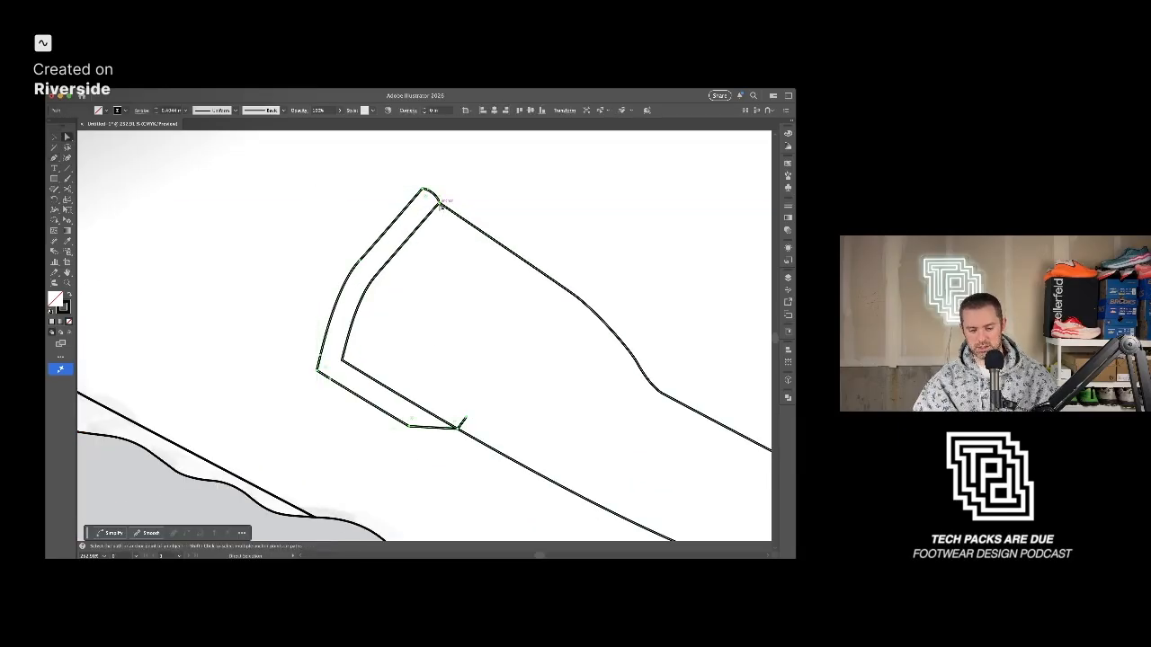
left_click(440, 204)
left_click_drag(440, 204, 440, 212)
left_click(442, 234)
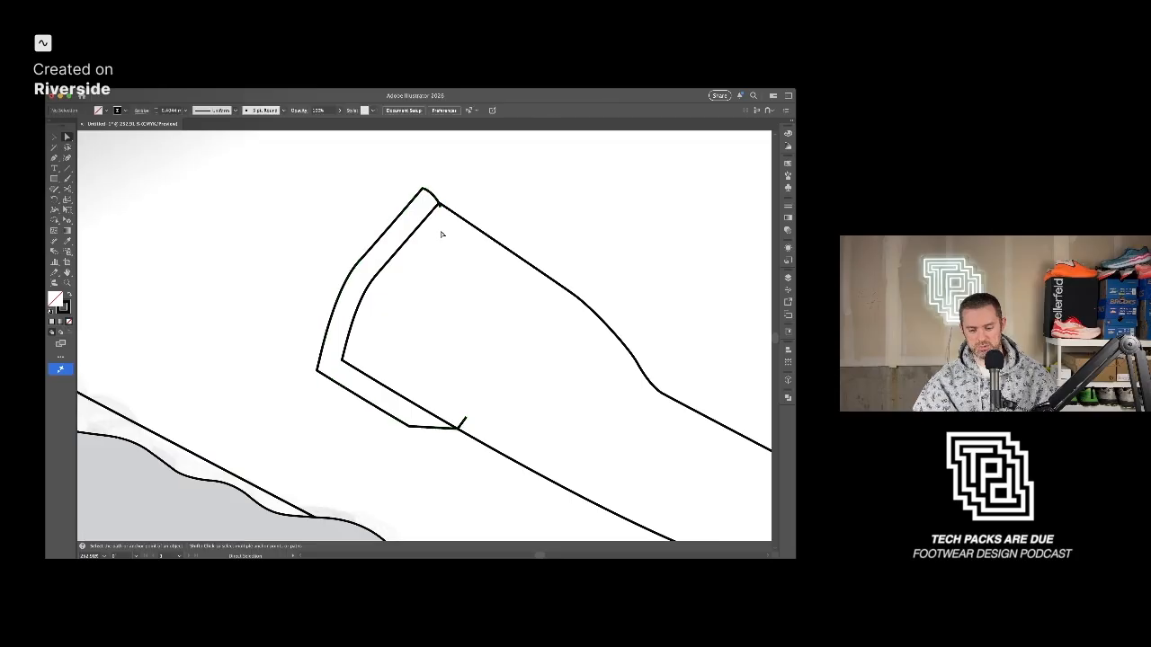
Refine the curve of the duplicated edge outline at the tip of the tongue.
scroll(441, 232, "down", 3)
left_click(433, 211)
scroll(433, 212, "up", 3)
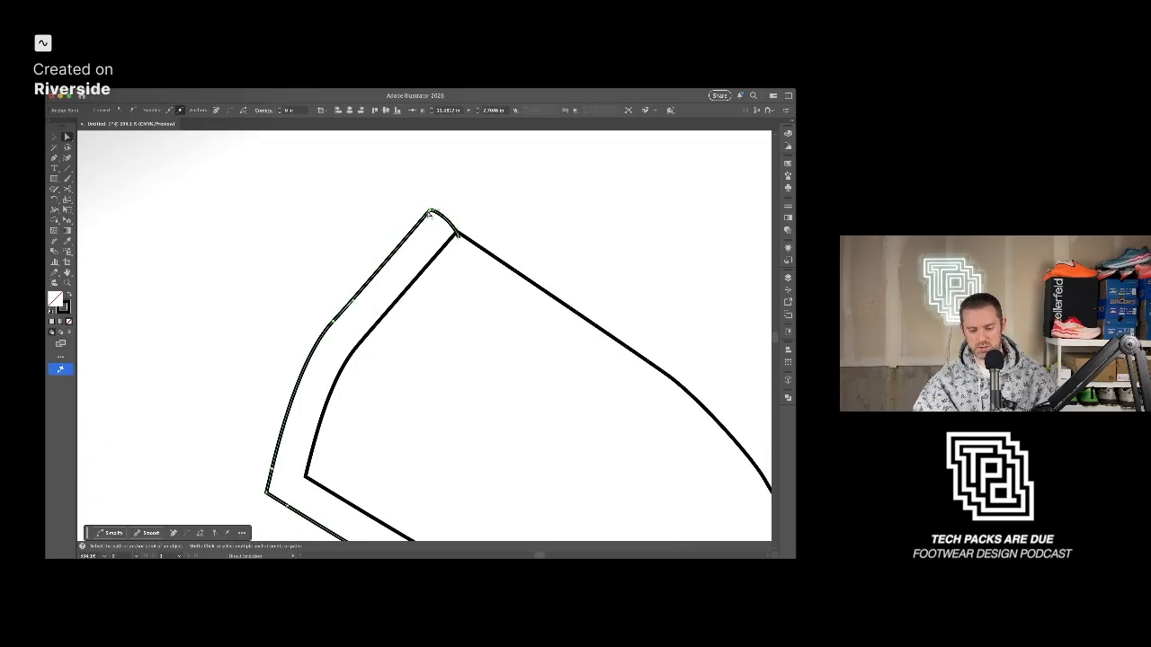
left_click_drag(439, 212, 442, 211)
scroll(426, 284, "down", 3)
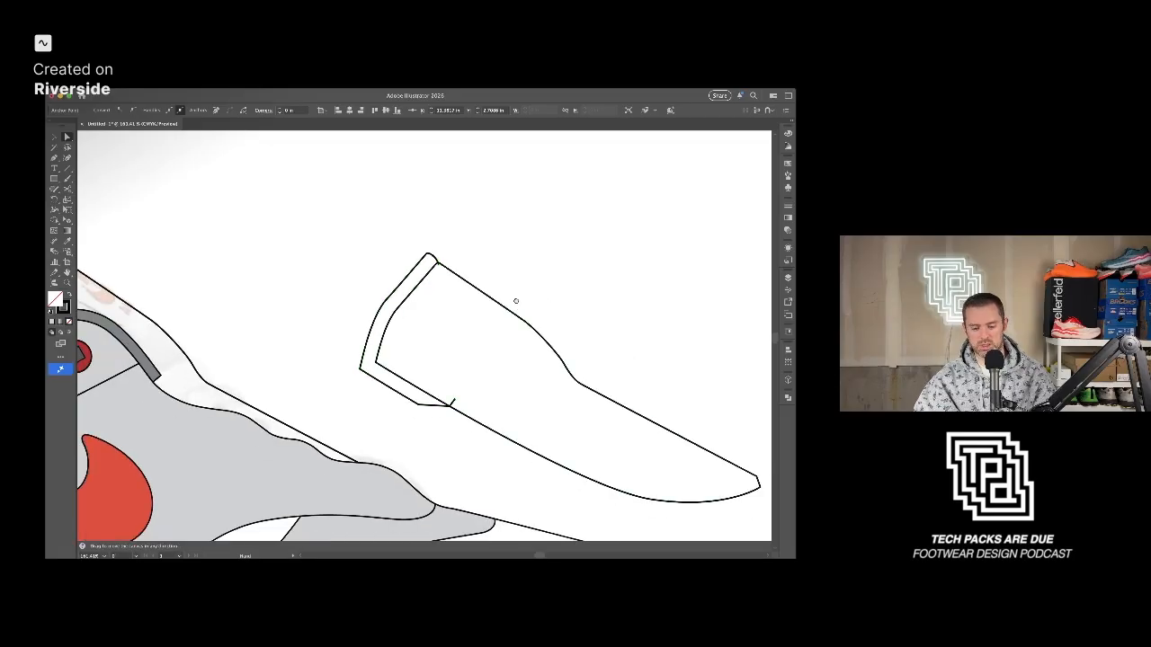
Form a closed edge strip from the duplicated outlines with Shape Builder and remove the main tongue area.
left_click_drag(515, 302, 464, 272)
key("v")
left_click(424, 222)
left_click(351, 284)
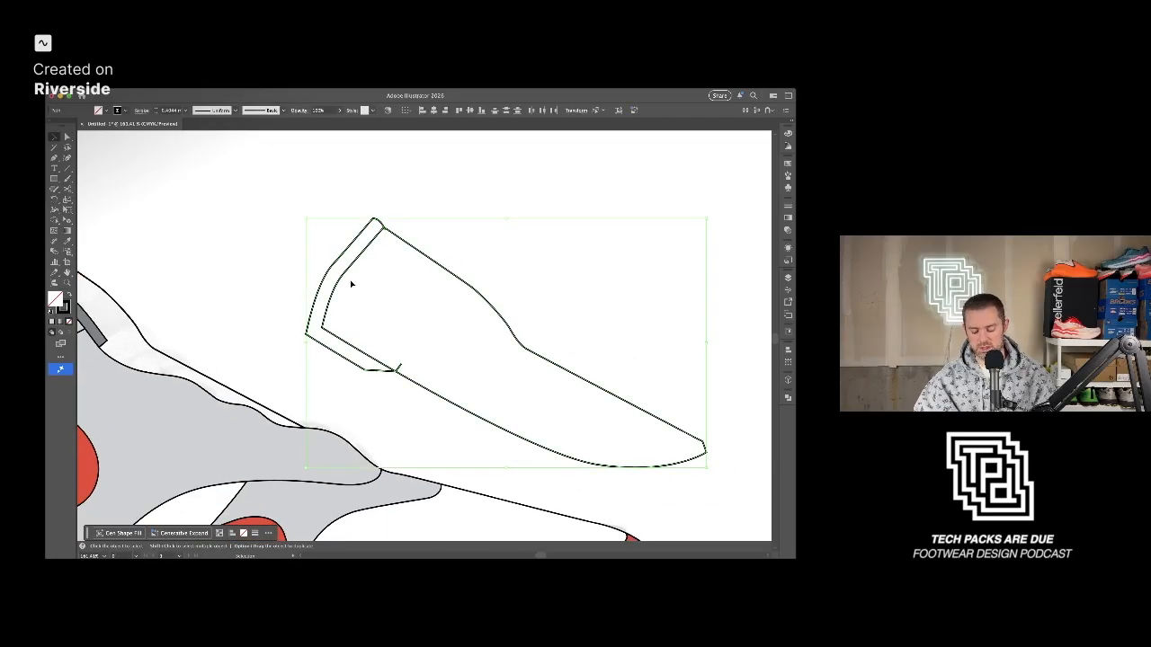
key("shift+m")
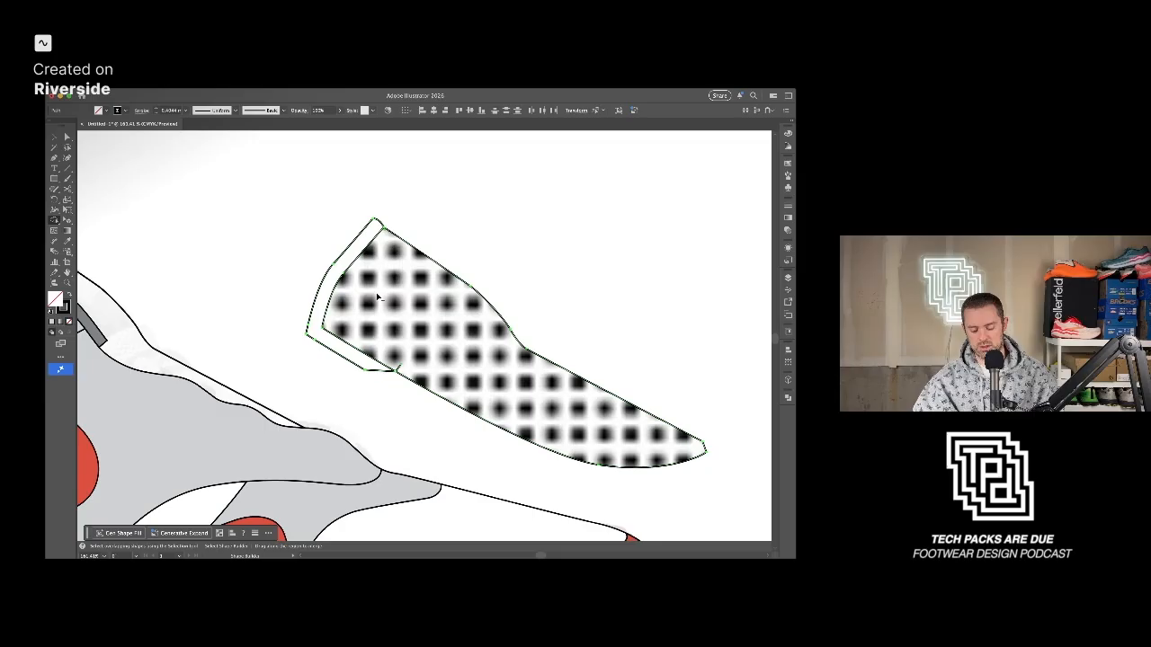
left_click(353, 259)
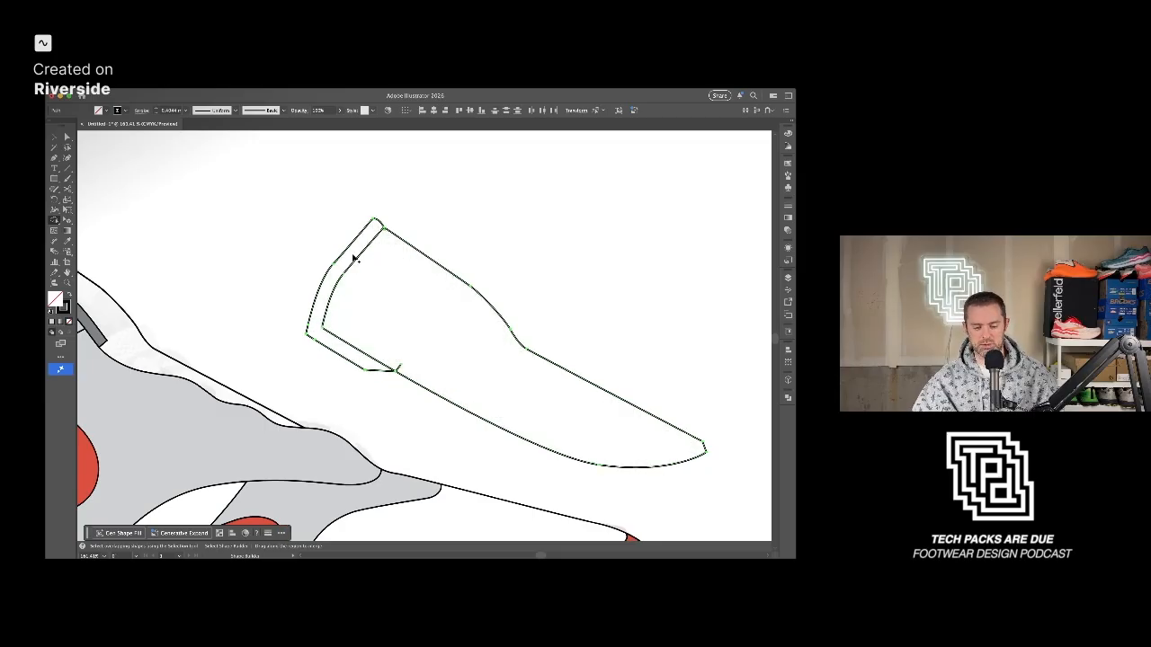
left_click(423, 286, "alt")
key("v")
left_click(415, 319)
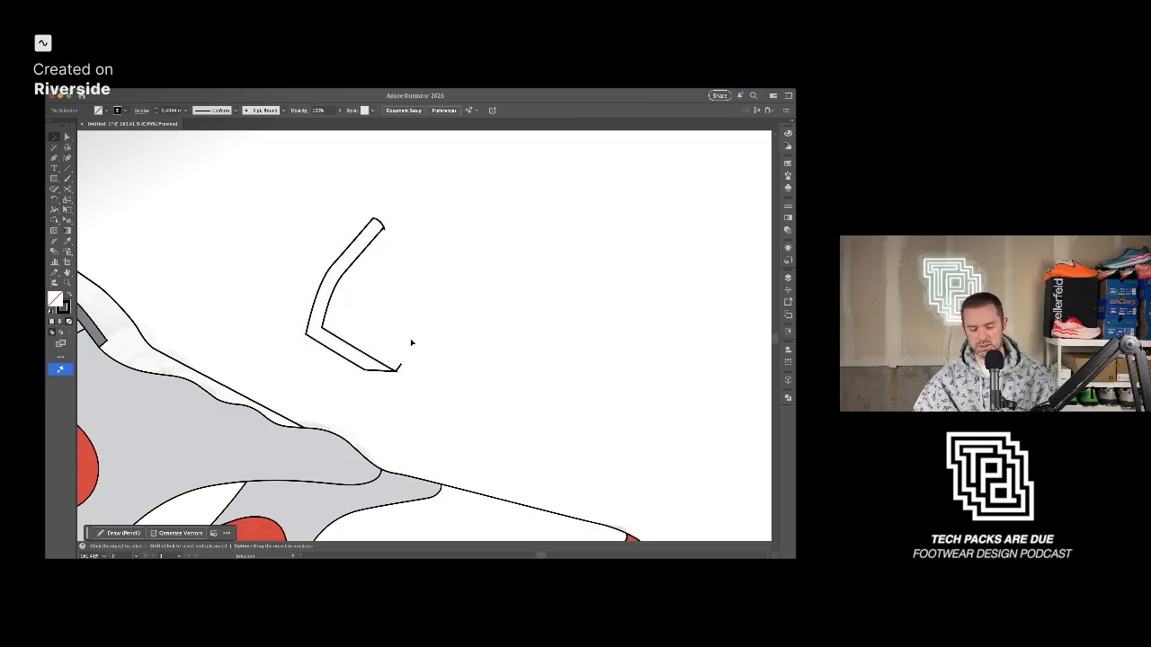
Separate the closed edge strip from the leftover path fragments and delete the fragments at both of its ends.
left_click(352, 347)
left_click_drag(352, 347, 331, 347)
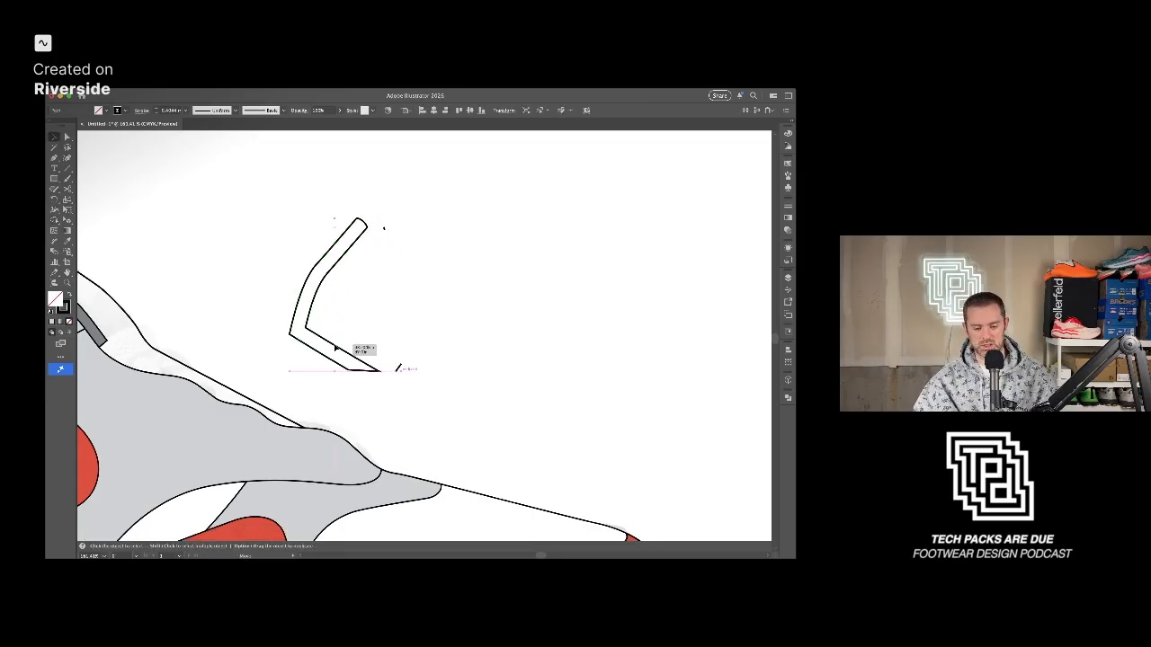
left_click_drag(376, 231, 417, 353)
key("super+z")
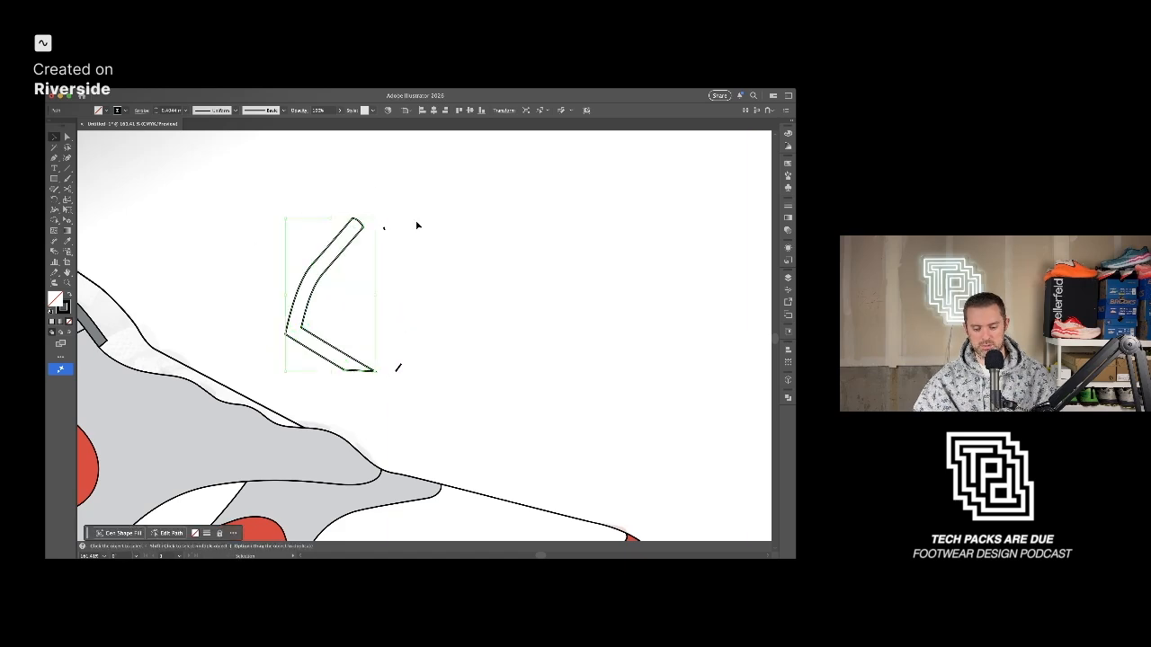
left_click_drag(417, 228, 379, 256)
key("Delete")
left_click_drag(410, 353, 395, 387)
key("Delete")
Delete the original open tongue edge outline on the shoe and move the closed edge strip into its place.
scroll(407, 345, "down", 3)
left_click_drag(426, 342, 576, 338)
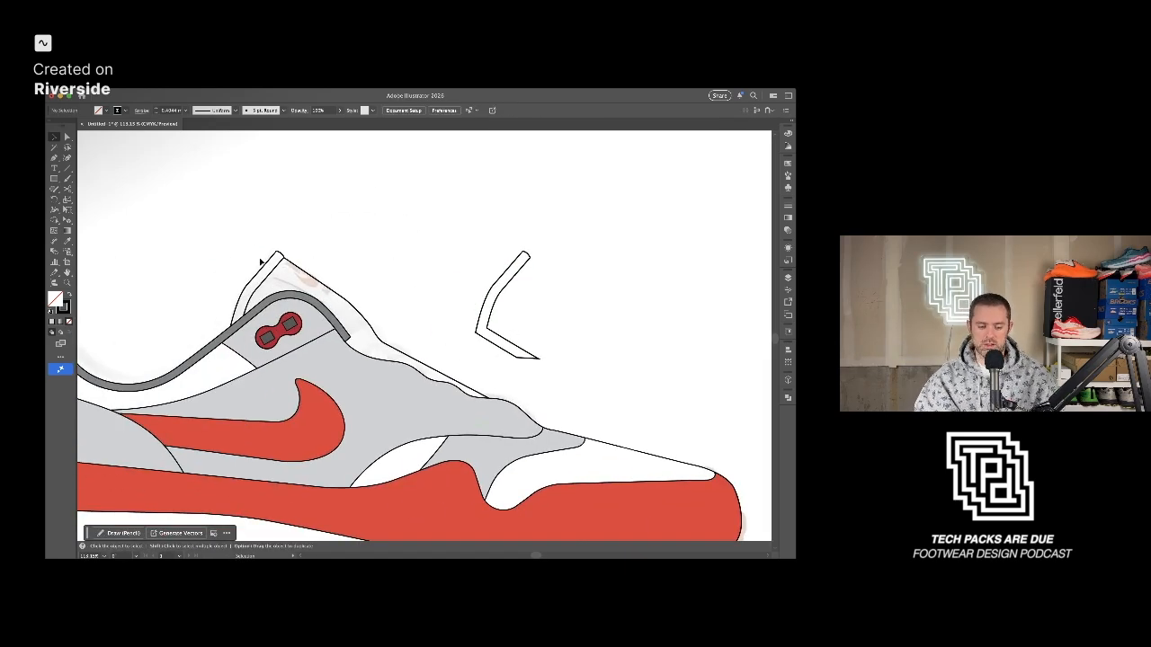
left_click(272, 259)
key("Delete")
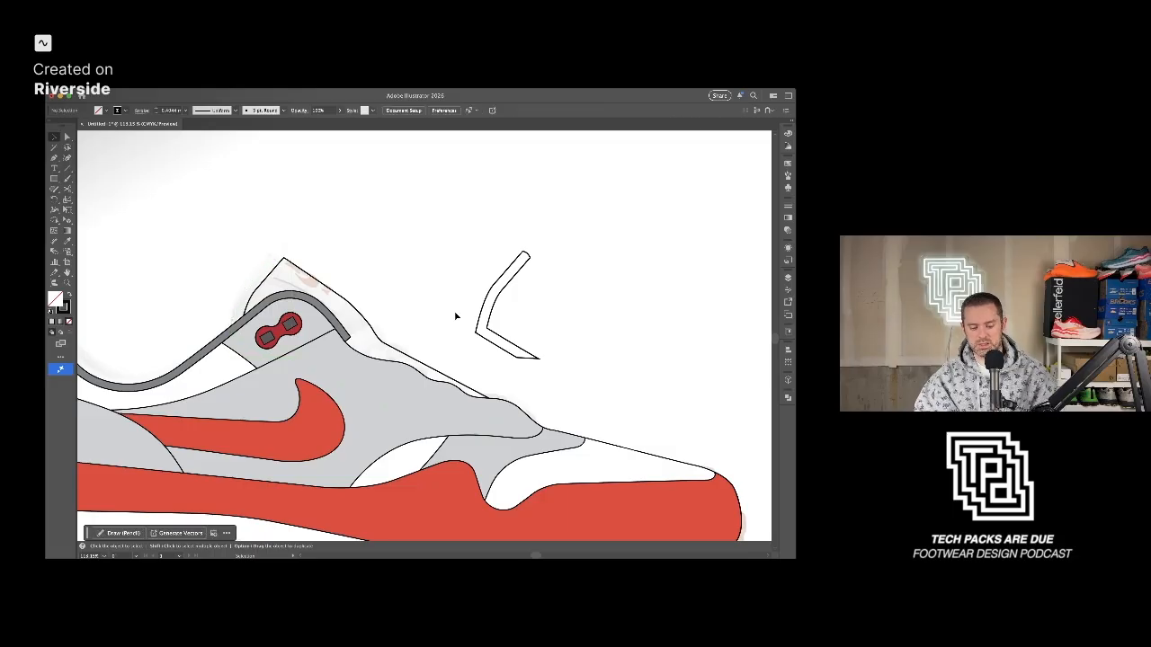
left_click_drag(487, 337, 251, 332)
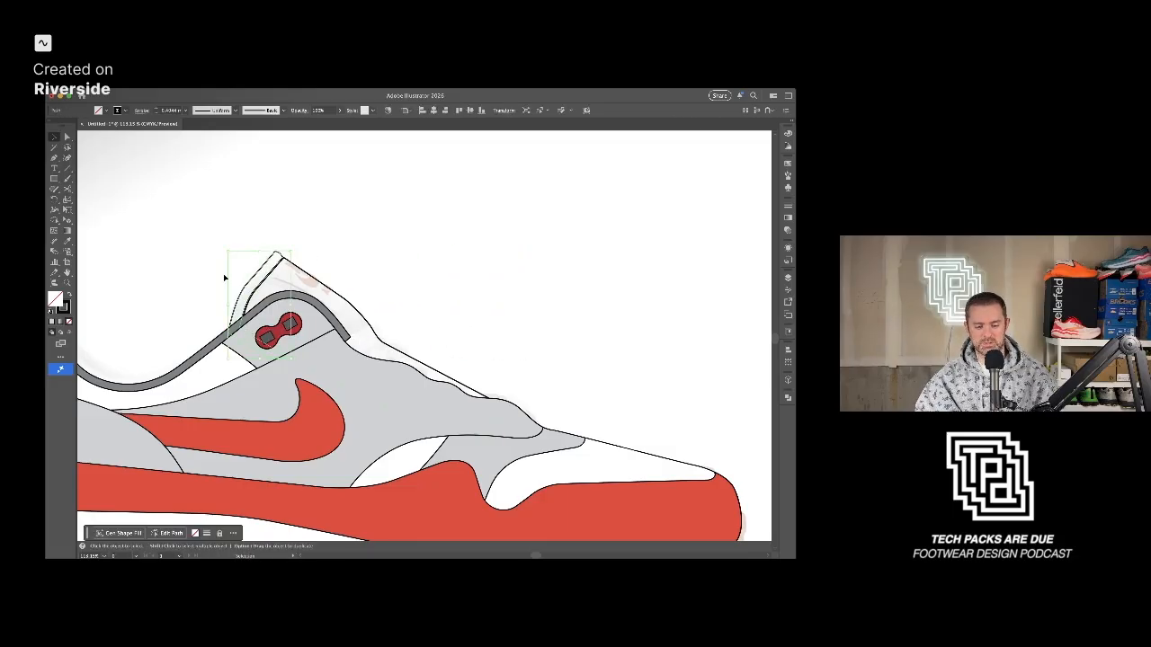
left_click_drag(224, 275, 352, 275)
left_click_drag(434, 266, 441, 267)
scroll(458, 274, "down", 12)
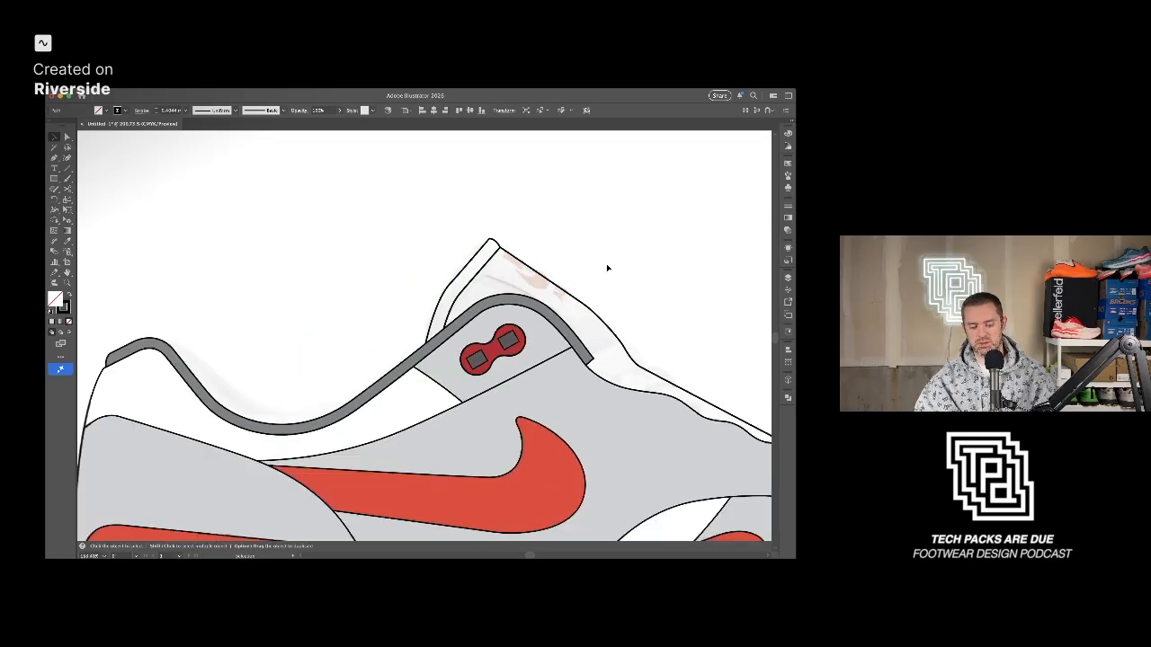
left_click(525, 274)
scroll(510, 274, "up", 3)
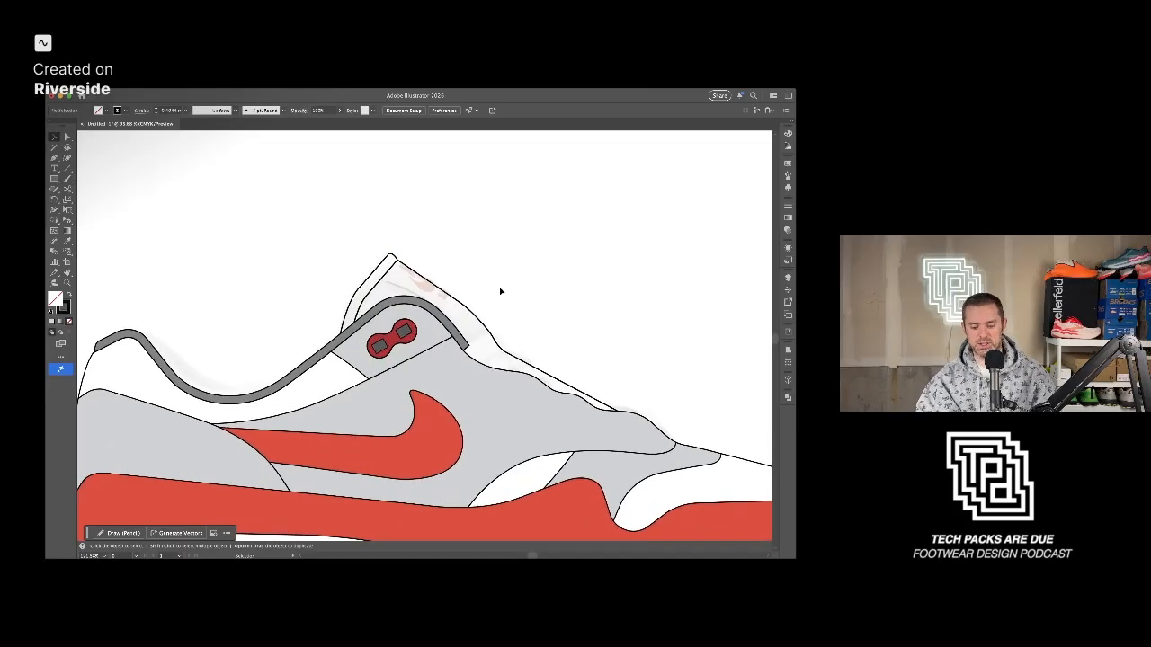
Fill the tongue and the tongue edge strip with white.
left_click(410, 311)
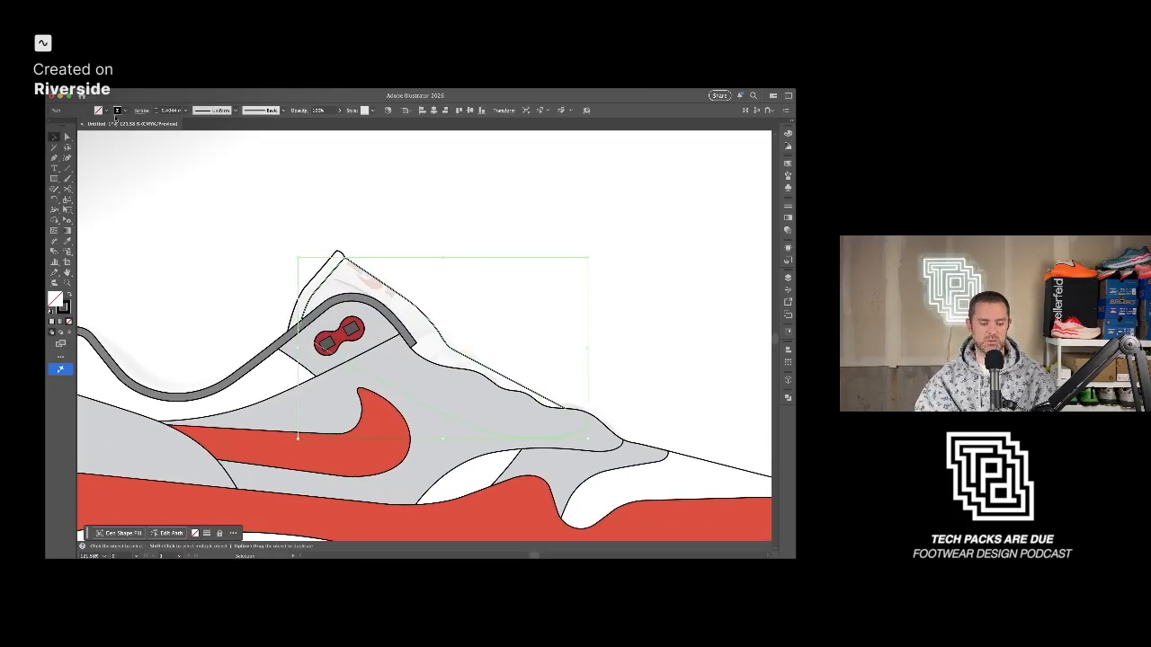
key("d")
left_click(350, 187)
left_click(334, 254)
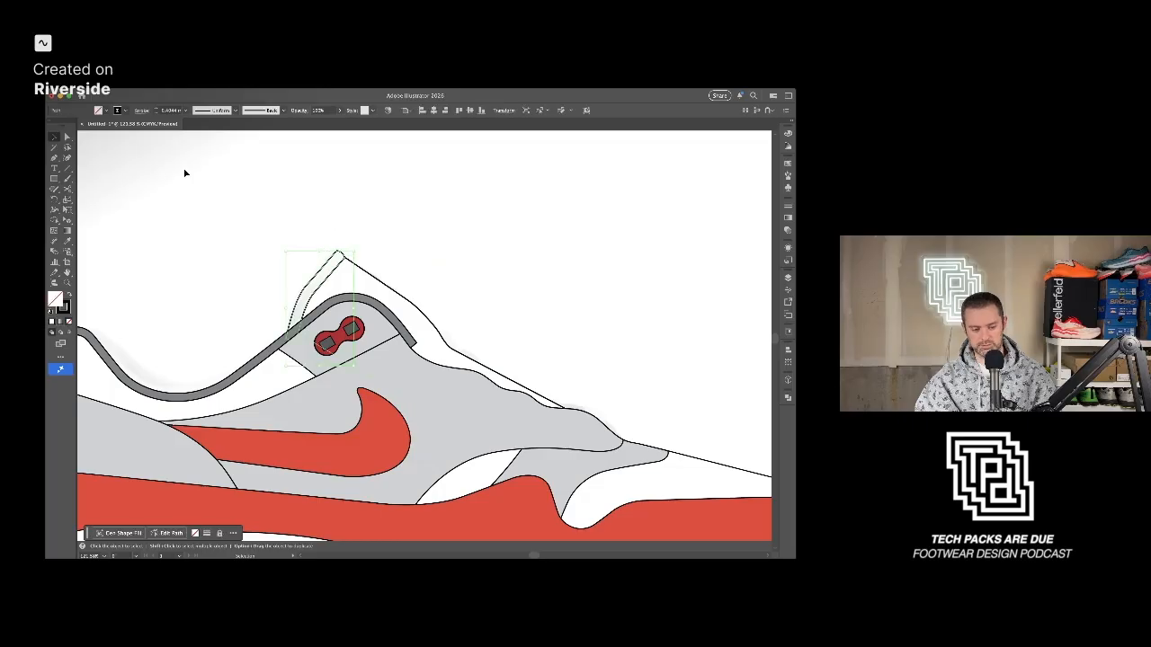
key("comma")
left_click(404, 206)
scroll(448, 230, "down", 5)
left_click_drag(485, 260, 451, 249)
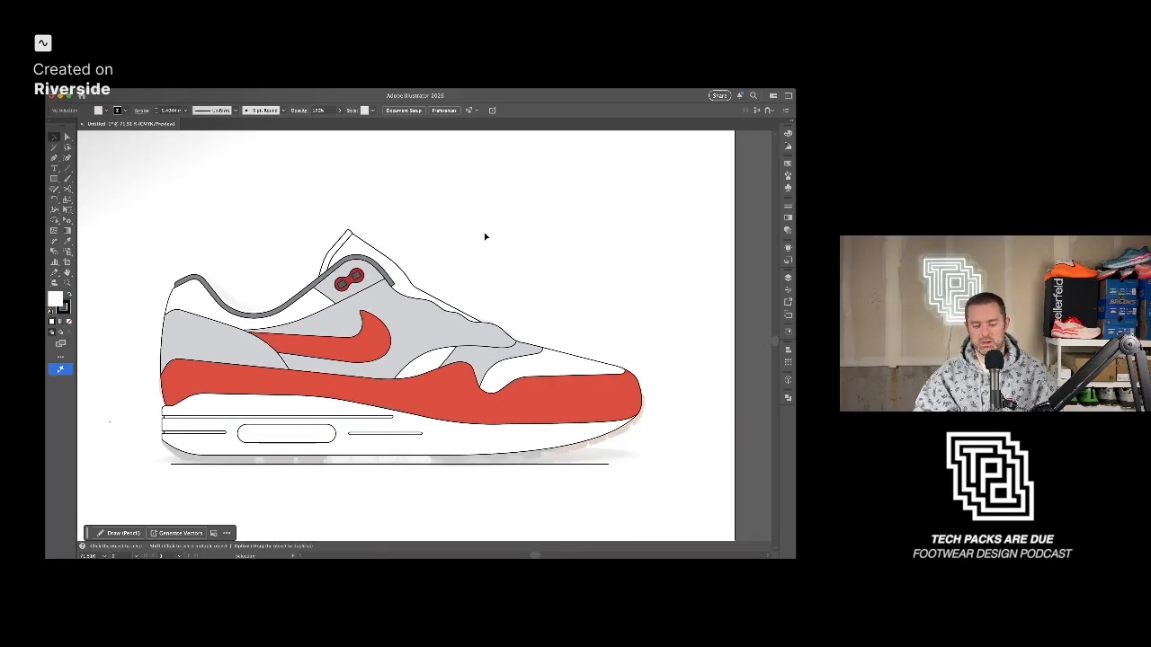
Create an enlarged offset copy of the white midsole outline around the midsole.
scroll(519, 364, "up", 3)
left_click_drag(519, 488, 544, 419)
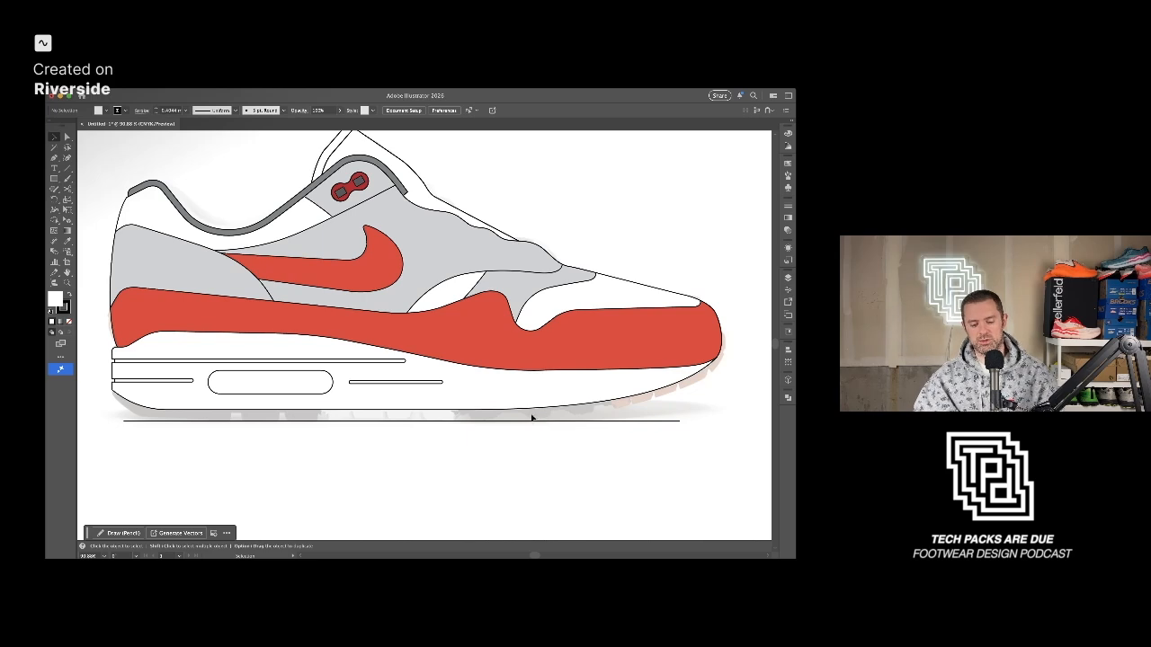
left_click(510, 409)
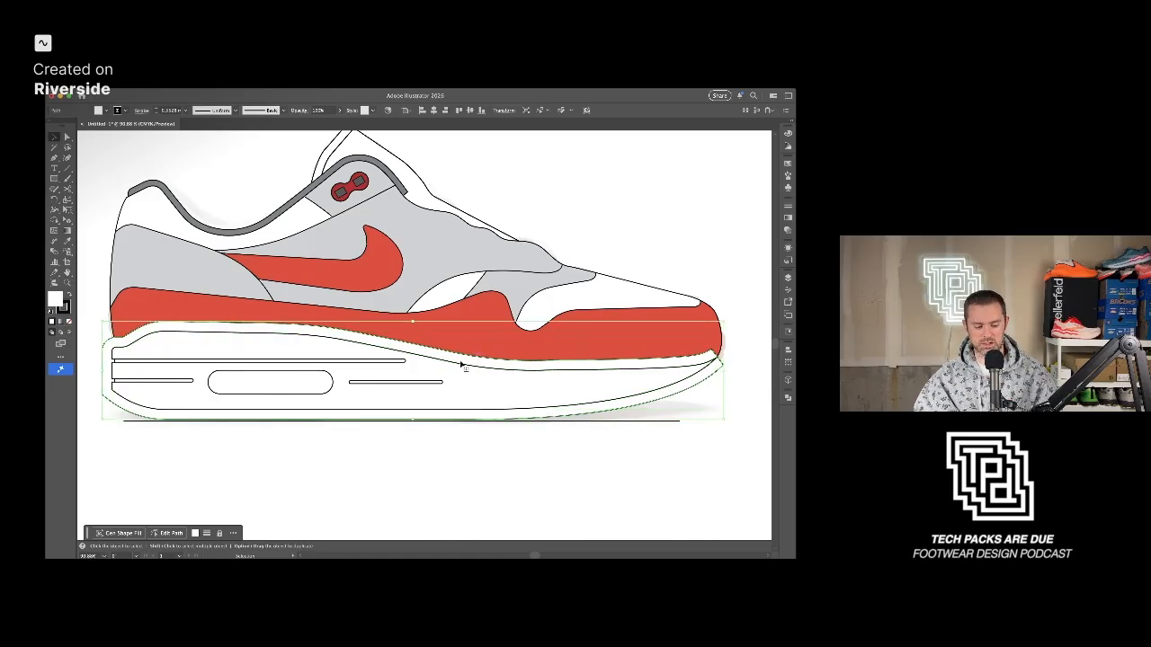
Cut the offset midsole outline with the Scissors tool at the lower heel curve and at the toe.
key("c")
scroll(115, 407, "up", 5)
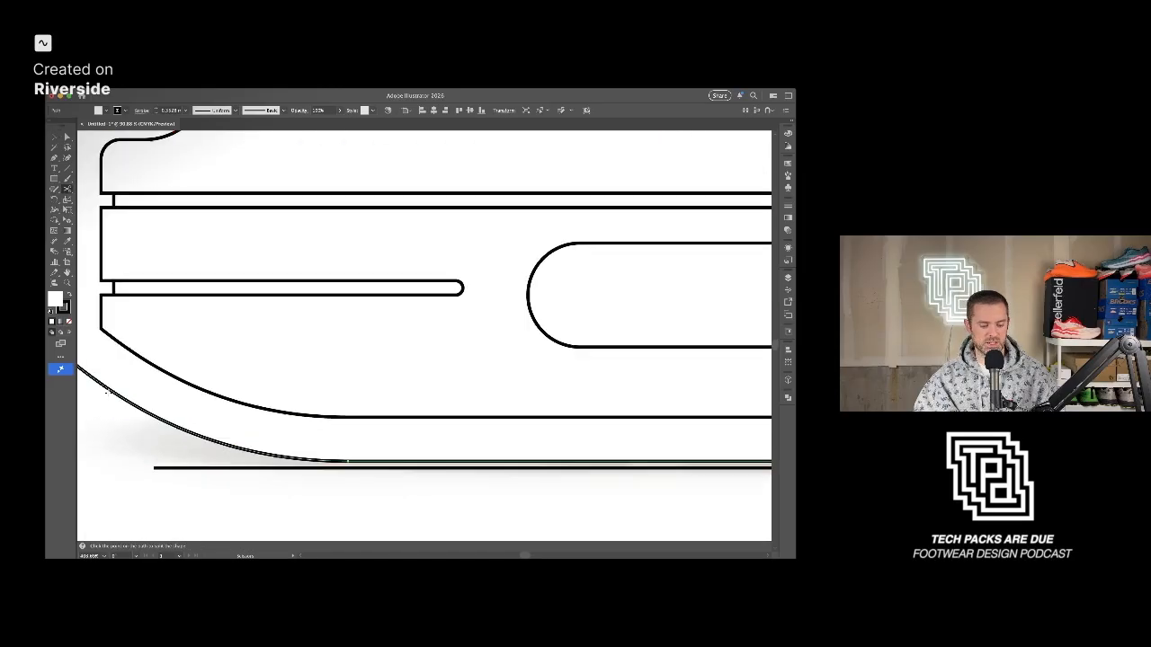
left_click(110, 394)
scroll(162, 410, "down", 4)
scroll(381, 404, "right", 6)
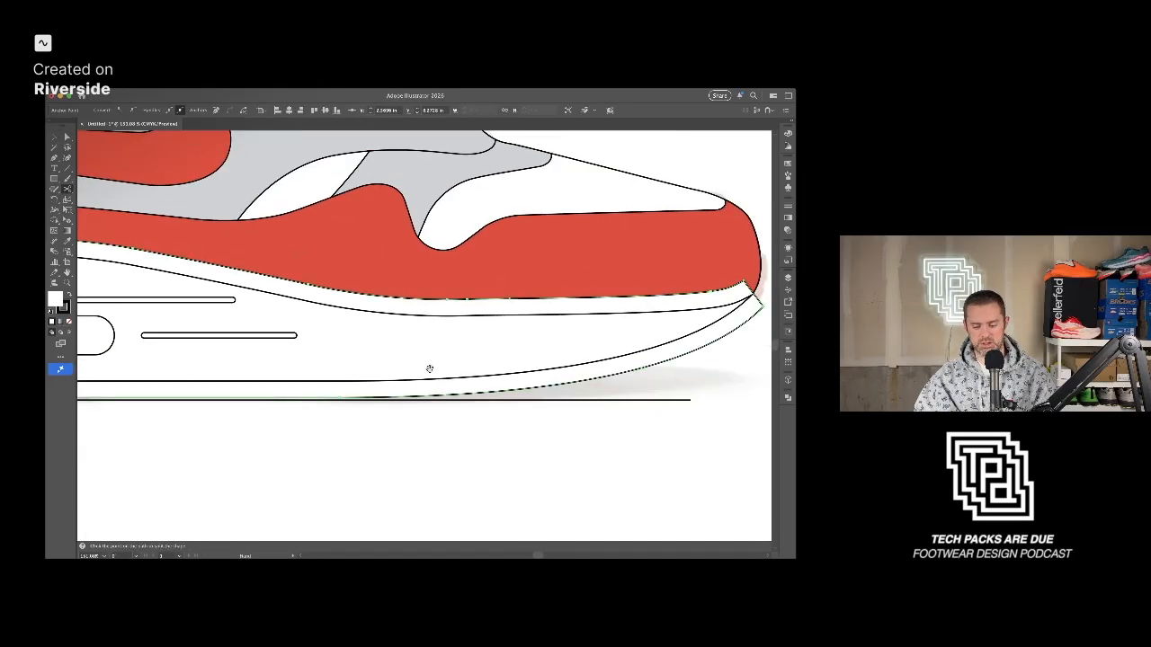
scroll(478, 311, "down", 5)
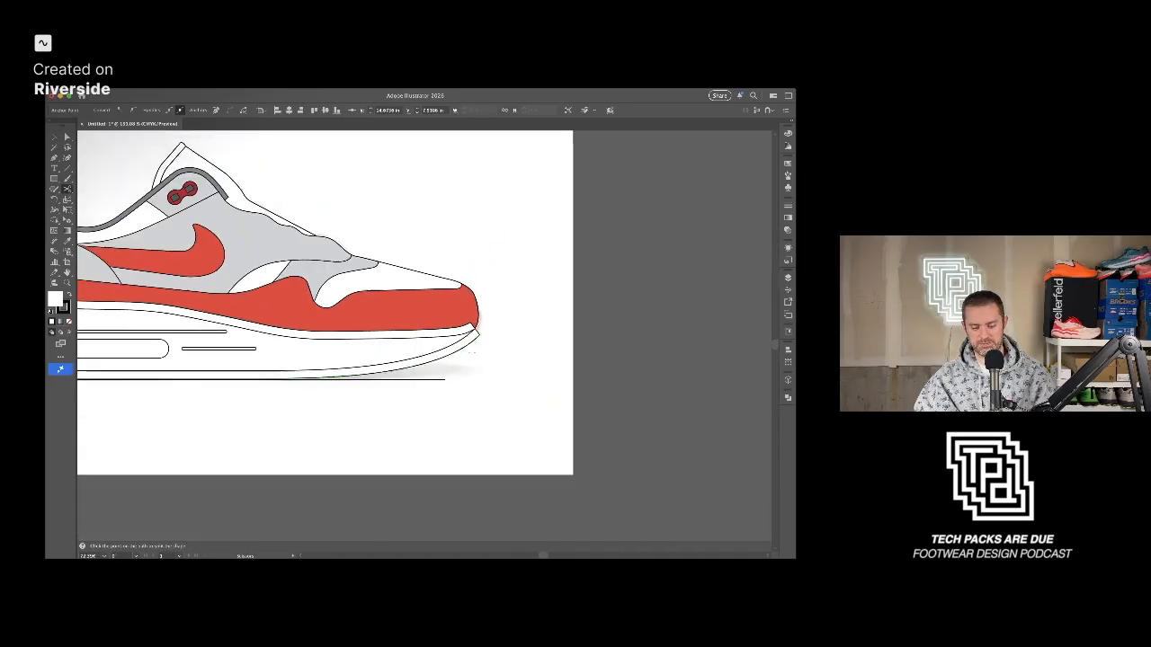
Delete the upper part of the cut offset outline, keeping only the curve beneath the midsole.
key("v")
left_click(205, 304)
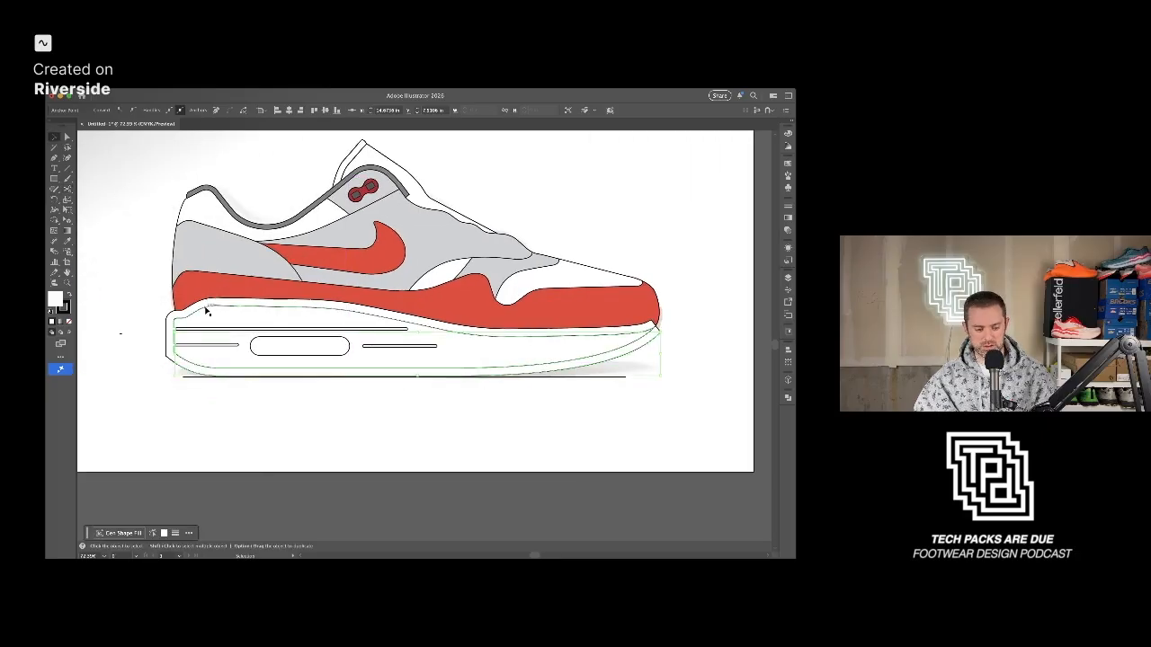
key("Delete")
scroll(199, 403, "up", 5)
left_click_drag(196, 401, 250, 423)
scroll(227, 389, "up", 2)
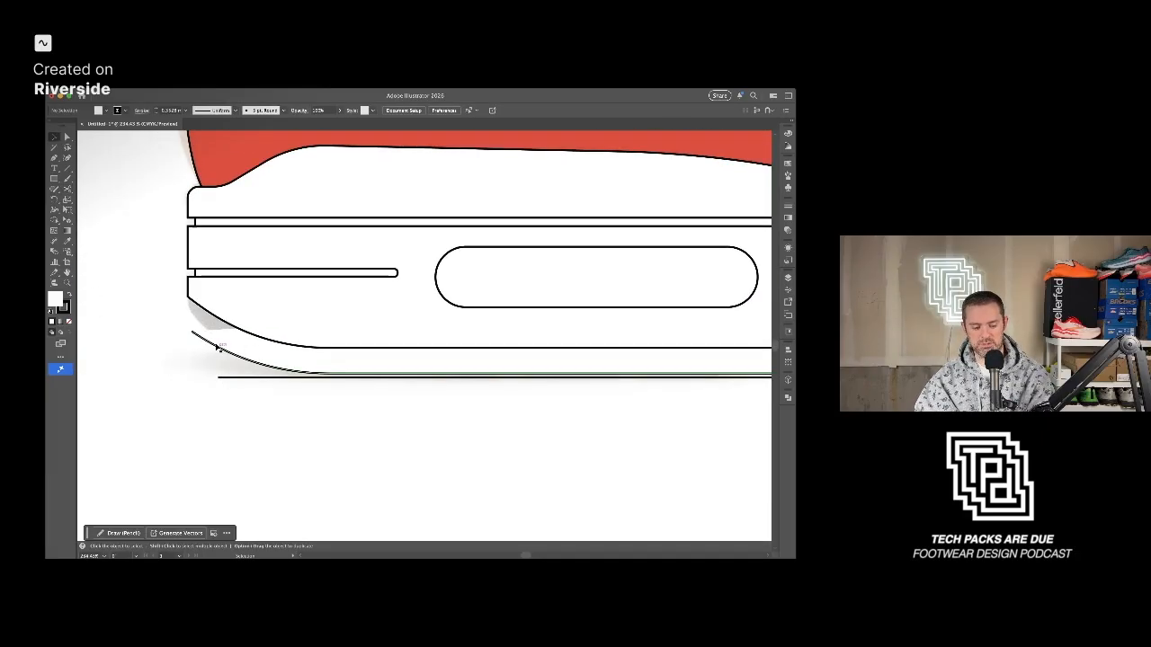
Reshape the heel end of the outsole curve, raising its end point towards the midsole's lower heel corner and adjusting the curvature.
key("p")
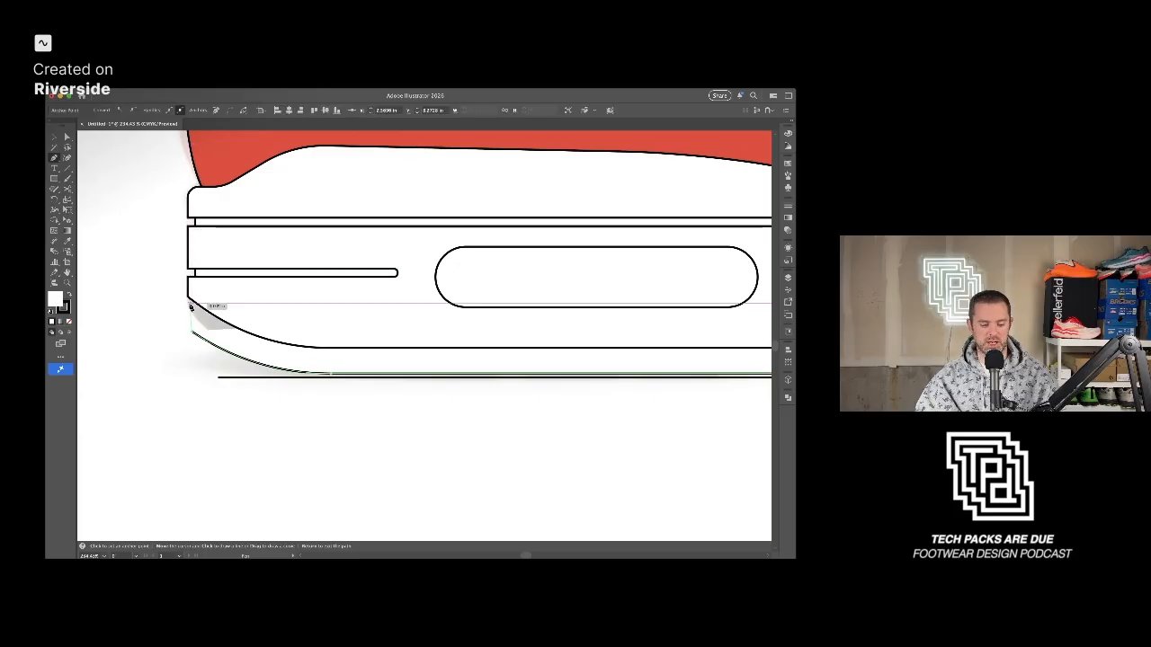
scroll(191, 307, "up", 3)
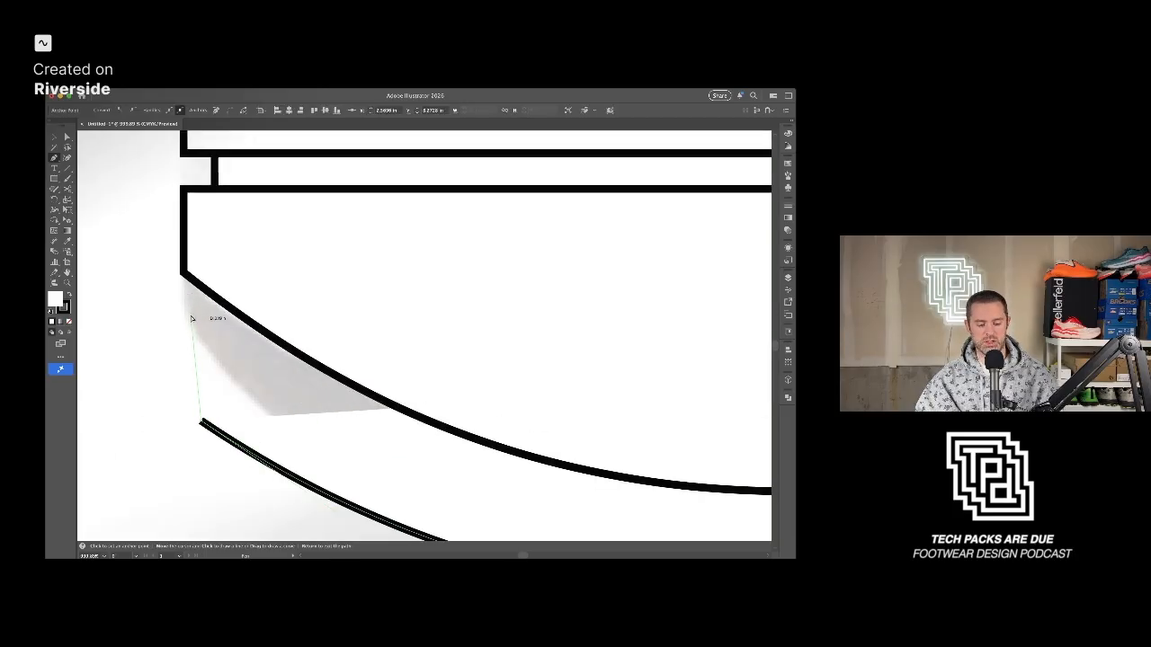
key("a")
left_click_drag(202, 420, 209, 392)
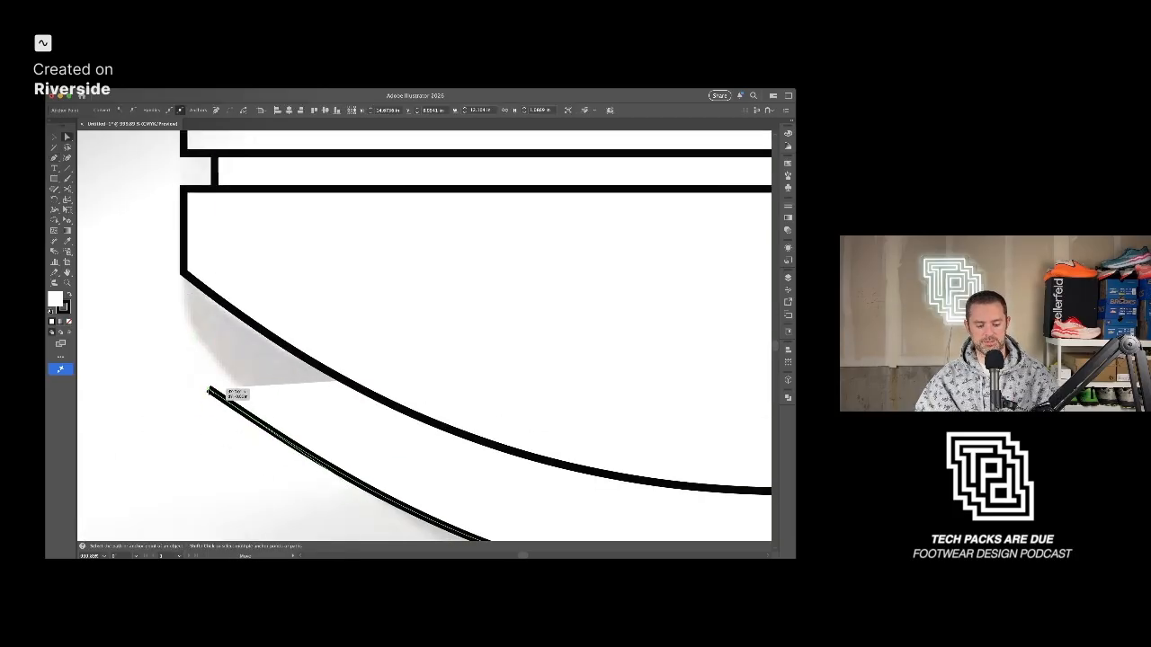
scroll(227, 392, "down", 4)
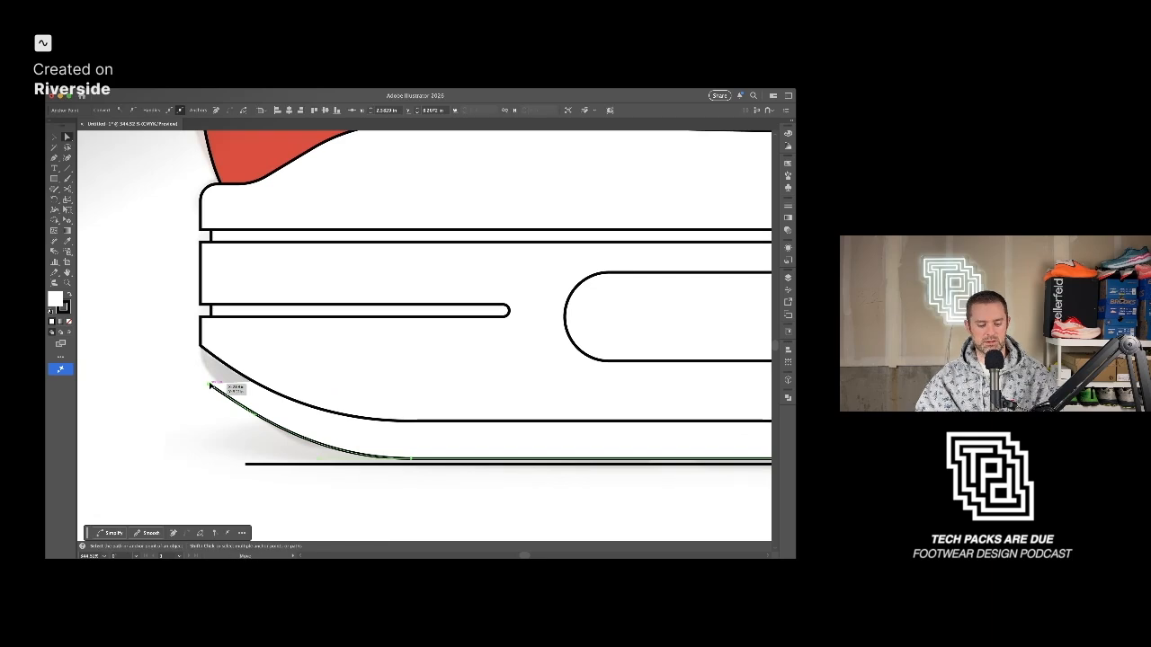
left_click_drag(209, 385, 210, 376)
left_click_drag(257, 408, 259, 422)
Extend the outsole curve with the Pen tool up to the midsole's lower heel corner and refine the joining anchor point.
key("p")
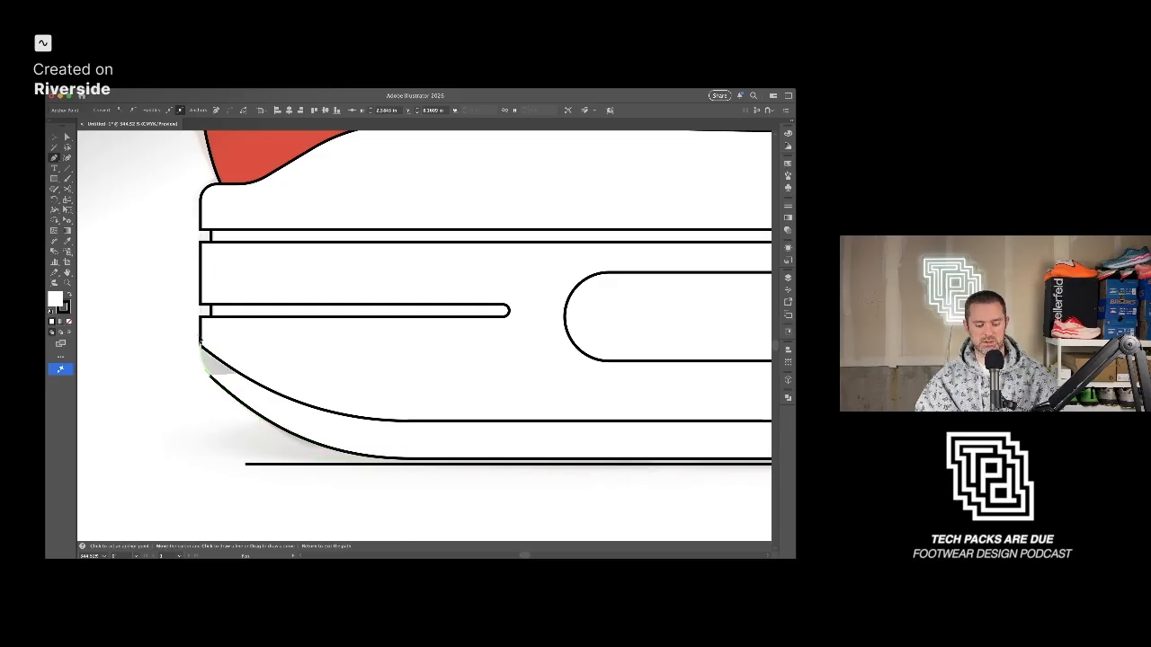
key("a")
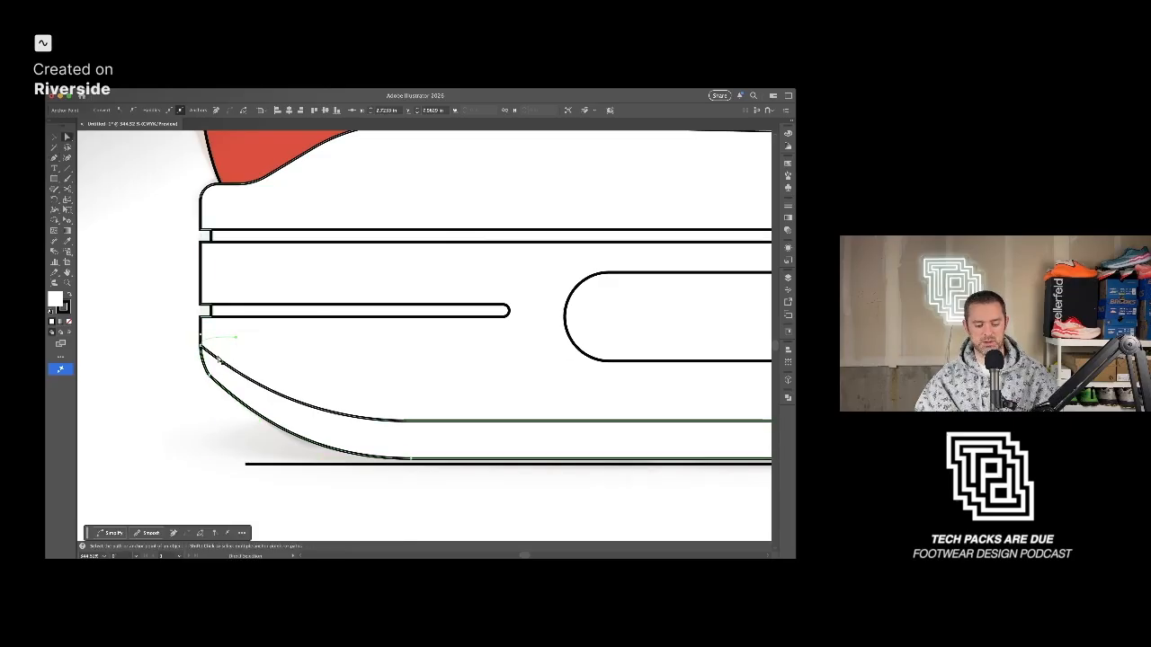
left_click(213, 378)
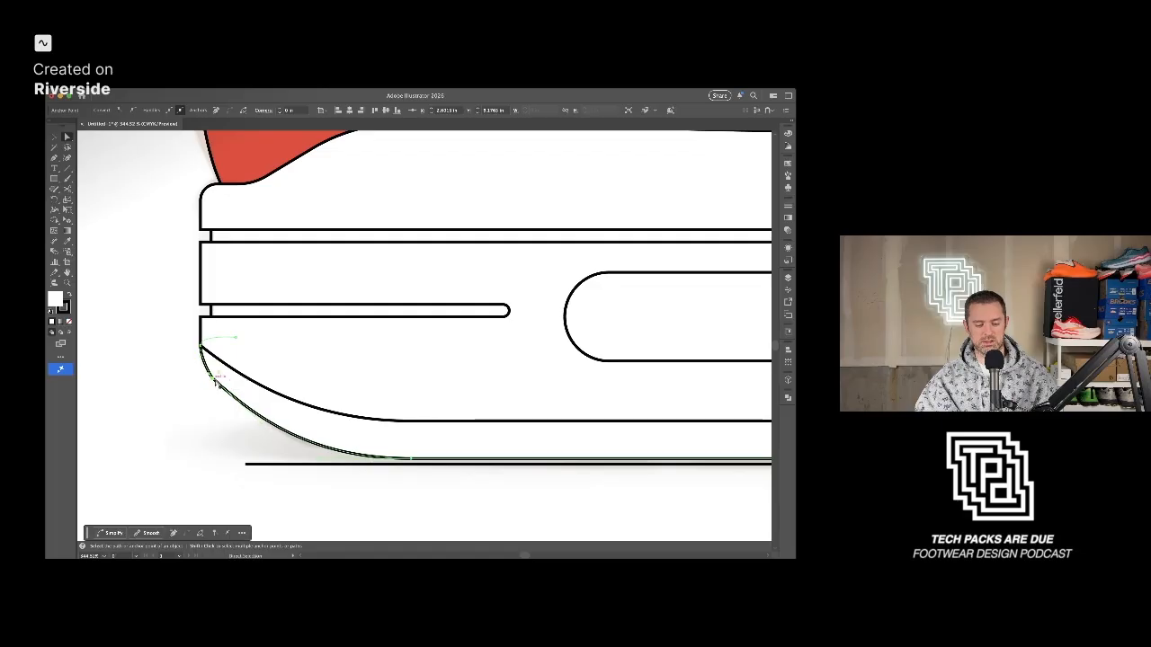
left_click(218, 375)
scroll(216, 376, "up", 2)
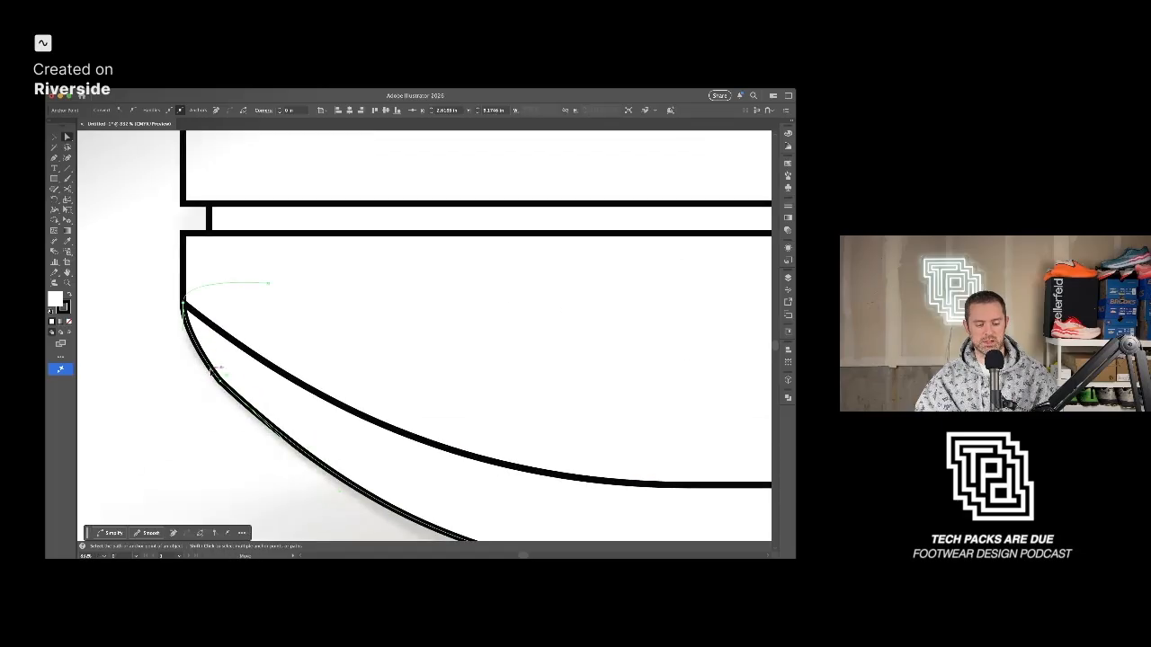
scroll(215, 370, "down", 3)
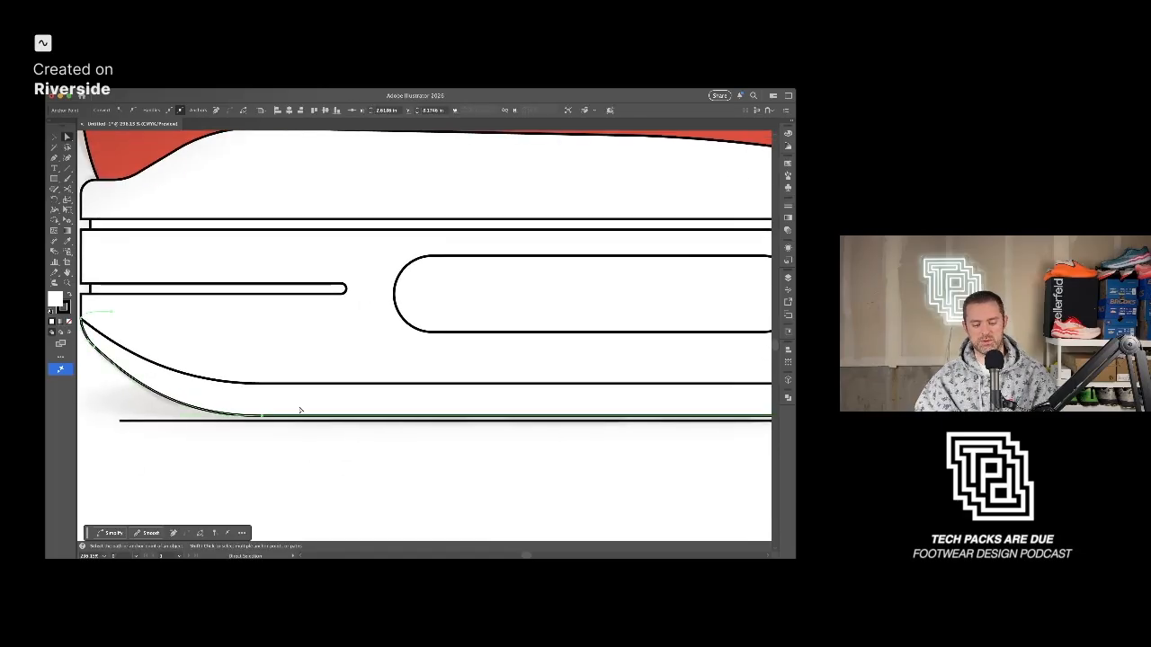
Move the toe end point of the outsole curve up and slightly inward, closer to the red toe panel.
scroll(301, 410, "down", 3)
left_click_drag(521, 432, 139, 439)
left_click_drag(563, 435, 421, 435)
scroll(475, 401, "up", 2)
left_click_drag(521, 288, 510, 277)
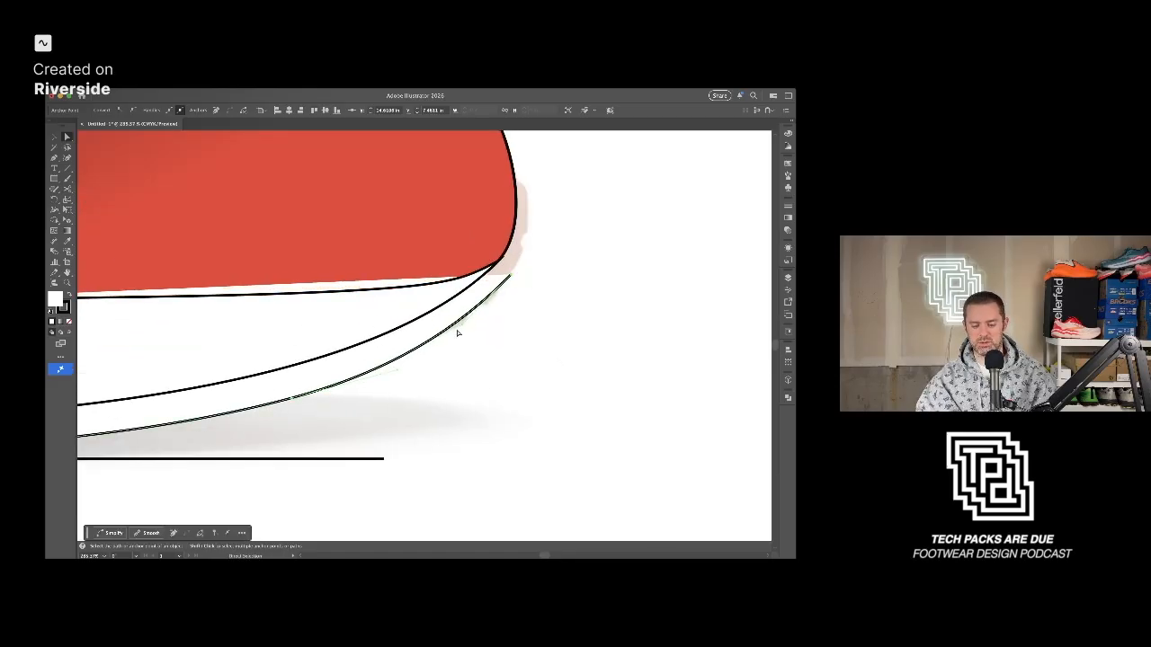
scroll(508, 314, "down", 2)
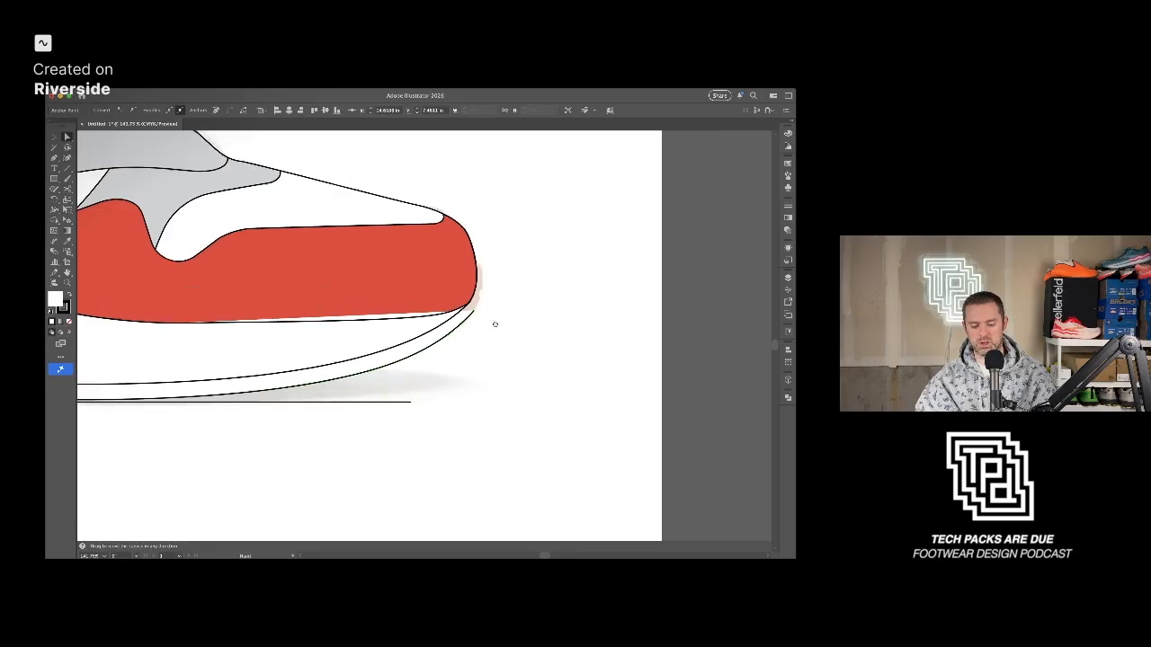
Continue the outsole curve with the Pen tool up around the toe and round it over to the red panel's front edge.
key("p")
scroll(466, 323, "up", 2)
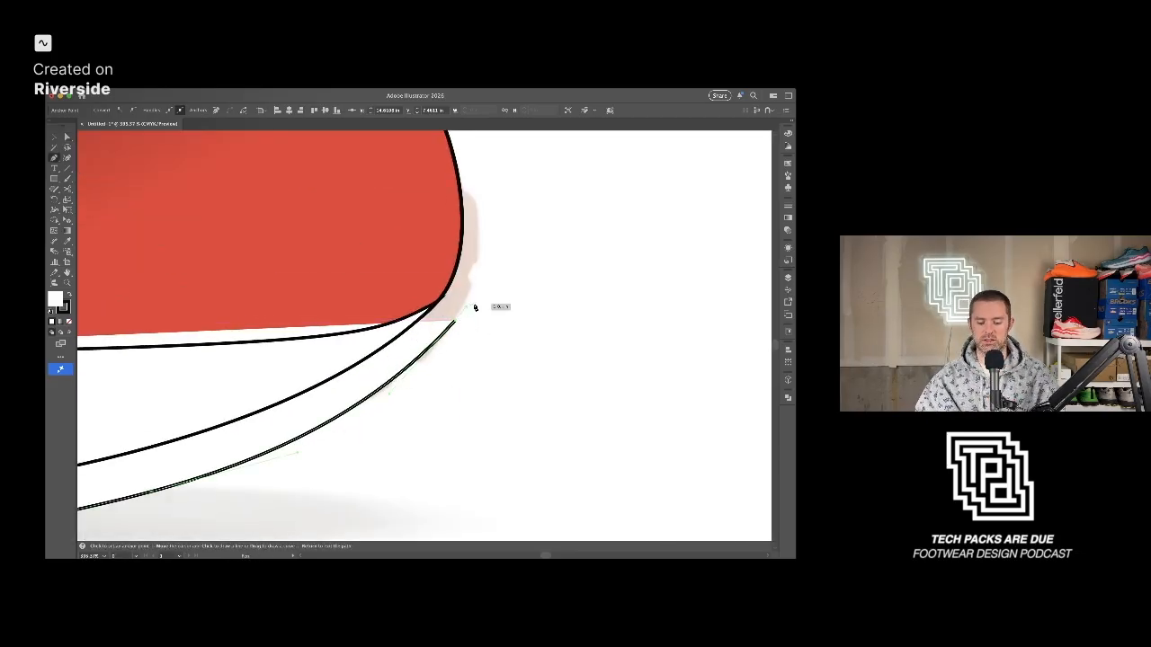
left_click(477, 209, "ctrl")
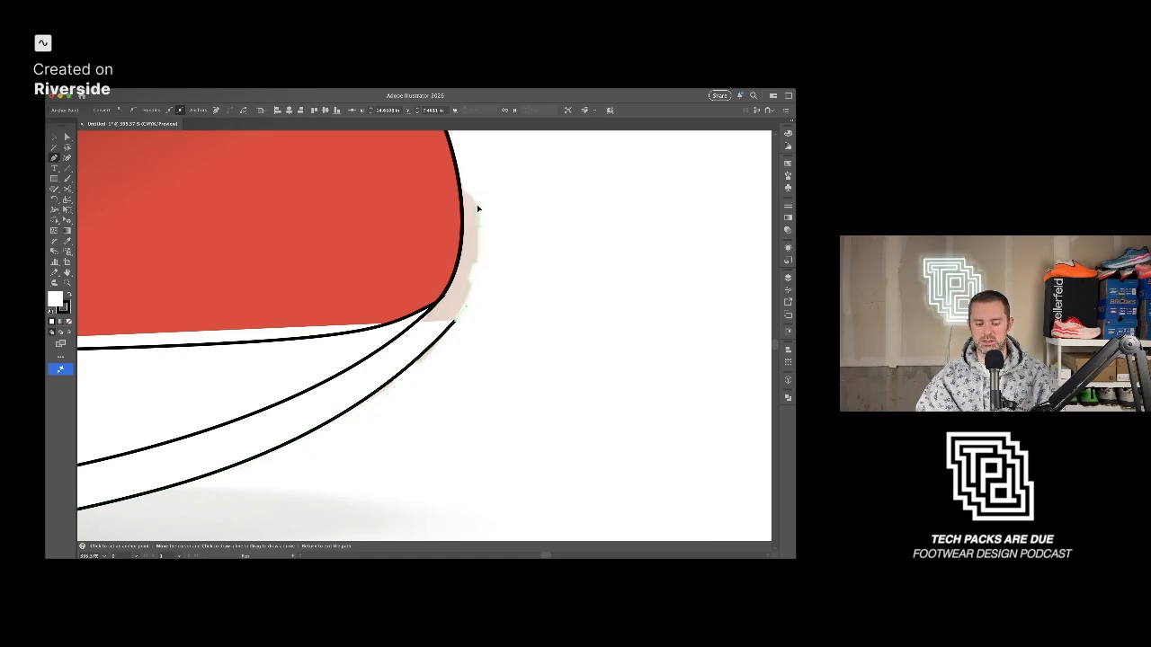
left_click(477, 216)
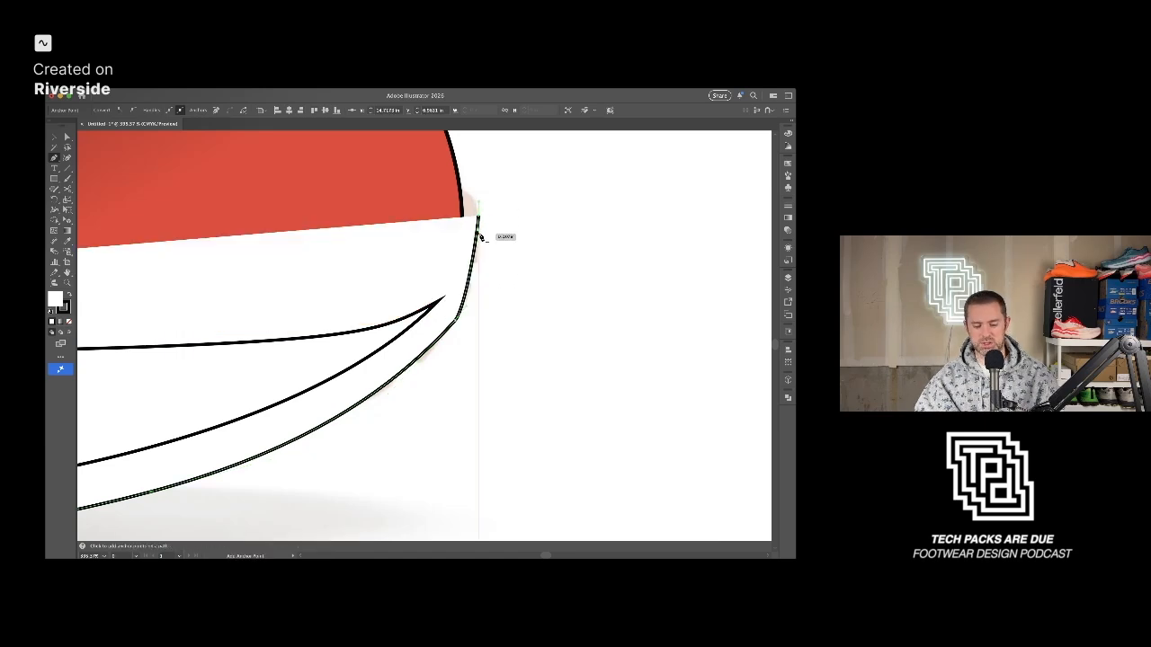
left_click_drag(478, 231, 479, 260)
key("p")
left_click(479, 213, "ctrl")
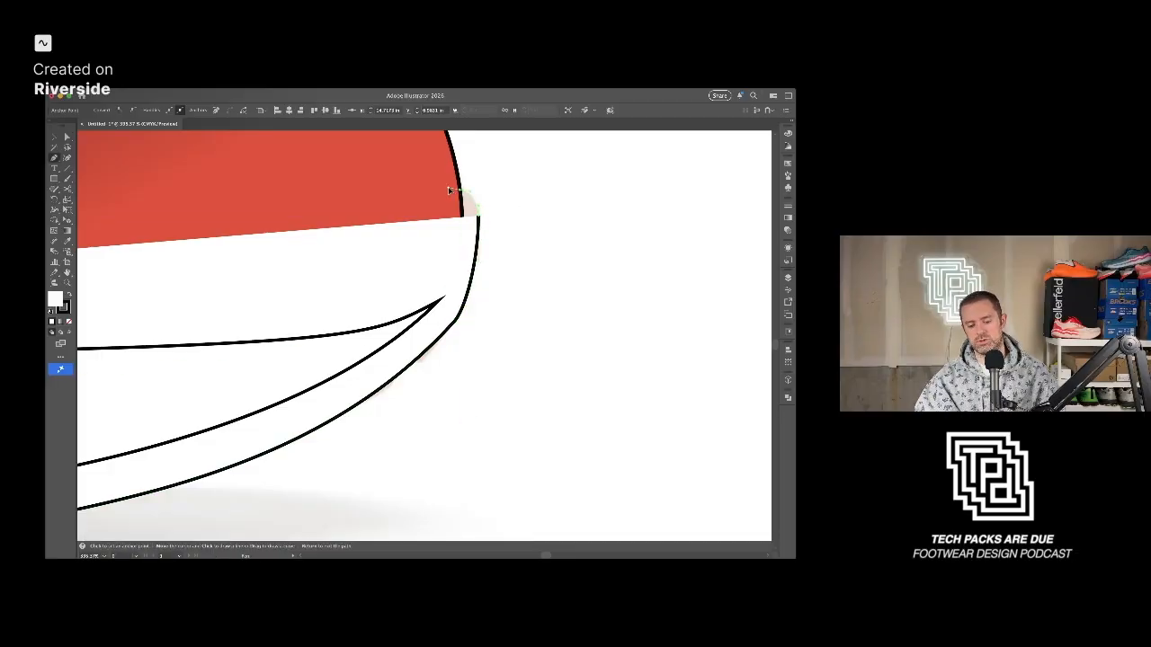
left_click(459, 188)
Refine the outsole's toe bumper by nudging its upper anchor and adding and adjusting anchor points along the front curve.
key("a")
left_click_drag(480, 215, 479, 214)
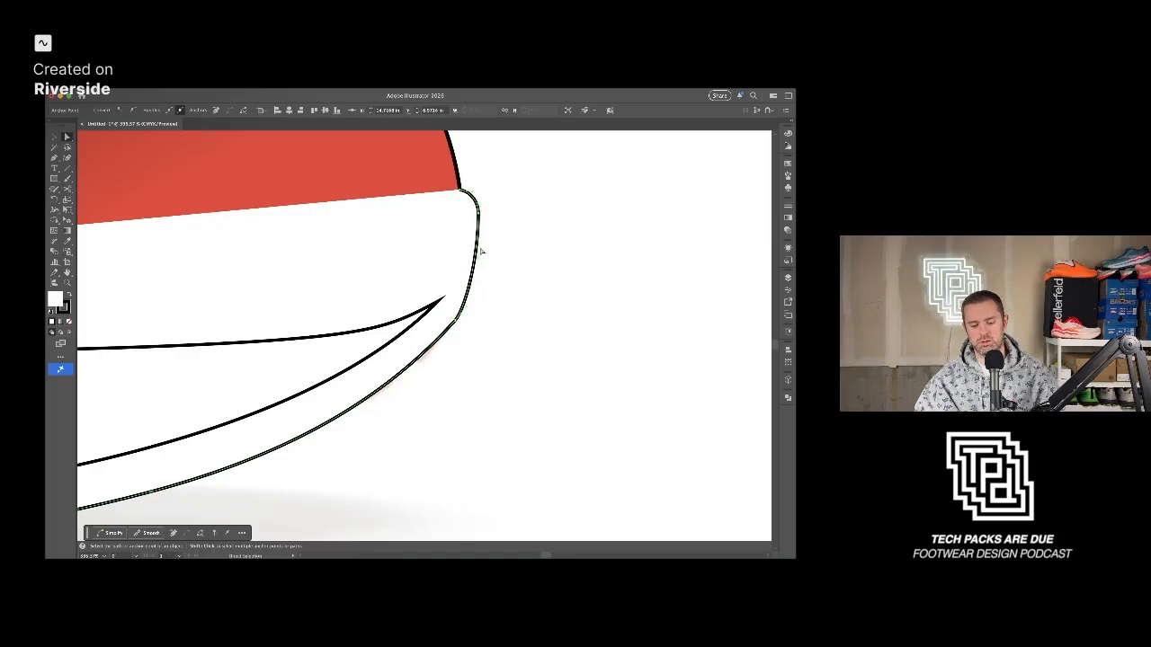
key("plus")
key("a")
left_click_drag(467, 295, 470, 291)
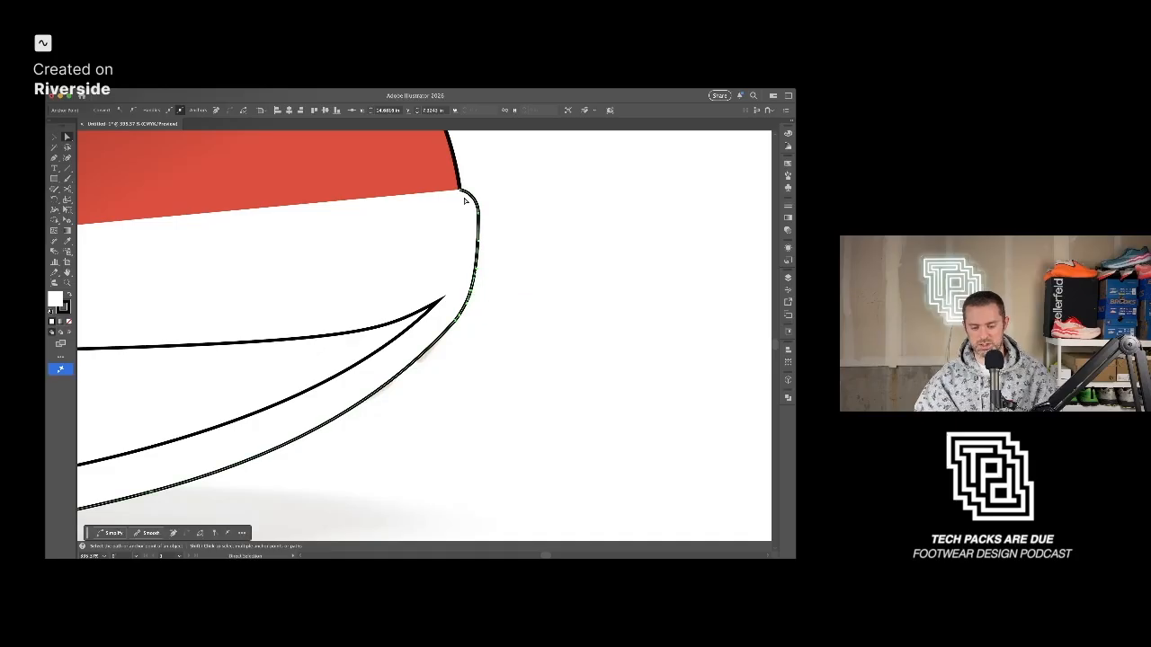
Extend the outsole path with a short segment from the toe bumper's upper end inside the red toe panel.
key("p")
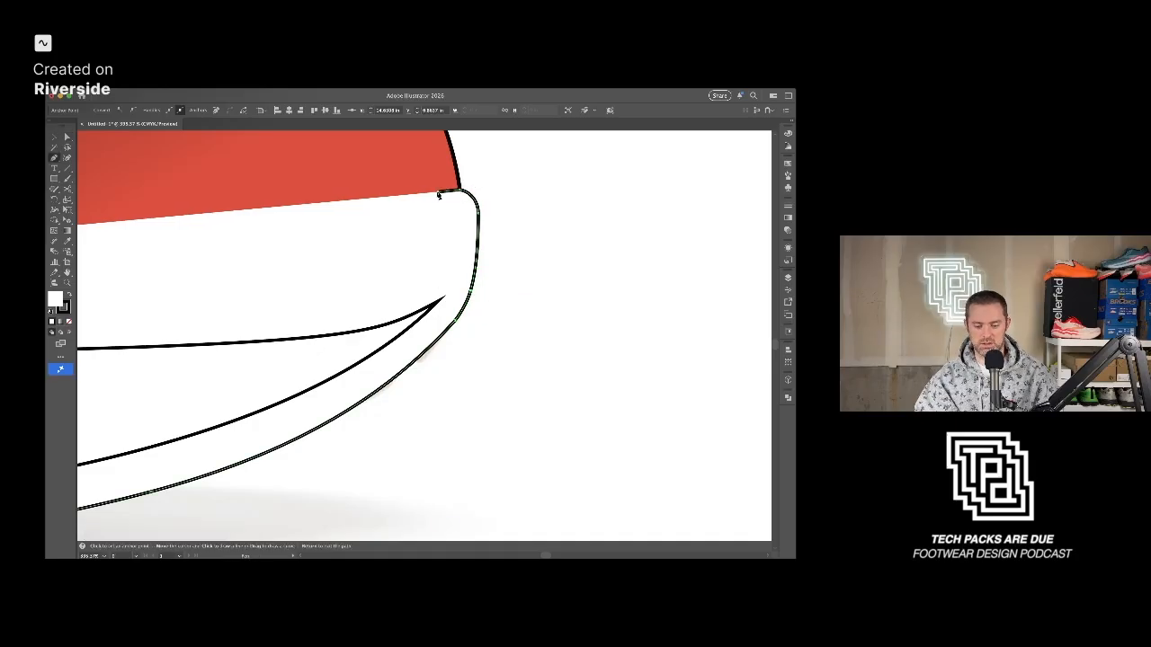
key("v")
left_click(524, 252)
Send the outsole shape to the back, behind the midsole and the red toe panel.
scroll(506, 320, "down", 5)
left_click_drag(447, 406, 699, 367)
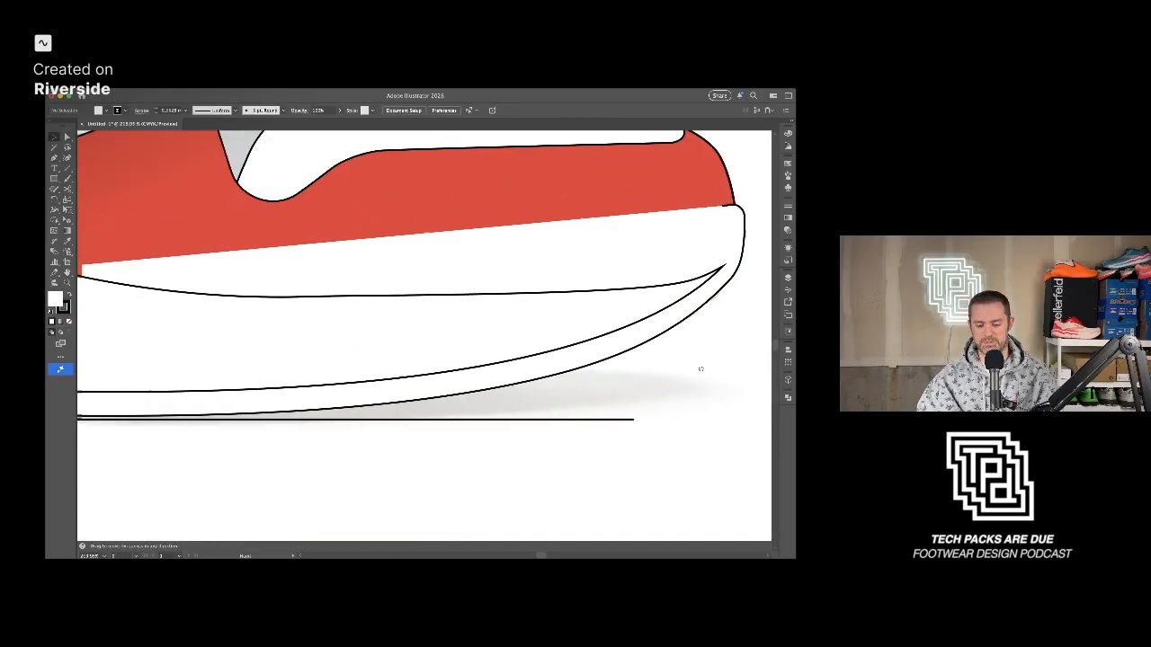
scroll(693, 357, "down", 5)
left_click(681, 341)
scroll(680, 340, "down", 4)
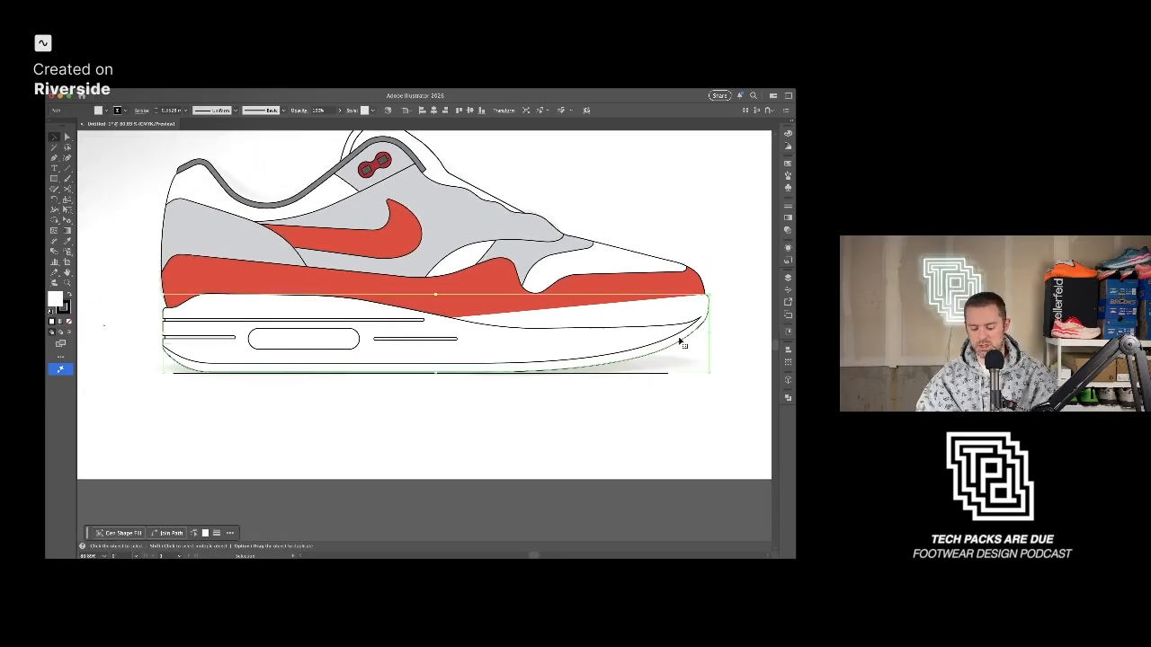
key("a")
key("super+shift+[")
left_click(680, 438)
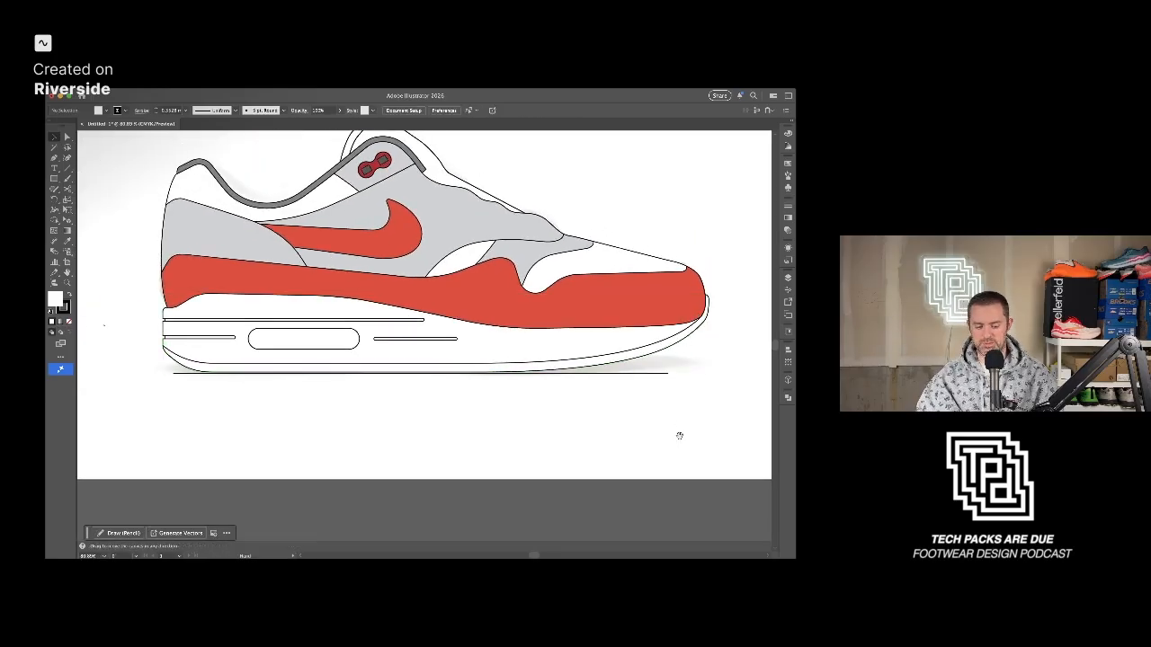
Smooth the outsole's lower toe curve by repositioning its anchor points and adjusting their direction handles.
scroll(650, 434, "down", 3)
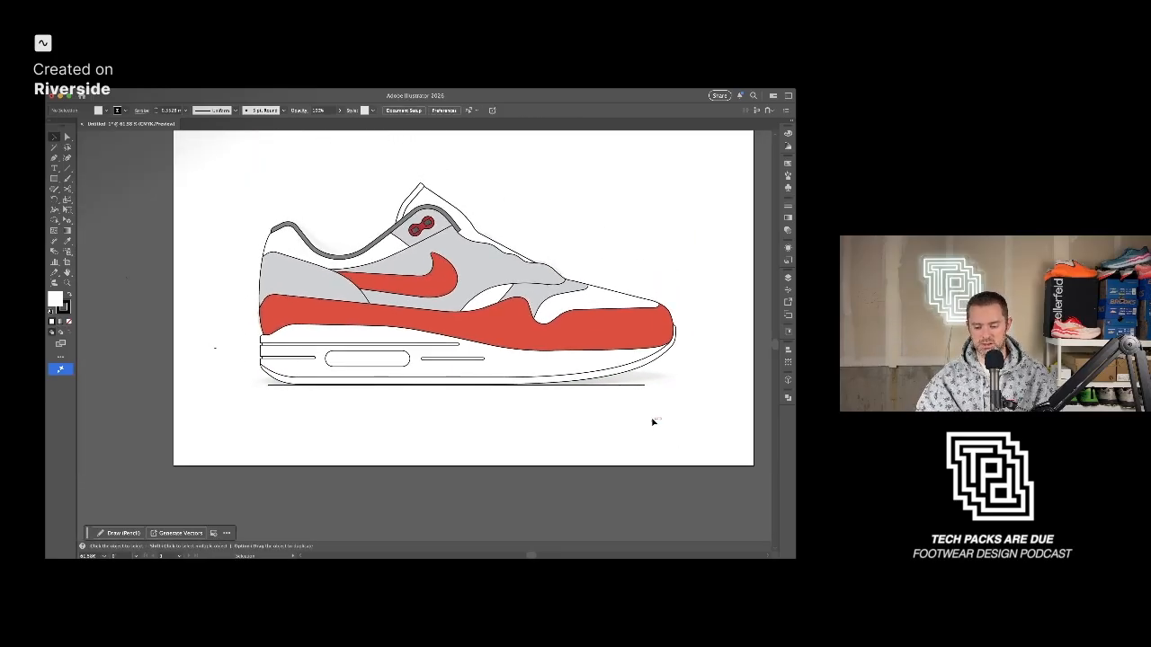
scroll(665, 359, "up", 8)
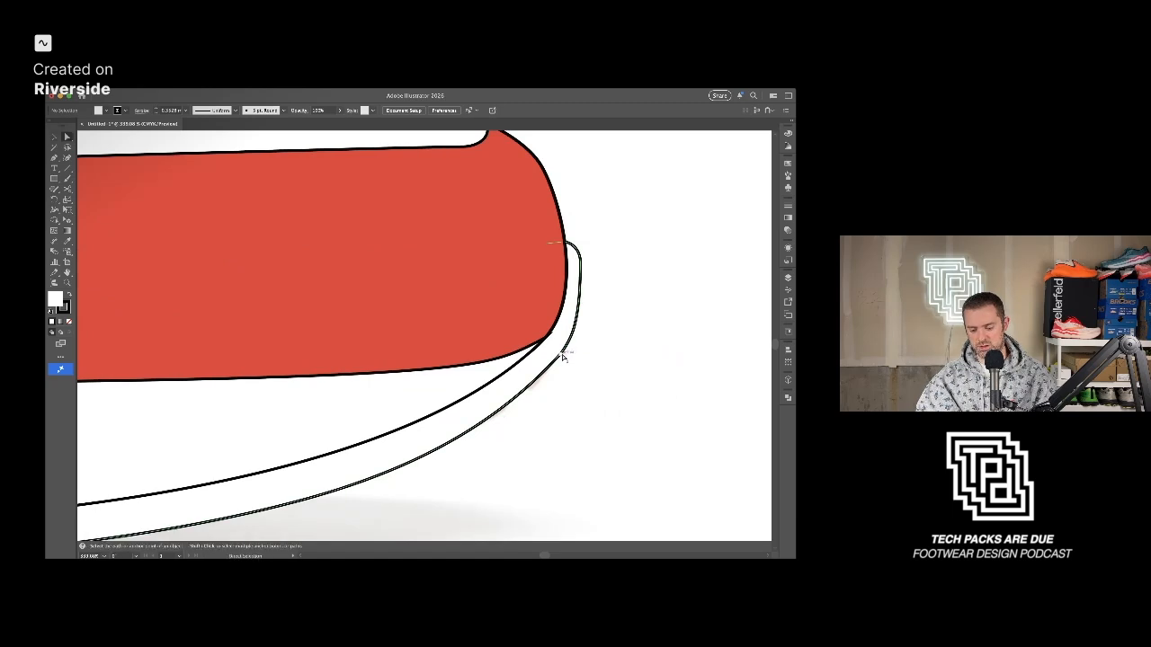
left_click(561, 357)
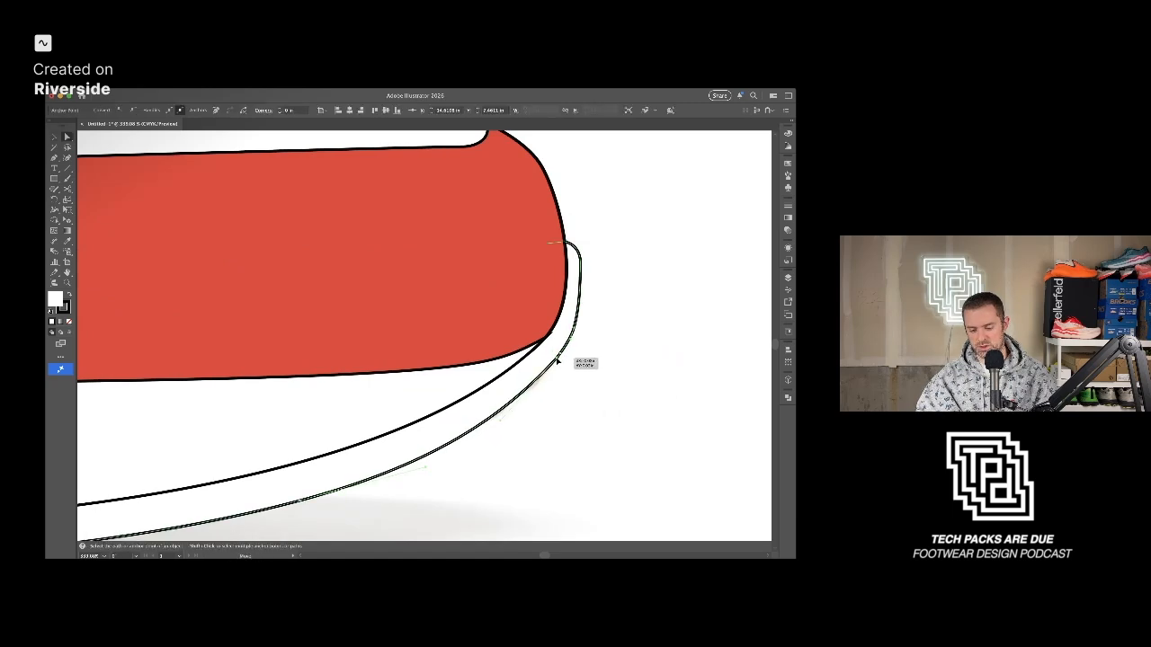
left_click_drag(499, 422, 506, 416)
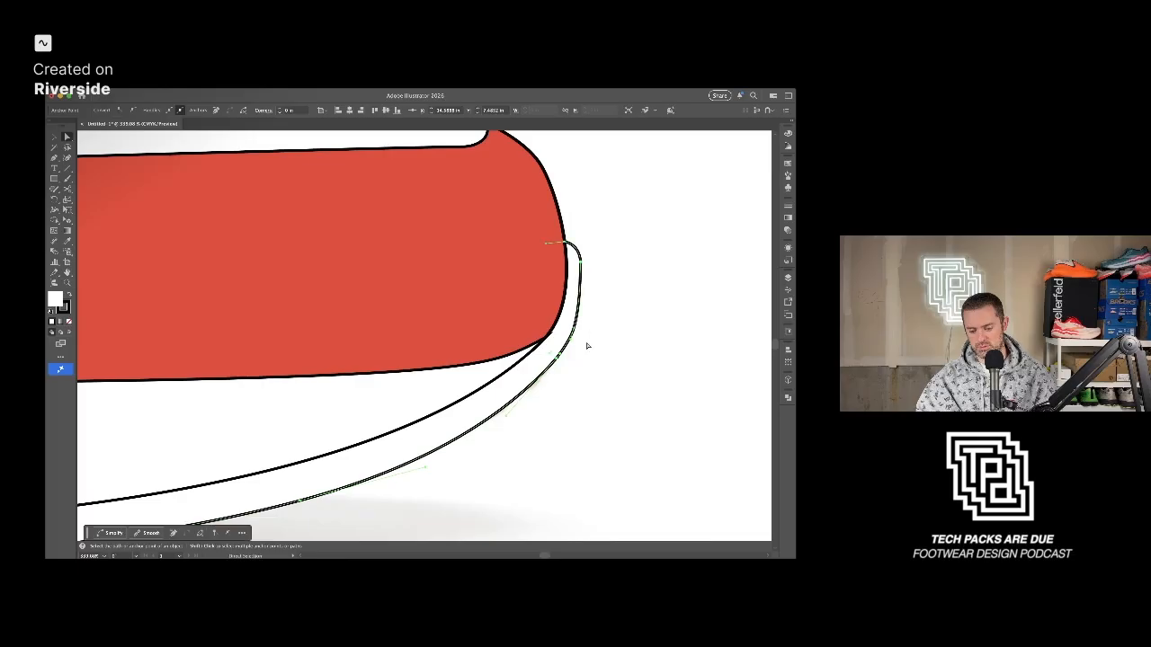
left_click_drag(572, 332, 576, 329)
scroll(585, 314, "up", 2)
left_click_drag(576, 270, 577, 273)
left_click(616, 367)
Move the midsole's pointed toe anchor slightly so that it sits on the lower edge of the red toe panel.
scroll(614, 376, "down", 5)
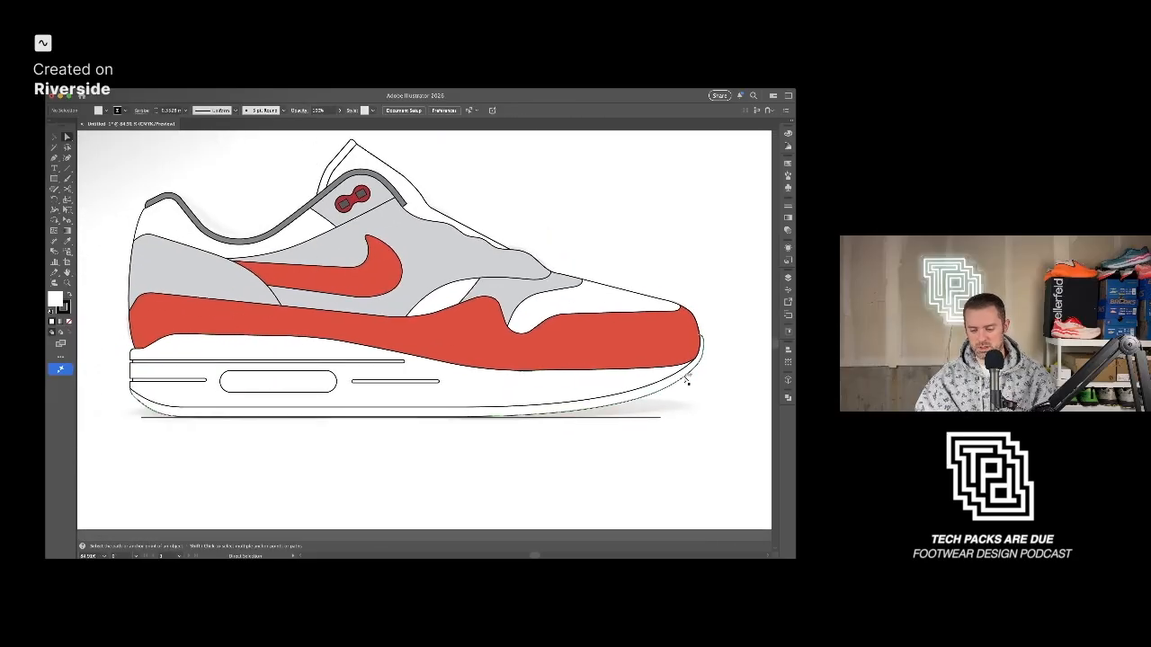
scroll(697, 400, "up", 6)
scroll(614, 354, "down", 1)
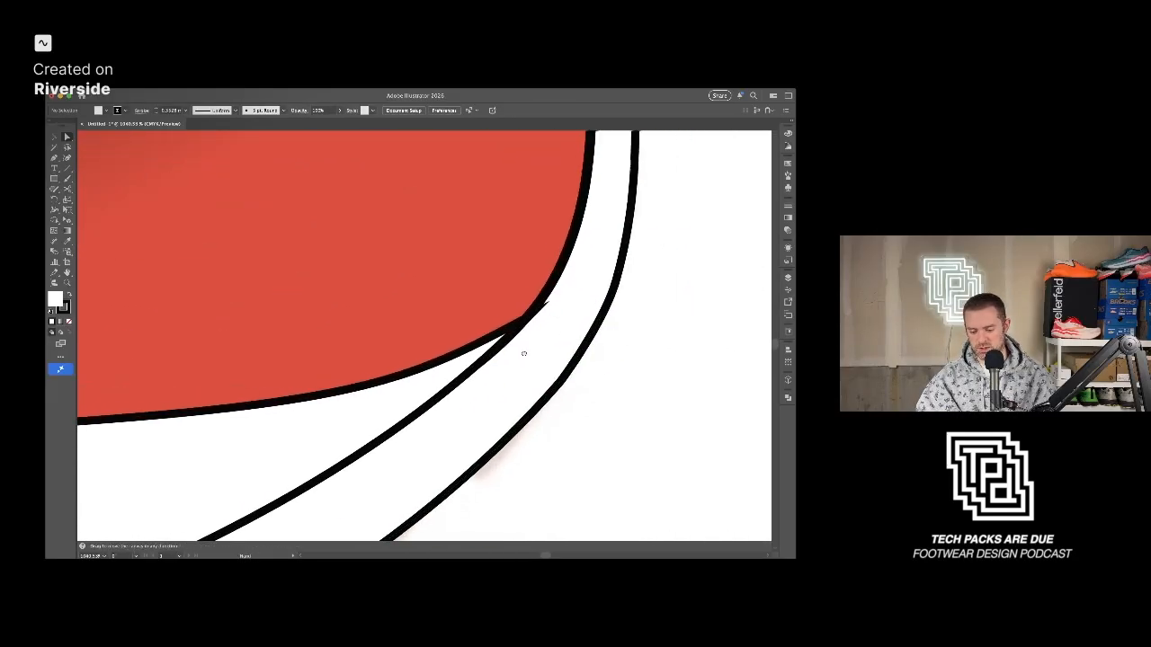
left_click(521, 321)
left_click_drag(524, 319, 521, 319)
scroll(524, 355, "down", 5)
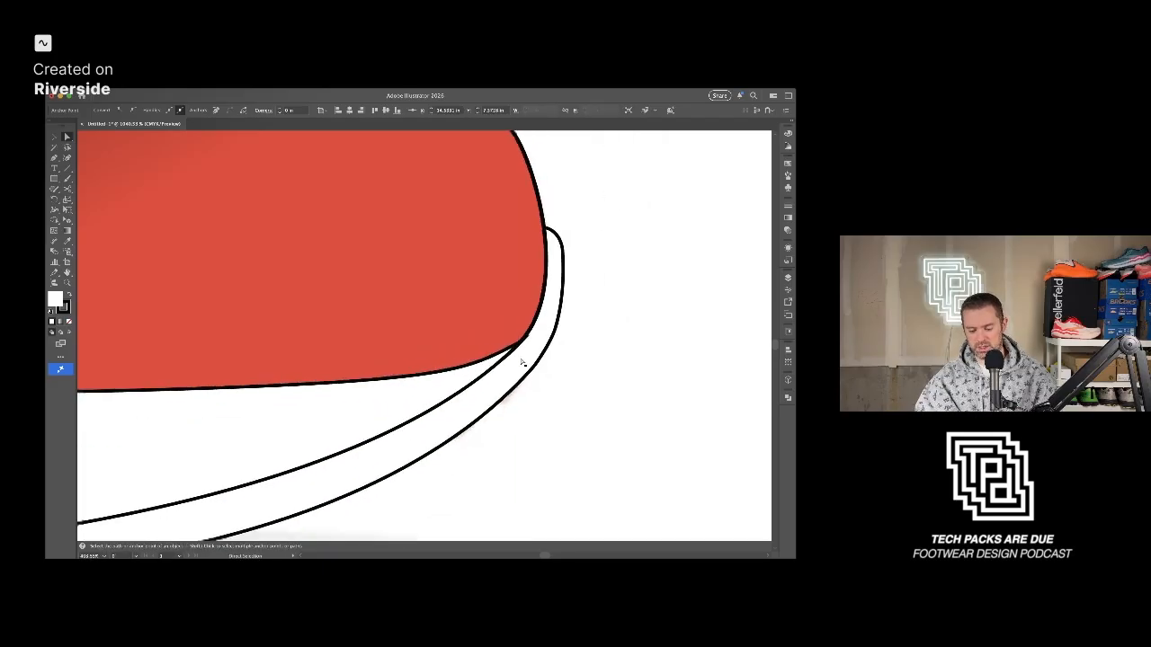
Set the midsole outline's stroke weight to 0.25 mm.
key("v")
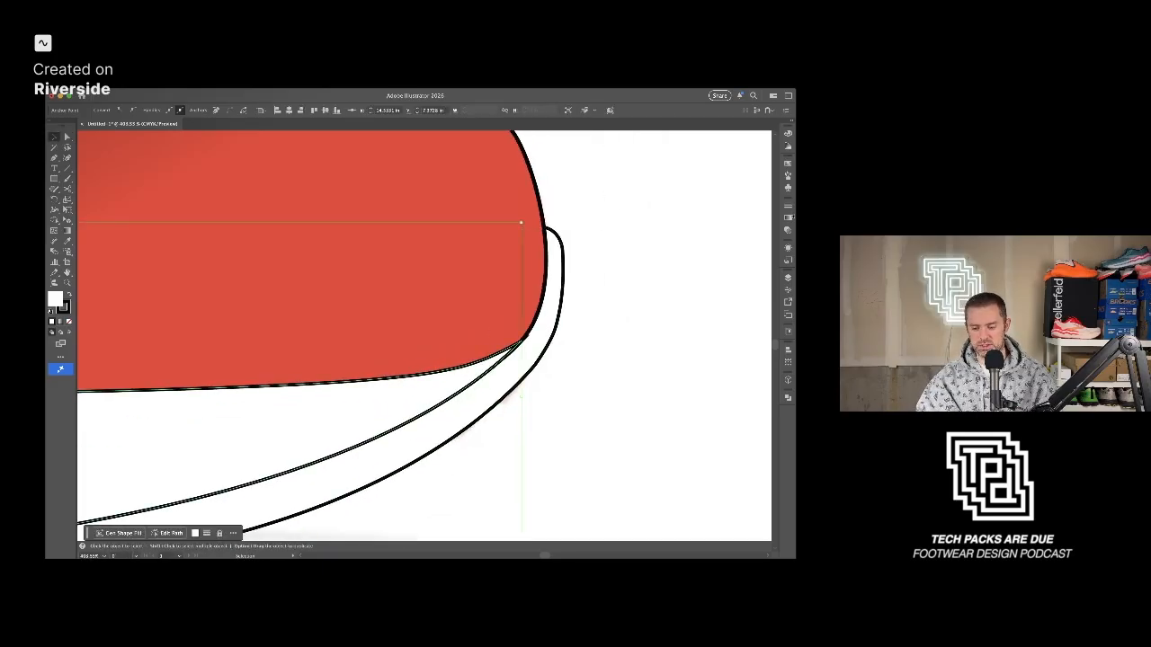
left_click(516, 416)
left_click(440, 374)
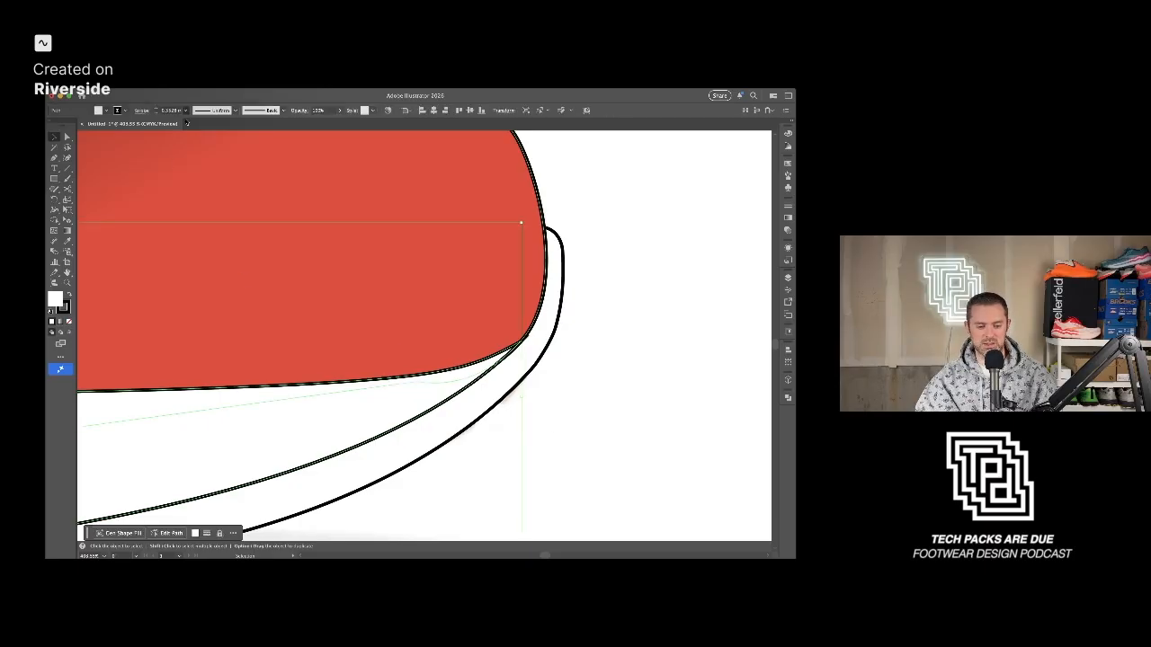
left_click(191, 132)
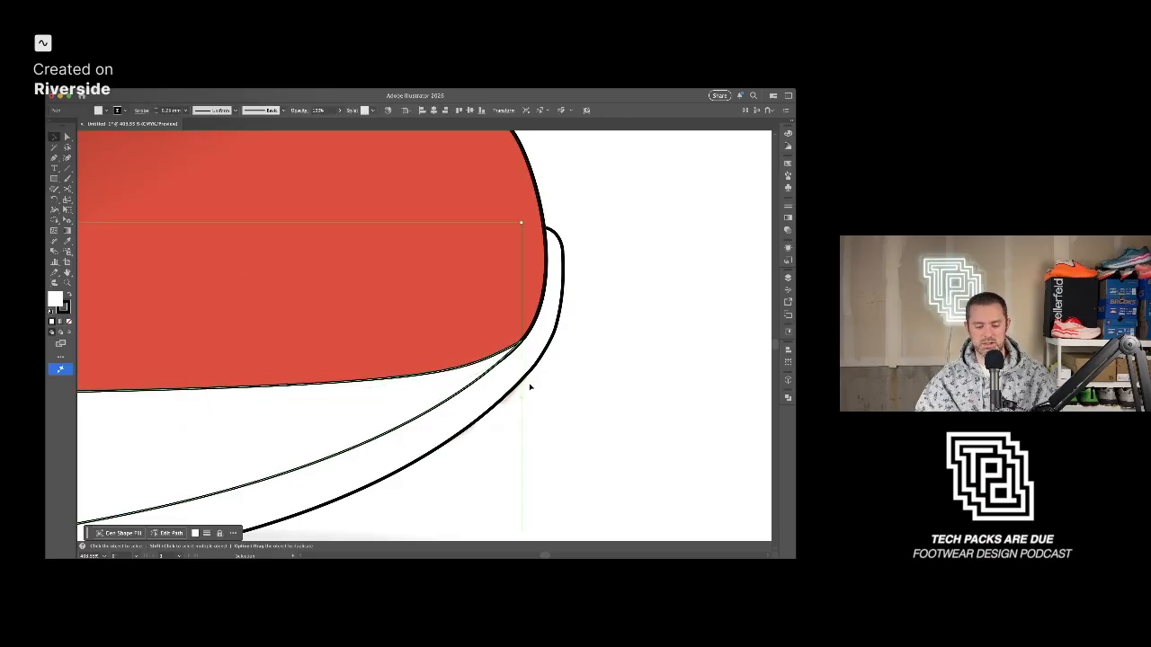
left_click(531, 385)
scroll(550, 453, "down", 3)
left_click_drag(565, 474, 664, 408)
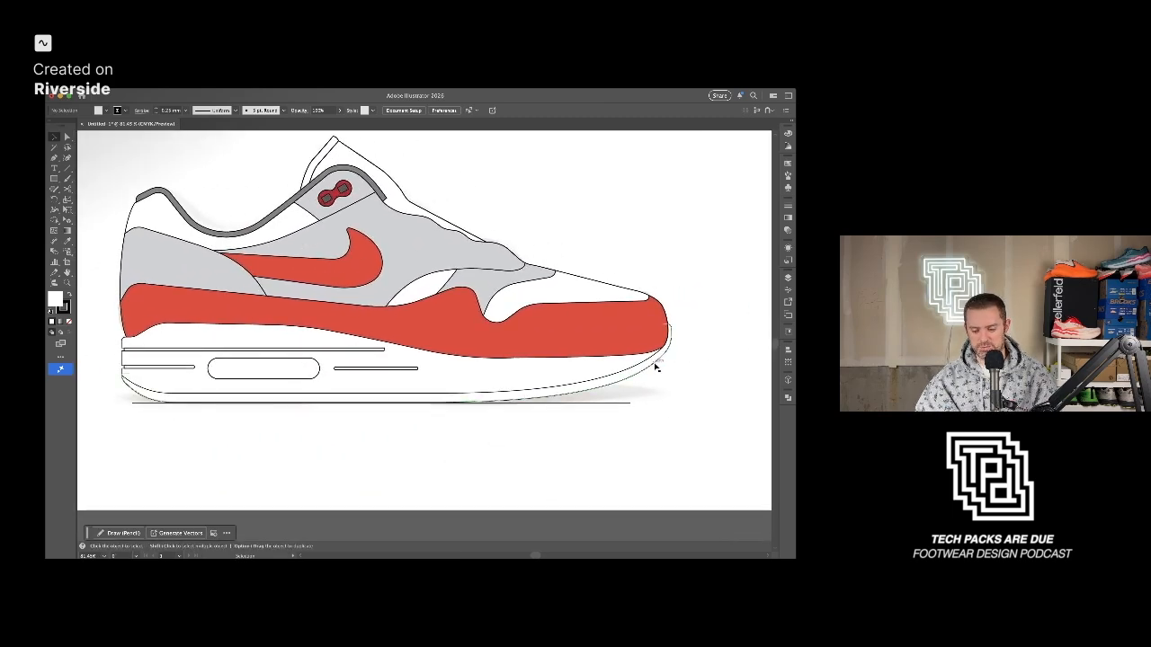
Duplicate the outsole, midsole and red toe panel directly below the shoe.
left_click(655, 366)
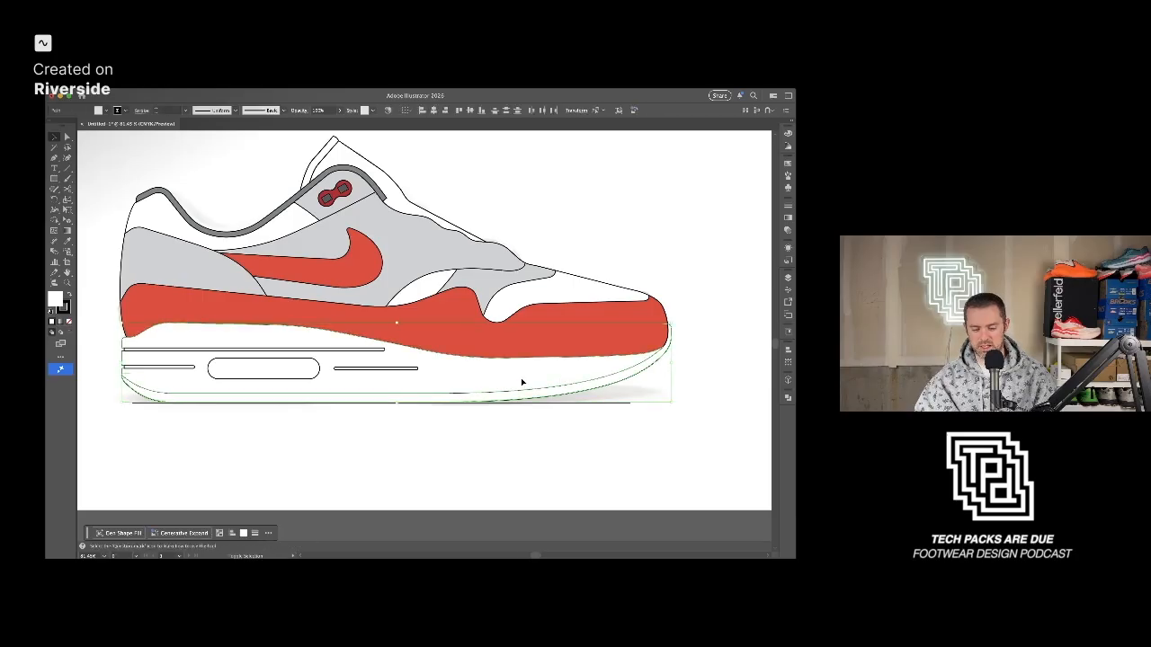
left_click(574, 346, "shift")
left_click_drag(577, 346, 580, 435)
Trim the duplicated outsole to a thin curved strip by removing the midsole and red panel regions with the Shape Builder tool.
left_click_drag(694, 476, 690, 385)
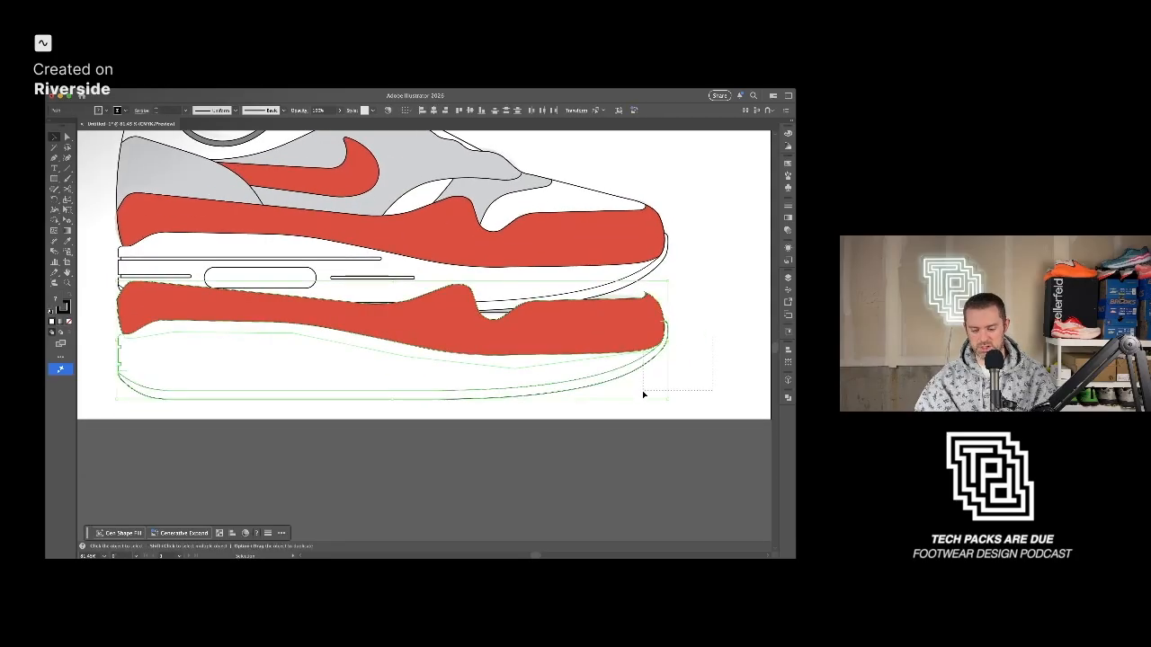
key("shift+m")
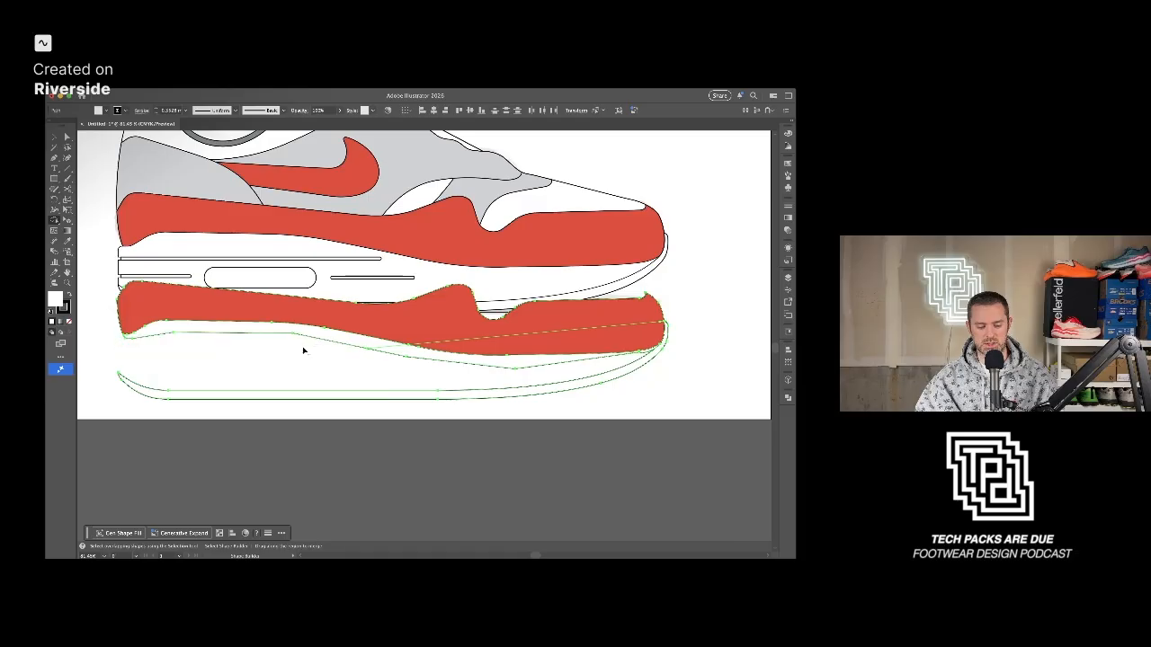
mouse_move(309, 337)
left_mouse_down()
mouse_move(357, 326)
mouse_move(432, 351)
mouse_move(556, 346)
left_mouse_up()
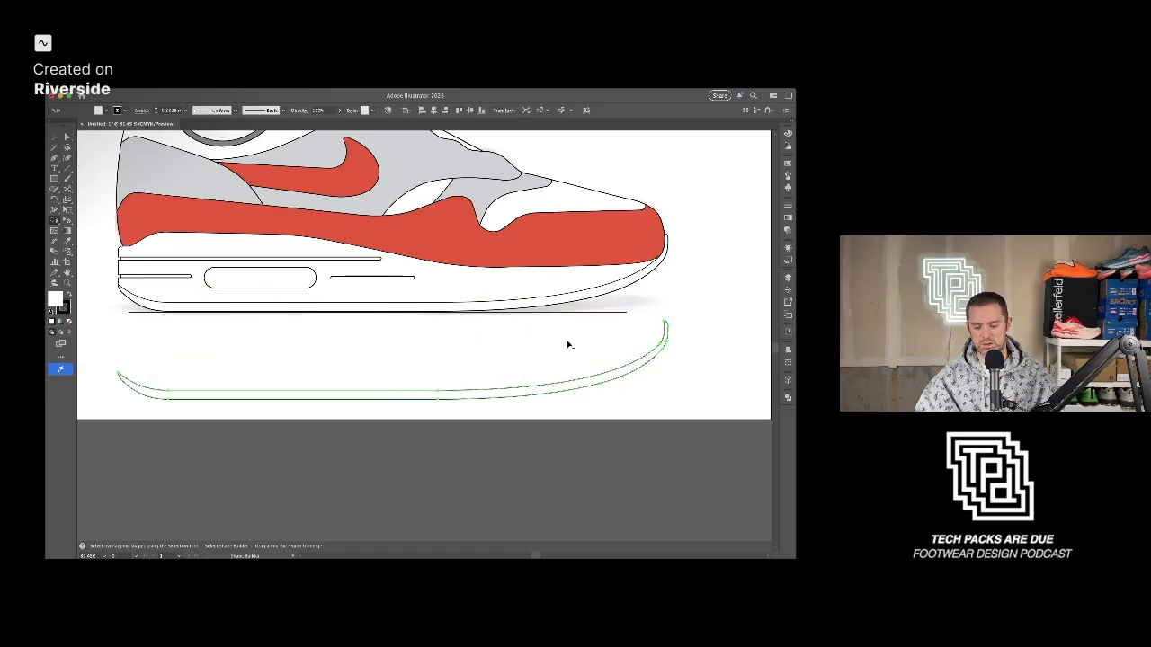
key("v")
left_click(257, 374)
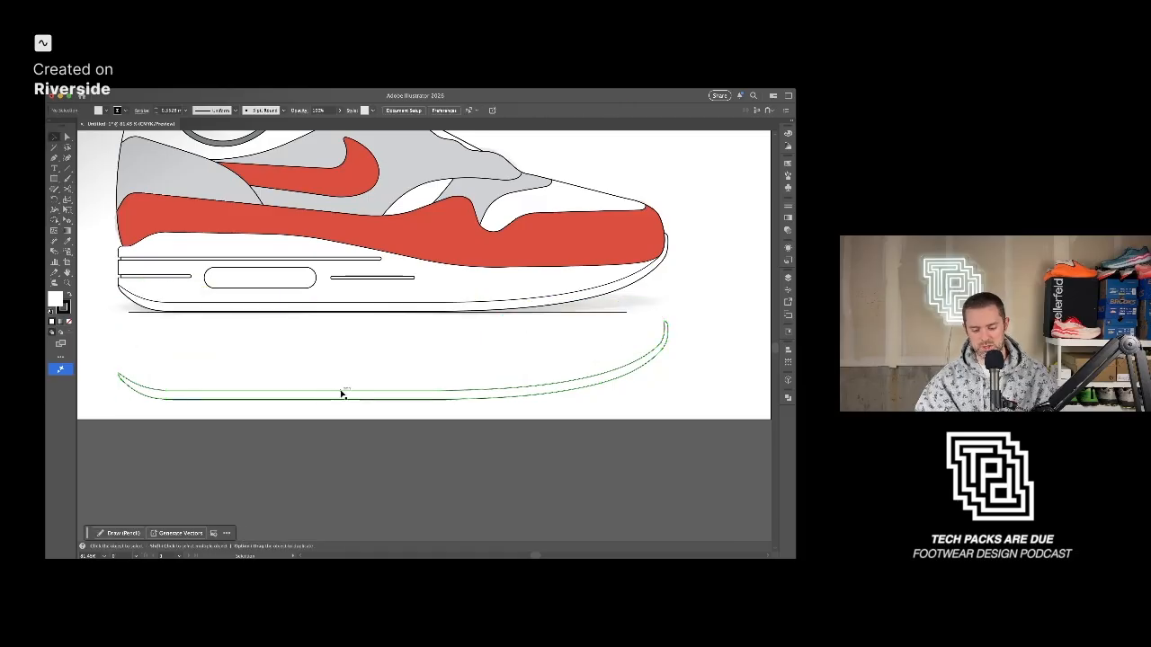
Delete the original outsole shape and move the trimmed strip into its place, aligned along the midsole's lower edge.
mouse_move(343, 393)
left_mouse_down()
mouse_move(347, 406)
mouse_move(347, 375)
left_mouse_up()
left_click(562, 307)
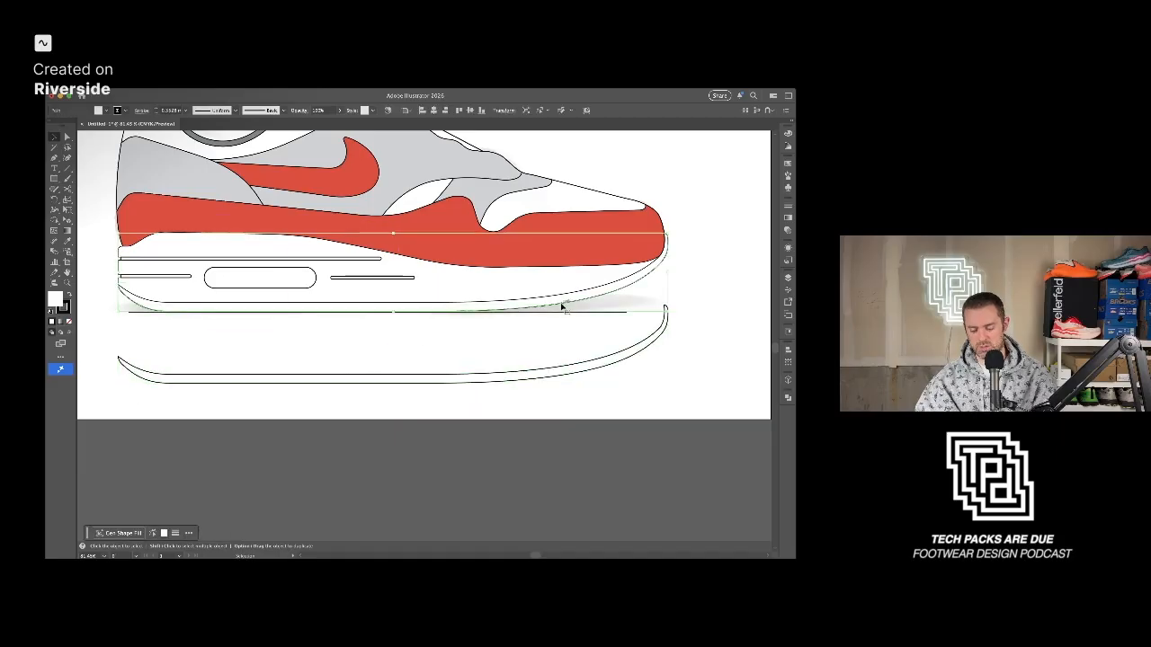
key("Delete")
left_click_drag(570, 370, 575, 302)
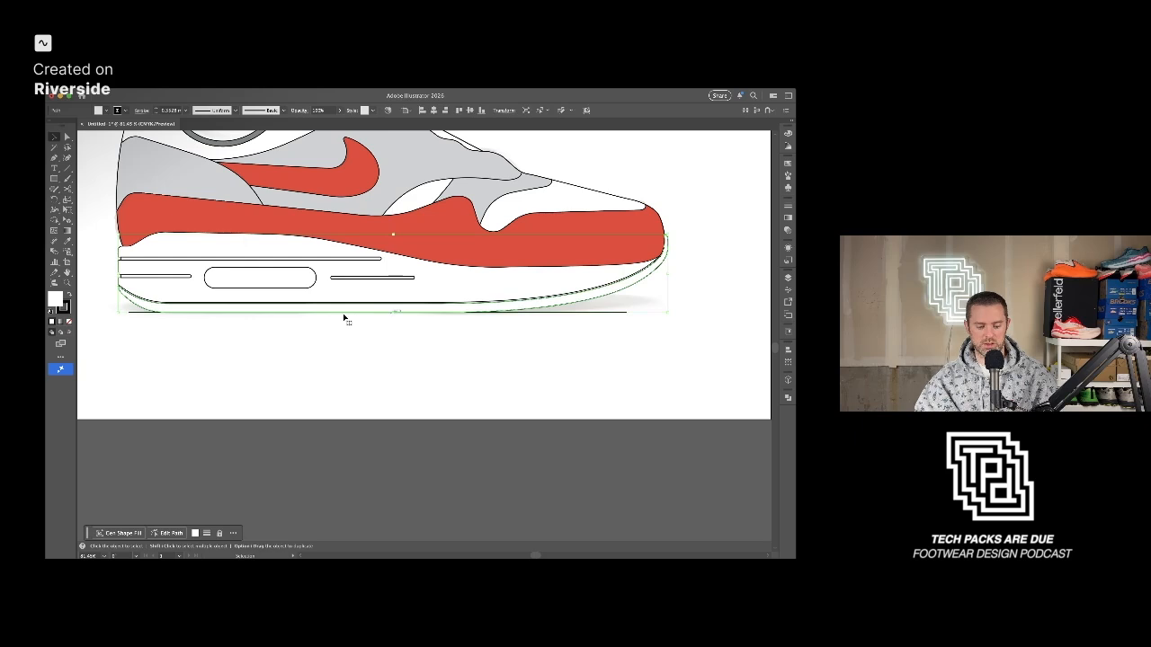
scroll(266, 318, "up", 5)
left_click_drag(246, 281, 246, 276)
scroll(308, 375, "down", 5)
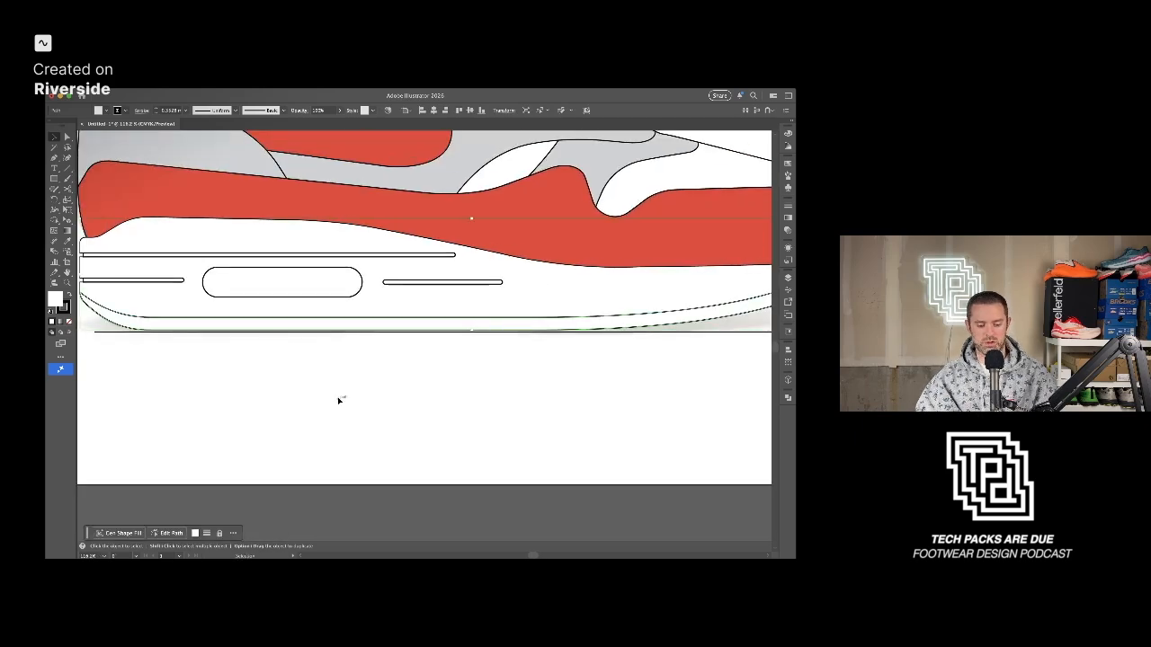
left_click(584, 429)
key("ctrl+0")
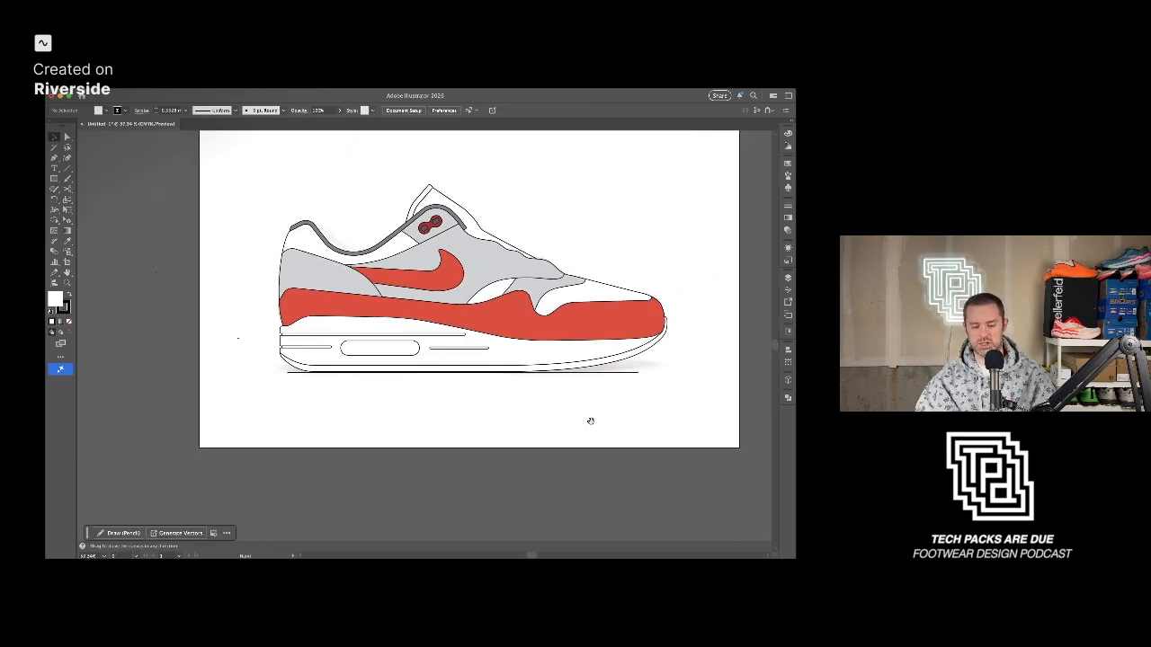
Try a dark grey fill on the trimmed outsole strip.
left_click(591, 360)
scroll(595, 363, "up", 3)
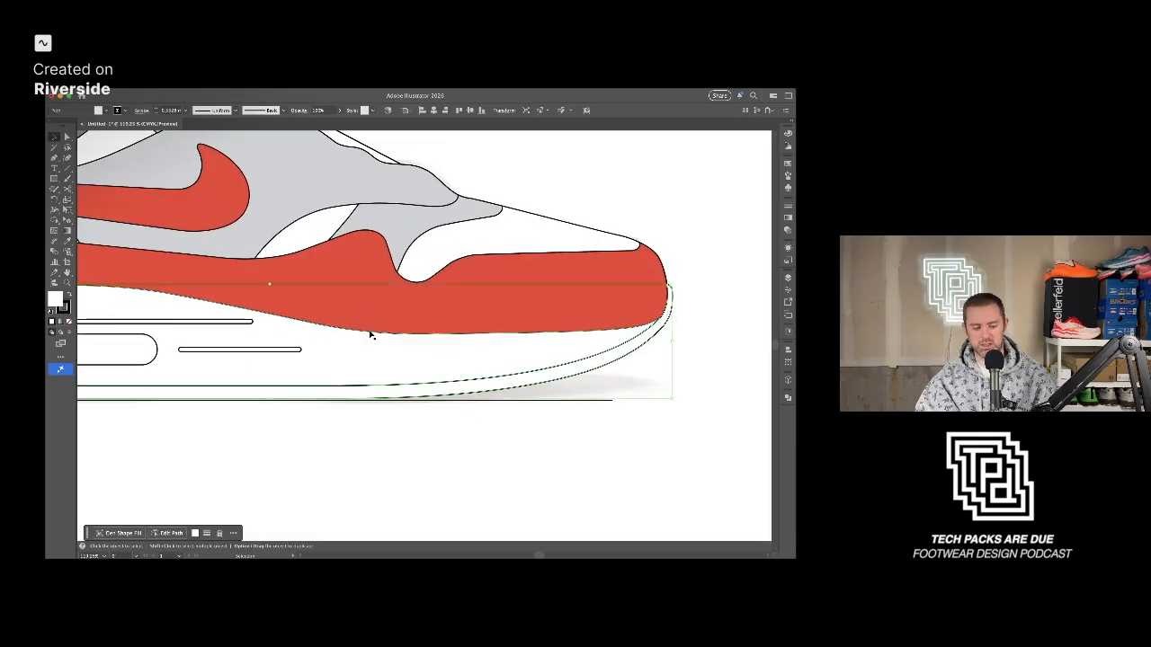
left_click(137, 159, "shift")
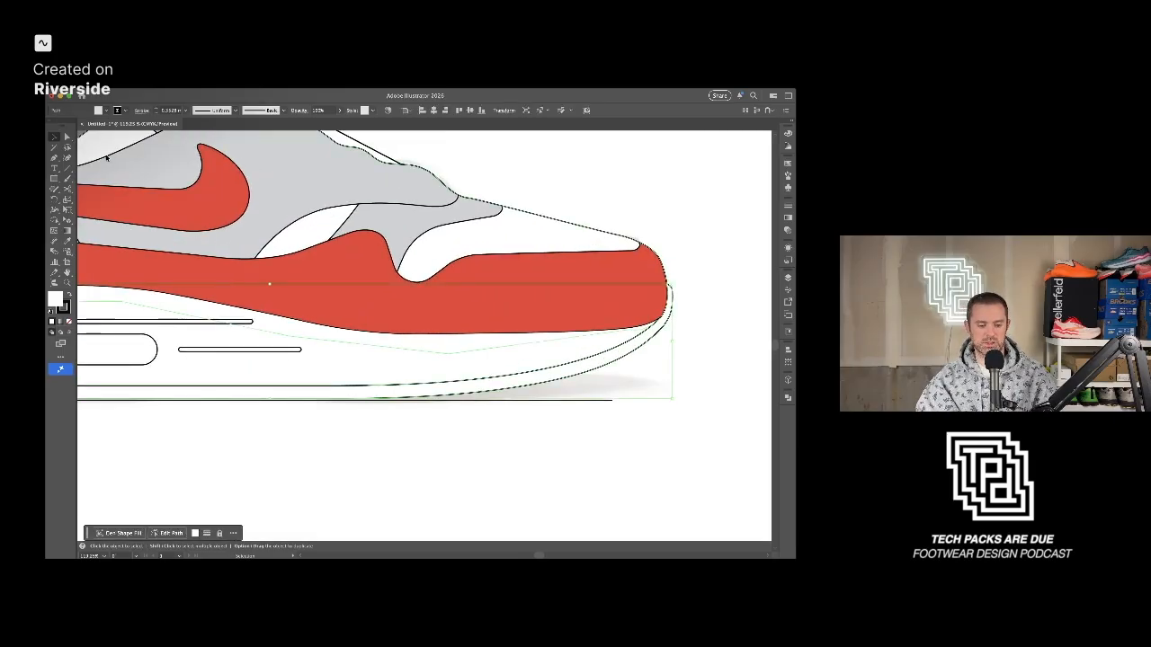
key("shift+x")
left_click(67, 200)
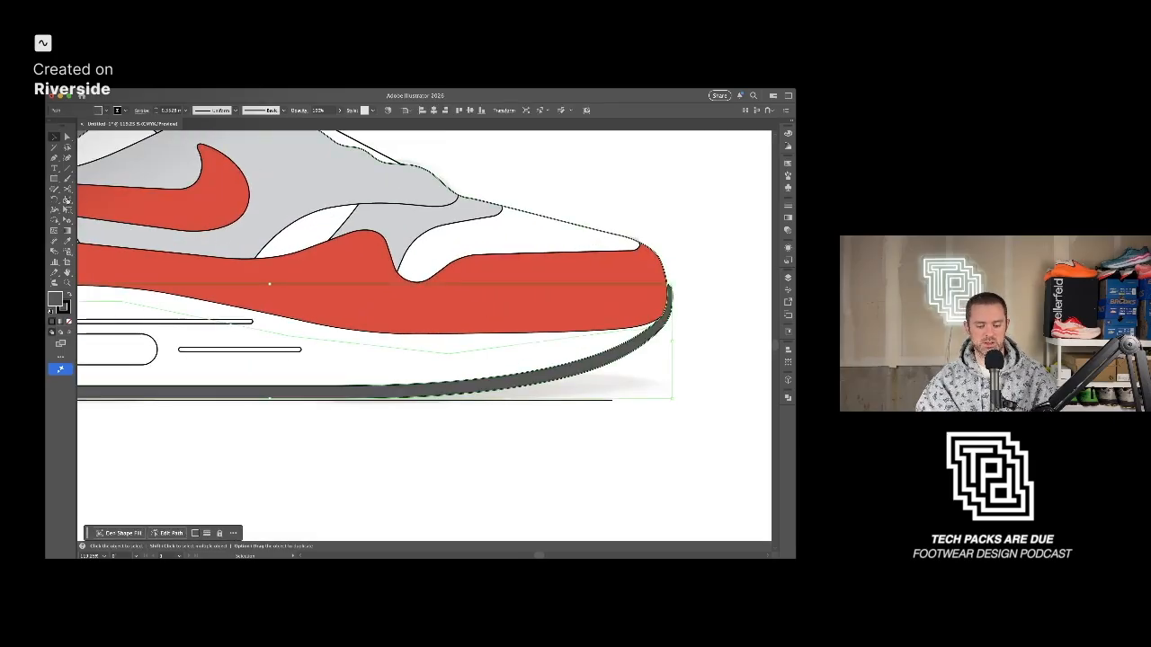
left_click(339, 430)
scroll(370, 434, "down", 5)
left_click_drag(435, 439, 477, 435)
Fill the outsole strip with light grey, similar to the upper's grey panels.
left_click(504, 409)
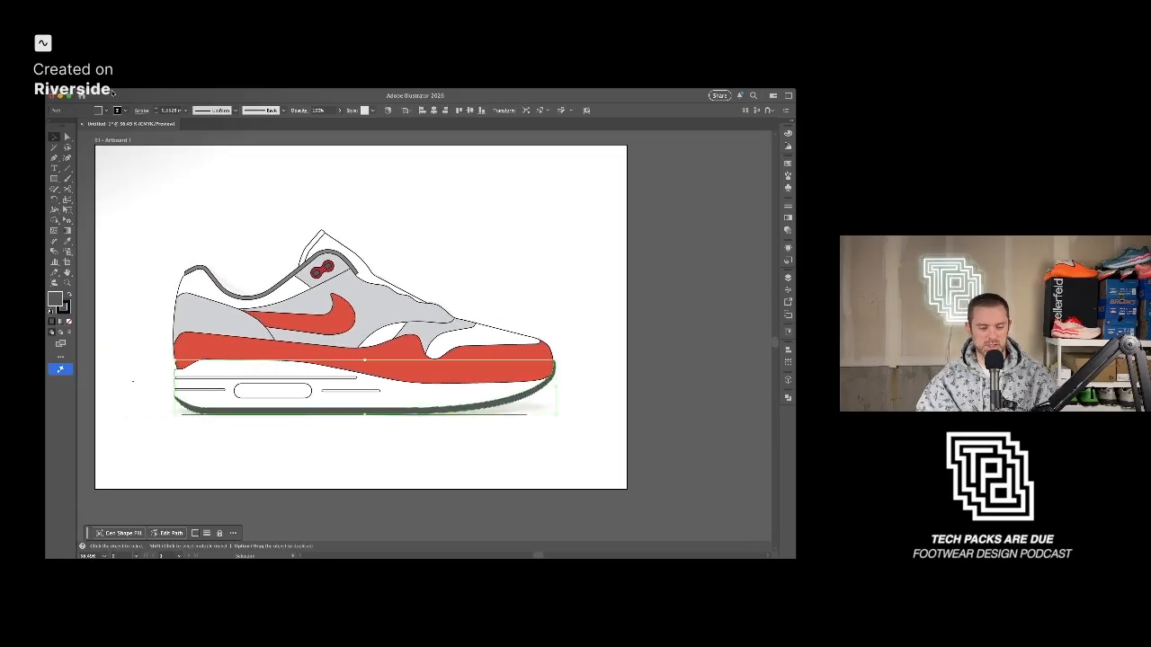
left_click(85, 198)
left_click(92, 200)
left_click(98, 200)
left_click(375, 445)
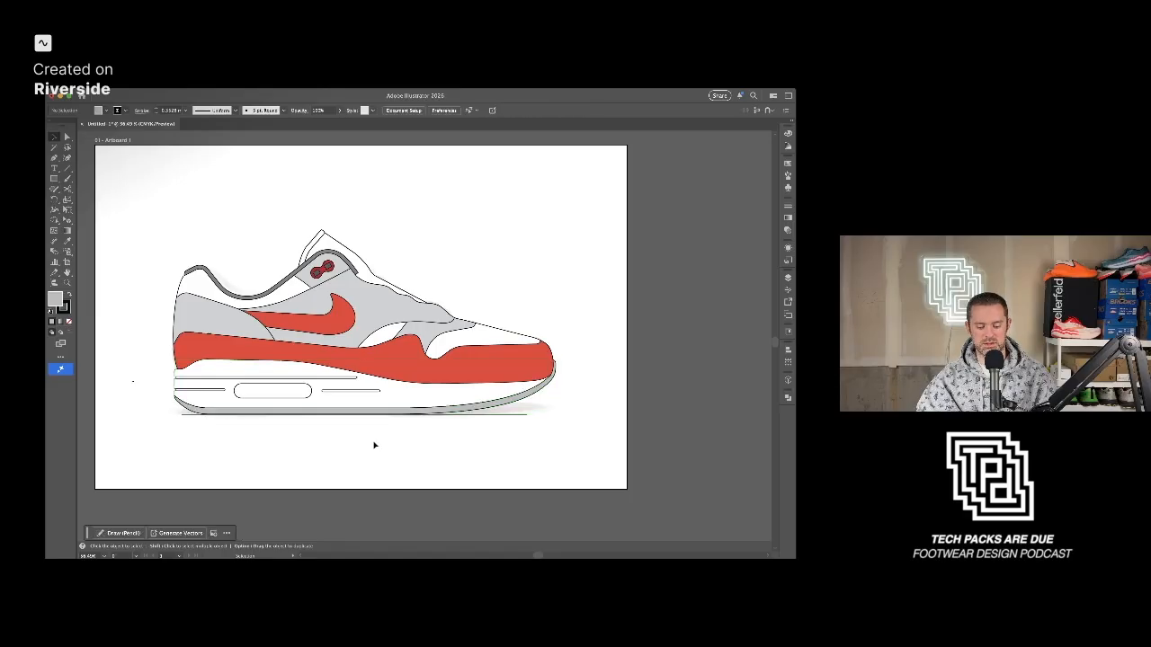
Give the ground line beneath the shoe a width profile tapered at both ends and a 2 mm stroke weight.
scroll(448, 427, "up", 3)
left_click(457, 405)
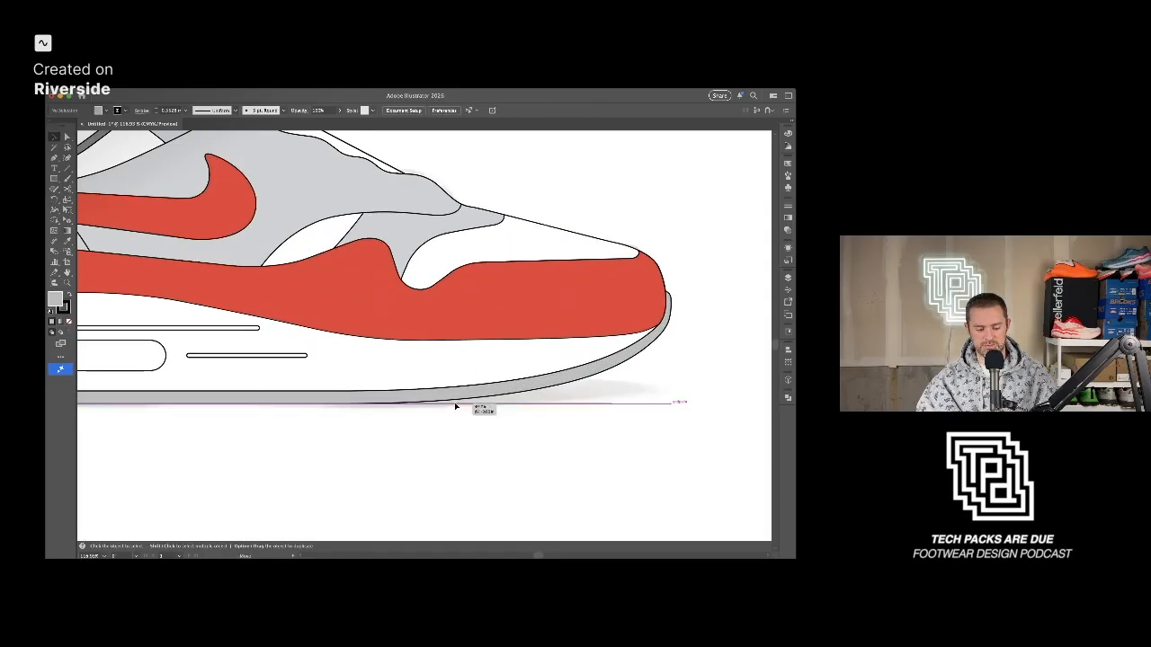
left_click(468, 440)
scroll(468, 441, "down", 5)
left_click_drag(424, 468, 534, 458)
scroll(550, 440, "up", 3)
left_click(589, 413)
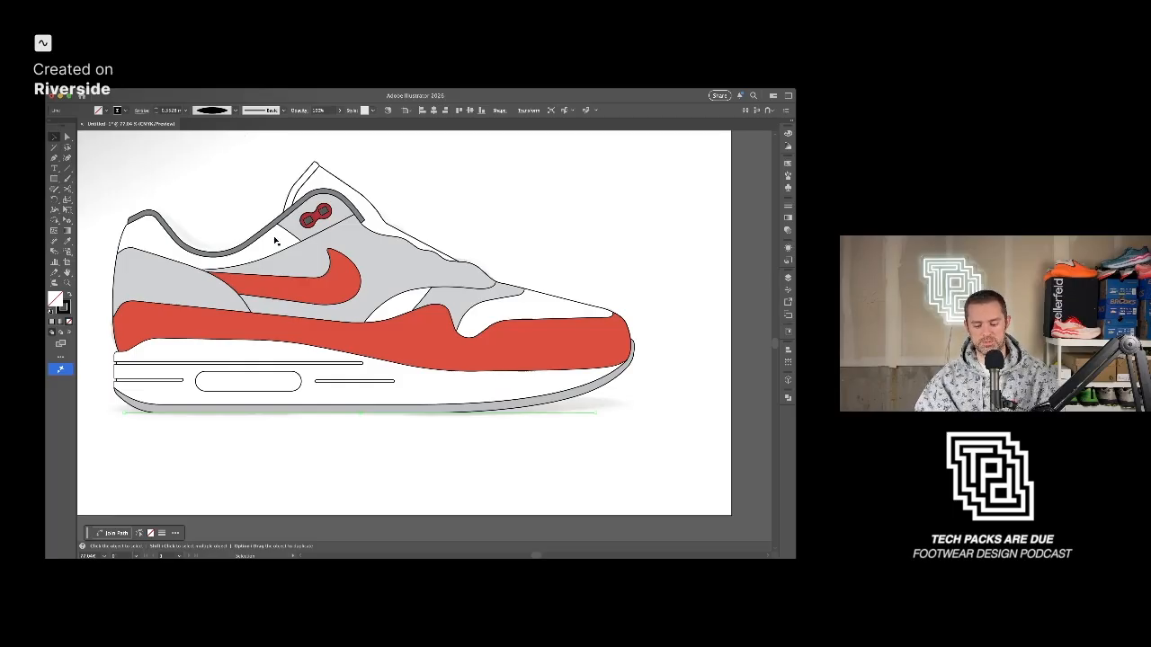
left_click(450, 458)
left_click(557, 414)
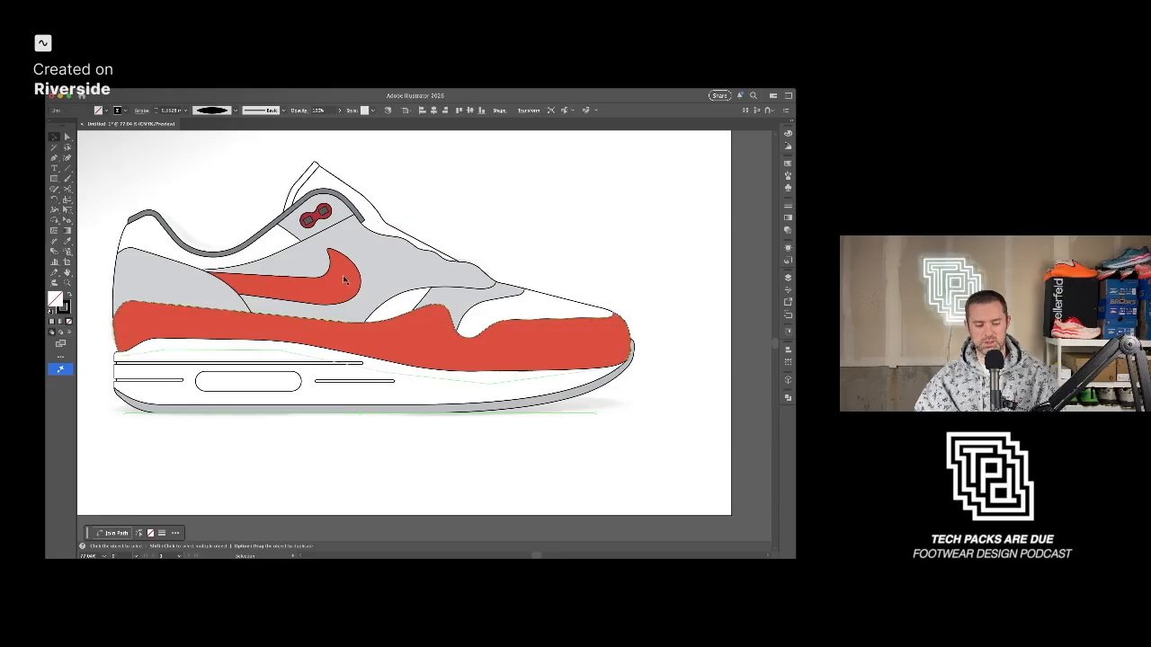
left_click(156, 110)
left_click(157, 110)
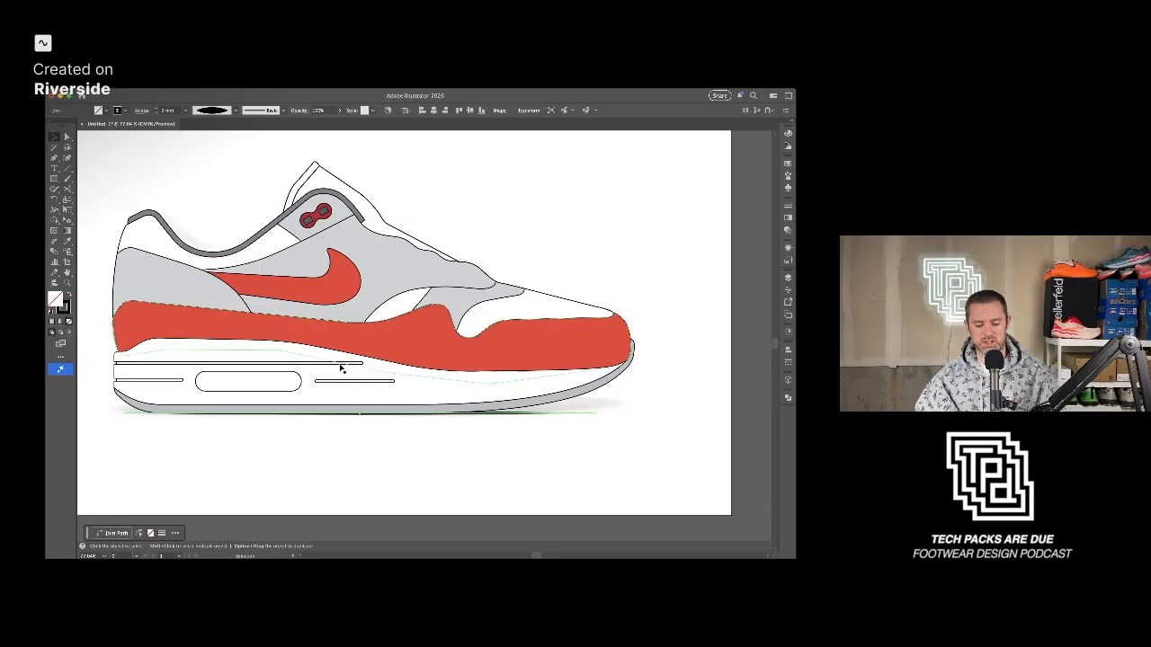
Send the ground line behind the outsole and adjust its heel-end anchor point slightly outward.
left_click(424, 469)
left_click(521, 415)
key("super+shift+[")
left_click(515, 451)
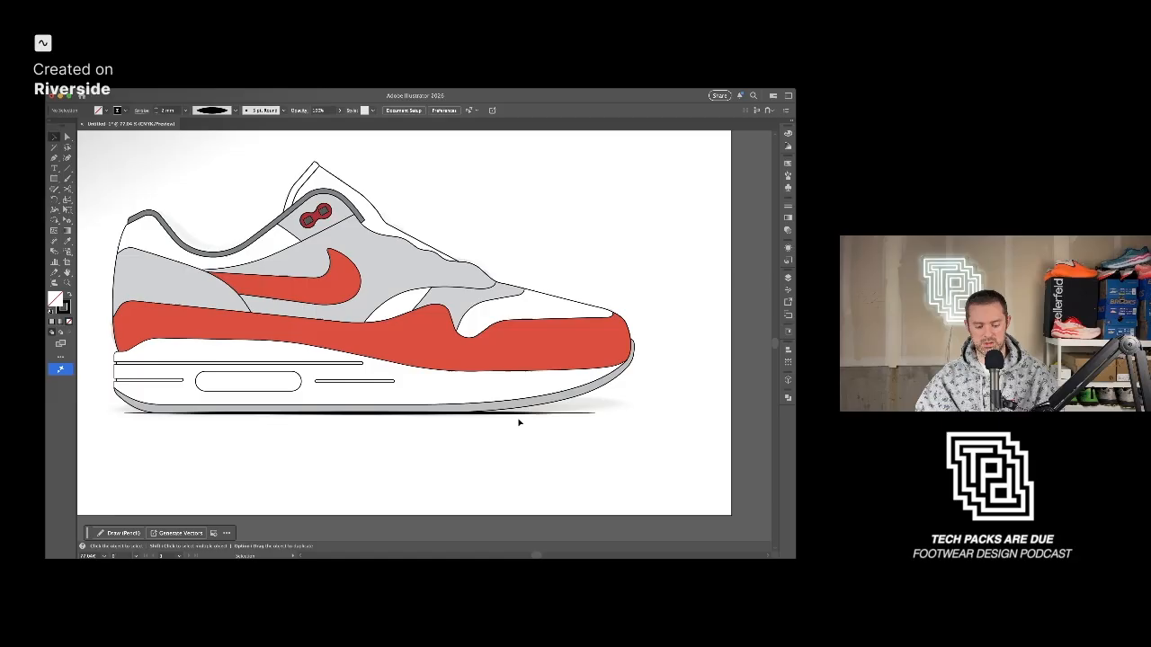
key("a")
left_click(125, 414)
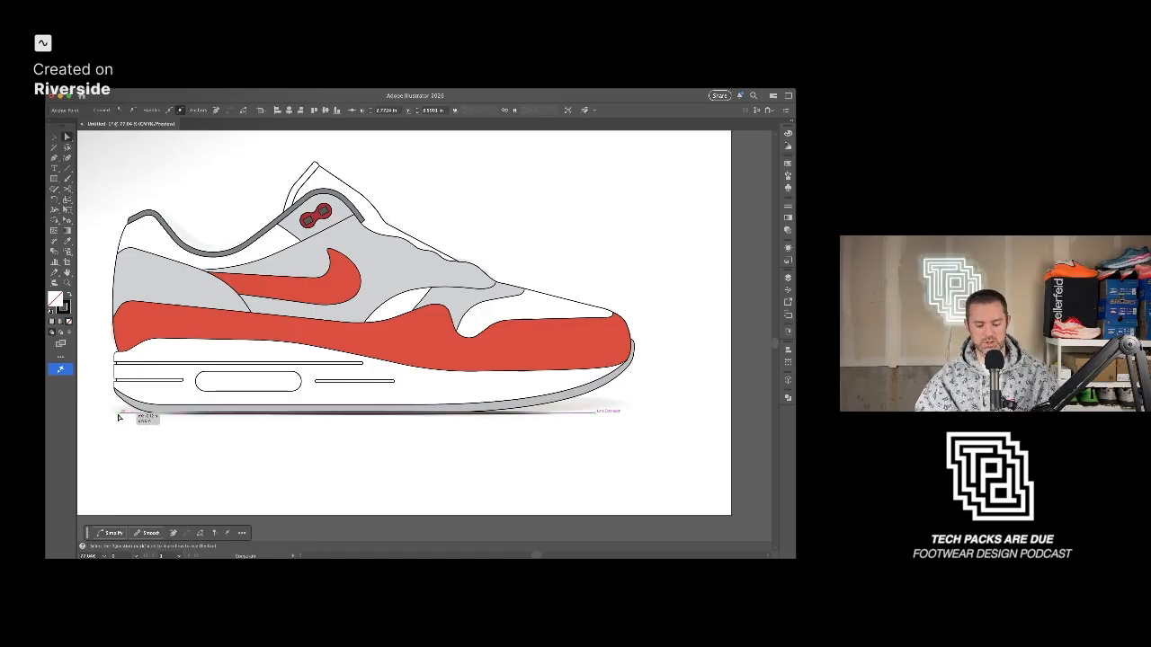
left_click(344, 457)
scroll(373, 463, "down", 1)
scroll(373, 463, "down", 1)
scroll(478, 462, "down", 1)
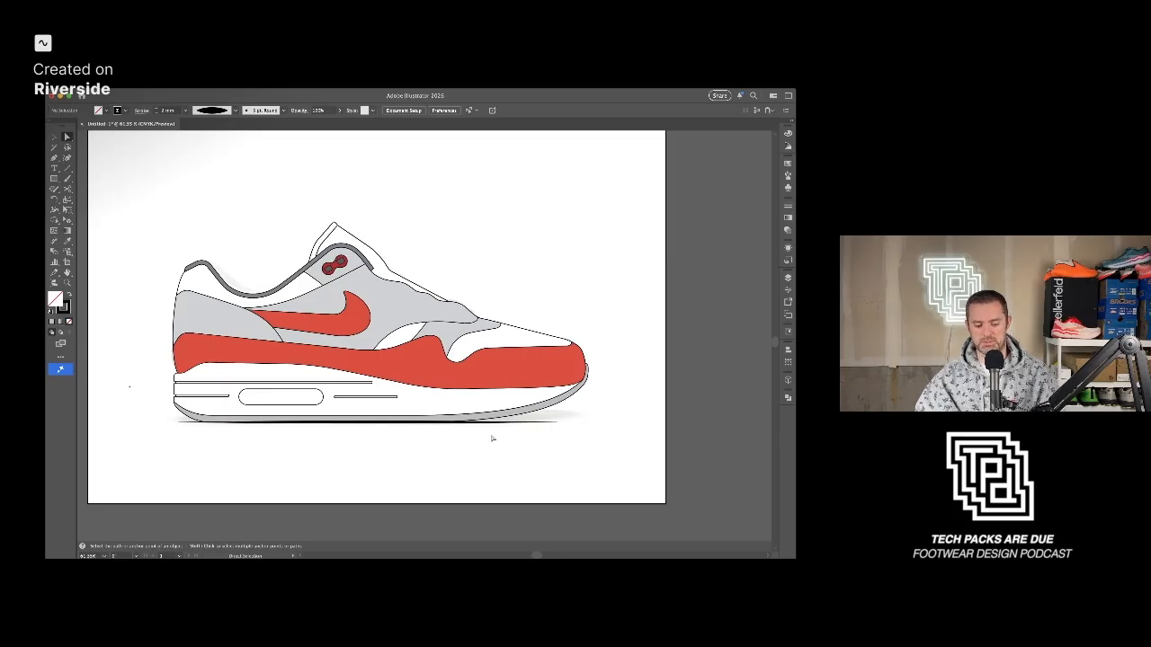
key("v")
scroll(580, 437, "down", 1)
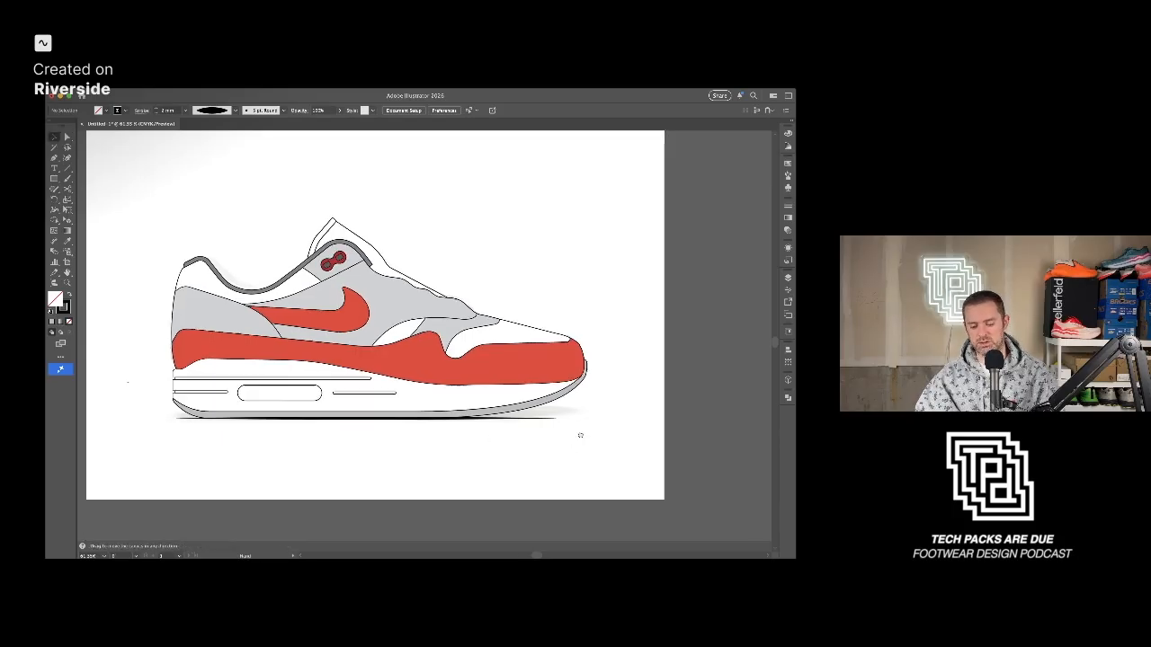
Bring the upper's full silhouette path to the front, remove its fill and set its stroke weight to 1 mm.
left_click(530, 329)
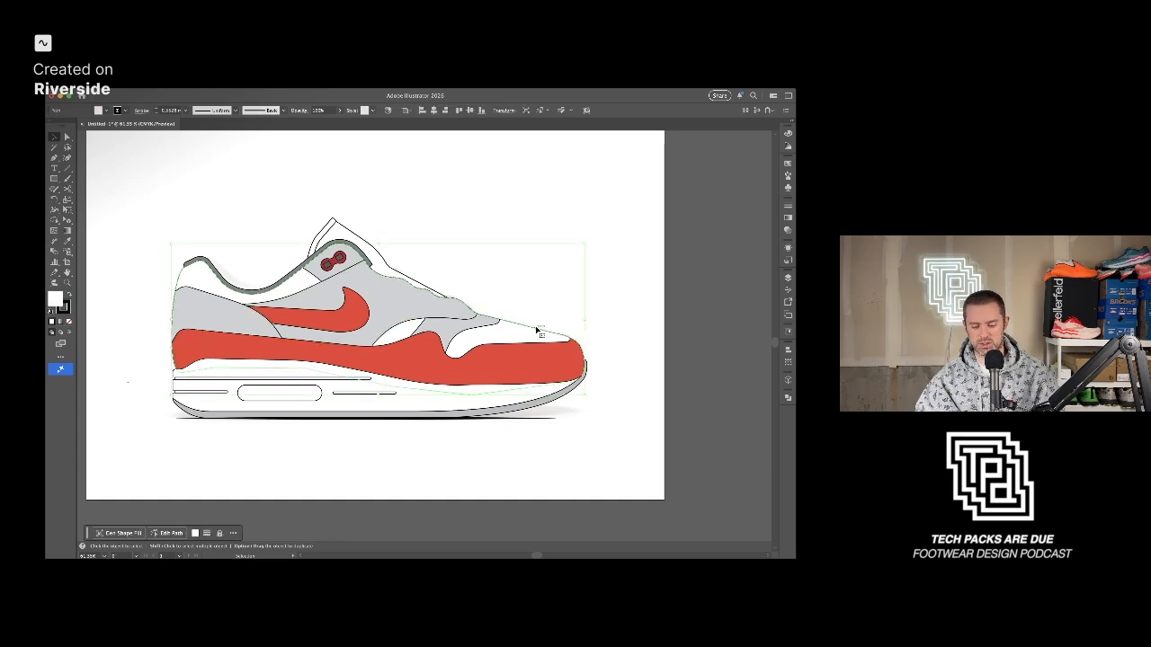
key("a")
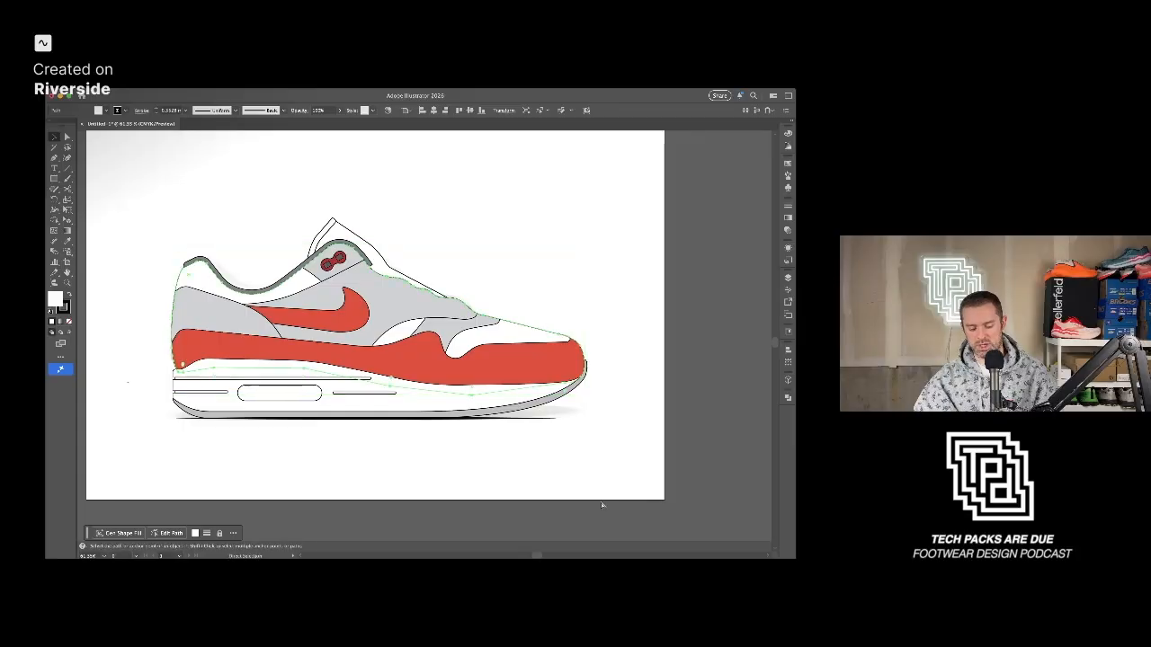
key("super+shift+]")
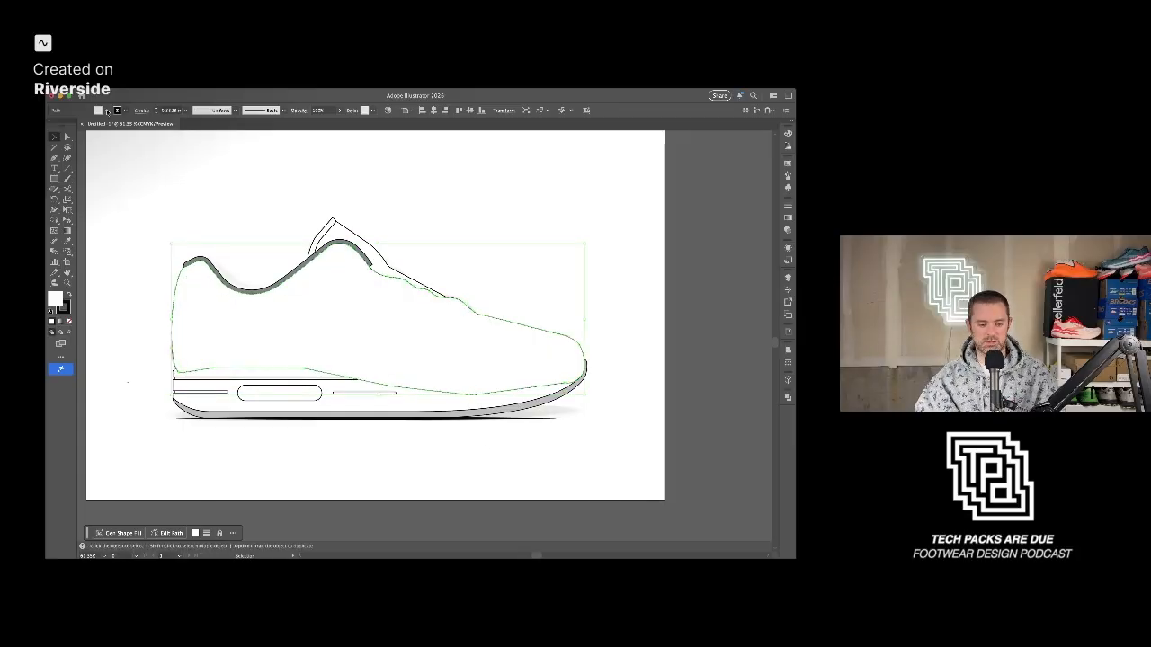
key("slash")
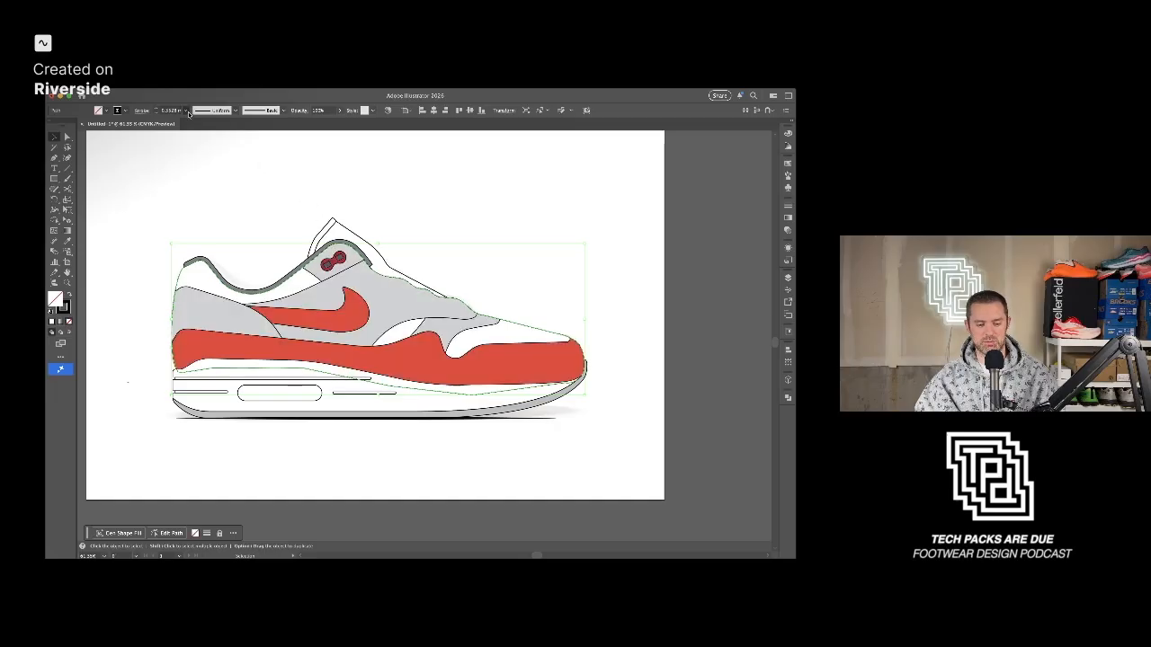
left_click(197, 152)
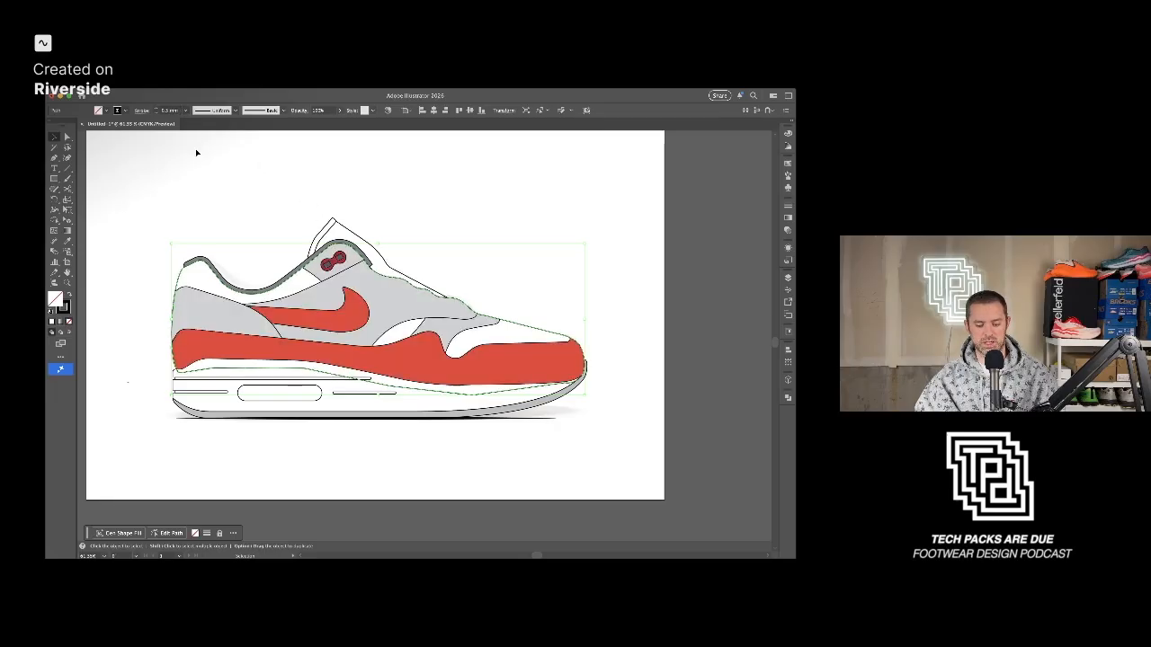
left_click(352, 192)
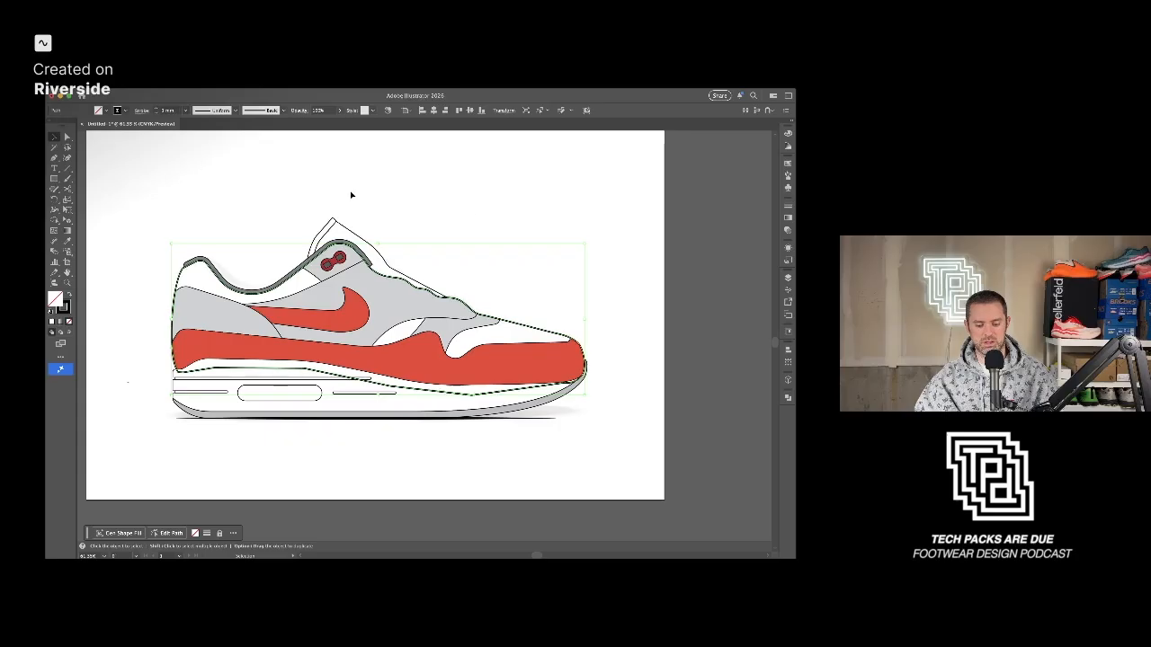
Cut the upper's silhouette path with the Scissors tool at the heel and toe and delete the lower segment crossing the midsole.
left_click(463, 397)
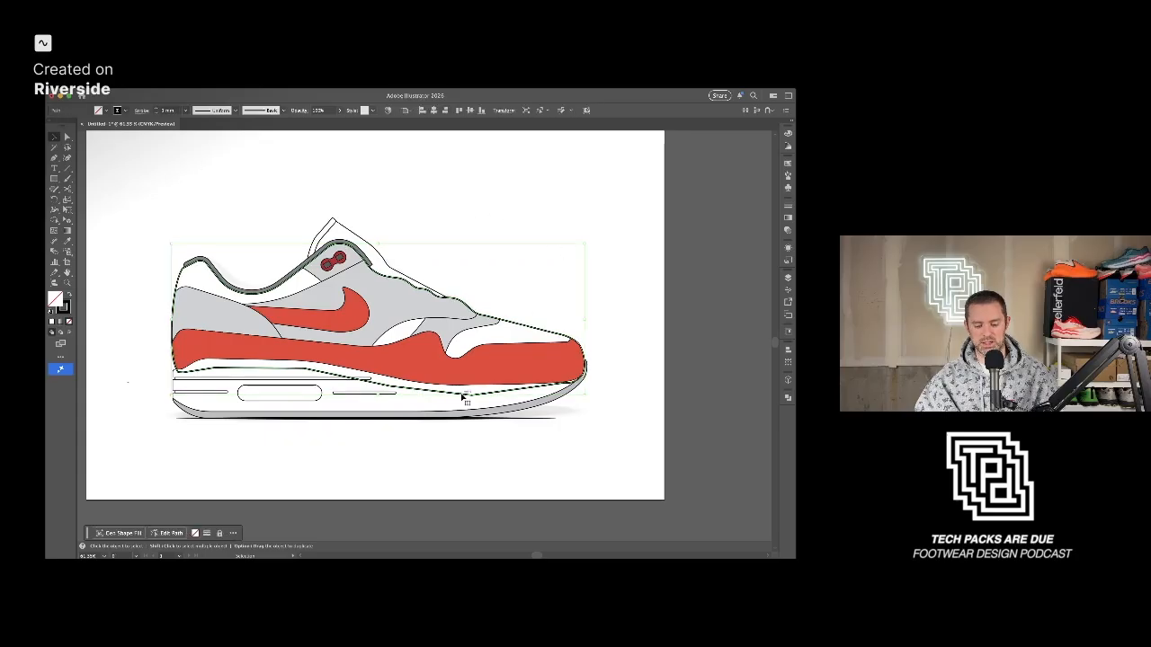
key("c")
scroll(231, 363, "up", 10)
left_click_drag(154, 358, 320, 351)
left_click(187, 374)
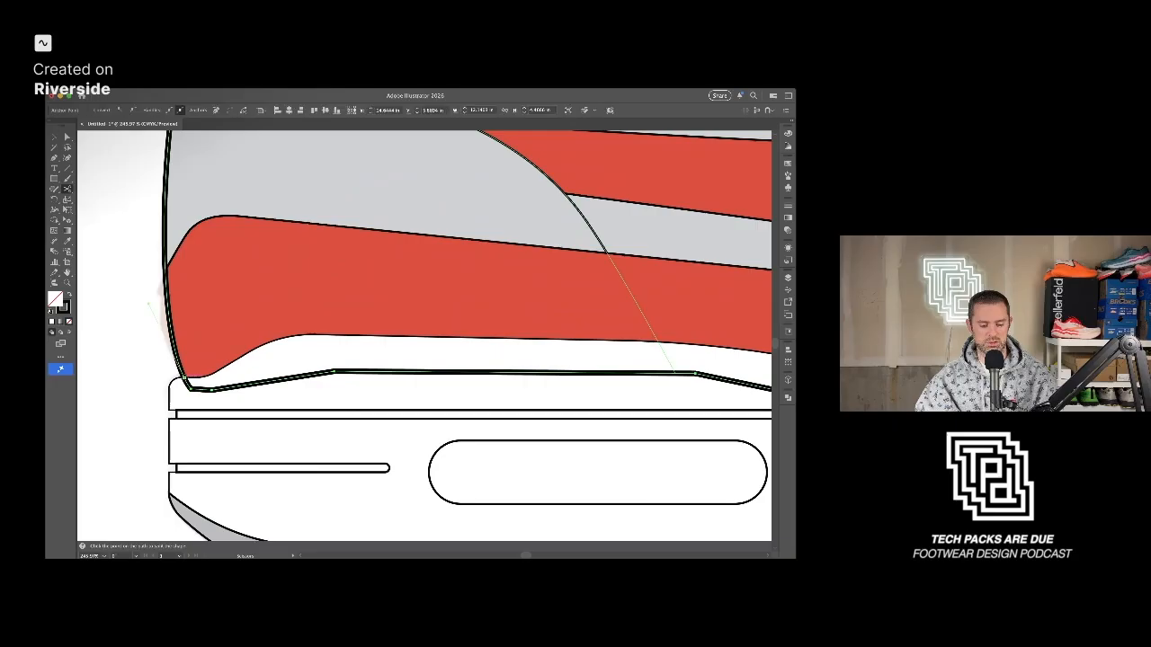
scroll(252, 388, "down", 6)
scroll(270, 376, "right", 6)
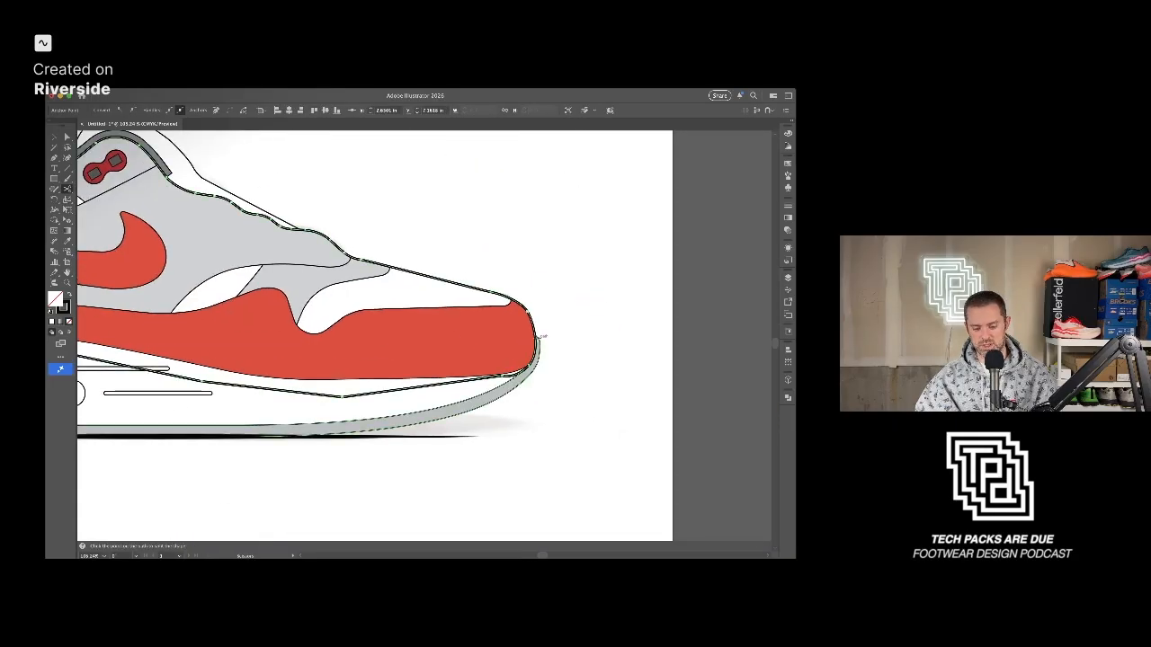
scroll(540, 355, "down", 3)
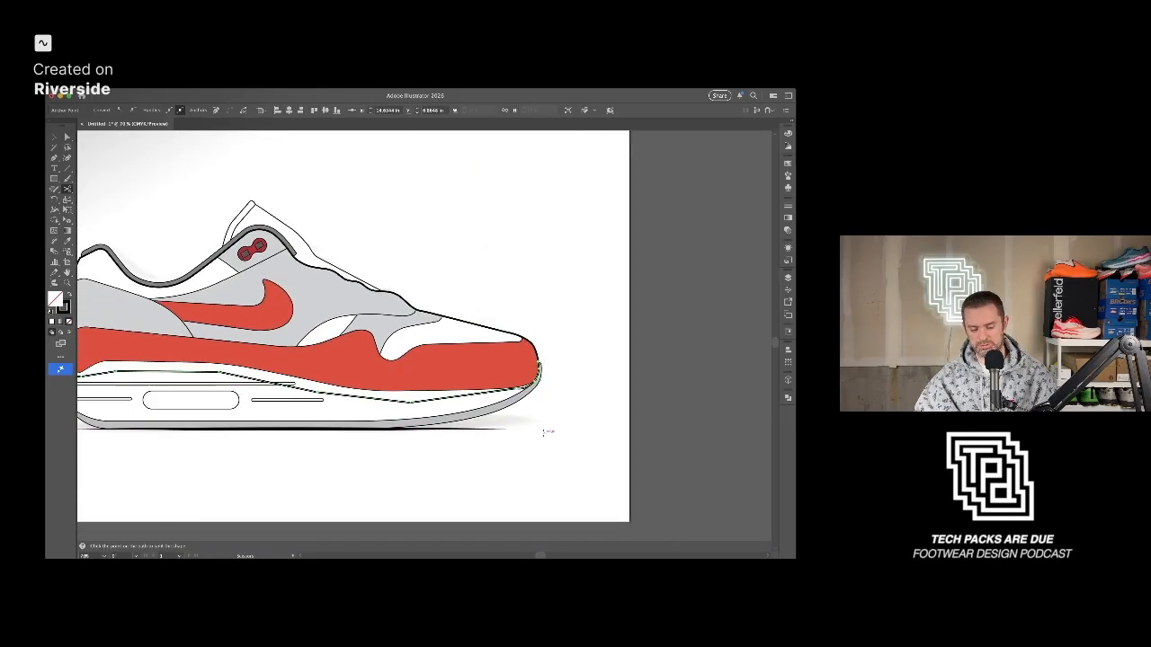
key("v")
key("Delete")
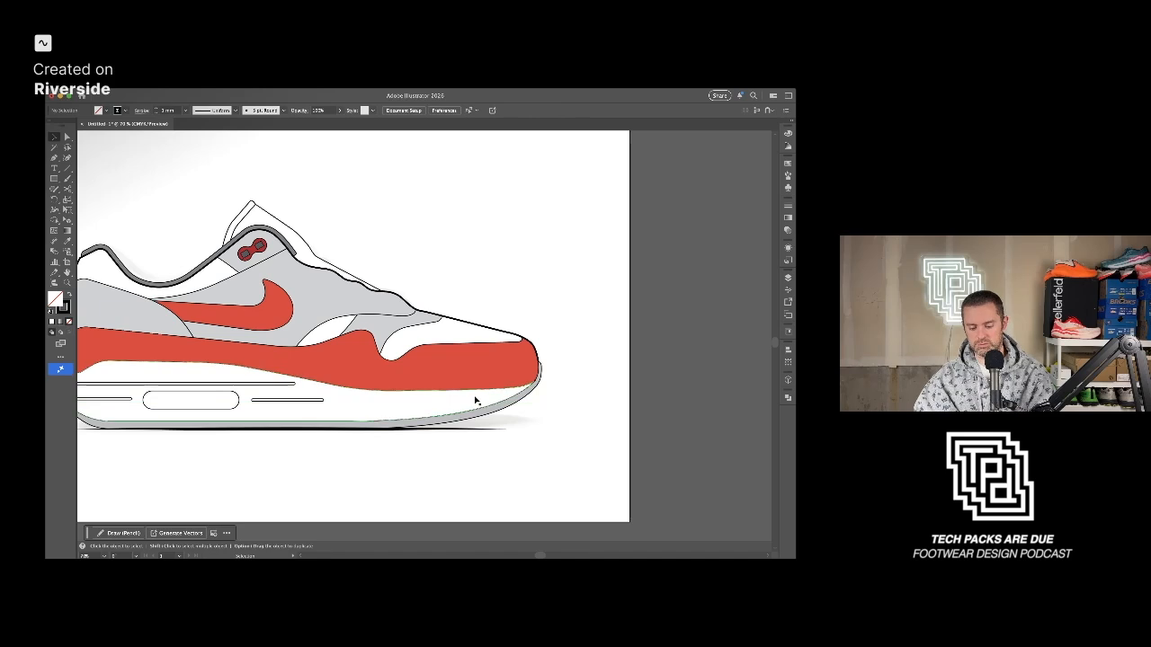
scroll(403, 440, "left", 3)
scroll(547, 465, "down", 1)
key("ctrl+0")
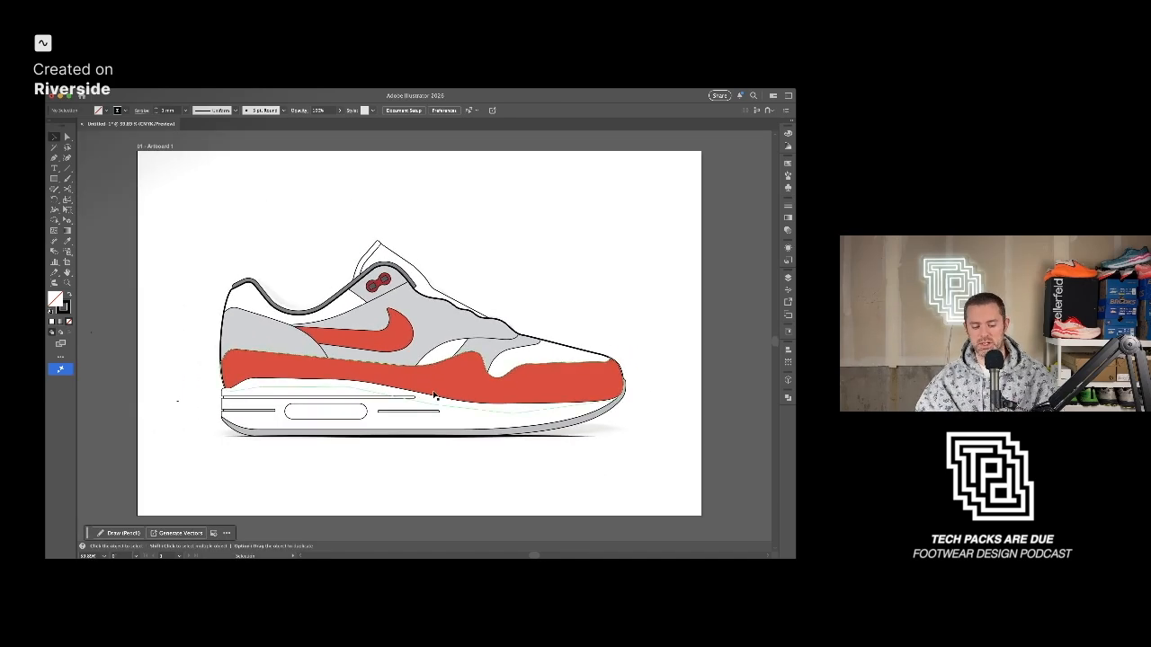
left_click_drag(539, 466, 521, 461)
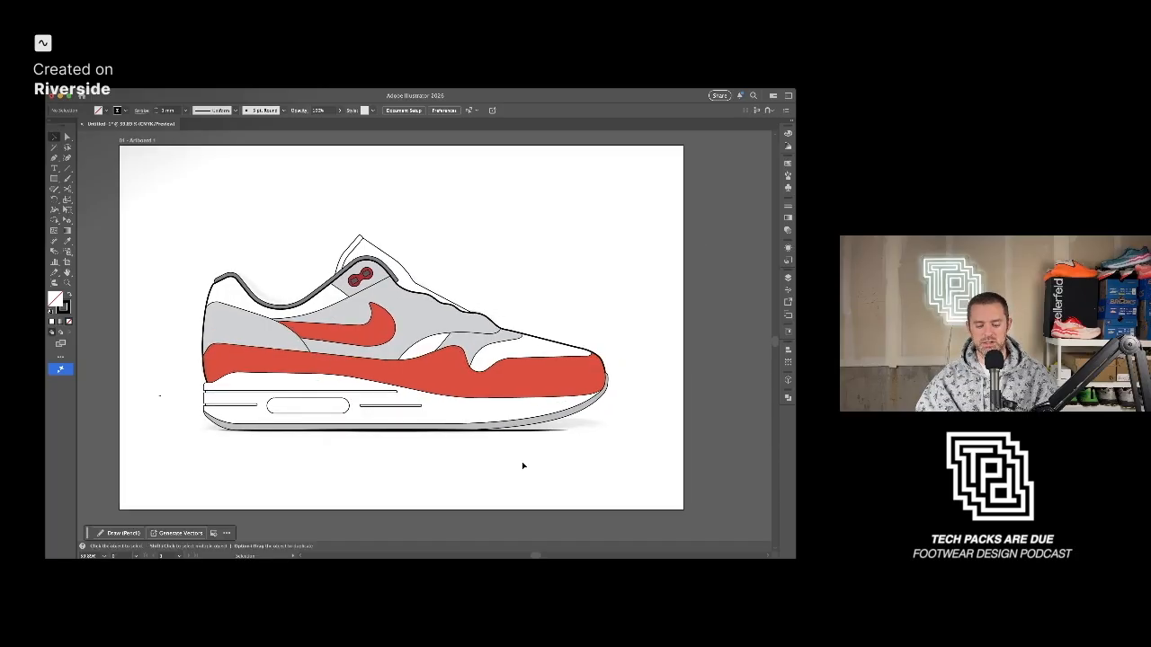
Bring the white midsole shape to the front, remove its fill and set its stroke weight to 1 mm.
key("ctrl+equal")
left_click_drag(437, 448, 487, 453)
left_click(310, 380)
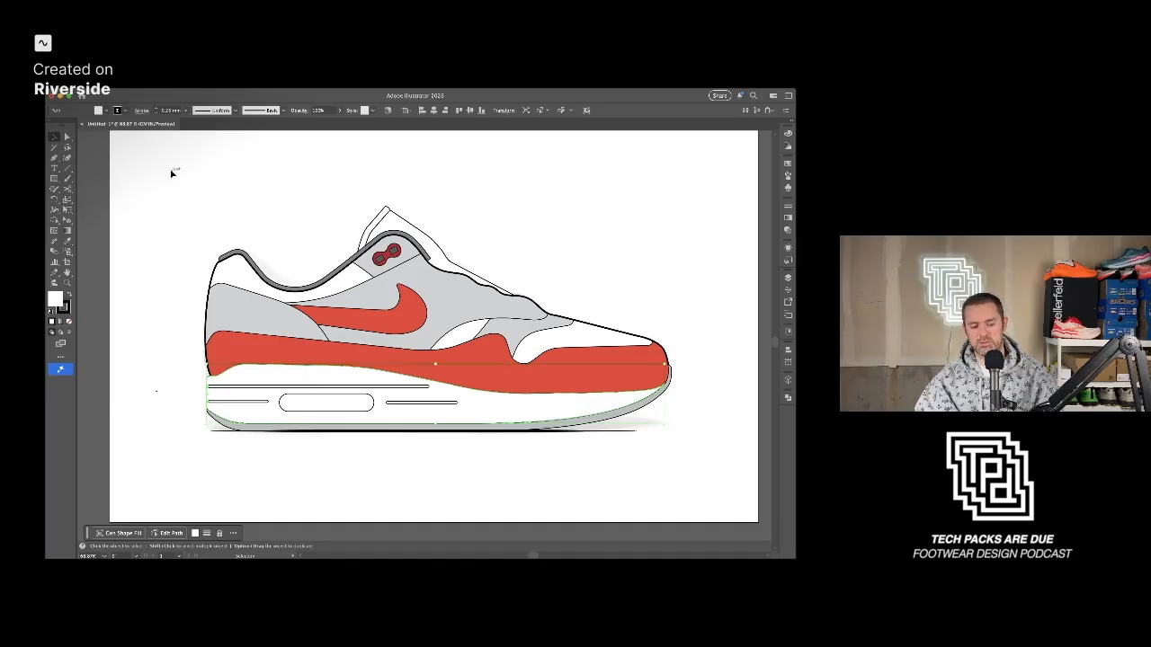
key("super+shift+bracketright")
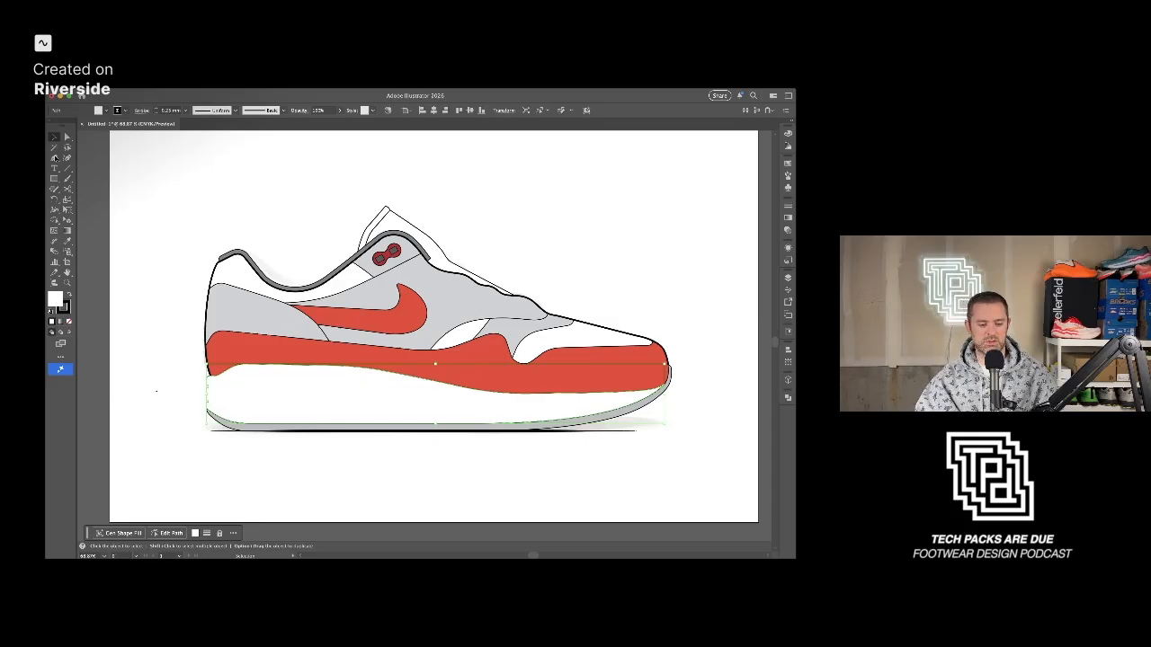
key("slash")
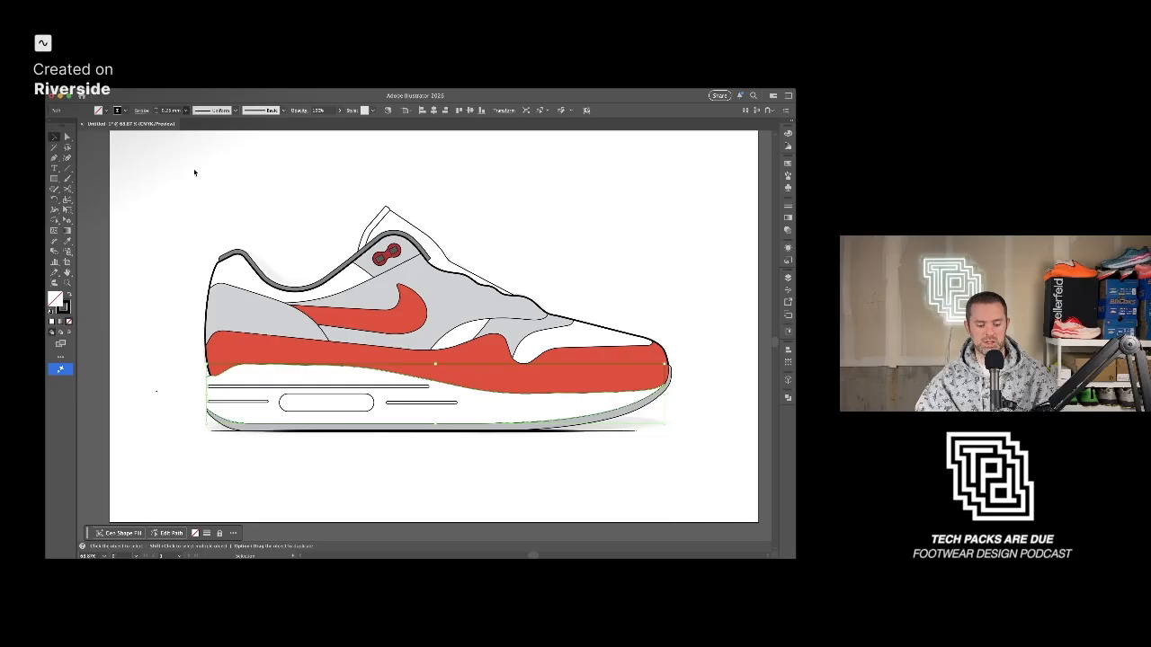
left_click(239, 185)
left_click_drag(518, 405, 469, 412)
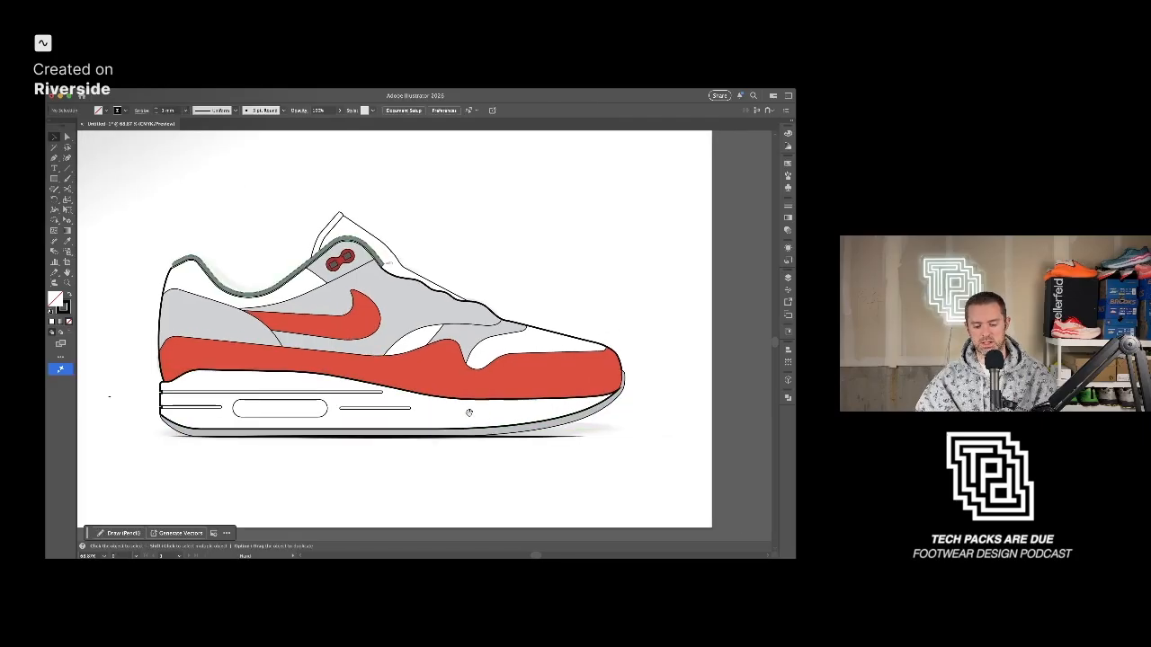
Cut the midsole outline at its pointed toe end with the Scissors tool.
scroll(605, 431, "up", 5)
left_click_drag(642, 377, 554, 411)
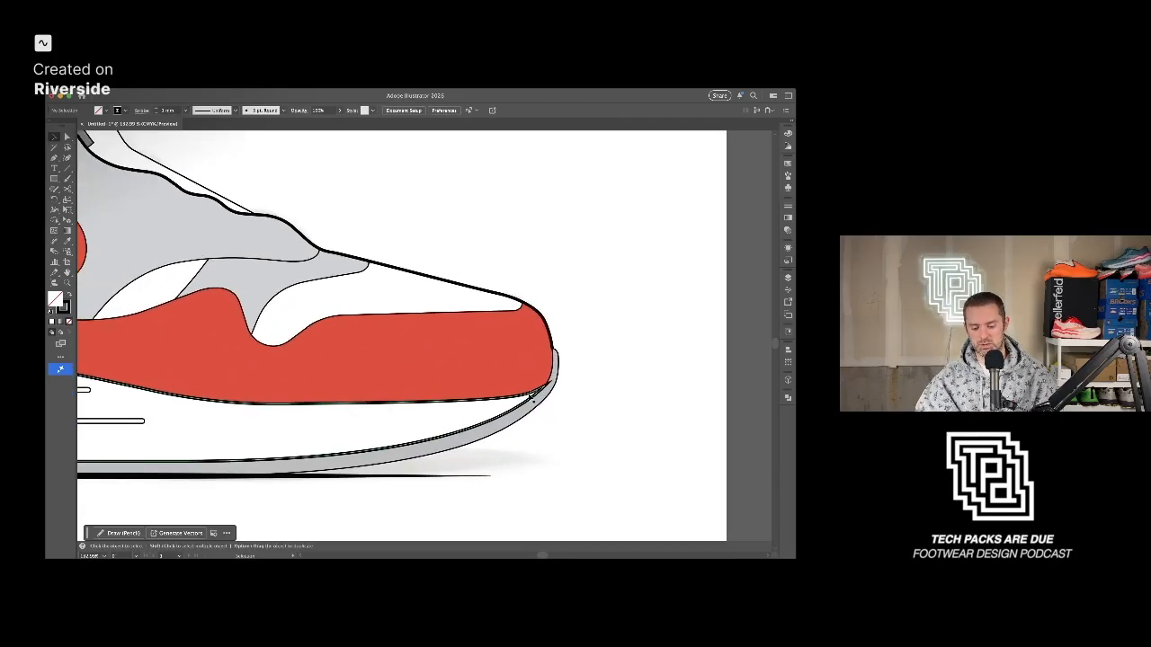
scroll(534, 395, "up", 10)
left_click(555, 389)
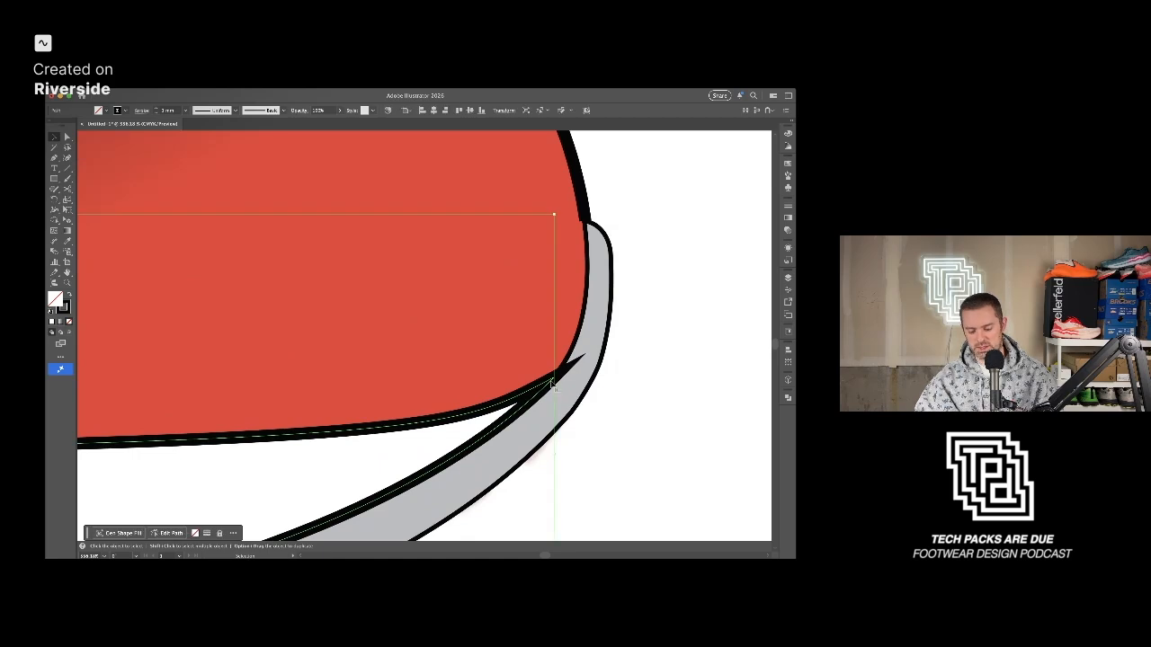
key("c")
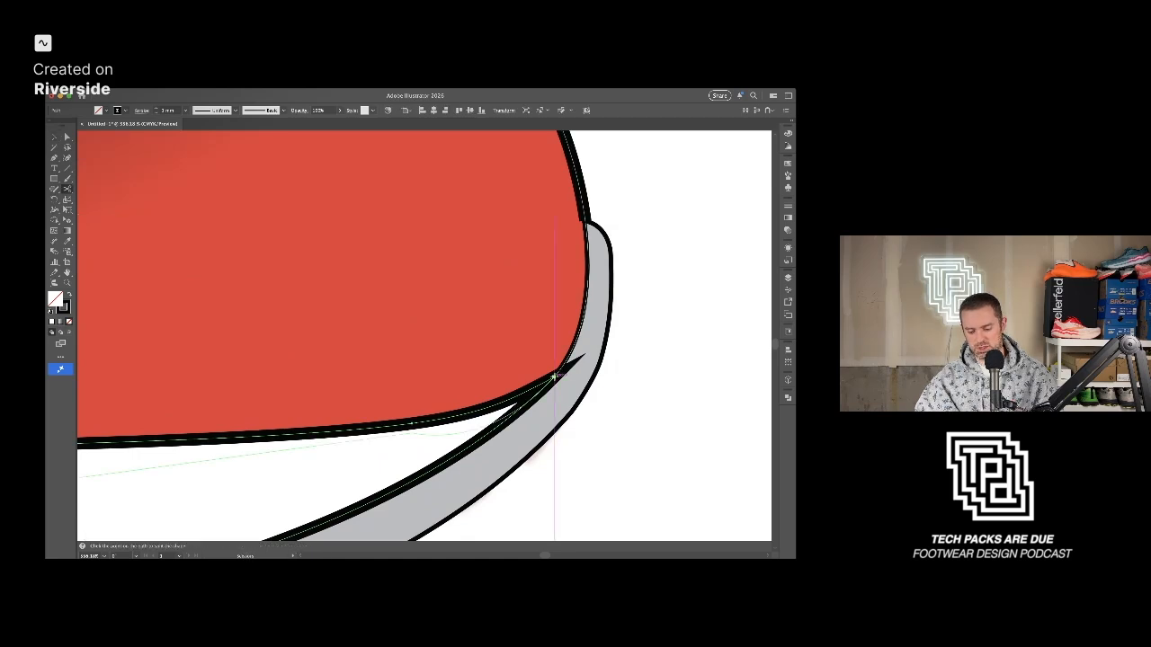
left_click(554, 376)
key("v")
left_click(629, 427)
scroll(629, 427, "down", 7)
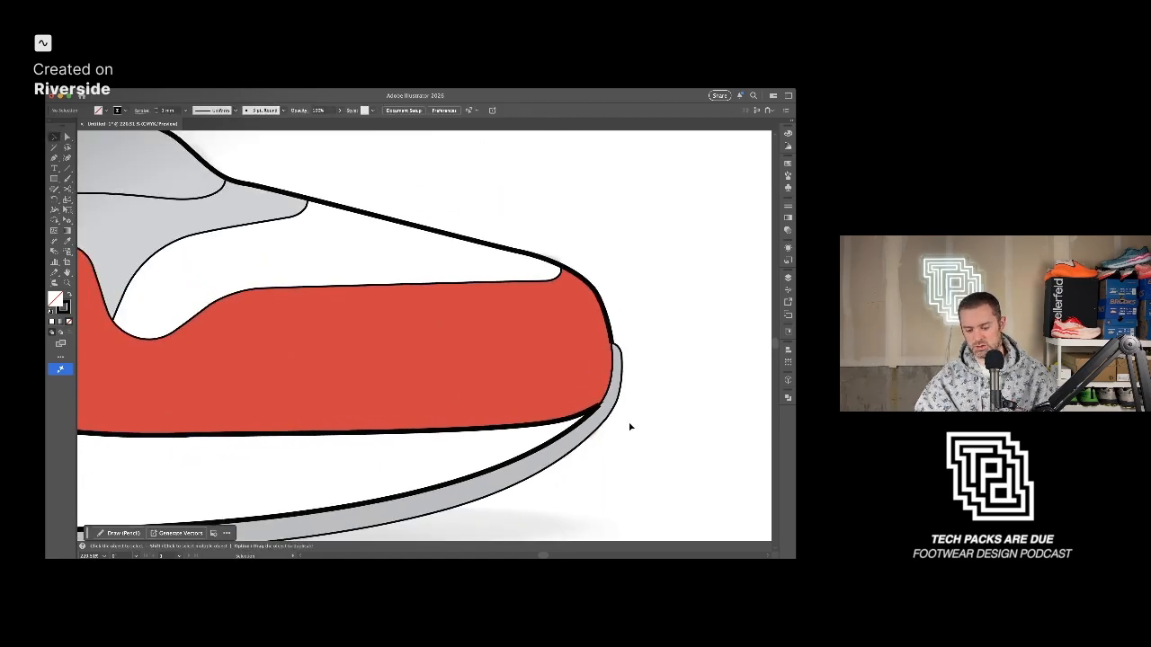
scroll(629, 427, "down", 8)
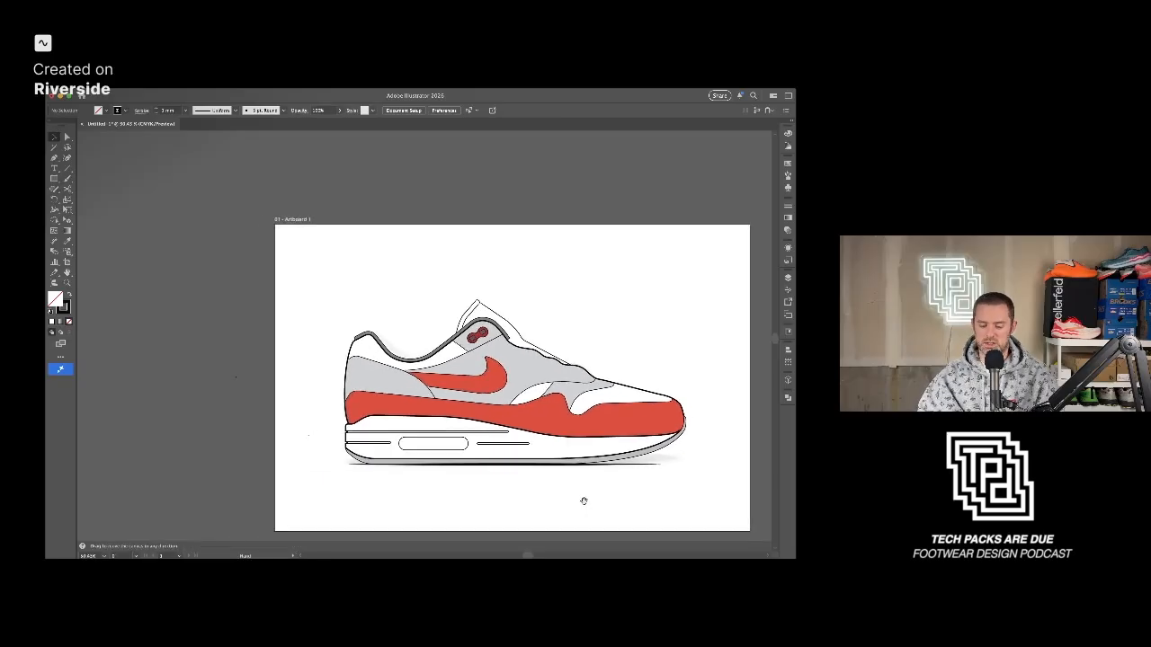
Set the midsole outline's stroke weight to 0.75 mm.
left_click_drag(578, 491, 529, 483)
left_click(517, 433)
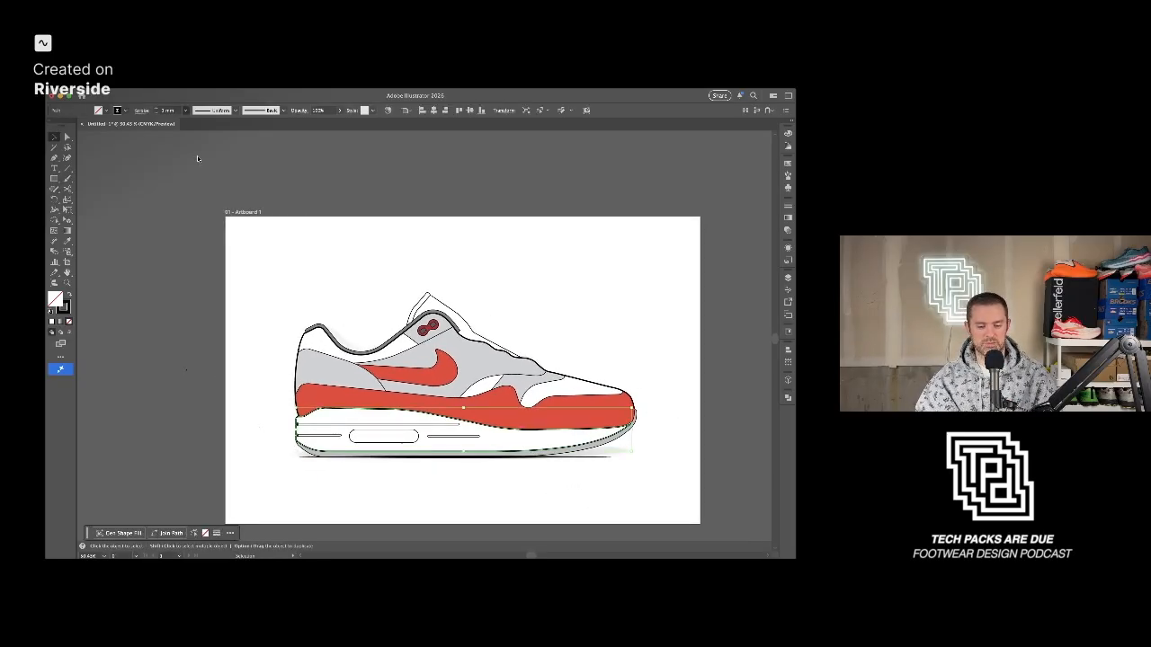
left_click(534, 241)
left_click_drag(689, 324, 656, 327)
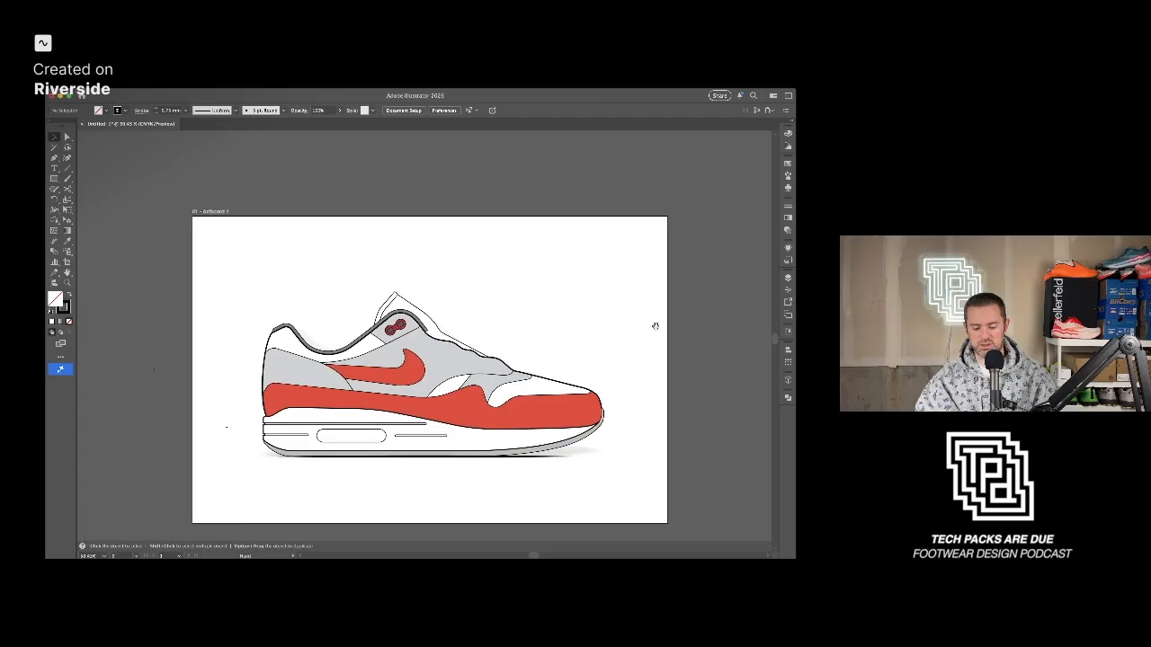
Set the grey outsole's stroke weight to 0.75 mm.
scroll(585, 450, "up", 2)
left_click(578, 440)
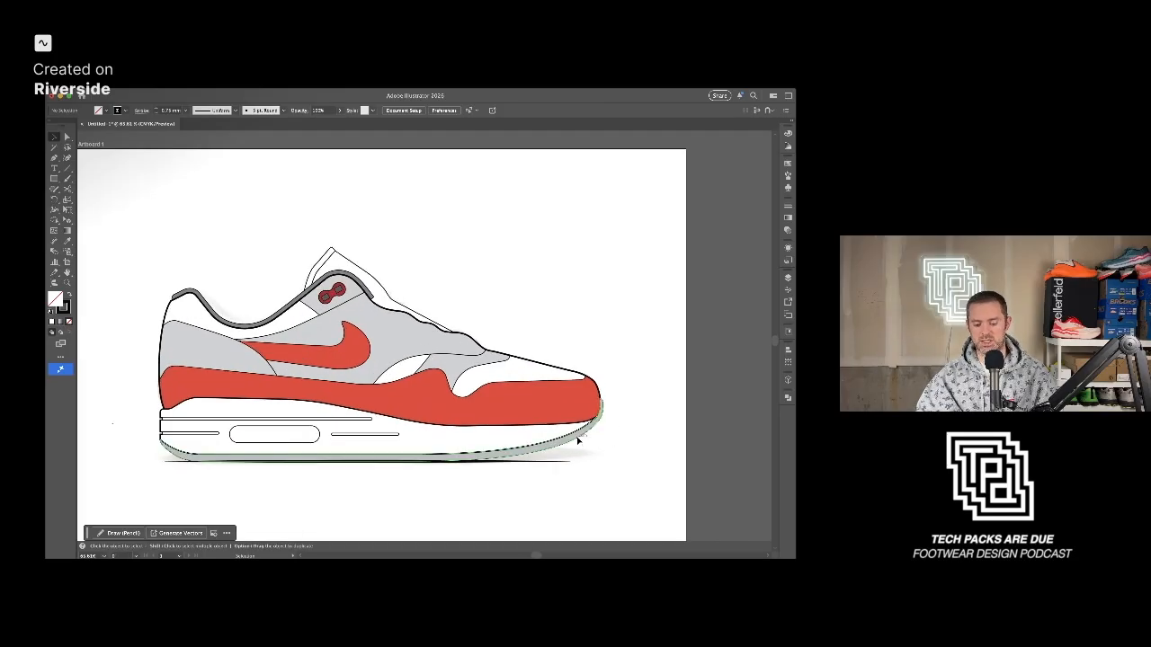
left_click(578, 440)
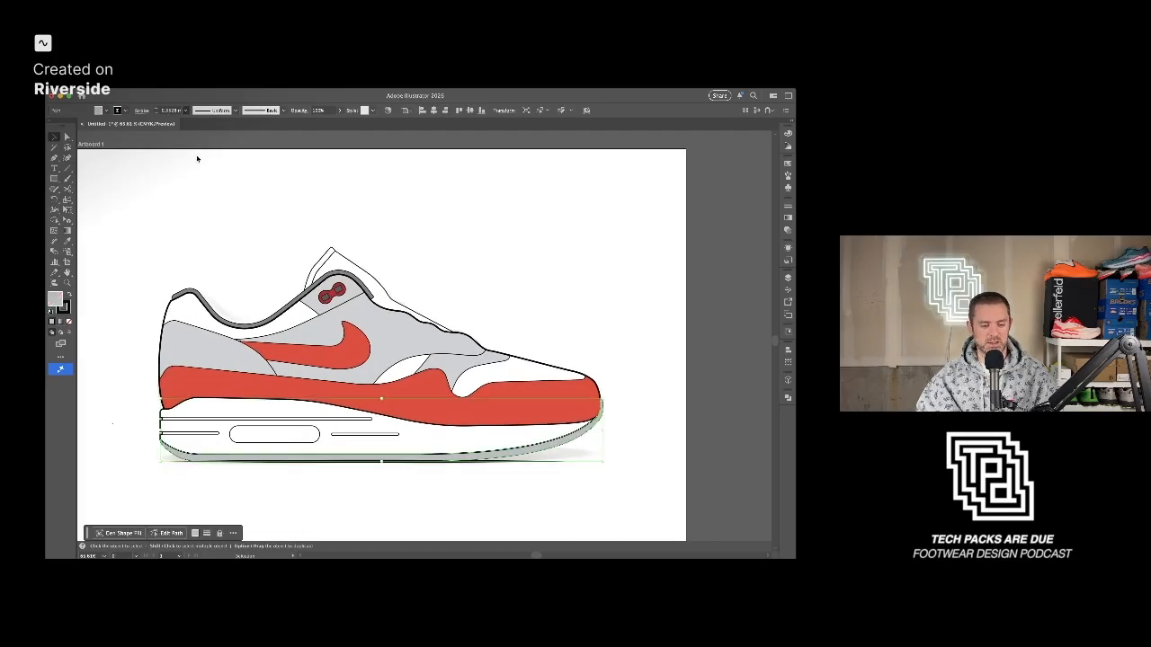
left_click(542, 244)
scroll(545, 246, "down", 2)
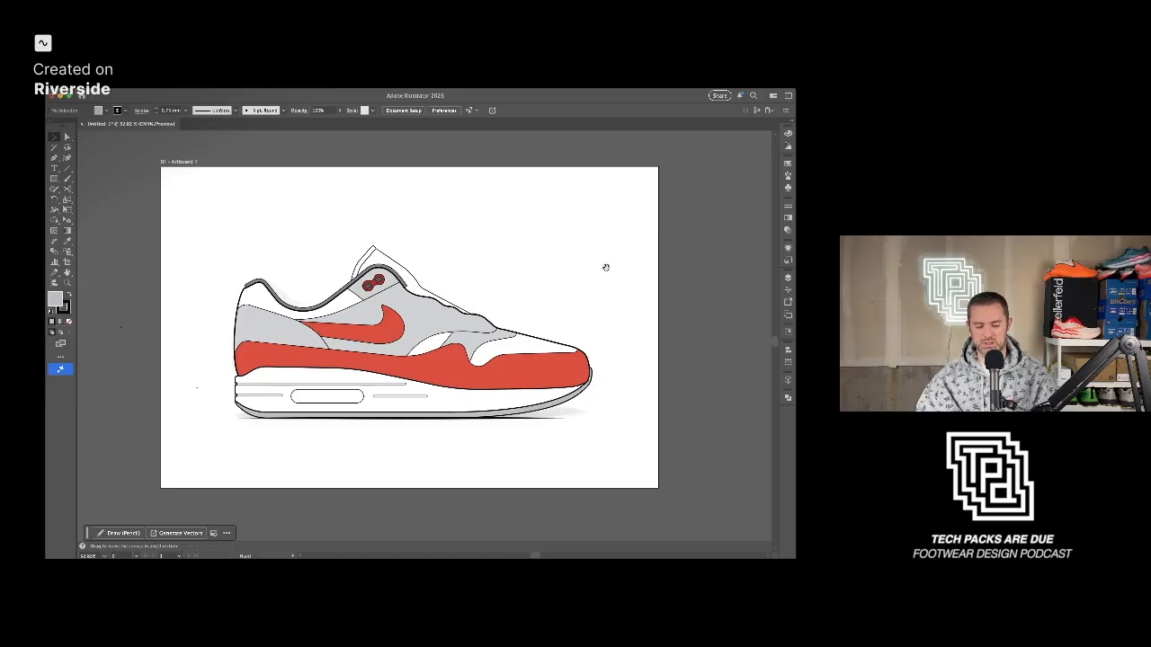
left_click_drag(593, 261, 574, 255)
Hide the vector shoe artwork so that only the faded reference photo shows around the laces.
scroll(575, 281, "up", 3)
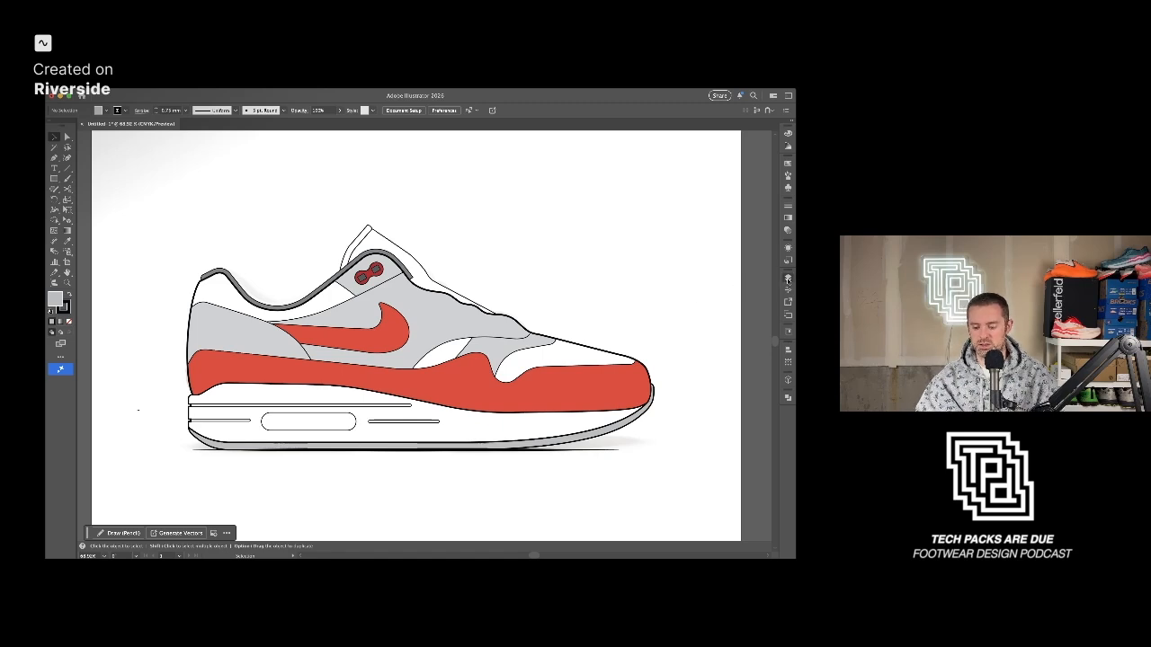
left_click(682, 305)
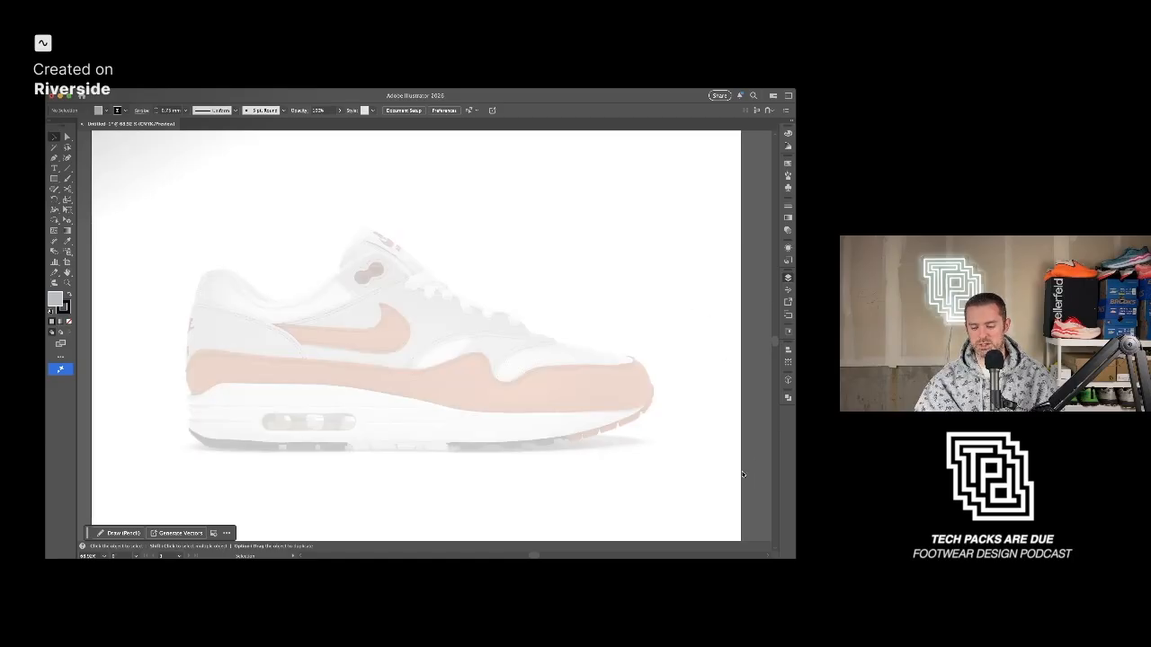
scroll(630, 409, "up", 5)
left_click_drag(462, 264, 487, 309)
scroll(440, 286, "up", 3)
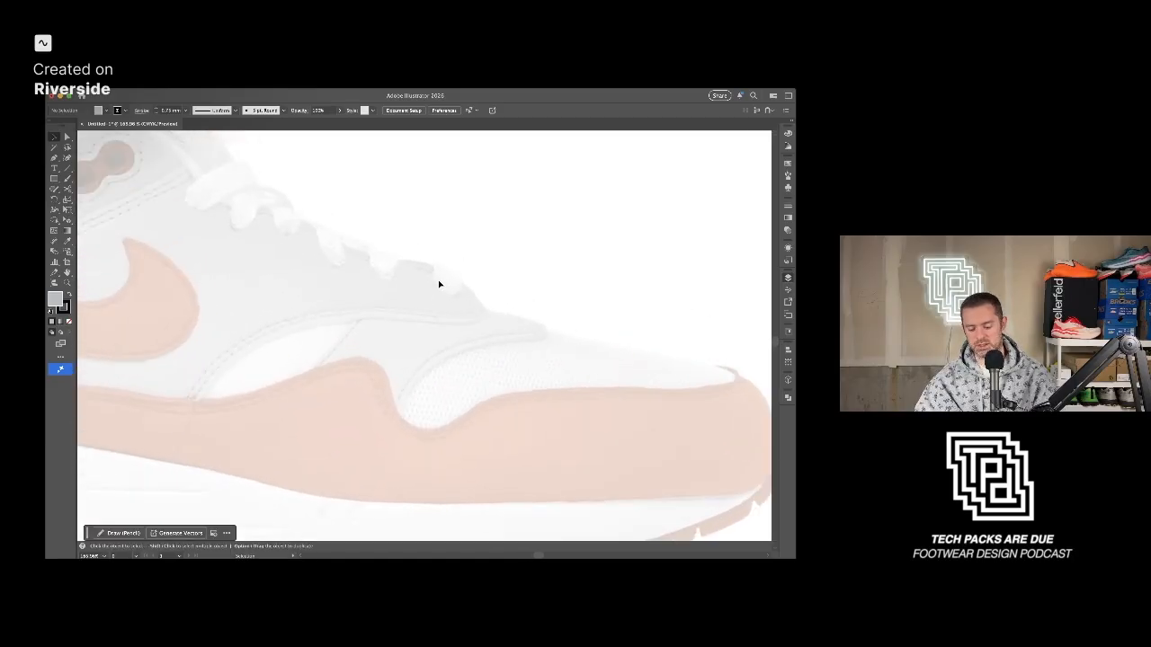
Trace the lace section nearest the toe as a closed rounded shape with the Pen tool, curving its upper edge.
key("p")
scroll(435, 270, "up", 2)
left_click(430, 262)
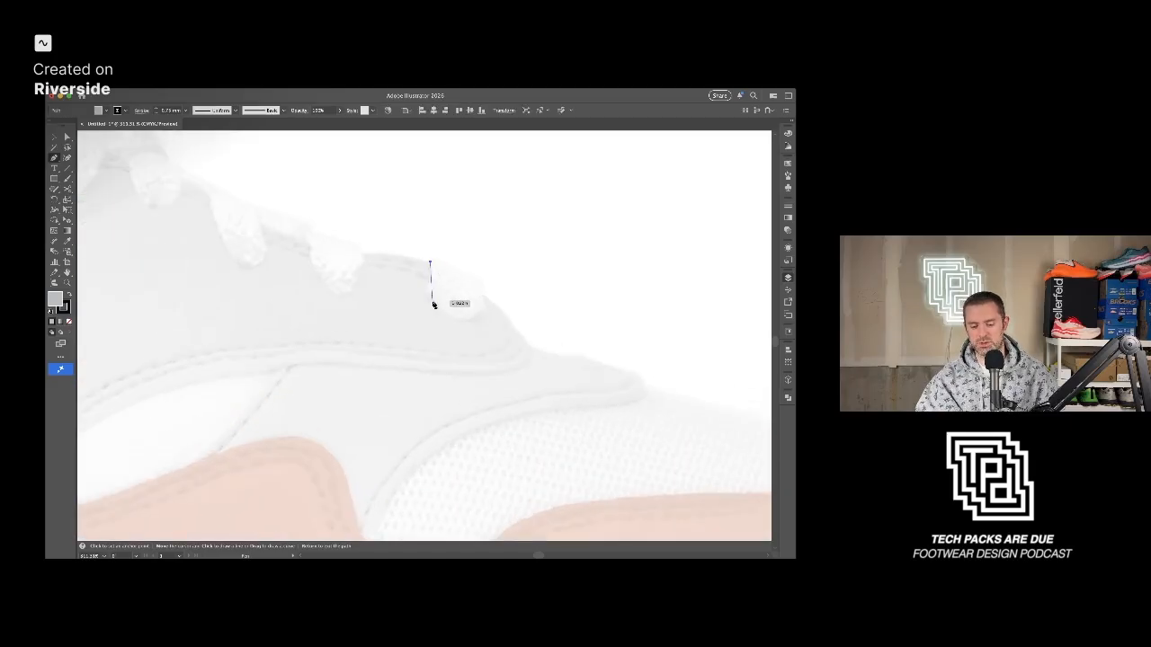
left_click_drag(448, 322, 460, 324)
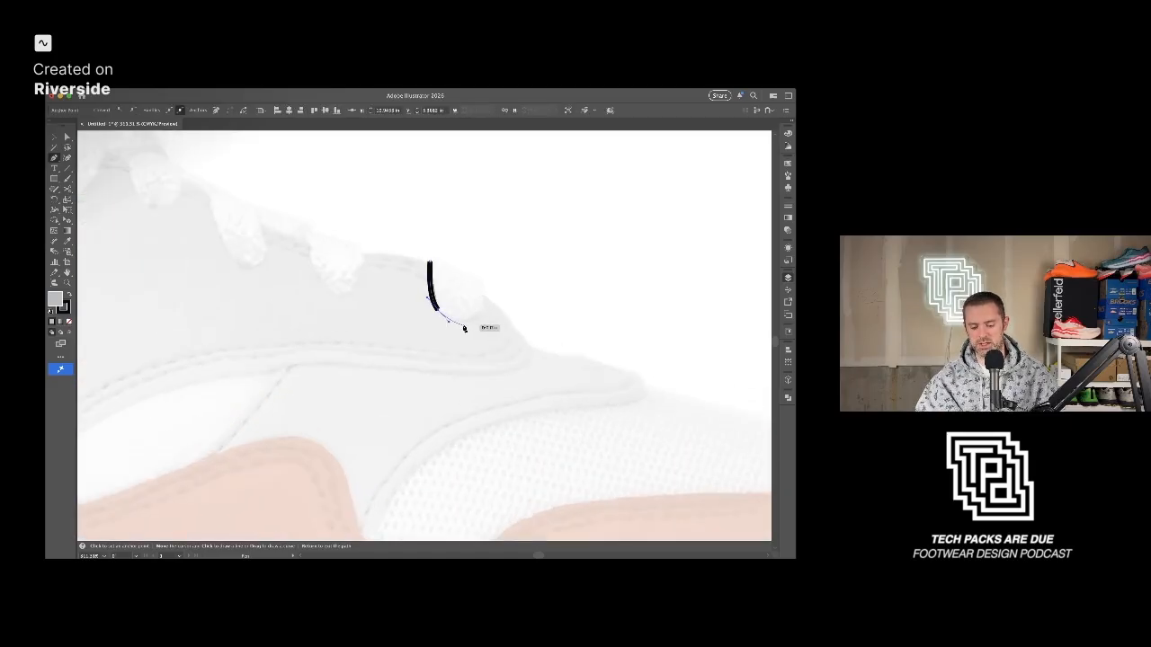
left_click(477, 314)
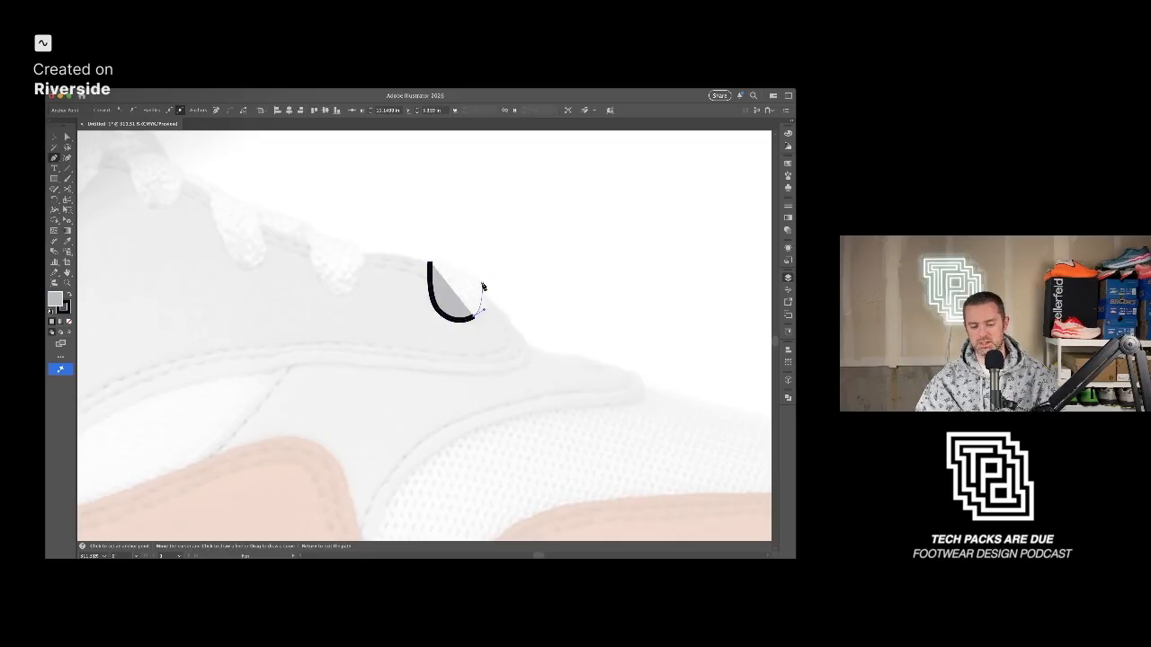
left_click(483, 286)
left_click(431, 264)
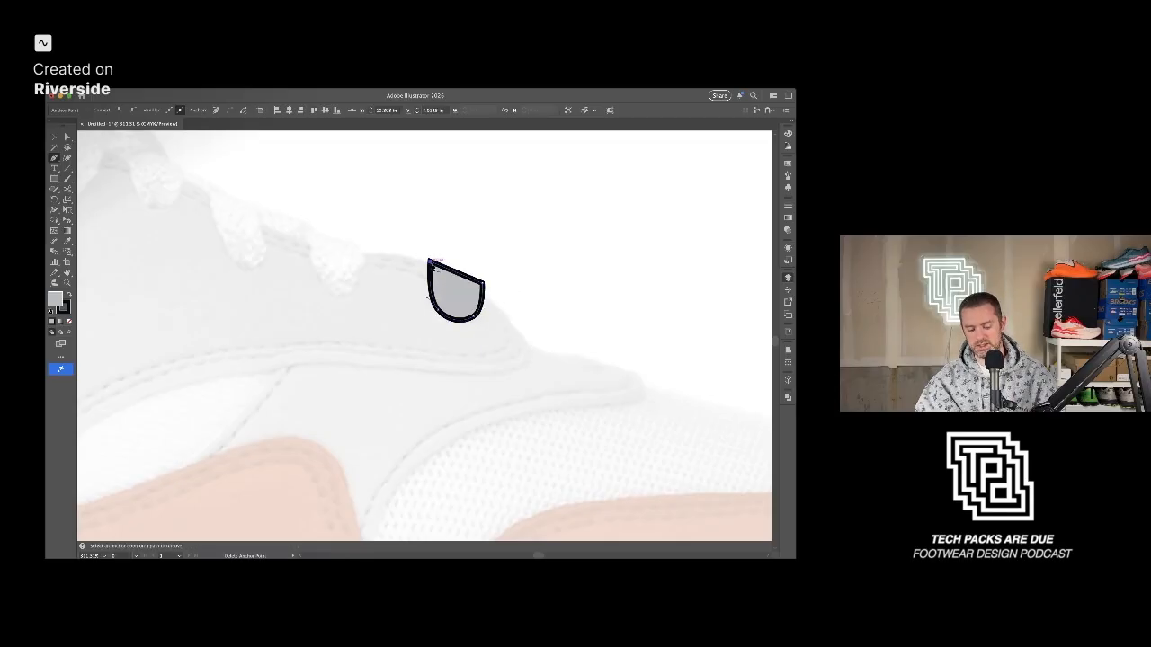
left_click_drag(431, 262, 490, 292)
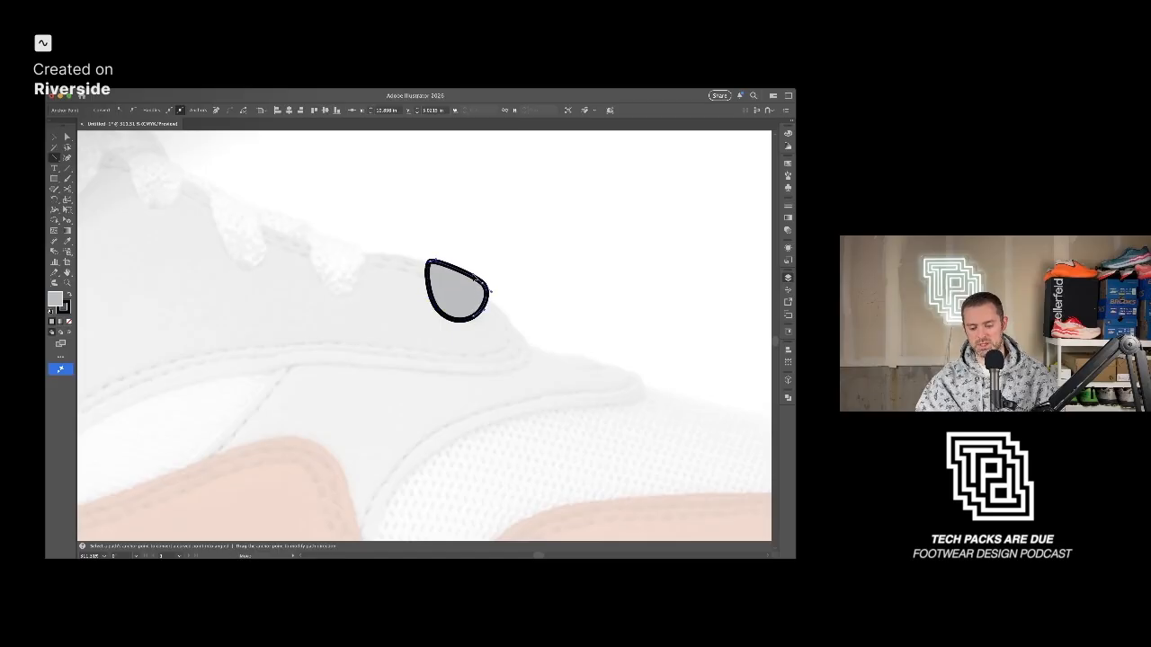
scroll(390, 333, "down", 3)
left_click_drag(388, 333, 482, 353)
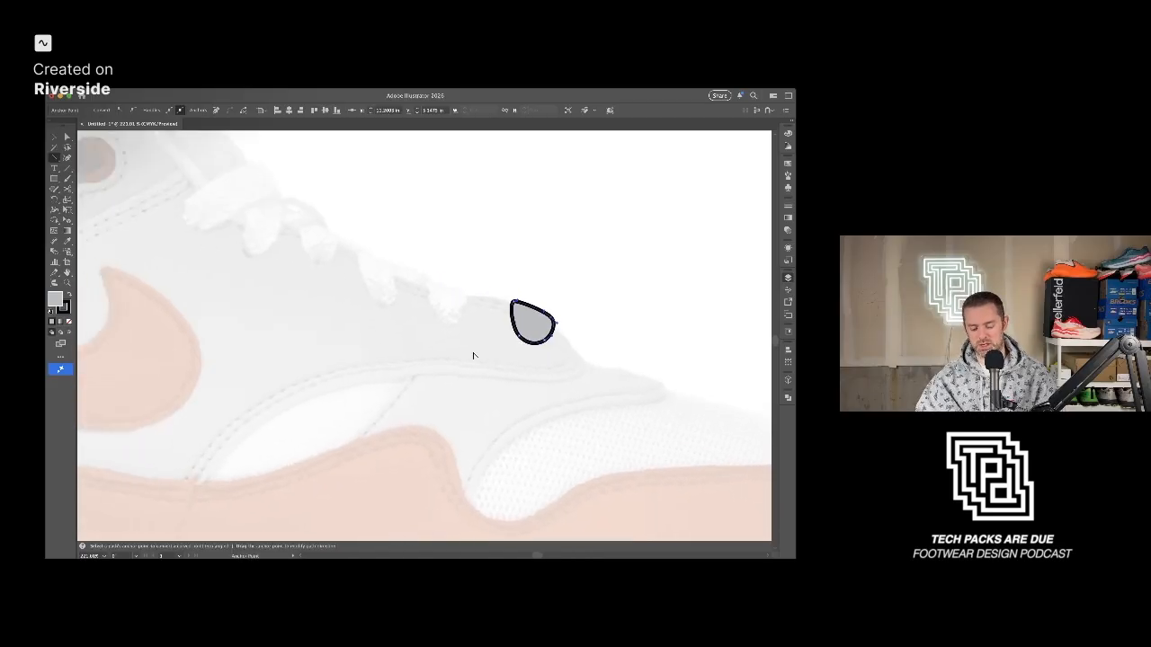
key("b")
left_click(469, 350)
key("v")
left_click_drag(474, 338, 458, 372)
key("Delete")
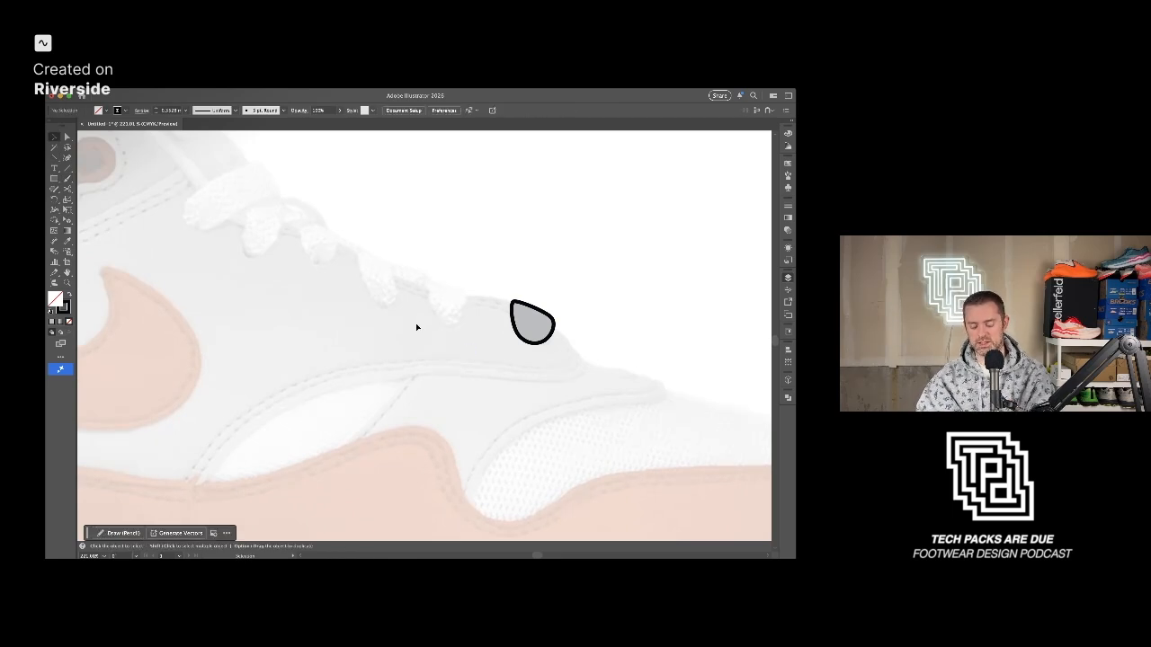
key("p")
left_click(424, 275)
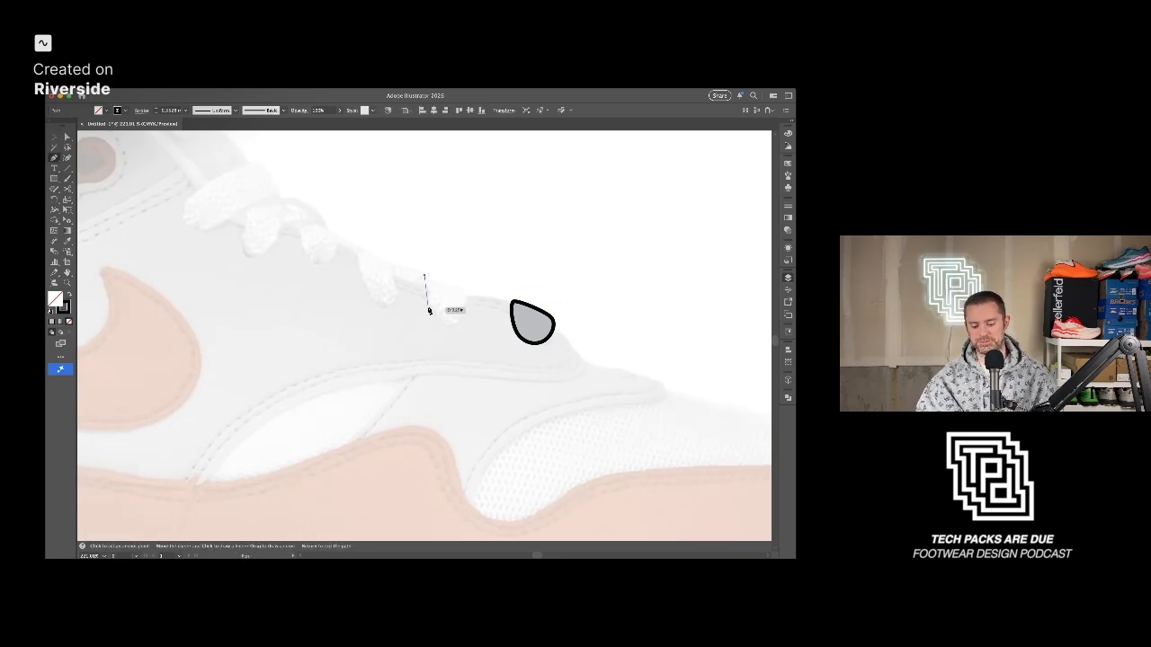
key("super+z")
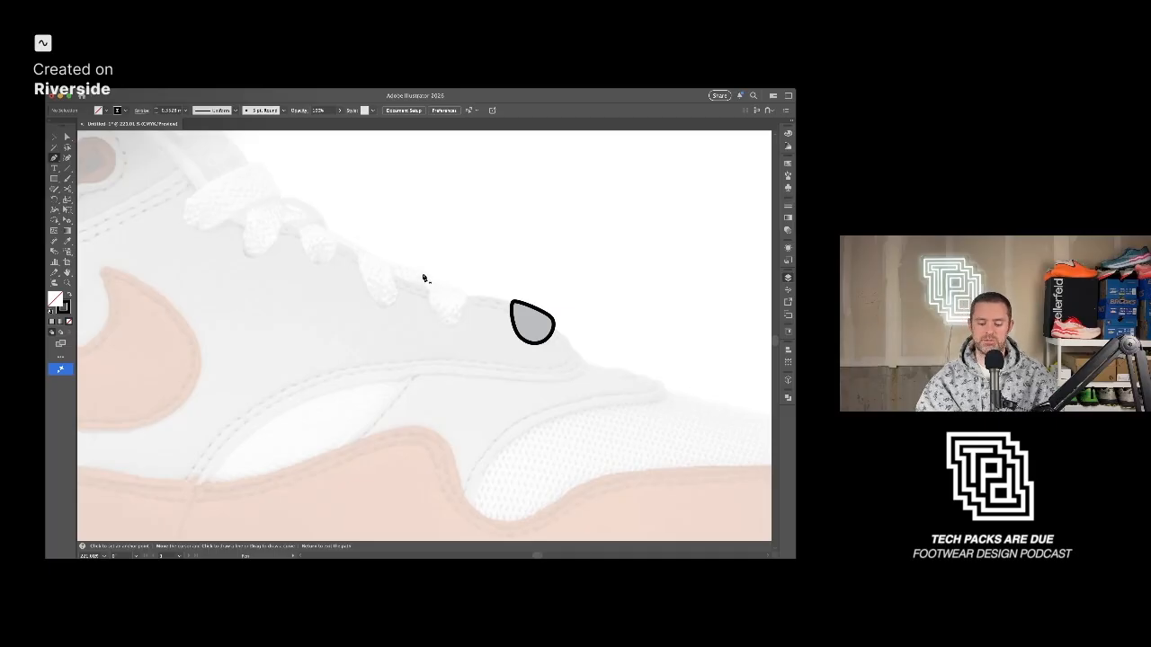
Trace the second lace section from the toe as a closed, unfilled path with the Pen tool.
left_click(425, 276)
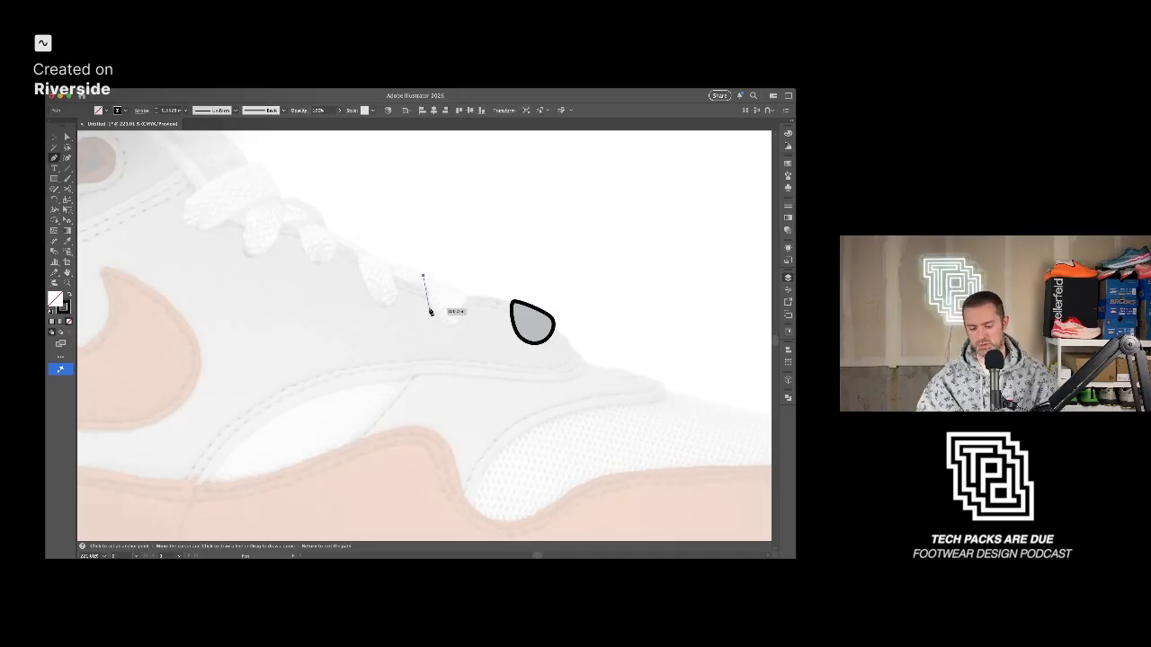
left_click_drag(447, 326, 465, 306)
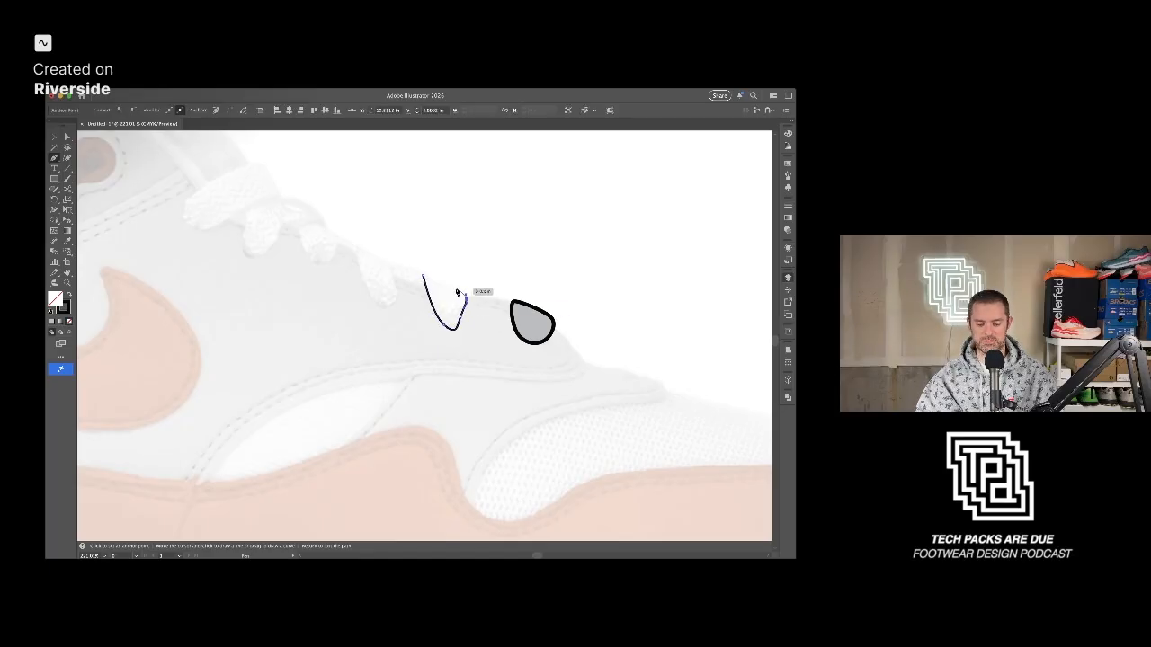
left_click_drag(449, 290, 447, 289)
left_click(424, 276)
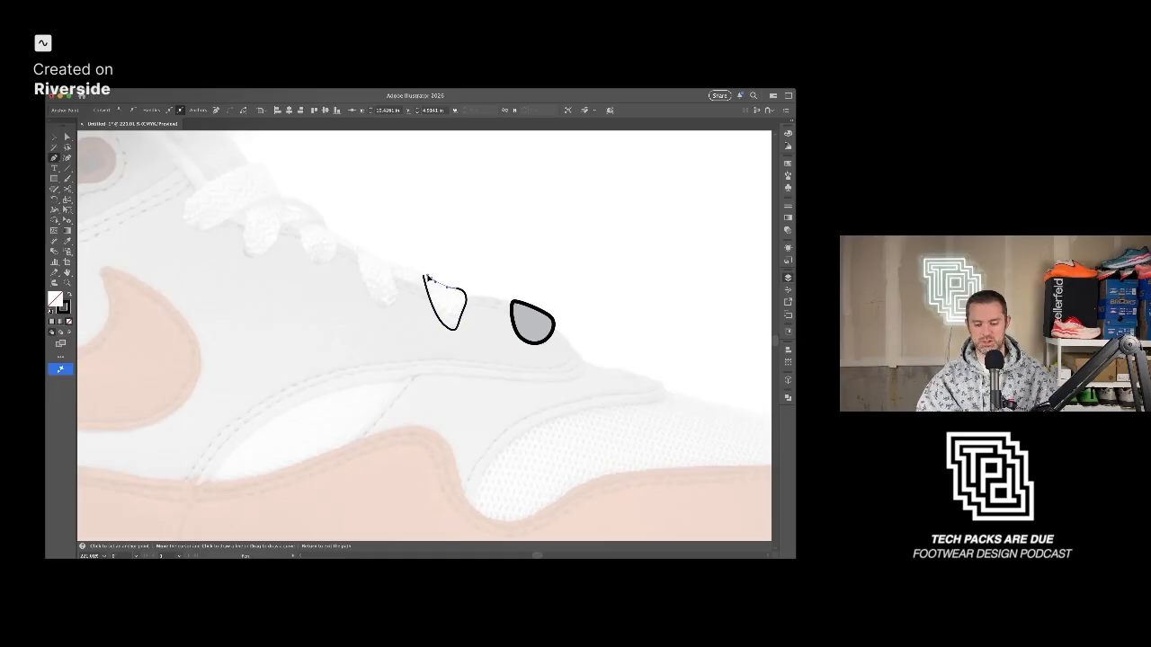
key("super+z")
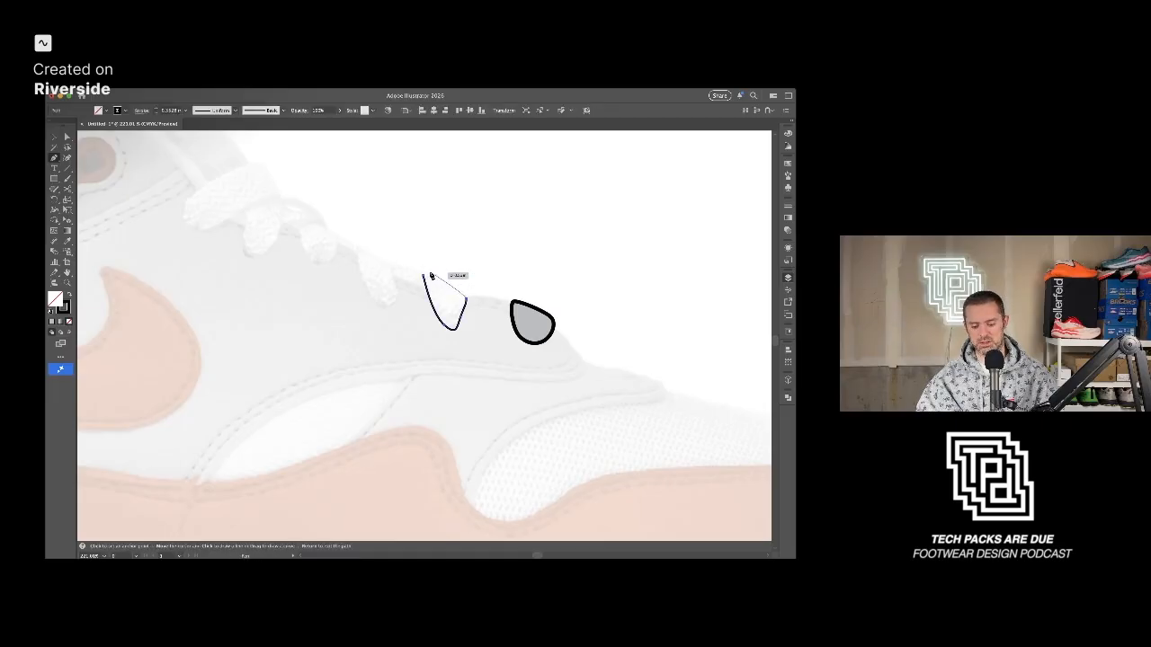
left_click_drag(424, 275, 406, 281)
Round the upper corners of the second lace shape and adjust its anchor points and handles to the photo.
key("a")
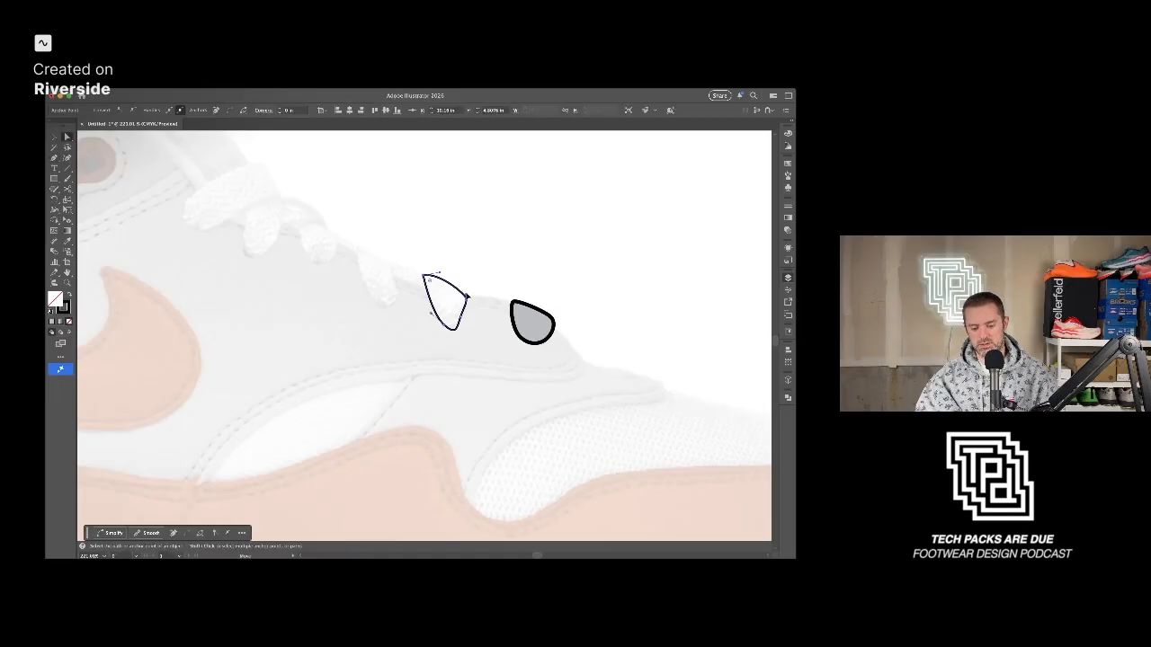
key("shift+c")
left_click(419, 280)
key("a")
left_click_drag(446, 325, 439, 320)
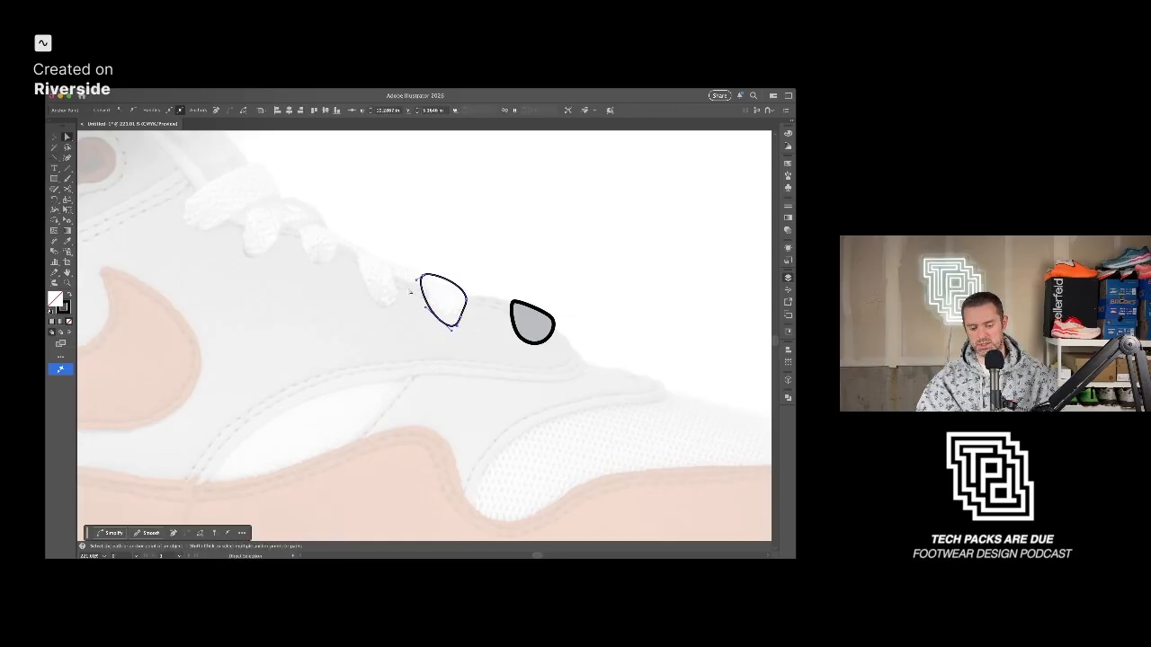
left_click(418, 284)
left_click_drag(465, 284, 464, 280)
Refine the anchor points and handles along the lower end of the second lace shape into a smooth rounded tip.
scroll(471, 309, "up", 5)
left_click(442, 334)
left_click_drag(381, 340, 376, 336)
left_click(441, 333)
left_click_drag(431, 359, 430, 360)
left_click(462, 348)
left_click(445, 335)
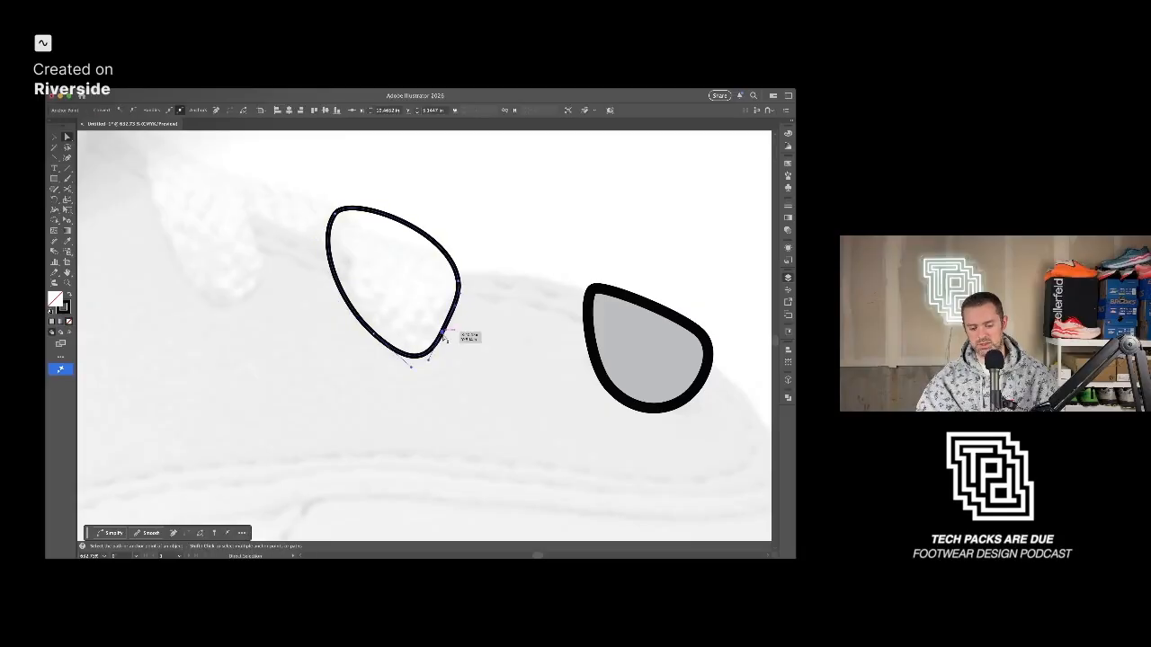
left_click_drag(412, 366, 404, 361)
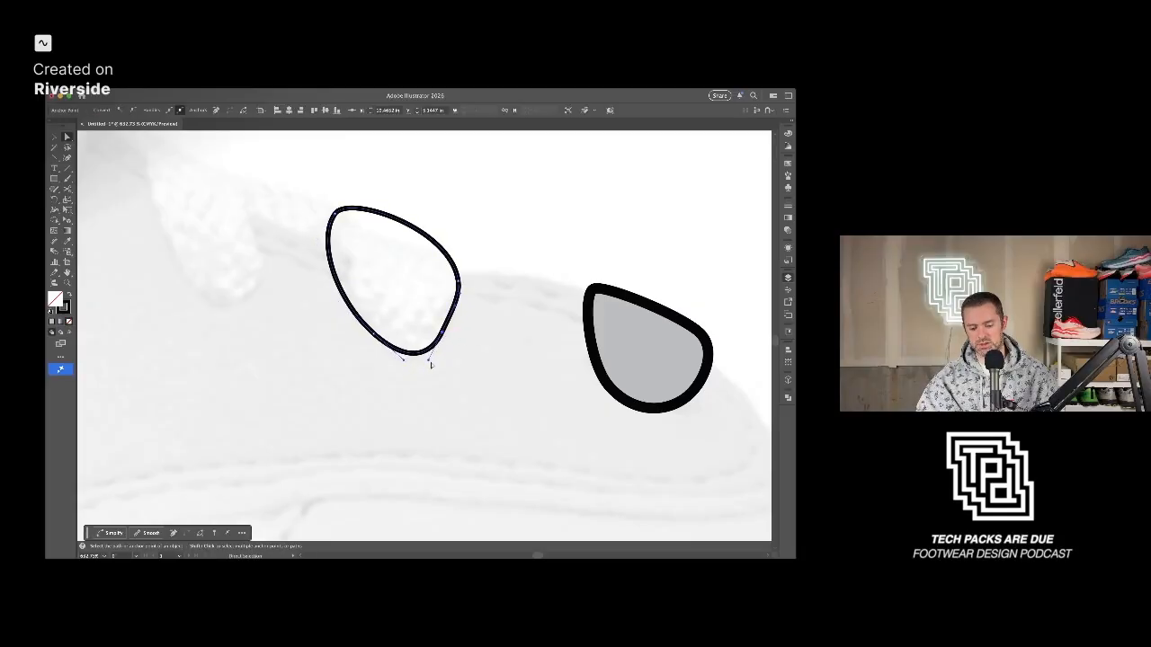
left_click(491, 345)
scroll(479, 352, "down", 3)
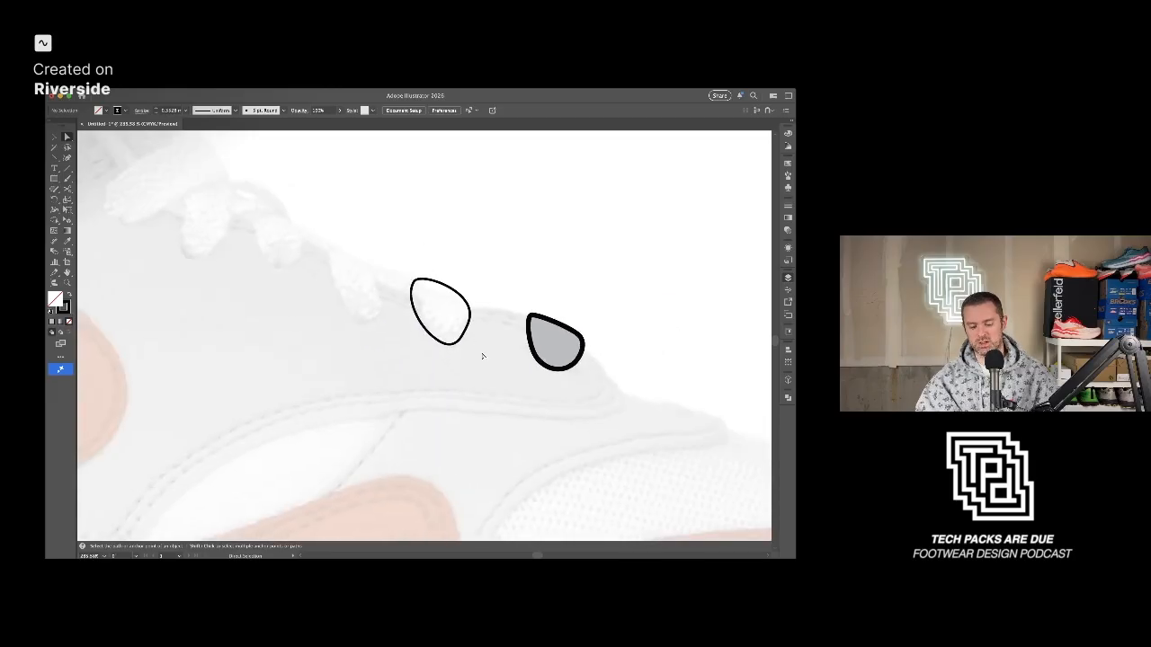
Duplicate the second lace shape from the toe and place the copy over the third lace section in the photo.
key("v")
scroll(466, 286, "down", 3)
left_click(465, 296)
left_click_drag(458, 291, 403, 272)
key("a")
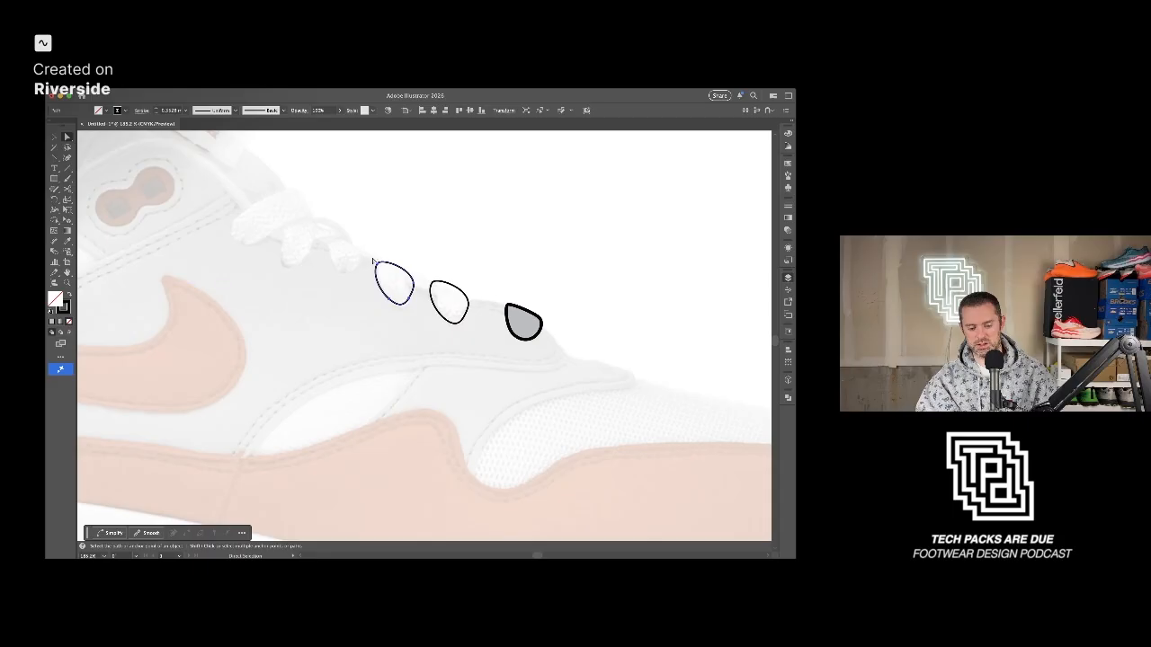
left_click(374, 262)
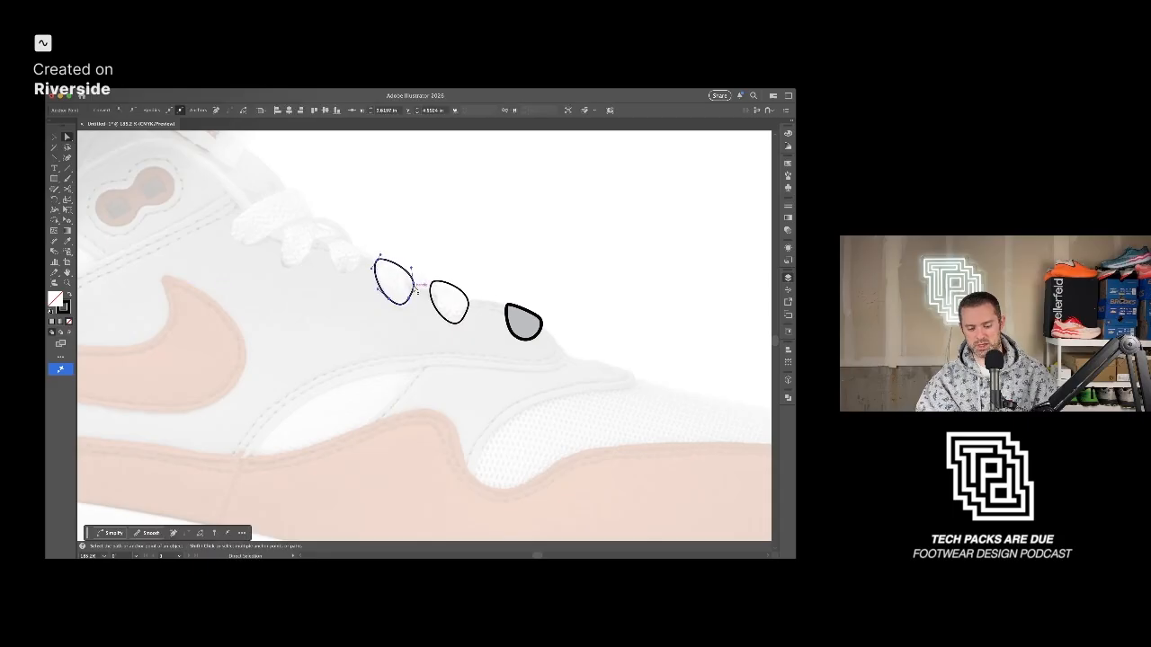
left_click(413, 298)
mouse_move(415, 287)
left_mouse_down()
mouse_move(393, 323)
mouse_move(422, 336)
mouse_move(409, 300)
left_mouse_up()
key("super+z")
left_click(429, 362)
Trace the fourth lace section from the toe as a closed, unfilled path with the Pen tool, curving its upper and lower edges.
scroll(430, 322, "up", 3)
key("p")
left_click(349, 242)
left_click_drag(361, 237, 374, 238)
left_click(387, 242)
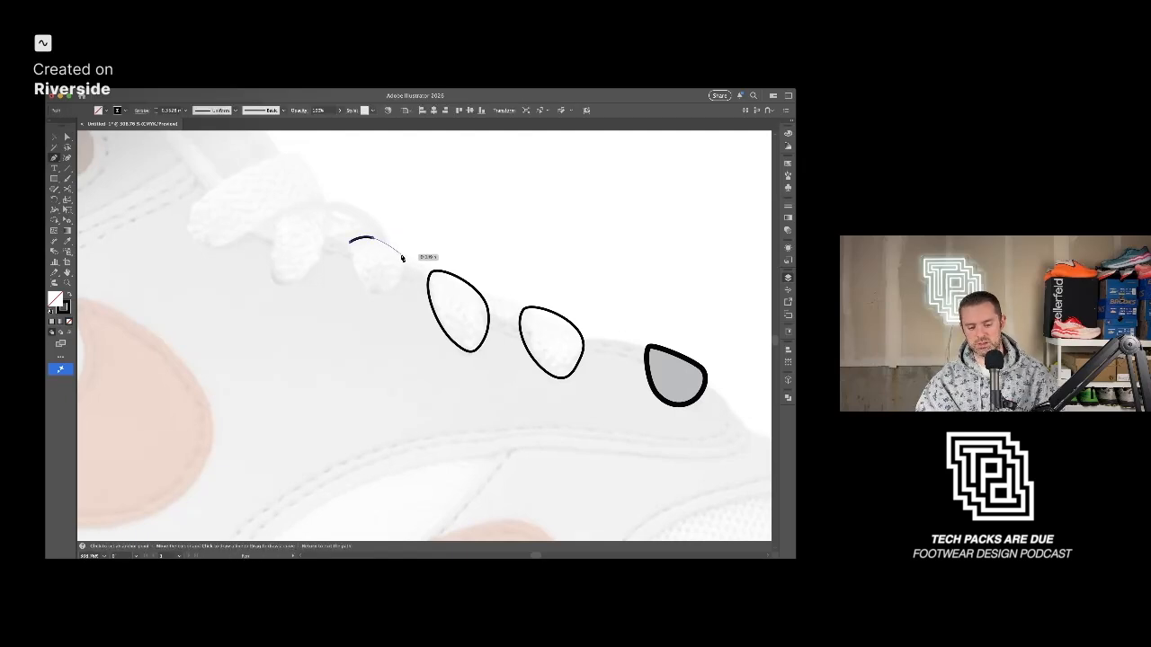
left_click(402, 258)
left_click(381, 294)
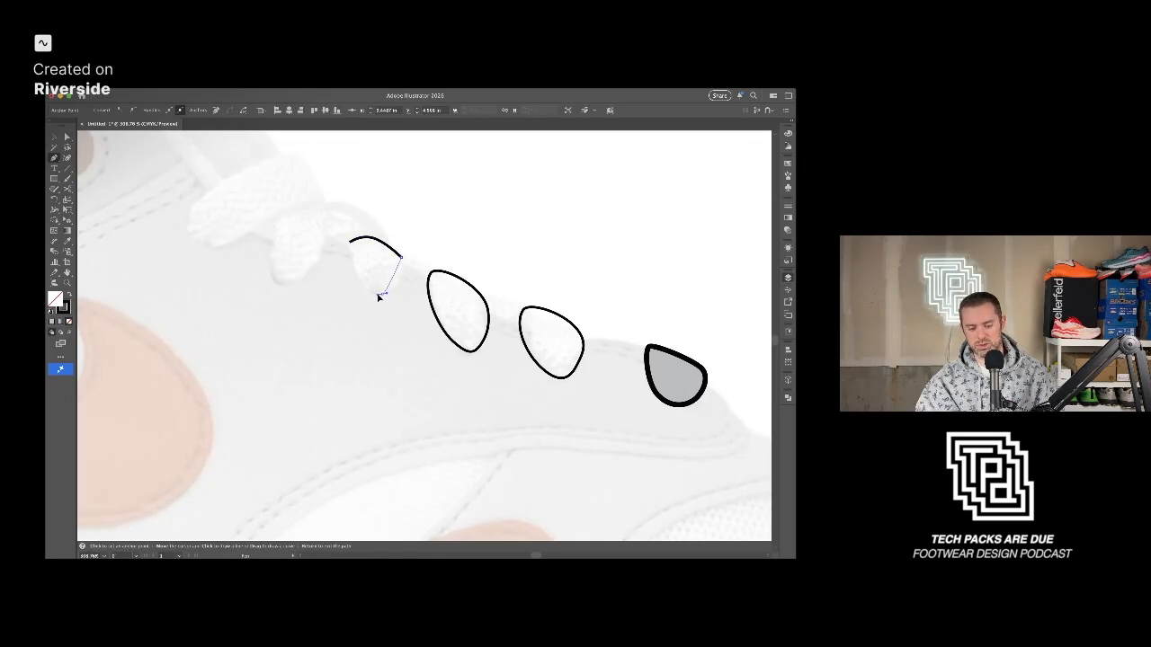
left_click_drag(367, 300, 366, 292)
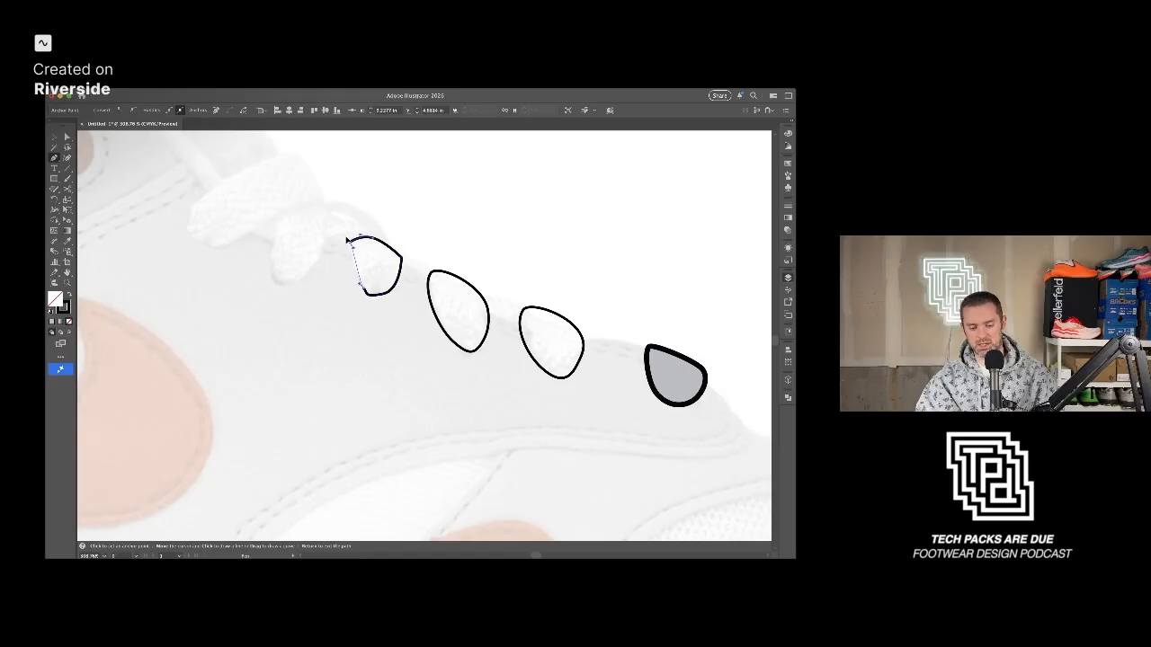
left_click(350, 236)
Center the lower tip of the fourth lace shape and round both of its upper corners by converting their anchor points.
key("a")
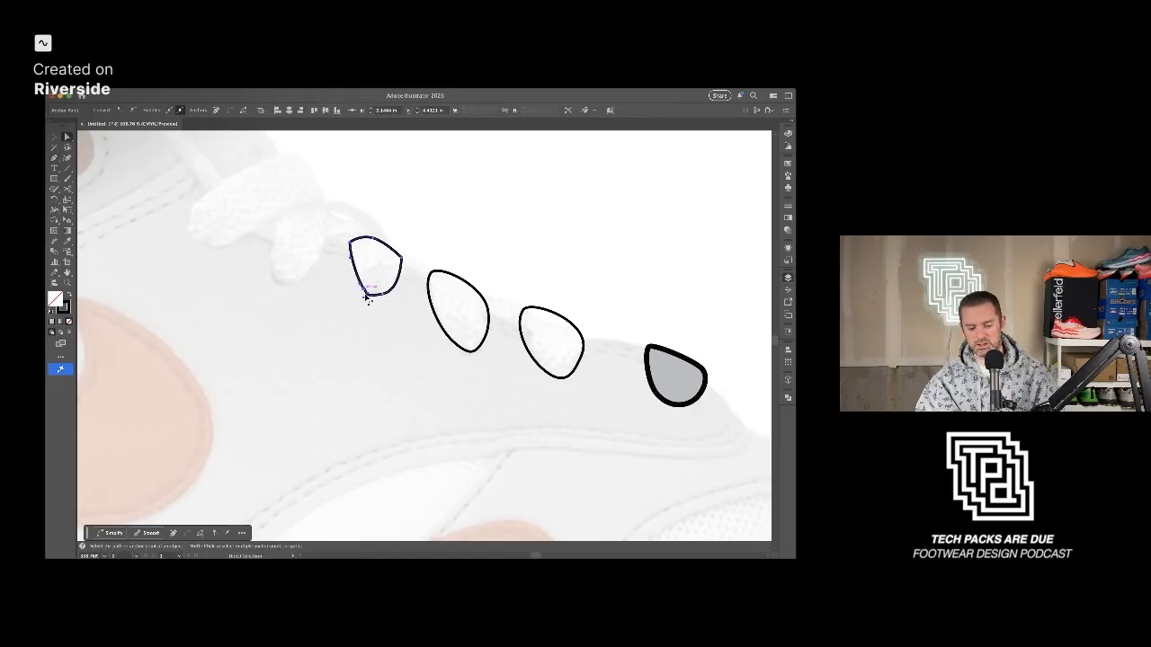
left_click_drag(363, 297, 382, 294)
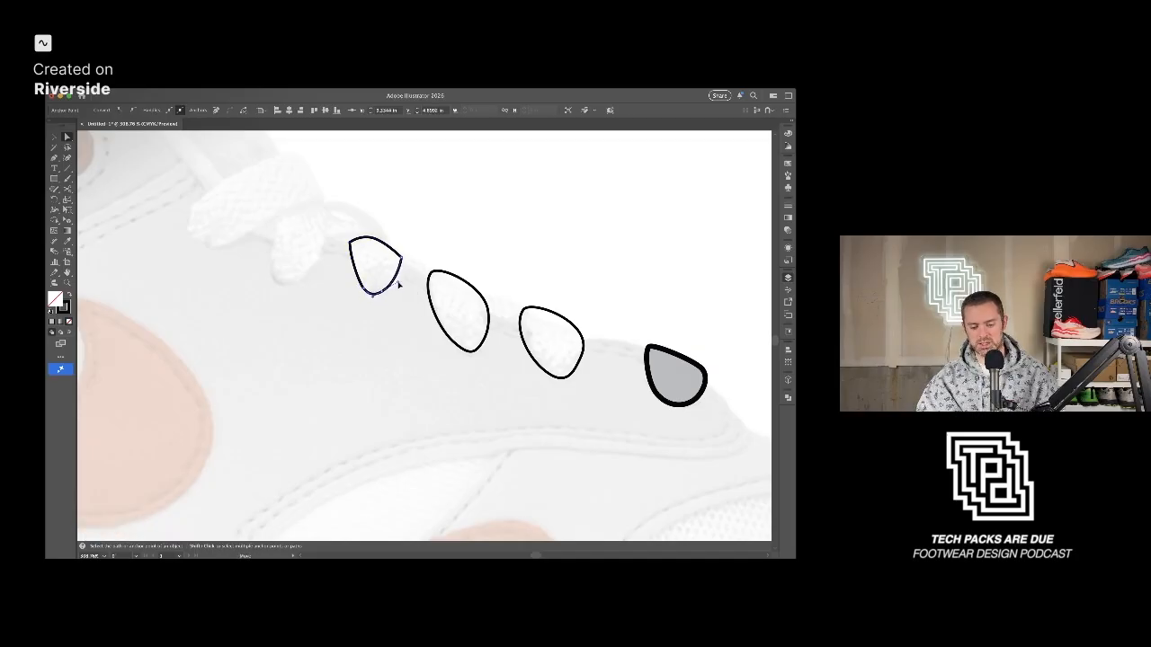
left_click(393, 311)
scroll(395, 311, "down", 1)
left_click(402, 279)
scroll(401, 278, "up", 1)
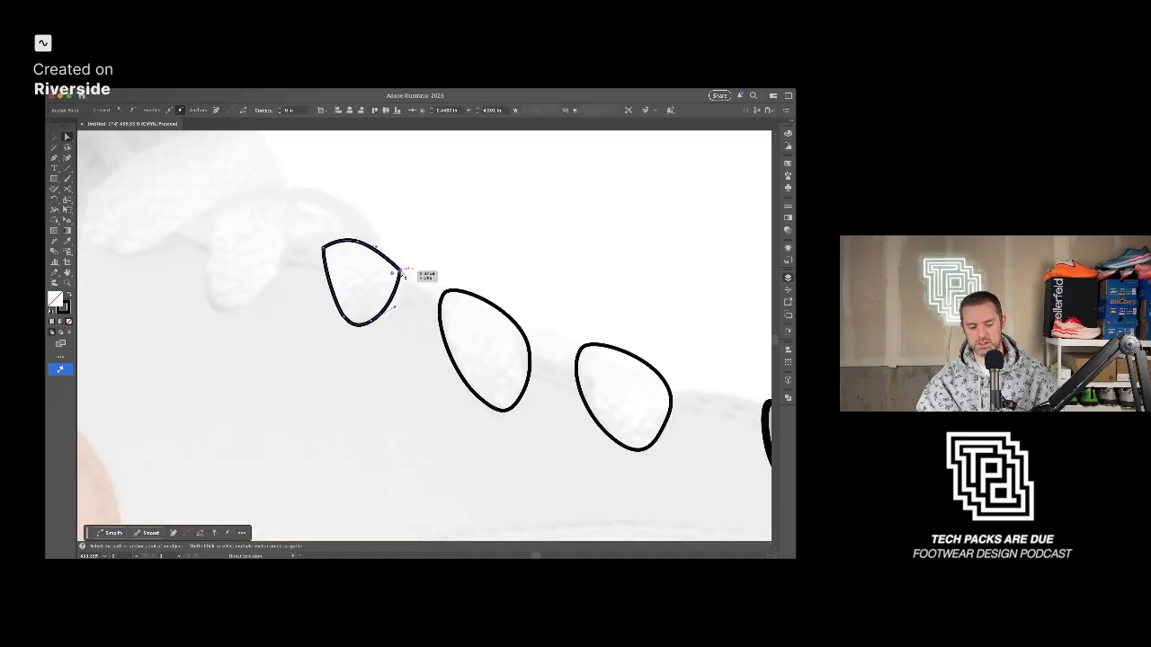
key("shift+c")
left_click_drag(400, 271, 403, 280)
left_click_drag(325, 249, 331, 274)
key("v")
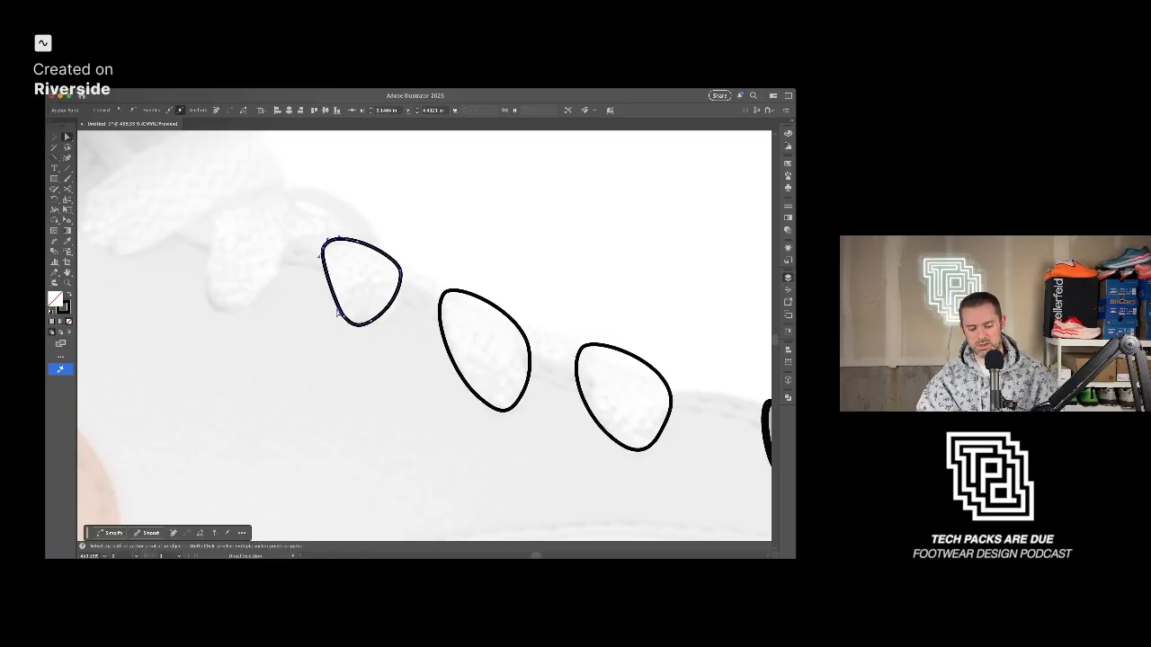
left_click(321, 352)
Trace the large uppermost lace section as a closed rounded path with the Pen tool and adjust its lower edge to the photo.
scroll(370, 361, "down", 2)
left_click_drag(371, 362, 440, 374)
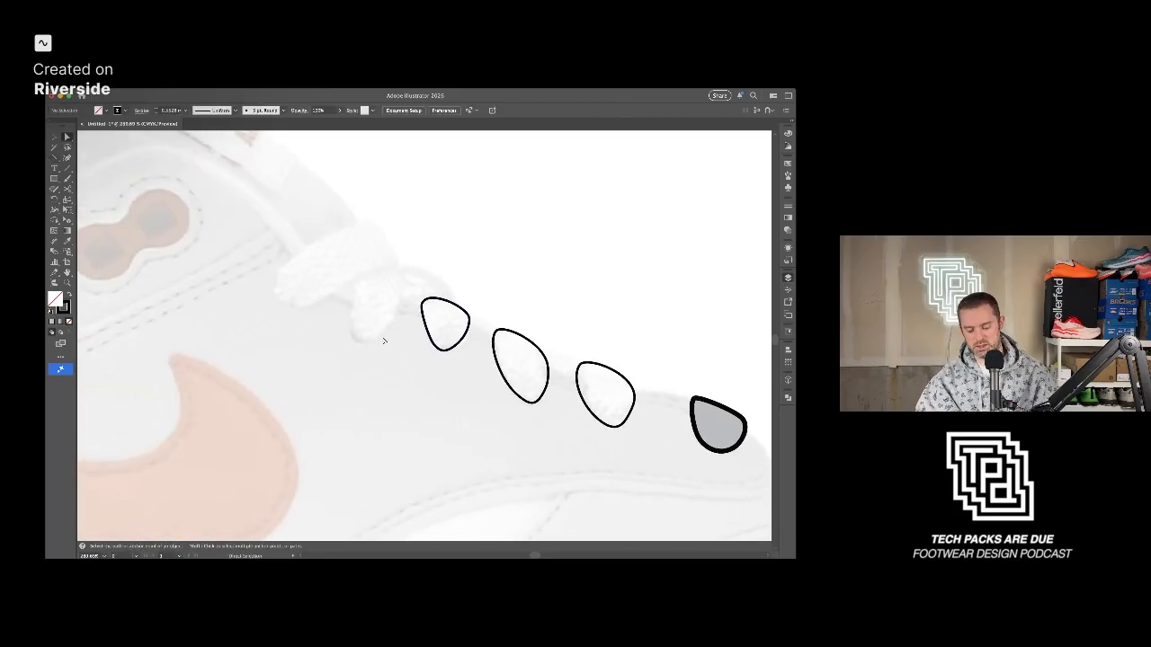
key("p")
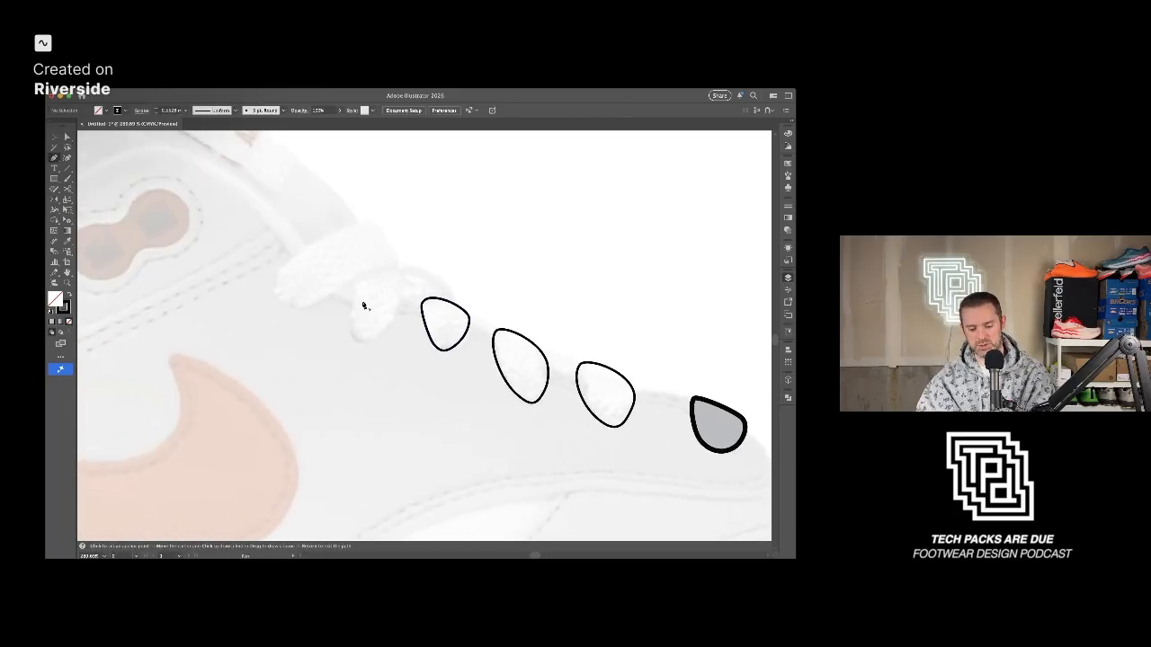
left_click(278, 298)
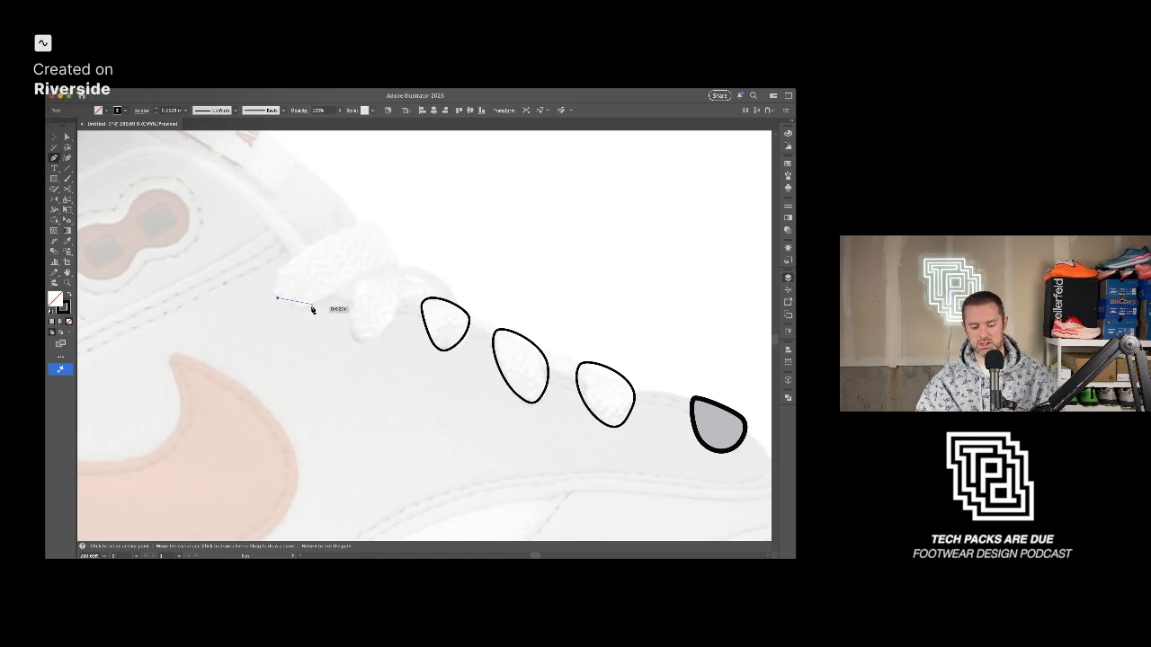
left_click_drag(329, 299, 401, 267)
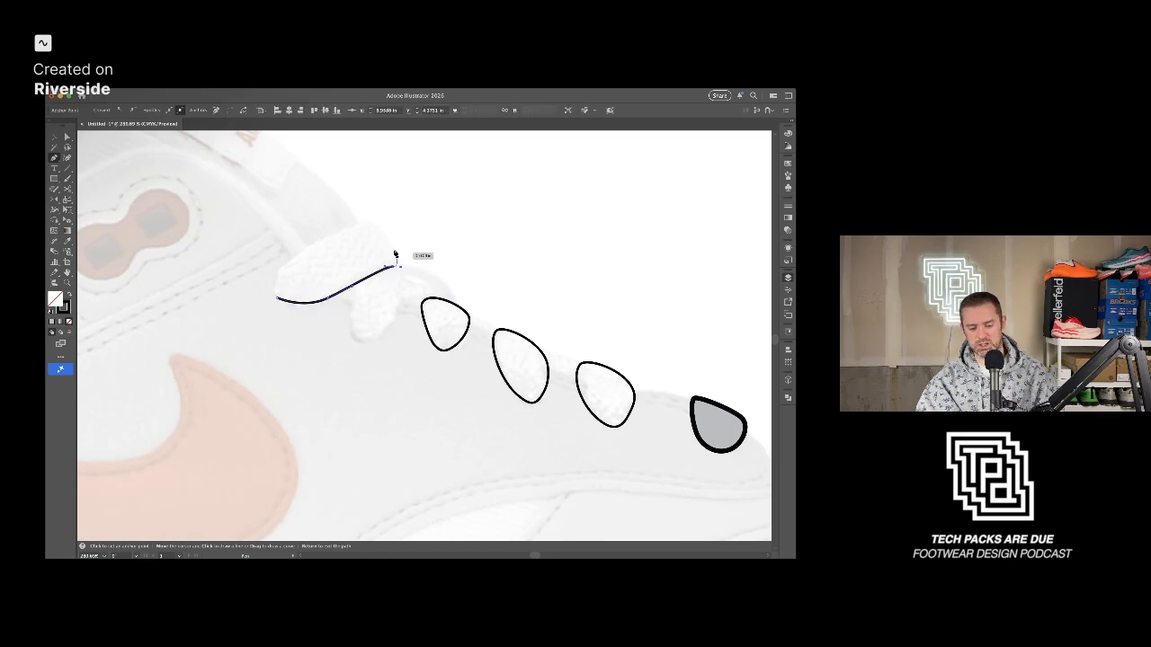
left_click_drag(377, 228, 367, 226)
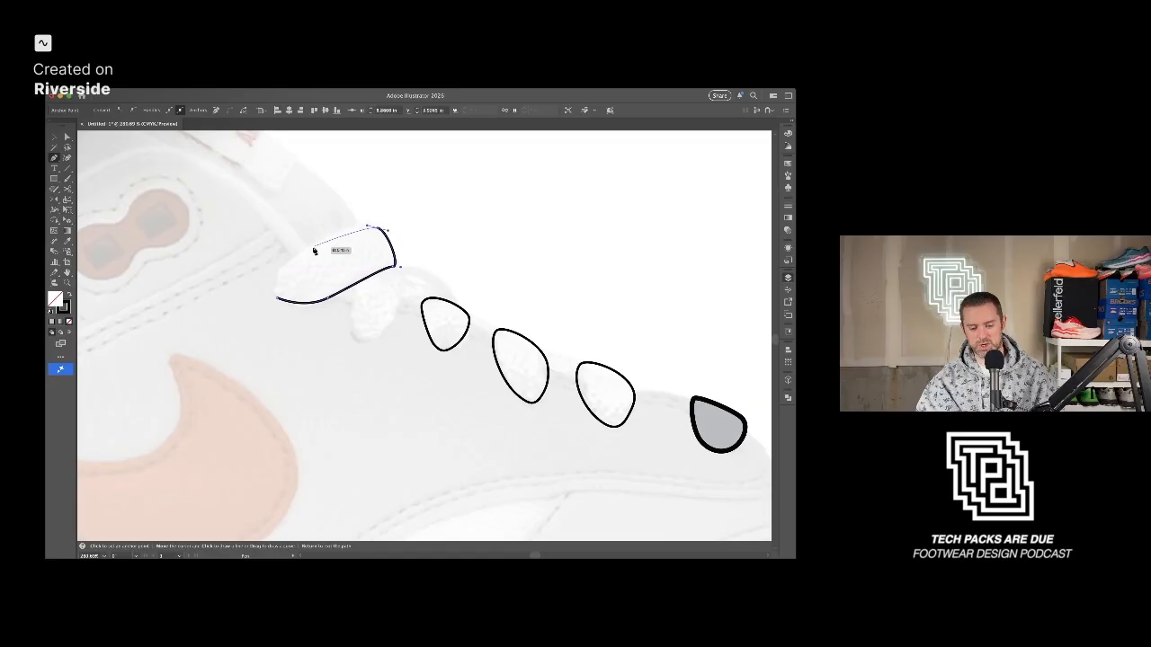
left_click_drag(297, 256, 283, 265)
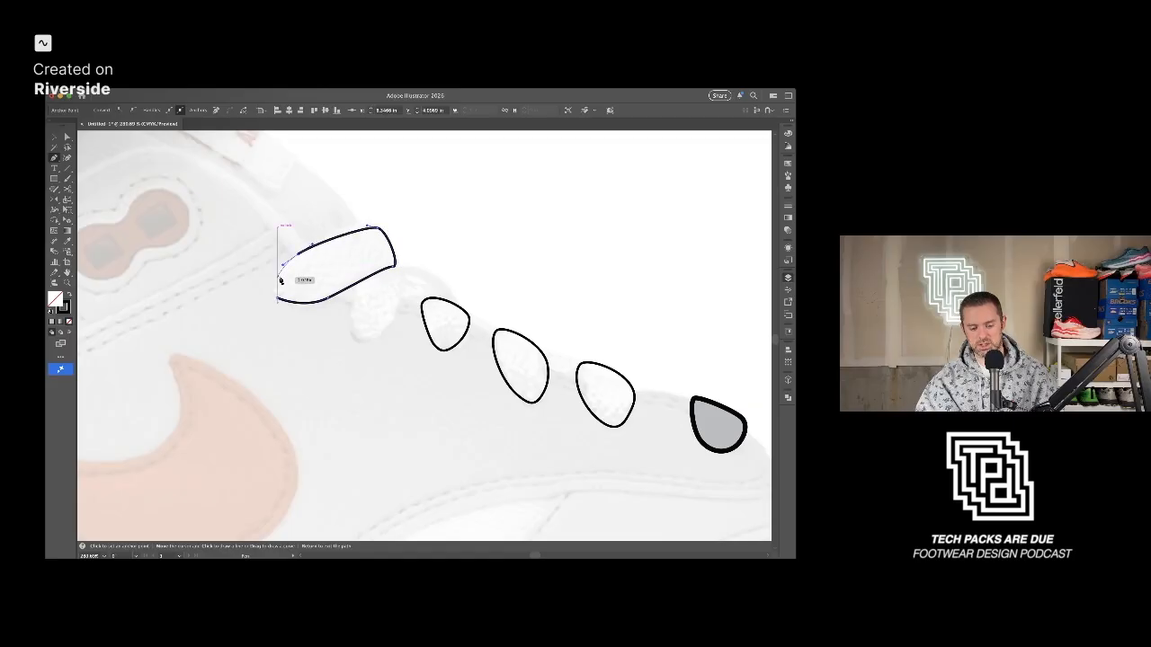
left_click(277, 300)
left_click_drag(281, 313, 280, 308)
key("a")
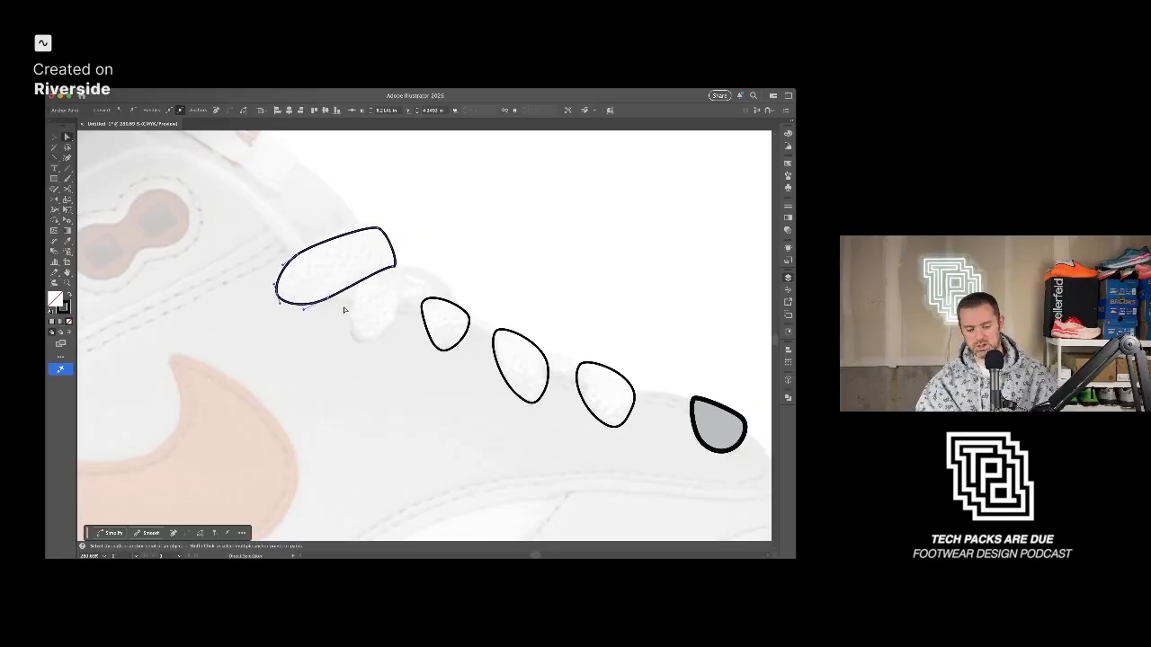
left_click_drag(327, 299, 327, 296)
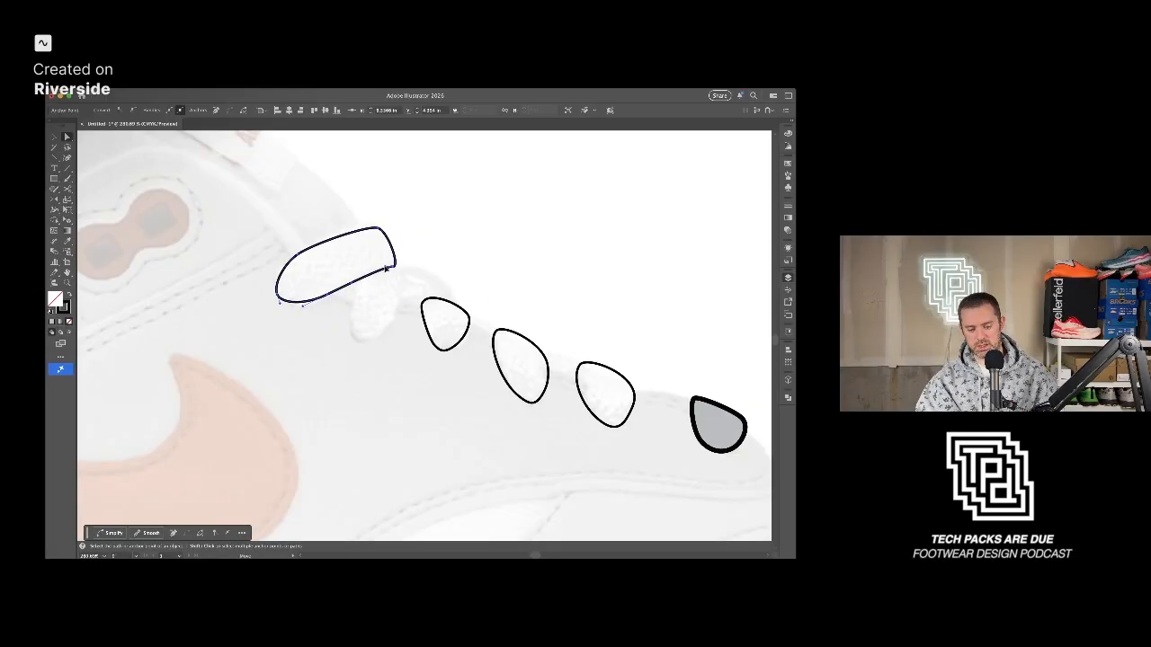
left_click(403, 293)
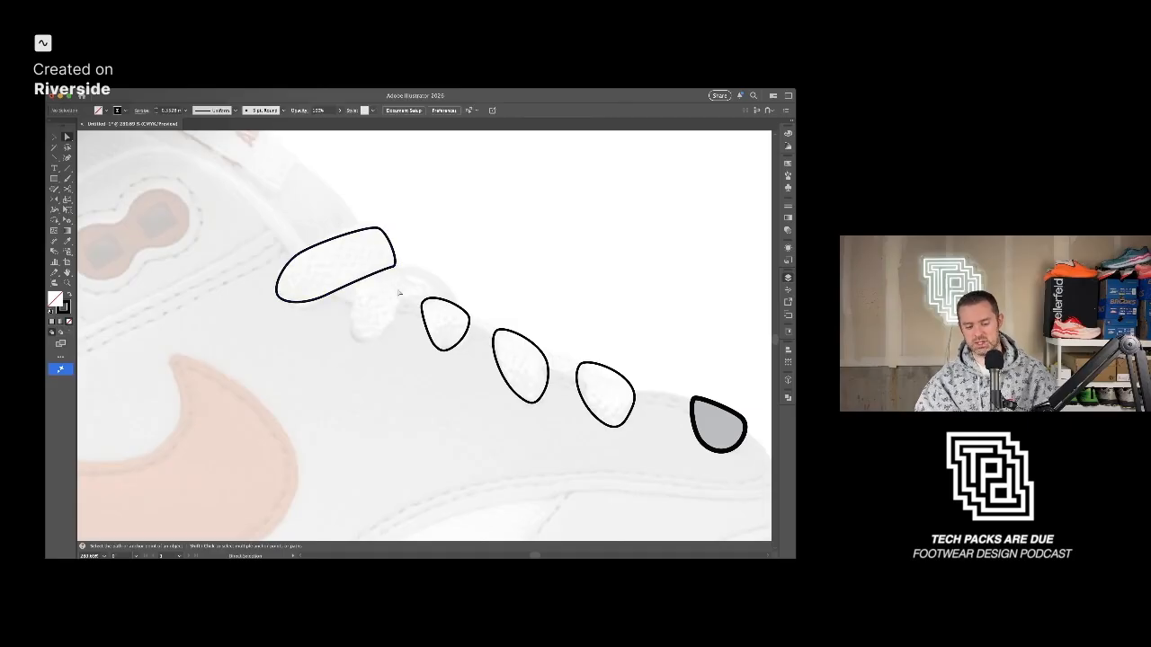
Trace the lace section hanging beneath the large uppermost lace as a closed rounded path and send it behind that lace.
key("p")
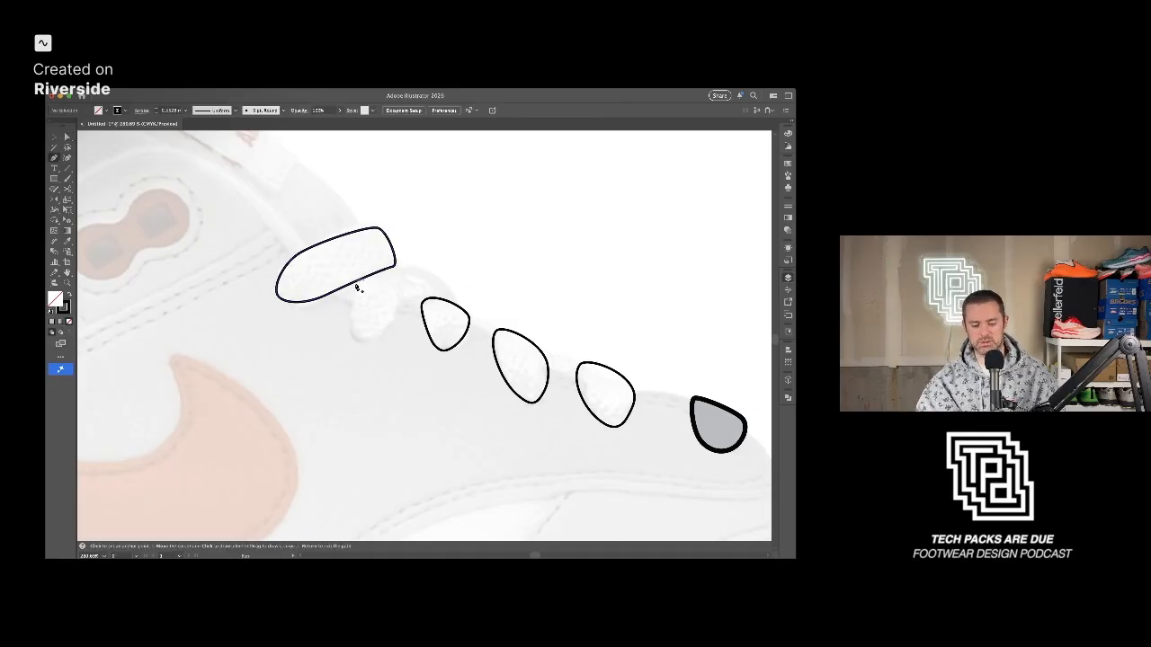
left_click(357, 288)
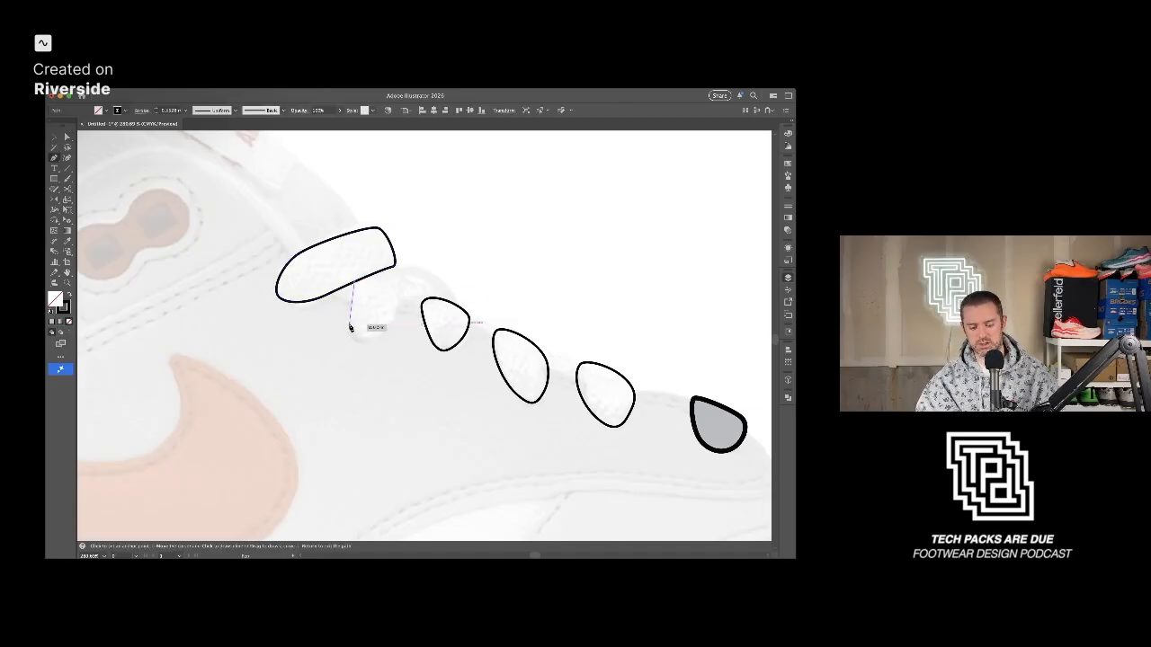
left_click_drag(352, 330, 388, 329)
left_click_drag(402, 287, 381, 262)
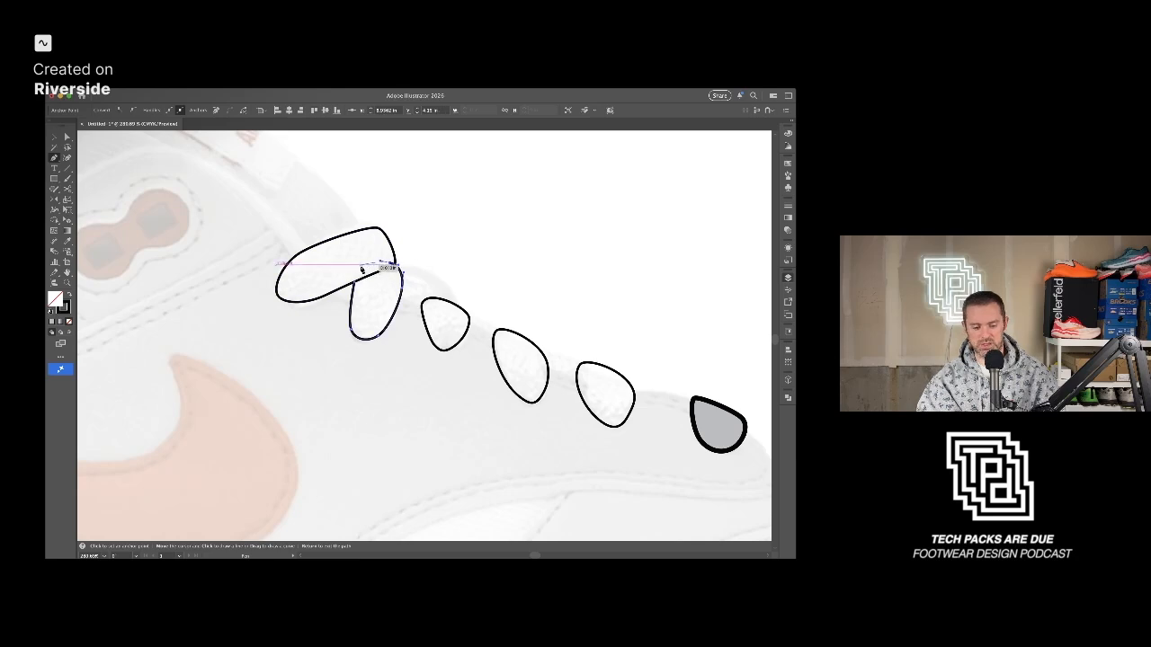
left_click_drag(355, 282, 352, 299)
key("v")
left_click(444, 247)
left_click(402, 287)
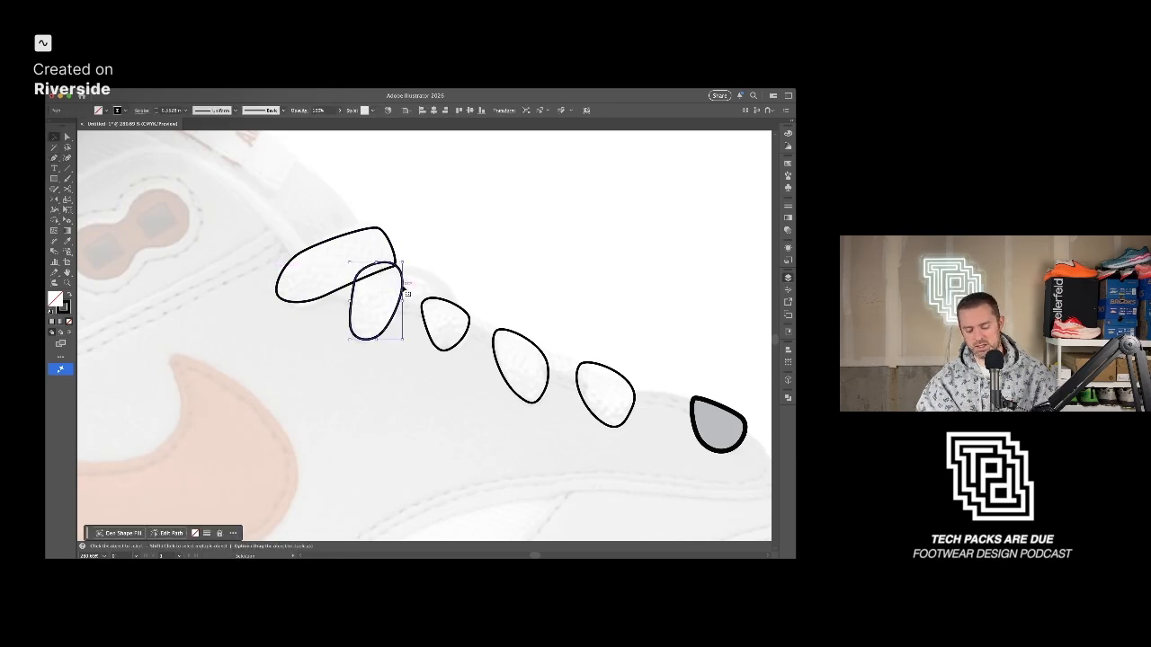
left_click(467, 279)
Apply the default white fill and black stroke to all six lace shapes.
scroll(469, 279, "down", 5)
scroll(467, 281, "right", 2)
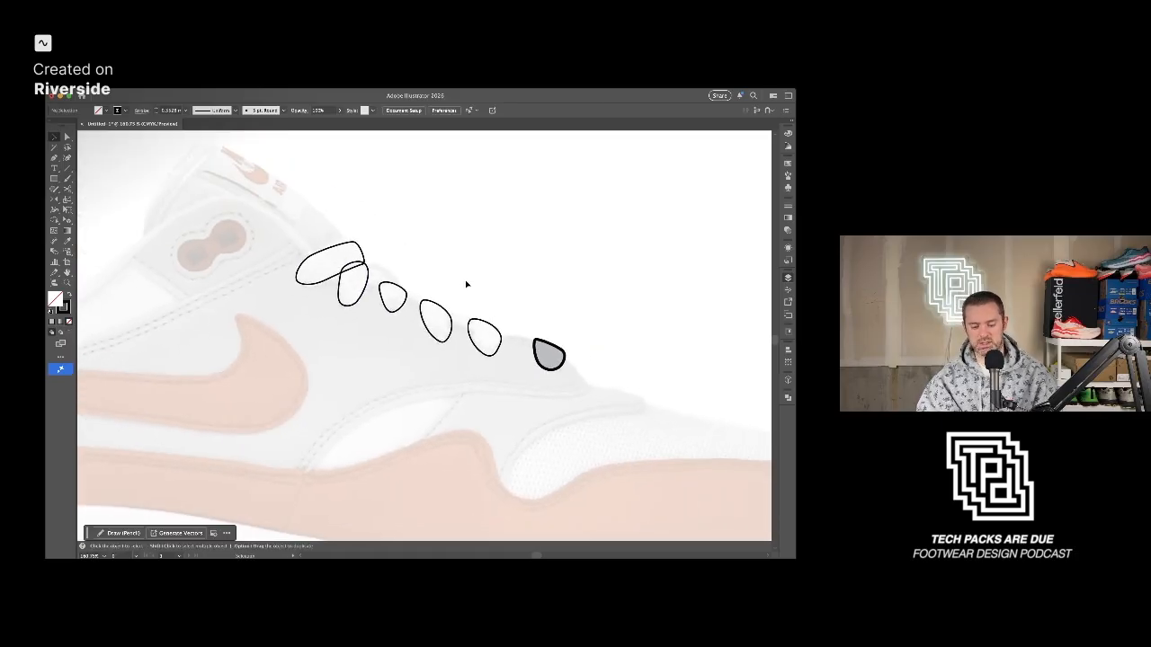
left_click_drag(516, 341, 519, 343)
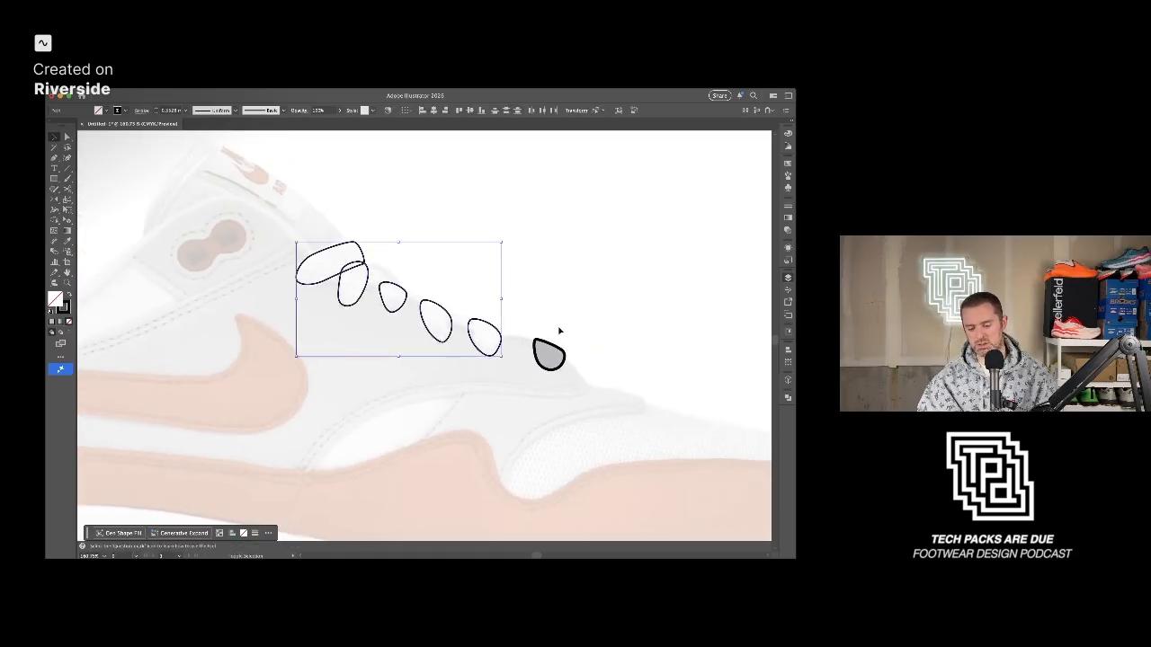
left_click(558, 349, "shift")
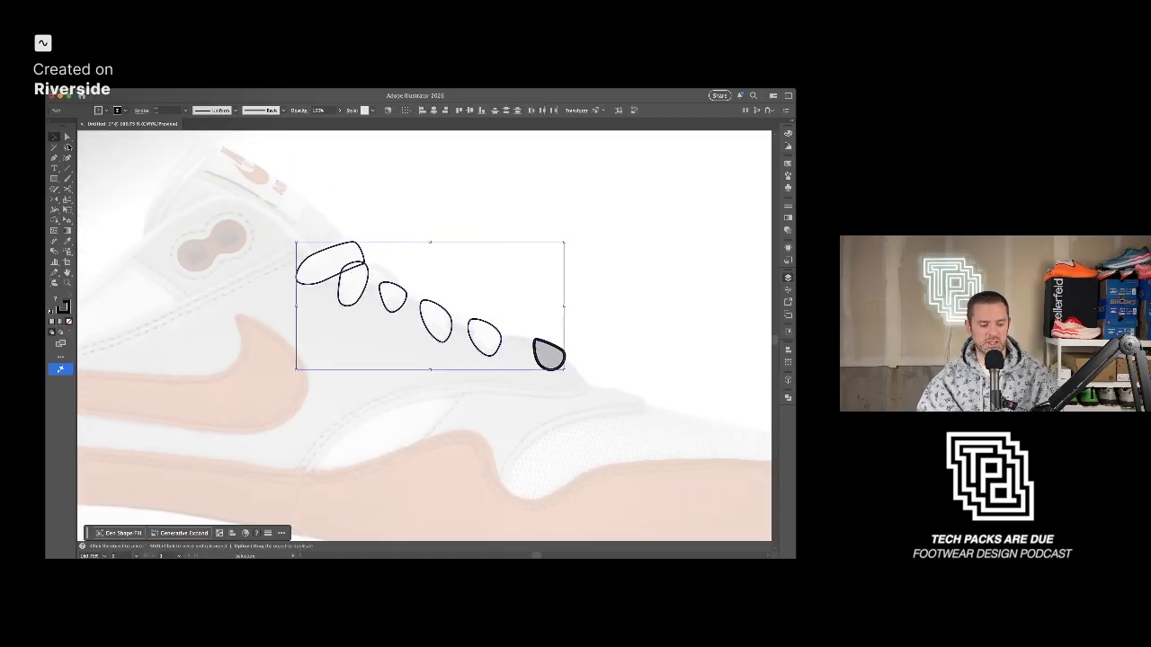
key("d")
Give the five lace shapes above the toe-most one a thinner stroke weight.
left_click_drag(497, 329, 498, 329)
left_click(155, 109)
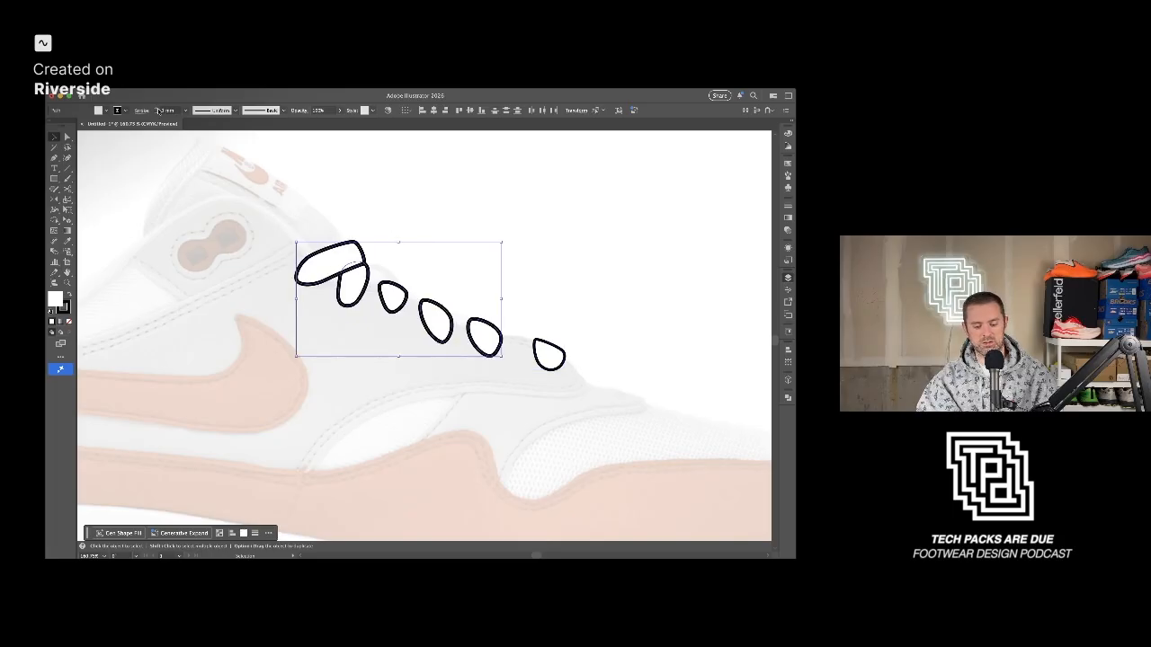
left_click(186, 111)
left_click(207, 141)
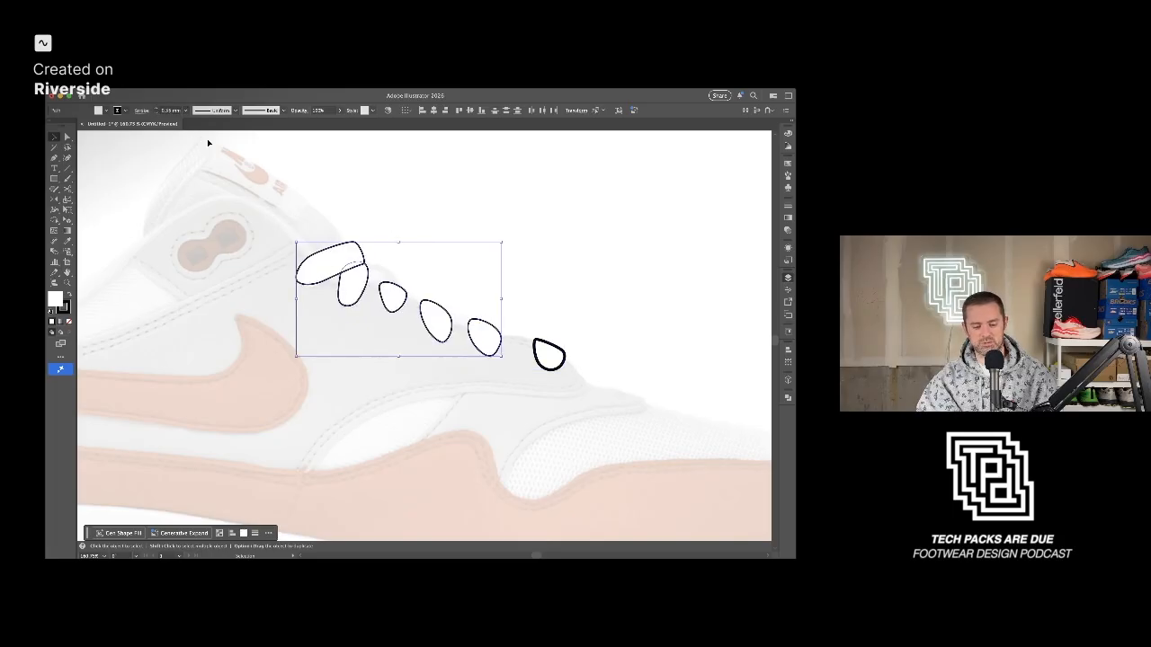
left_click(479, 232)
Match the fill and stroke of the lace shape nearest the toe to its neighbor with the Eyedropper tool.
left_click(563, 351)
key("i")
left_click(481, 336)
key("v")
left_click(563, 319)
scroll(579, 339, "up", 3)
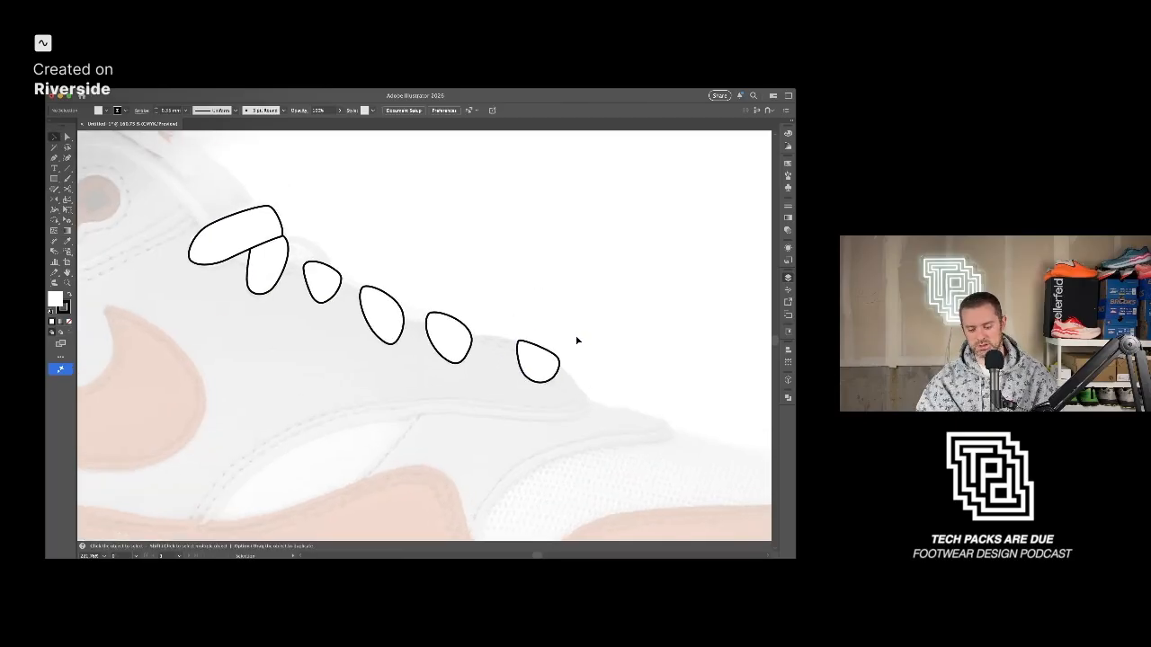
Show all the hidden artwork of the shoe together with the new lace shapes.
scroll(576, 340, "down", 5)
scroll(575, 340, "right", 2)
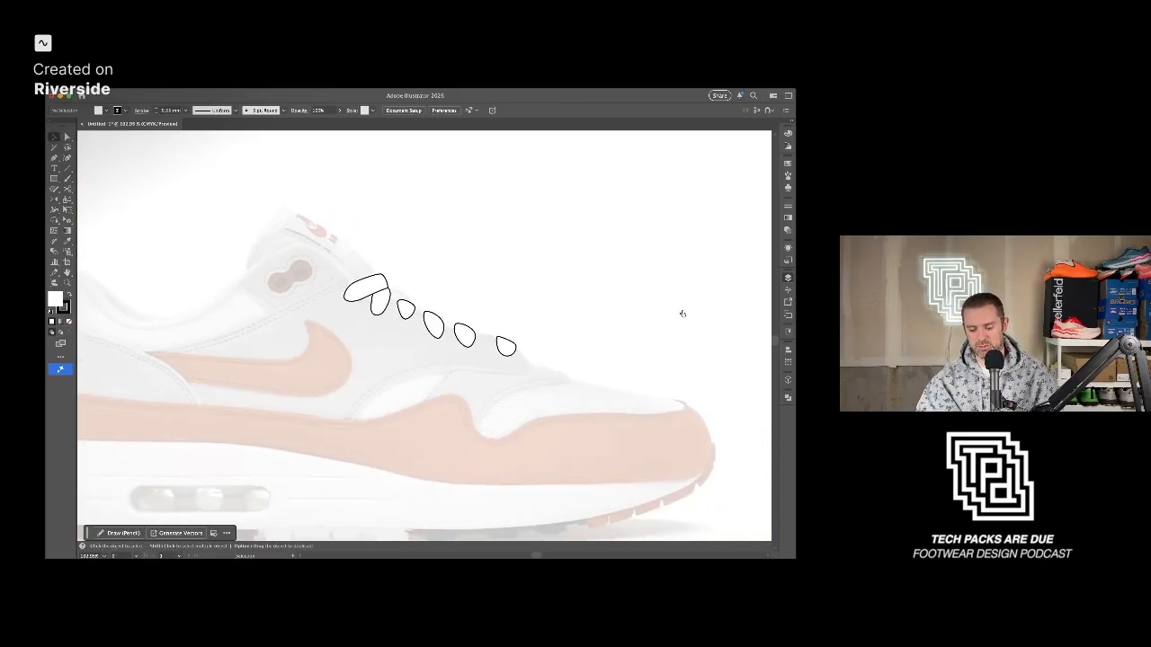
key("super+alt+3")
scroll(555, 267, "down", 4)
scroll(418, 294, "up", 5)
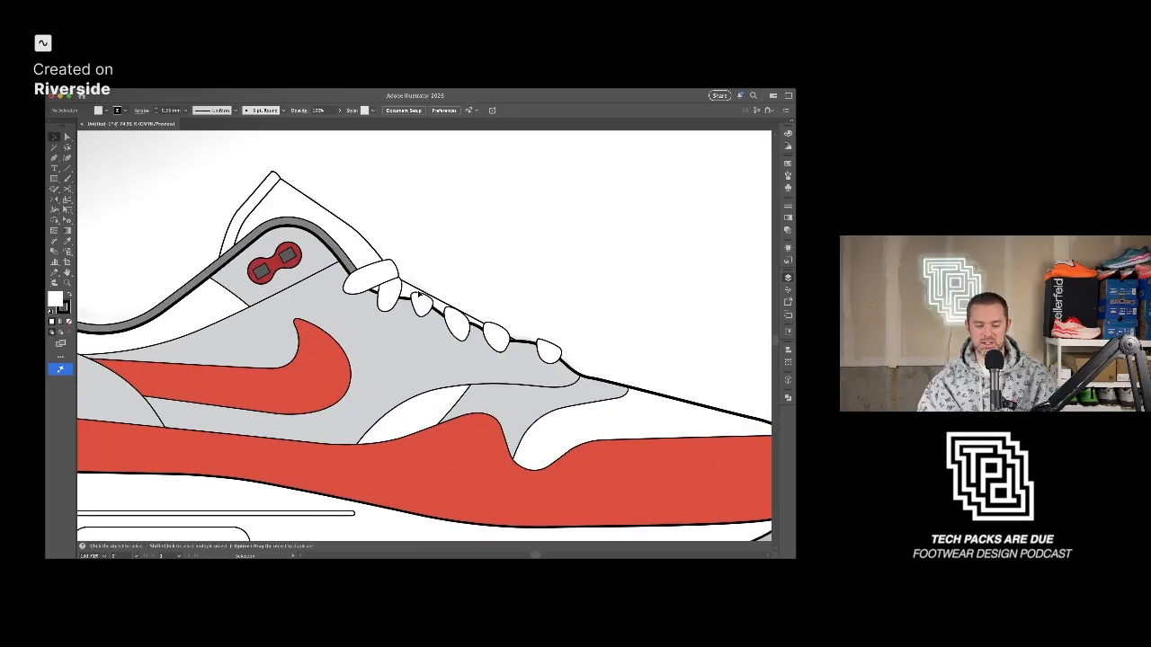
Adjust the anchor points of the upper's outline between the laces so it runs closely behind the lace shapes.
key("a")
scroll(422, 295, "up", 3)
left_click(426, 295)
left_click(447, 306, "shift")
left_click_drag(447, 306, 448, 294)
left_click(473, 327)
left_click_drag(514, 343, 509, 337)
left_click_drag(566, 367, 381, 319)
left_click(421, 343)
left_click(470, 349)
left_click_drag(472, 345, 508, 361)
left_click(528, 324)
scroll(528, 323, "down", 3)
scroll(528, 323, "down", 3)
key("v")
key("ctrl+0")
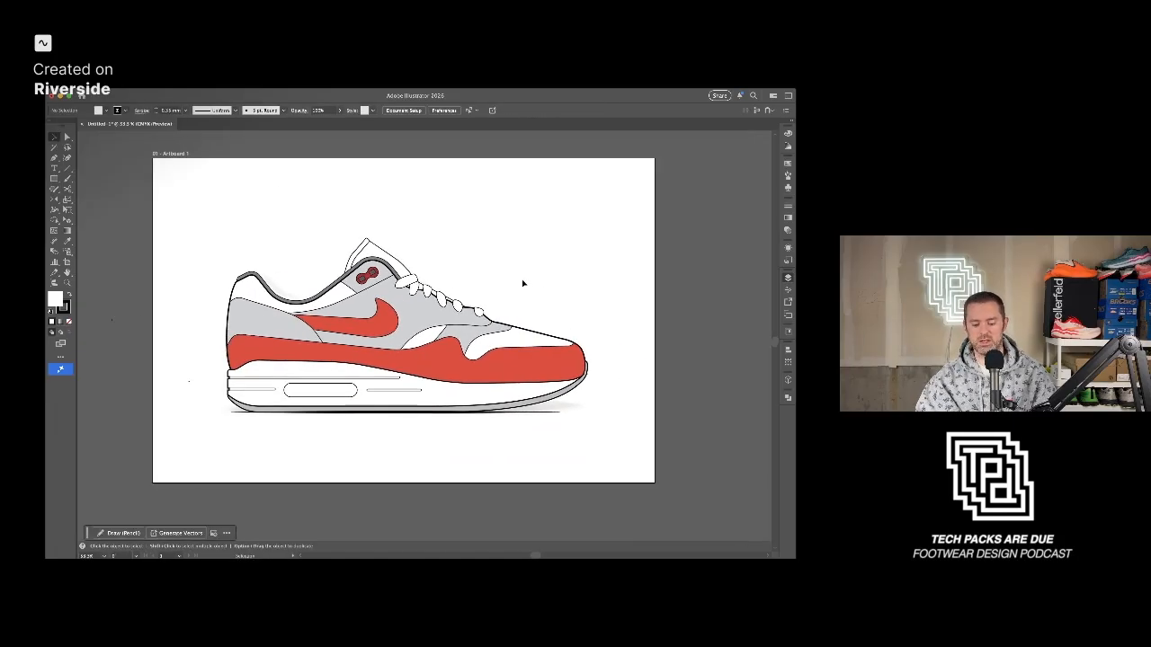
Select all six lace shapes and group them.
scroll(522, 284, "up", 4)
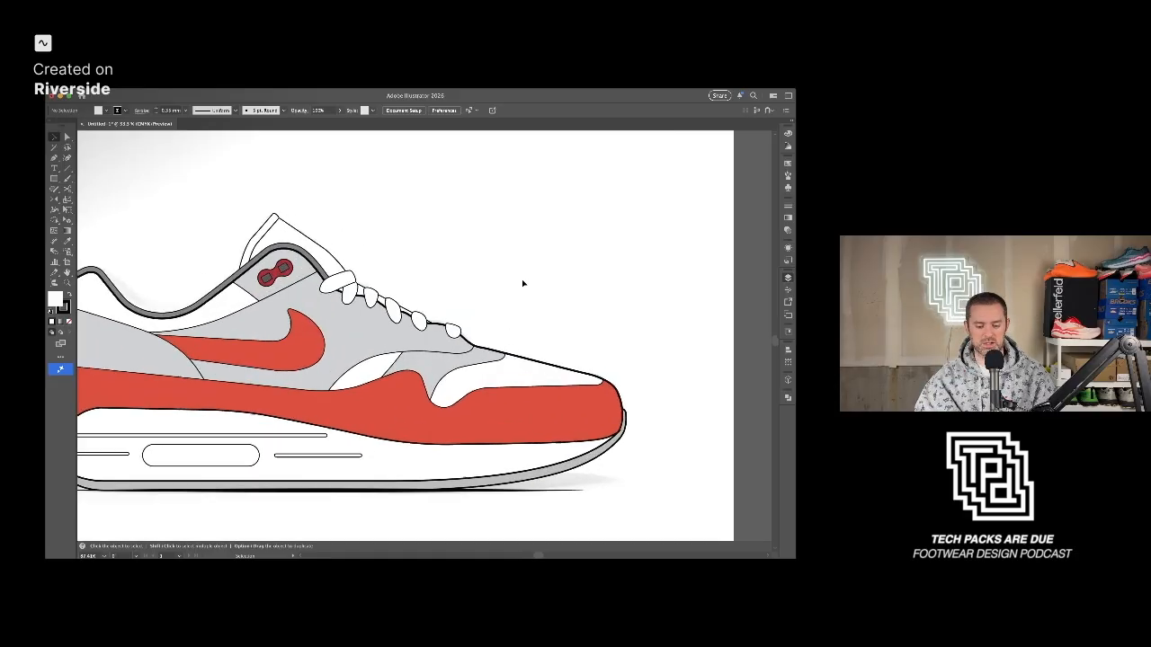
left_click(347, 292)
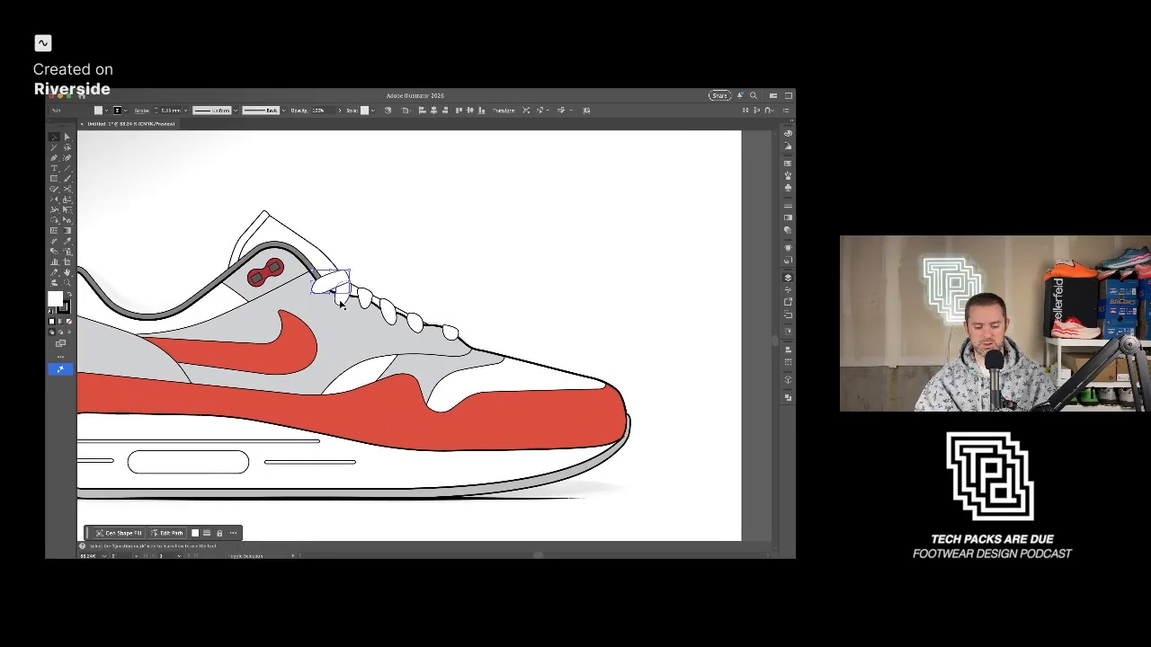
left_click(342, 298, "shift")
left_click(366, 301, "shift")
left_click(389, 313, "shift")
left_click(415, 322, "shift")
left_click(452, 333, "shift")
key("a")
key("super+g")
left_click(469, 293)
Fill the lace group with the same red as the swoosh.
left_click(337, 282)
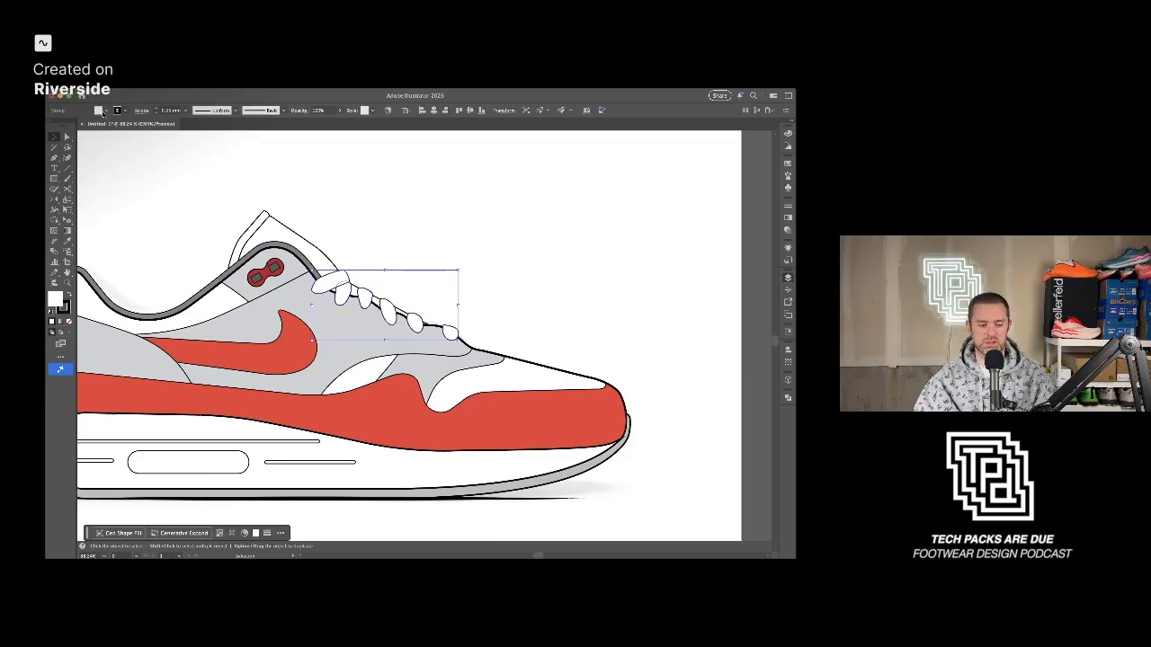
left_click(119, 172)
left_click(387, 191)
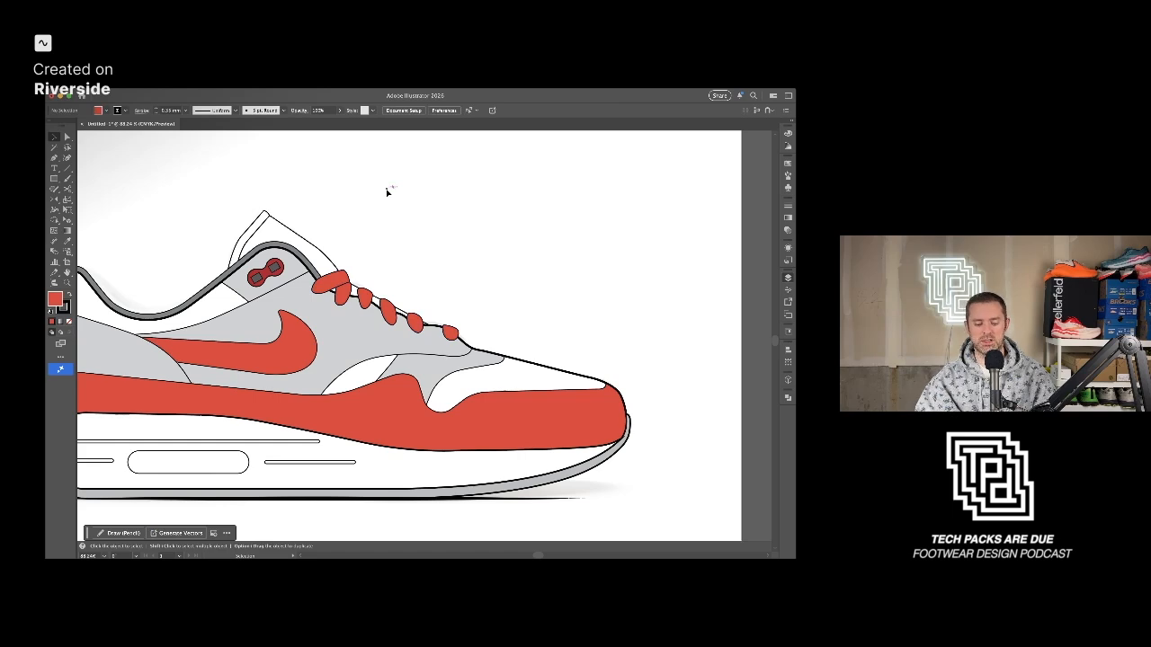
Compare the finished drawing with the faded reference photo by hiding and showing the shoe artwork.
scroll(387, 191, "down", 3)
left_click_drag(356, 170, 410, 189)
scroll(413, 189, "up", 1)
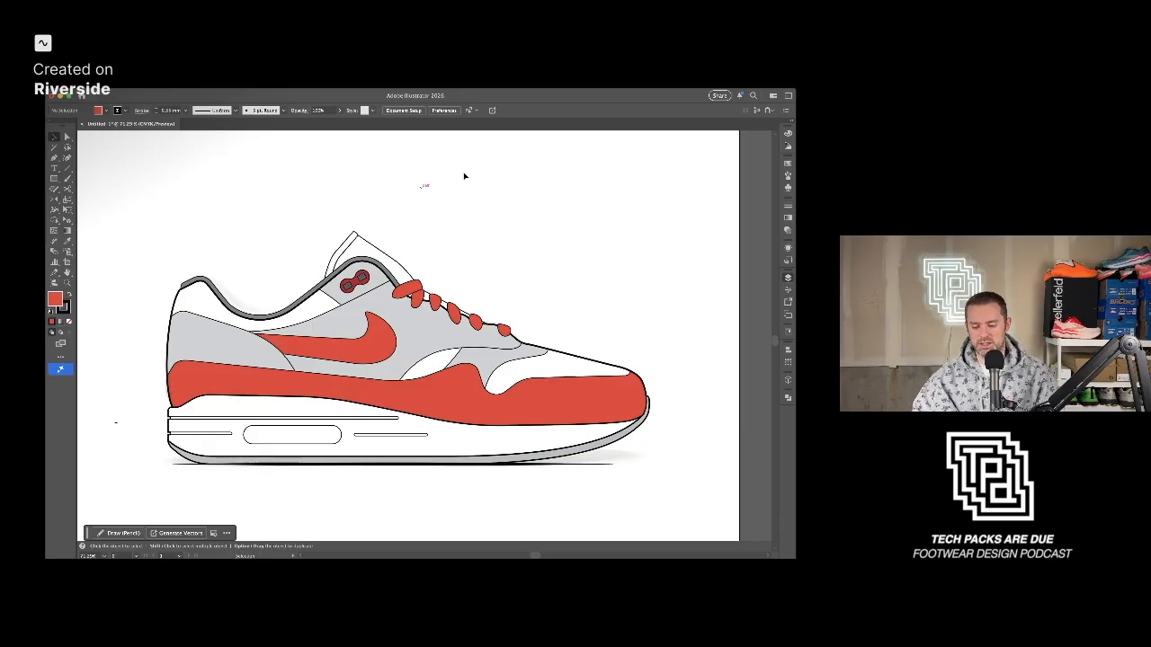
scroll(652, 349, "down", 1)
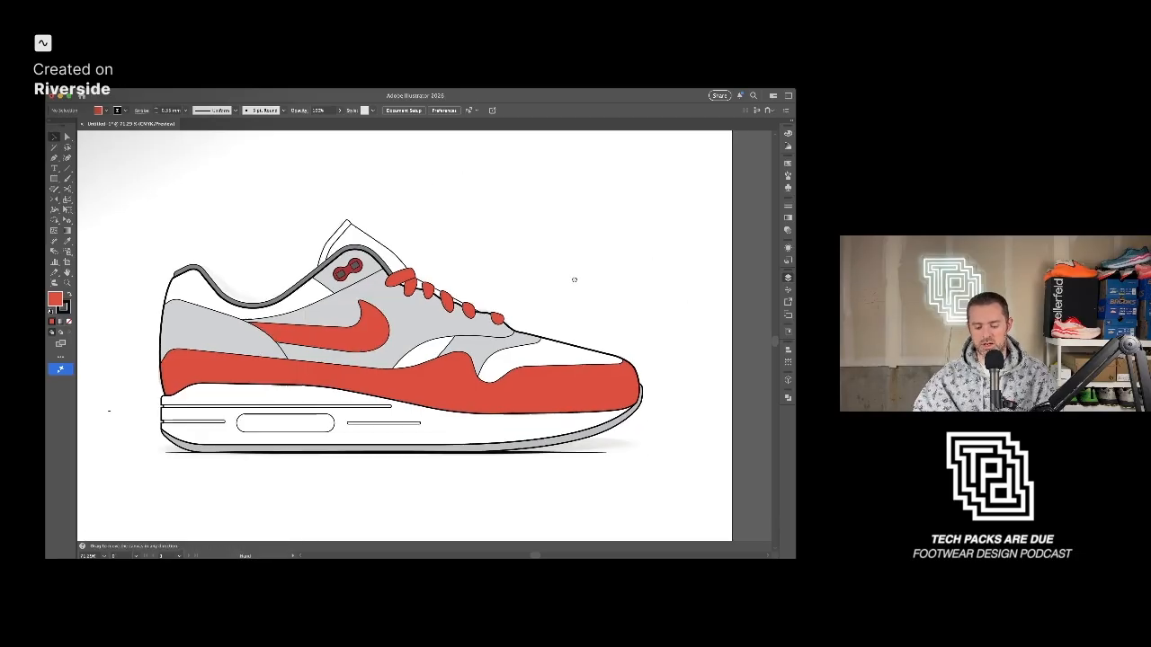
left_click(681, 315)
left_click(680, 316)
left_click(681, 315)
left_click(681, 315)
left_click(681, 315)
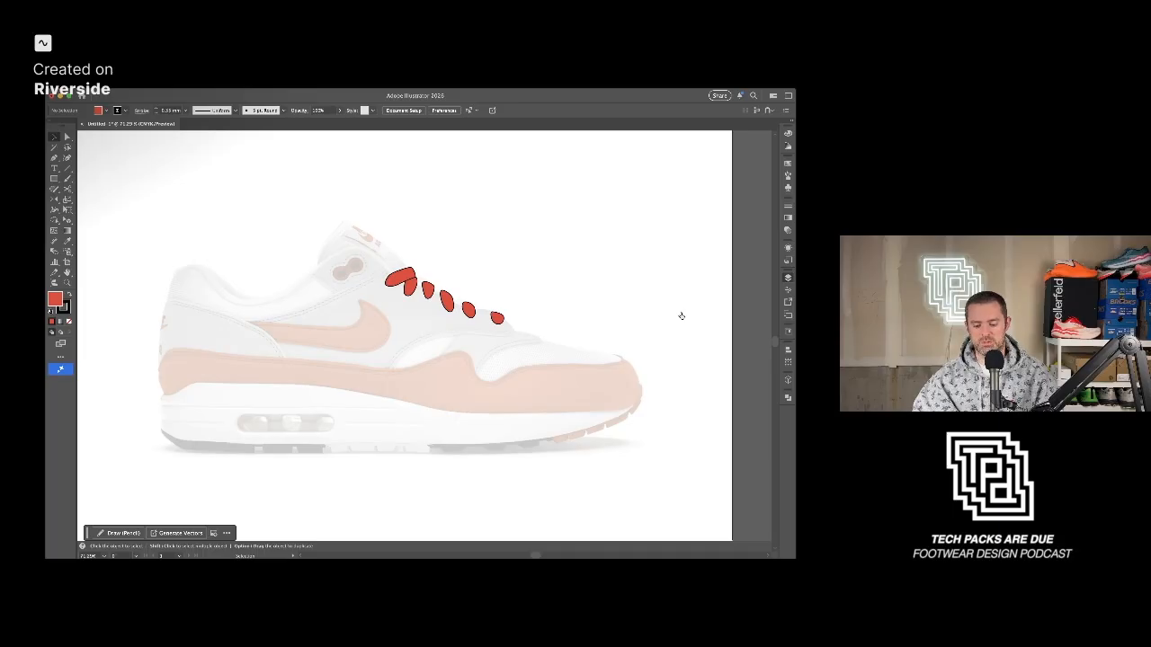
left_click(680, 316)
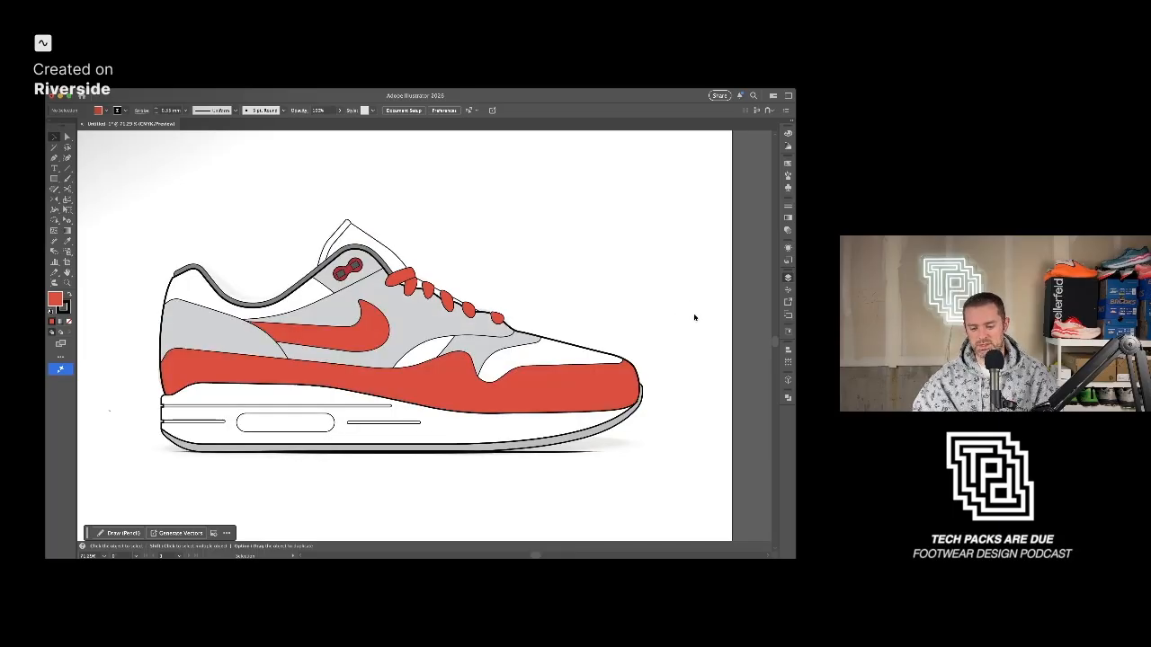
Offset the outline of the grey panel around the swoosh inward and cut the inset path at its corners with the Scissors tool.
left_click(420, 321)
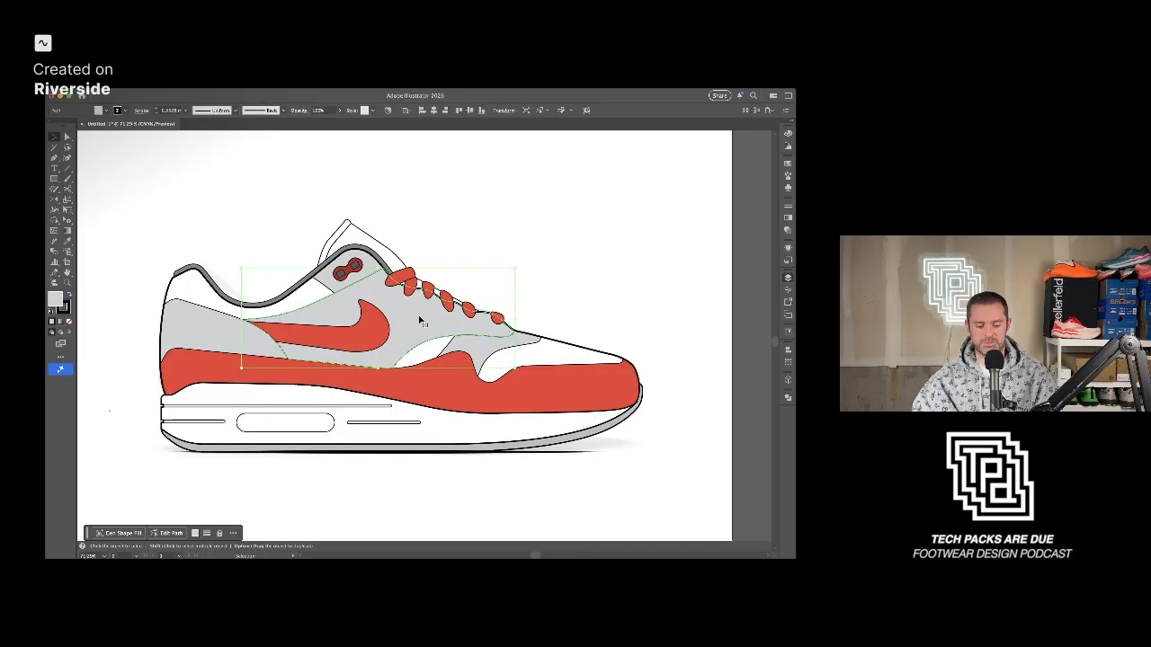
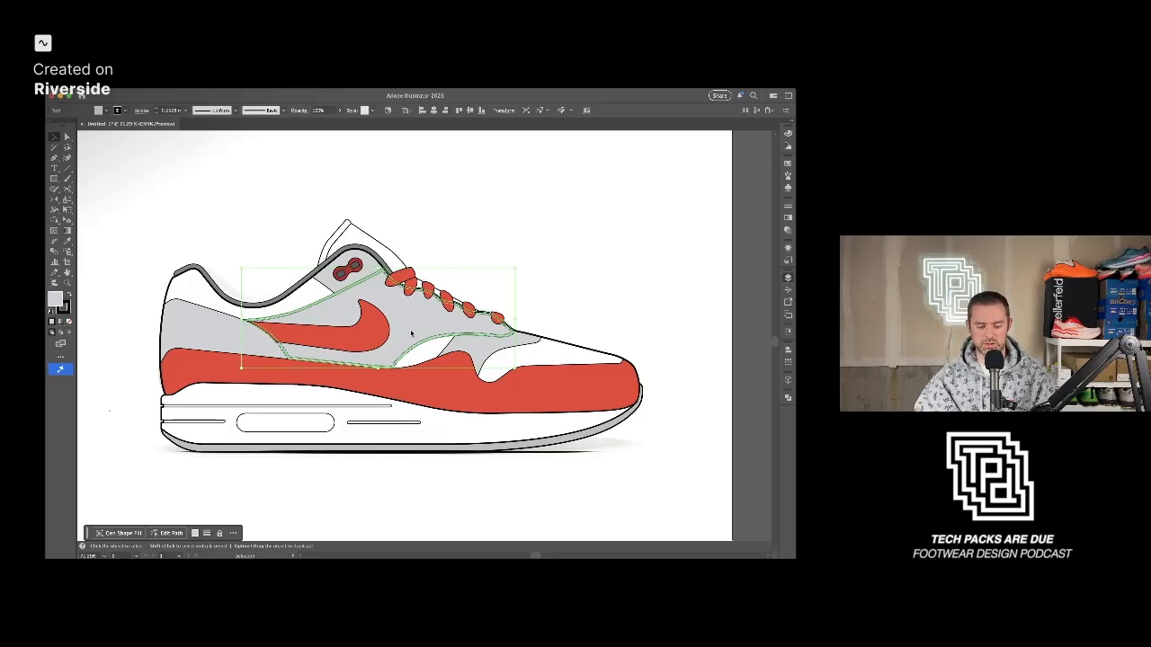
key("c")
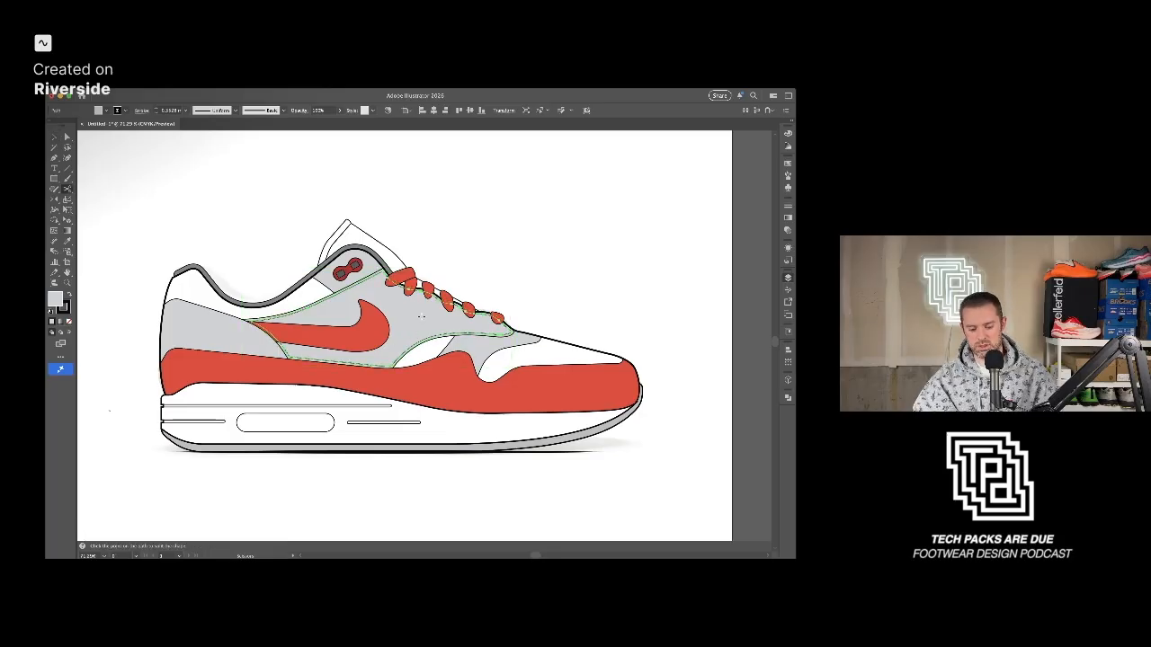
scroll(391, 275, "up", 8)
left_click(367, 263)
left_click_drag(123, 393, 411, 312)
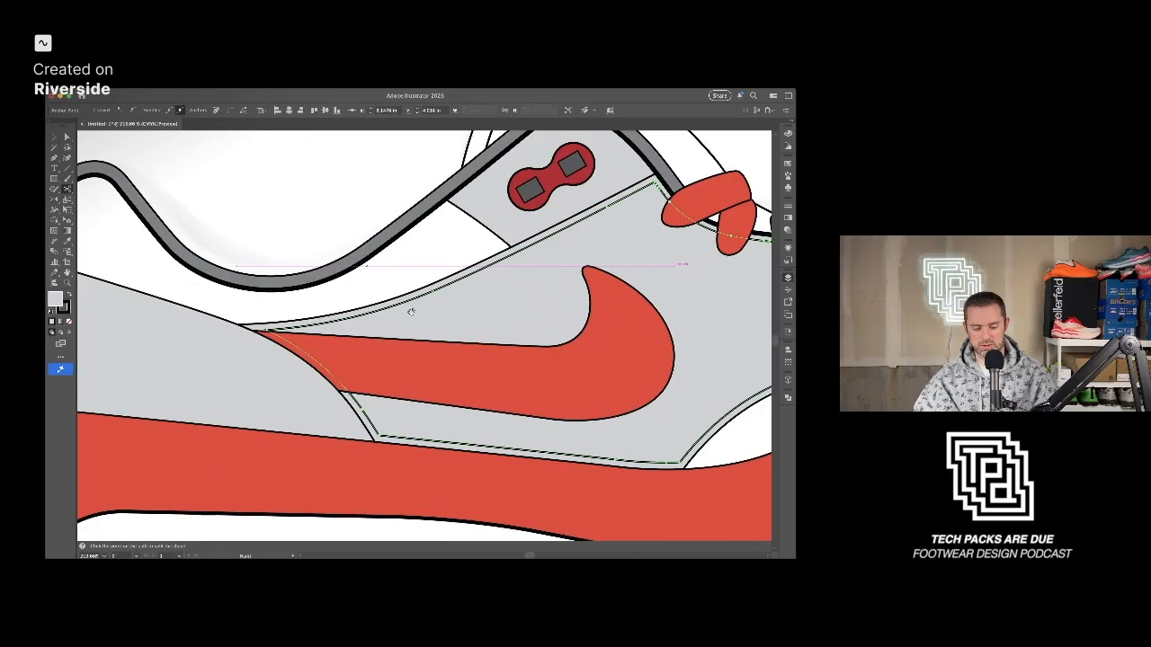
left_click_drag(454, 437, 83, 339)
left_click(309, 366)
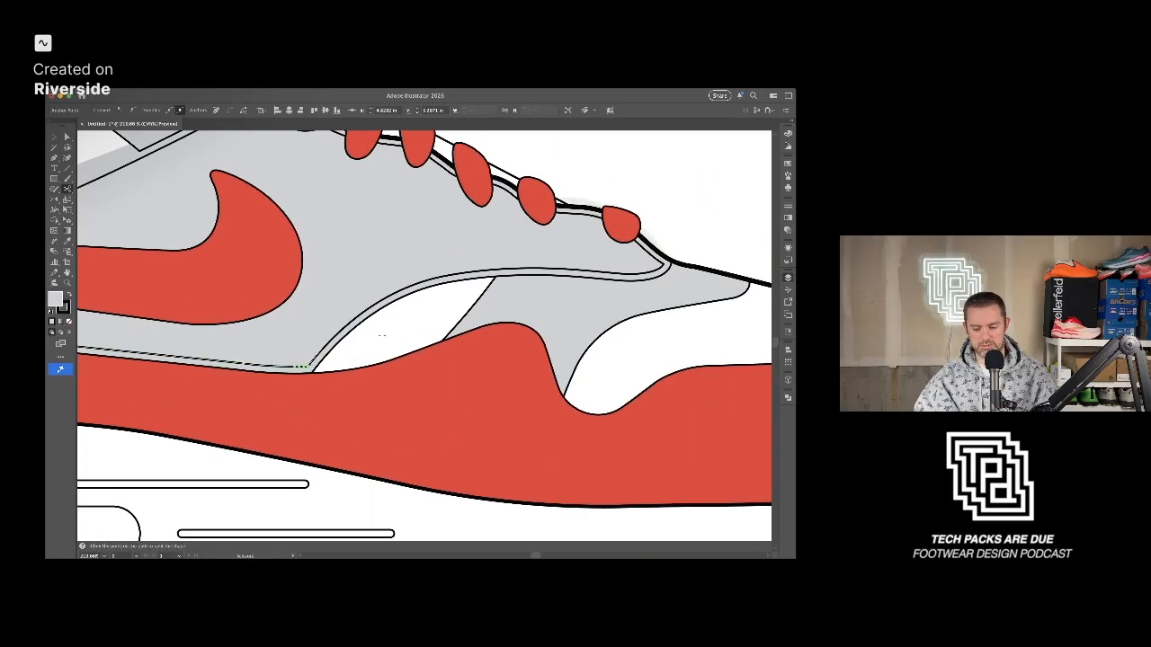
left_click(664, 265)
scroll(658, 269, "down", 4)
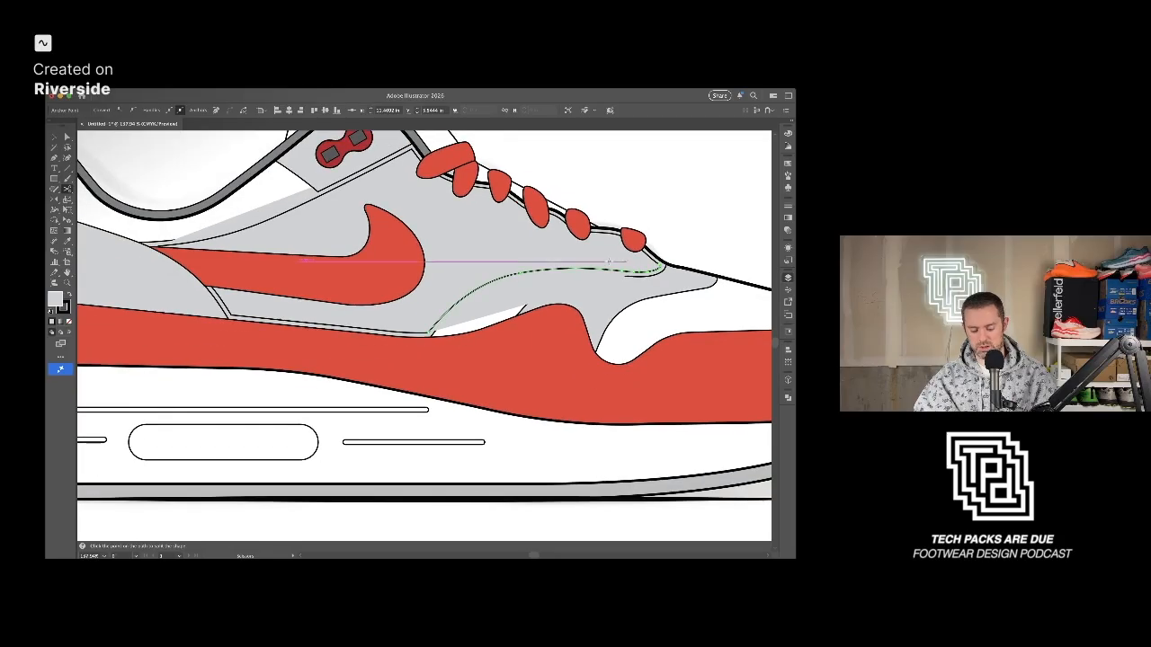
Delete the segments of the inset path that run along the laces and along the red mudguard.
key("v")
left_click(621, 237)
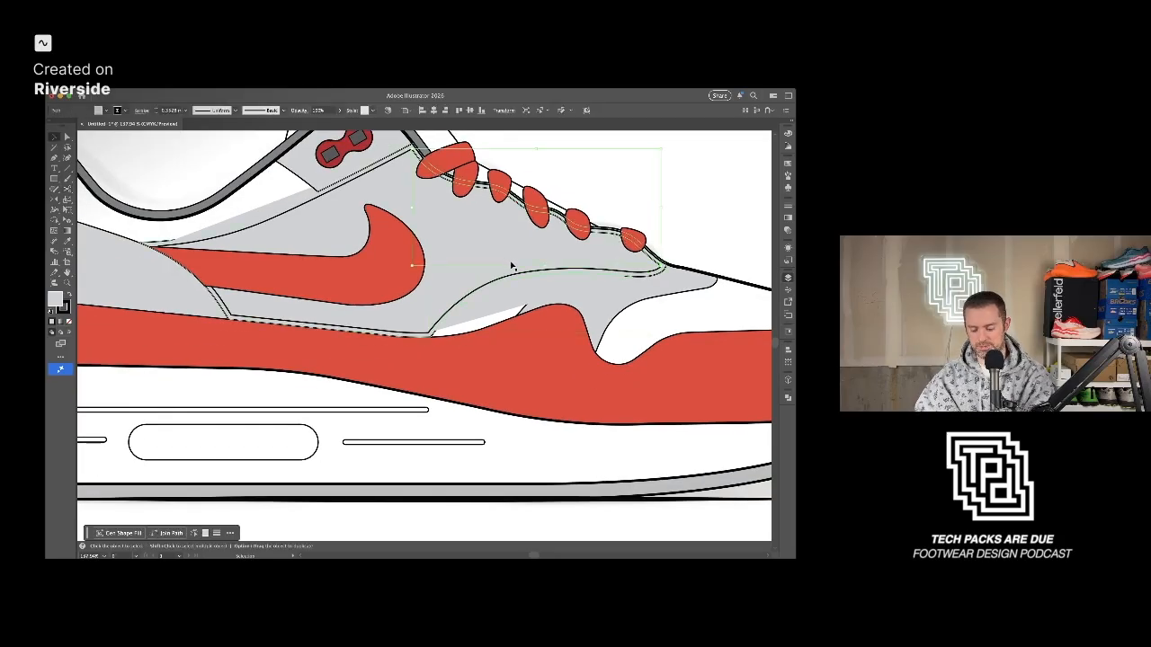
key("Delete")
left_click(370, 333)
key("Delete")
Select the two remaining inset lines on the swoosh panel together and remove their fill.
scroll(416, 237, "down", 3)
left_click(371, 207)
left_click(489, 268, "shift")
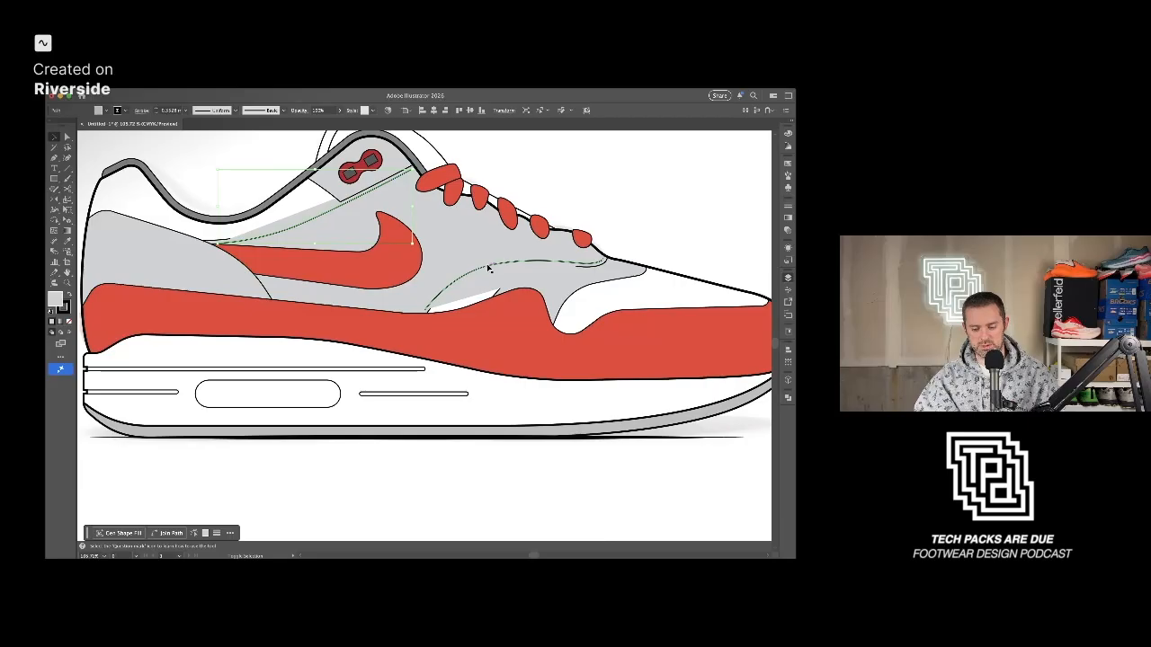
key("ctrl+g")
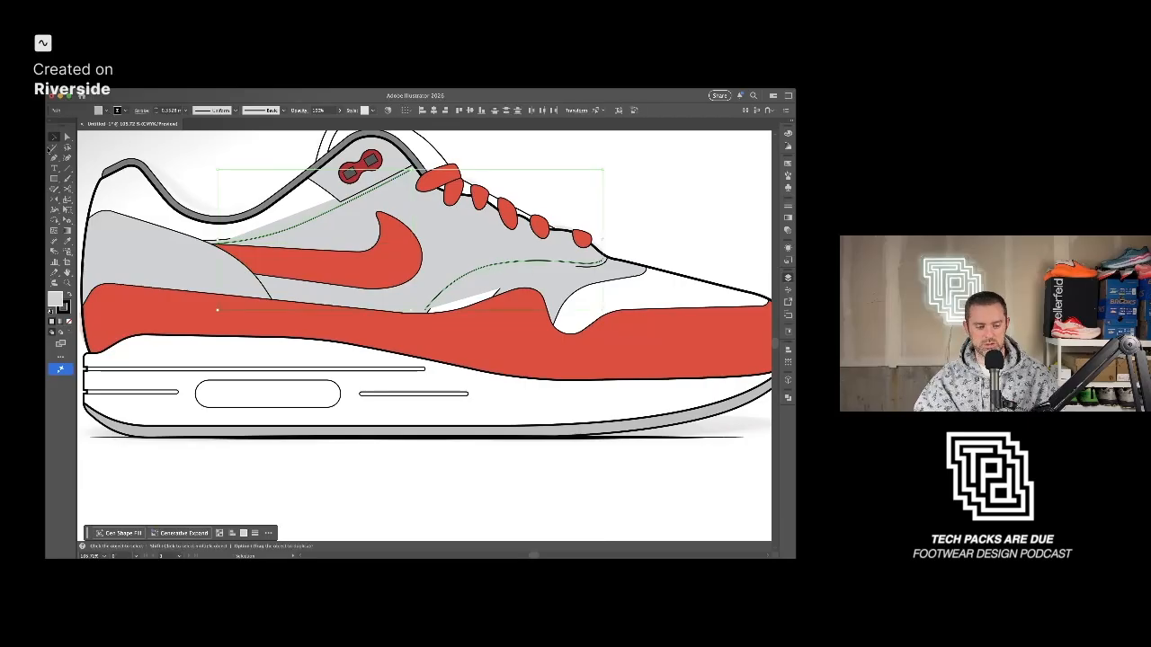
key("slash")
left_click(236, 153)
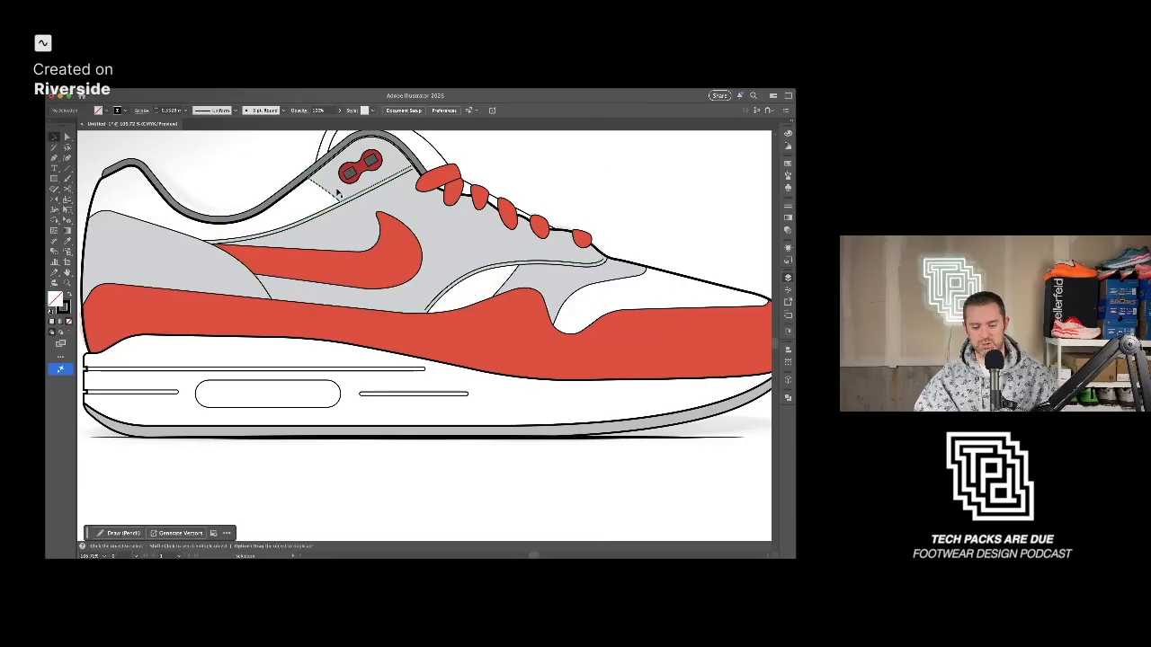
Give both inset lines on the swoosh panel a dashed stroke so they read as stitching.
left_click(343, 204)
left_click(495, 267)
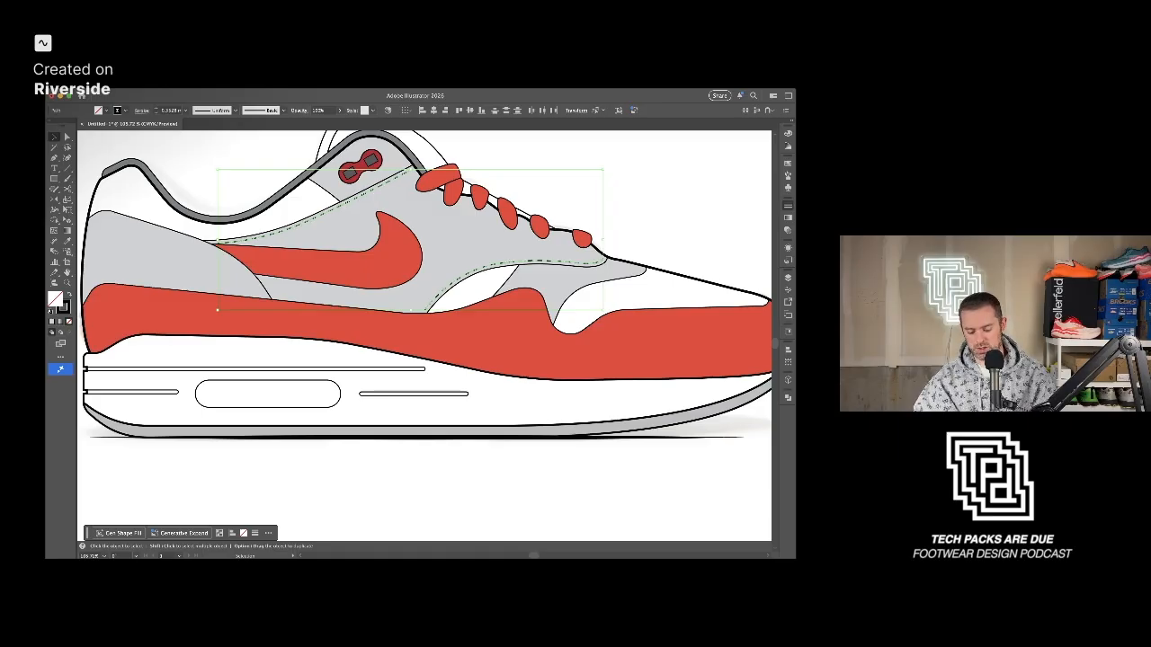
left_click(496, 317)
Offset the two dashed lines on the swoosh panel to make double rows of stitching.
key("ctrl+0")
left_click_drag(569, 191, 497, 196)
left_click(451, 269)
left_click(300, 225)
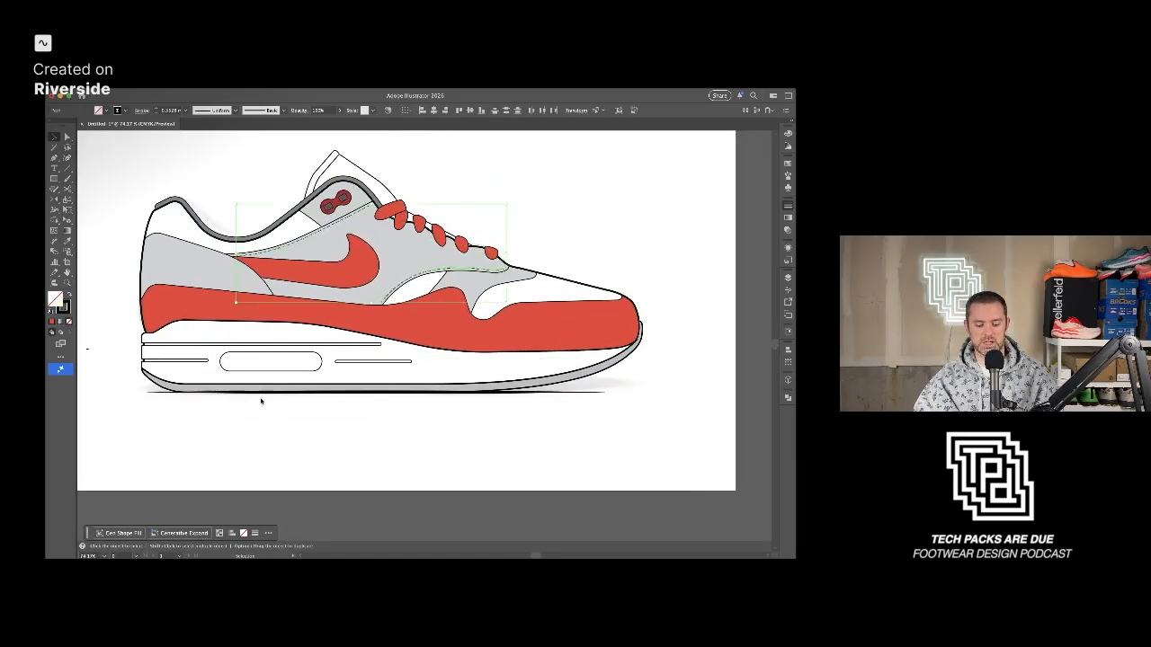
key("super+shift+bracketright")
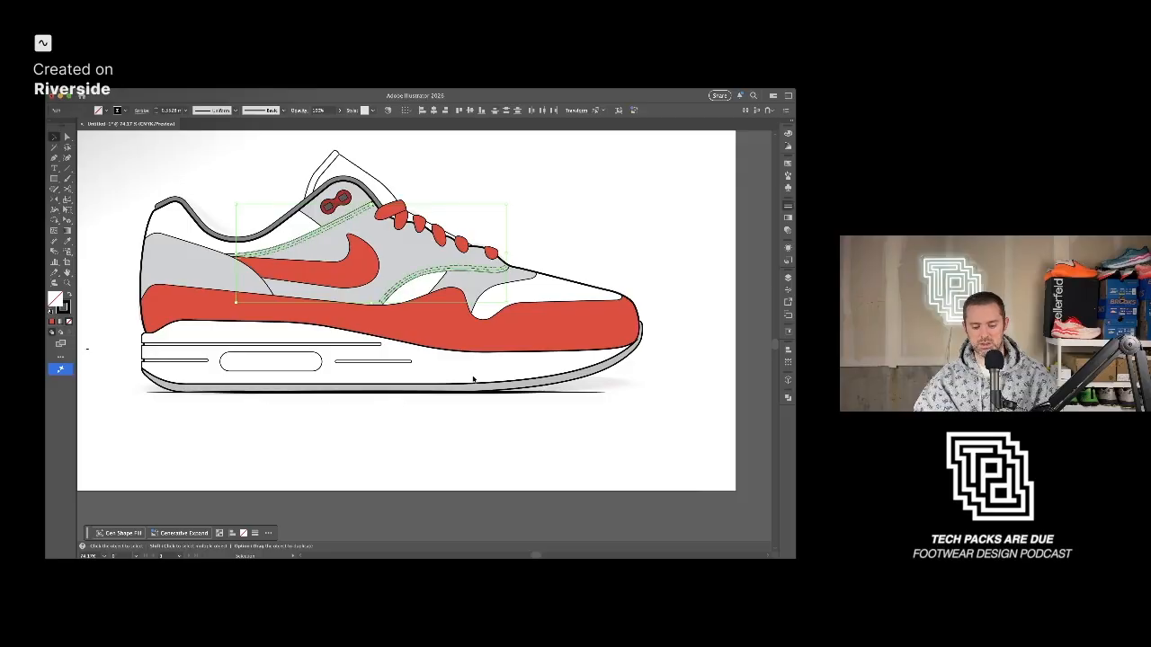
left_click(497, 419)
mouse_move(459, 430)
left_mouse_down()
mouse_move(483, 438)
mouse_move(455, 430)
left_mouse_up()
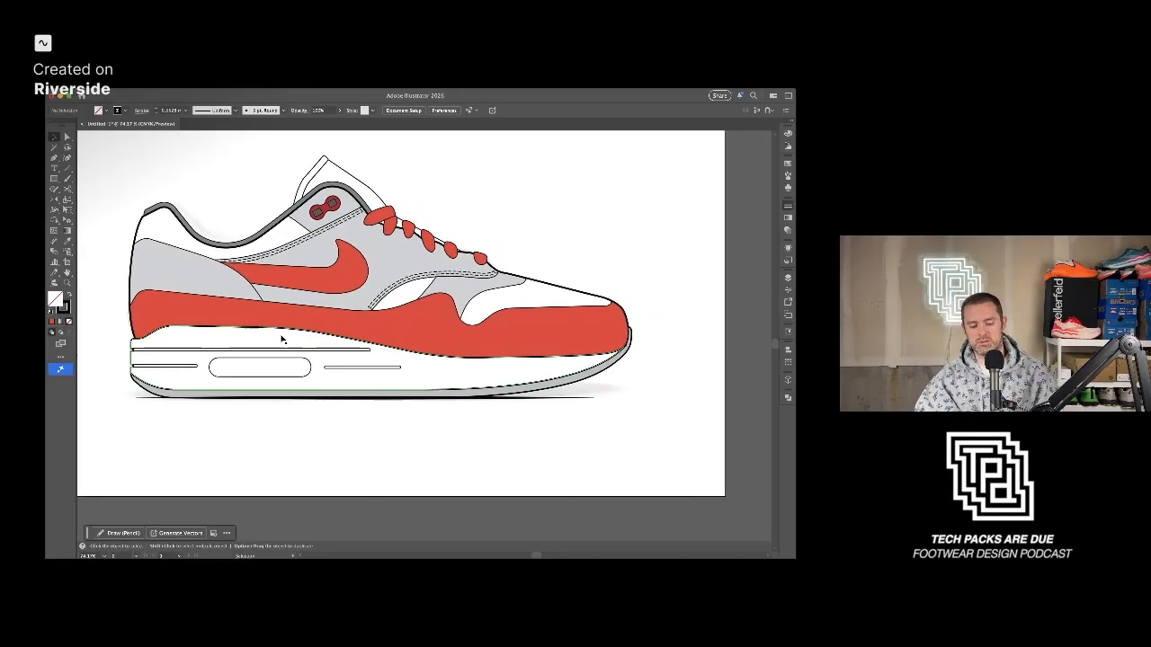
Offset the grey heel panel's outline inward and cut the inset path at its upper heel corner and lower forward corner.
left_click(191, 266)
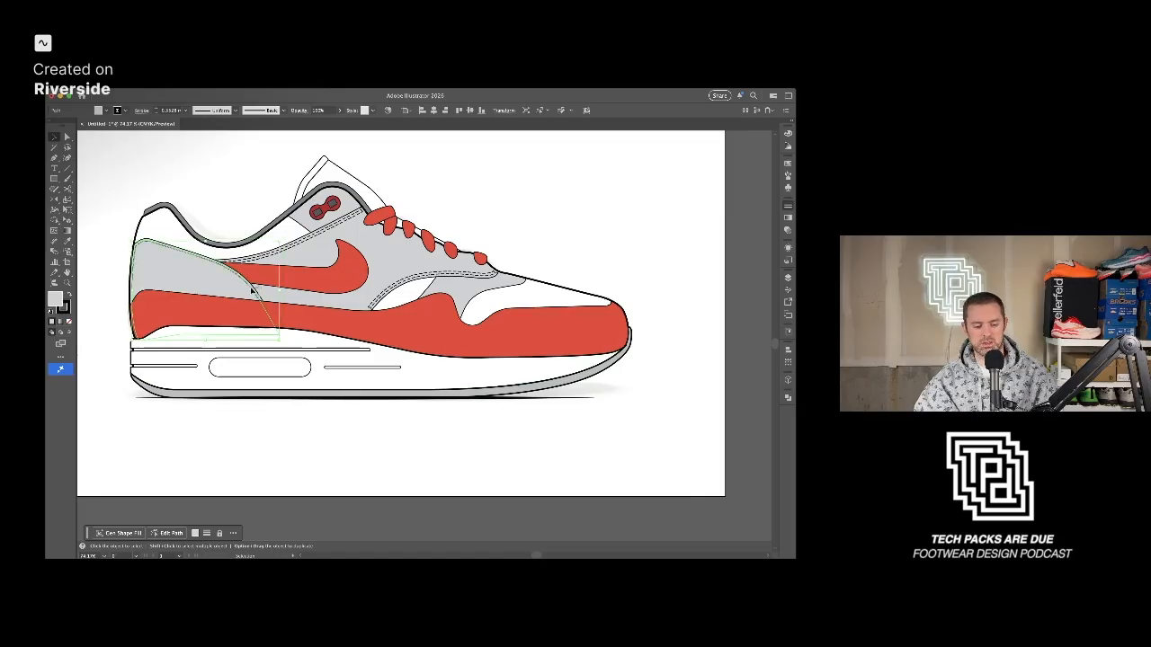
scroll(141, 257, "up", 6)
key("c")
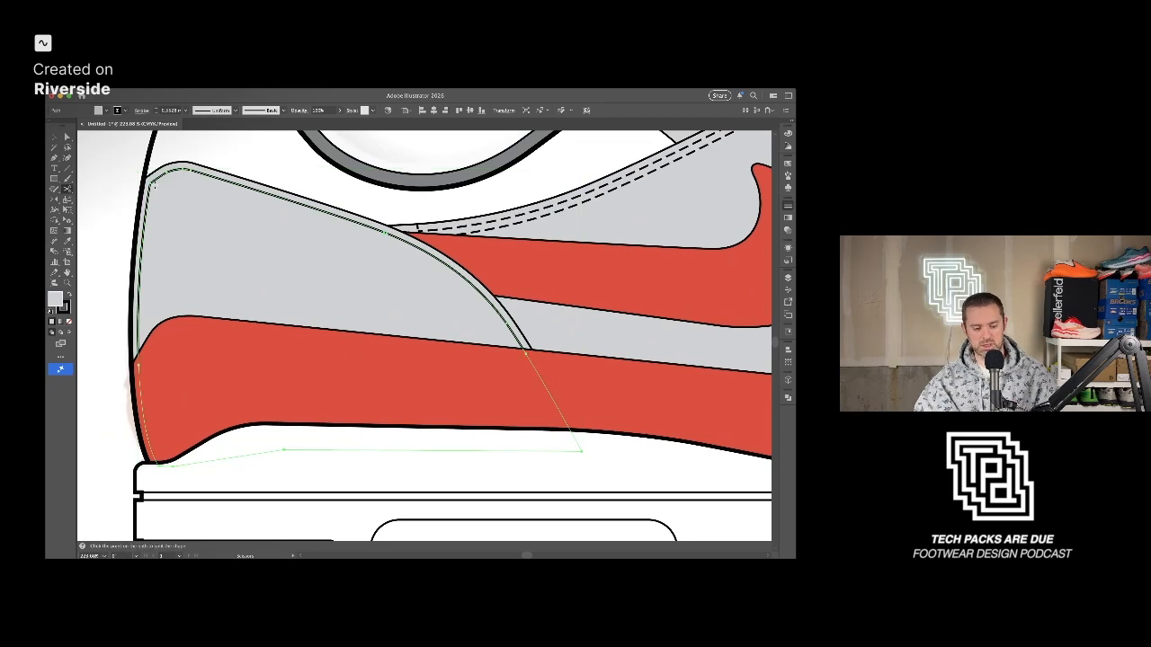
left_click(151, 185)
left_click_drag(497, 384, 426, 329)
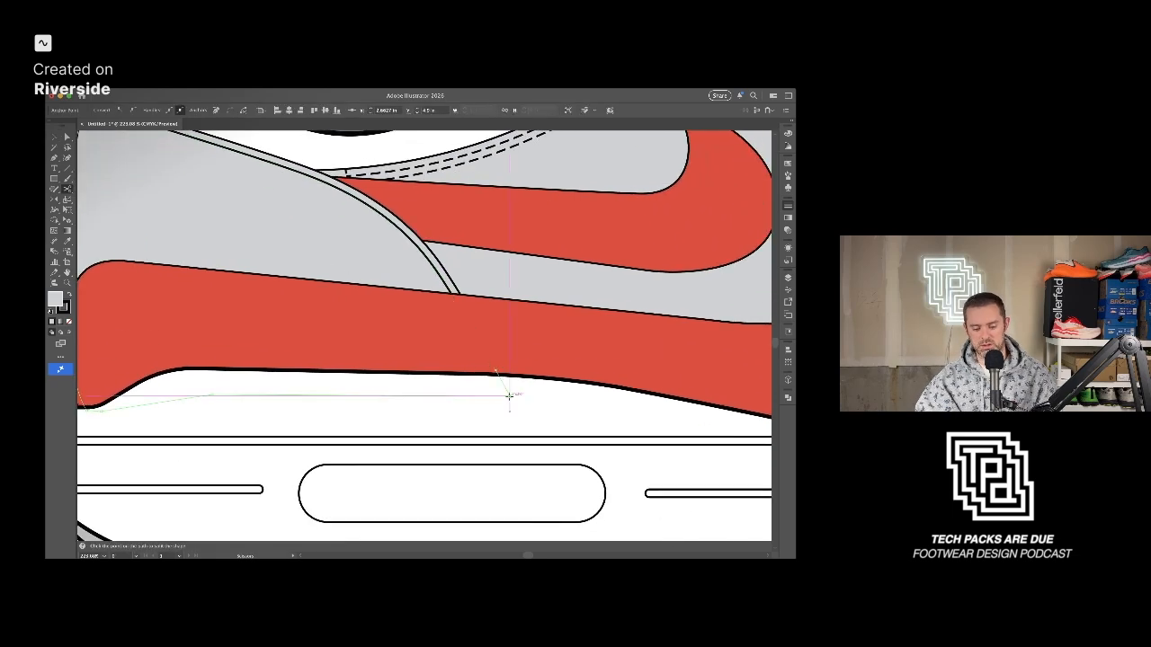
scroll(508, 398, "down", 5)
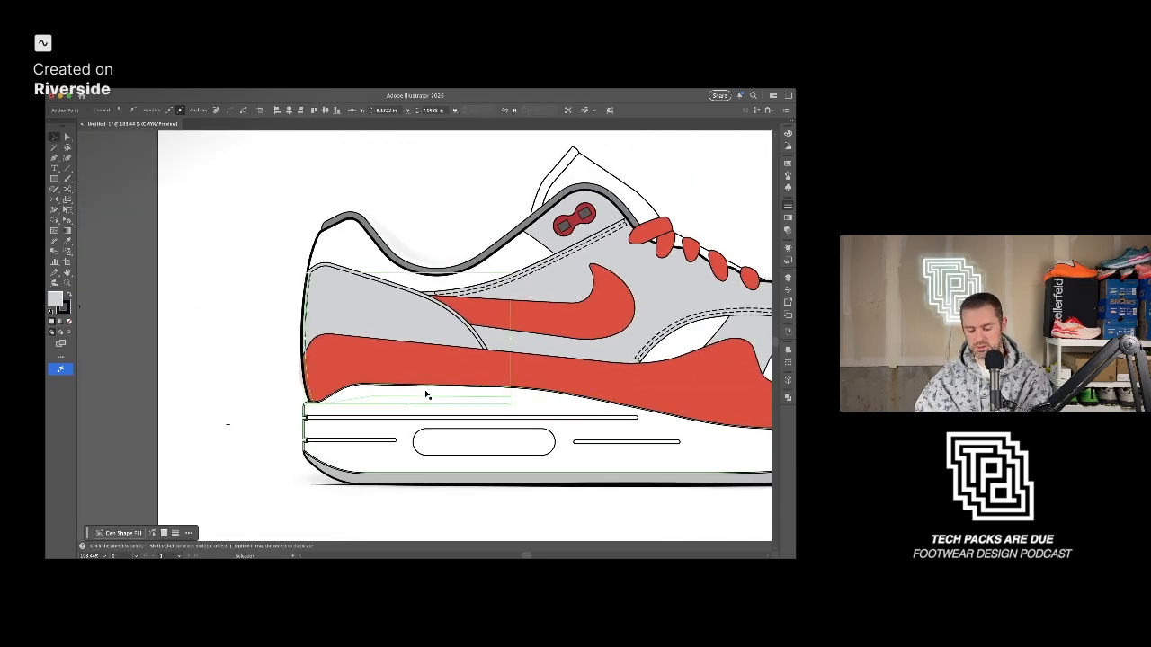
Discard the heel-side and lower part of the heel panel's inset path and remove the fill from the remaining curve.
key("v")
left_click(366, 282)
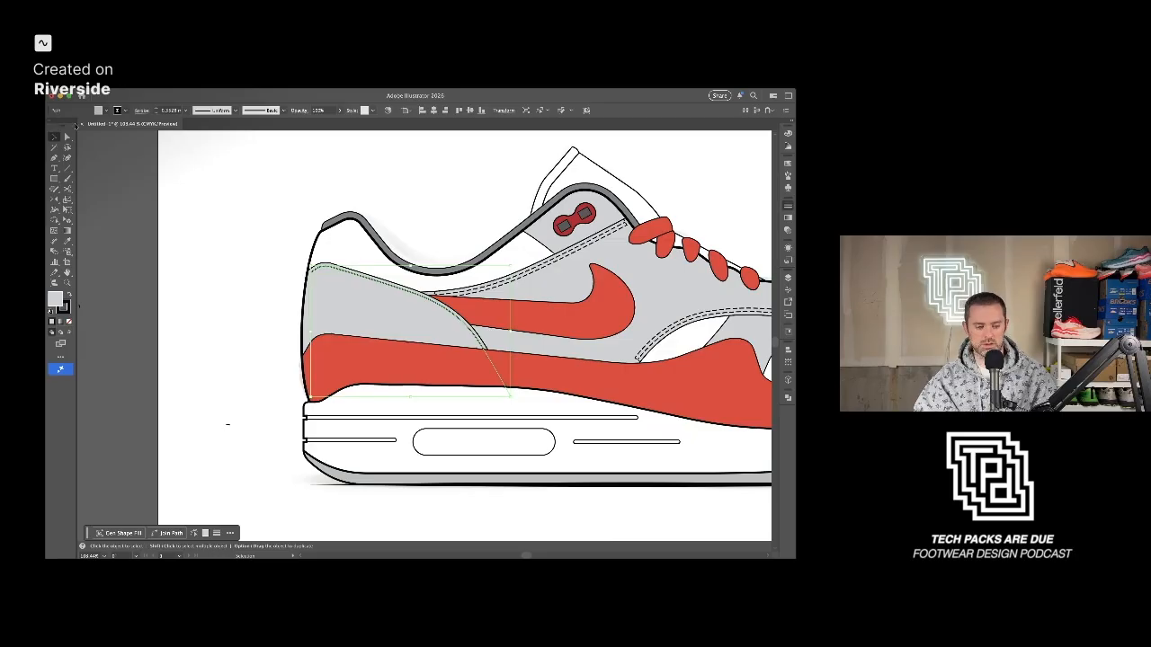
key("slash")
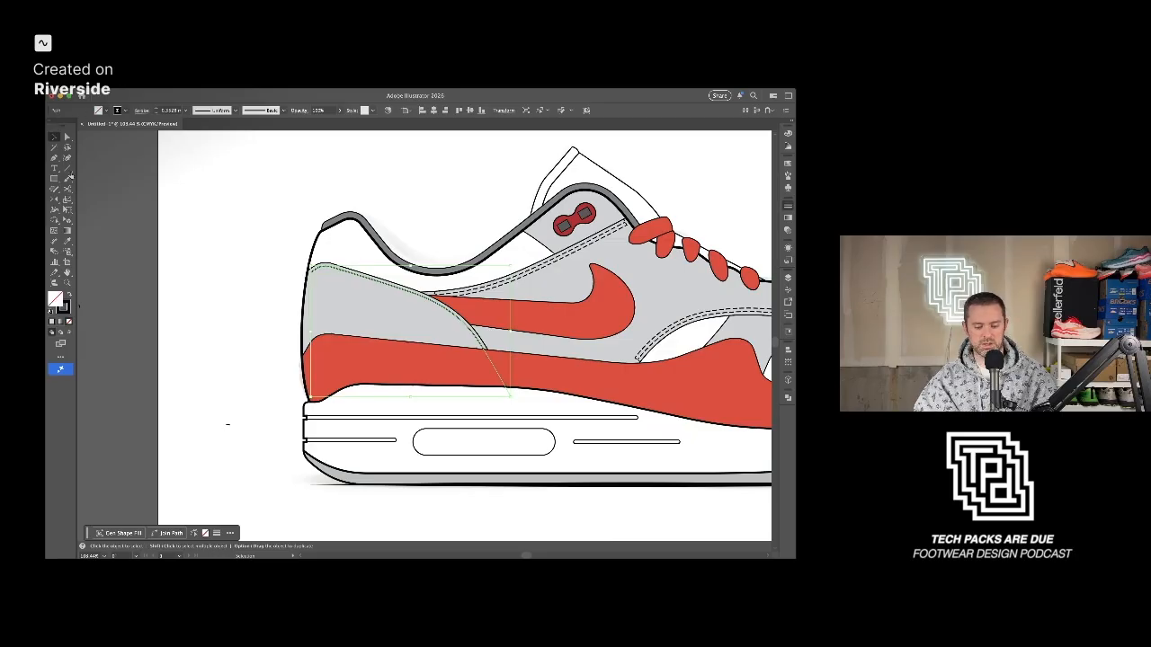
left_click(234, 200)
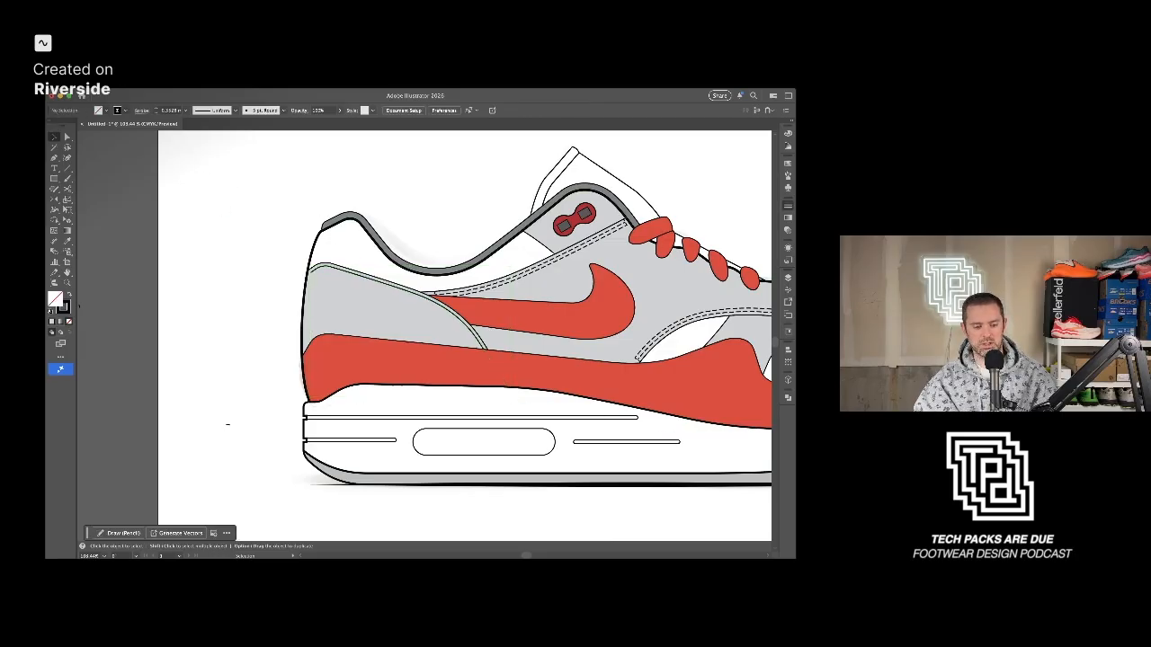
Offset the heel panel's inset curve to create parallel lines on both sides of it.
left_click(361, 275)
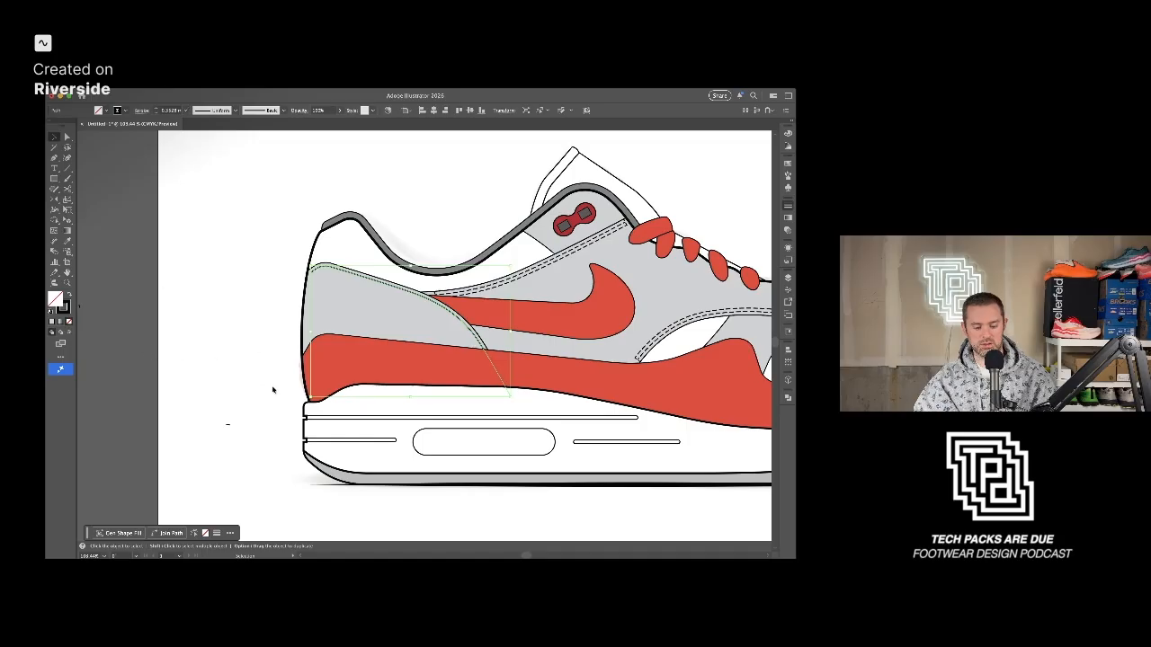
key("super+shift+bracketright")
left_click(458, 352)
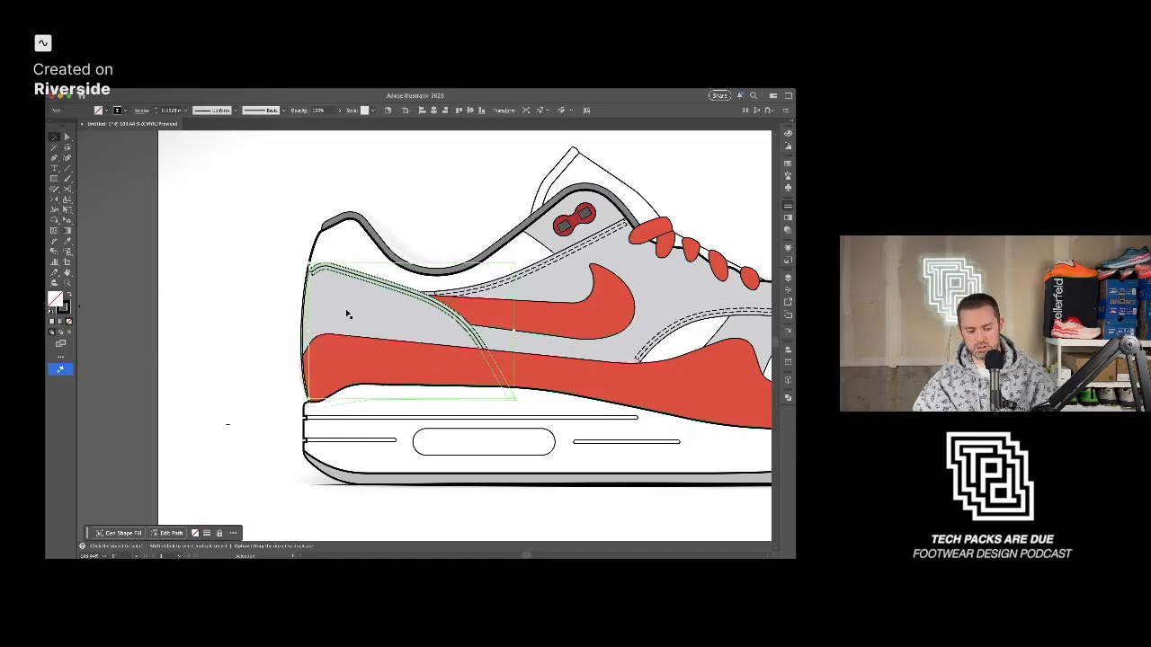
Cut the heel panel's offset outline open at its ends and remove the centre curve so only two parallel lines remain.
key("c")
scroll(325, 277, "up", 5)
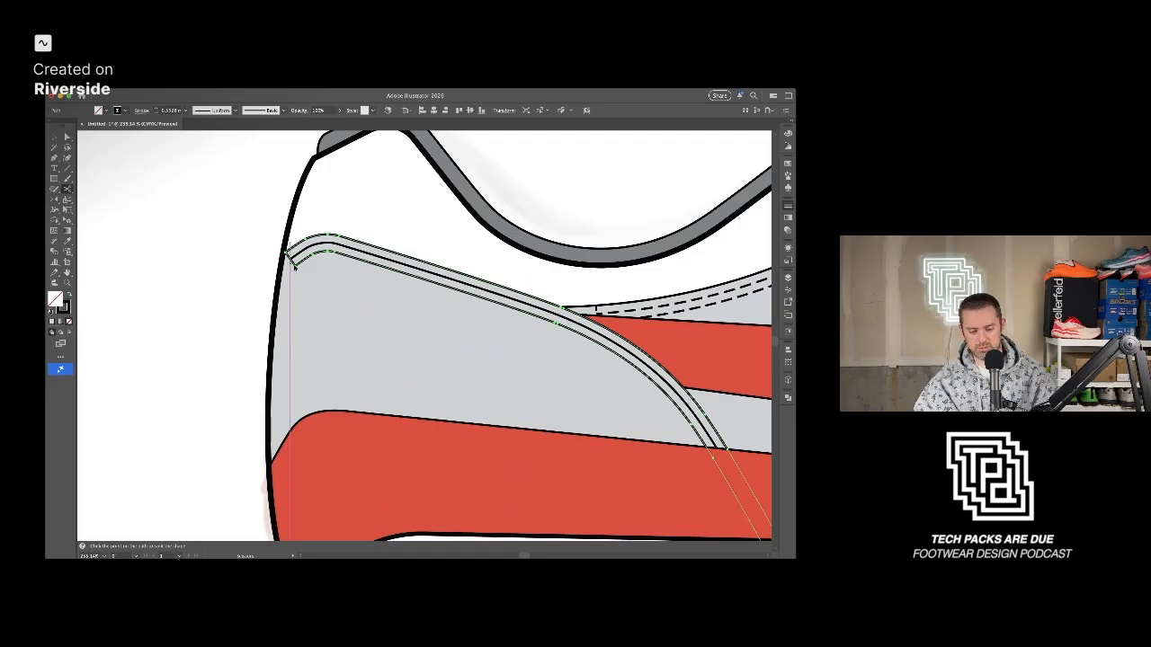
left_click(292, 264)
scroll(396, 322, "down", 2)
scroll(441, 331, "right", 4)
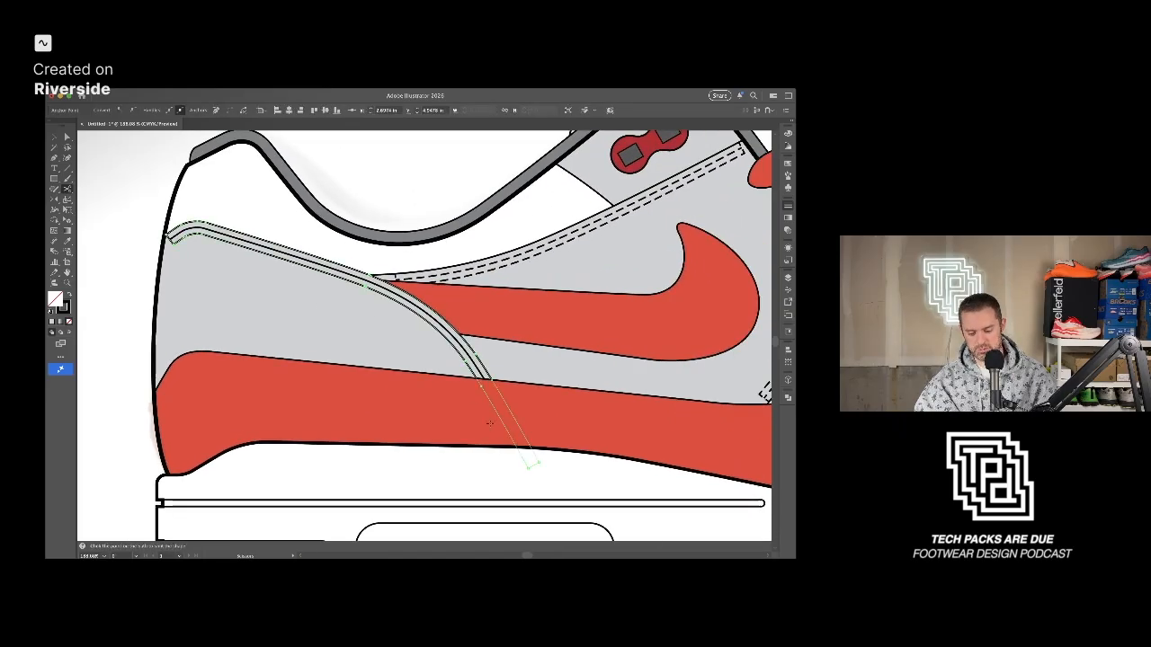
key("v")
left_click(269, 262)
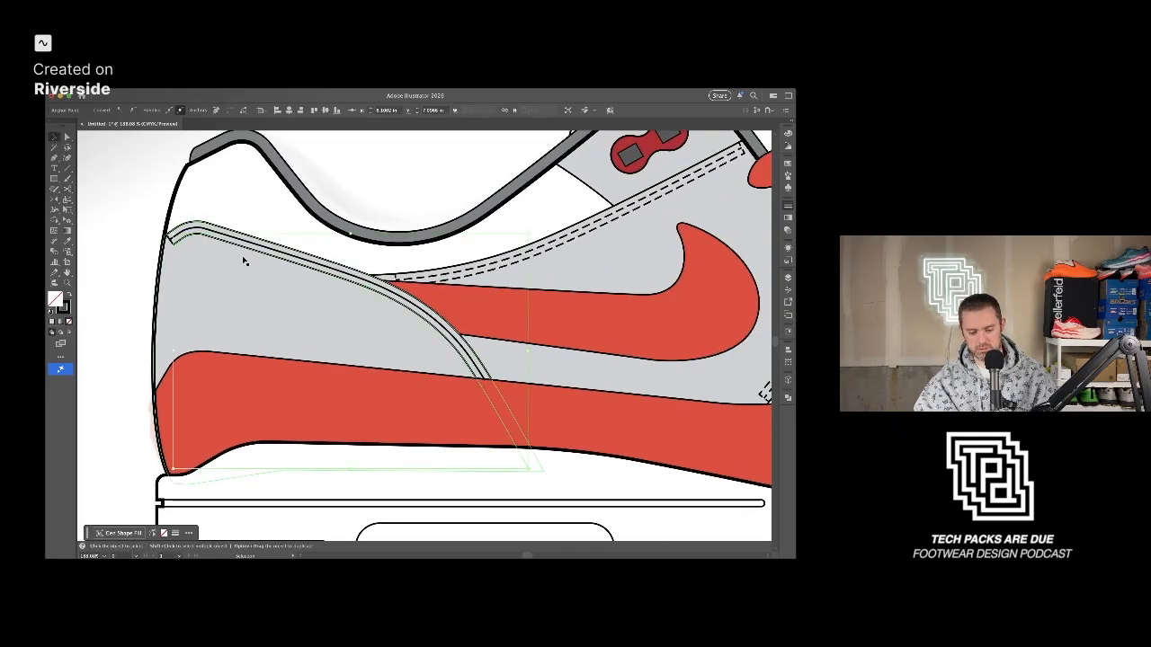
left_click(203, 228)
key("super+shift+a")
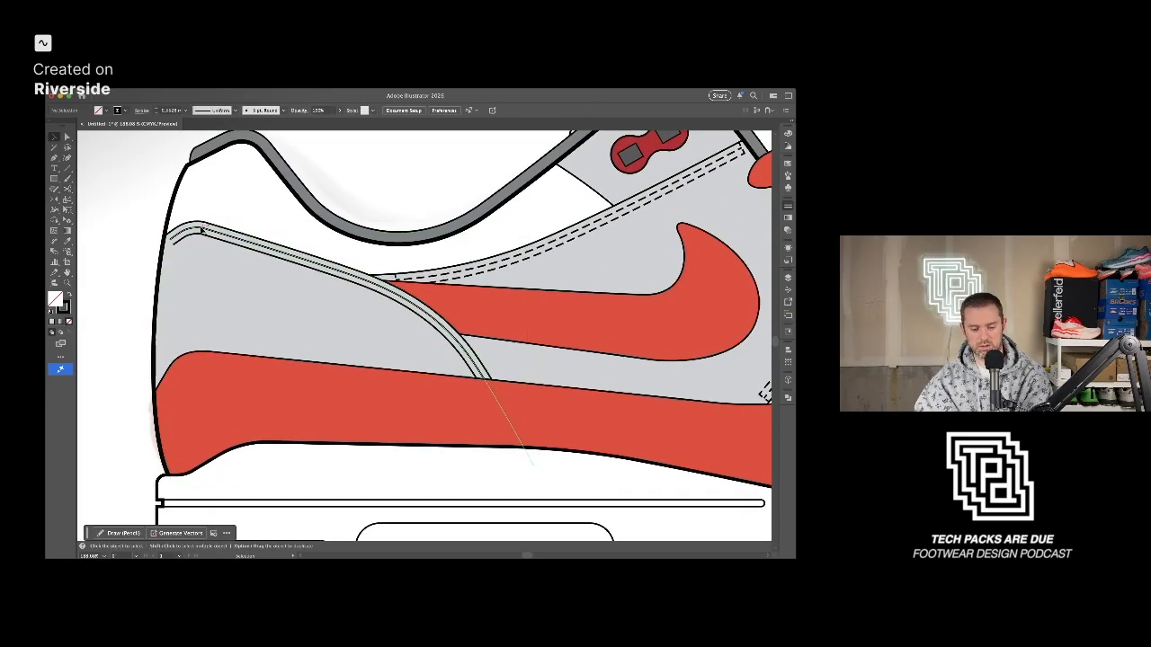
Copy the dashed stitching stroke from the swoosh panel onto both heel lines with the Eyedropper.
left_click(204, 241)
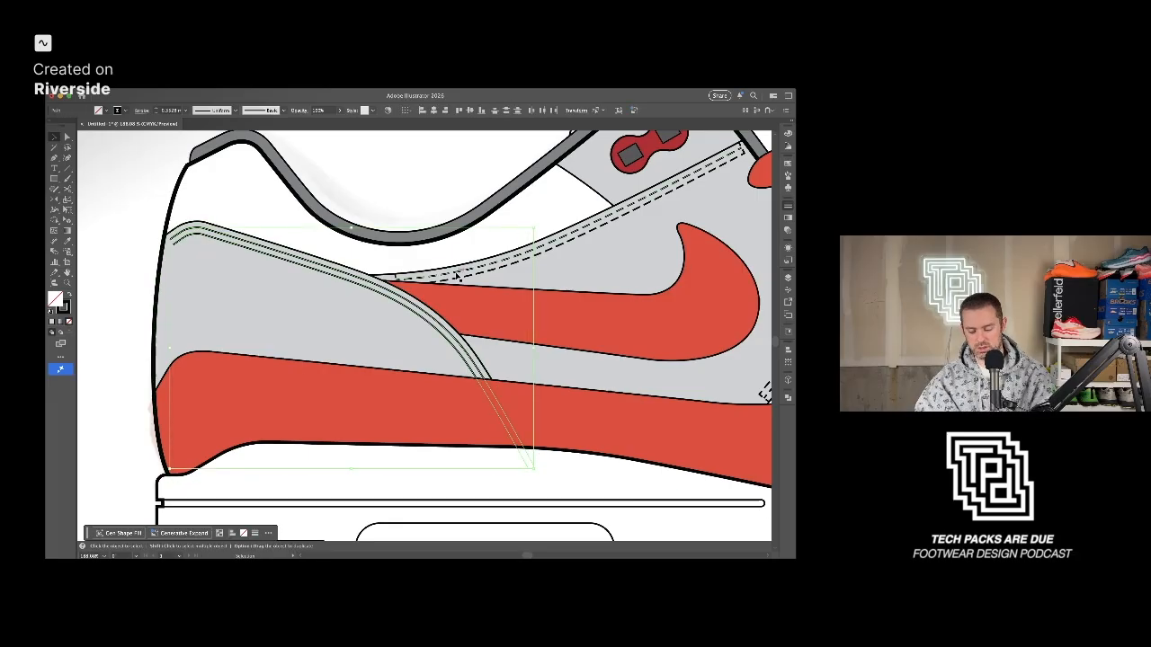
key("i")
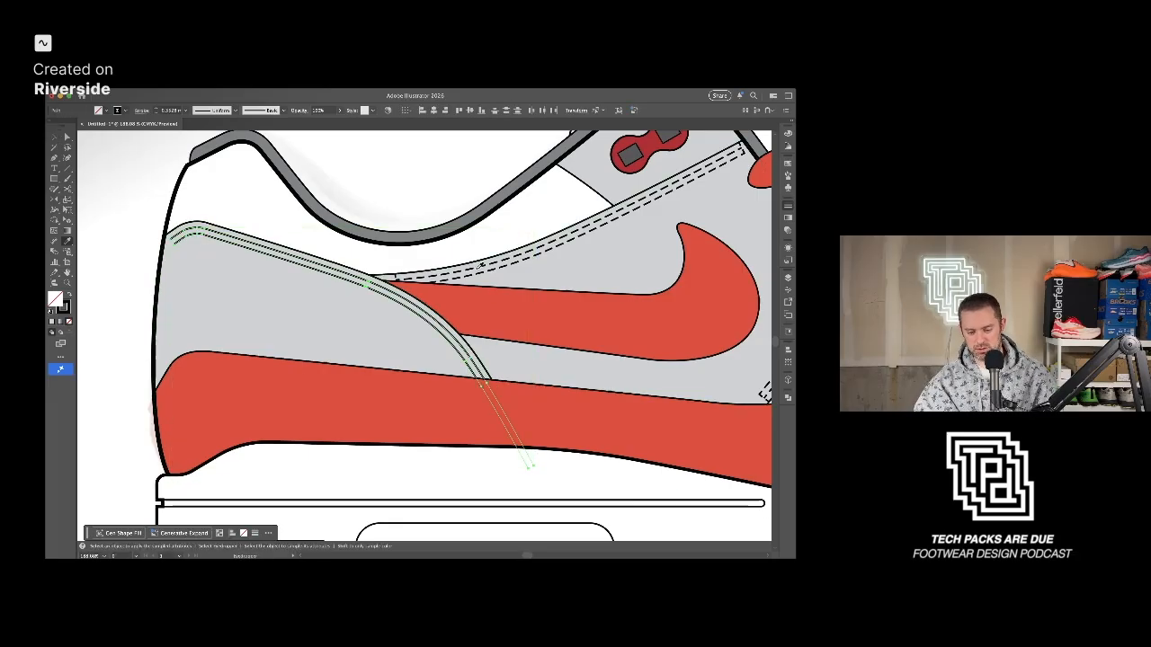
key("super+shift+a")
Stretch the heel-side ends of the heel panel's two dashed stitching lines to meet the shoe's back outline.
key("a")
scroll(170, 260, "up", 5)
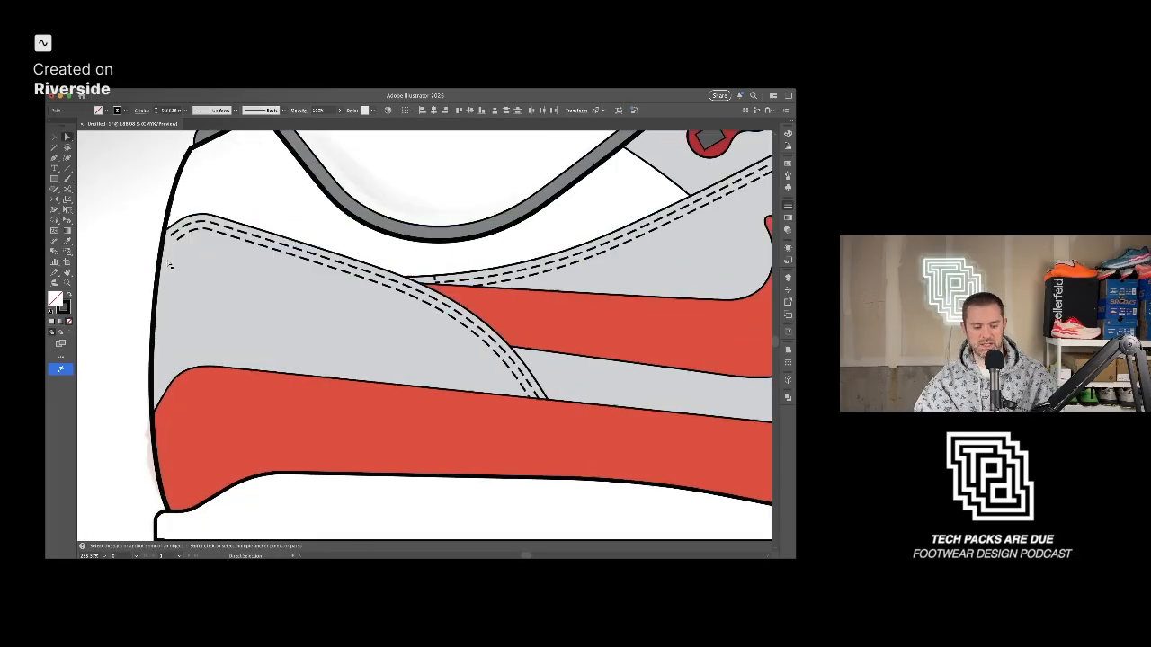
left_click(187, 221)
left_click_drag(184, 222, 163, 232)
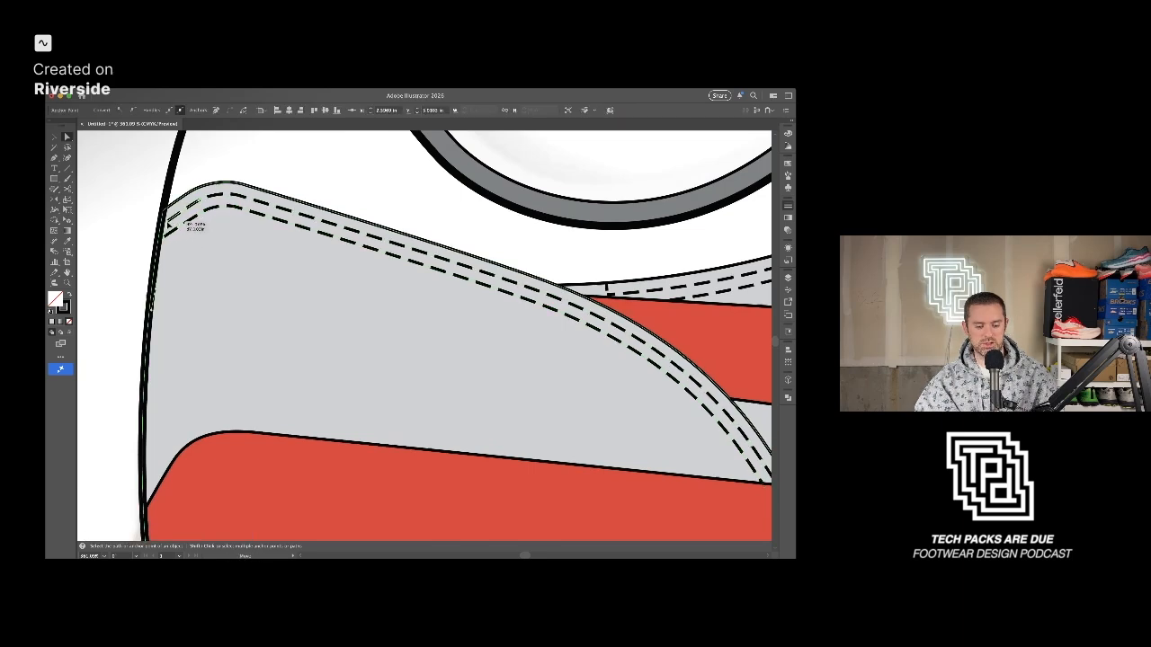
scroll(460, 363, "down", 5)
scroll(461, 363, "down", 5)
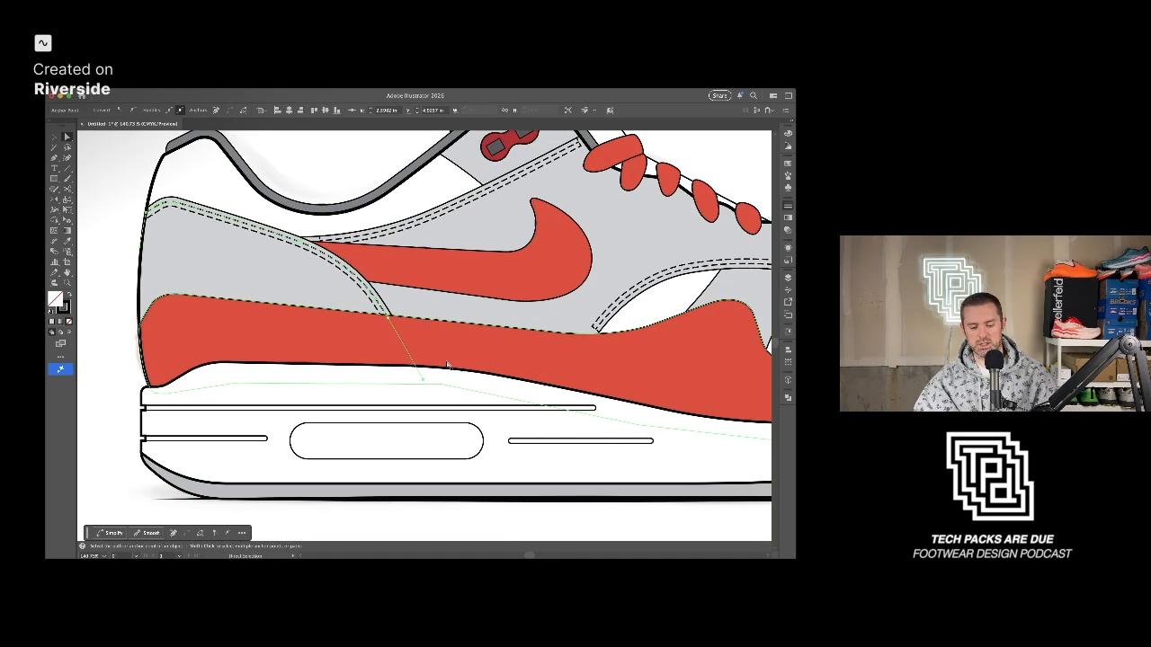
key("v")
scroll(568, 236, "up", 4)
left_click_drag(594, 334, 546, 343)
scroll(606, 377, "down", 4)
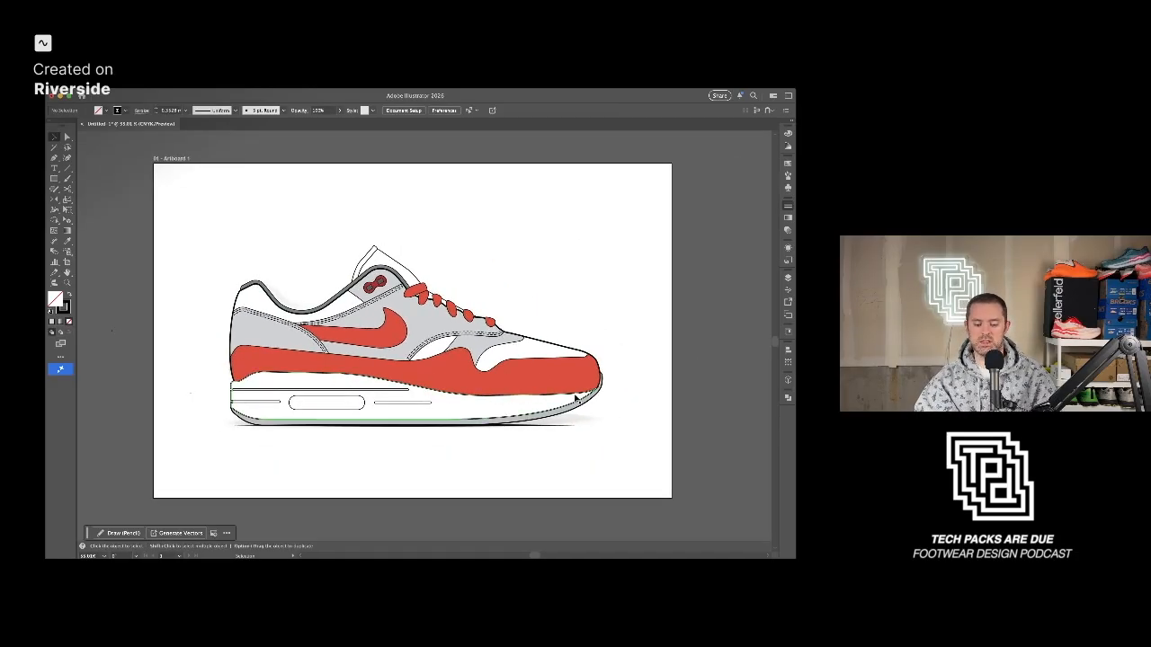
Fill the rounded air window in the midsole with light grey.
scroll(350, 400, "up", 2)
left_click(311, 398)
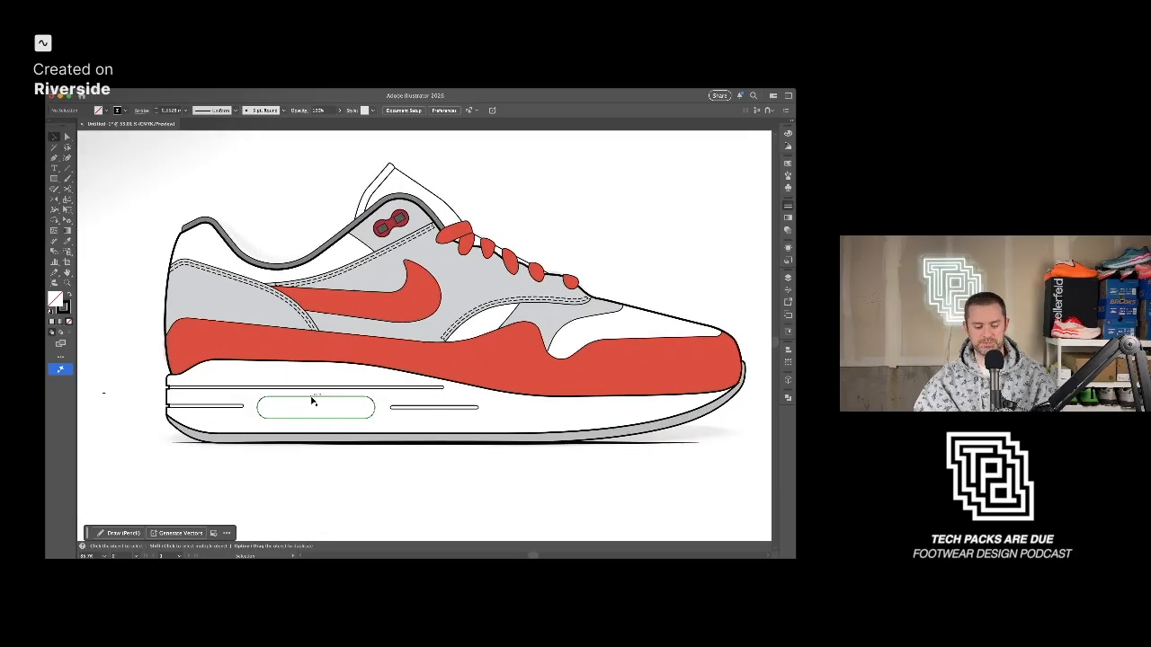
left_click(95, 201)
left_click(108, 200)
left_click(116, 201)
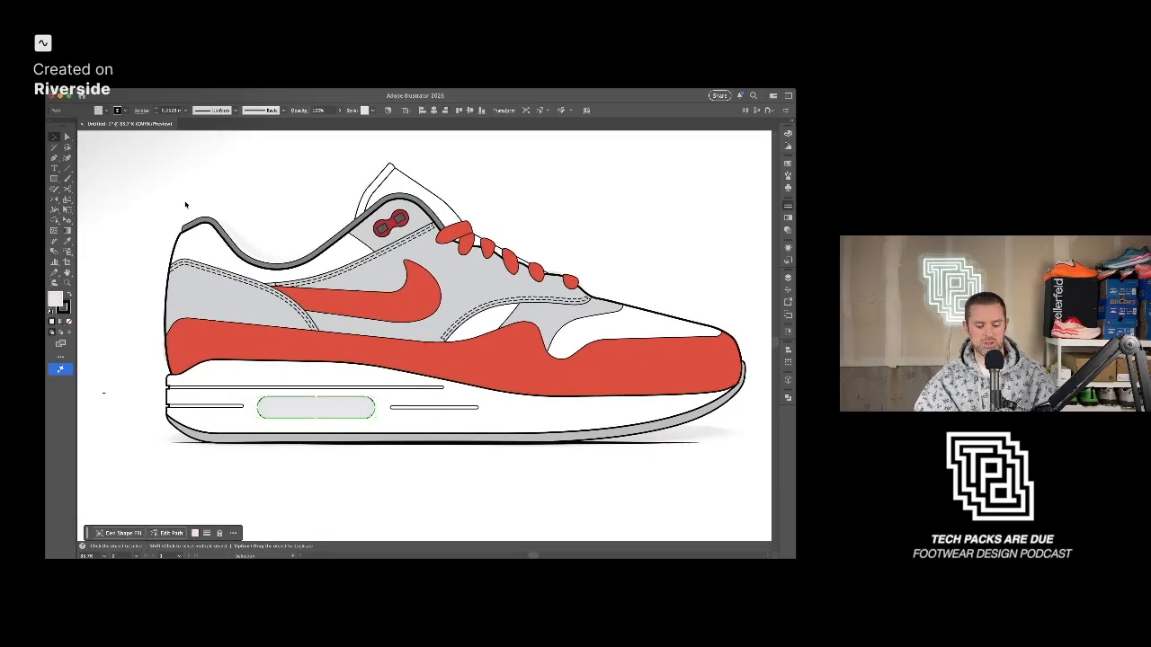
left_click(279, 169)
scroll(382, 220, "down", 3)
scroll(471, 208, "right", 1)
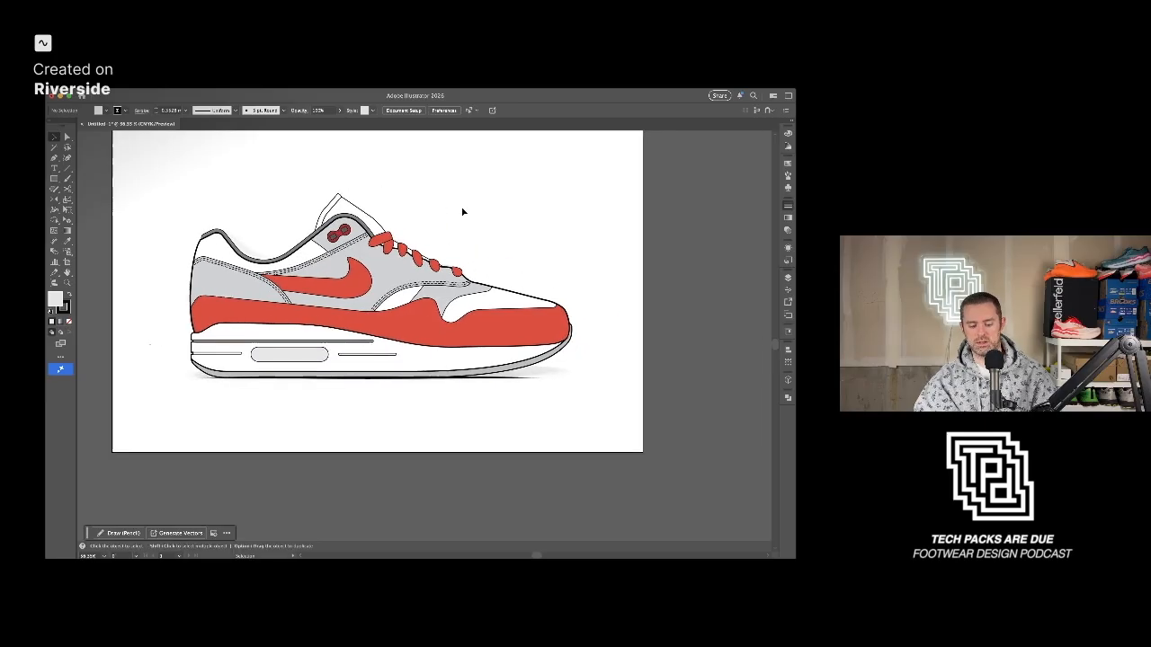
Fill the three thin midsole grooves around the air window with light grey.
scroll(461, 209, "up", 3)
scroll(400, 361, "left", 1)
left_click(349, 380)
left_click(356, 398, "shift")
left_click(190, 396, "shift")
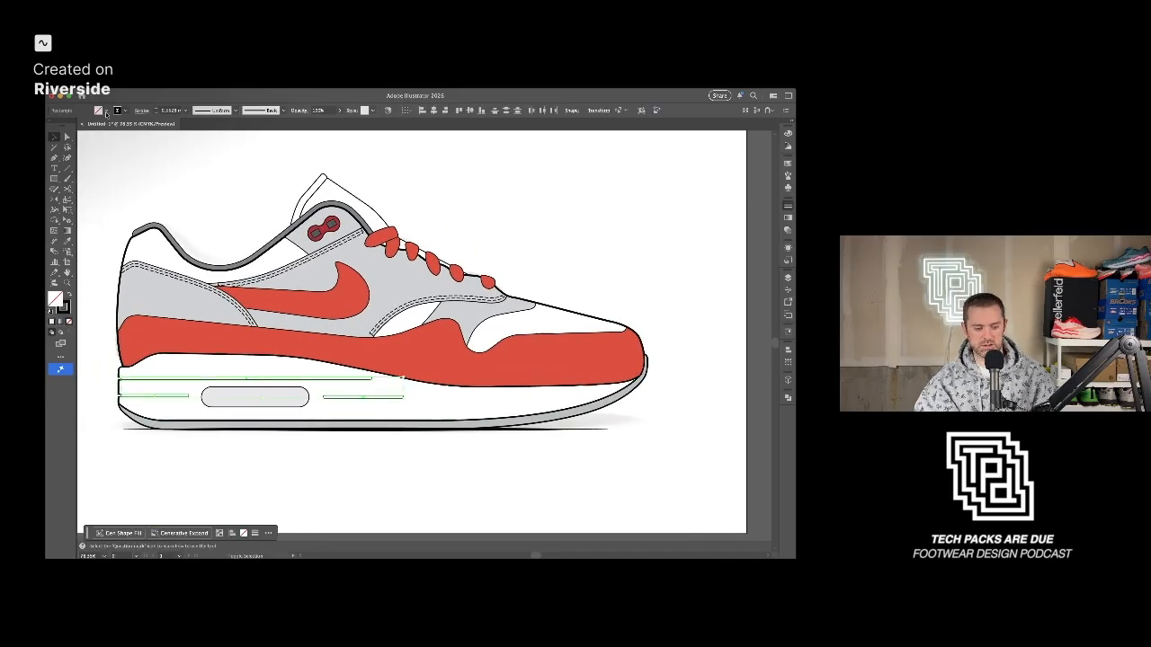
left_click(313, 157)
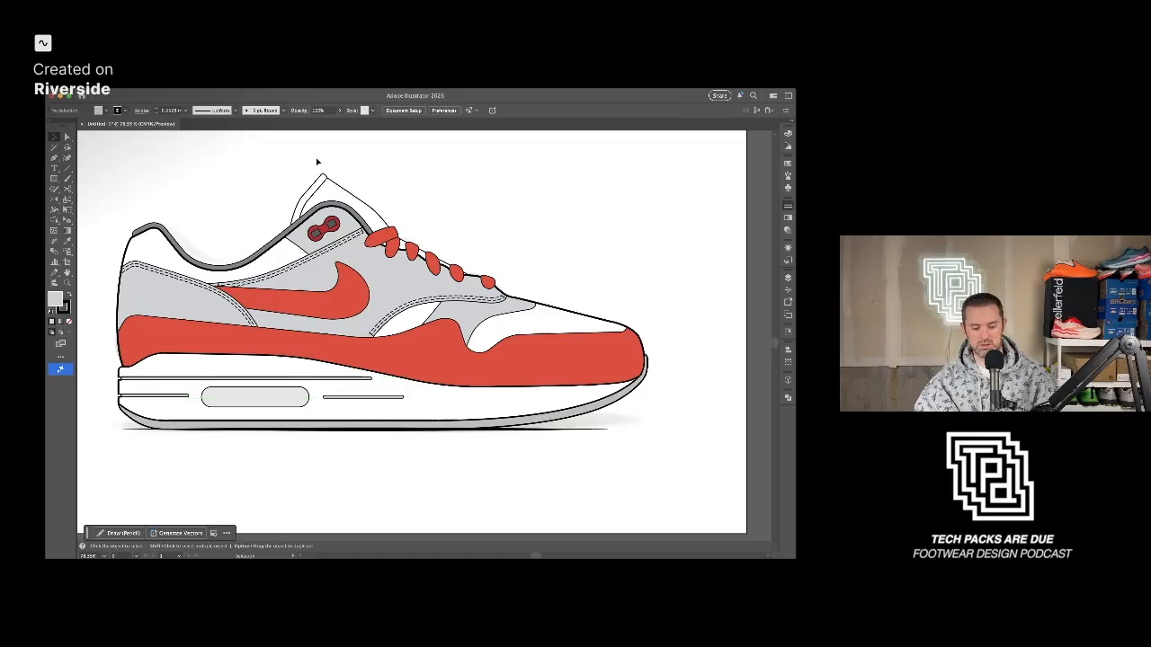
Cut the dashed outline beside the white forefoot opening at its lower end and remove the short piece joining its two rows.
scroll(453, 406, "up", 5)
left_click(338, 319)
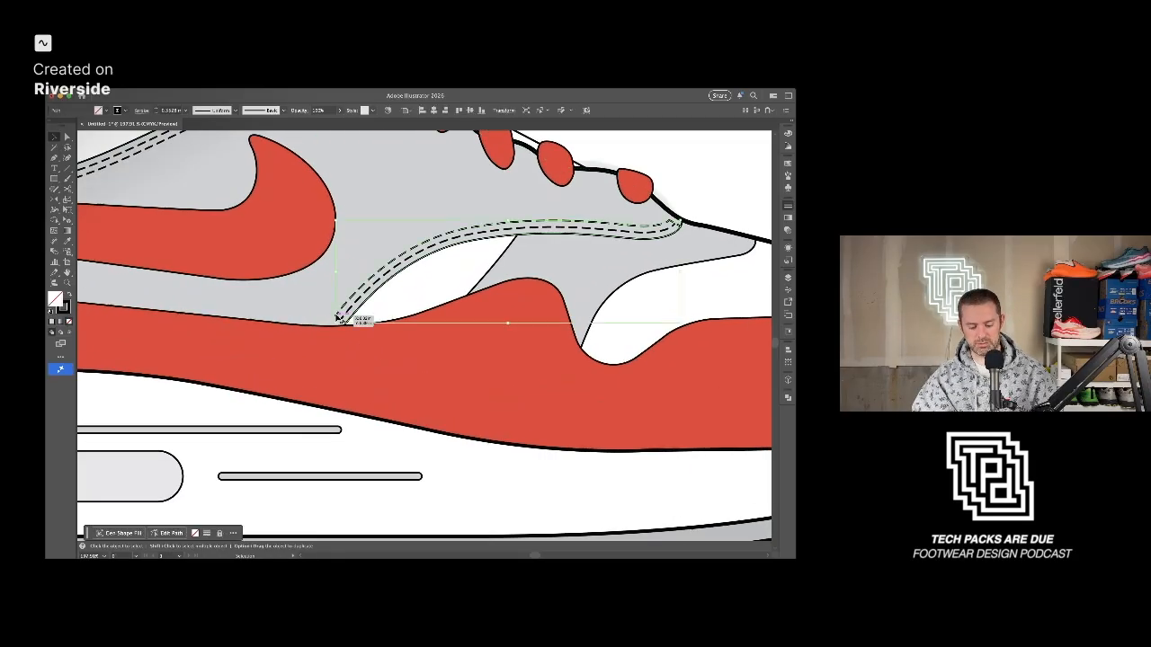
key("c")
left_click(338, 317)
left_click_drag(338, 317, 533, 344)
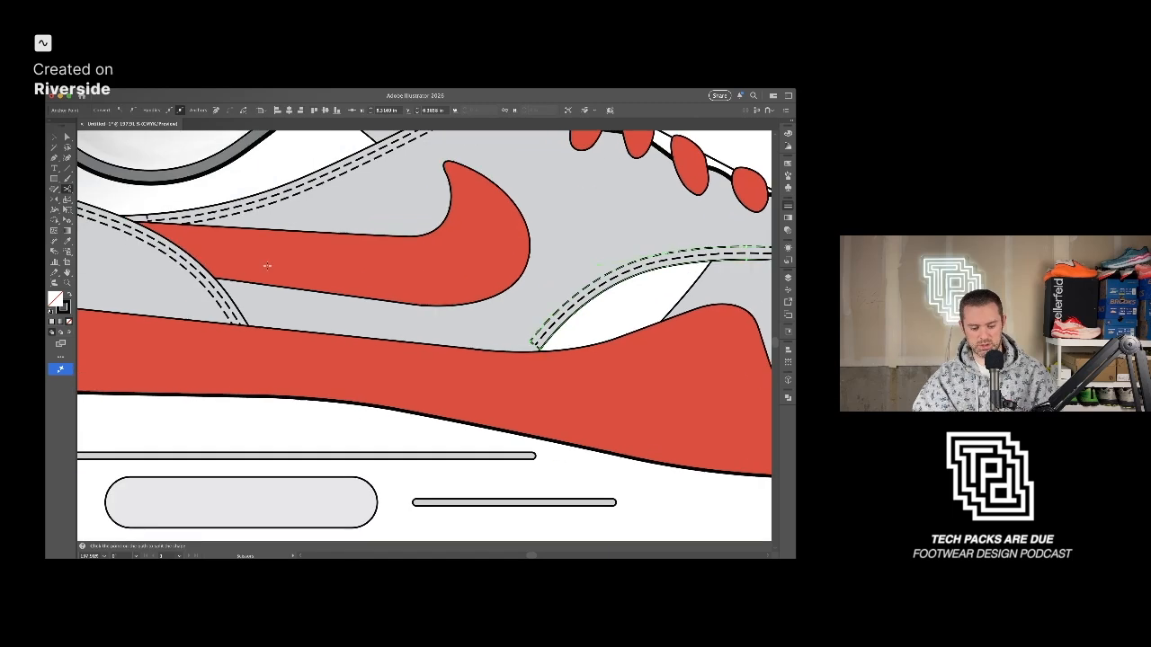
scroll(535, 341, "right", 6)
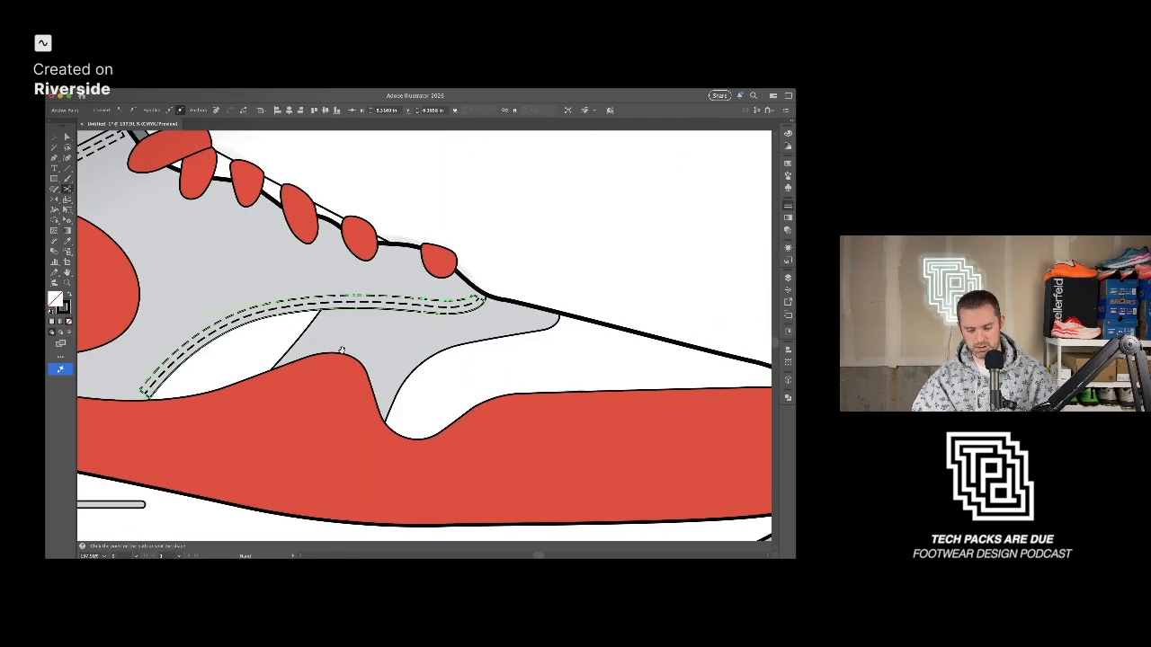
key("v")
key("super+shift+a")
scroll(392, 345, "down", 4)
scroll(387, 349, "left", 4)
Extend the lower ends of both stitching rows beside the forefoot opening to the red mudguard's edge.
key("a")
scroll(420, 386, "up", 5)
left_click(411, 387)
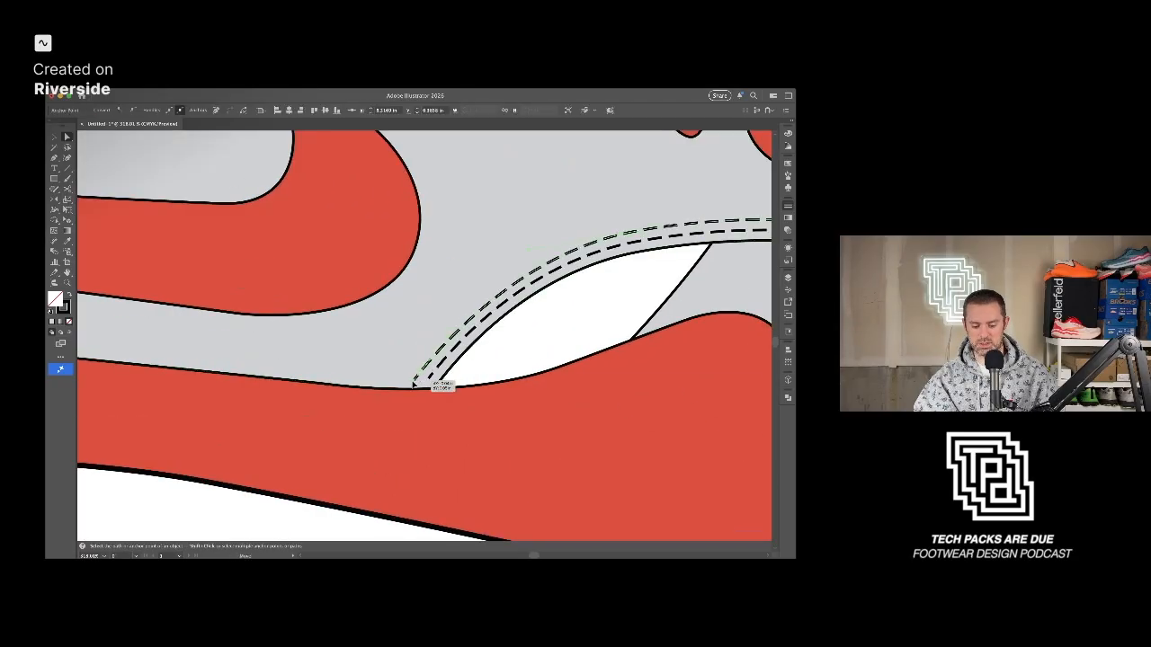
left_click_drag(412, 387, 421, 381)
key("p")
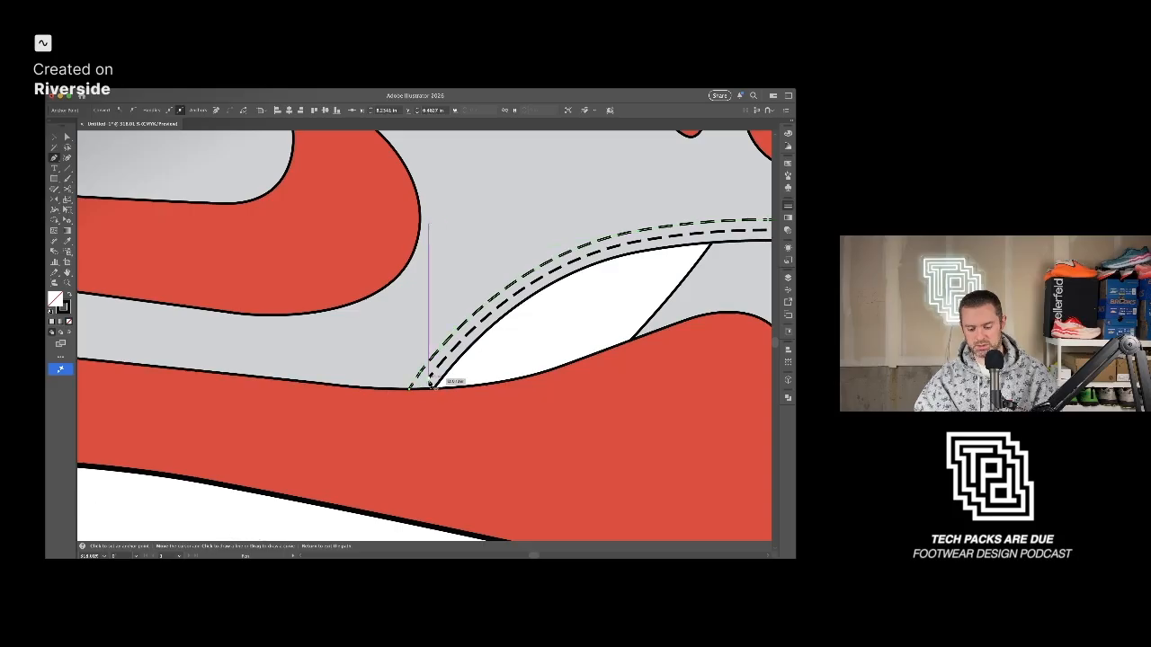
key("a")
key("p")
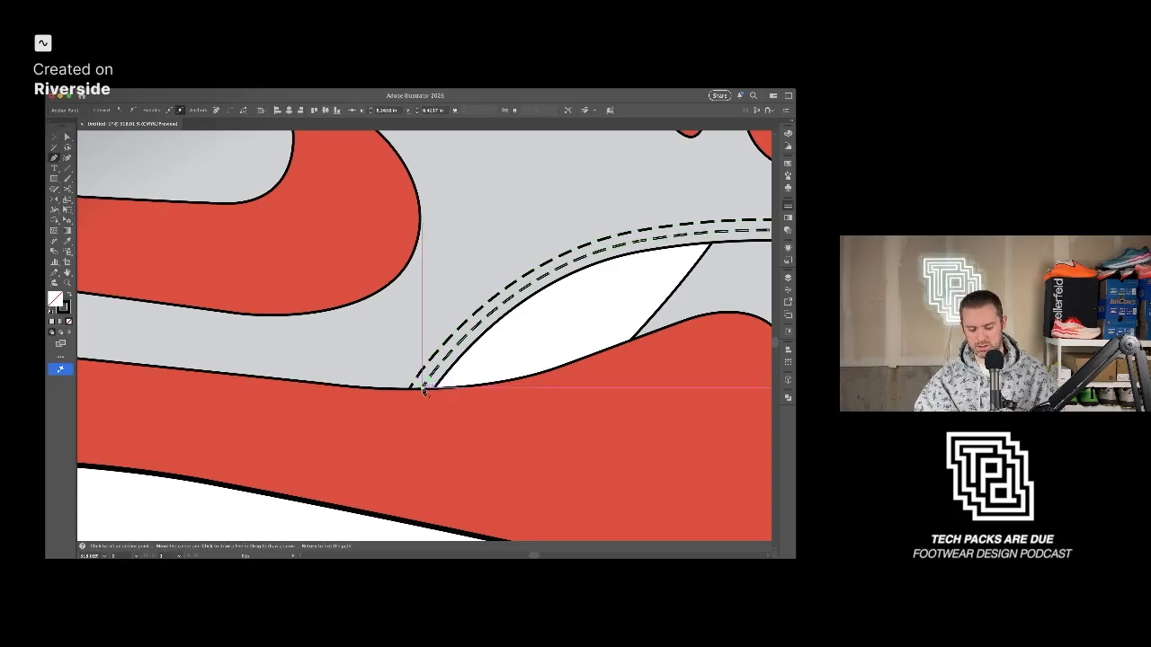
key("v")
left_click(430, 300)
scroll(429, 301, "down", 5)
left_click_drag(424, 262, 432, 263)
scroll(429, 264, "up", 4)
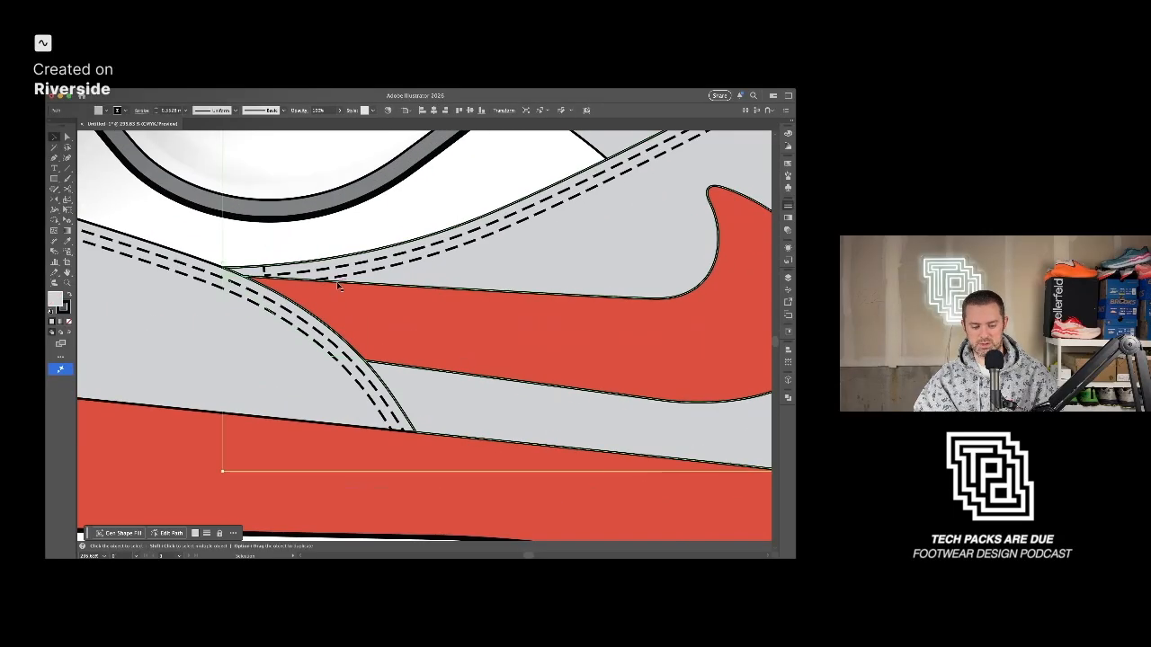
Cut the swoosh panel's dashed outline at its rear and lace ends and delete the short connecting pieces between the rows.
left_click(340, 279)
key("c")
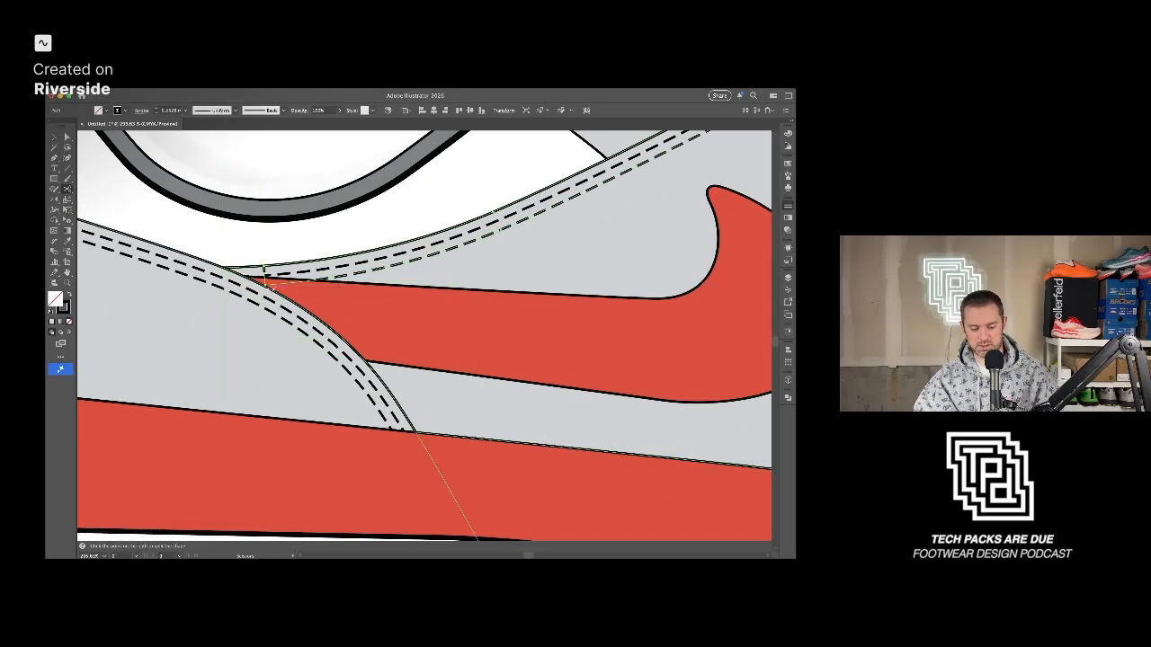
left_click(265, 285)
scroll(328, 280, "down", 3)
left_click_drag(558, 198, 410, 251)
left_click(459, 219)
key("b")
key("v")
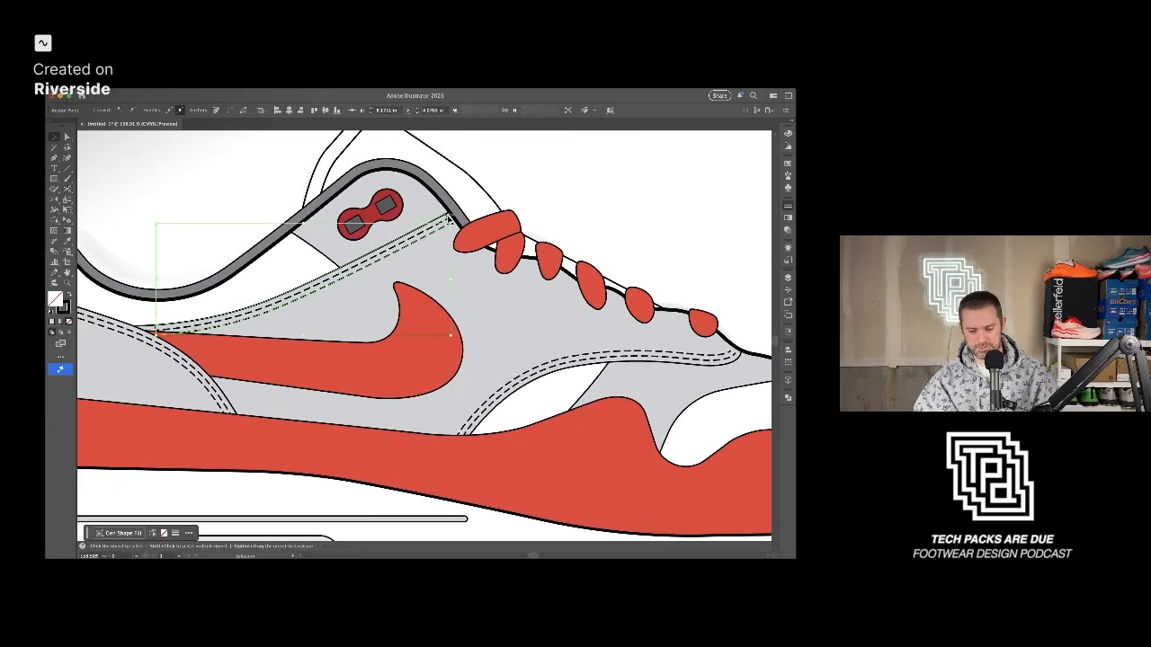
left_click(449, 218)
left_click(447, 219)
left_click(448, 220)
key("Delete")
key("ctrl+0")
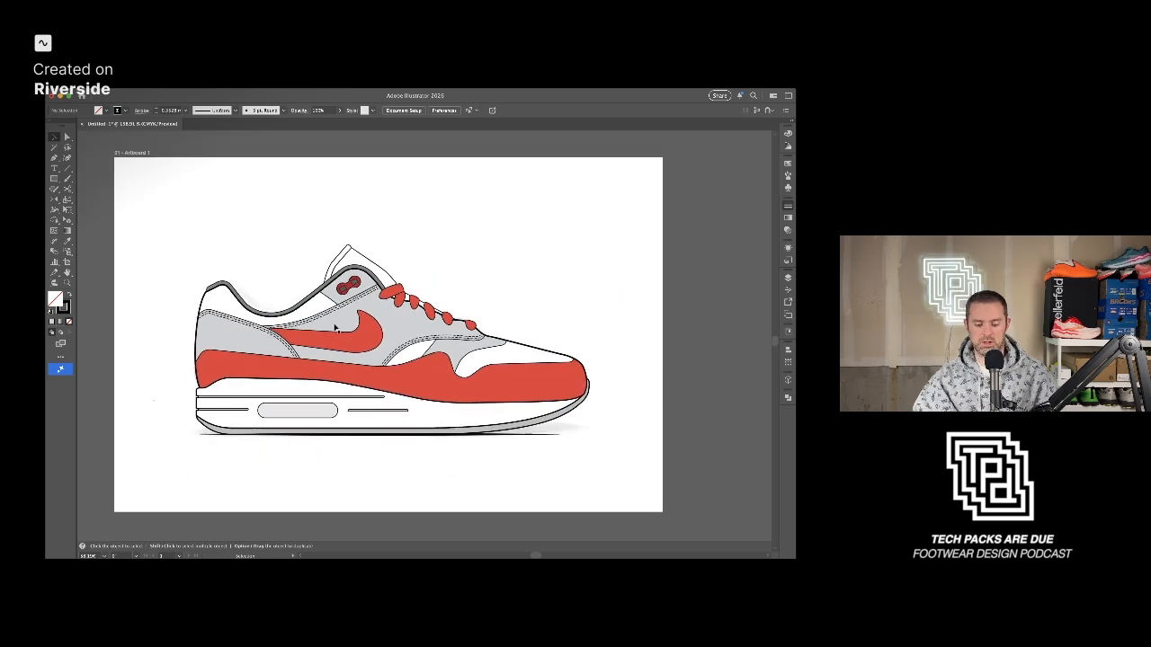
Temporarily hide the shoe drawing to examine the panel stitching on the reference photo underneath.
scroll(513, 270, "up", 2)
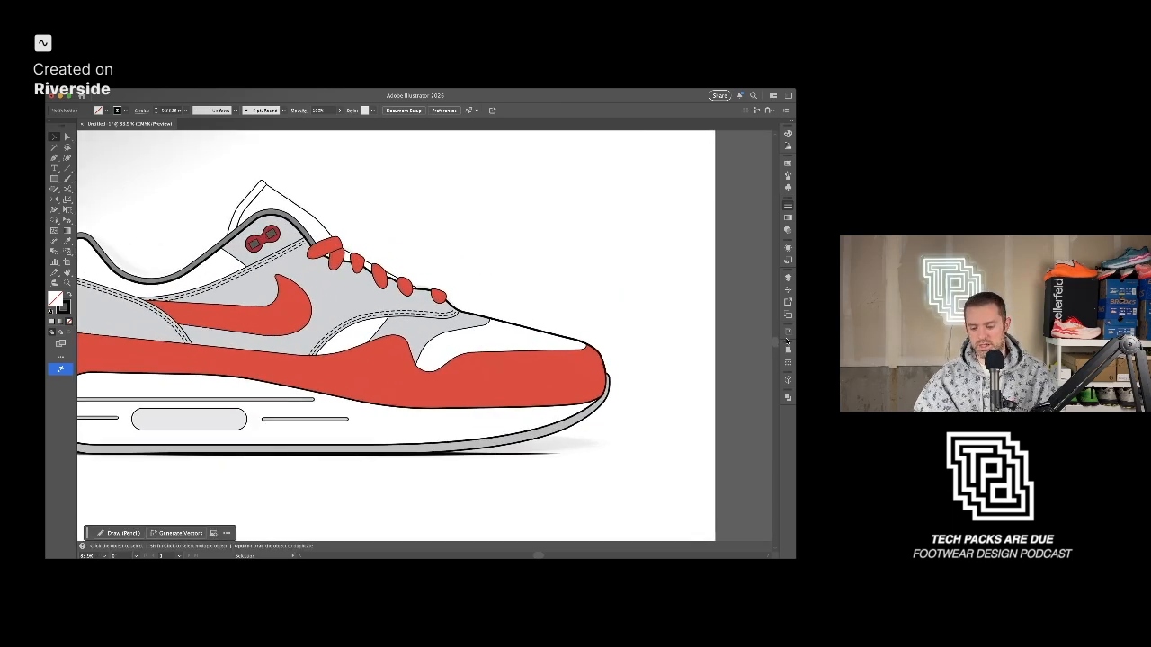
left_click(683, 314)
left_click(683, 314)
left_click(683, 313)
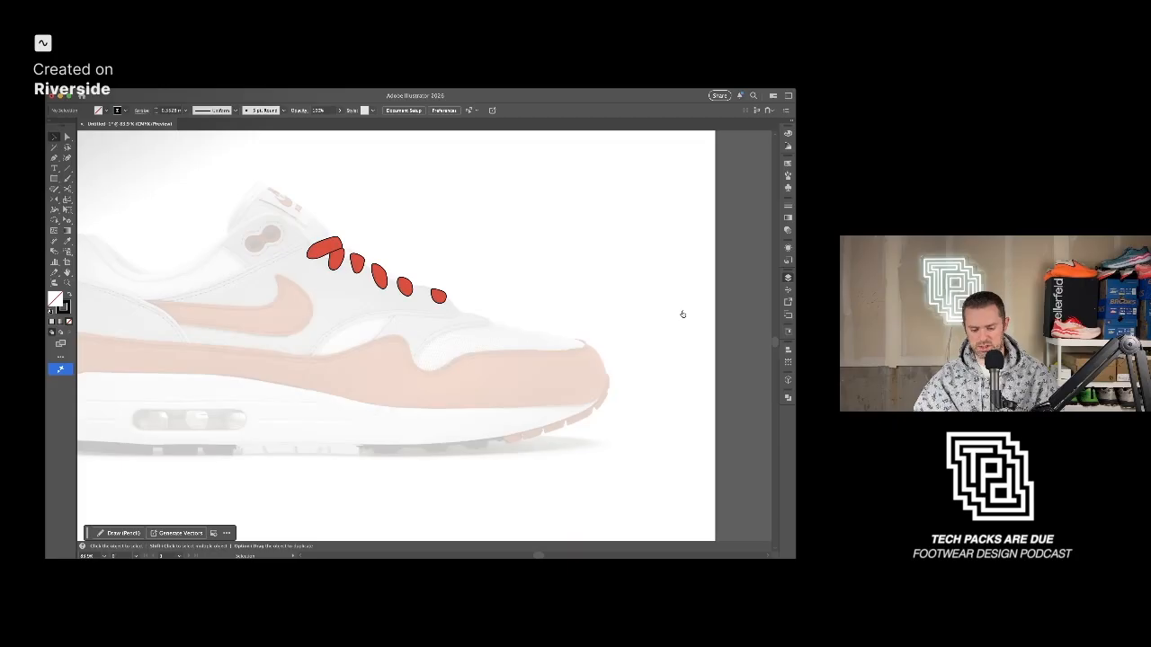
left_click(682, 314)
Create an inset copy of the small grey forefoot panel's outline with Offset Path.
left_click(410, 334)
scroll(415, 336, "up", 2)
left_click(416, 335)
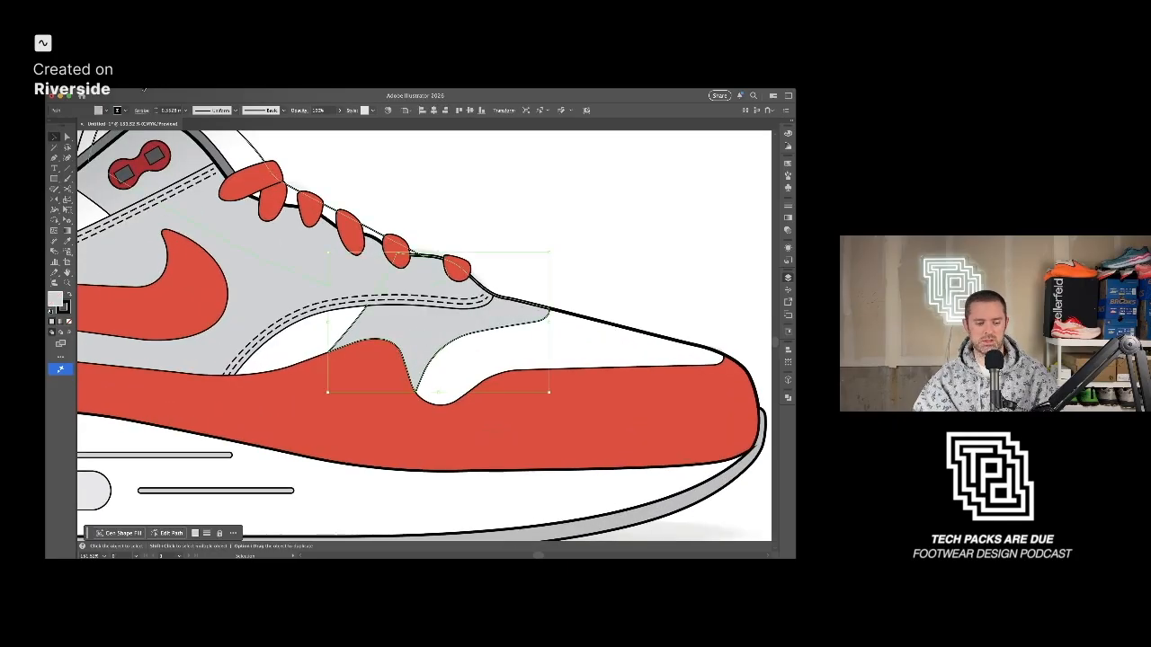
left_click(260, 391)
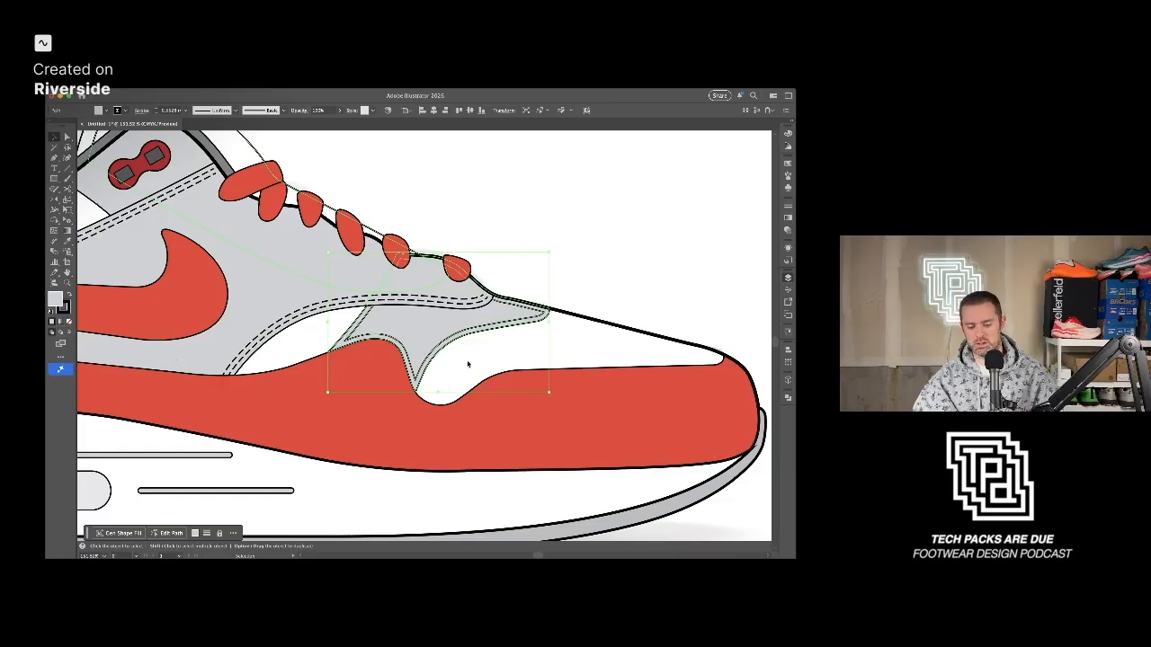
scroll(465, 351, "up", 1)
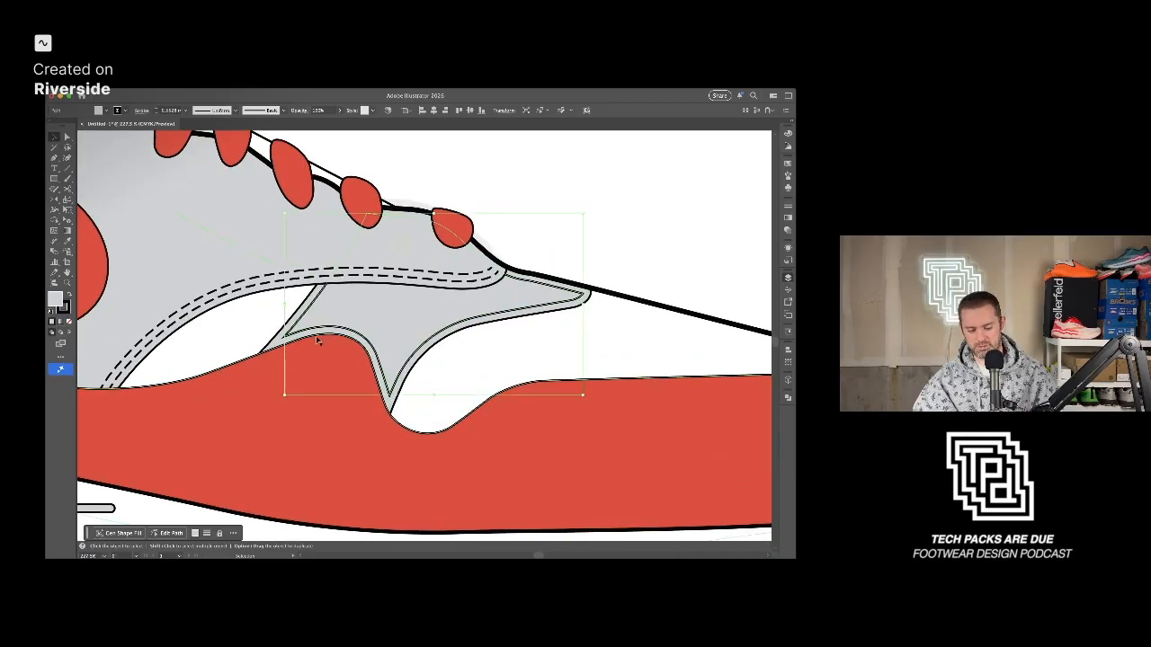
Split the forefoot panel's inset path at its corner points with the Scissors tool.
key("c")
left_click(286, 337)
left_click(367, 214)
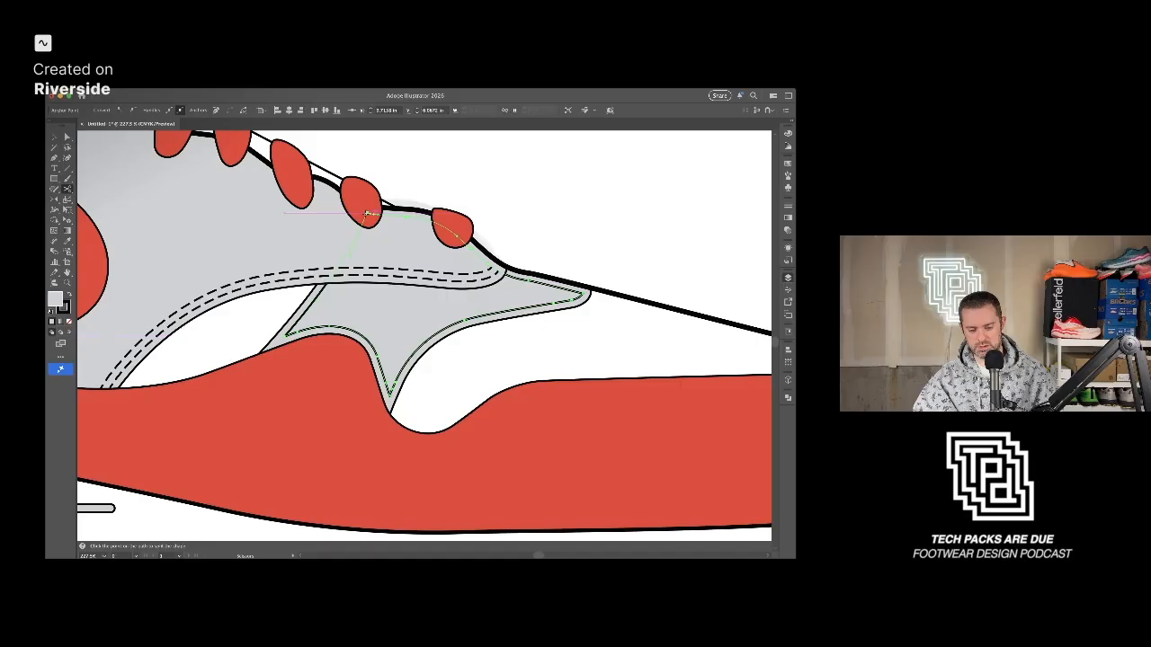
left_click(582, 295)
left_click(389, 395)
Delete the inset sections along the mudguard and upper edge, and remove the fill from the two remaining lines.
key("v")
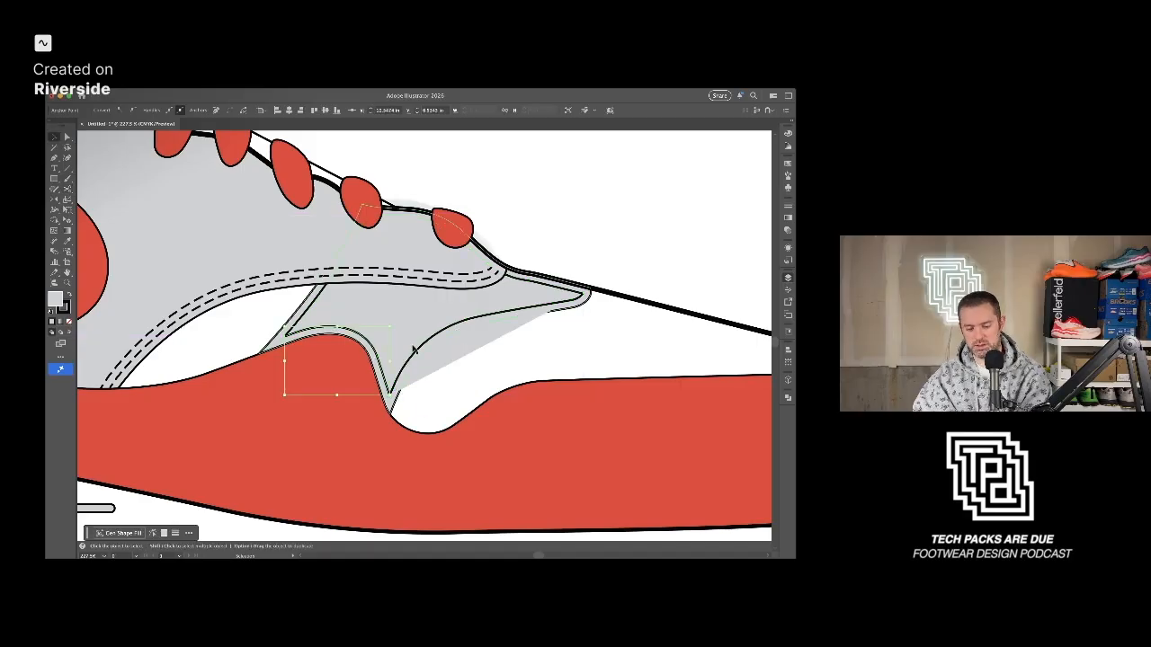
left_click(413, 348)
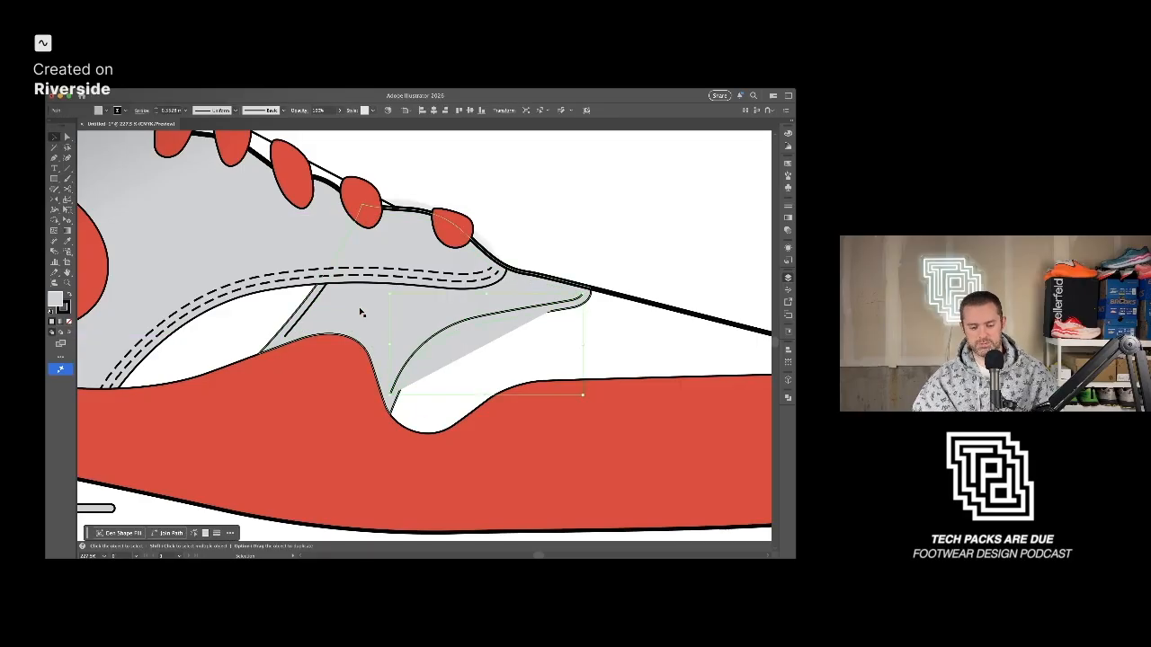
left_click(310, 319, "shift")
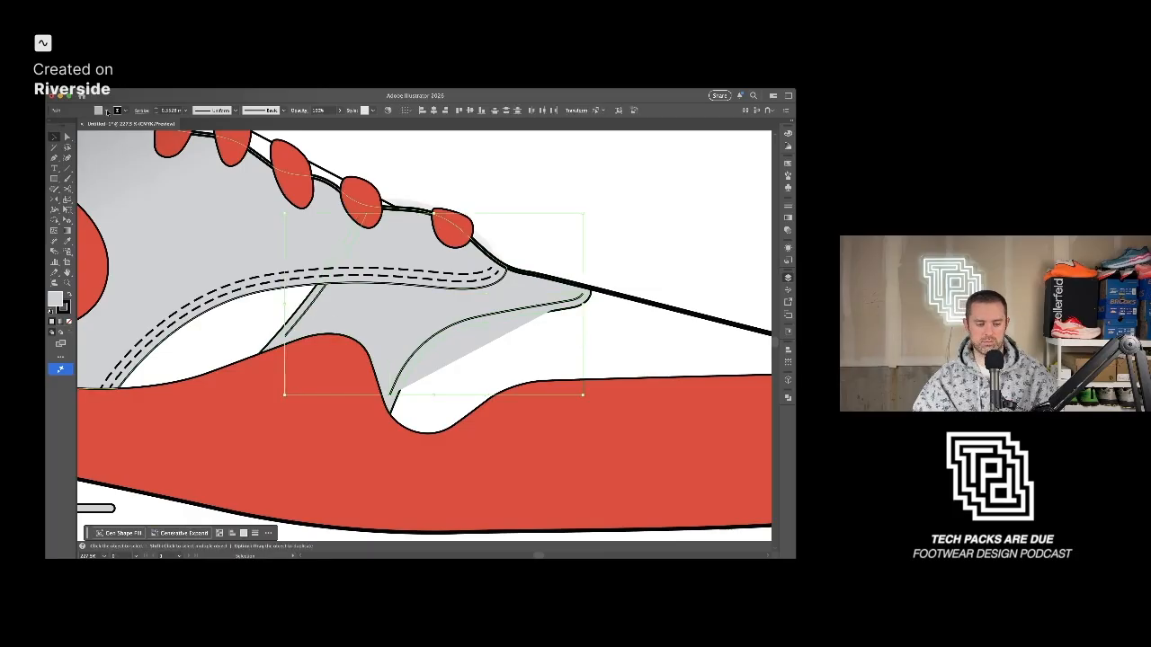
key("/")
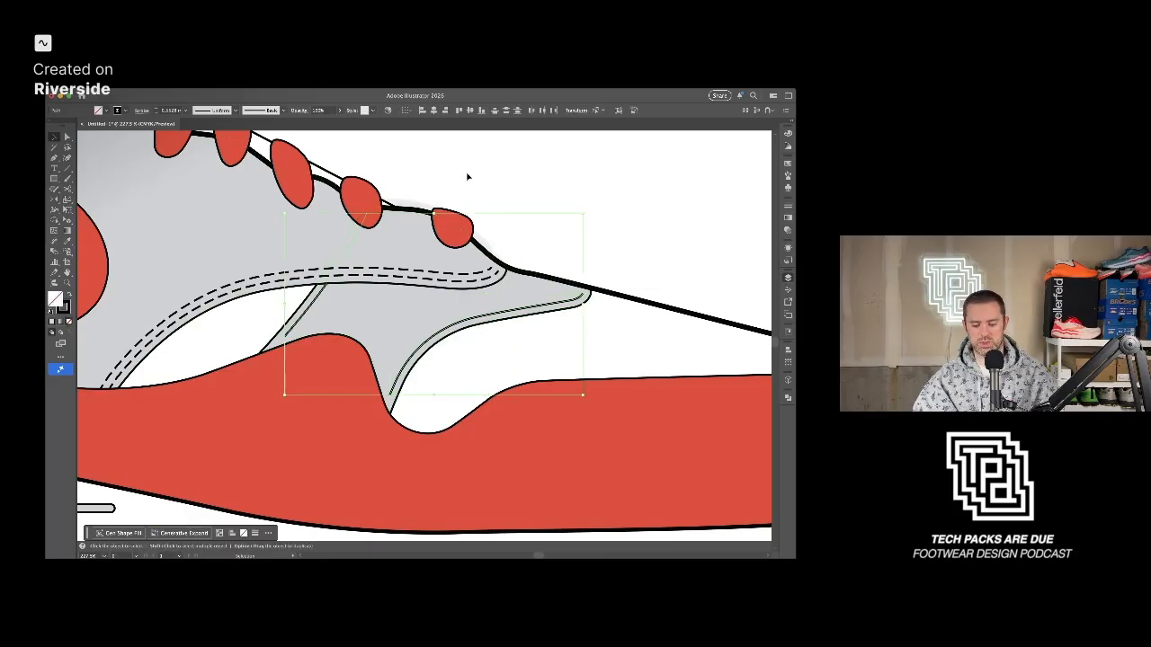
left_click(525, 185)
Extend the lower ends of the forefoot panel's two inset lines down to the red mudguard with the Pen tool.
key("p")
left_click(287, 338)
left_click(287, 337)
left_click(274, 349)
left_click(391, 395)
left_click(383, 418)
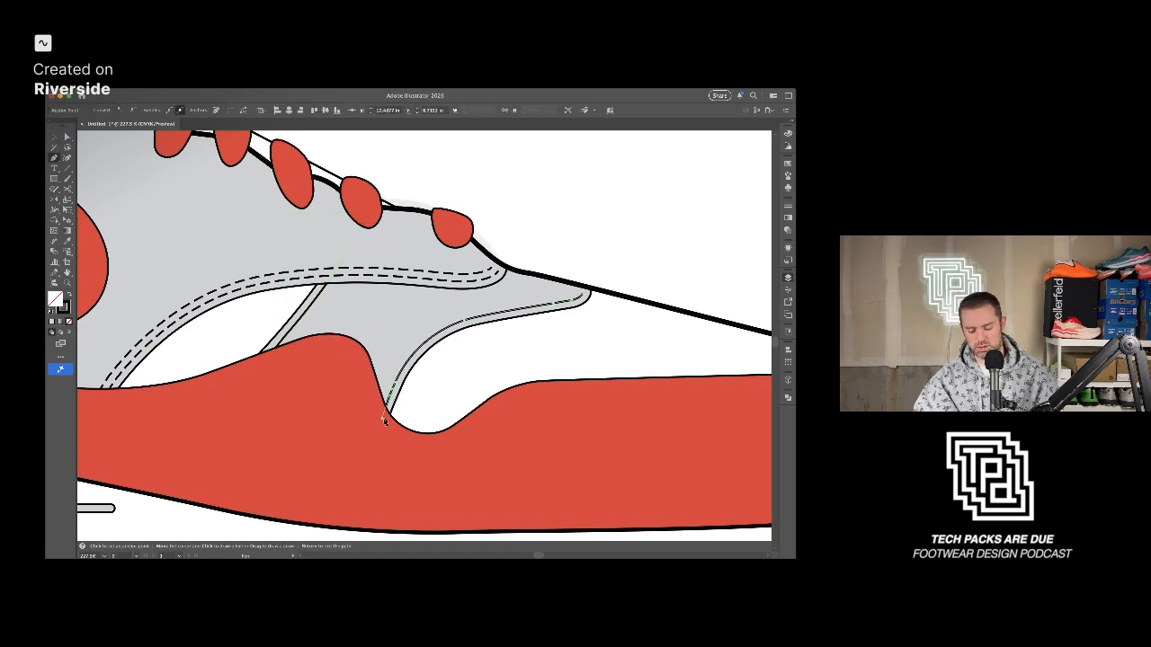
Copy the existing dashed stitching stroke onto both inset lines of the forefoot panel with the Eyedropper.
key("v")
left_click(310, 309, "shift")
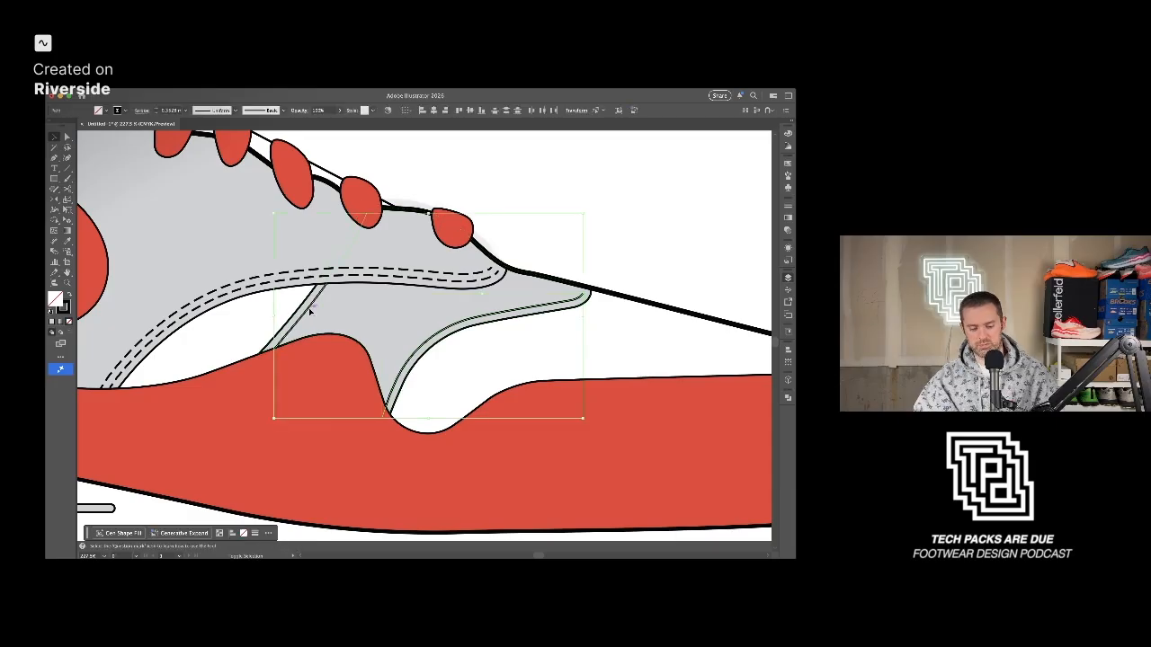
key("i")
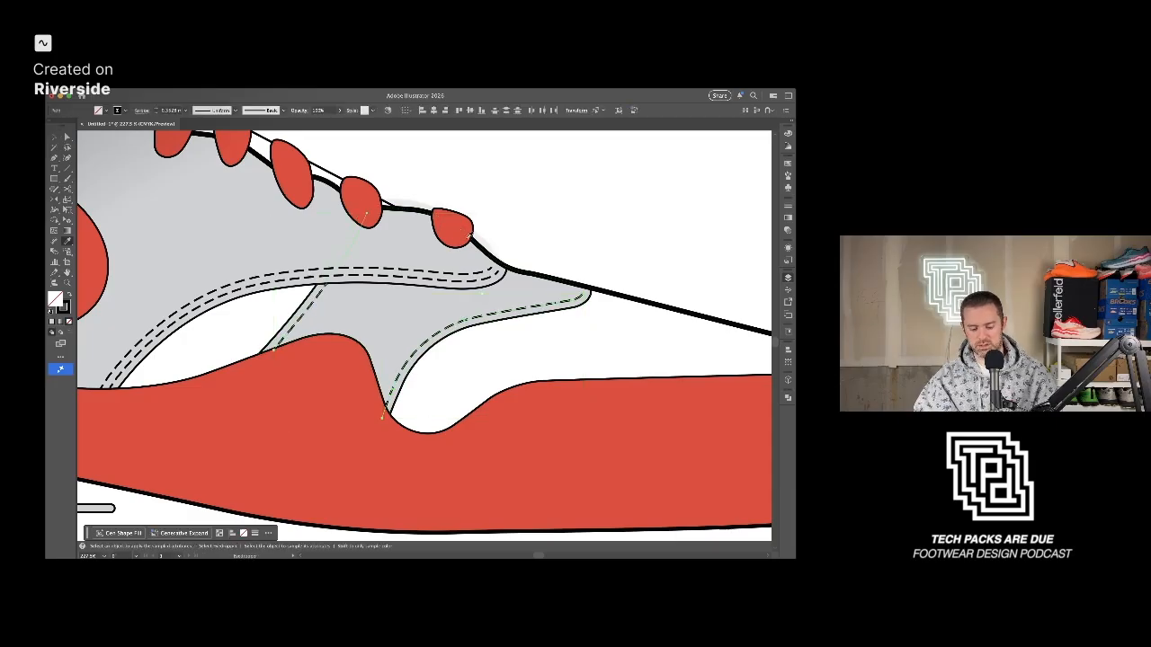
key("v")
left_click(540, 208)
scroll(541, 208, "down", 5)
left_click_drag(541, 207, 615, 236)
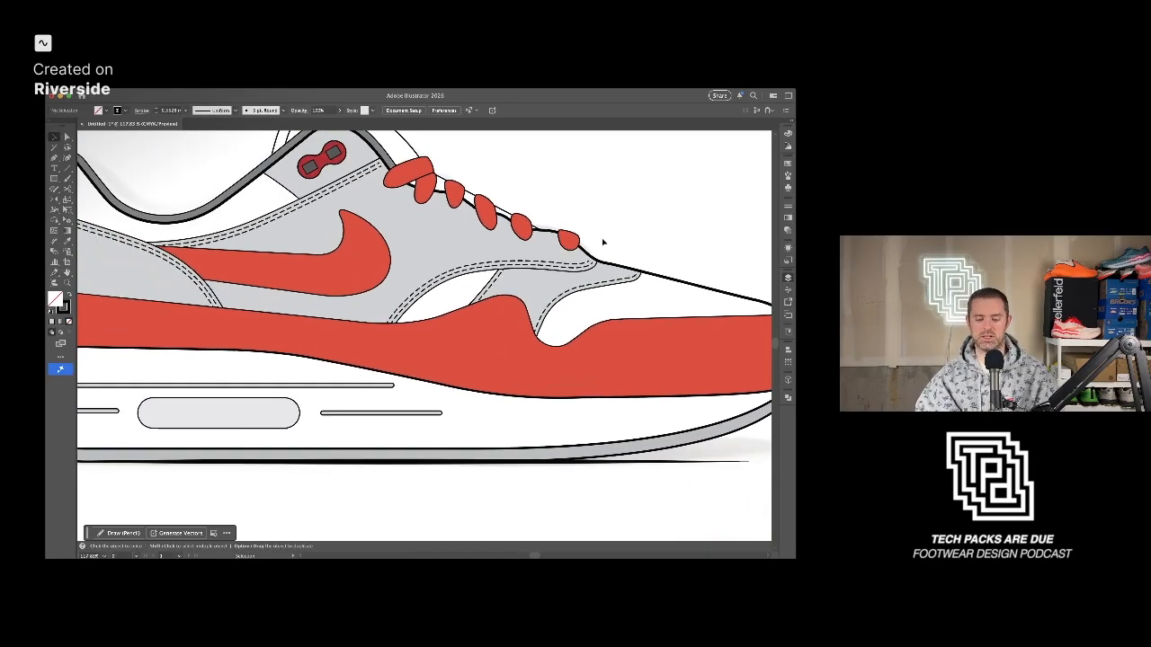
scroll(588, 247, "down", 3)
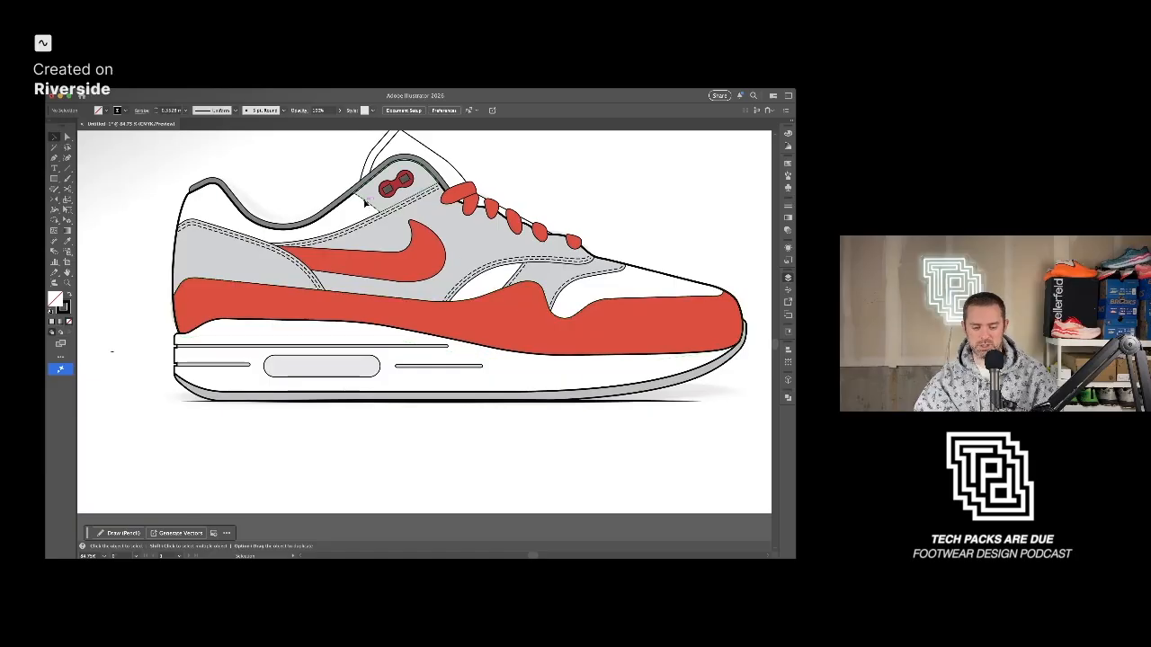
Draw a line just inside the small grey eyelet panel's short rear edge with the Pen tool, extending its upper end under the collar.
left_click(365, 202)
scroll(366, 203, "up", 5)
key("p")
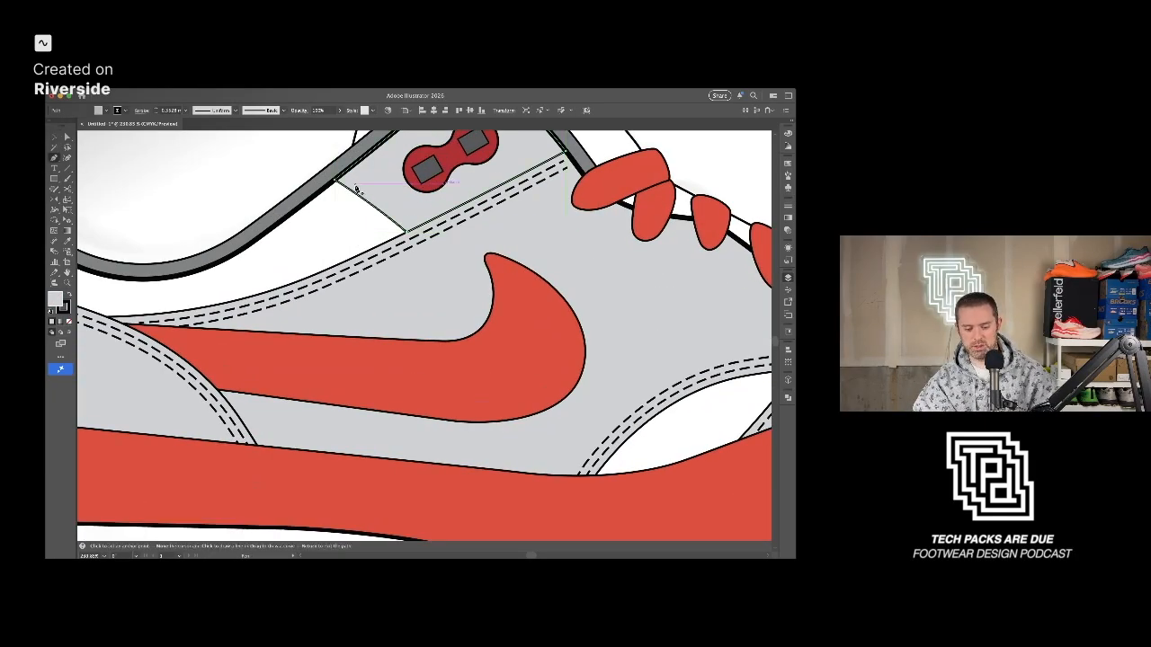
scroll(355, 189, "up", 2)
left_click_drag(333, 171, 342, 175)
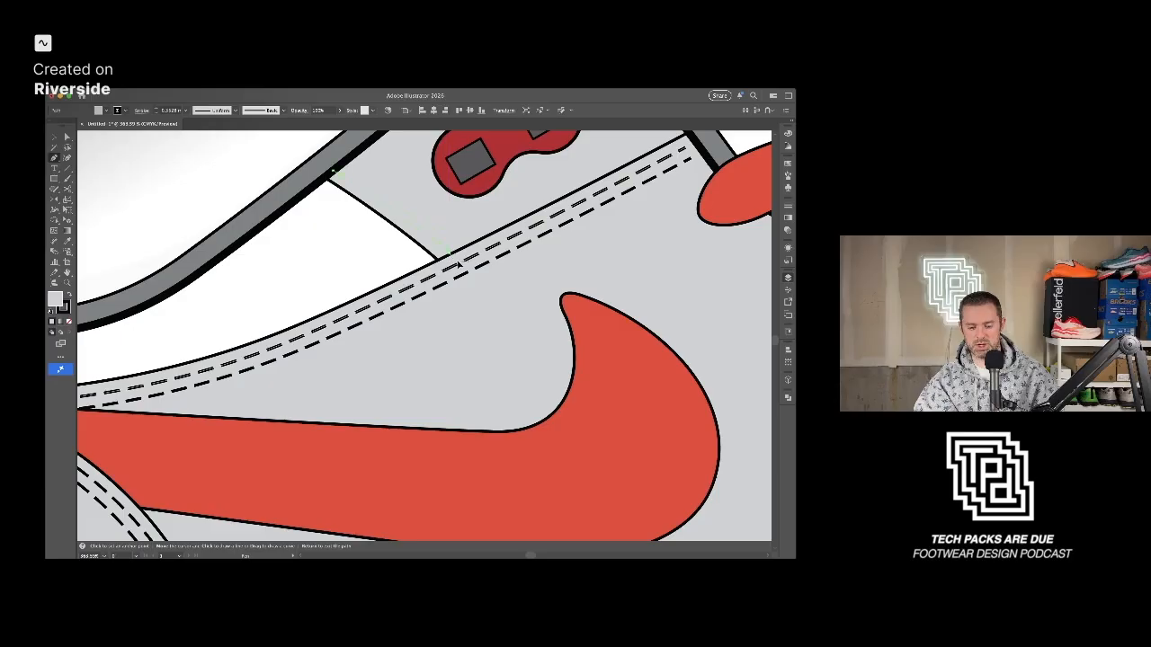
left_click_drag(450, 254, 459, 263)
key("a")
scroll(346, 180, "up", 3)
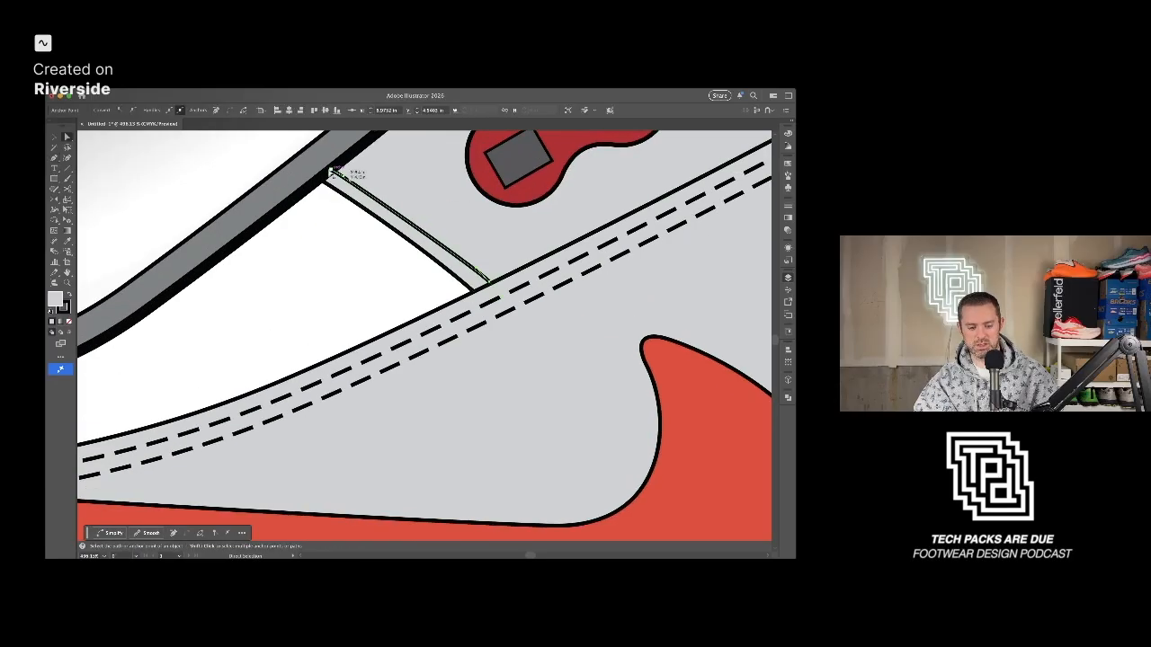
left_click(332, 169)
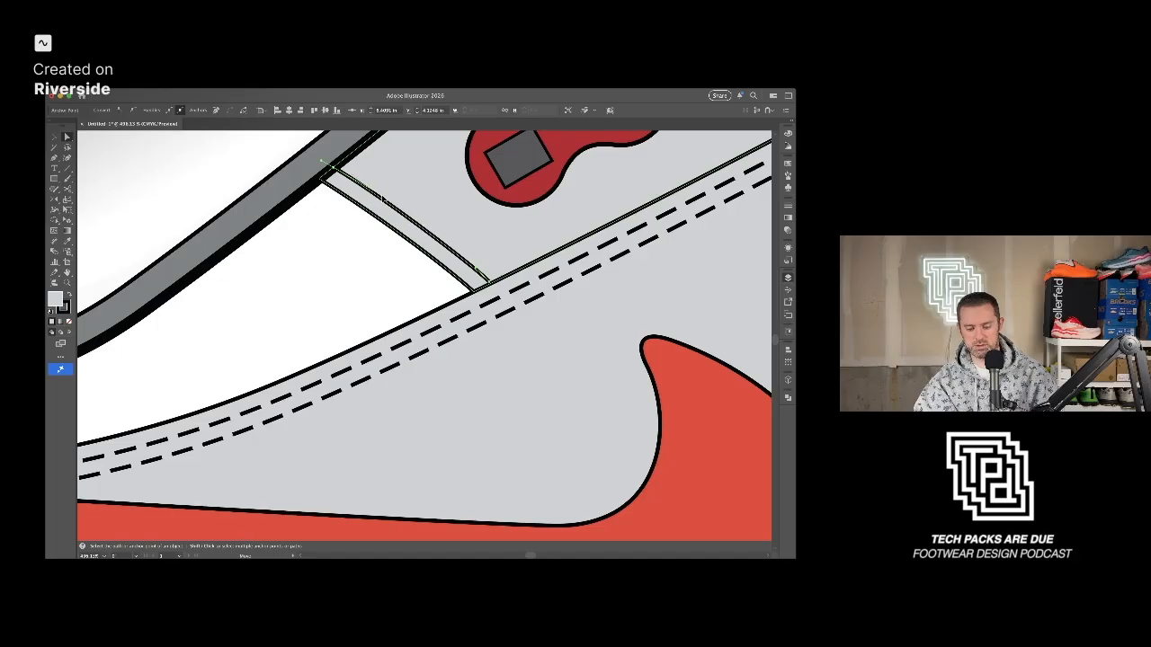
Copy the dashed stitching stroke from the neighbouring seam onto the eyelet panel's new line with the Eyedropper.
key("i")
left_click(543, 274)
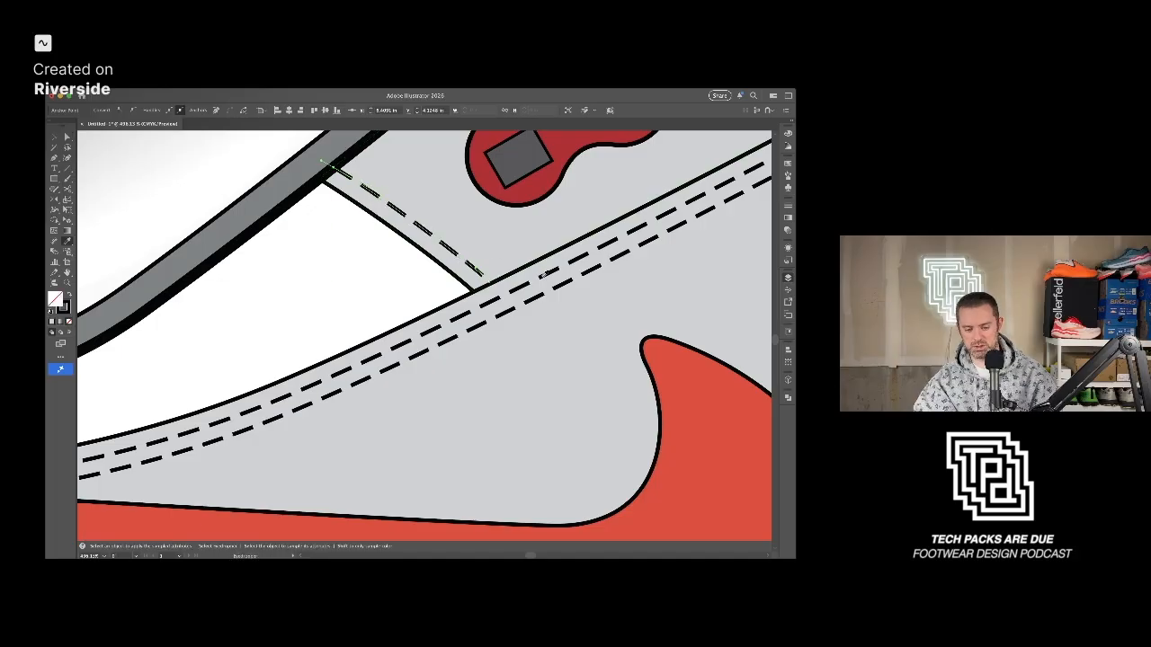
key("v")
left_click(237, 180)
scroll(237, 180, "down", 5)
scroll(441, 353, "down", 5)
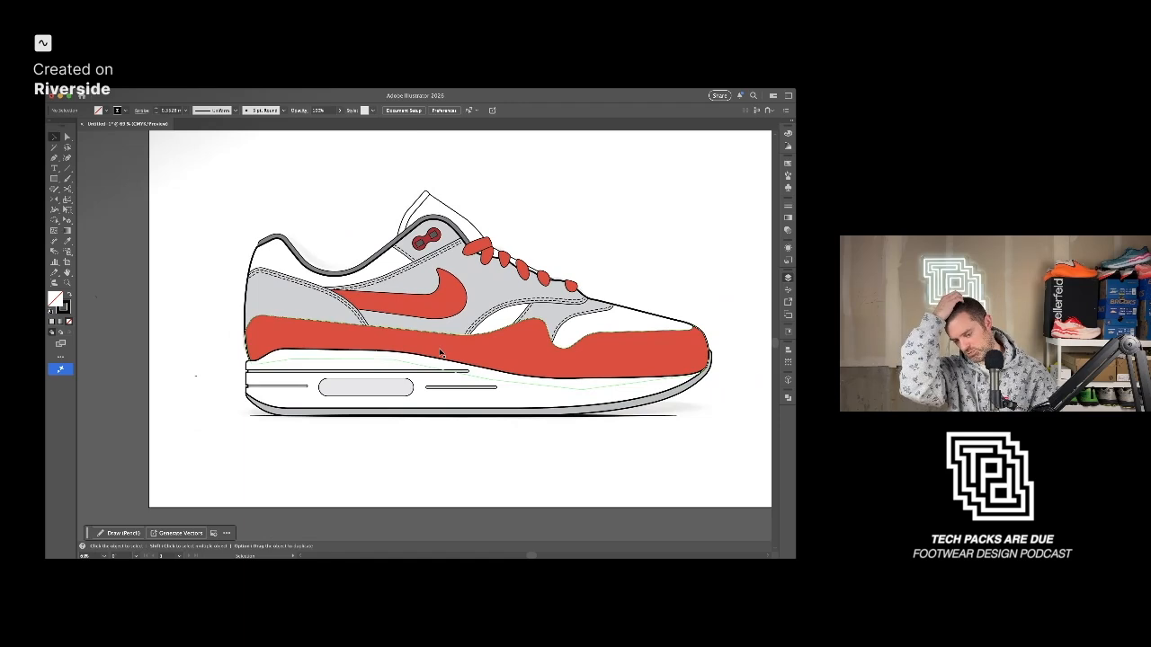
Create an inset copy of the red mudguard's outline inside its edge.
scroll(440, 344, "right", 2)
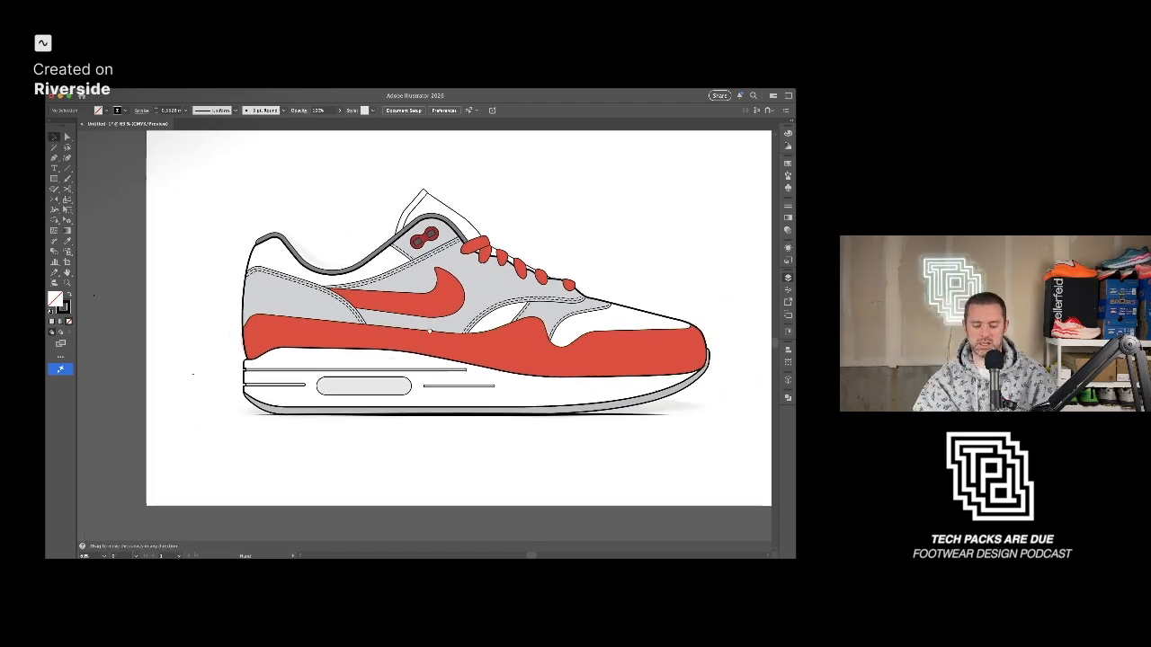
left_click(420, 337)
scroll(242, 169, "up", 1)
scroll(243, 169, "up", 1)
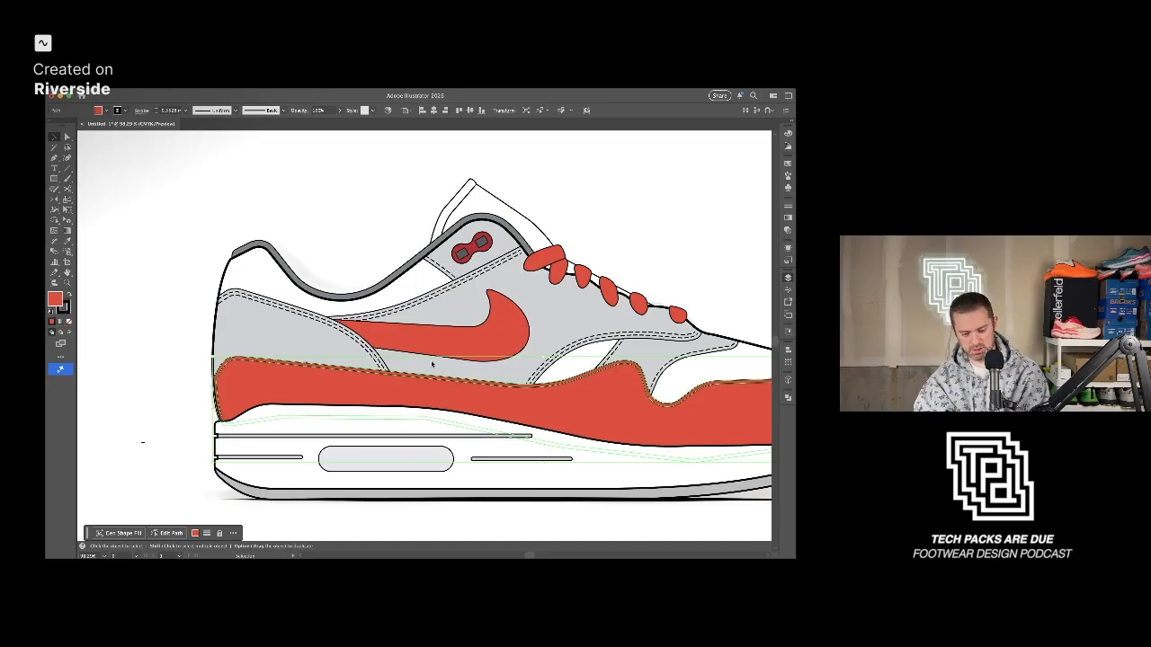
scroll(321, 386, "up", 3)
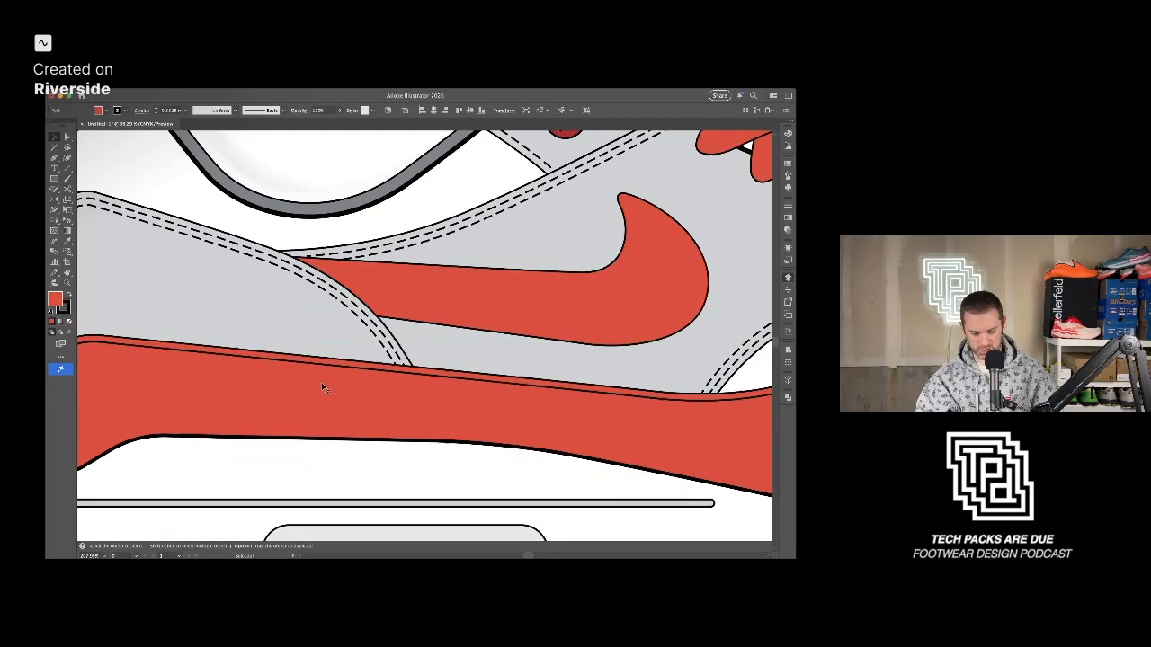
Cut the mudguard's inset path at the heel and toe with the Scissors tool and delete its lower section.
key("c")
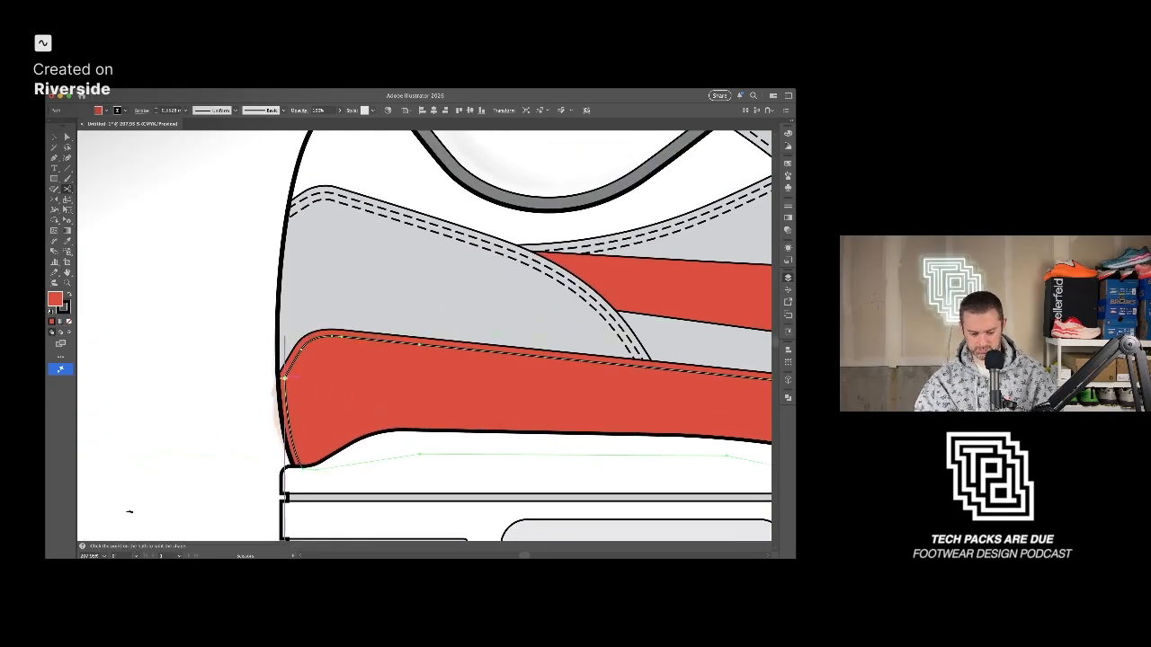
left_click(284, 379)
scroll(347, 386, "down", 2)
left_click_drag(701, 268, 352, 218)
left_click_drag(518, 306, 177, 275)
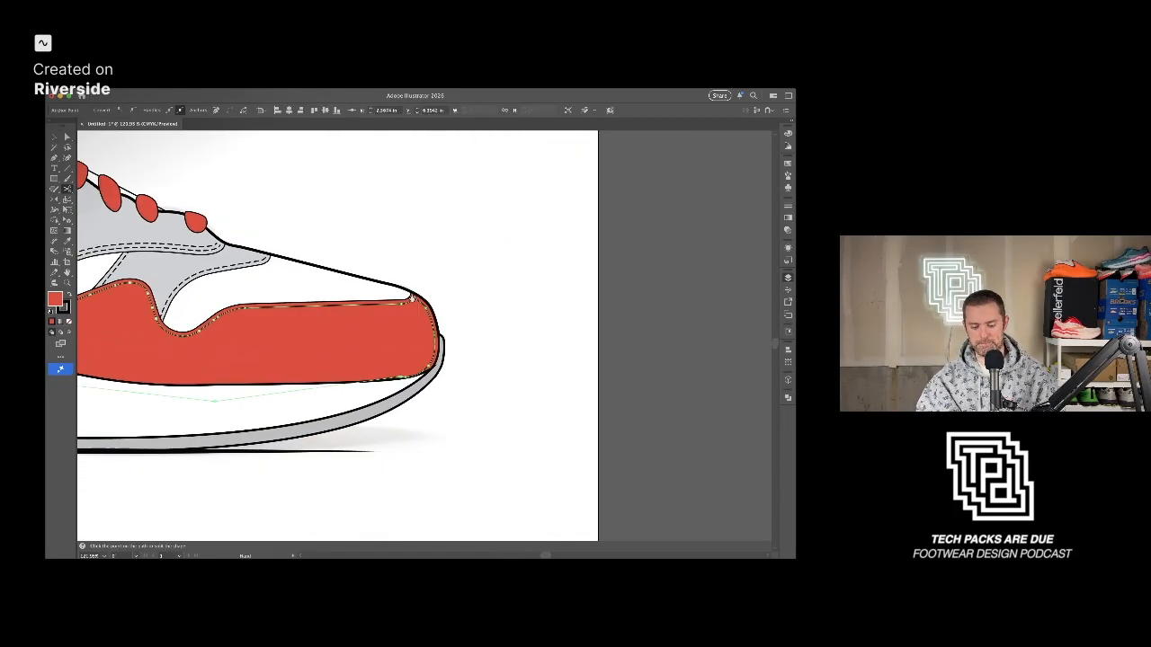
key("v")
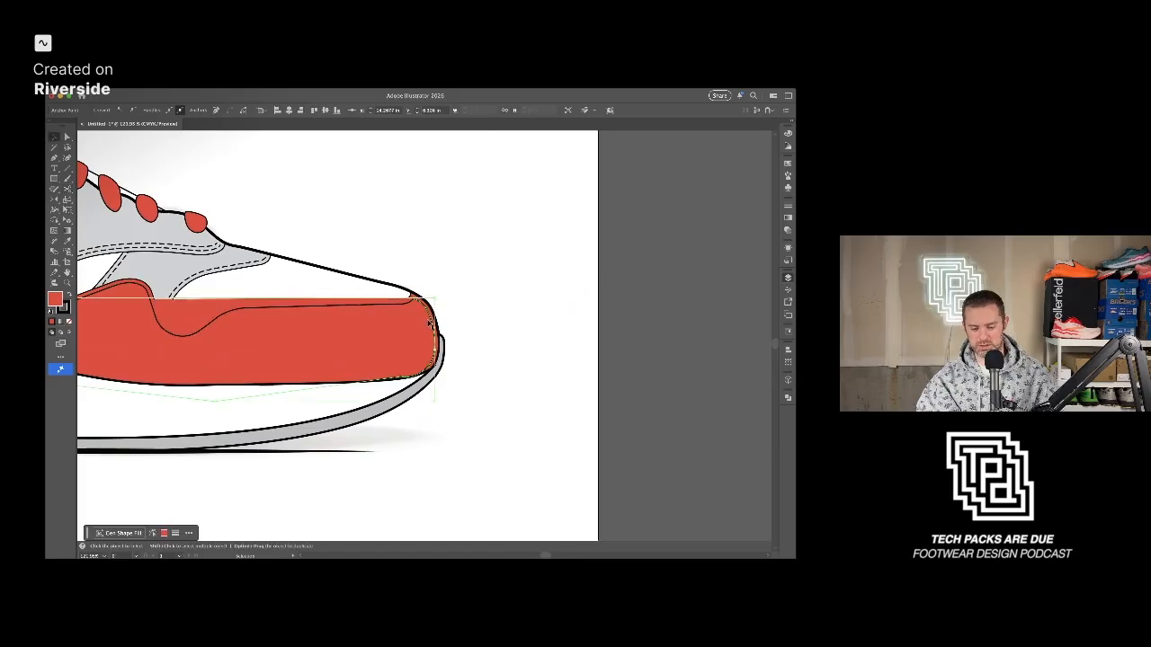
key("super+shift+a")
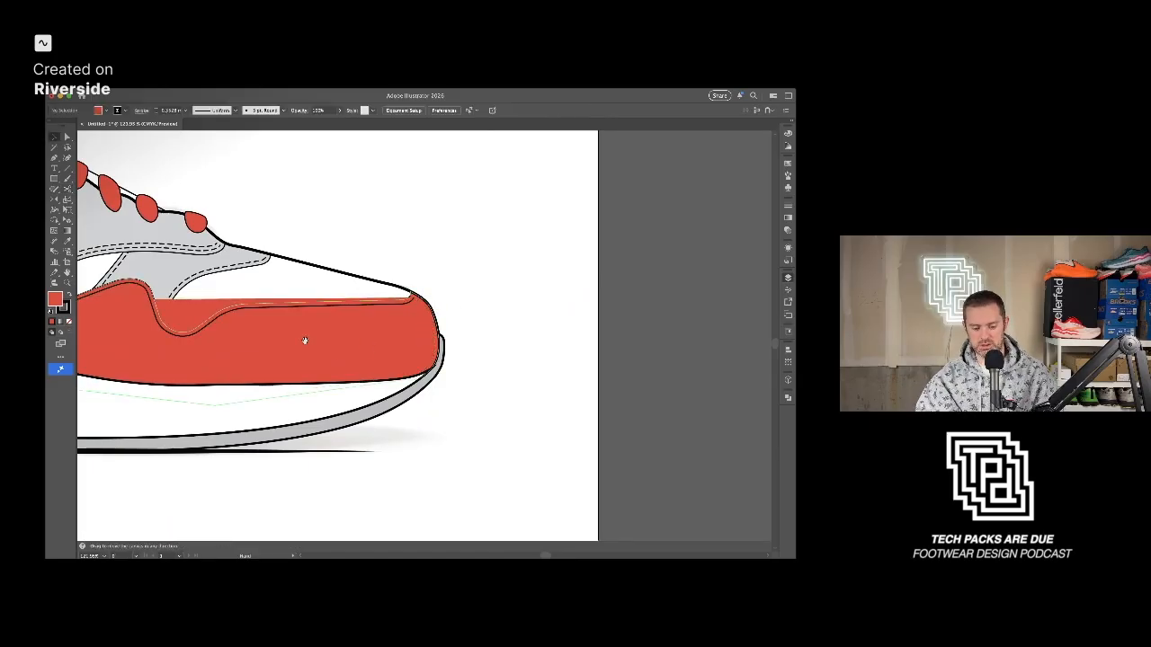
Remove the fill from the mudguard's inset line and apply the existing dashed stitching stroke to it with the Eyedropper.
left_click_drag(329, 344, 529, 342)
left_click(384, 337)
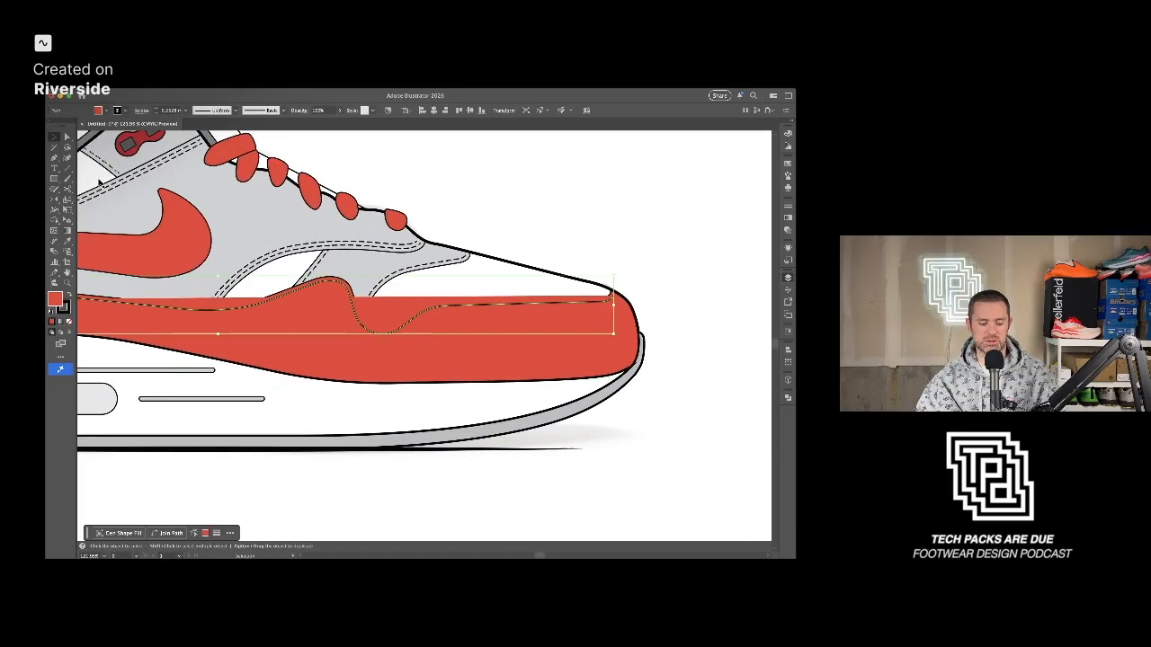
left_click(69, 321)
left_click_drag(194, 315, 428, 317)
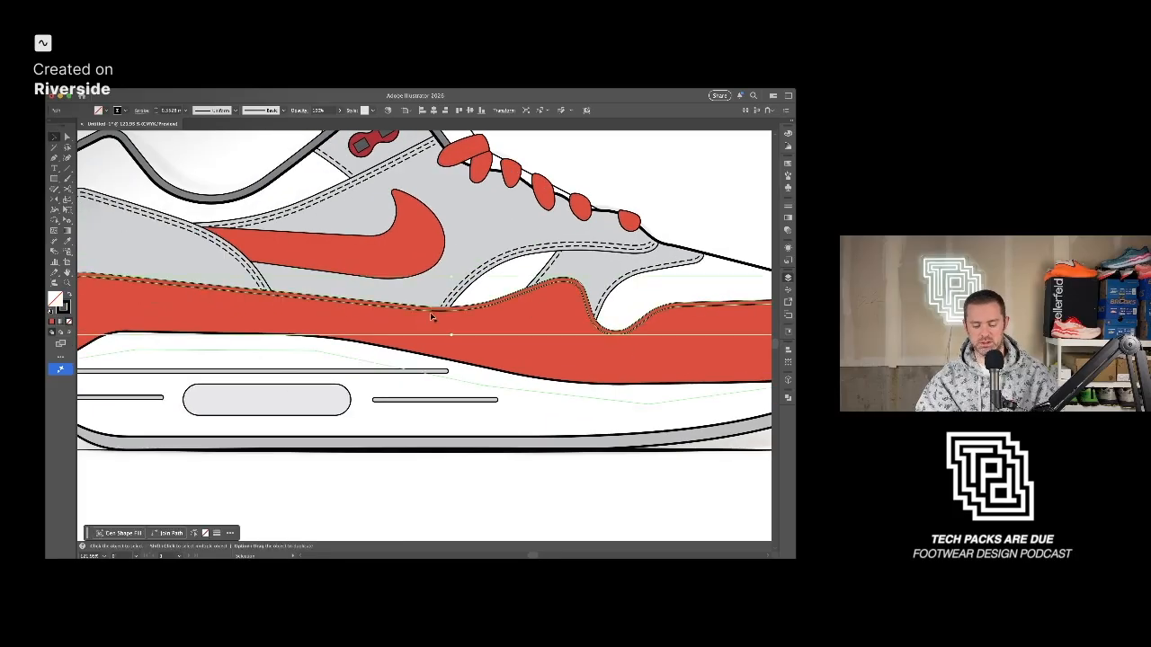
key("i")
key("v")
left_click_drag(399, 290, 486, 291)
key("super+shift+a")
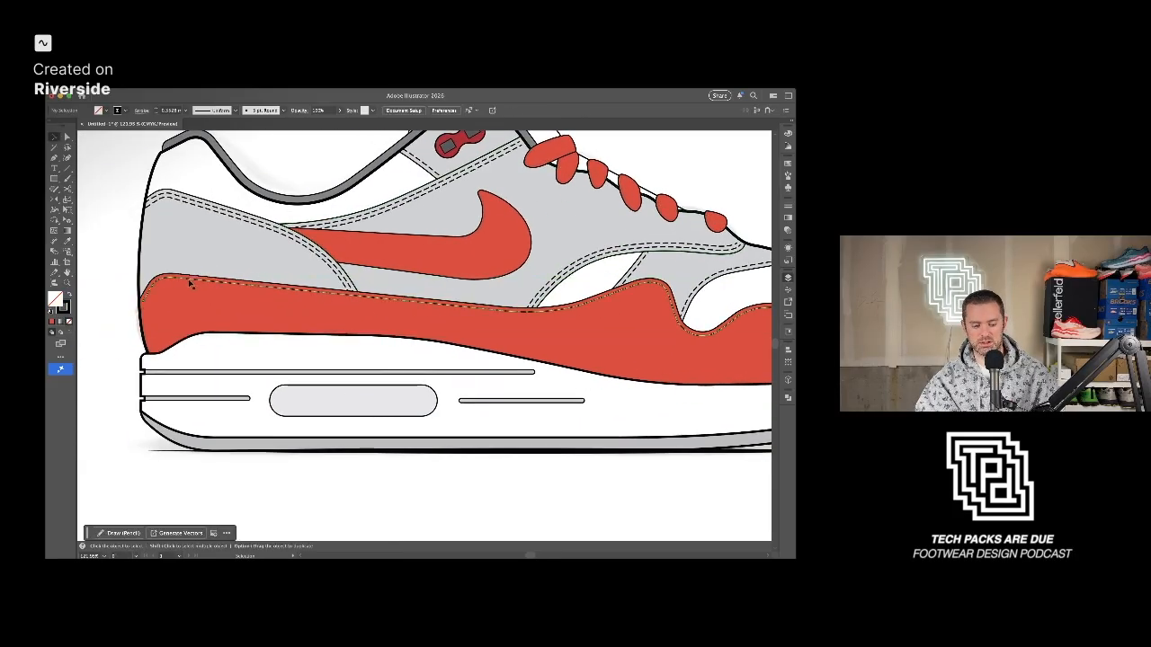
Offset the mudguard's dashed stitch line to create a parallel second row of stitching.
left_click(189, 281)
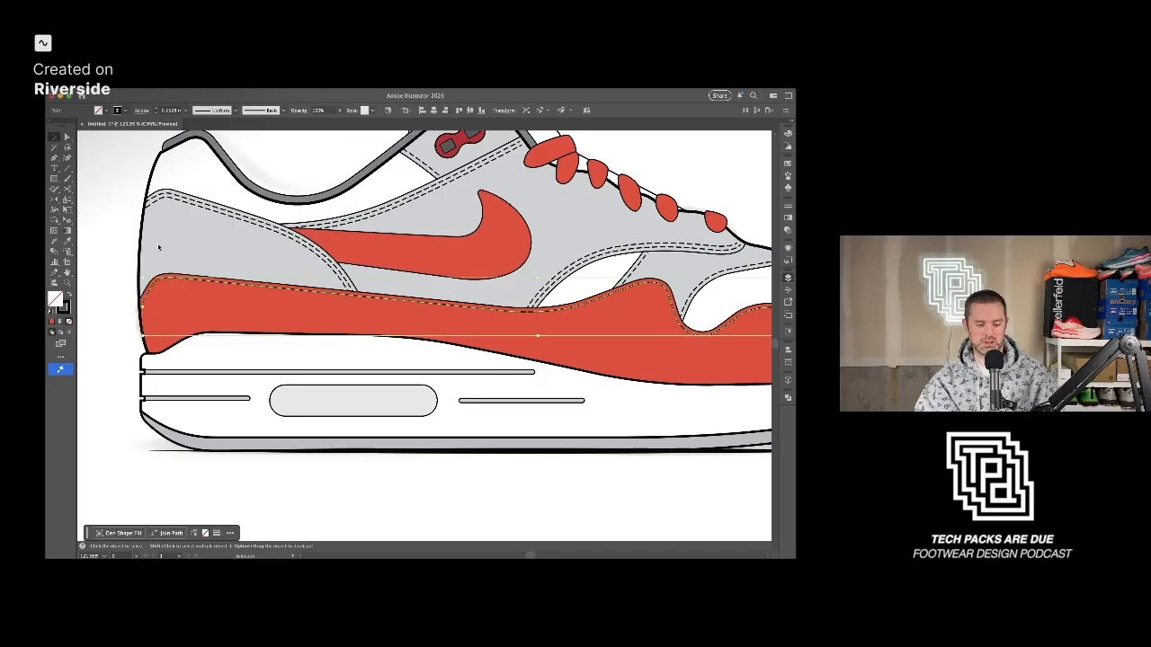
key("alt+Down")
left_click(188, 311)
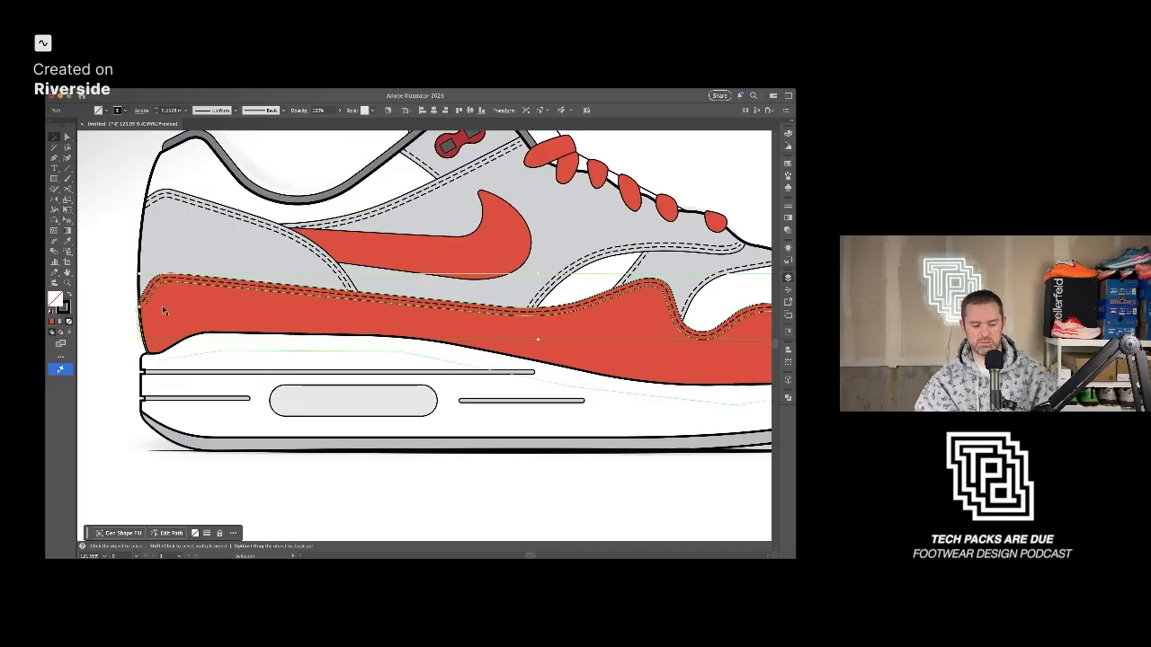
Cut the offset stitch path at the heel and toe with the Scissors tool and delete the section outside the second row.
key("c")
left_click(147, 301)
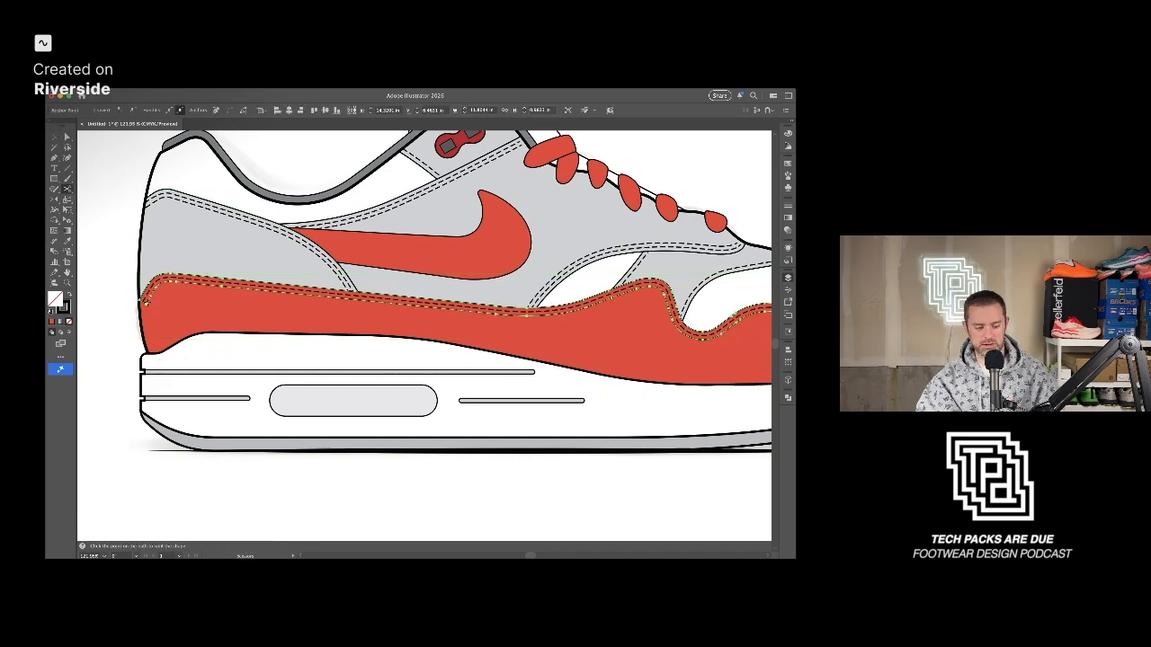
left_click_drag(355, 290, 55, 276)
left_click_drag(508, 289, 429, 294)
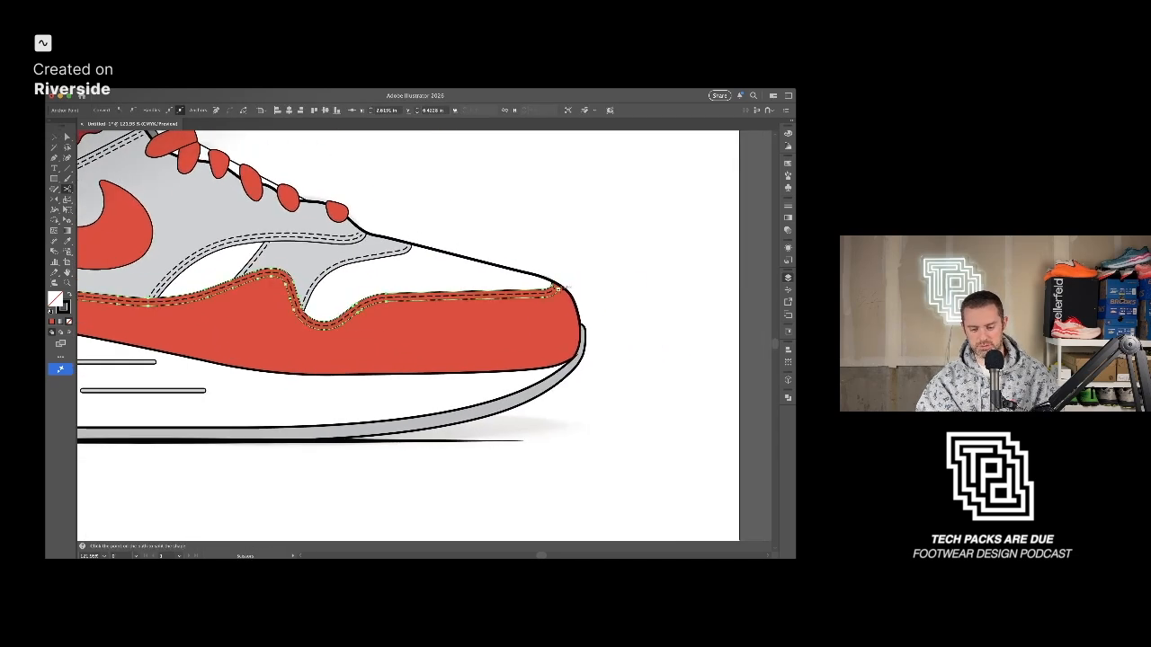
left_click(558, 289)
key("v")
left_click(557, 292)
key("Delete")
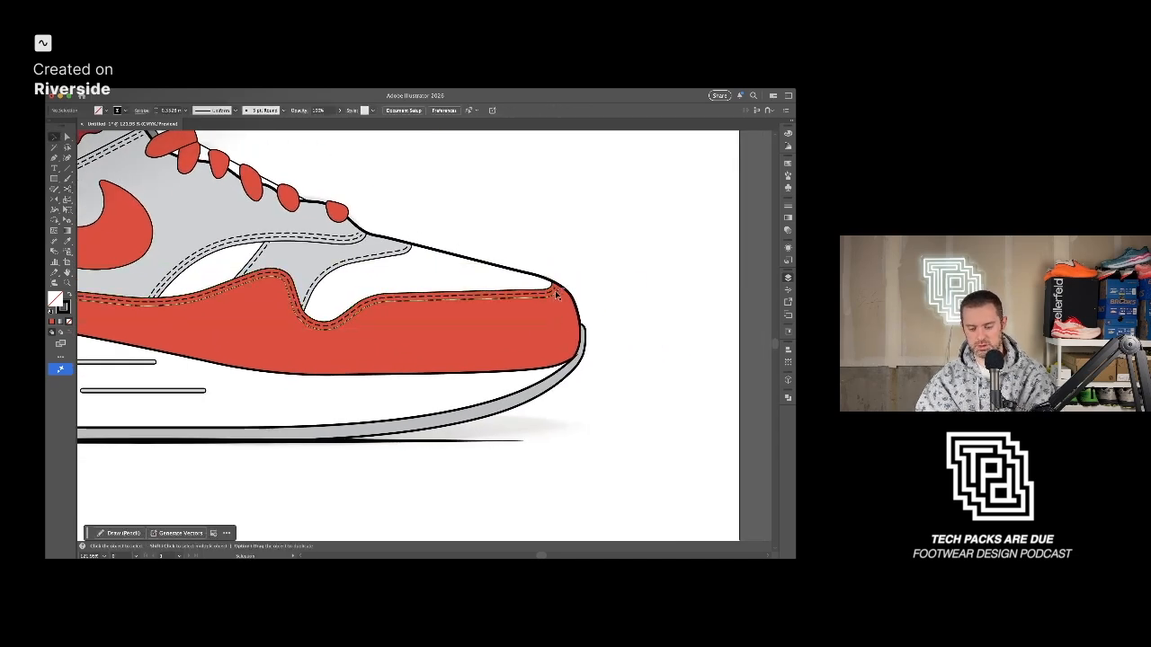
Extend the toe ends of both mudguard stitch rows up to the shoe's outline with the Pen tool.
scroll(557, 292, "up", 5)
left_click(493, 329)
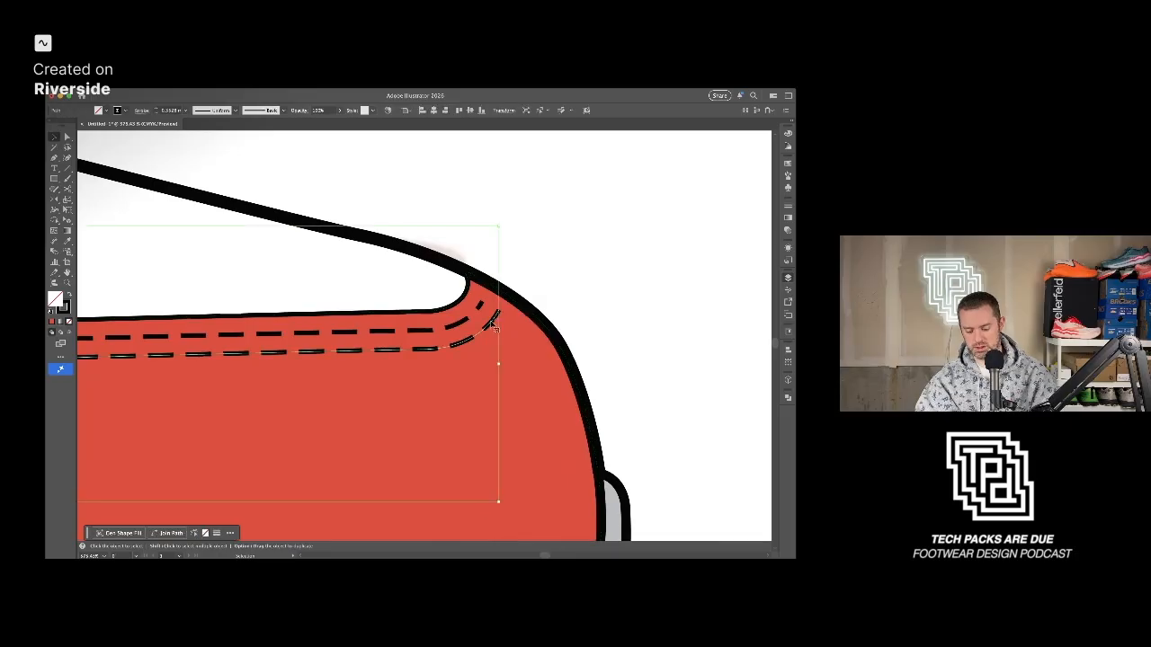
key("p")
left_click(499, 315)
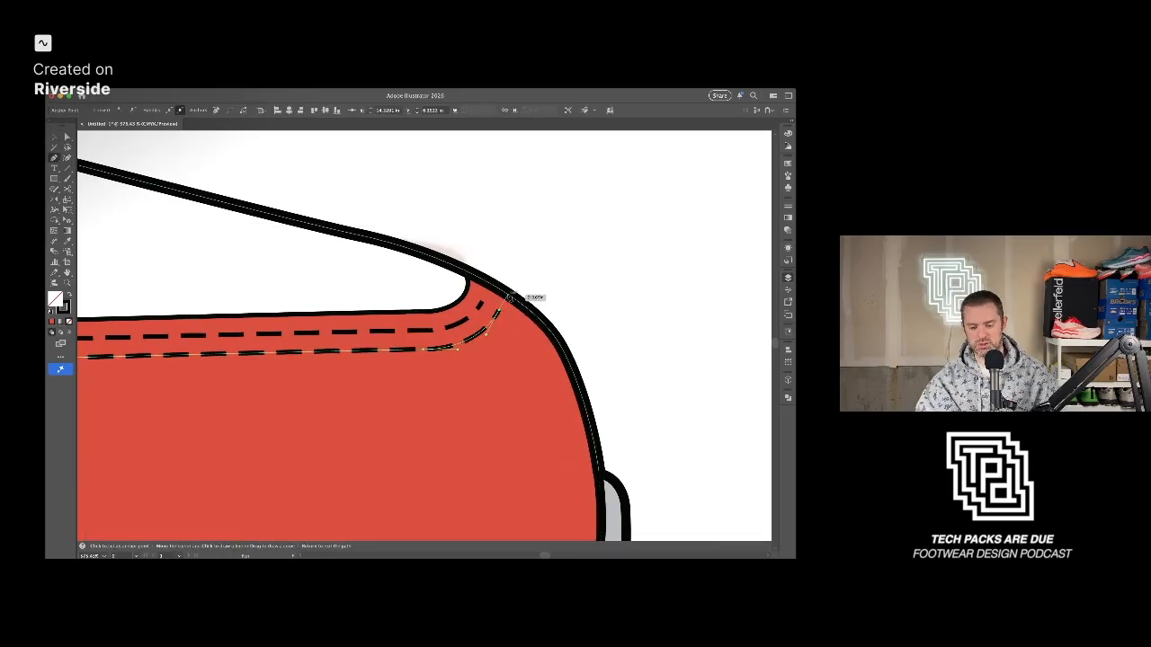
left_click(484, 302, "super")
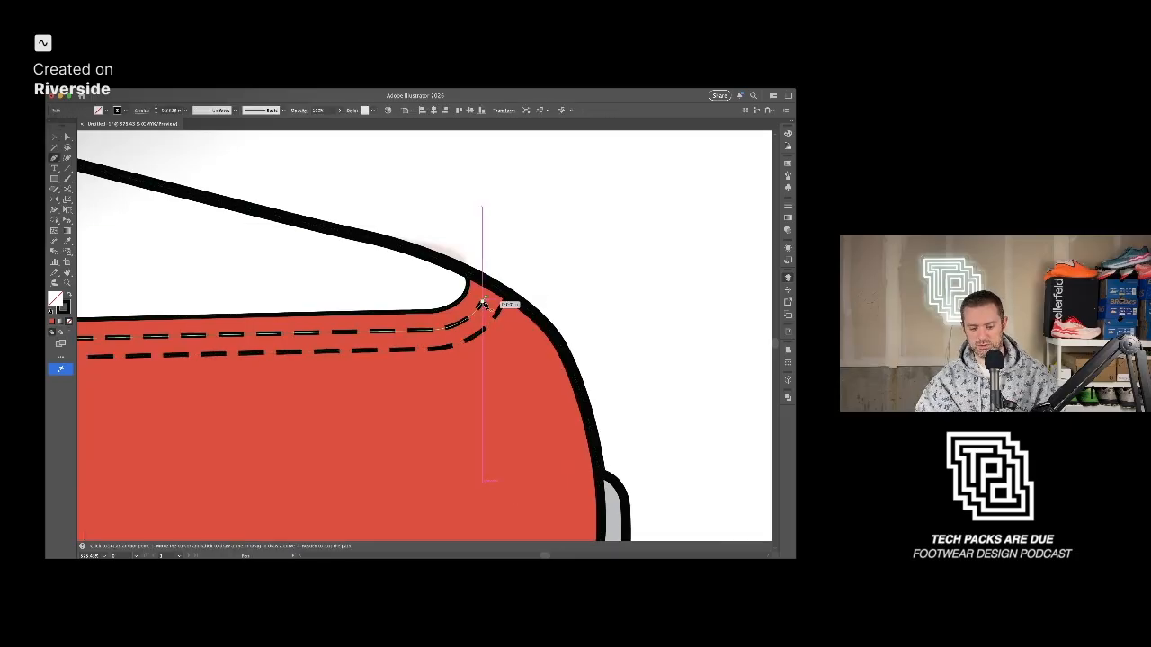
left_click(483, 303)
left_click(488, 284)
left_click_drag(488, 277, 490, 276)
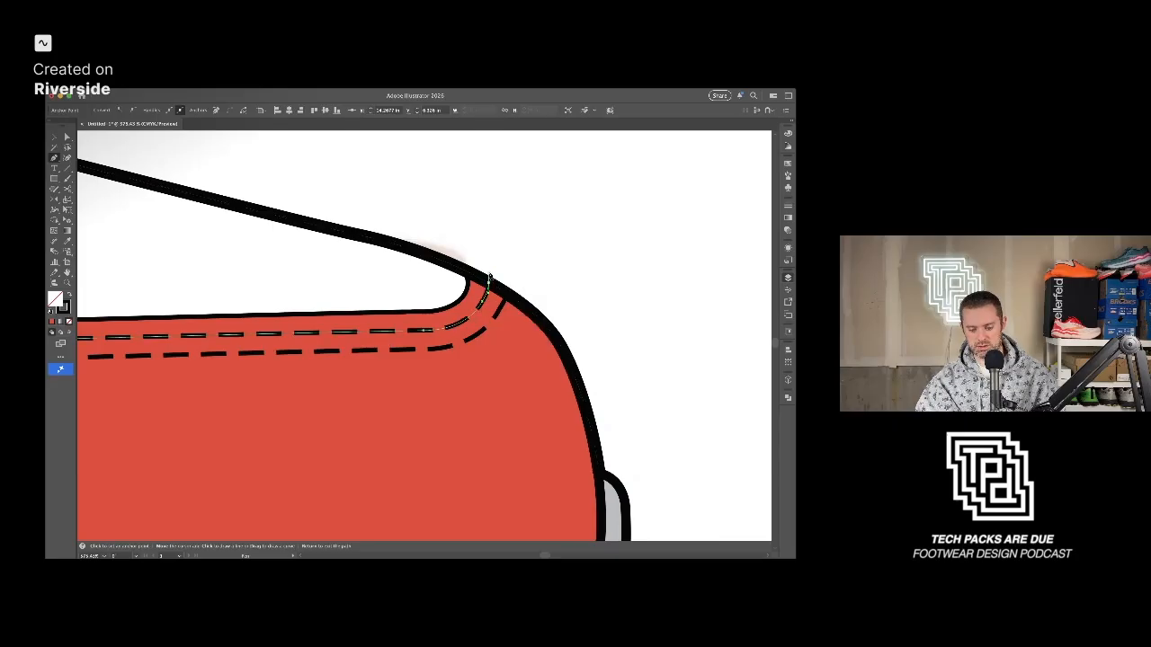
key("v")
left_click(547, 257)
Extend the heel ends of both mudguard stitch rows to the shoe's back outline with the Pen tool.
scroll(547, 259, "down", 5)
left_click_drag(332, 400, 689, 395)
scroll(496, 354, "down", 4)
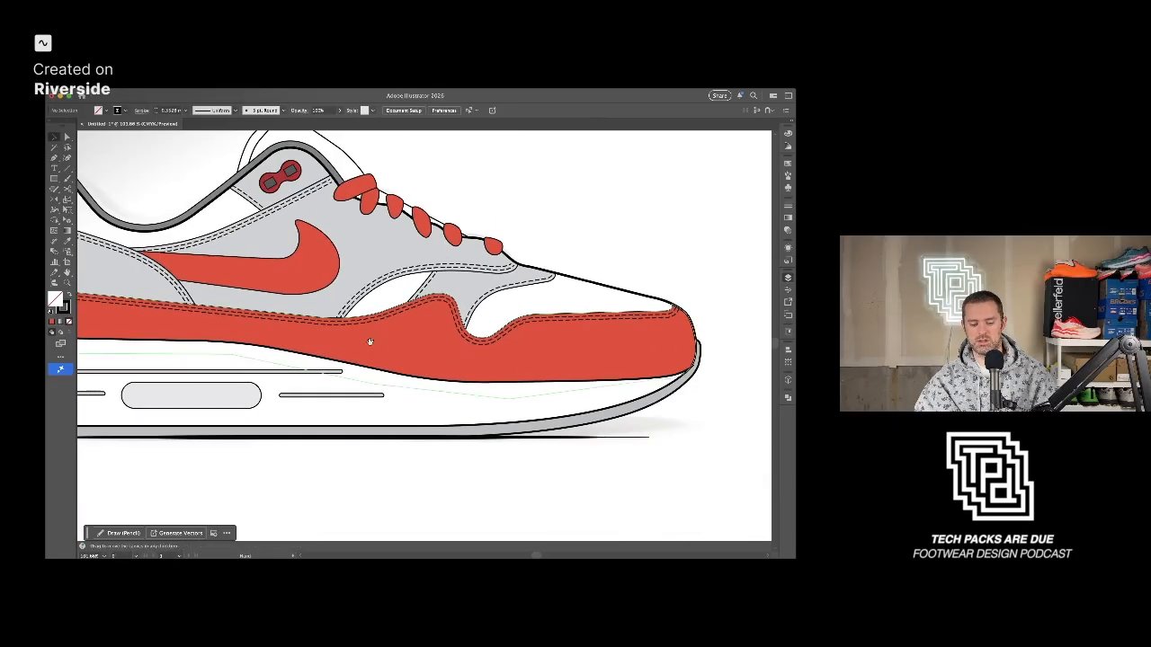
left_click_drag(370, 341, 621, 370)
scroll(265, 348, "up", 5)
left_click(355, 309)
key("p")
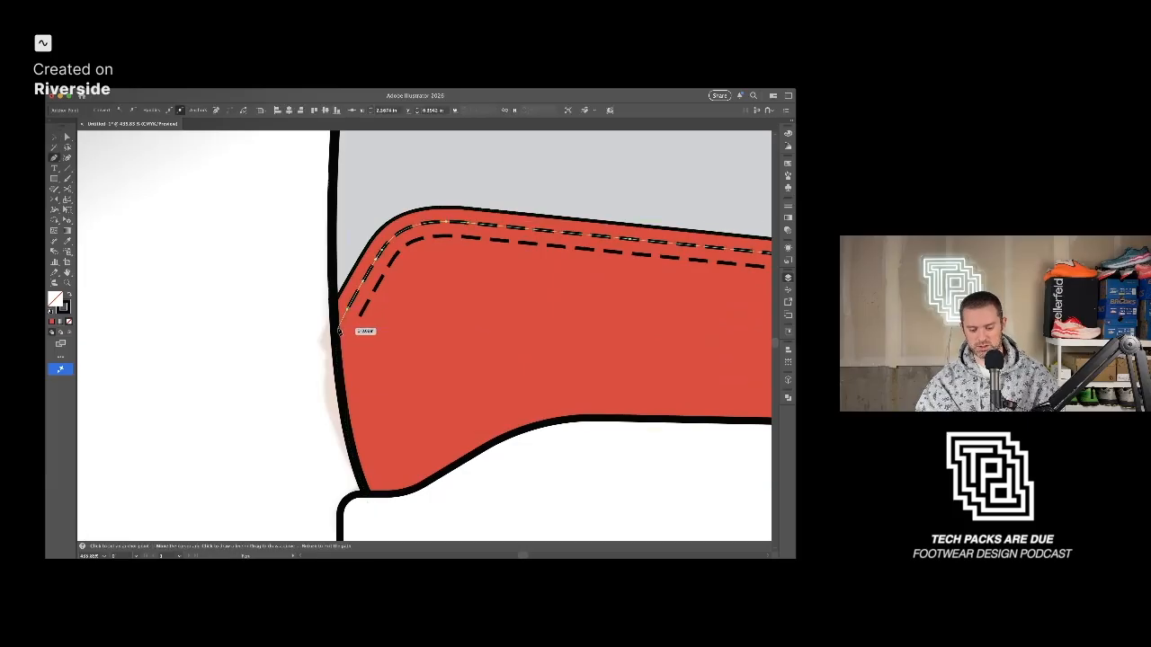
left_click(338, 330)
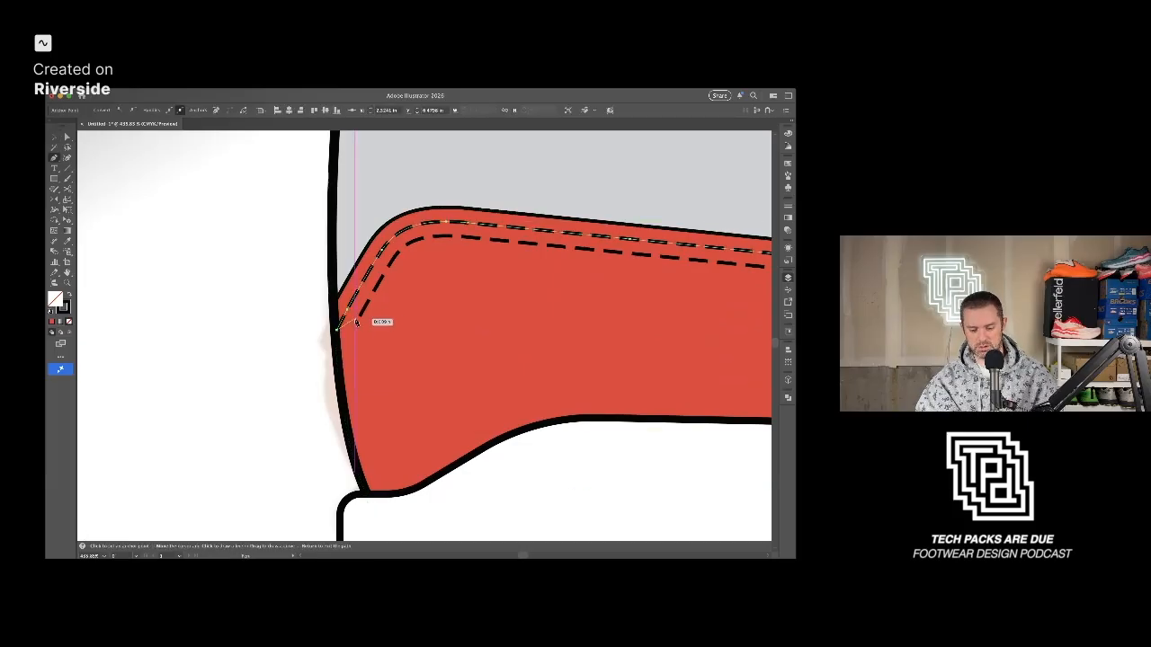
key("Escape")
left_click(359, 319)
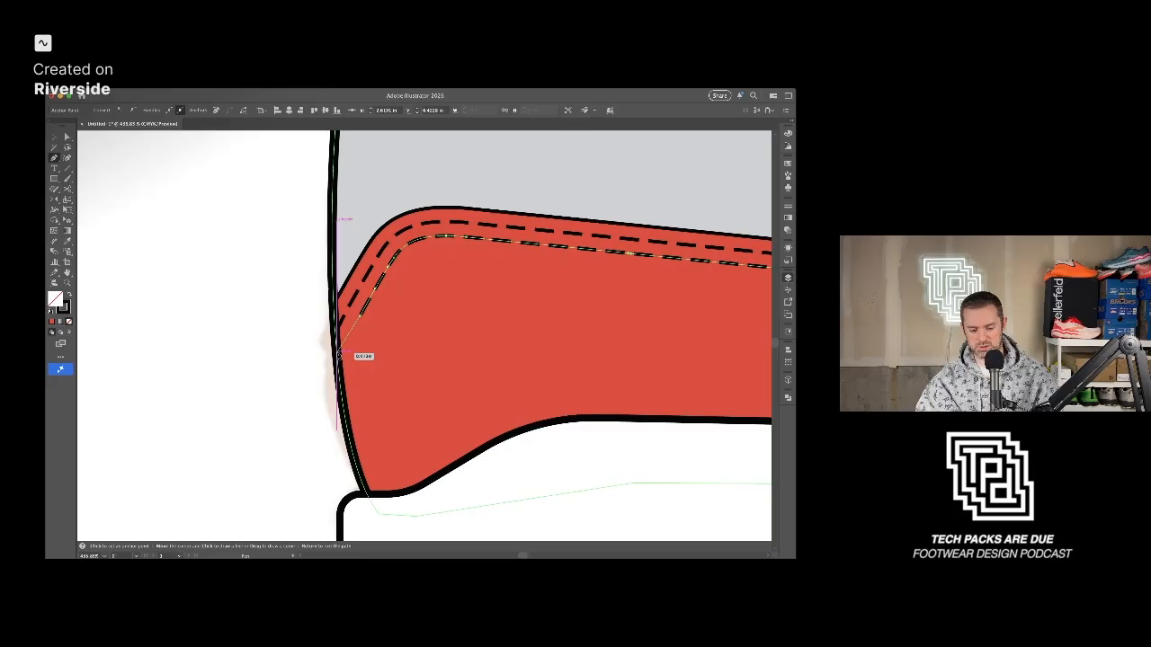
left_click(339, 357)
key("v")
left_click(261, 378)
Examine the stitching across the whole shoe drawing.
scroll(292, 366, "down", 5)
scroll(389, 310, "right", 4)
scroll(409, 312, "down", 3)
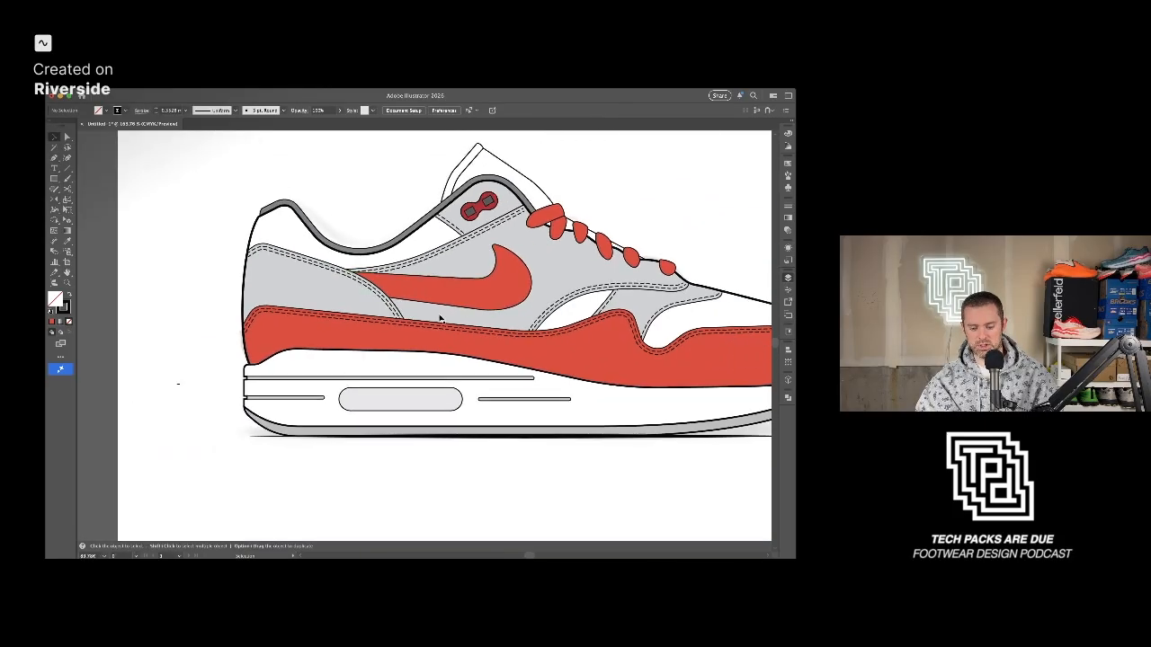
scroll(424, 316, "down", 5)
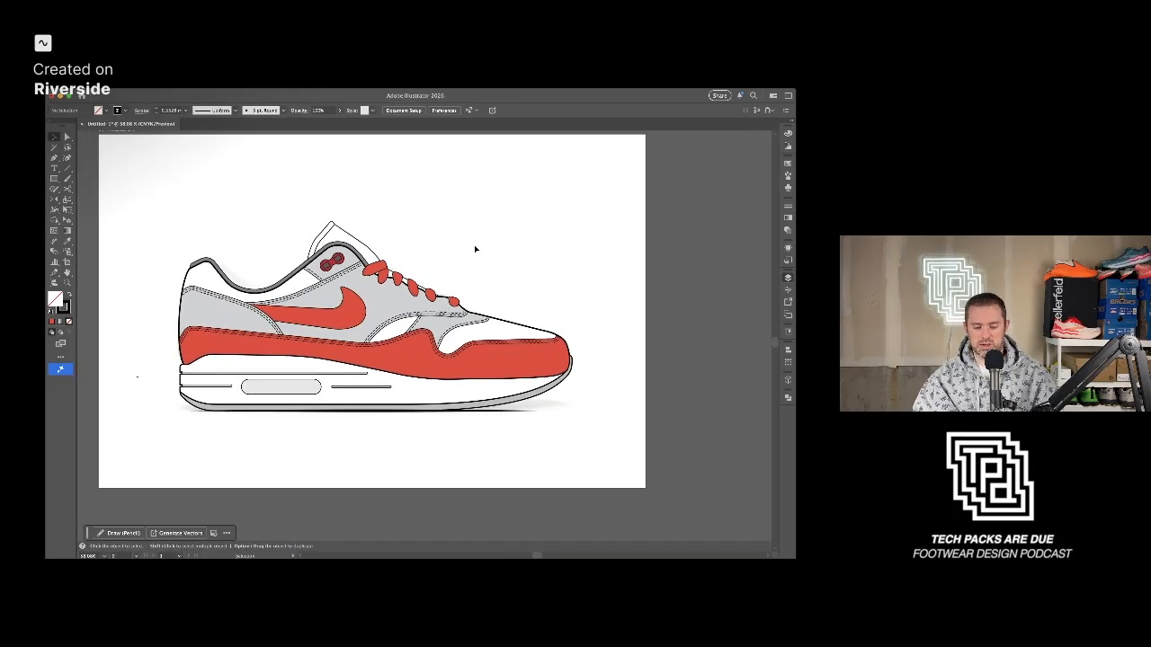
scroll(475, 249, "left", 4)
scroll(474, 249, "up", 2)
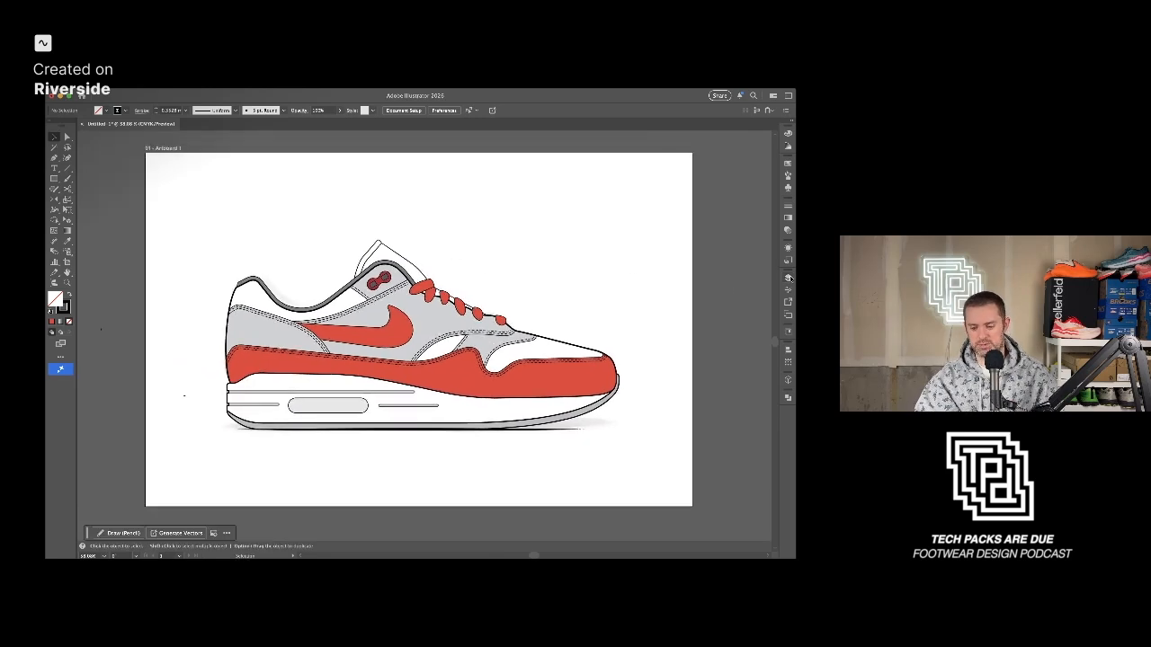
scroll(596, 303, "up", 3)
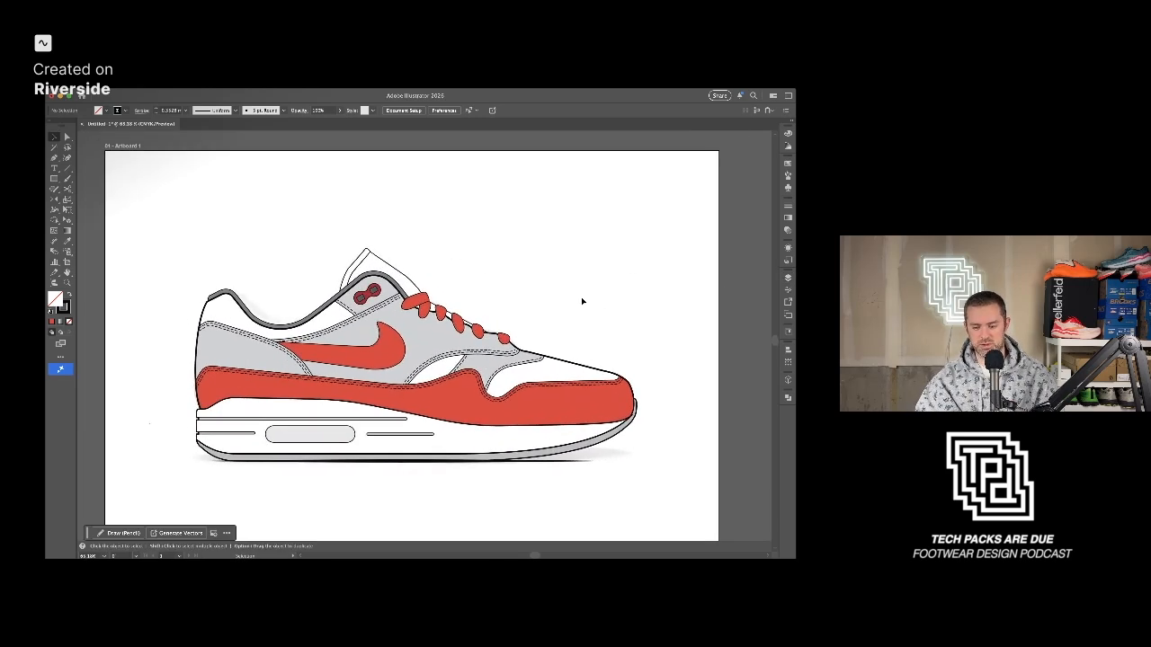
scroll(581, 294, "down", 1)
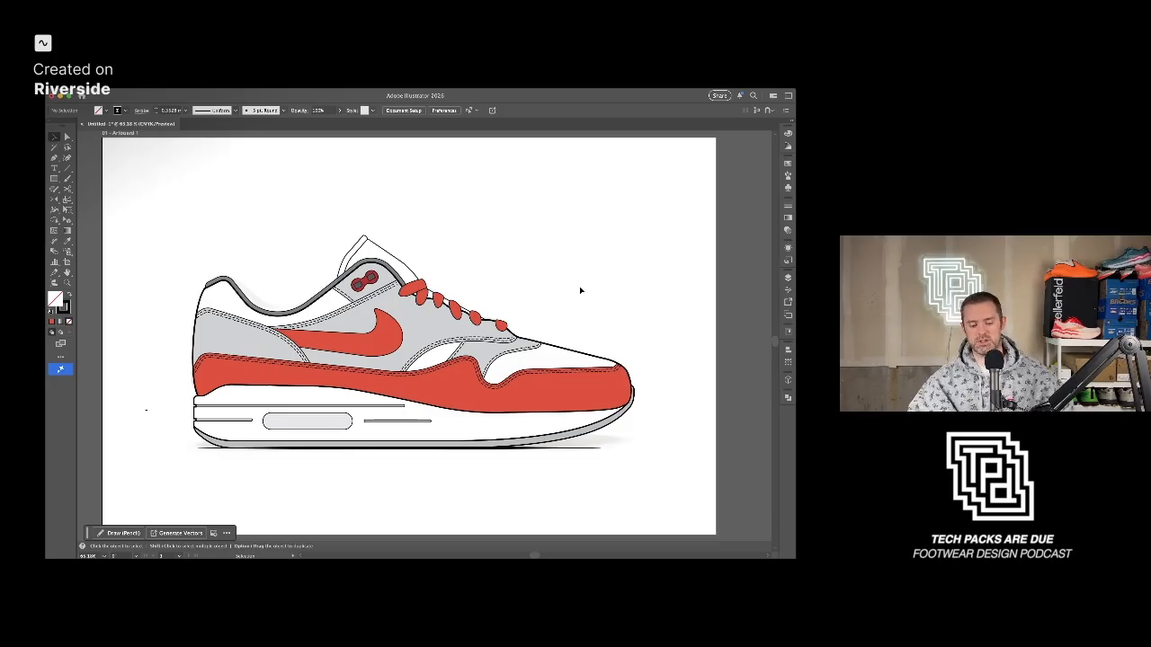
Match the swoosh's stitch rows to the stroke style of the upper's panel stitching with the Eyedropper tool.
left_click(389, 338)
scroll(396, 336, "up", 1)
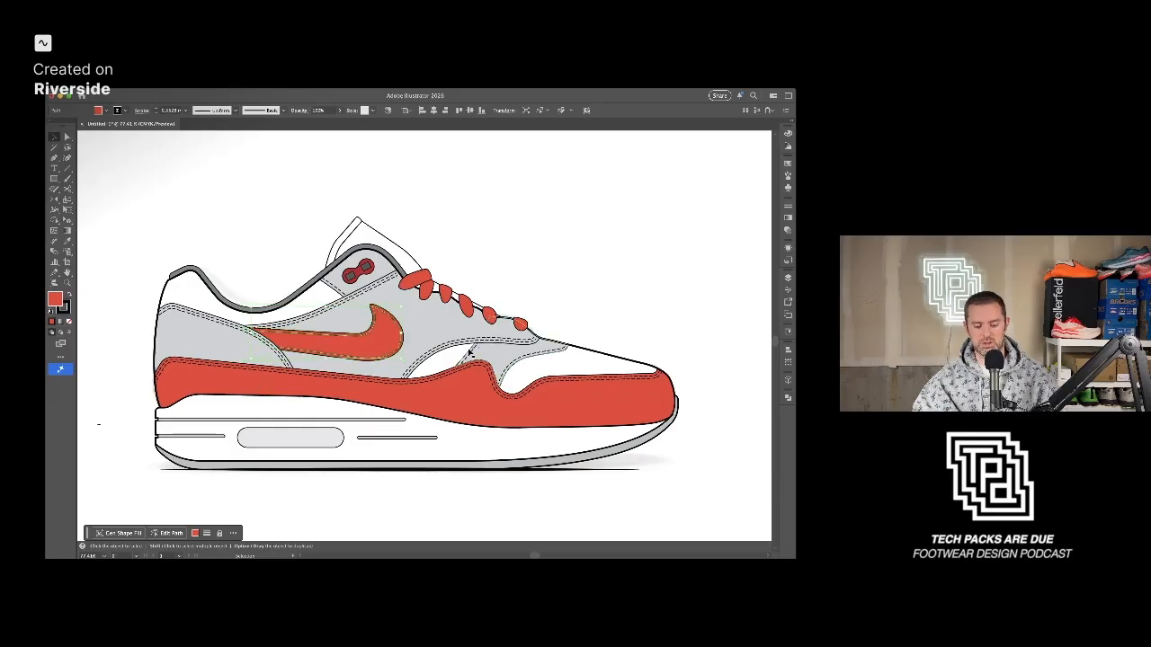
left_click(457, 221)
left_click(401, 335)
scroll(382, 319, "up", 3)
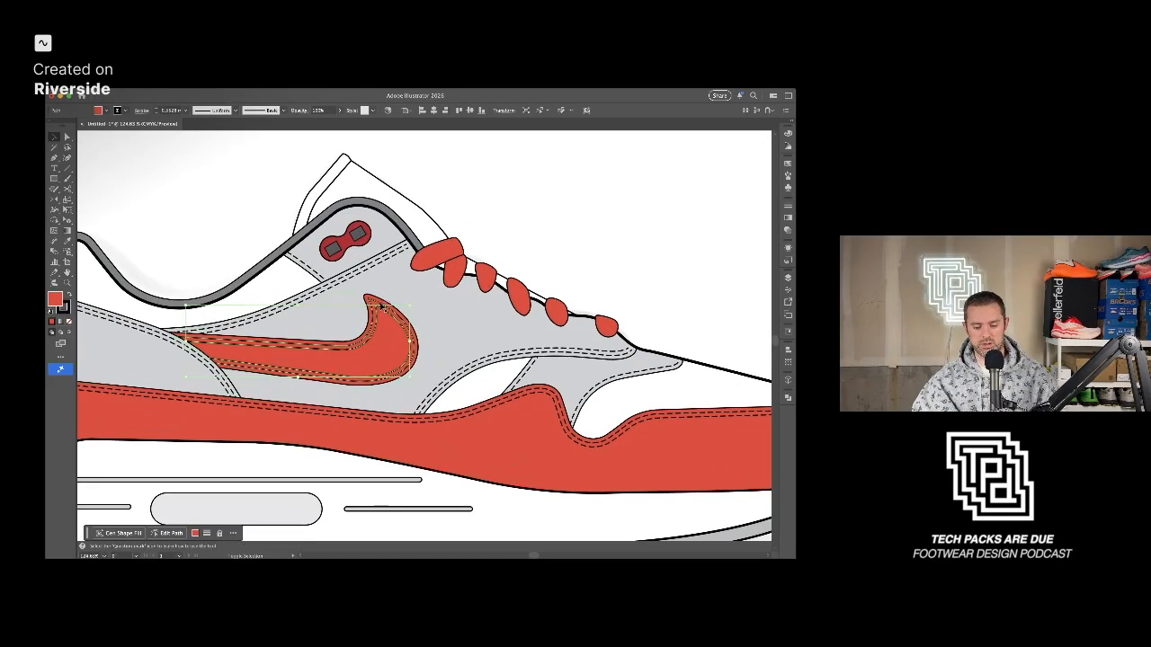
key("i")
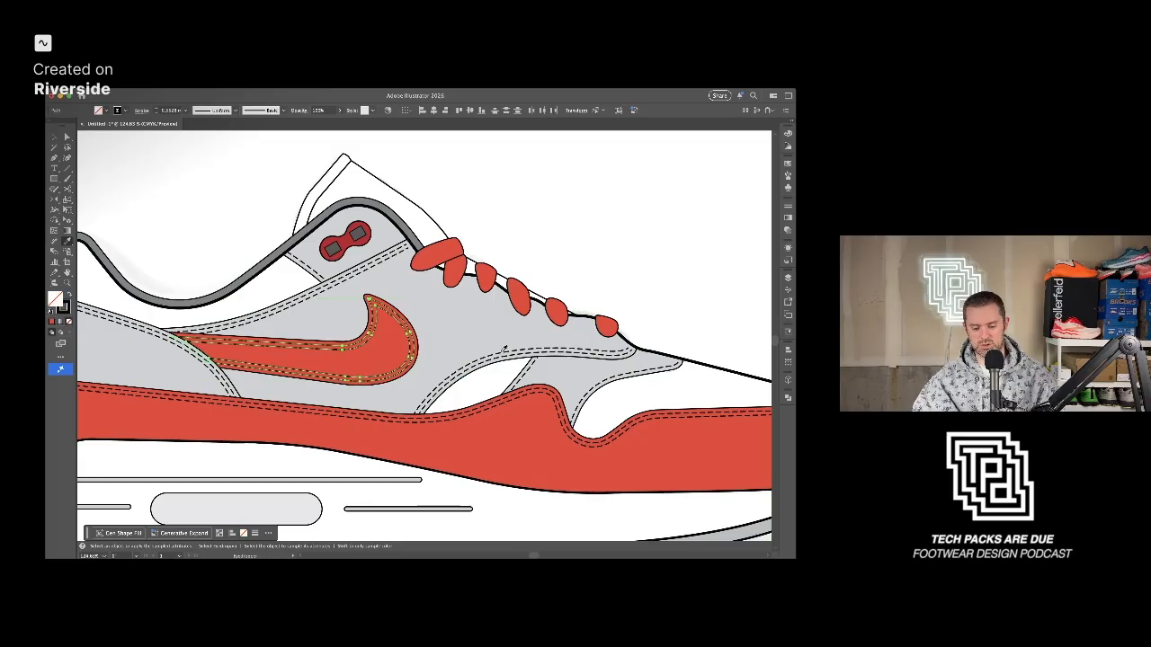
key("v")
left_click(528, 237)
scroll(528, 236, "down", 4)
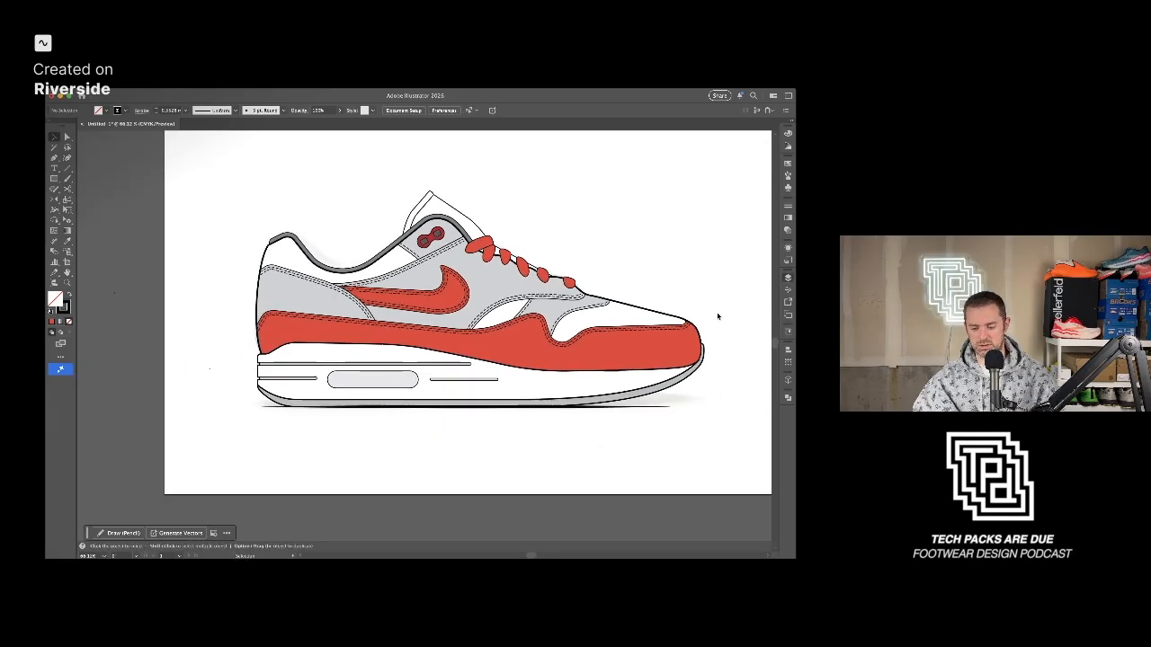
Check the swoosh stitching against the rest of the shoe drawing.
left_click(682, 315)
left_click(682, 315)
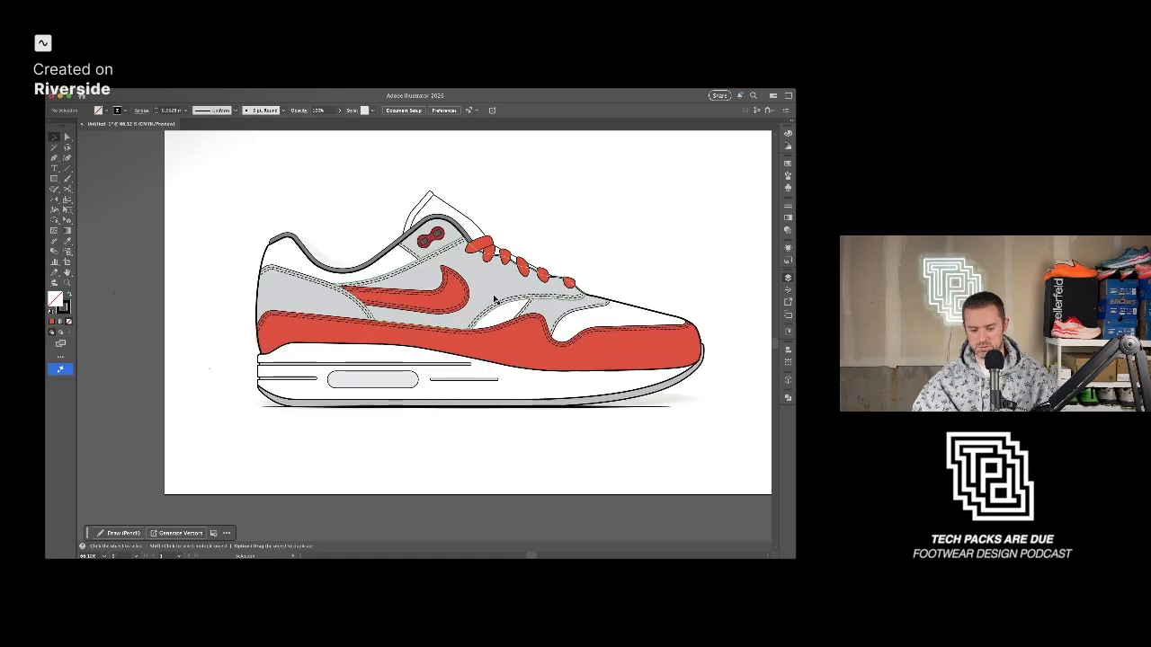
left_click(451, 278)
left_click(552, 224)
scroll(560, 217, "down", 3)
left_click_drag(594, 214, 540, 233)
scroll(535, 236, "up", 3)
scroll(535, 236, "up", 1)
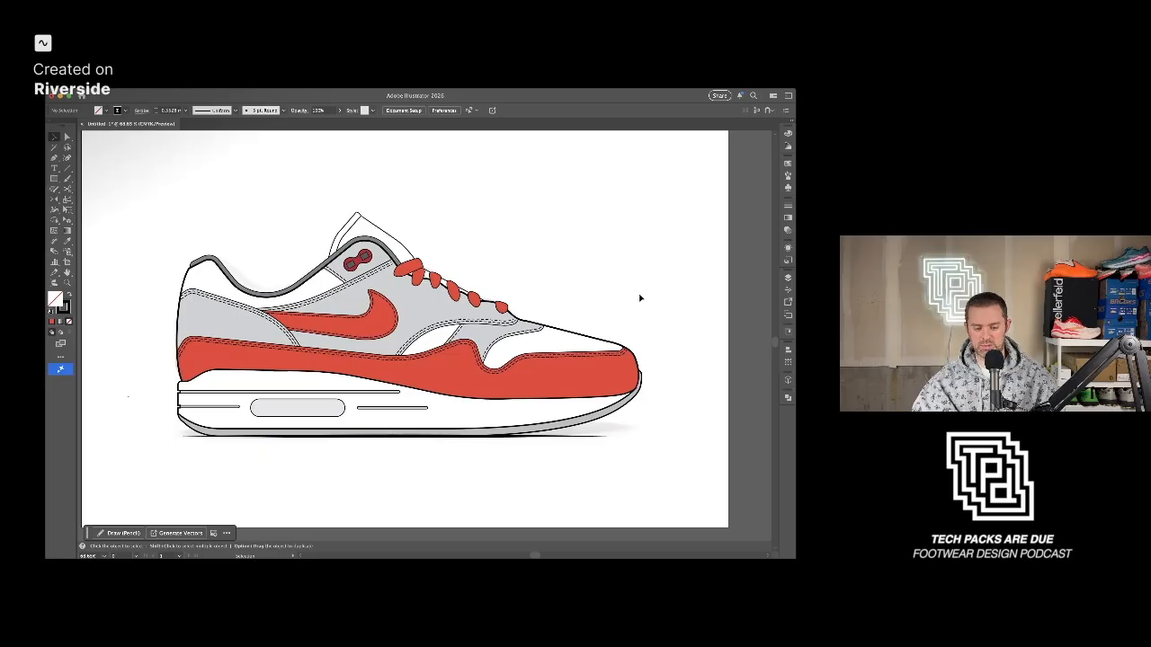
scroll(636, 300, "up", 1)
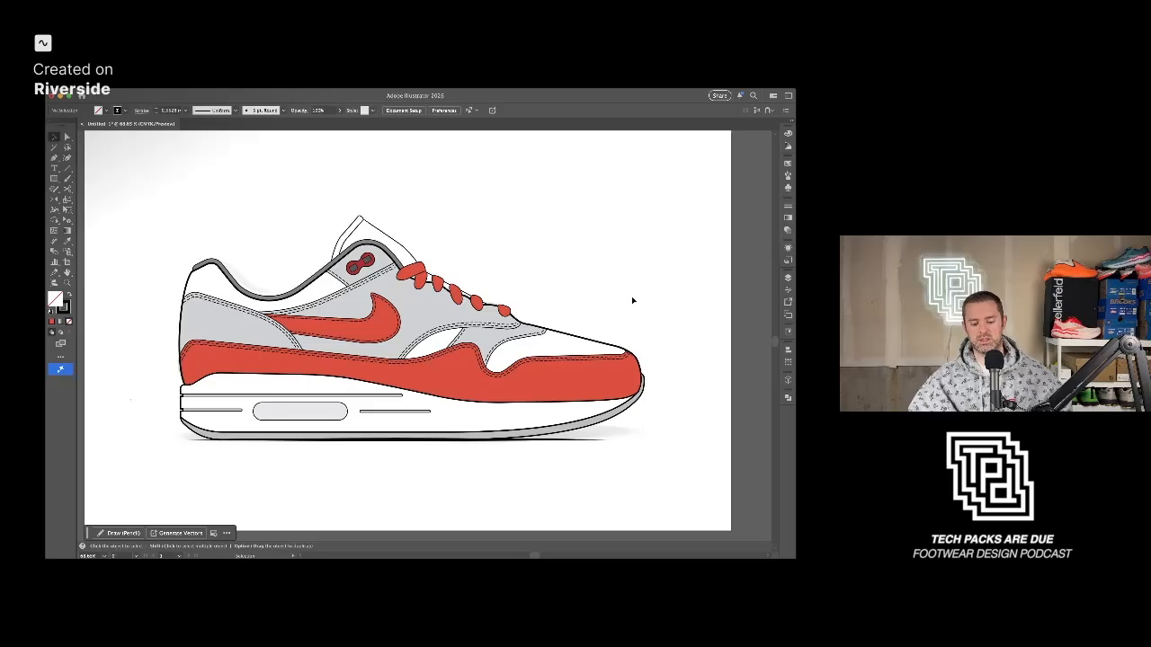
Increase the stroke weight of the tongue's outlines so they read heavier above the collar.
left_click(386, 231)
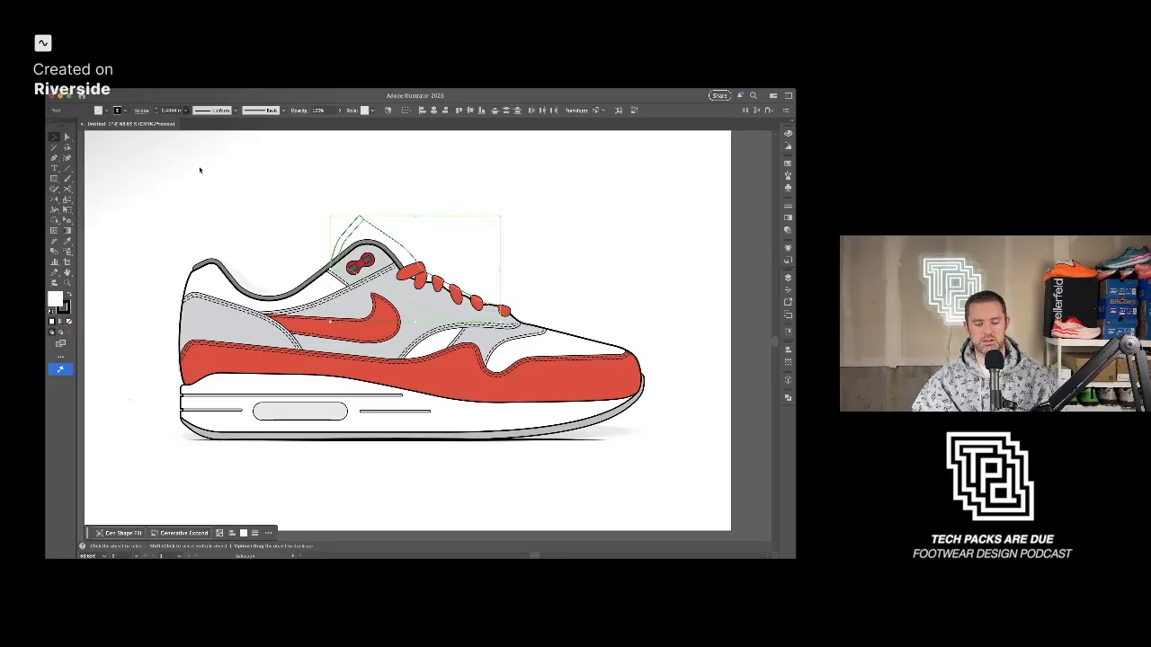
left_click(199, 171)
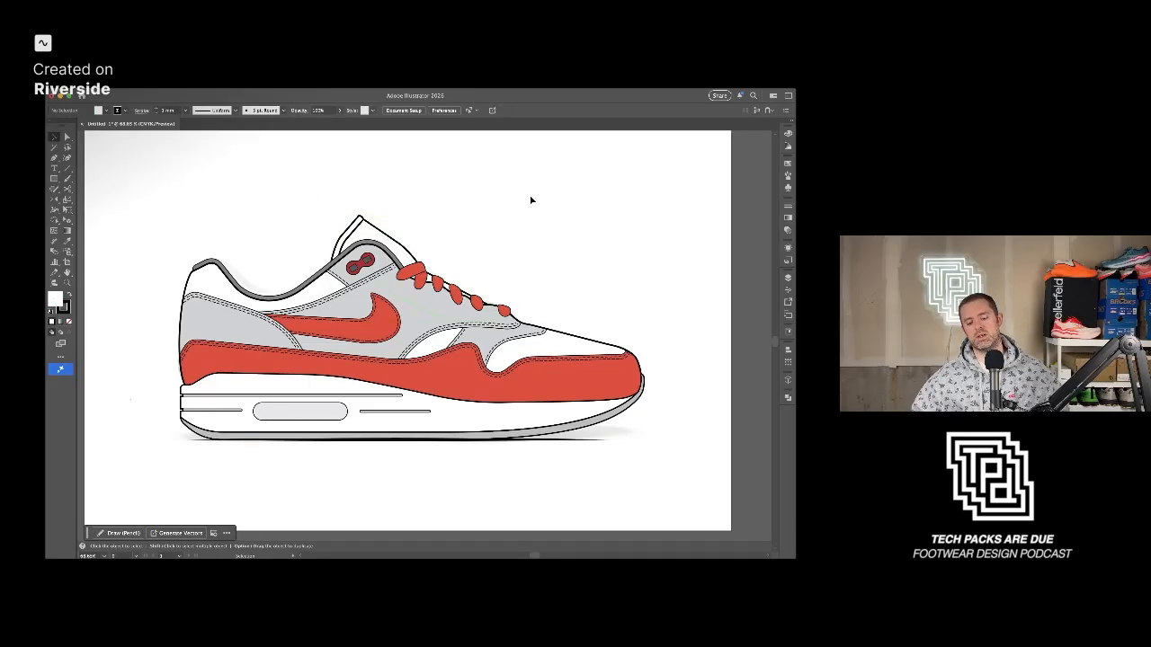
left_click(370, 222)
left_click(429, 161)
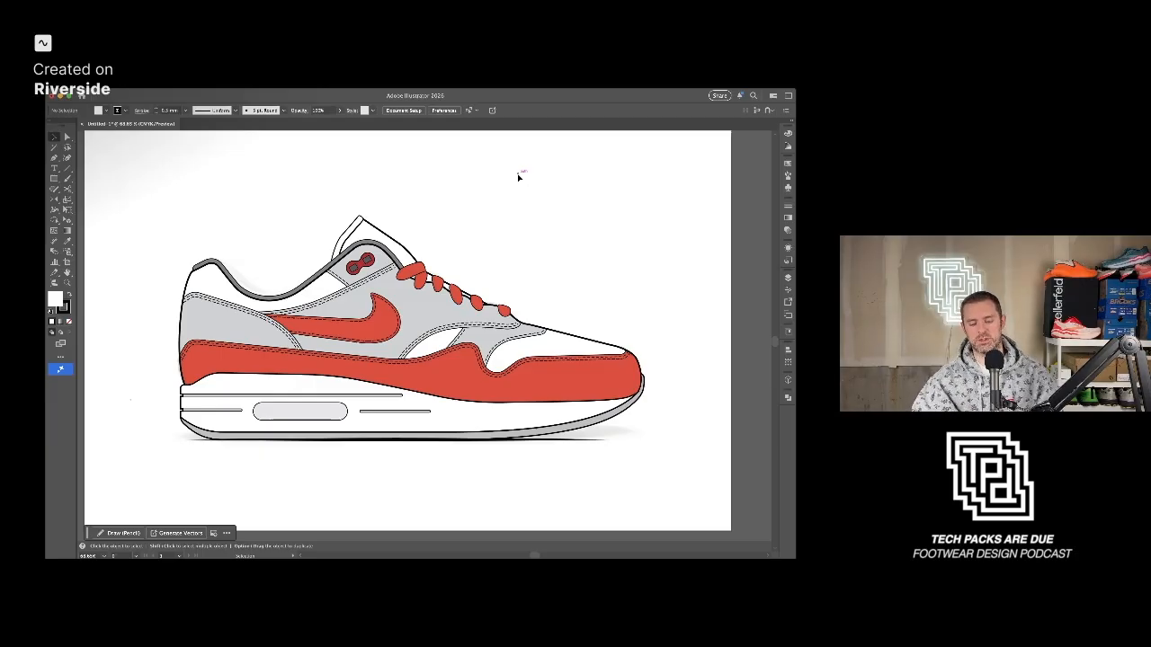
Extend the toe end of the ground line under the sole slightly forward with the Direct Selection tool.
scroll(538, 183, "down", 1)
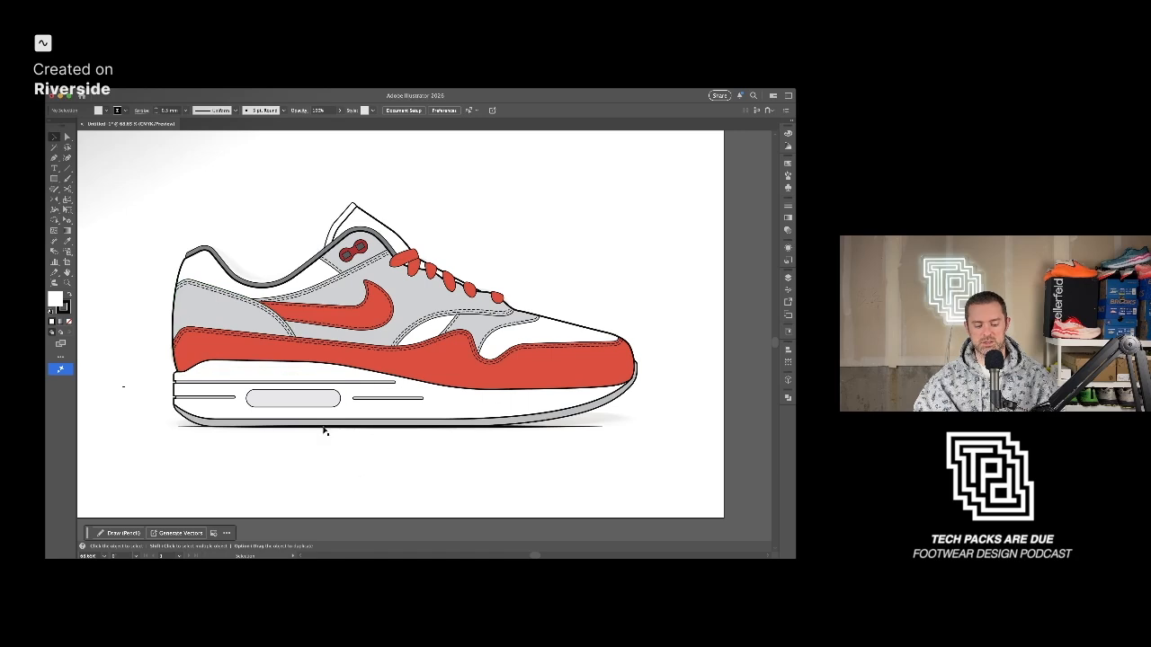
left_click_drag(462, 480, 454, 486)
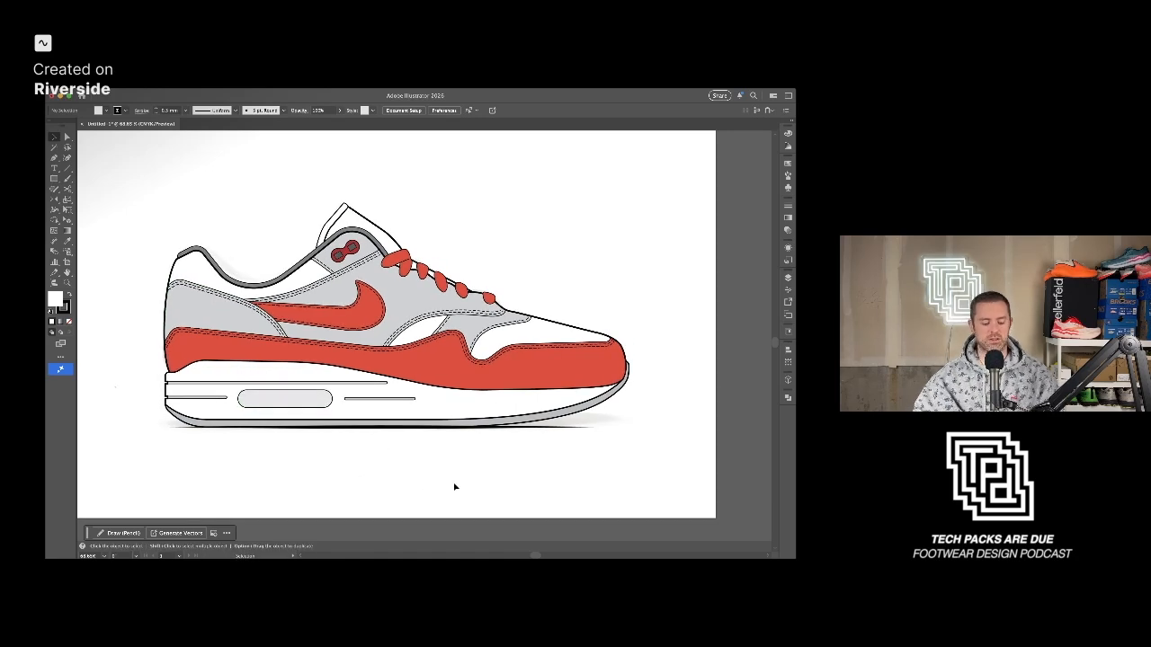
key("a")
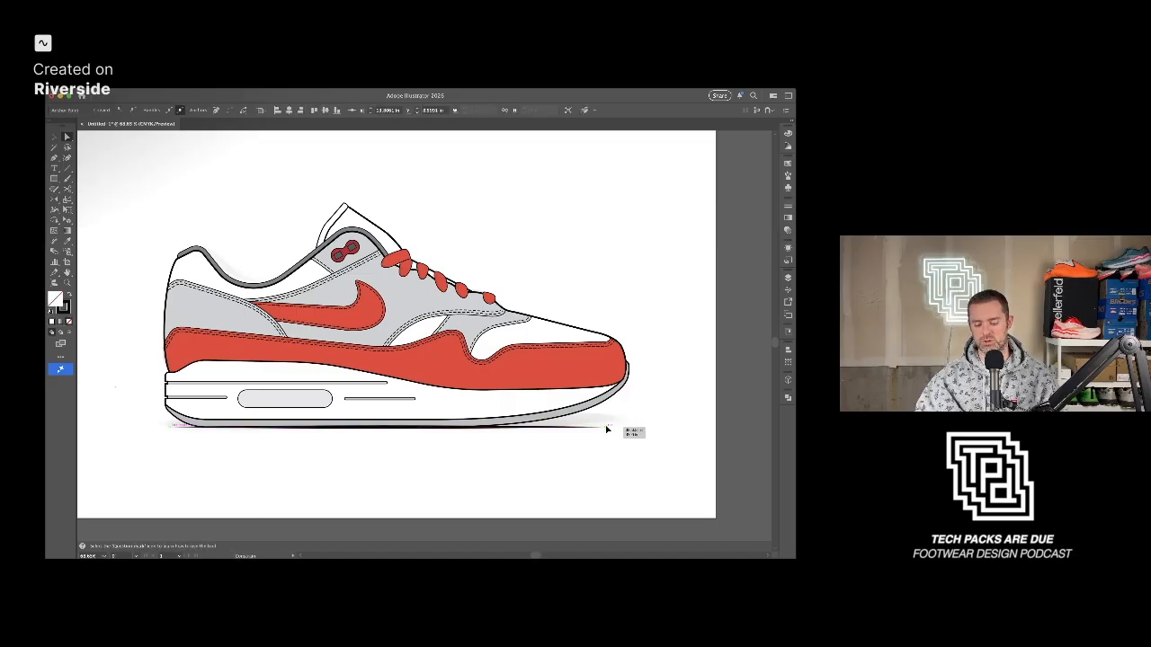
left_click(607, 459)
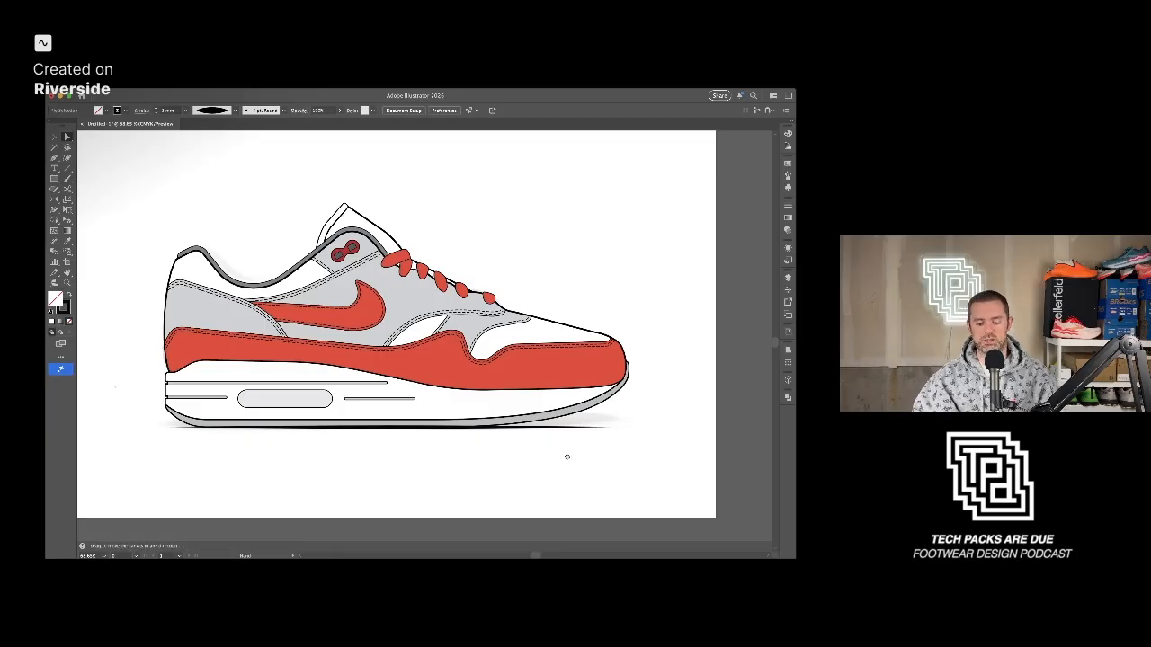
left_click_drag(567, 459, 575, 466)
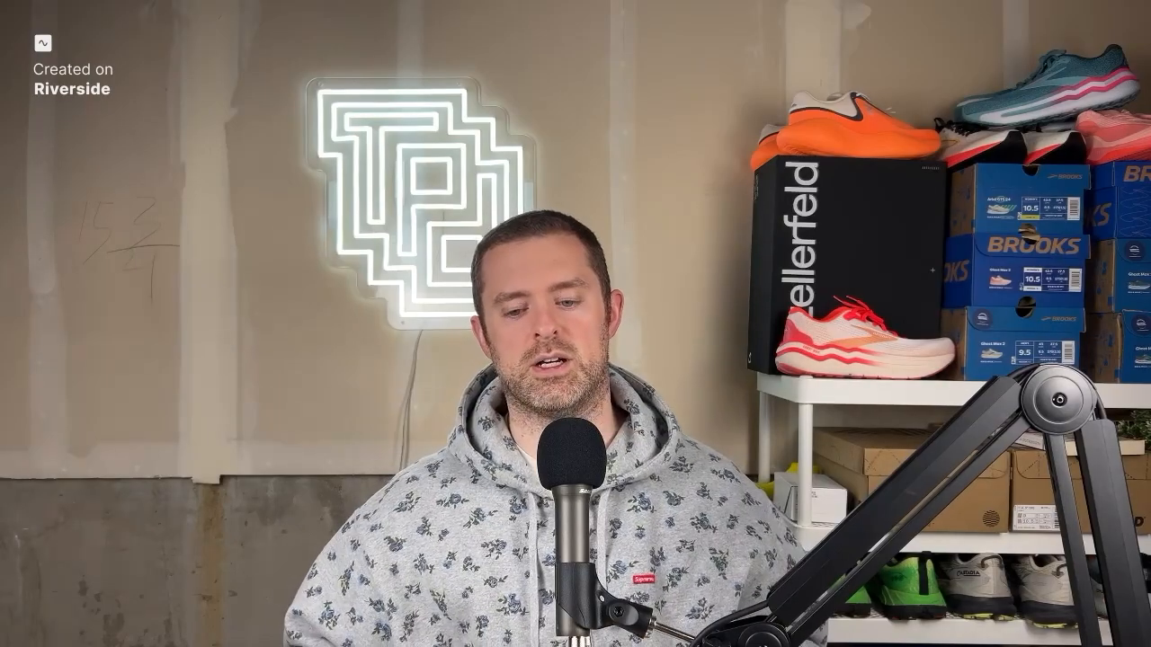